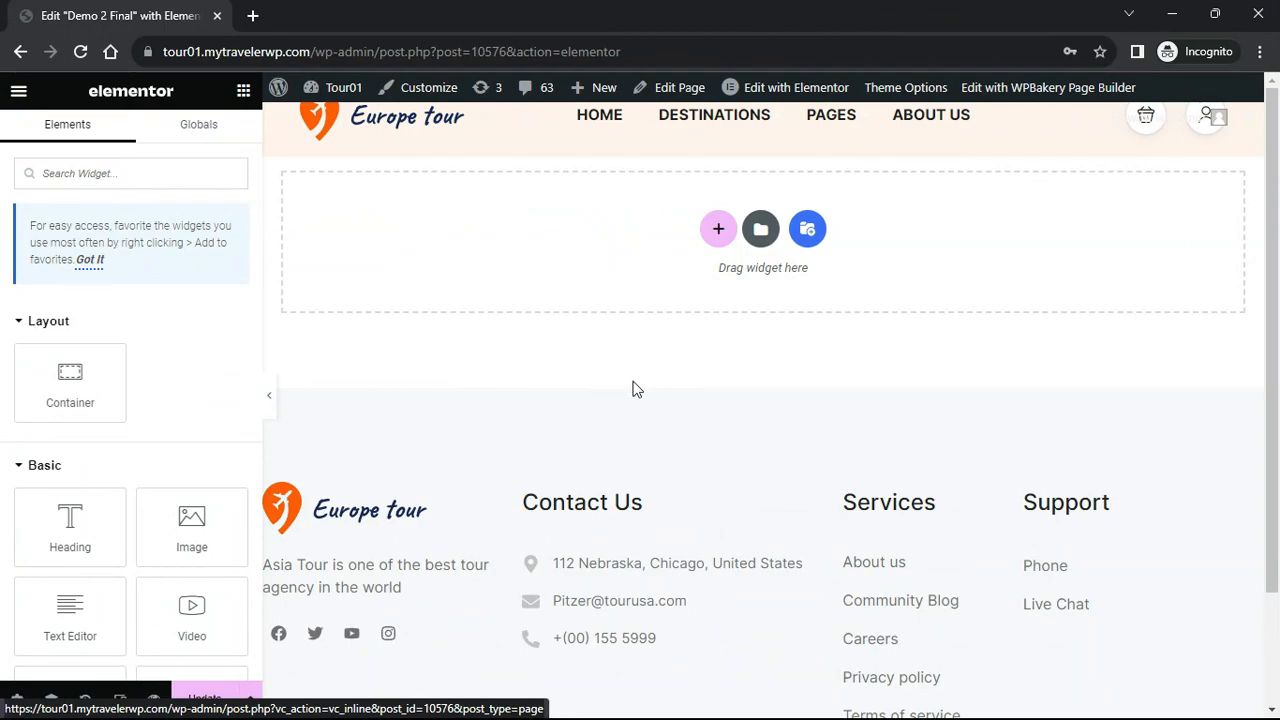
# Add a container to the page and give it a Classic background using the beige travel illustration from the media library
pyautogui.moveTo(80, 388); pyautogui.dragTo(543, 252)
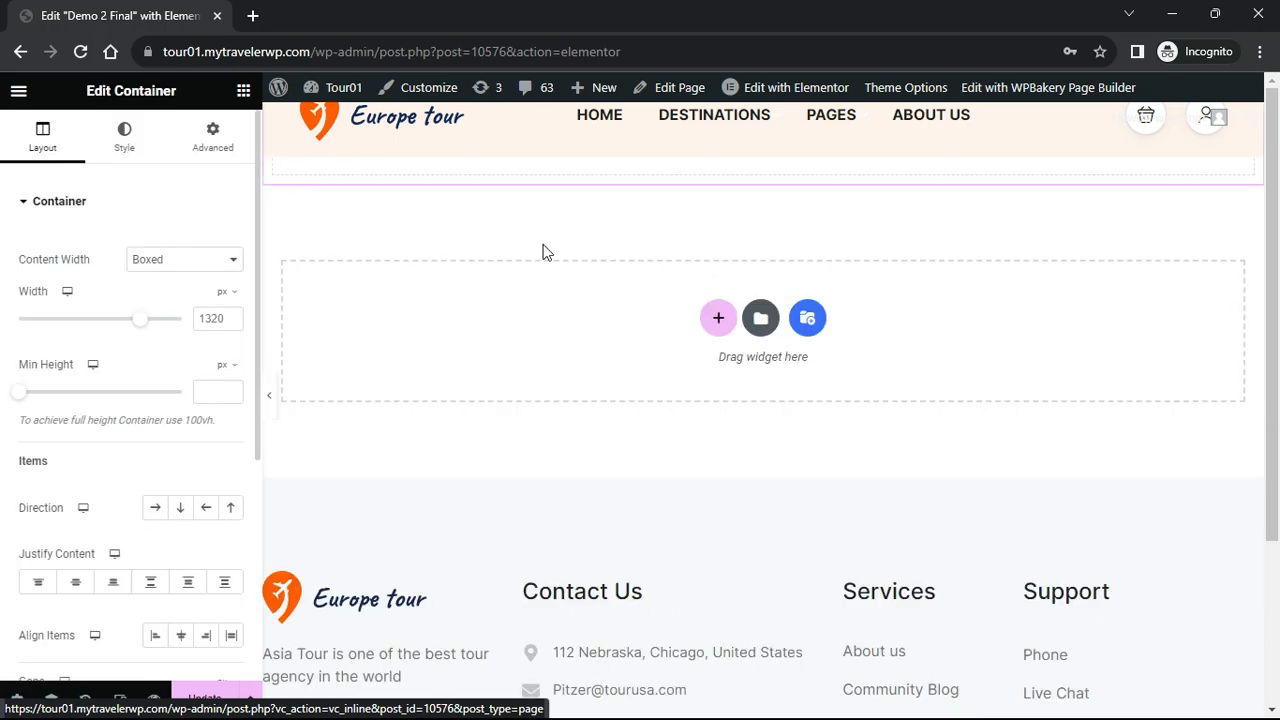
pyautogui.click(124, 150)
pyautogui.click(155, 285)
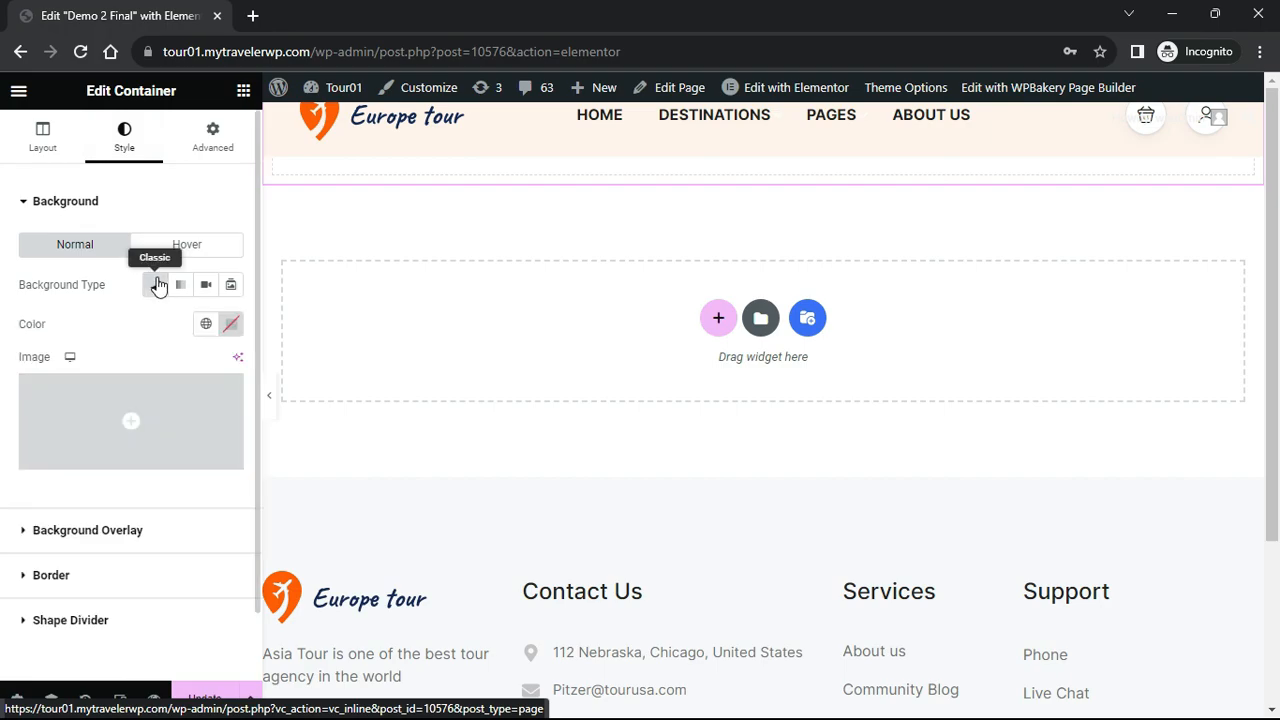
pyautogui.moveTo(138, 417)
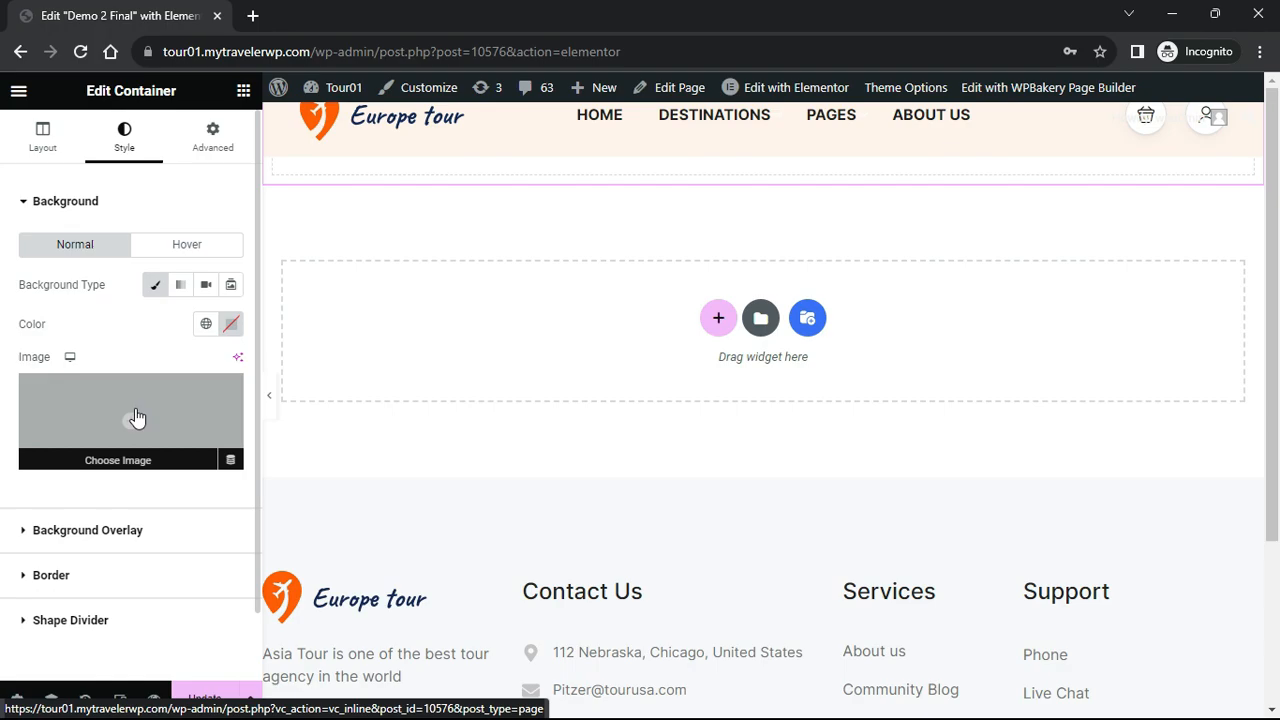
pyautogui.click(138, 417)
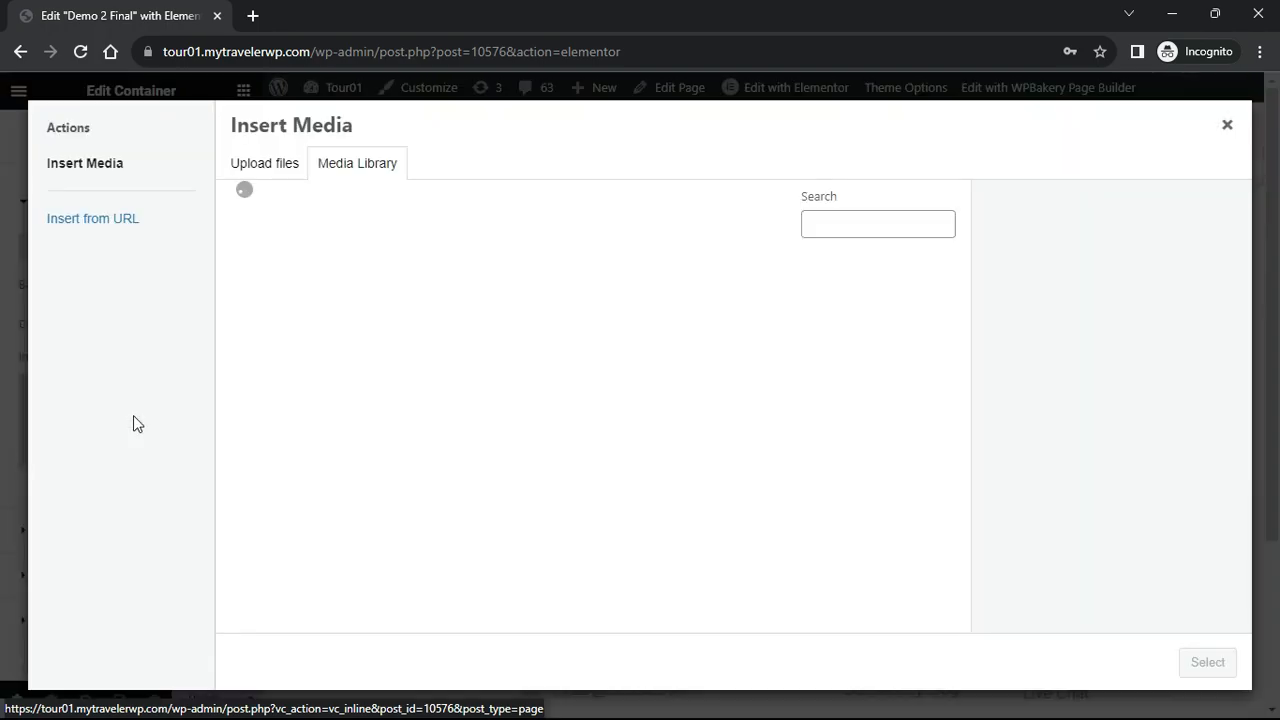
pyautogui.scroll(-3, 691, 423)
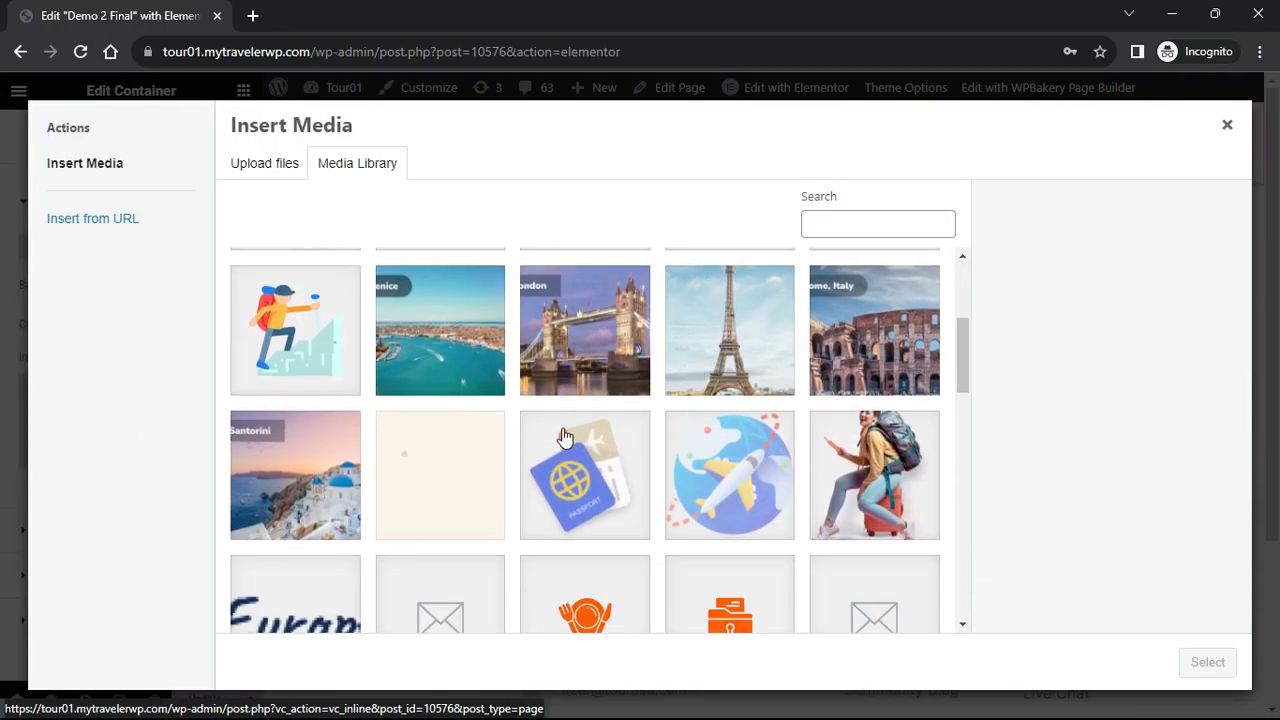
pyautogui.click(466, 468)
pyautogui.click(1210, 665)
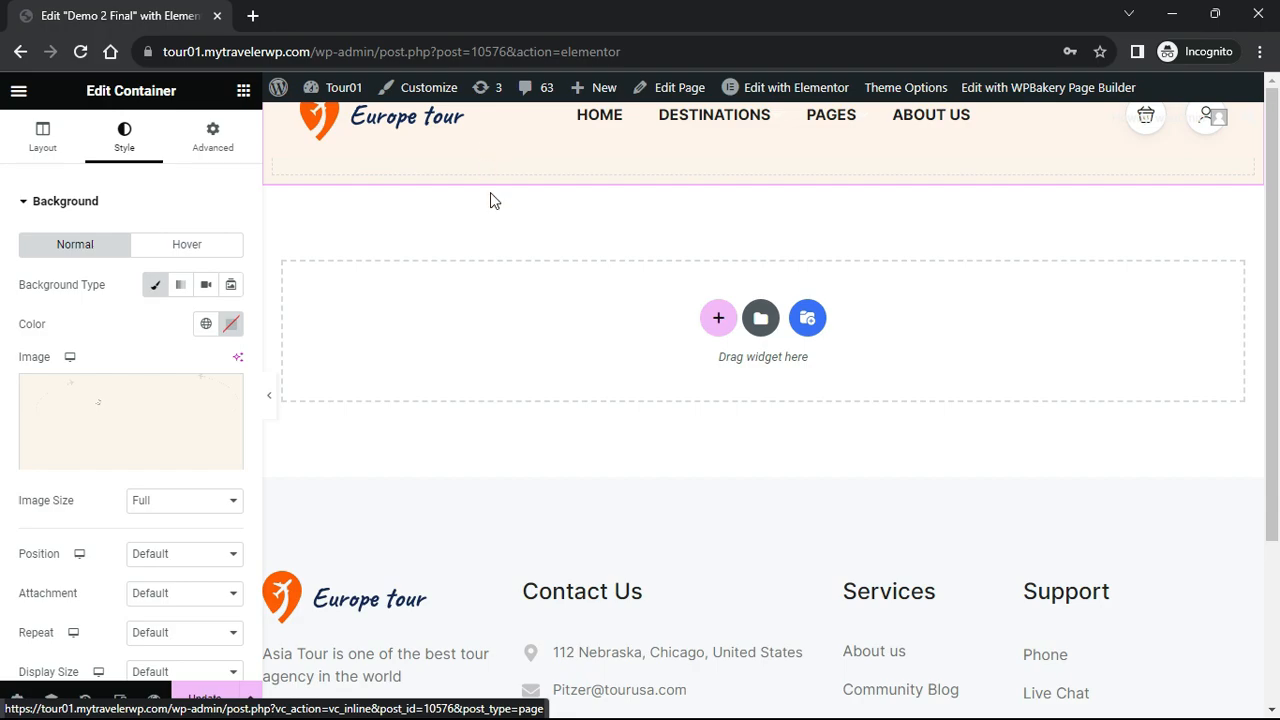
# Set the container's minimum height to 930 px and preview the section without the editing panel
pyautogui.click(43, 145)
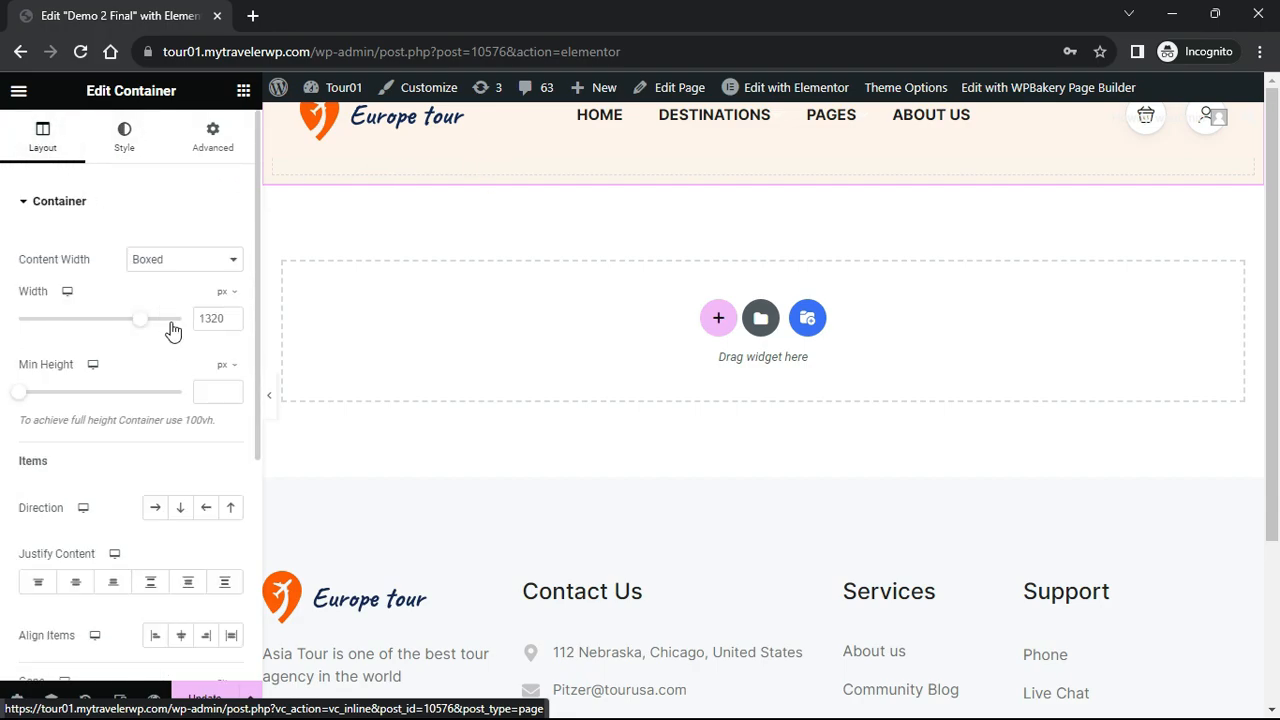
pyautogui.click(210, 391)
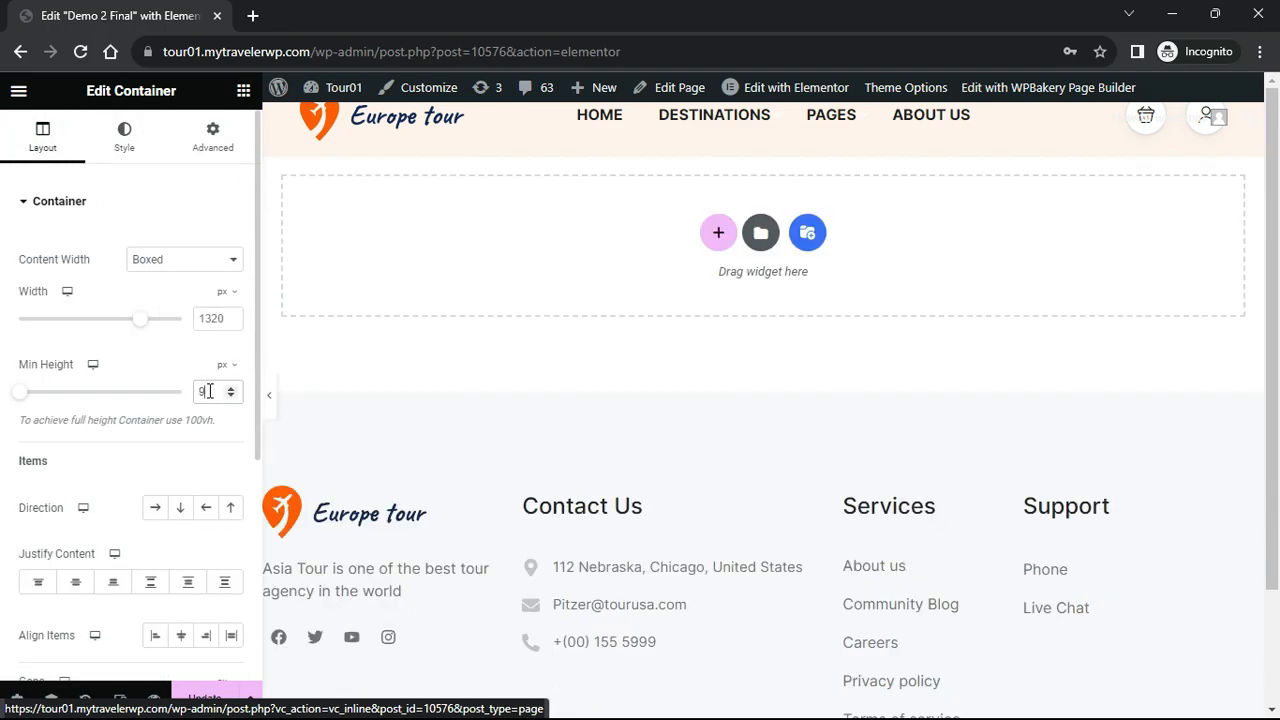
pyautogui.write('930')
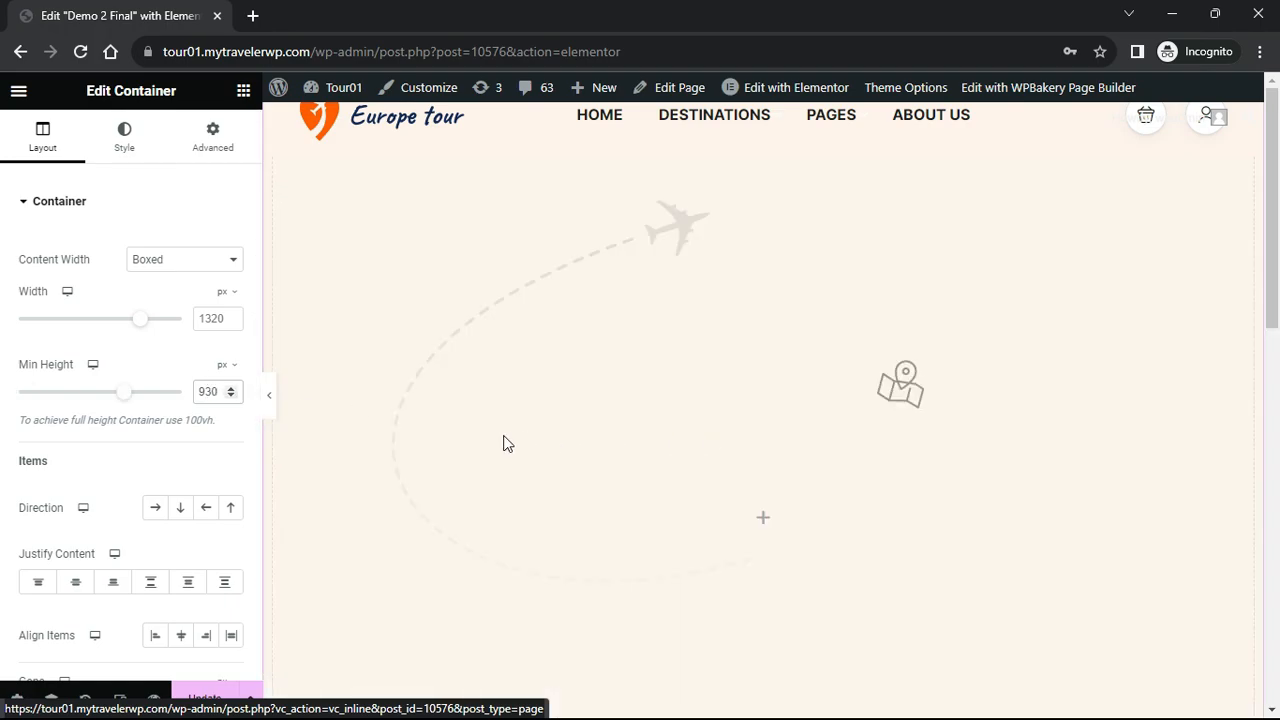
pyautogui.click(268, 400)
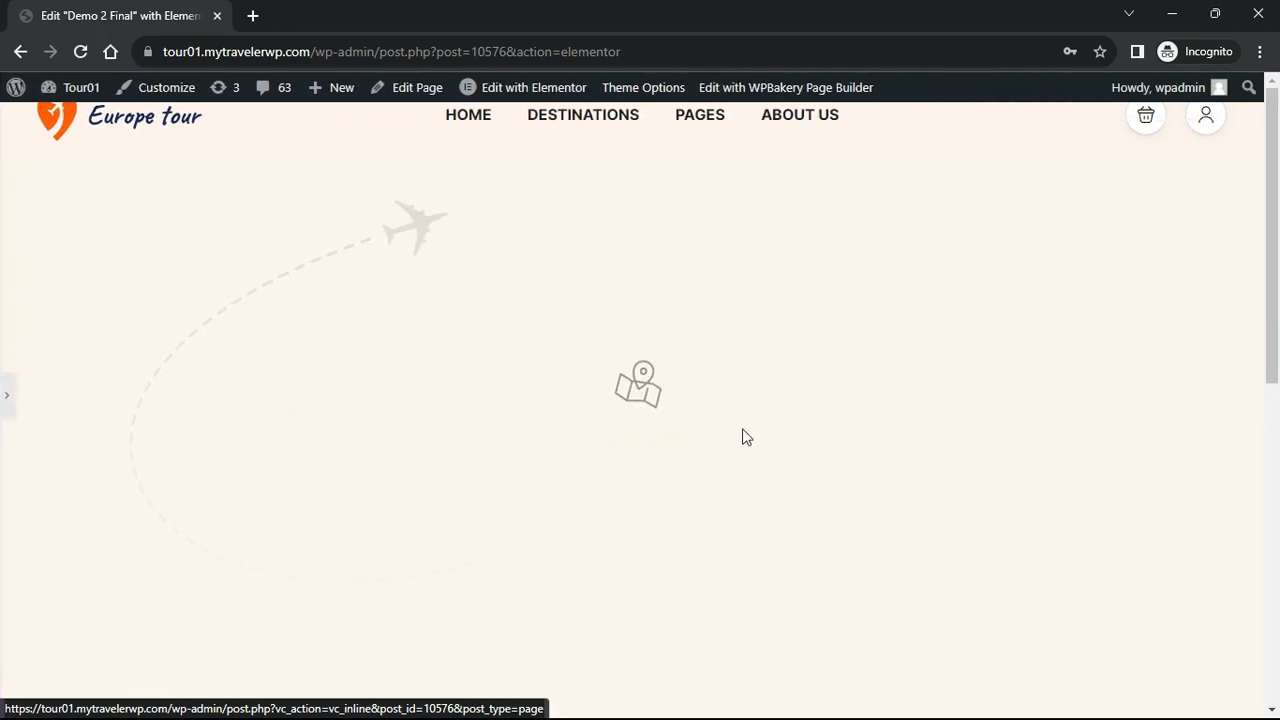
pyautogui.scroll(-5, 743, 437)
pyautogui.scroll(5, 743, 437)
pyautogui.click(8, 398)
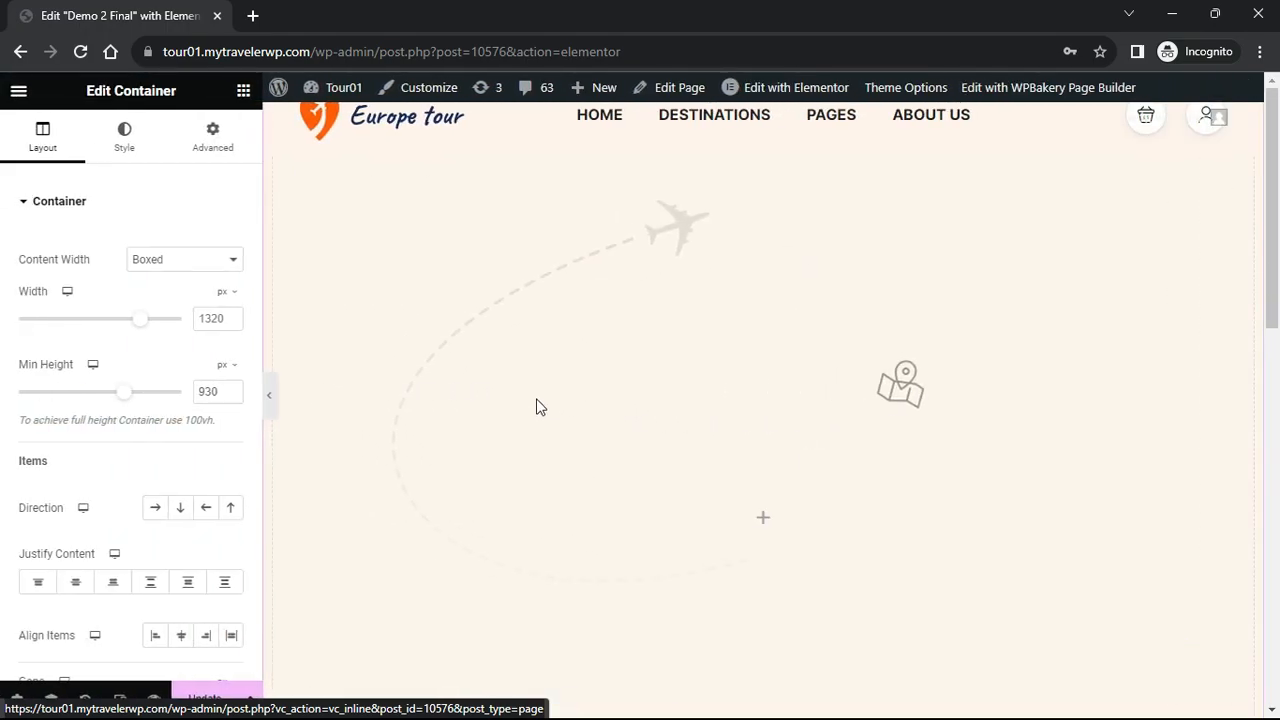
# Add an Image widget inside the container and a nested container directly below the image
pyautogui.click(243, 91)
pyautogui.moveTo(223, 500); pyautogui.dragTo(500, 429)
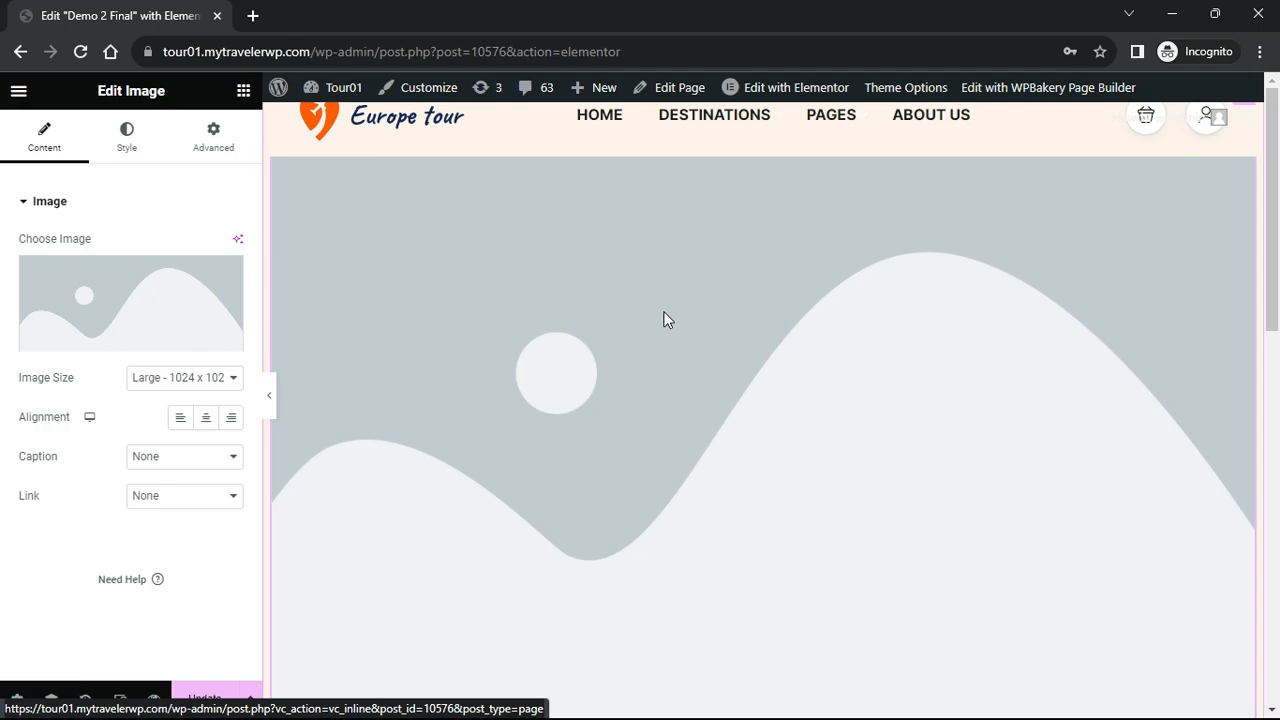
pyautogui.scroll(-3, 663, 319)
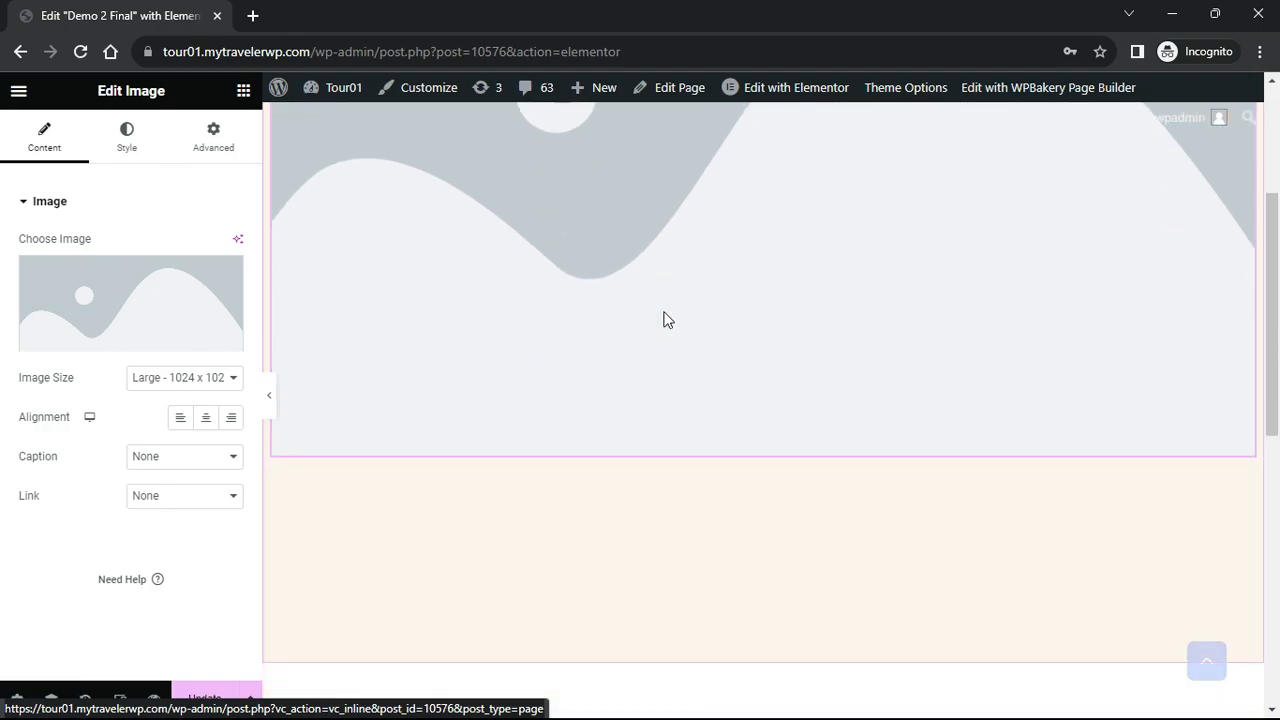
pyautogui.click(243, 92)
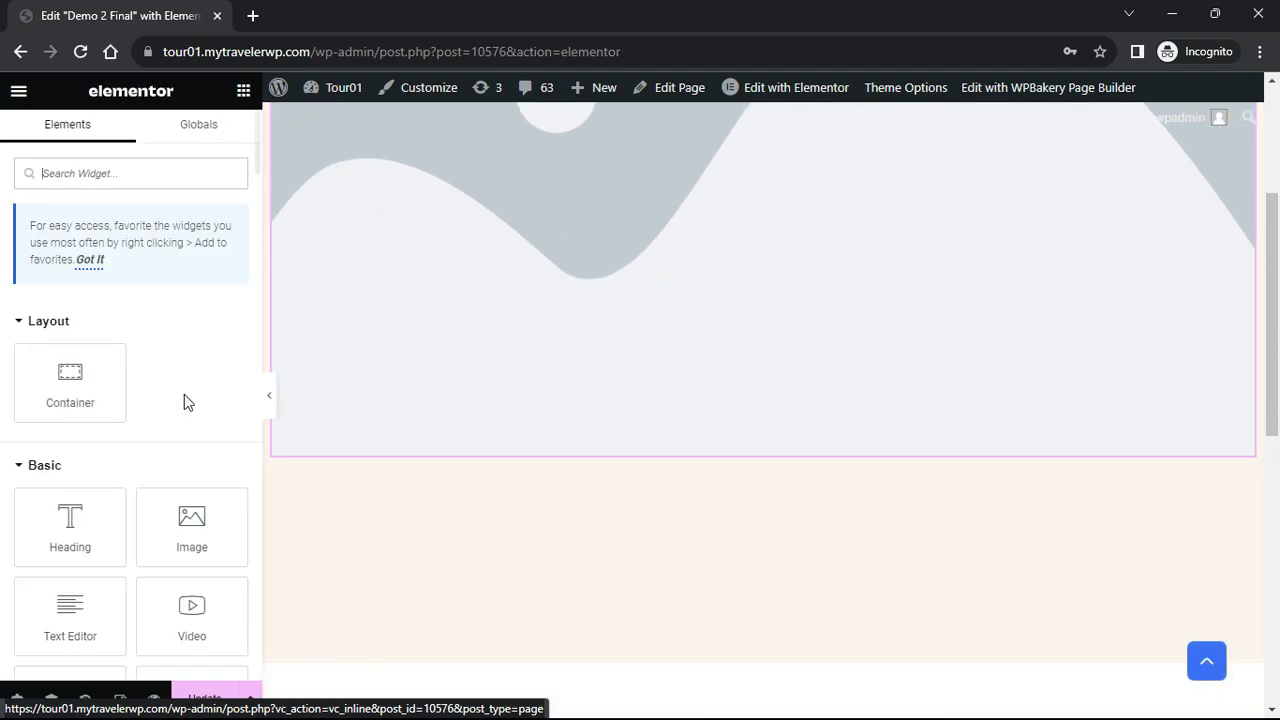
pyautogui.moveTo(74, 389); pyautogui.dragTo(391, 470)
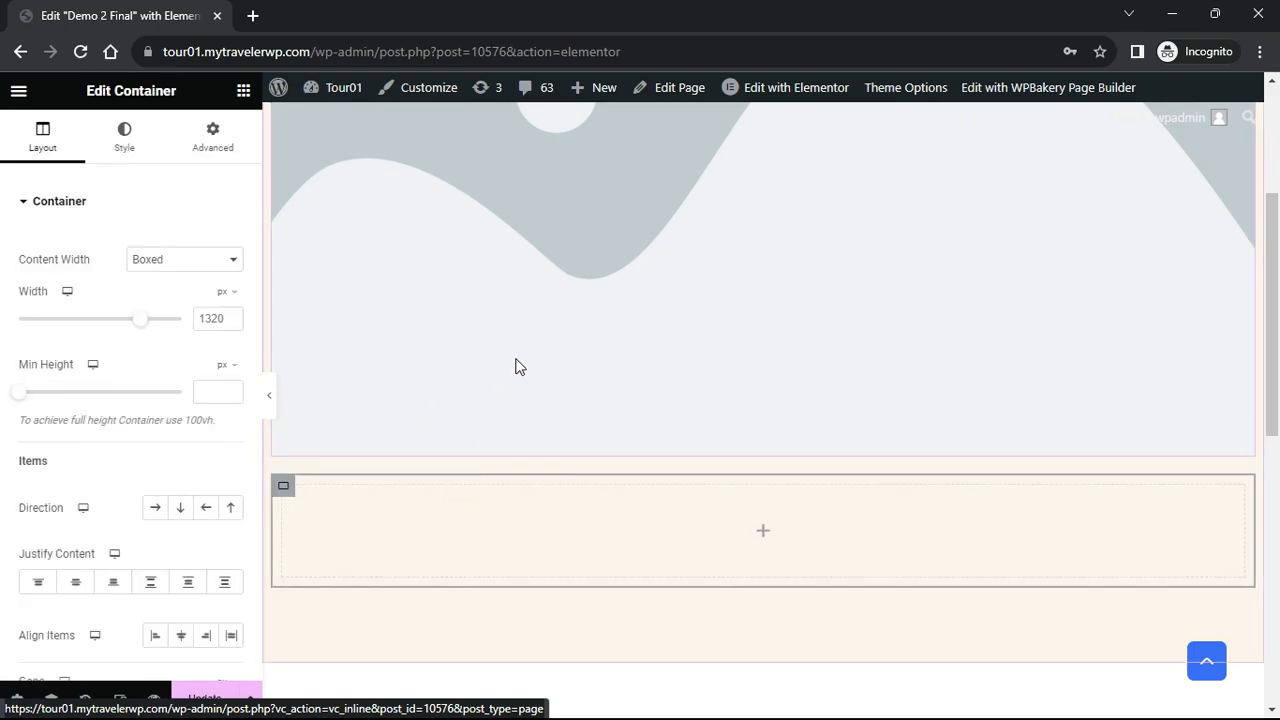
# Set the outer container's direction to a reversed row, running its items from right to left
pyautogui.scroll(3, 517, 366)
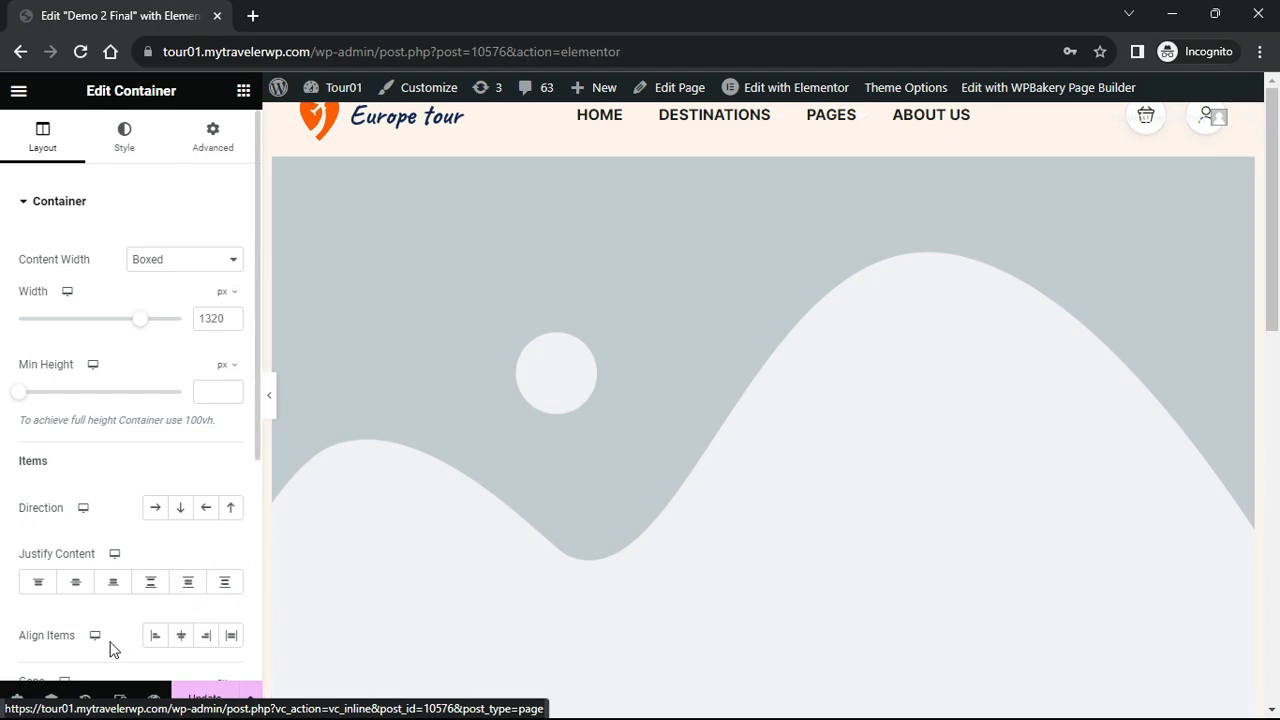
pyautogui.click(50, 700)
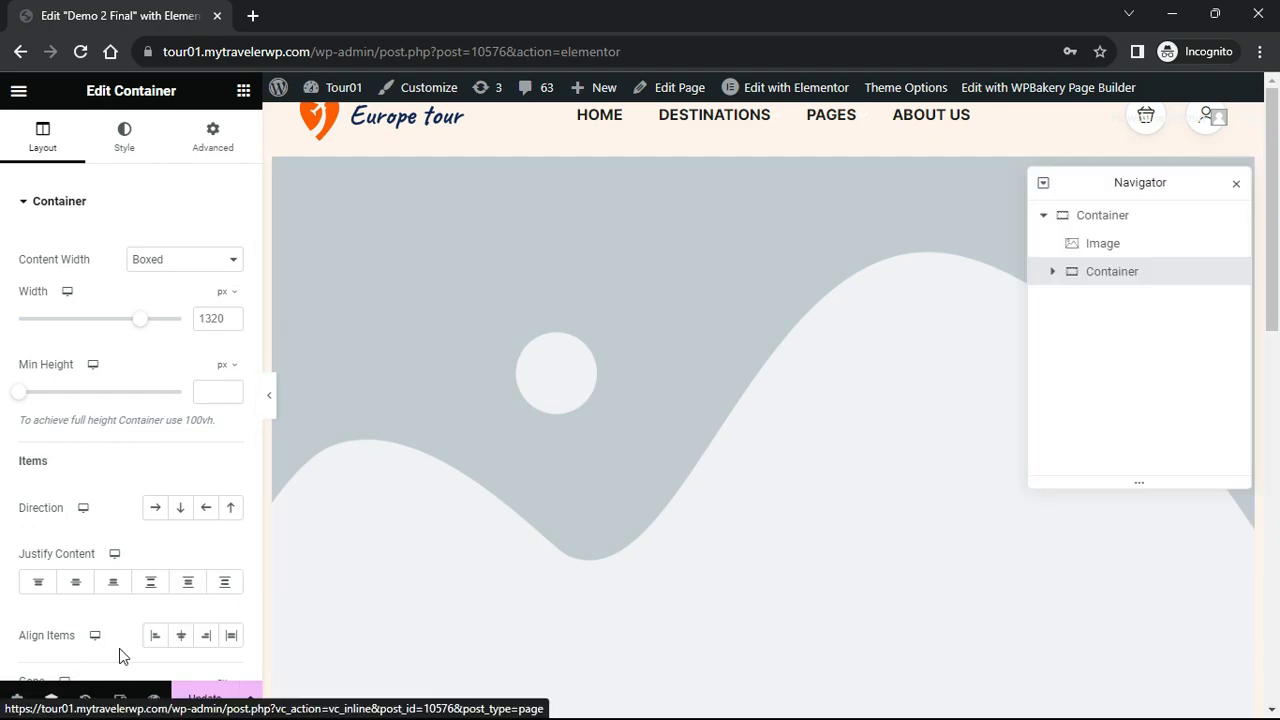
pyautogui.click(1078, 225)
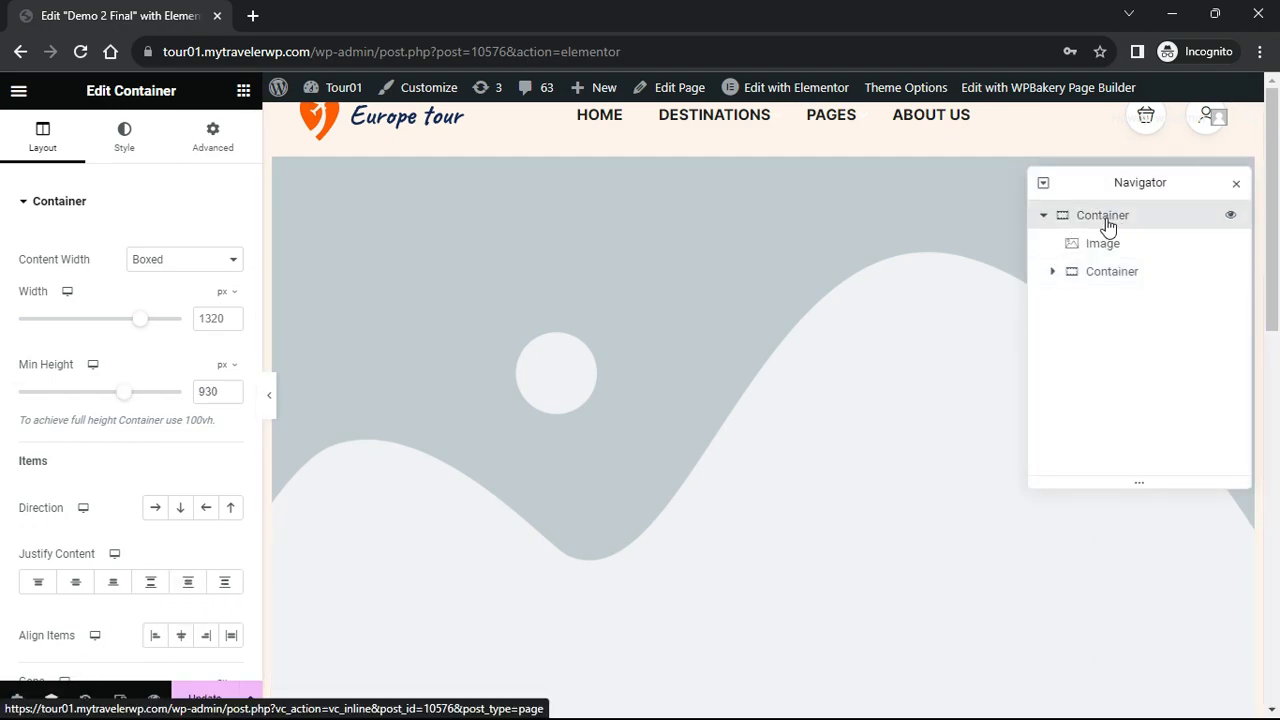
pyautogui.click(213, 508)
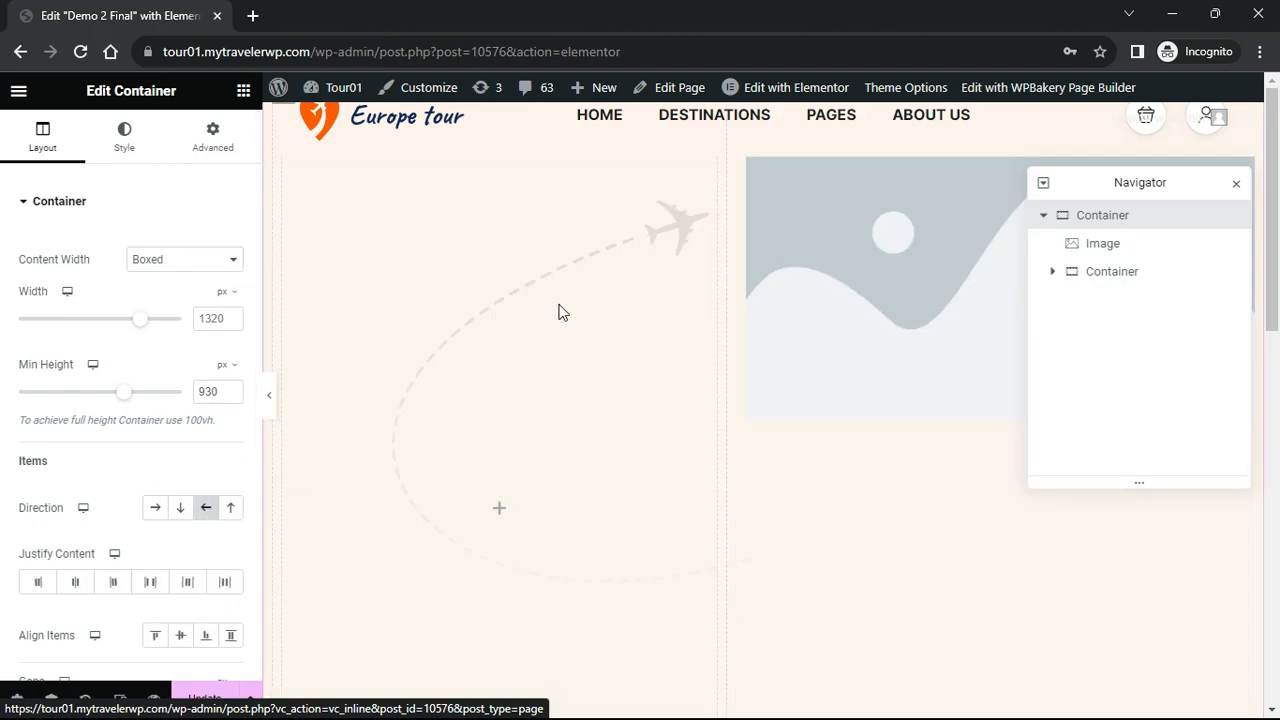
# Set the image widget's size to Full and replace its placeholder with Home-Image-1.png from the media library
pyautogui.click(846, 306)
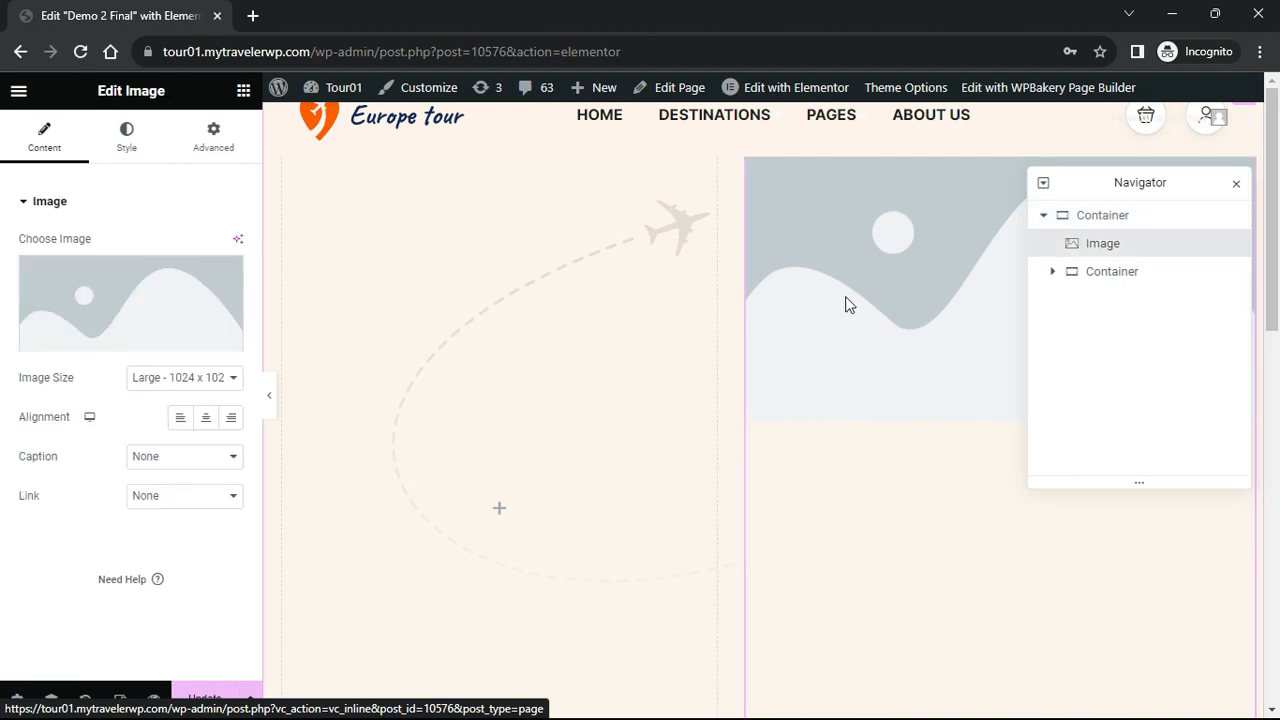
pyautogui.click(180, 376)
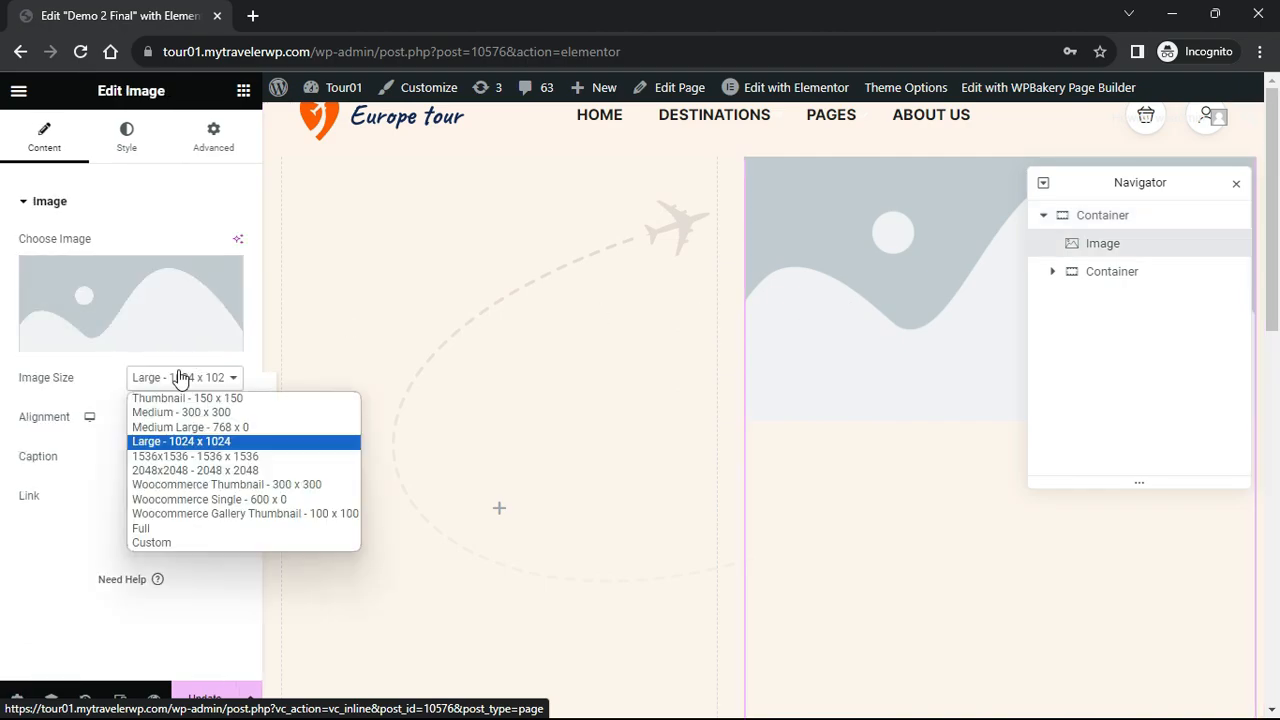
pyautogui.click(147, 529)
pyautogui.moveTo(146, 330)
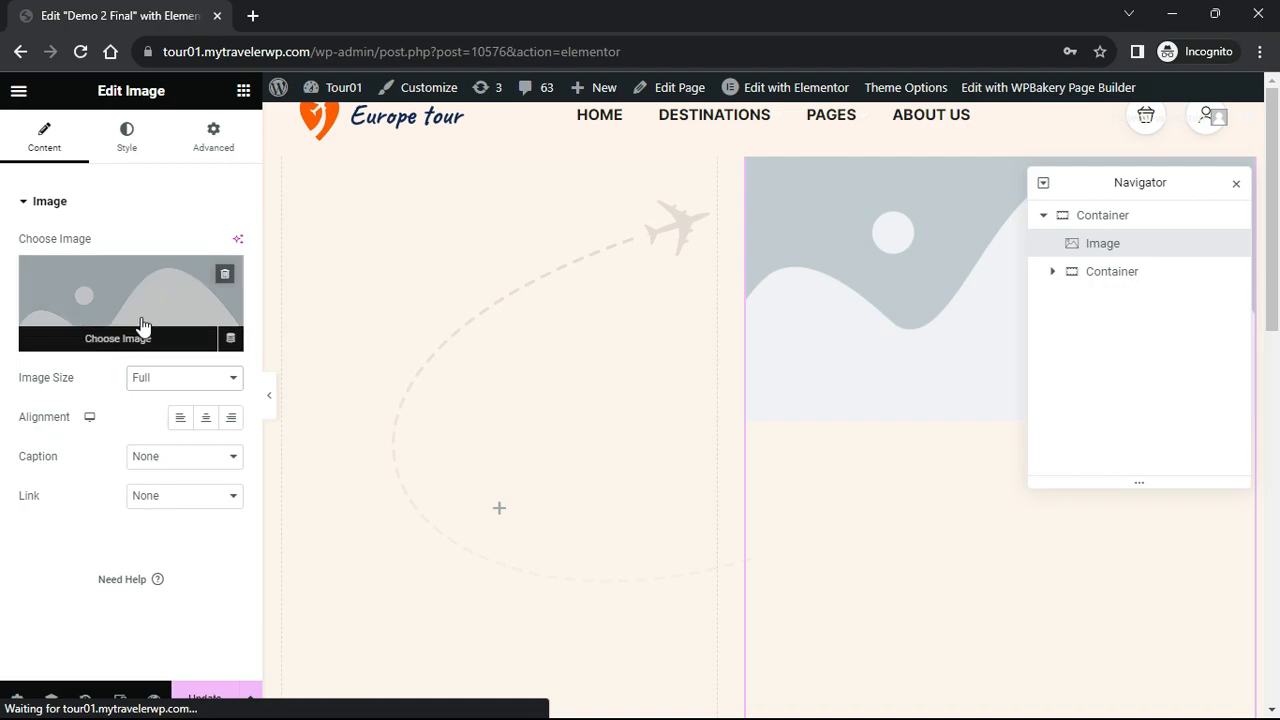
pyautogui.click(140, 313)
pyautogui.scroll(-1, 724, 445)
pyautogui.scroll(-2, 724, 445)
pyautogui.click(860, 478)
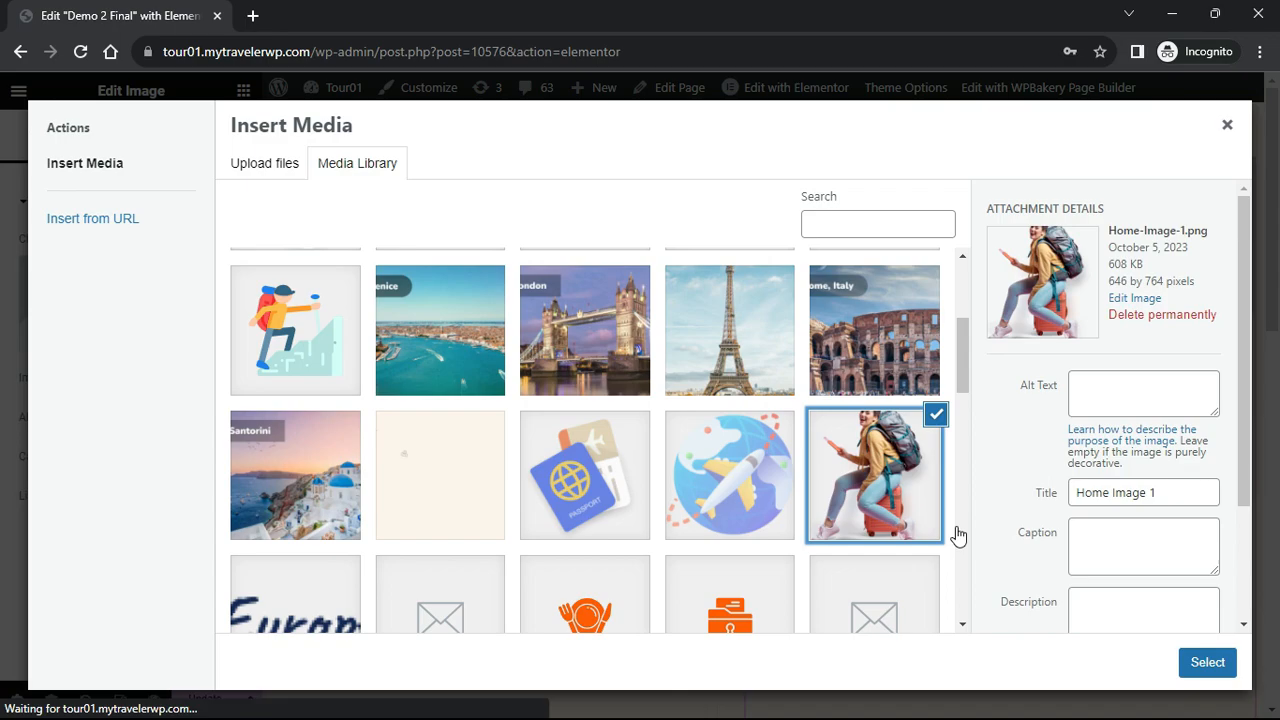
pyautogui.click(1210, 662)
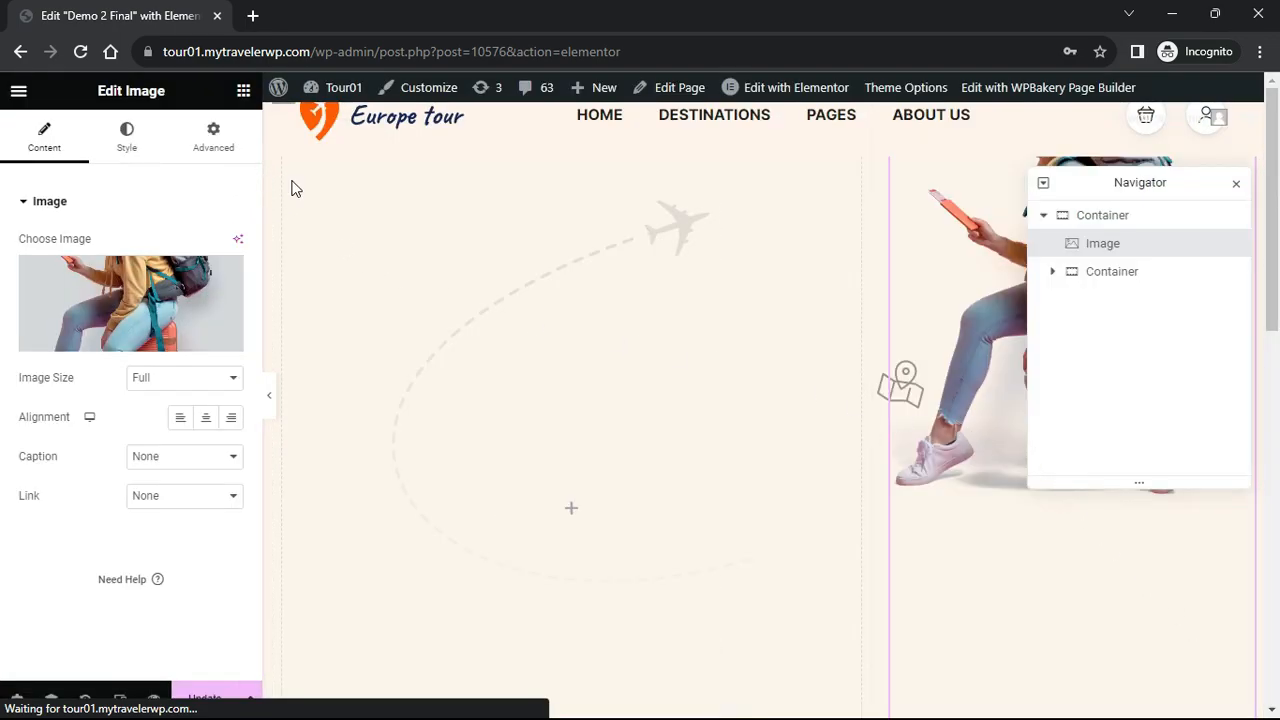
# Set the traveler image's Align Self option to Center and preview the section without the editing panel
pyautogui.click(270, 398)
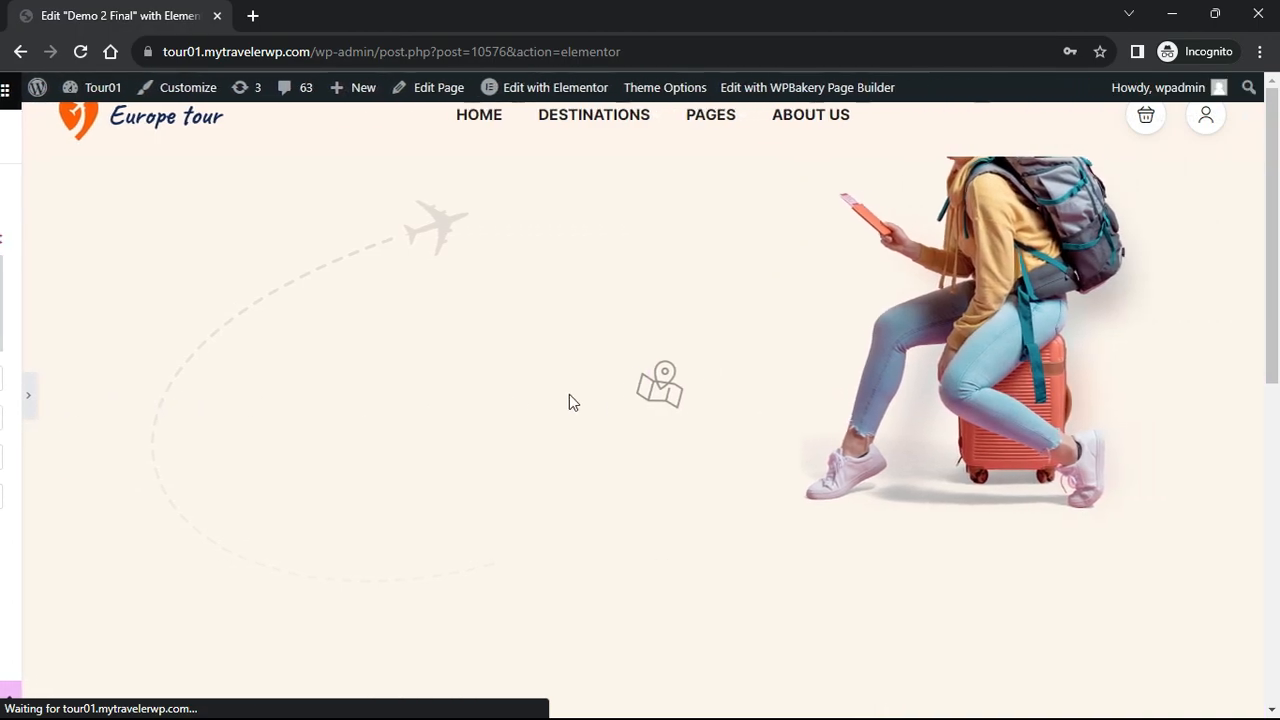
pyautogui.hotkey('ctrl', 'p')
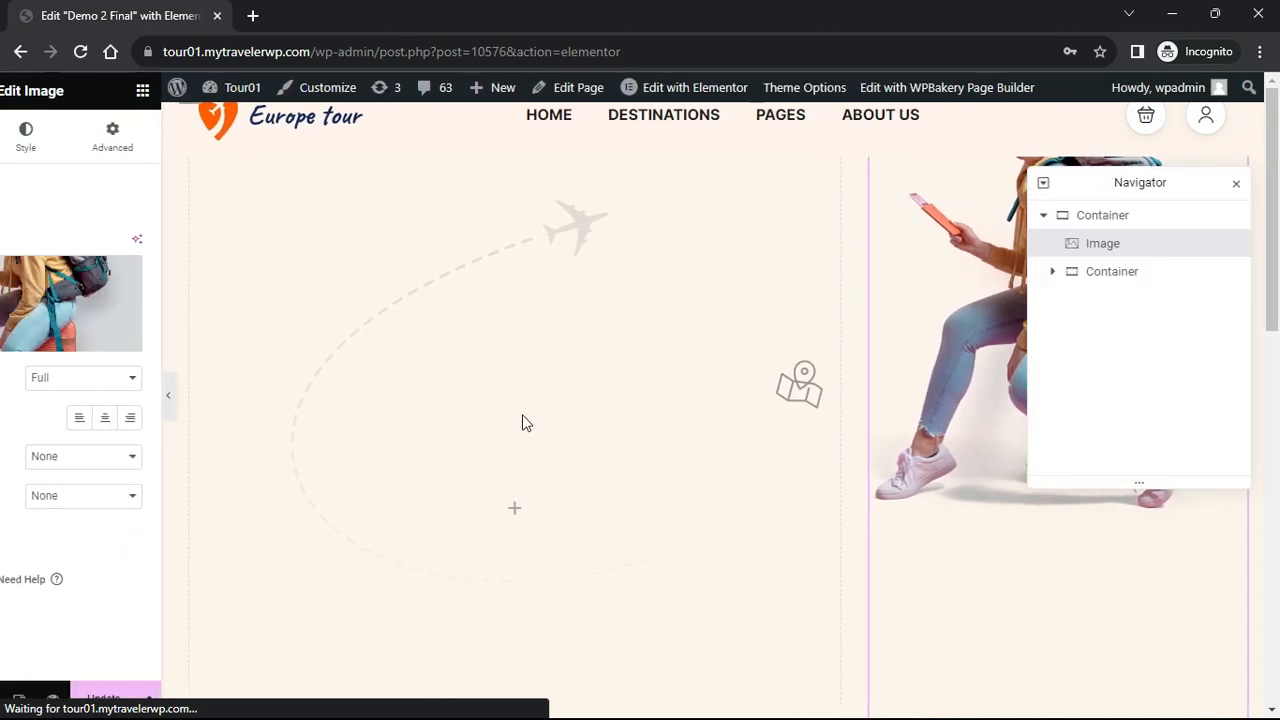
pyautogui.click(238, 158)
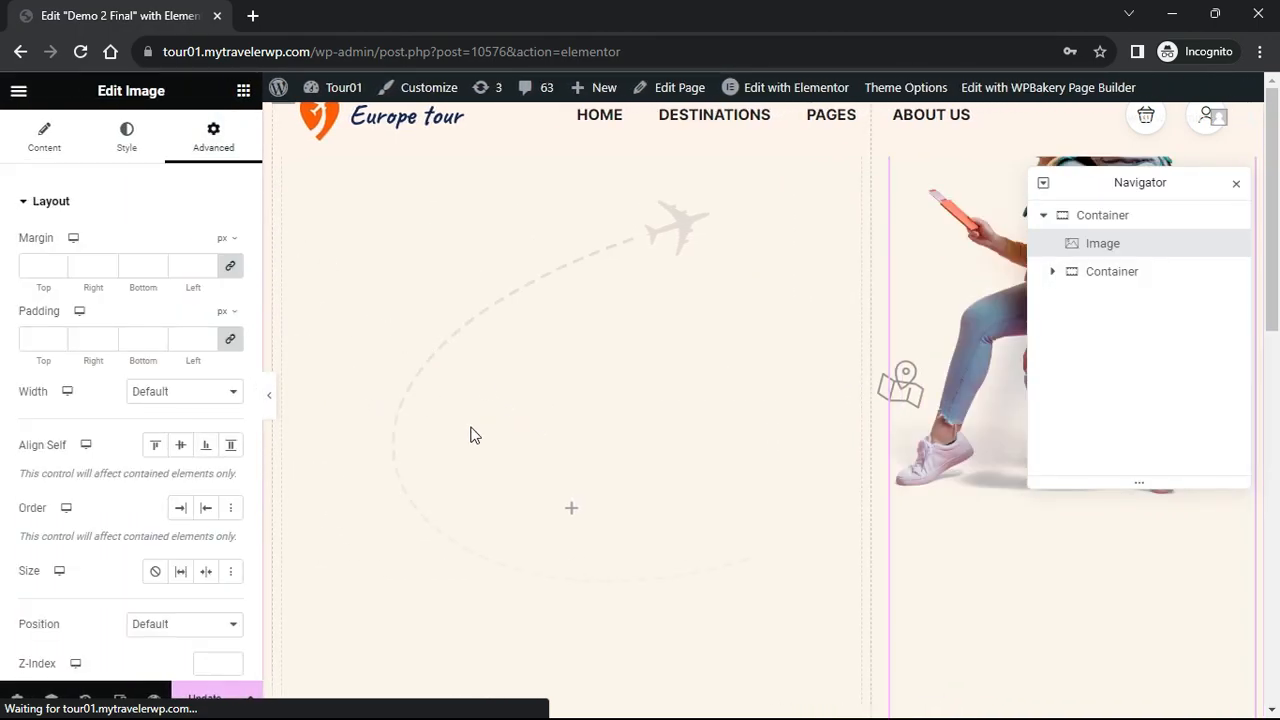
pyautogui.click(180, 444)
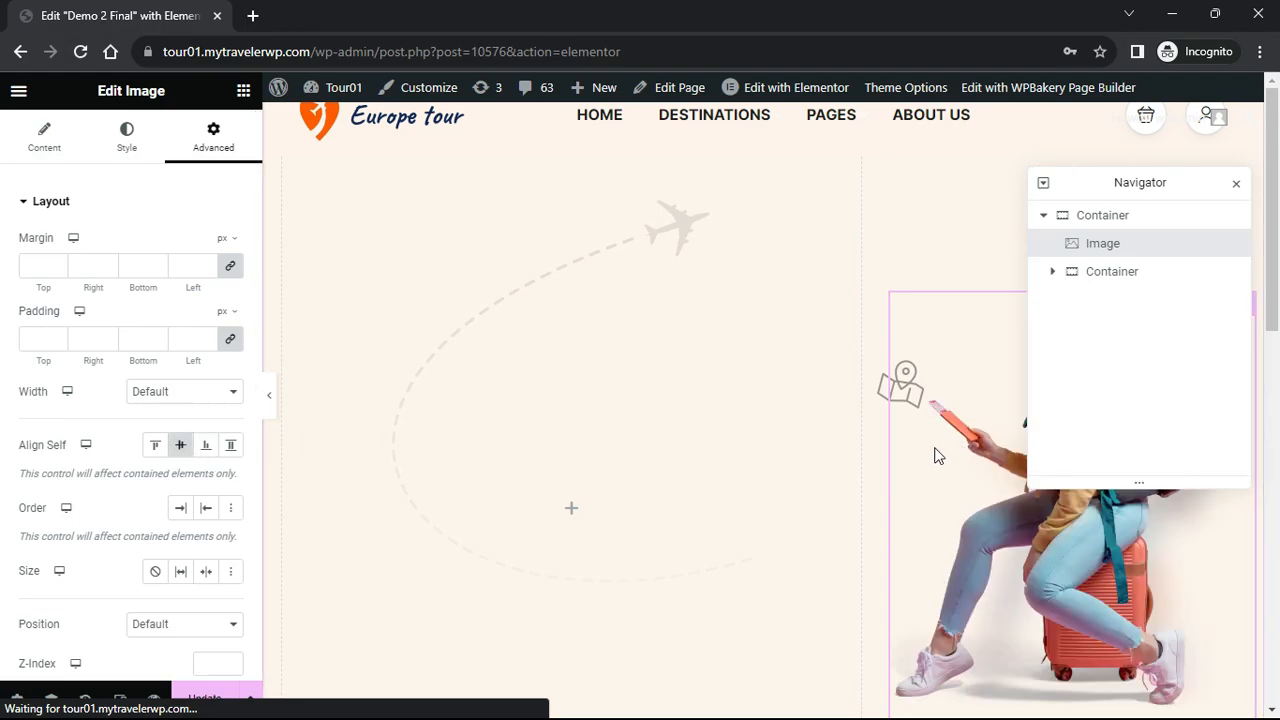
pyautogui.click(269, 397)
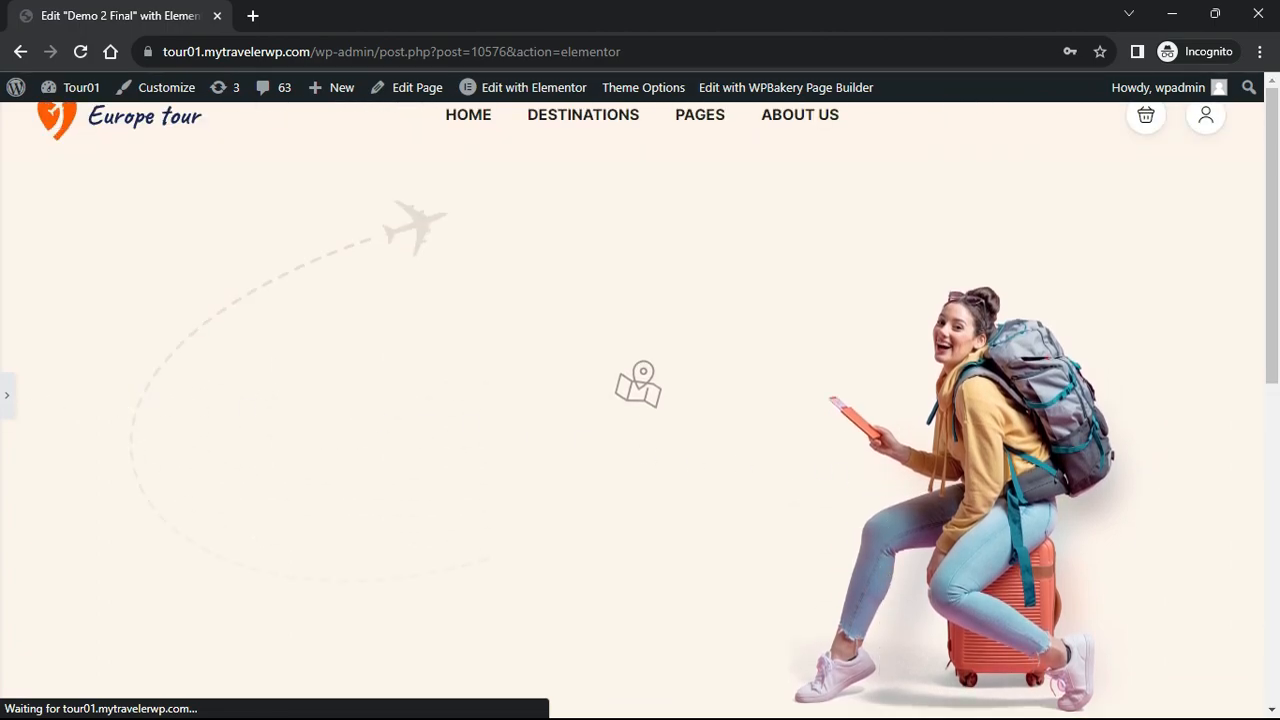
pyautogui.click(7, 395)
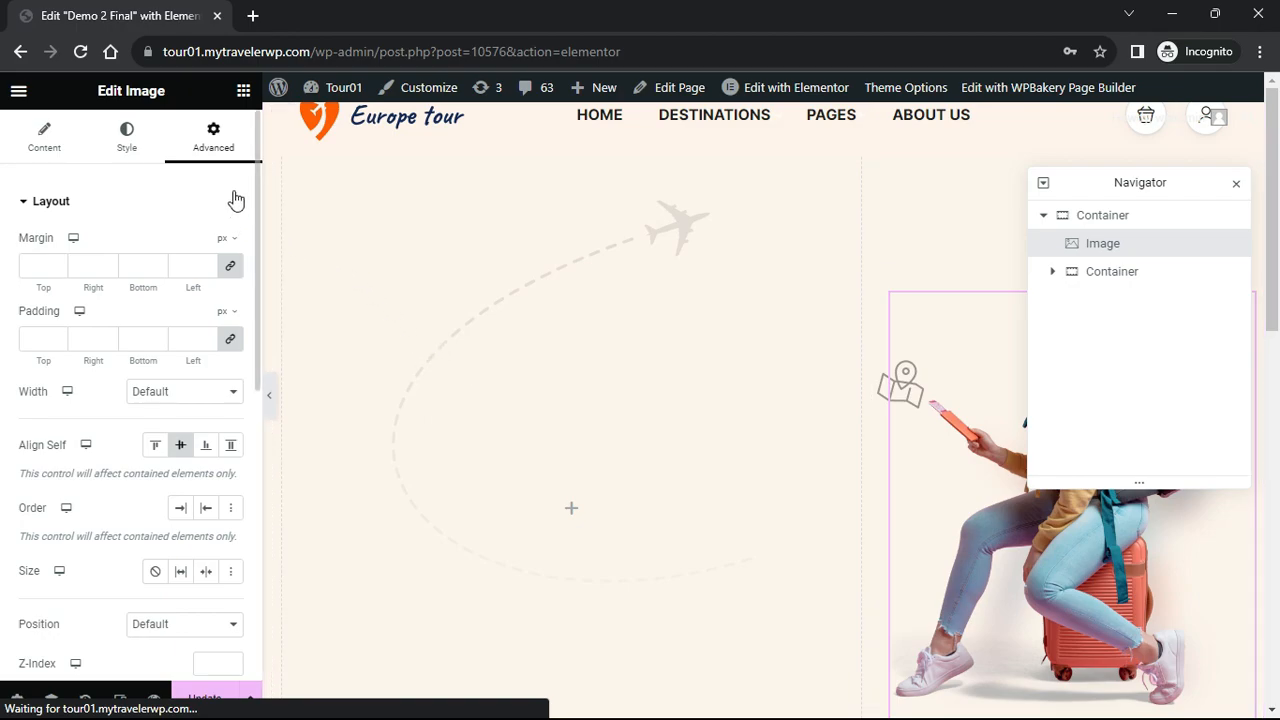
# Add a Heading widget to the nested container and set that container's Align Self option to Center
pyautogui.click(243, 90)
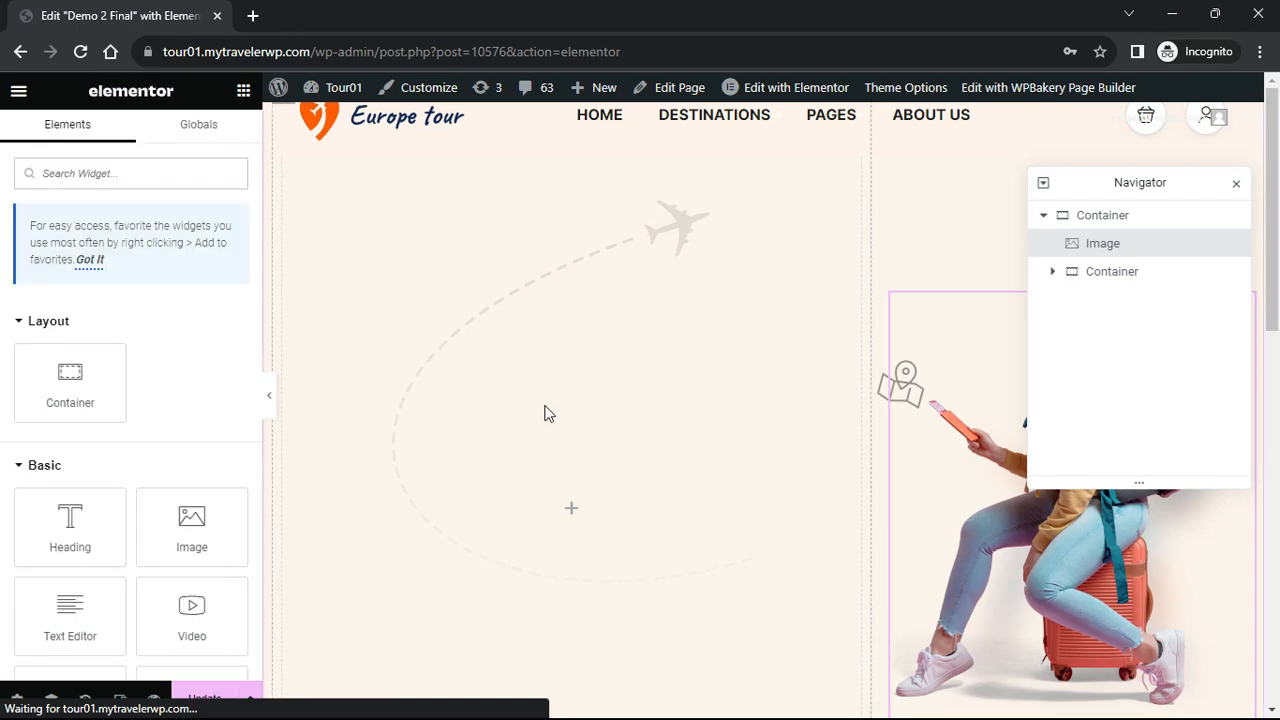
pyautogui.moveTo(70, 525); pyautogui.dragTo(440, 490)
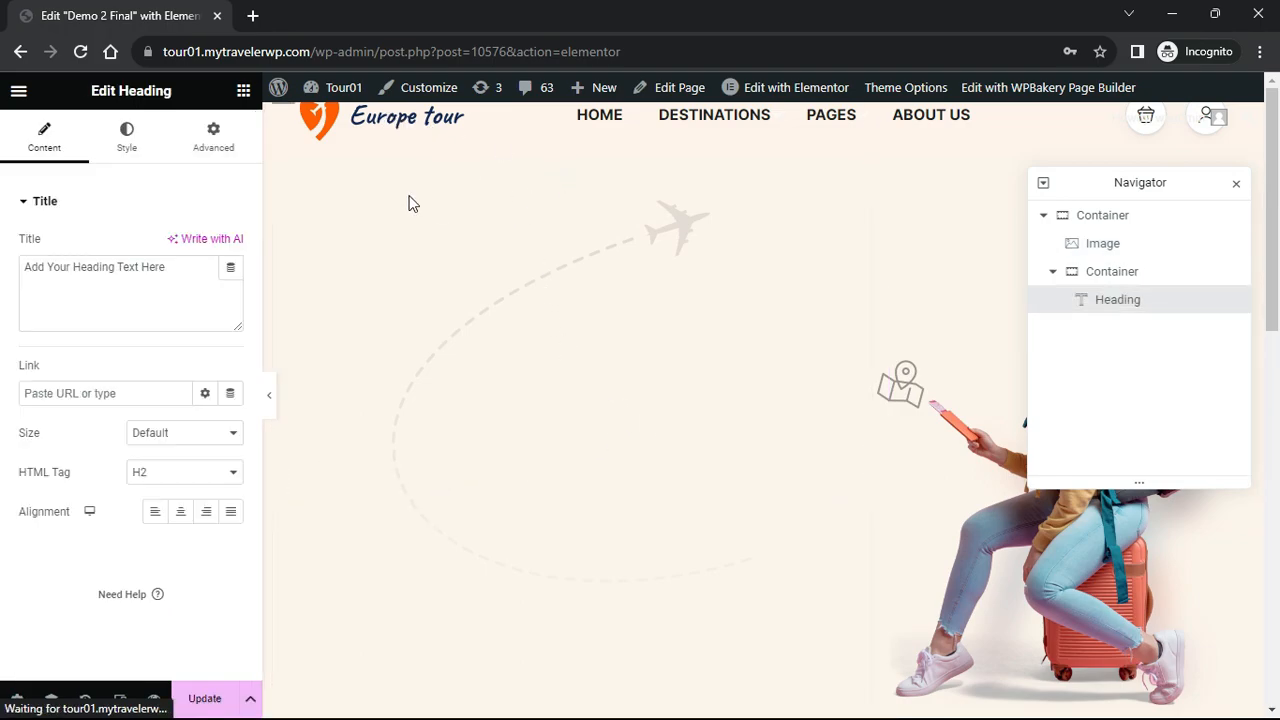
pyautogui.click(1106, 276)
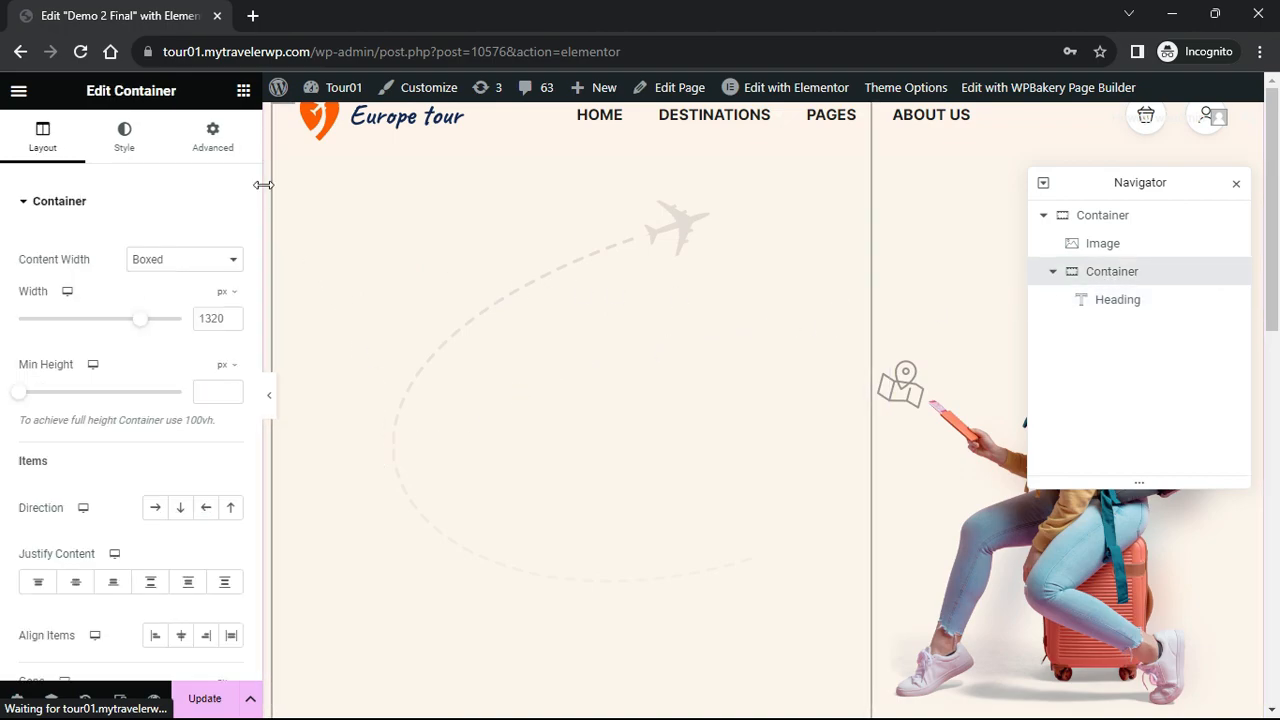
pyautogui.click(214, 138)
pyautogui.click(182, 410)
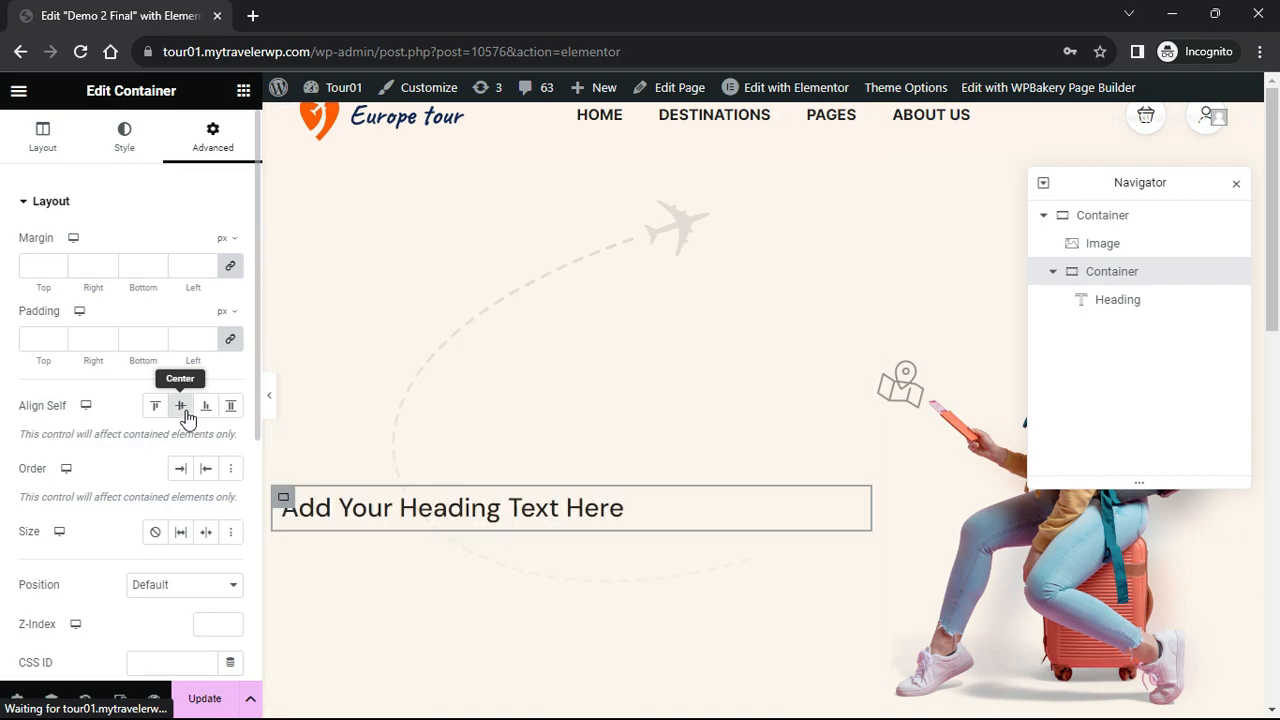
# Replace the placeholder text of the heading in the nested container with "Euro Tour Travel"
pyautogui.click(401, 507)
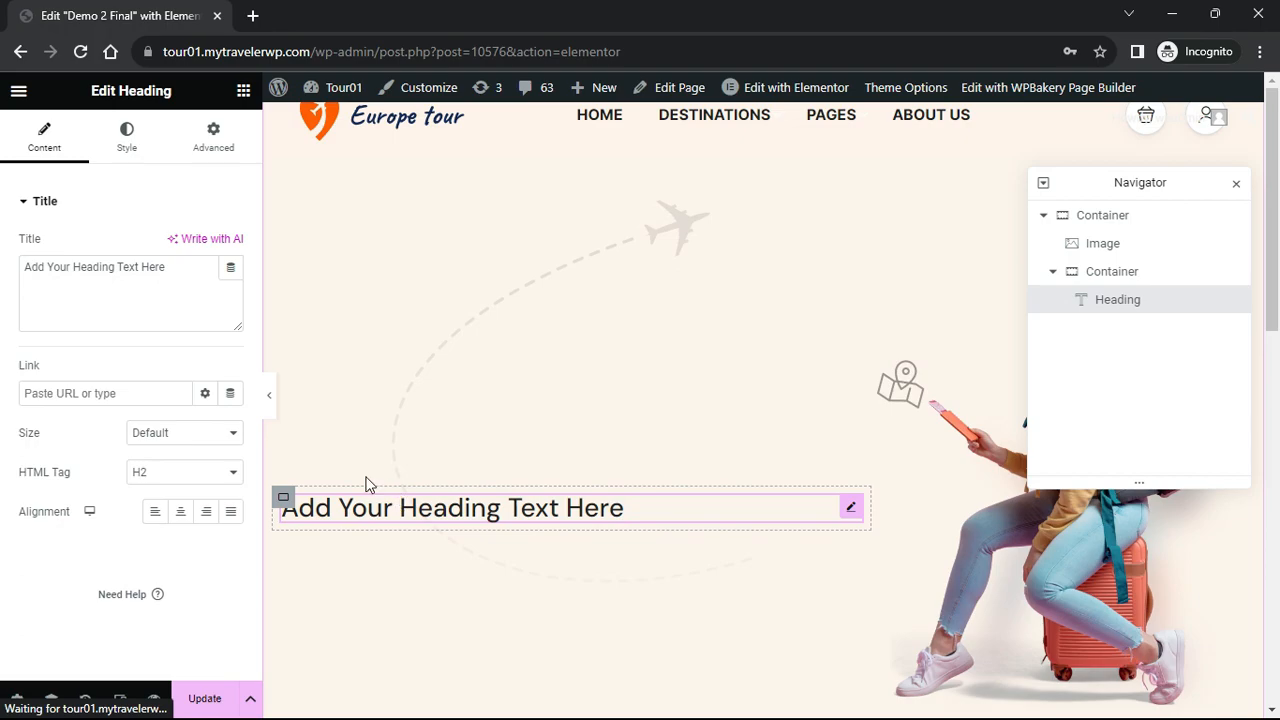
pyautogui.moveTo(170, 268); pyautogui.dragTo(24, 266)
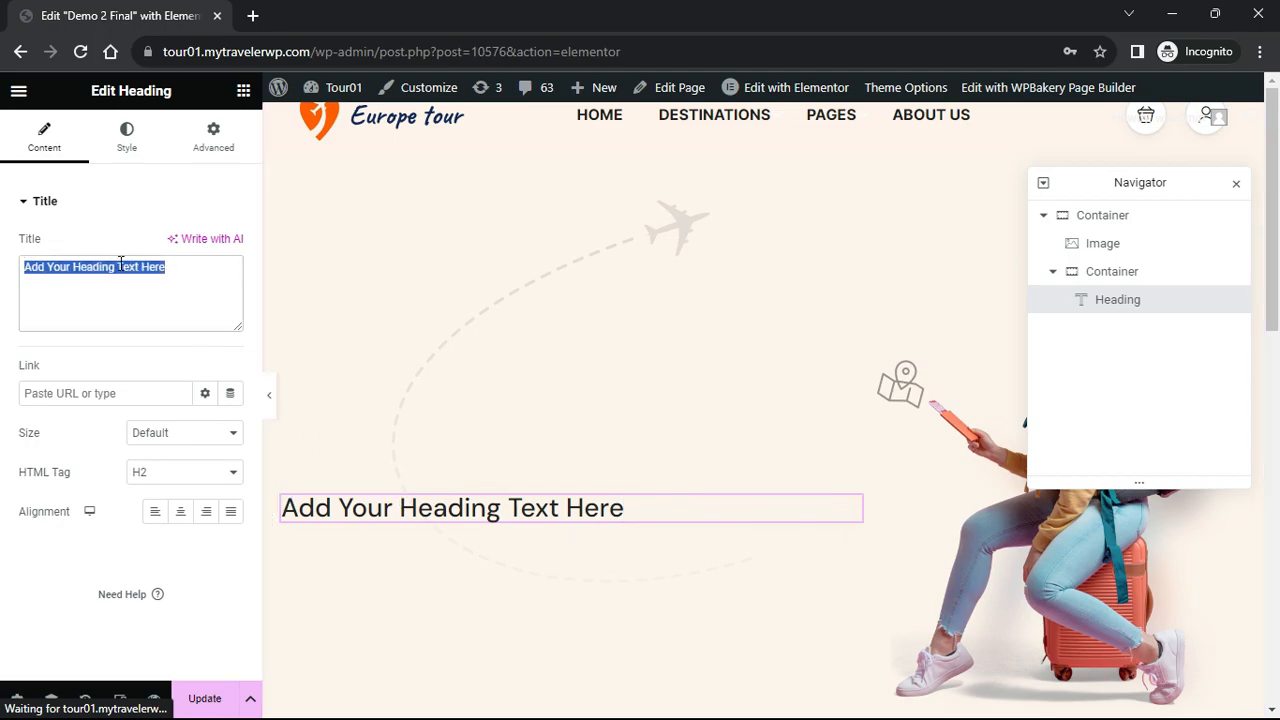
pyautogui.write('Euro Tour Travel')
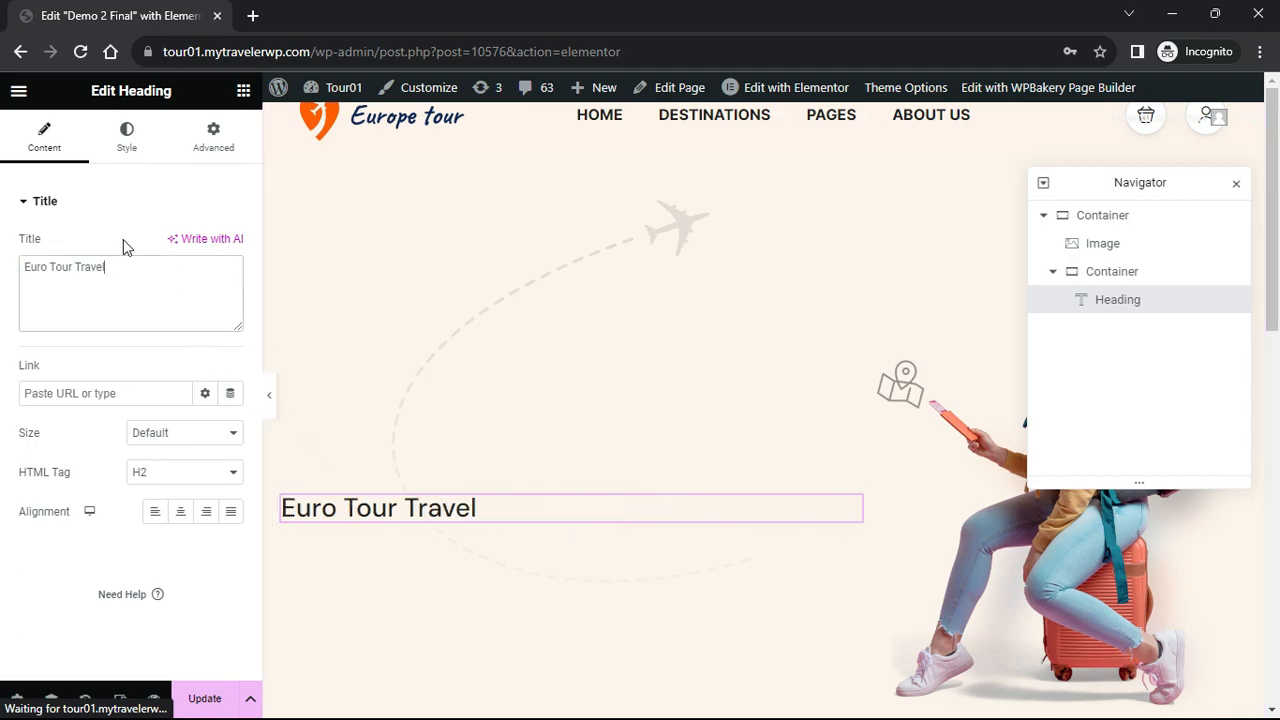
# Set the text color of the "Euro Tour Travel" heading to green, #018300
pyautogui.click(126, 134)
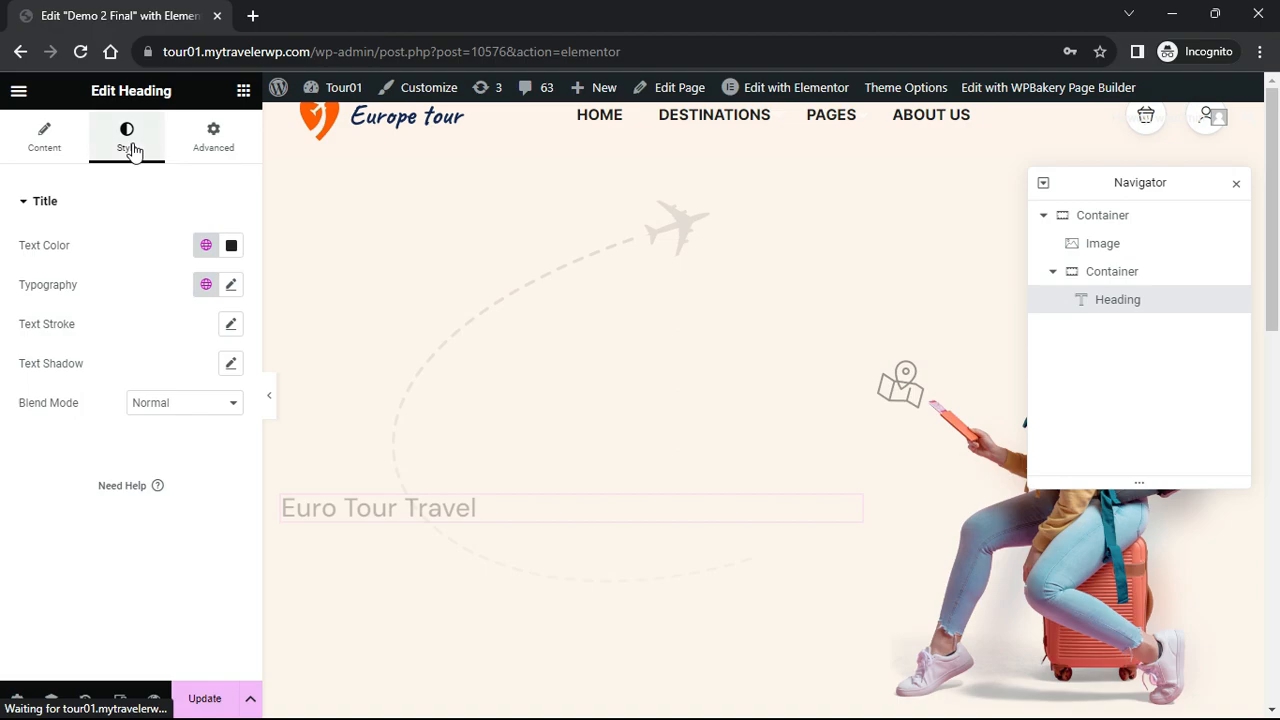
pyautogui.click(231, 245)
pyautogui.click(309, 389)
pyautogui.moveTo(312, 389); pyautogui.dragTo(339, 389)
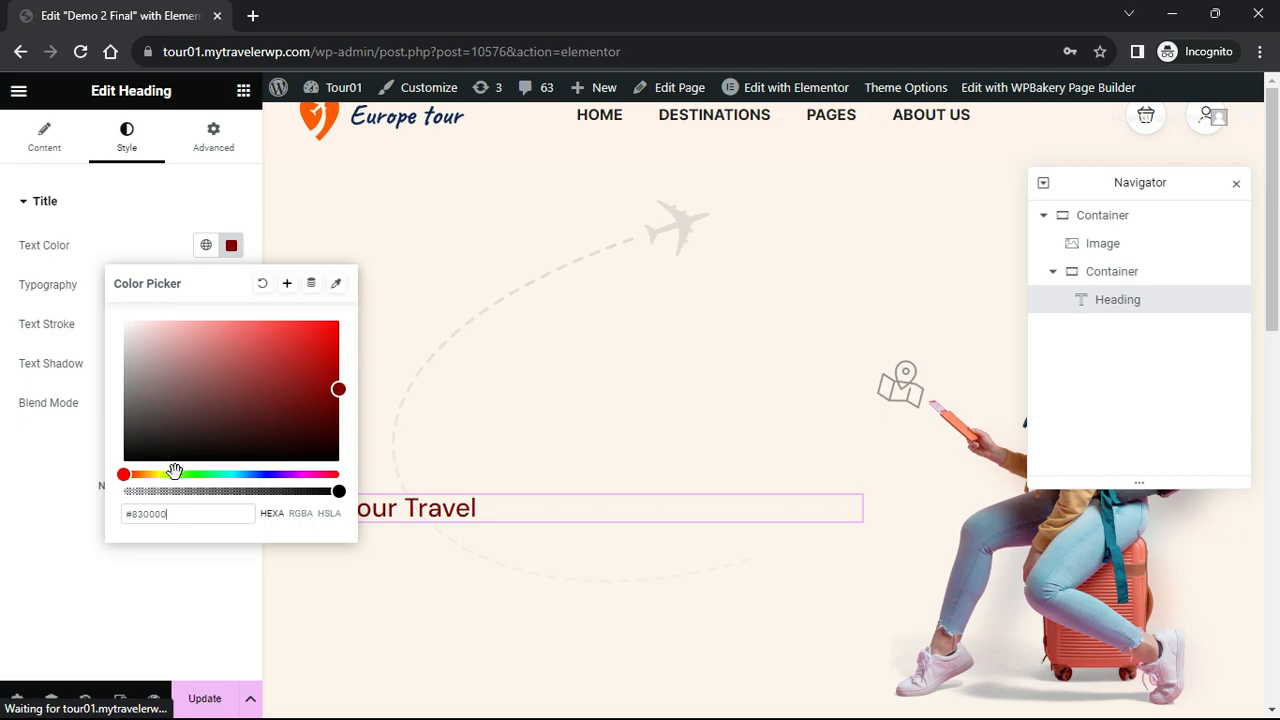
pyautogui.moveTo(123, 474); pyautogui.dragTo(195, 474)
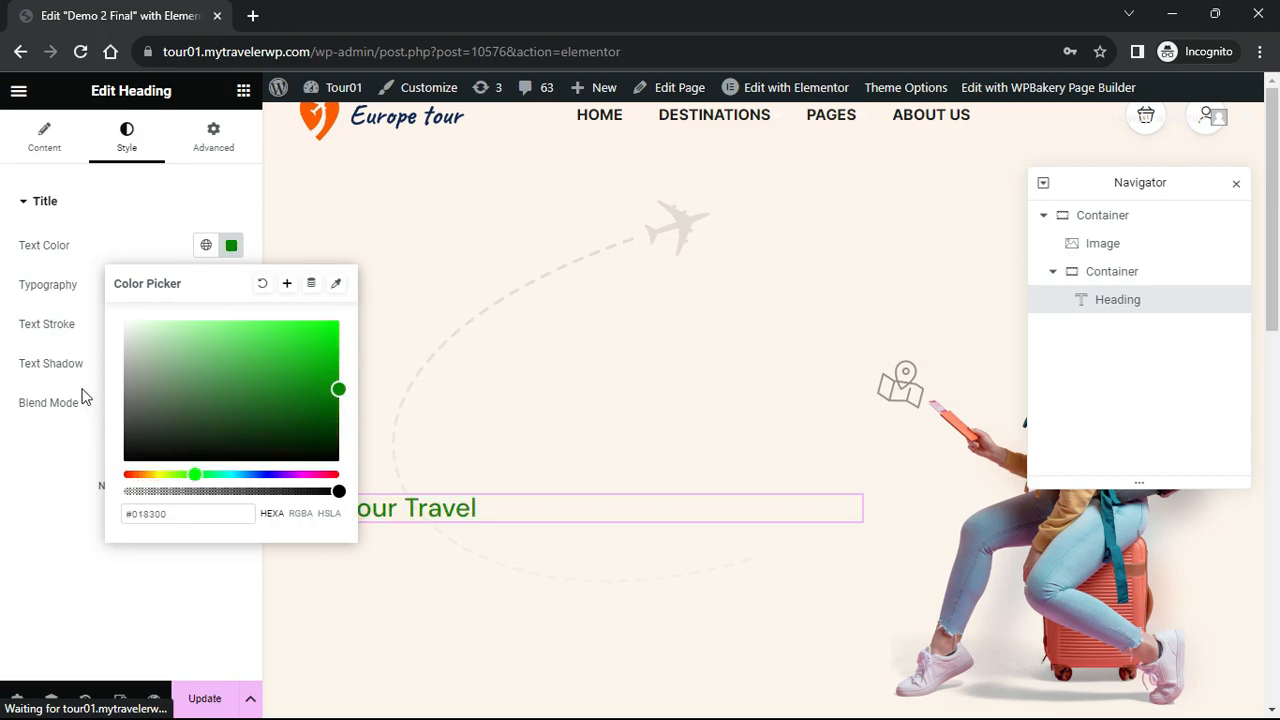
pyautogui.click(44, 293)
# Set the "Euro Tour Travel" heading's typography to the Caveat family, size 36 px and weight 700 (Bold)
pyautogui.click(231, 287)
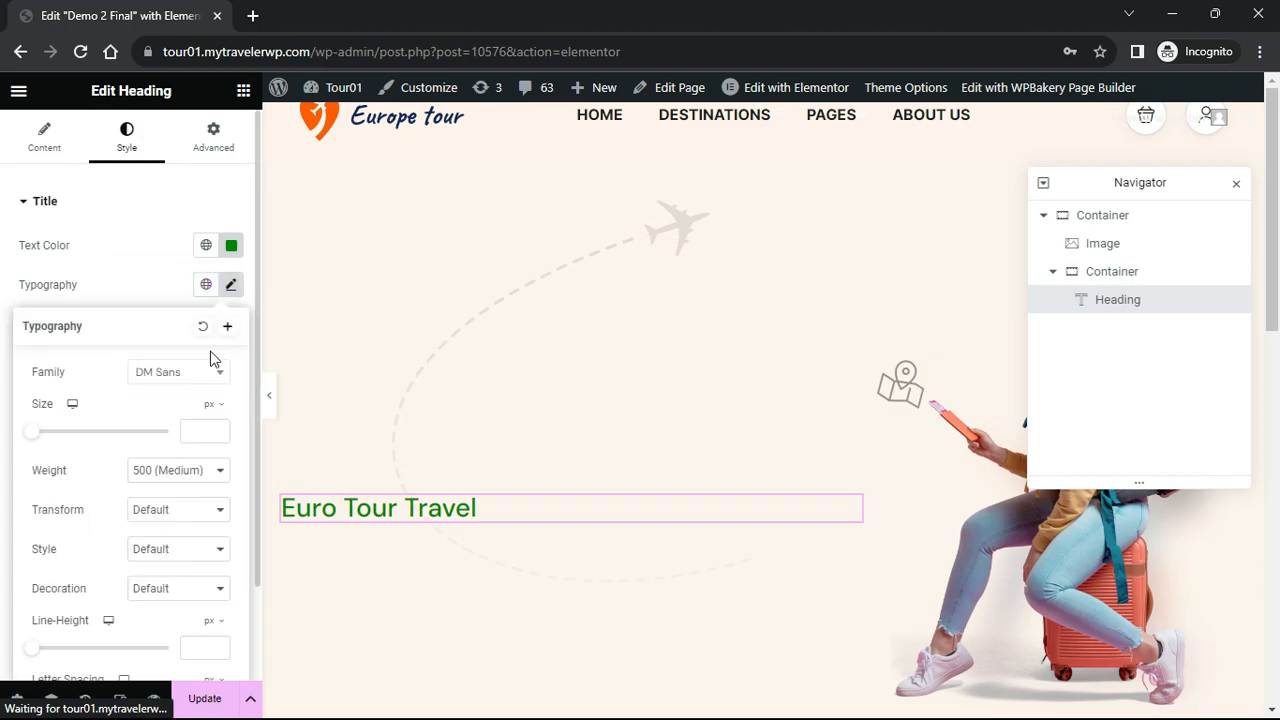
pyautogui.click(205, 372)
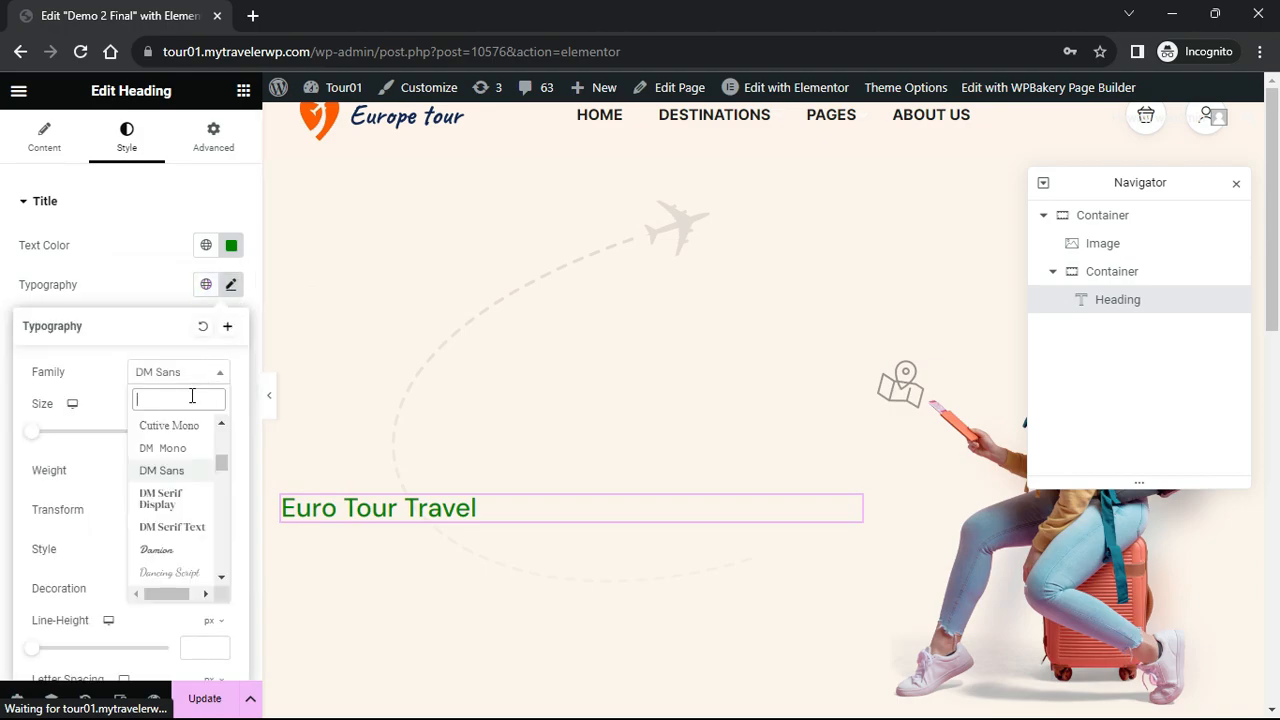
pyautogui.write('Cave')
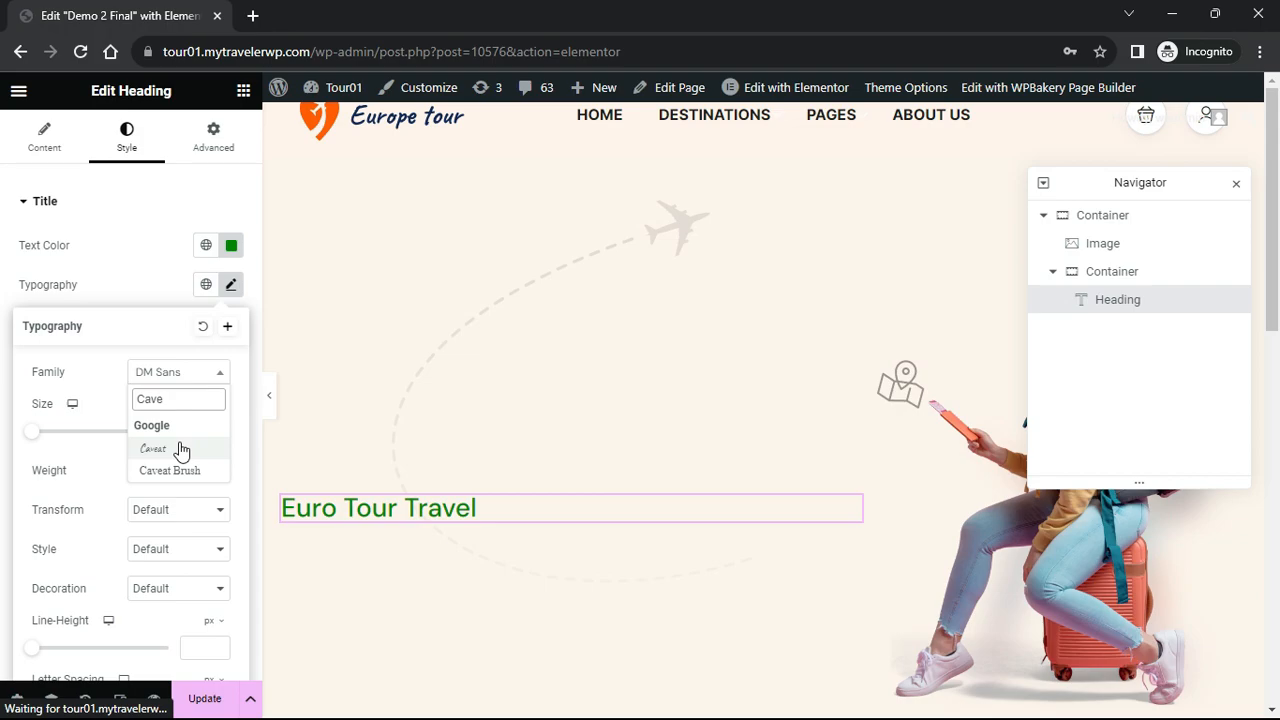
pyautogui.click(181, 449)
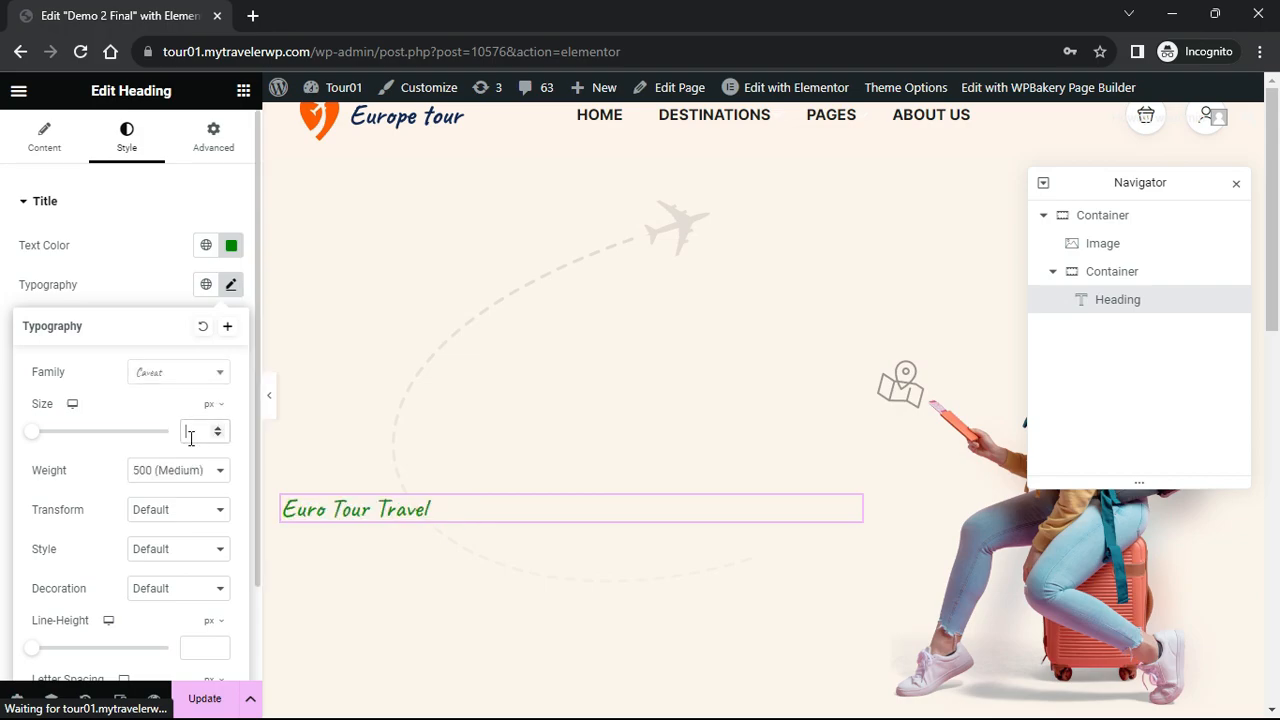
pyautogui.click(191, 431)
pyautogui.write('36')
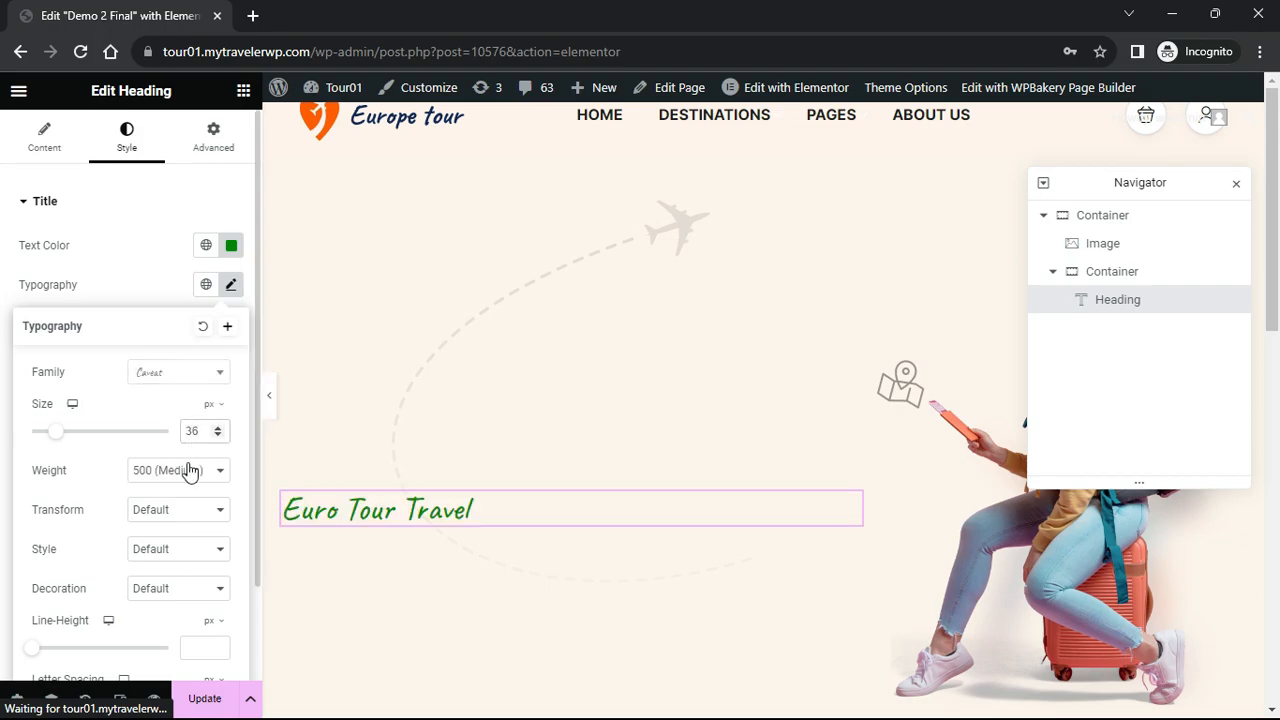
pyautogui.click(189, 470)
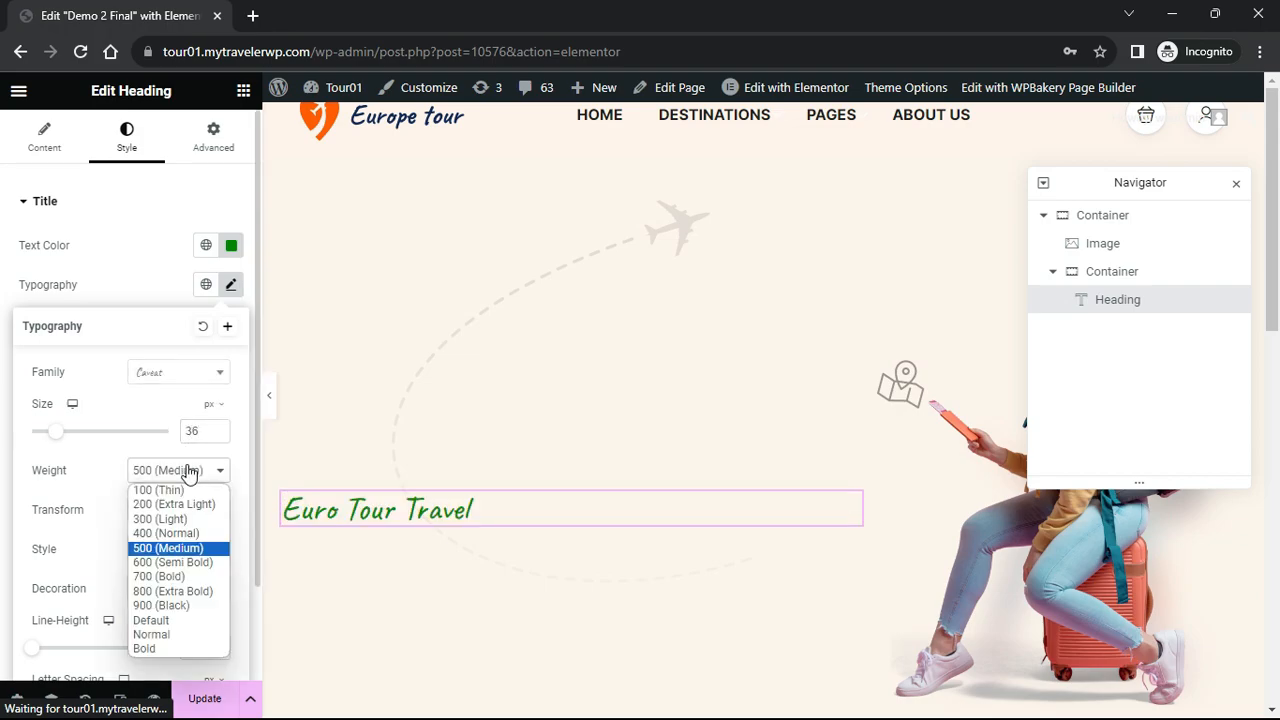
pyautogui.click(177, 577)
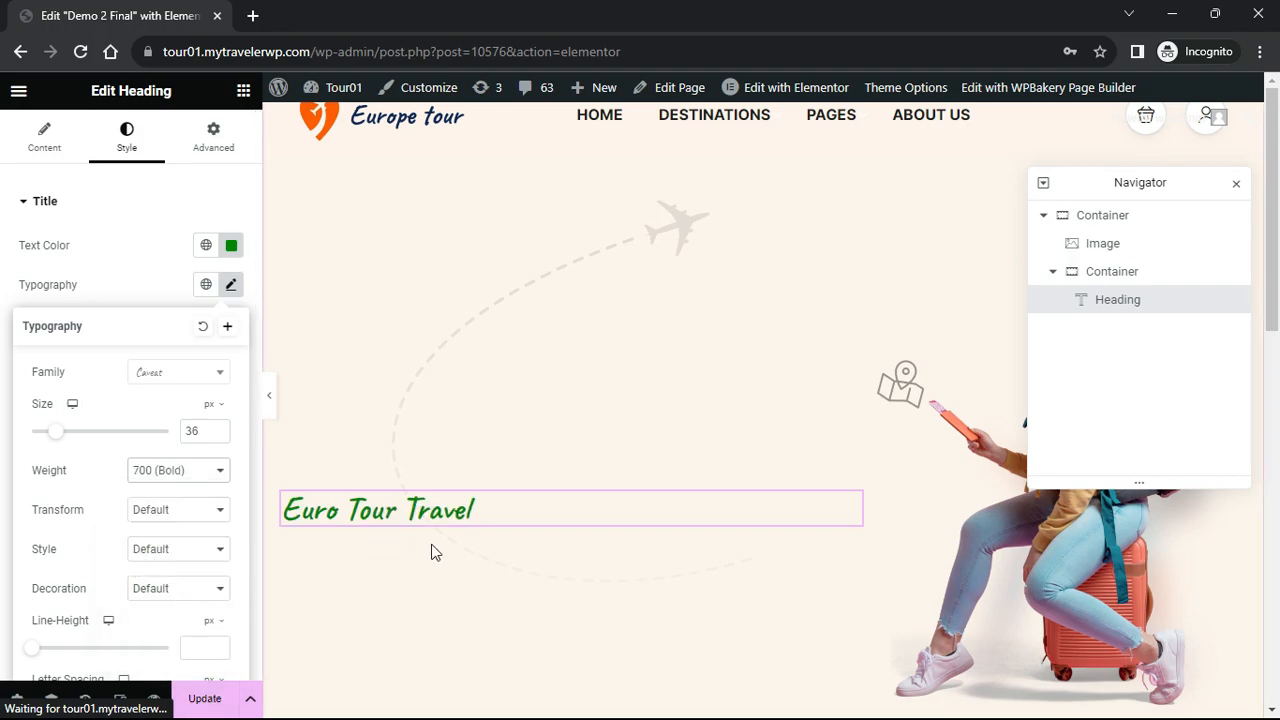
pyautogui.click(80, 283)
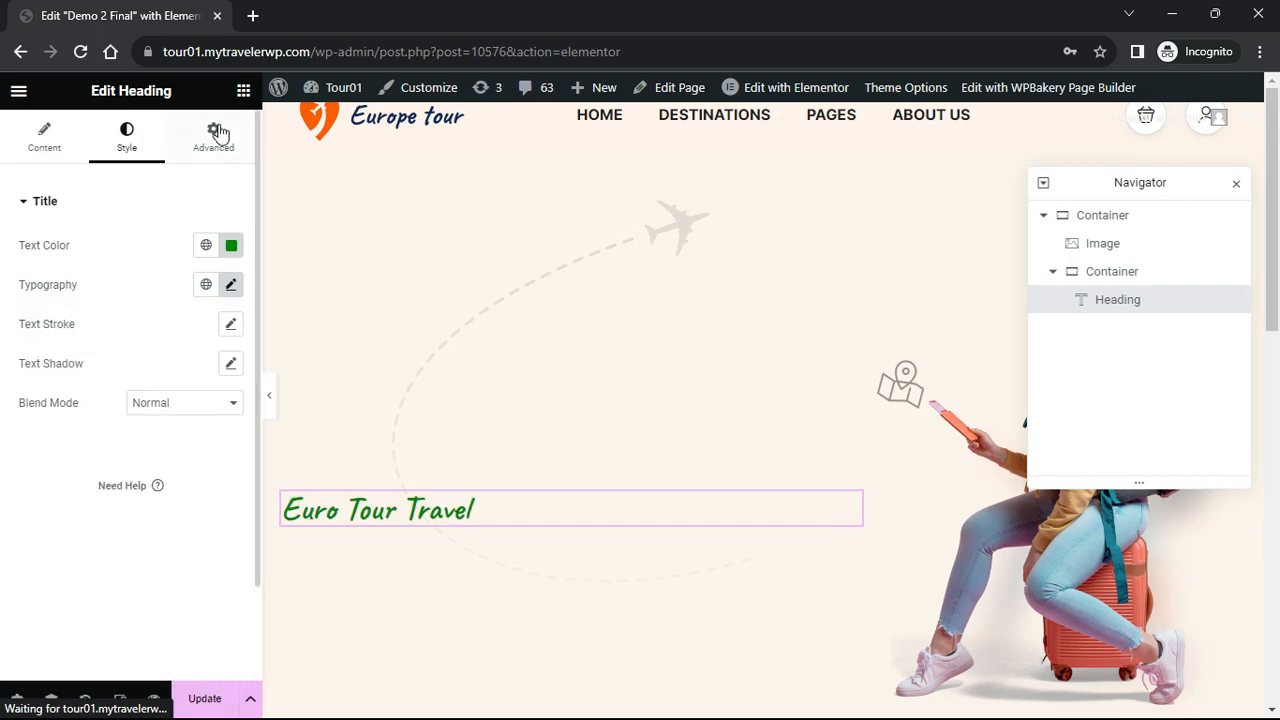
# Add a second Heading widget below "Euro Tour Travel" with the text "Discover The Best Lovely Place"
pyautogui.click(242, 91)
pyautogui.scroll(-1, 517, 371)
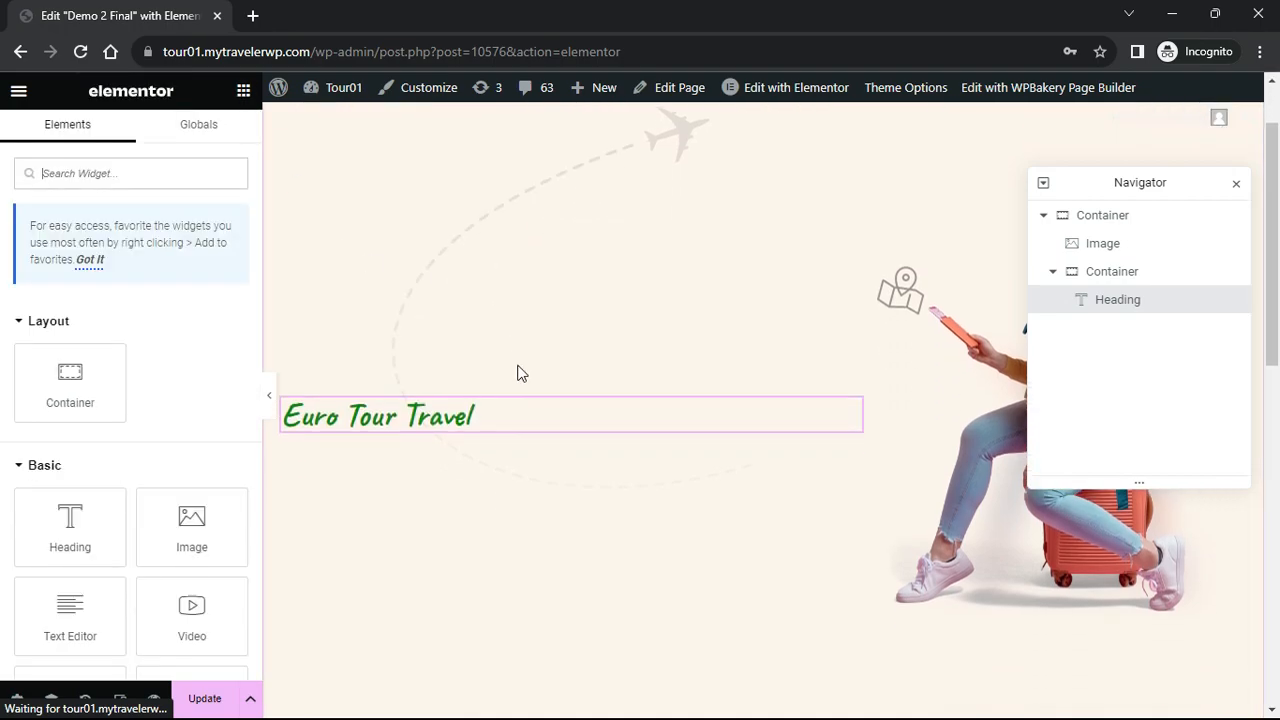
pyautogui.moveTo(70, 523); pyautogui.dragTo(345, 438)
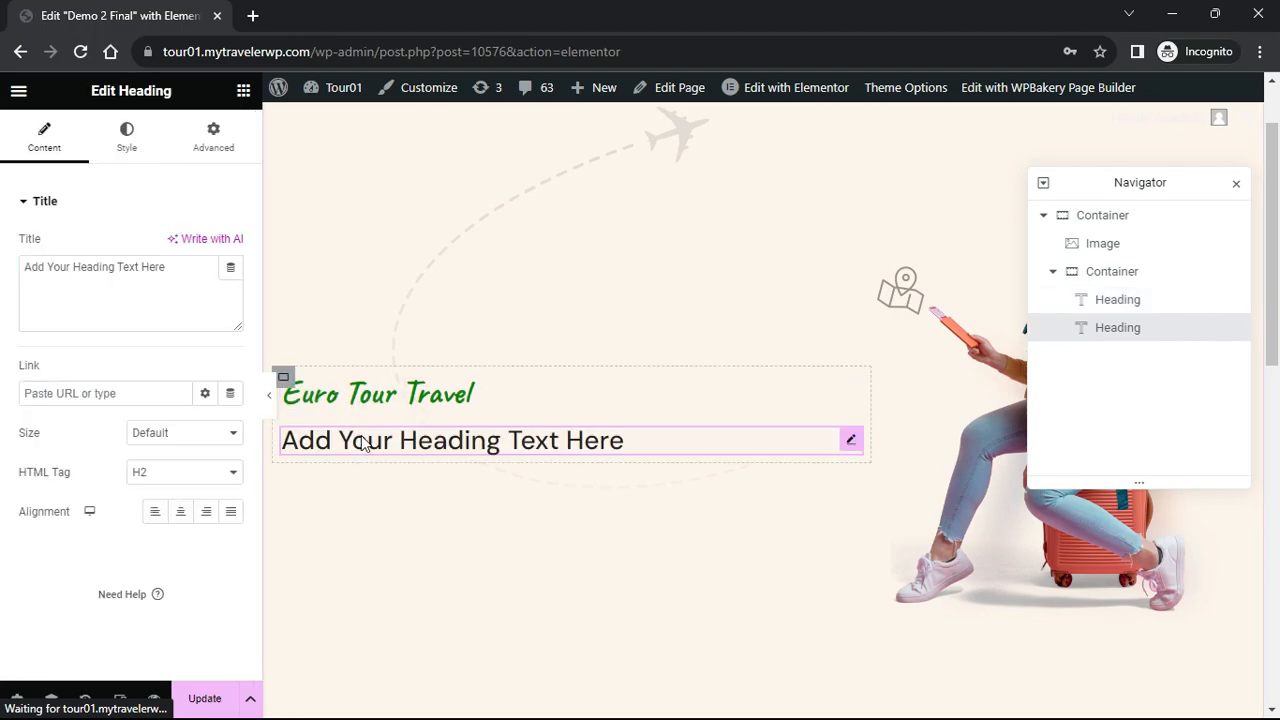
pyautogui.moveTo(193, 287); pyautogui.dragTo(13, 268)
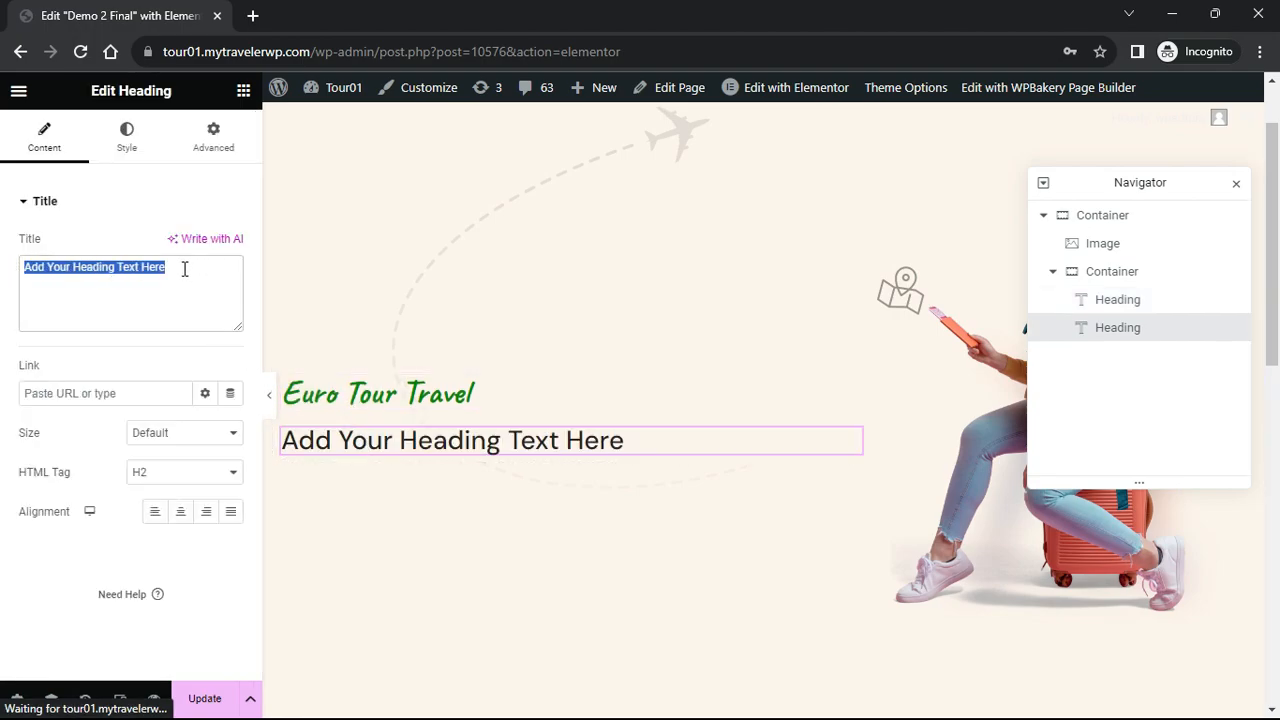
pyautogui.write('Discover The Best Lovely Place')
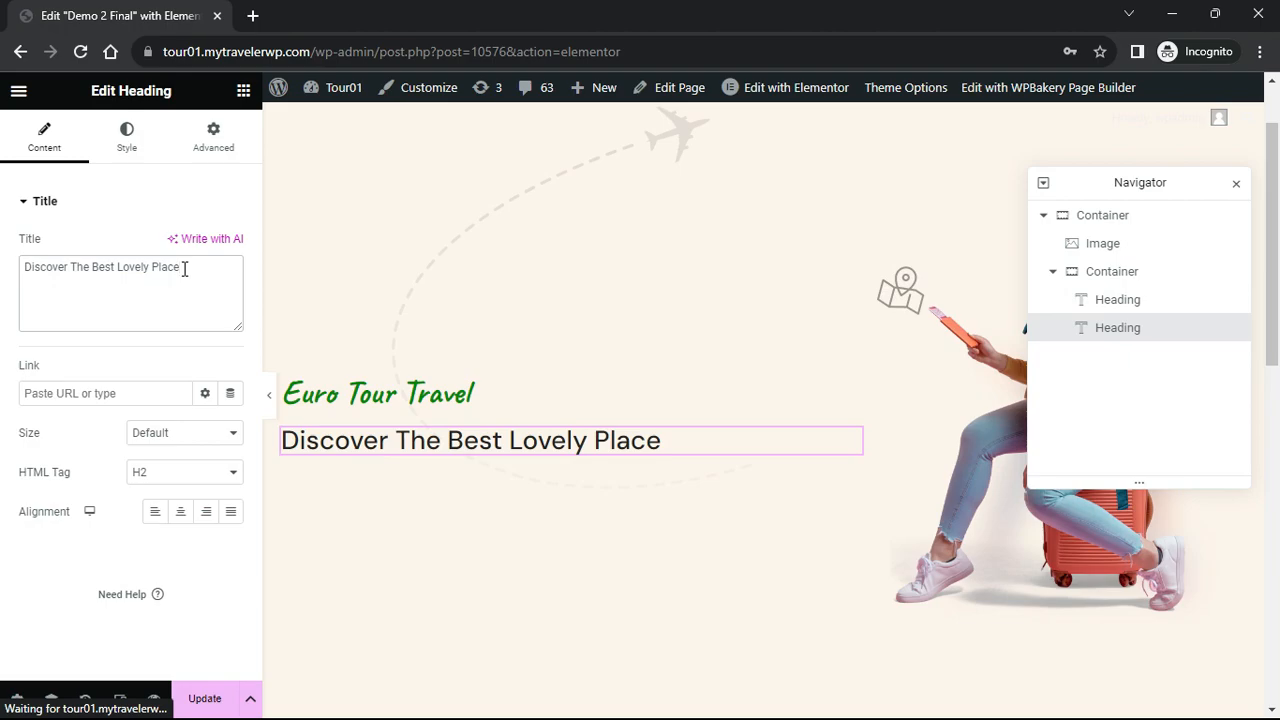
# Set the "Discover The Best Lovely Place" heading's typography to the Nunito family, size 60 px and weight 900 (Black)
pyautogui.click(136, 150)
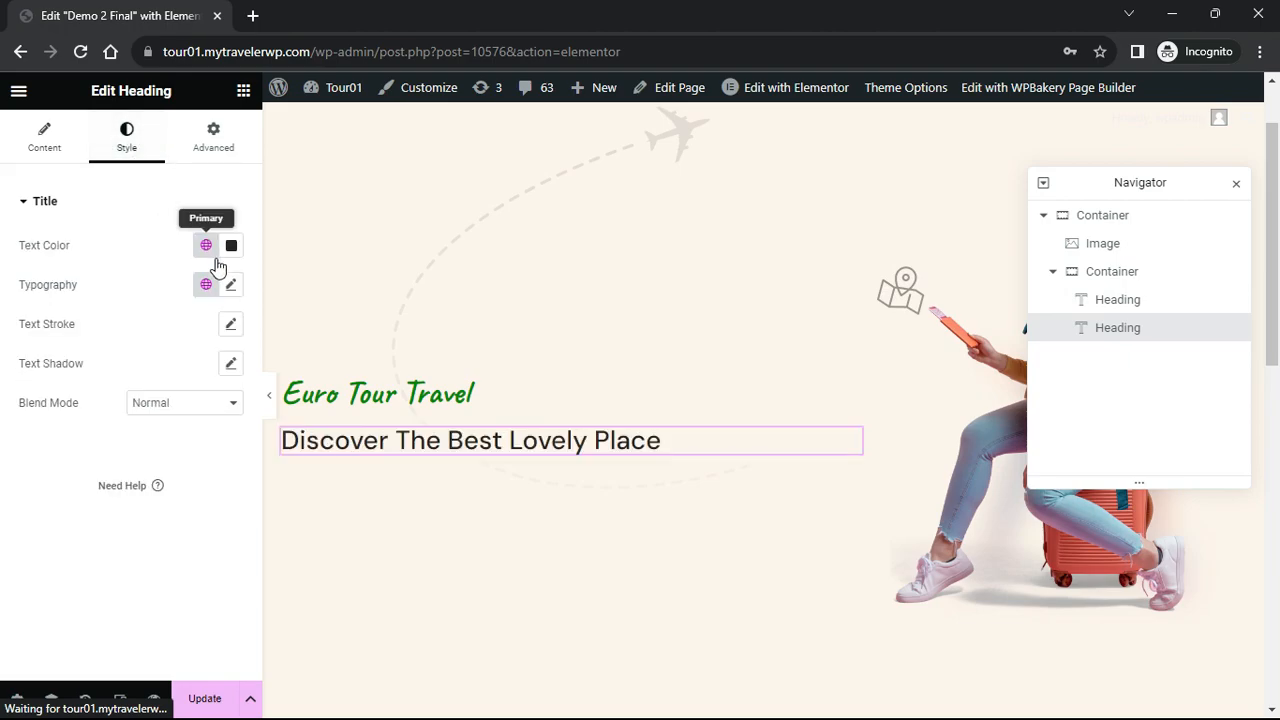
pyautogui.click(231, 286)
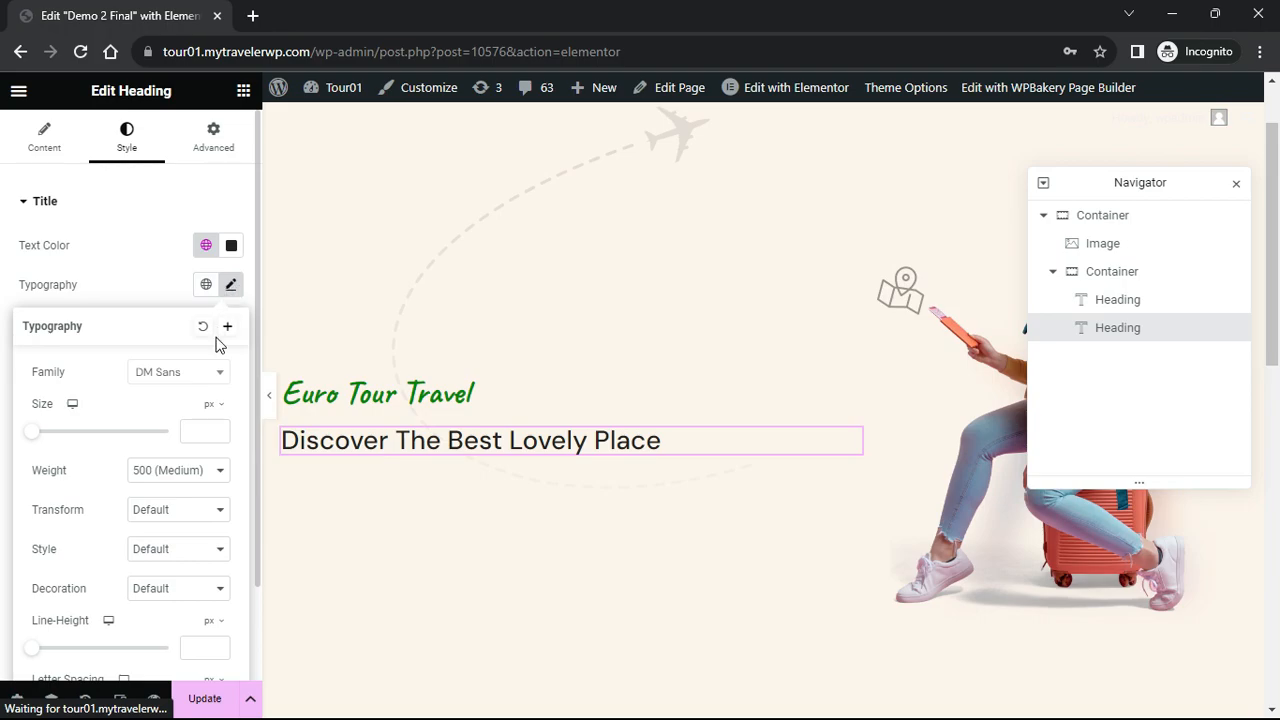
pyautogui.click(215, 376)
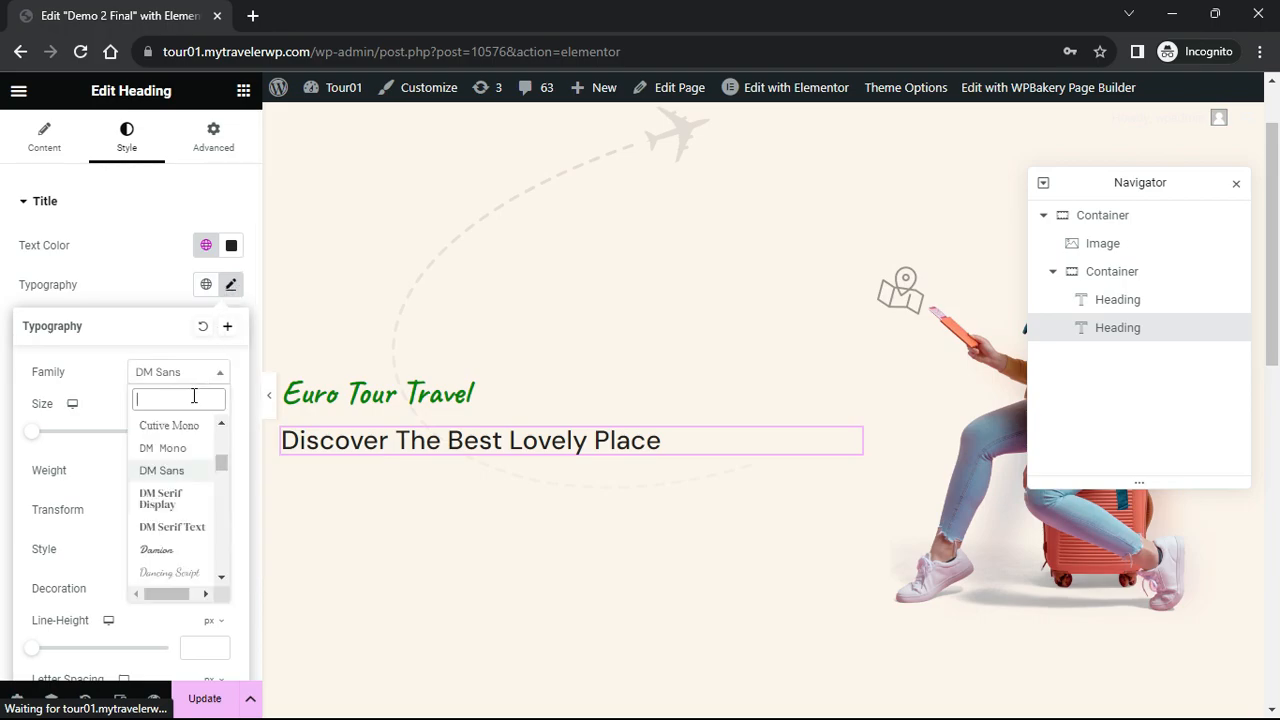
pyautogui.write('Nun')
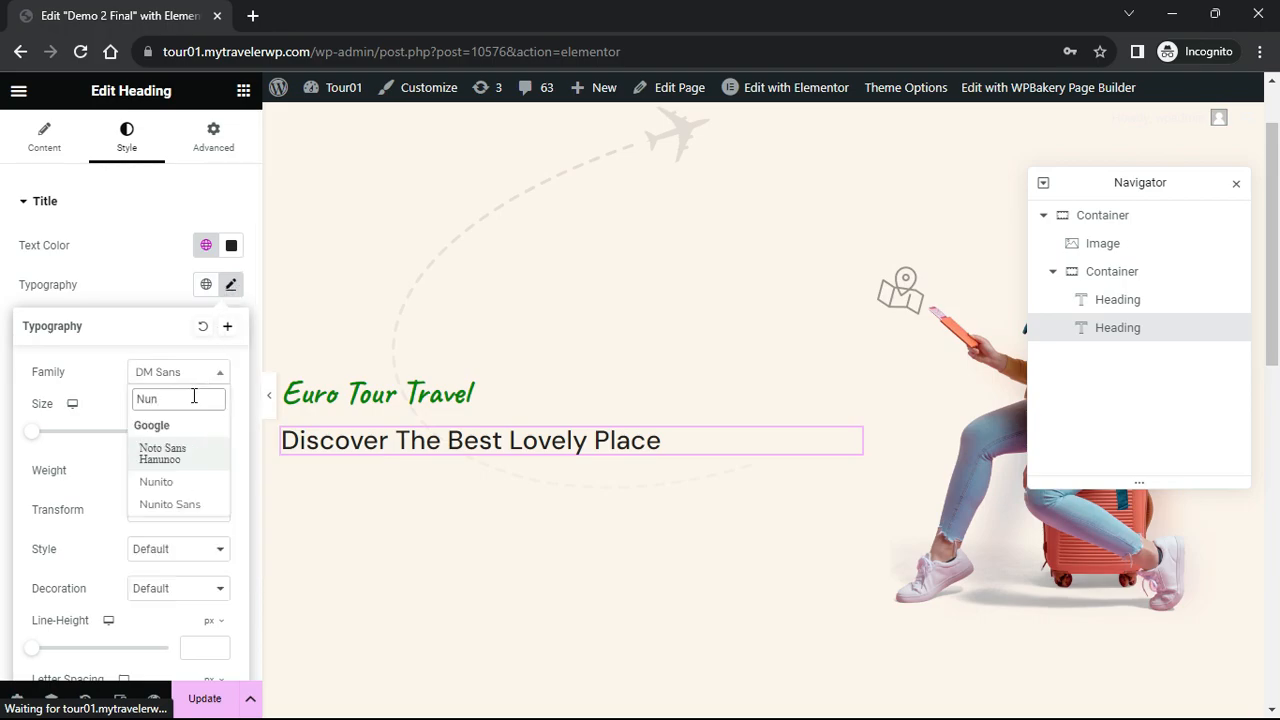
pyautogui.write('i')
pyautogui.click(157, 448)
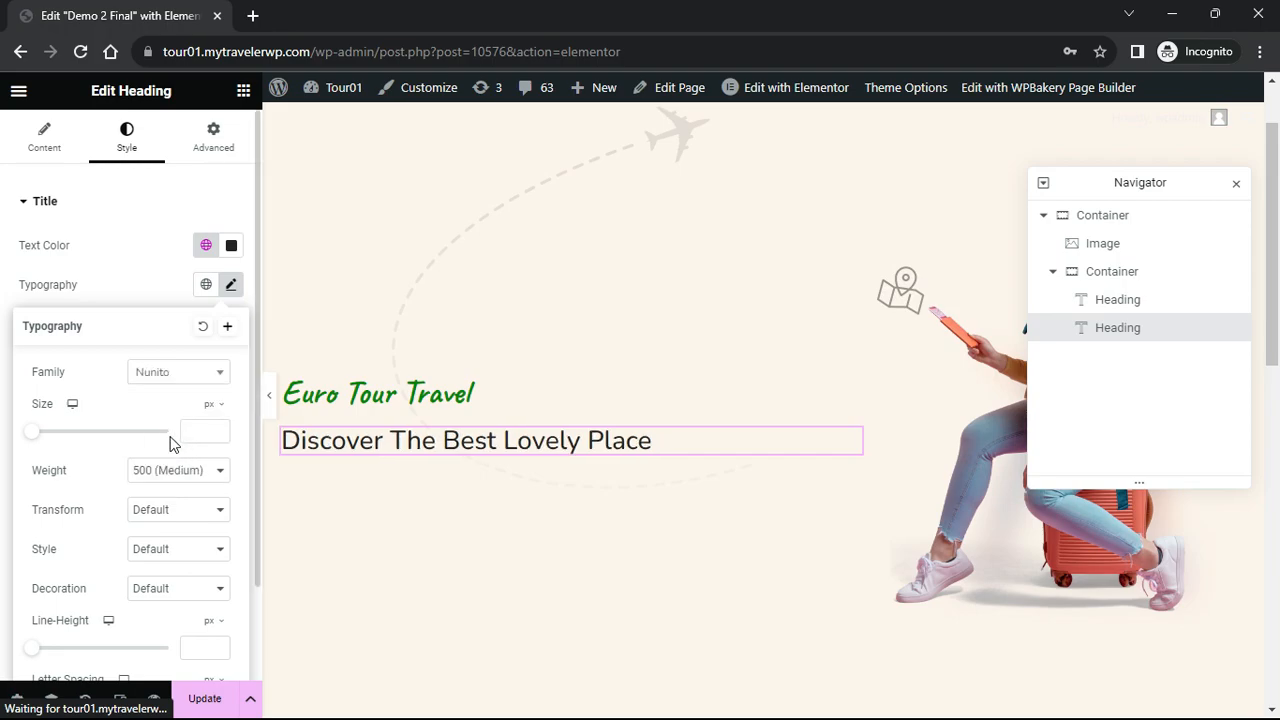
pyautogui.click(197, 431)
pyautogui.write('60')
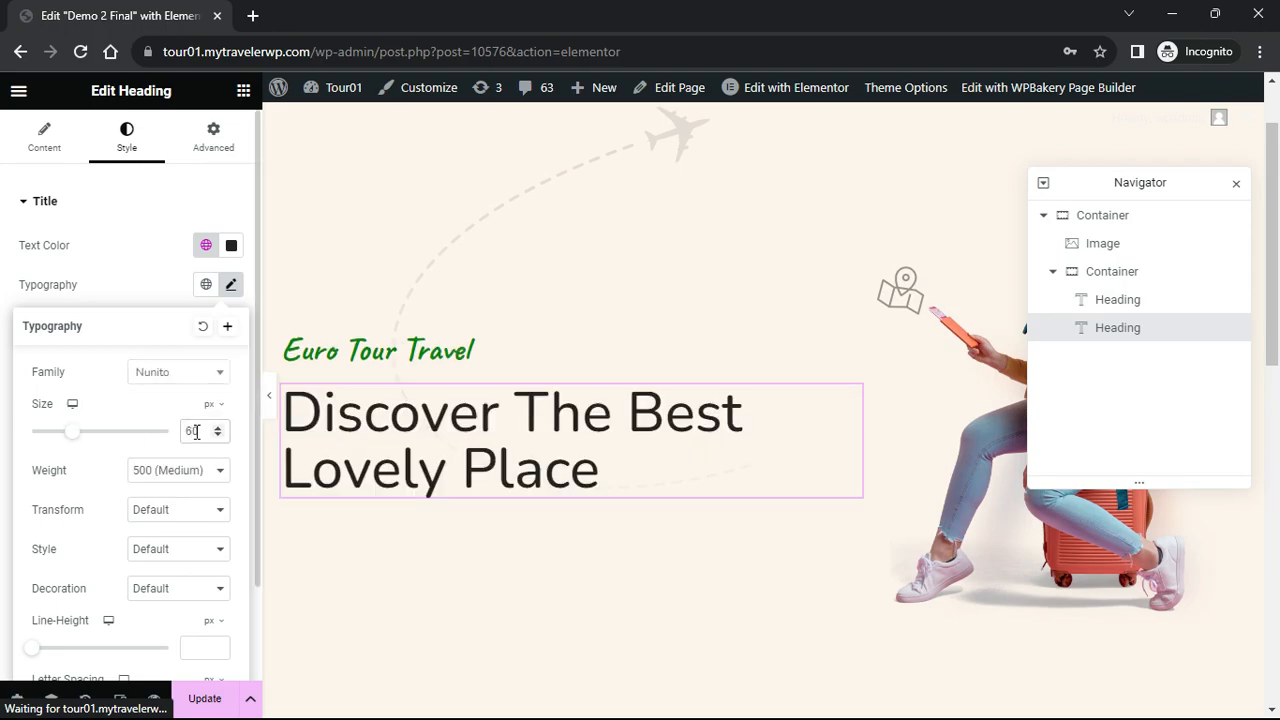
pyautogui.click(180, 470)
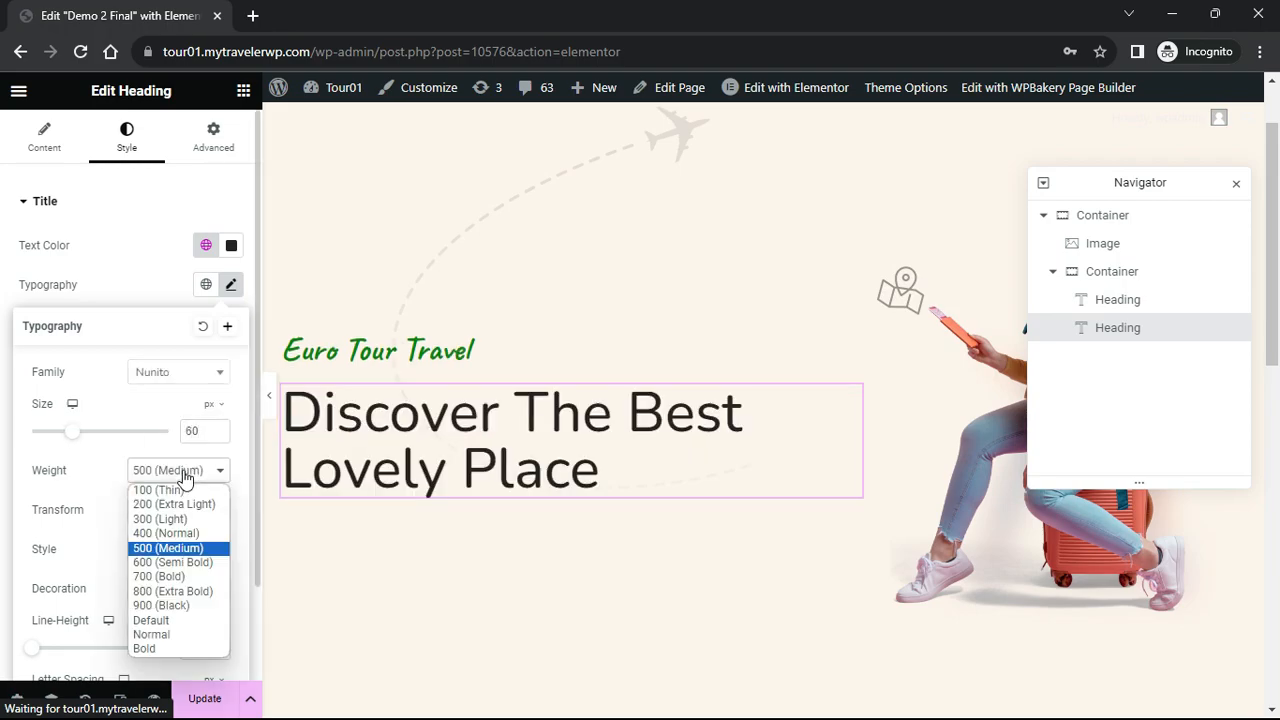
pyautogui.click(166, 606)
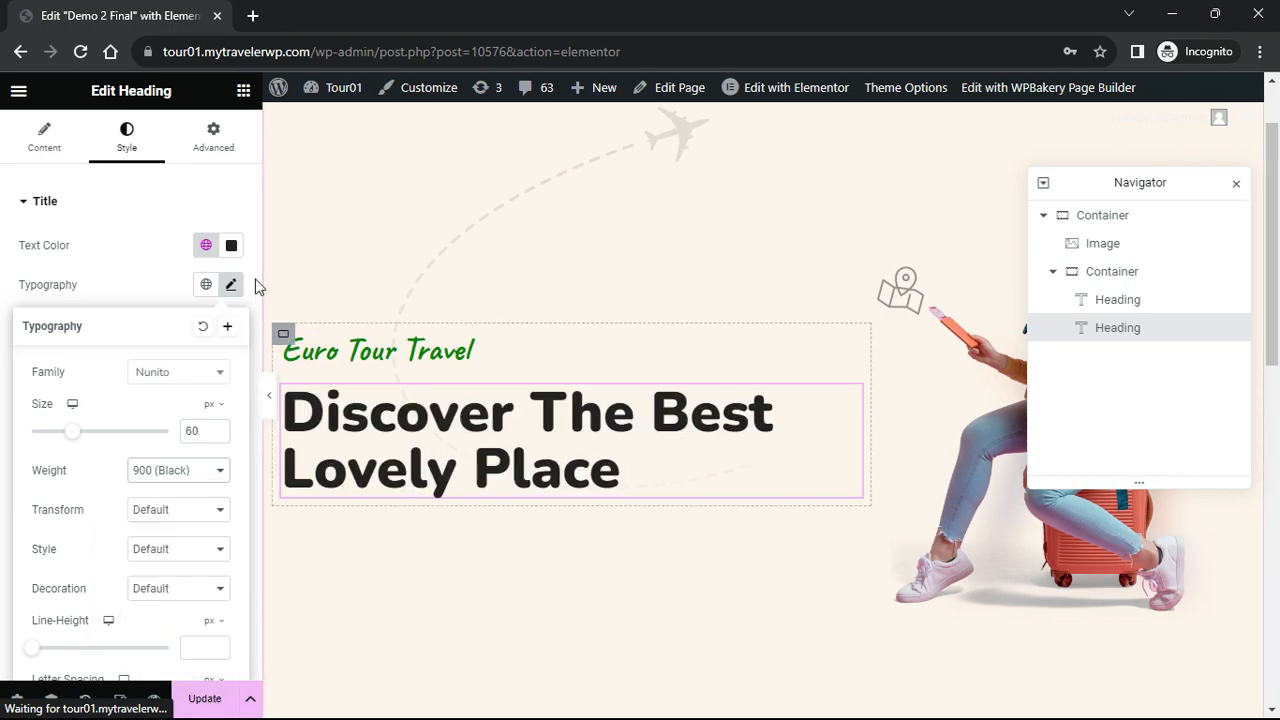
# Add a third Heading below the title reading "A wonderful serenity has taken possession of my entire soul, like these sweet mornings of spring which I enjoy."
pyautogui.click(243, 90)
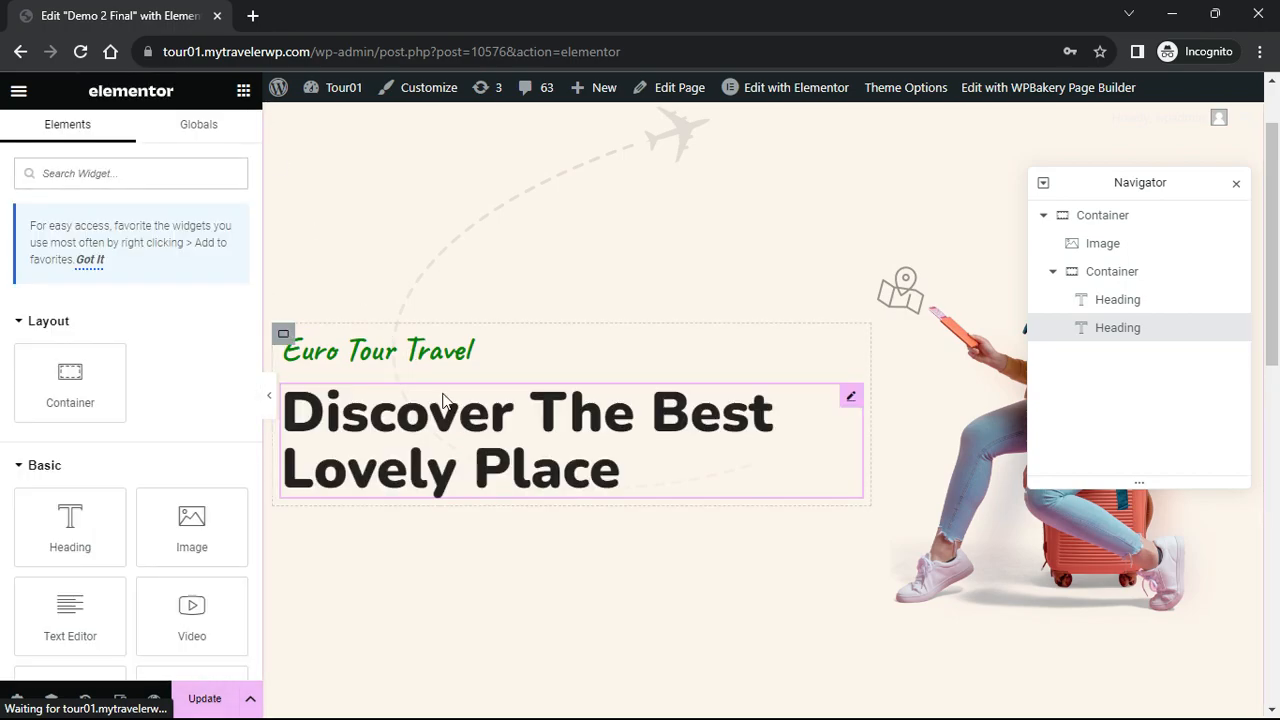
pyautogui.moveTo(65, 505); pyautogui.dragTo(390, 492)
pyautogui.moveTo(166, 267); pyautogui.dragTo(25, 265)
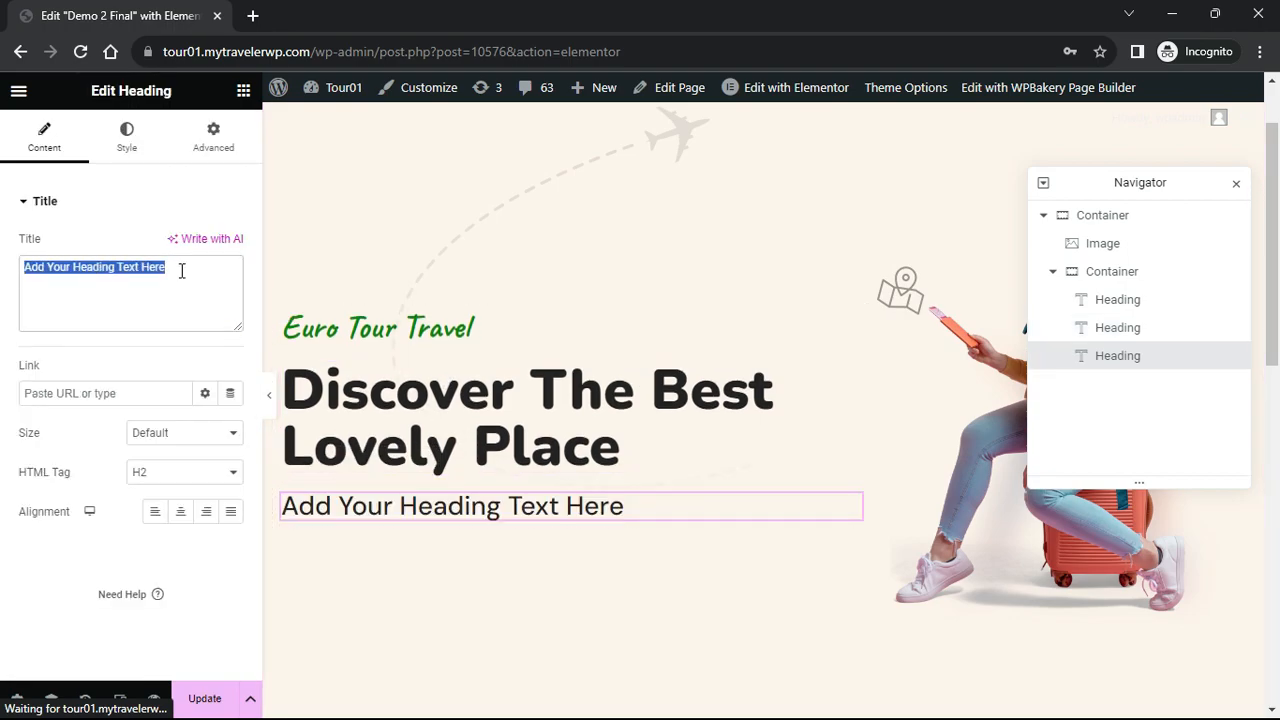
pyautogui.moveTo(187, 268); pyautogui.dragTo(16, 264)
pyautogui.write('A wonderful serenity has taken possession of my entire soul, like these sweet mornings of spring which I enjoy.')
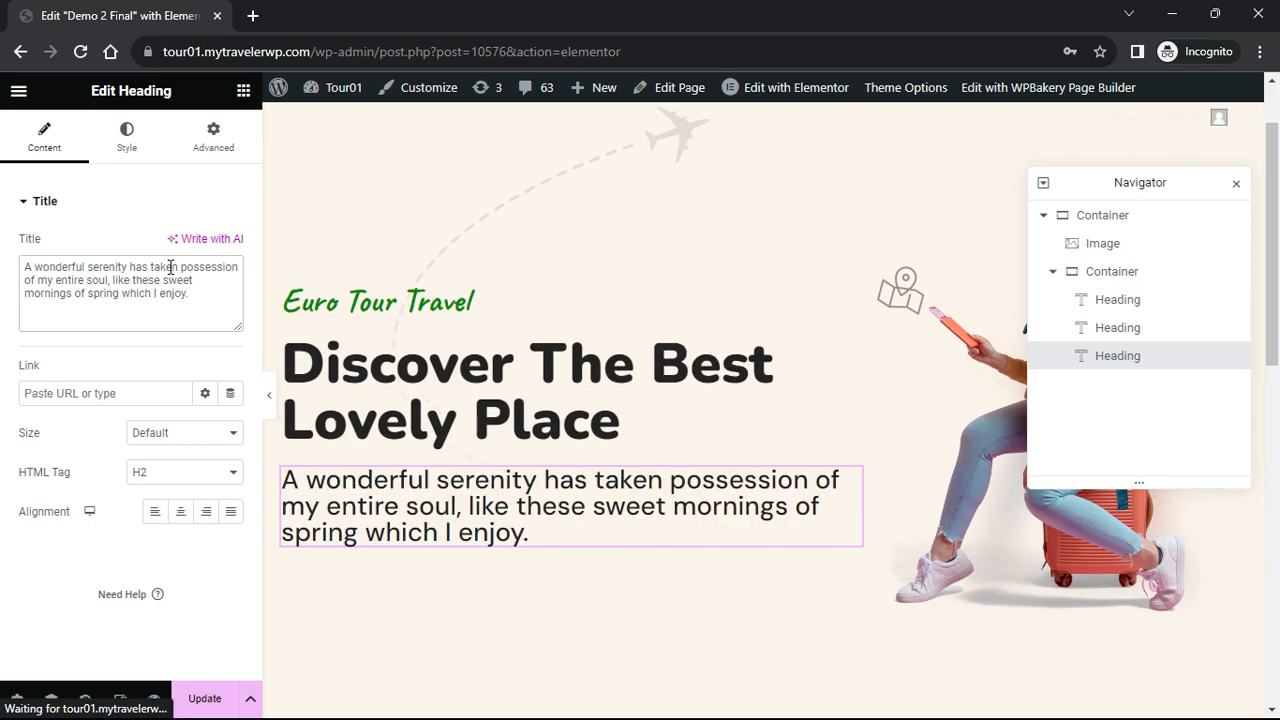
# Set the third heading's typography to the Inter family, size 16 px and weight 400 (Normal)
pyautogui.click(133, 160)
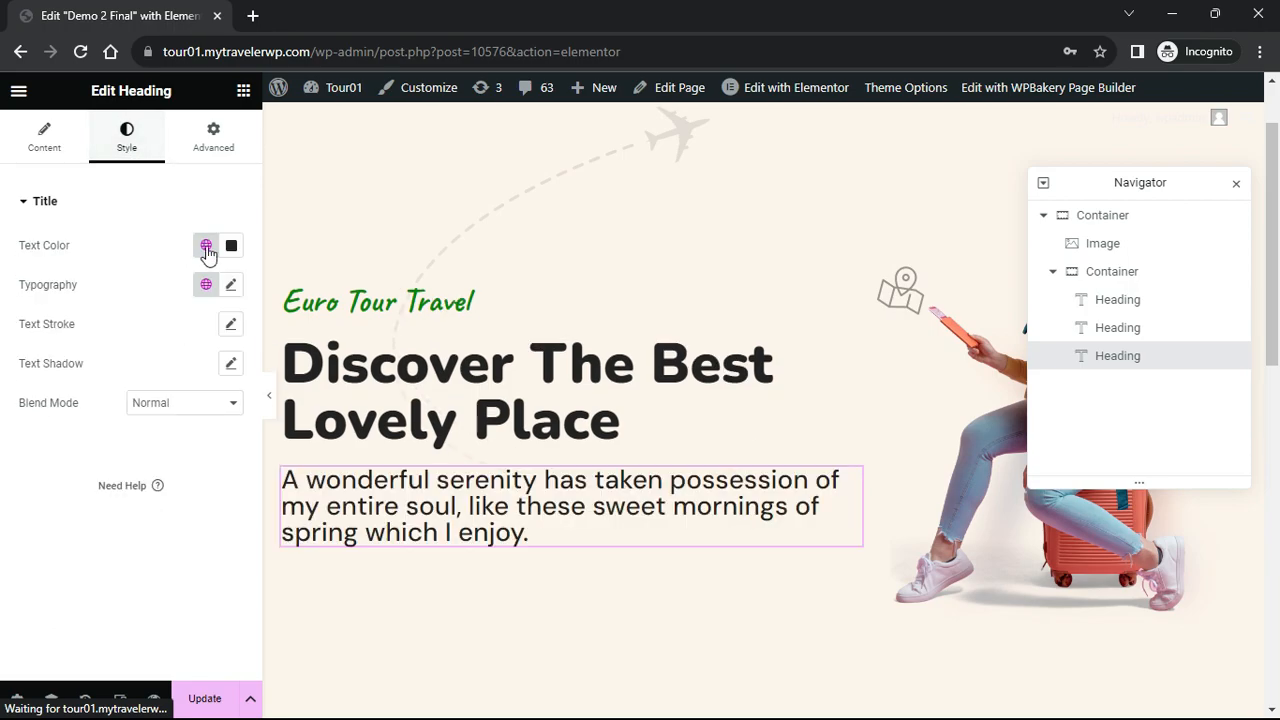
pyautogui.click(232, 285)
pyautogui.click(182, 376)
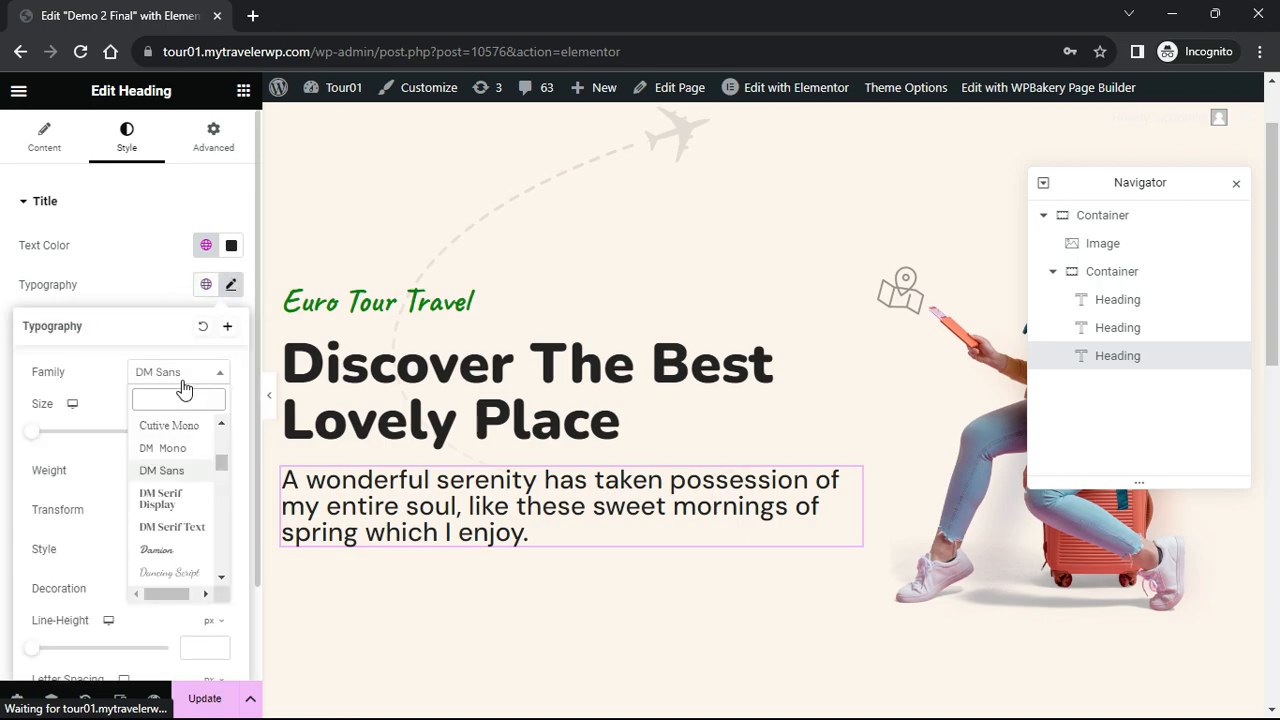
pyautogui.write('Int')
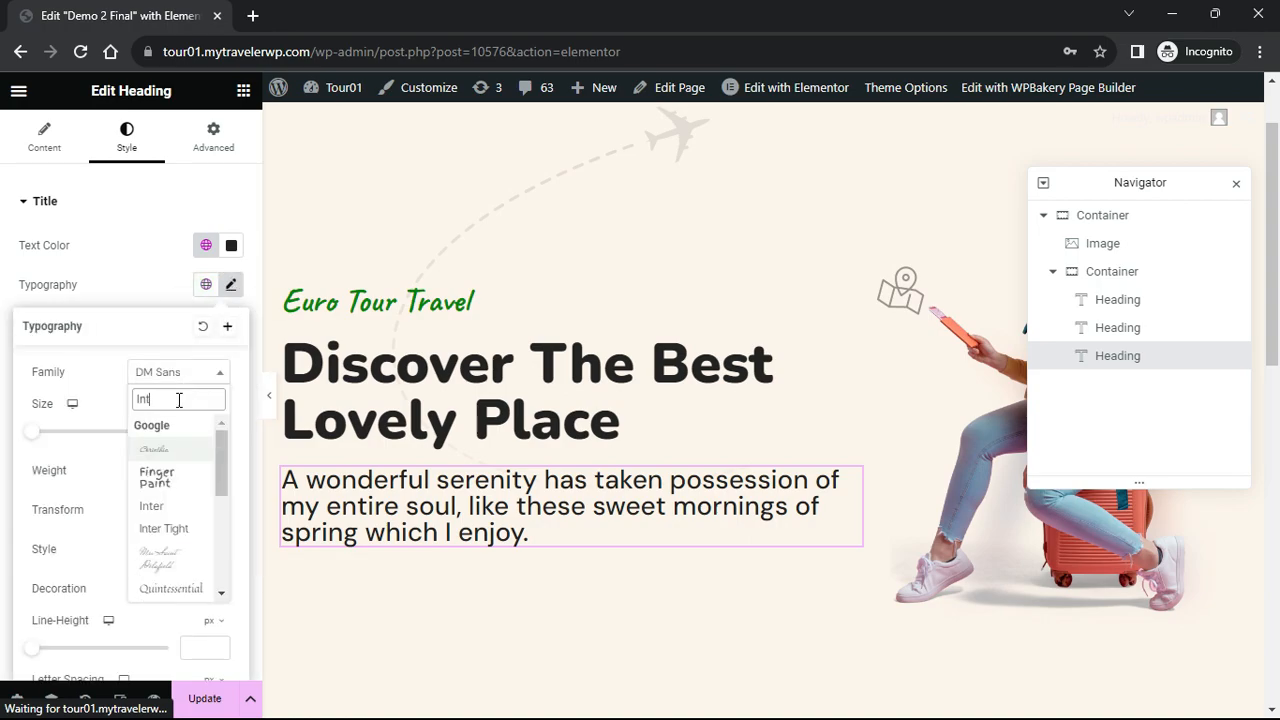
pyautogui.click(162, 508)
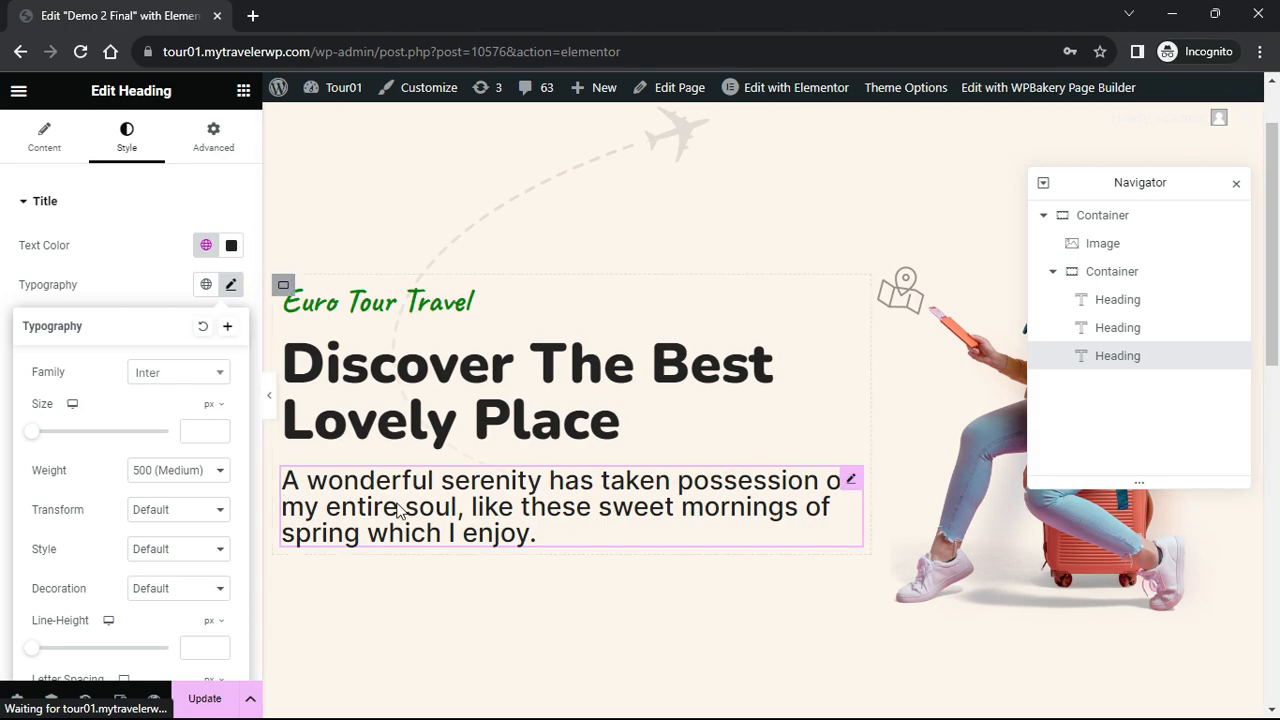
pyautogui.click(200, 431)
pyautogui.write('16')
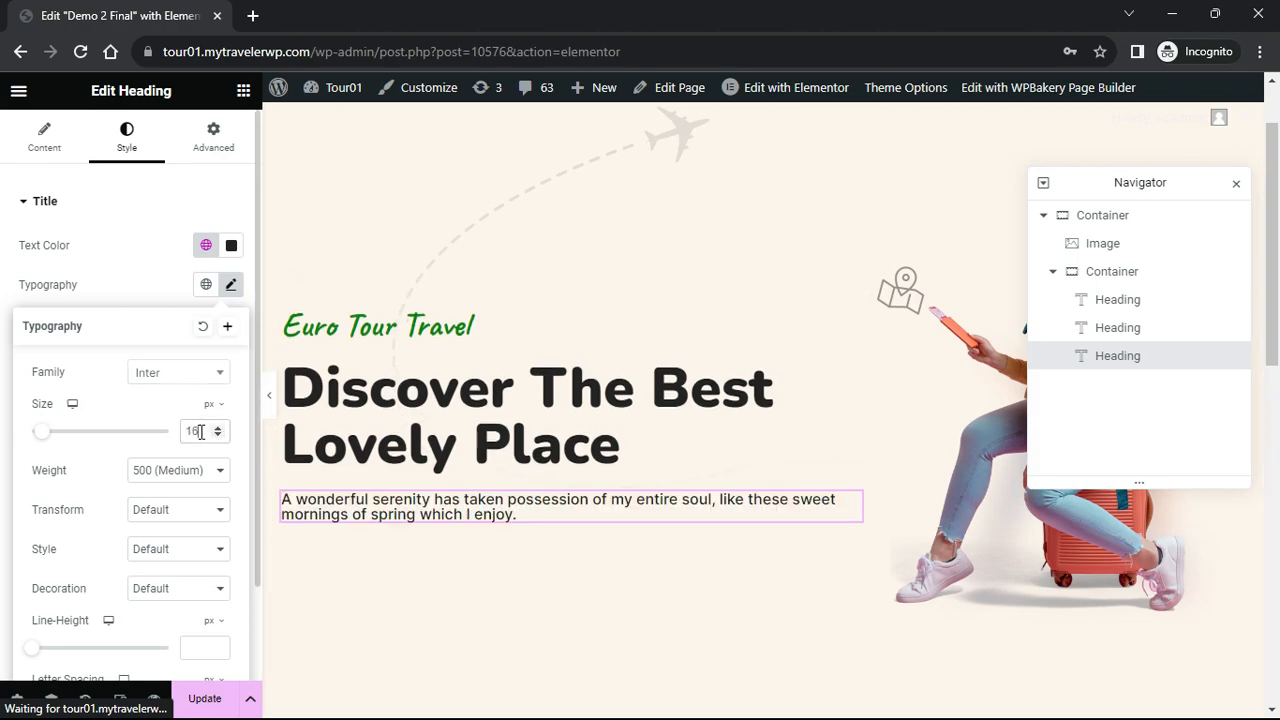
pyautogui.click(190, 470)
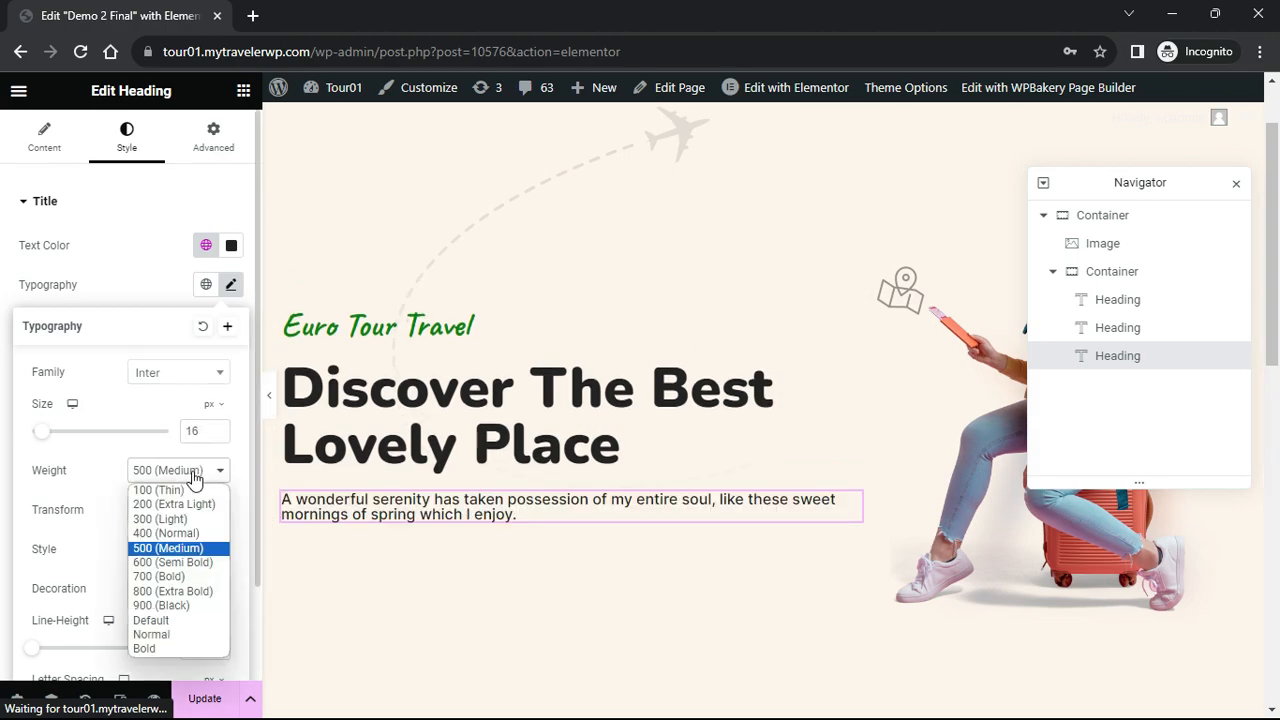
pyautogui.click(185, 531)
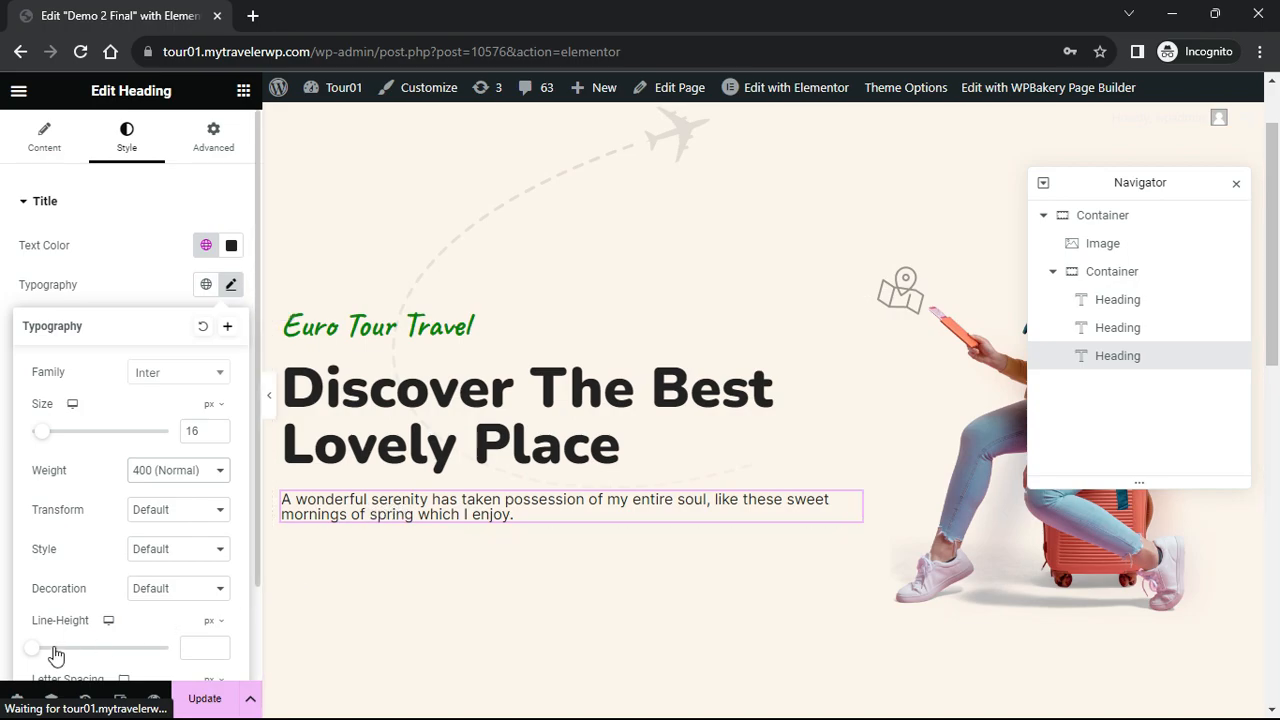
# Set the third heading's line height to 32 px and close the Navigator
pyautogui.moveTo(40, 653); pyautogui.dragTo(84, 655)
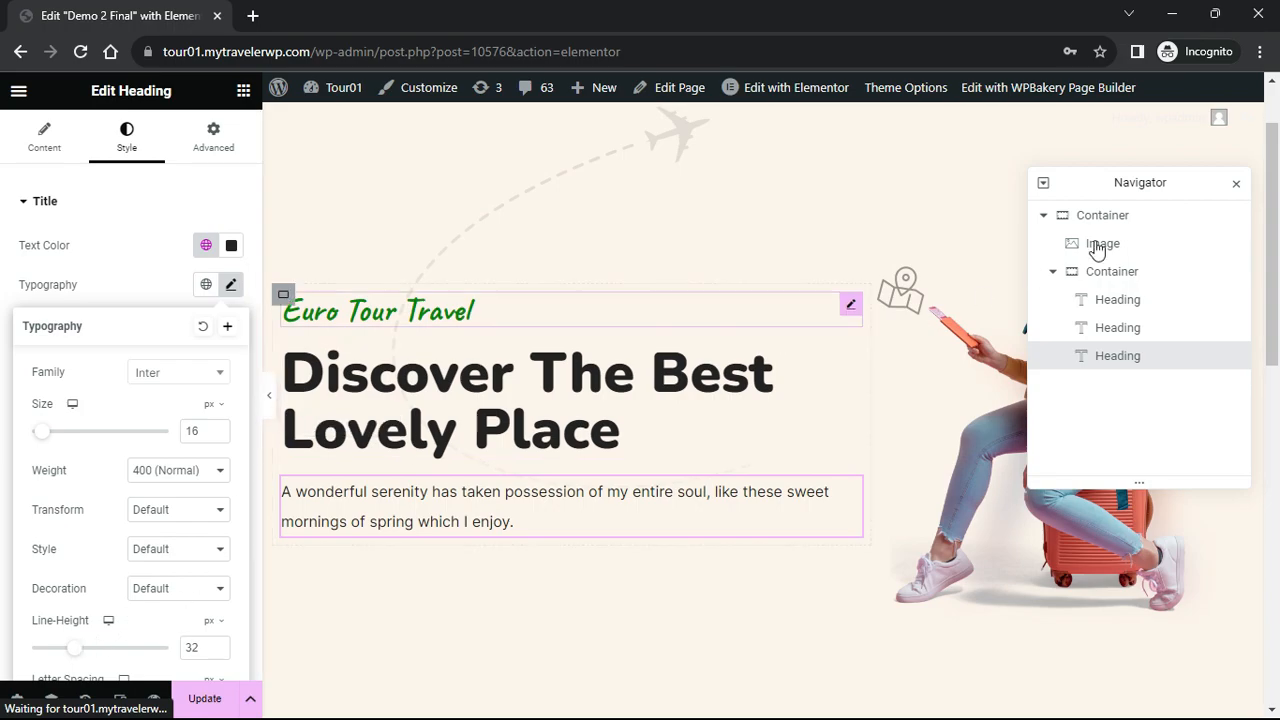
pyautogui.click(1233, 188)
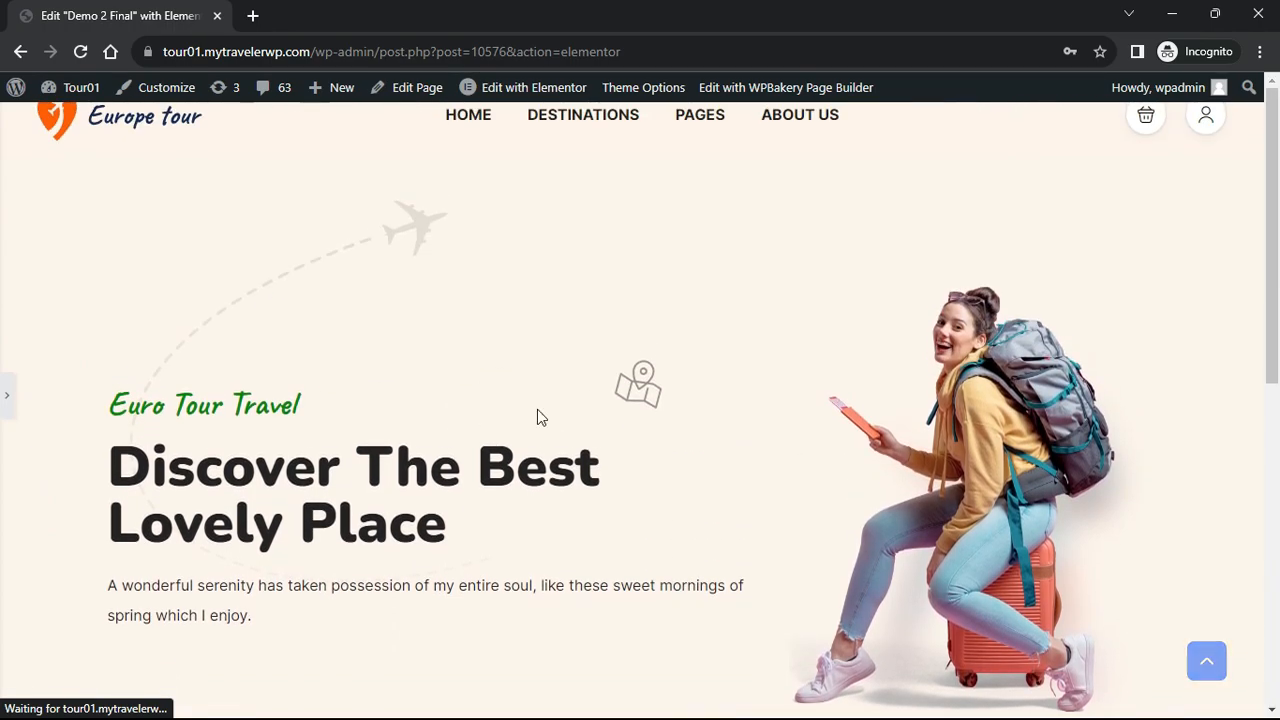
pyautogui.hotkey('ctrl', 'p')
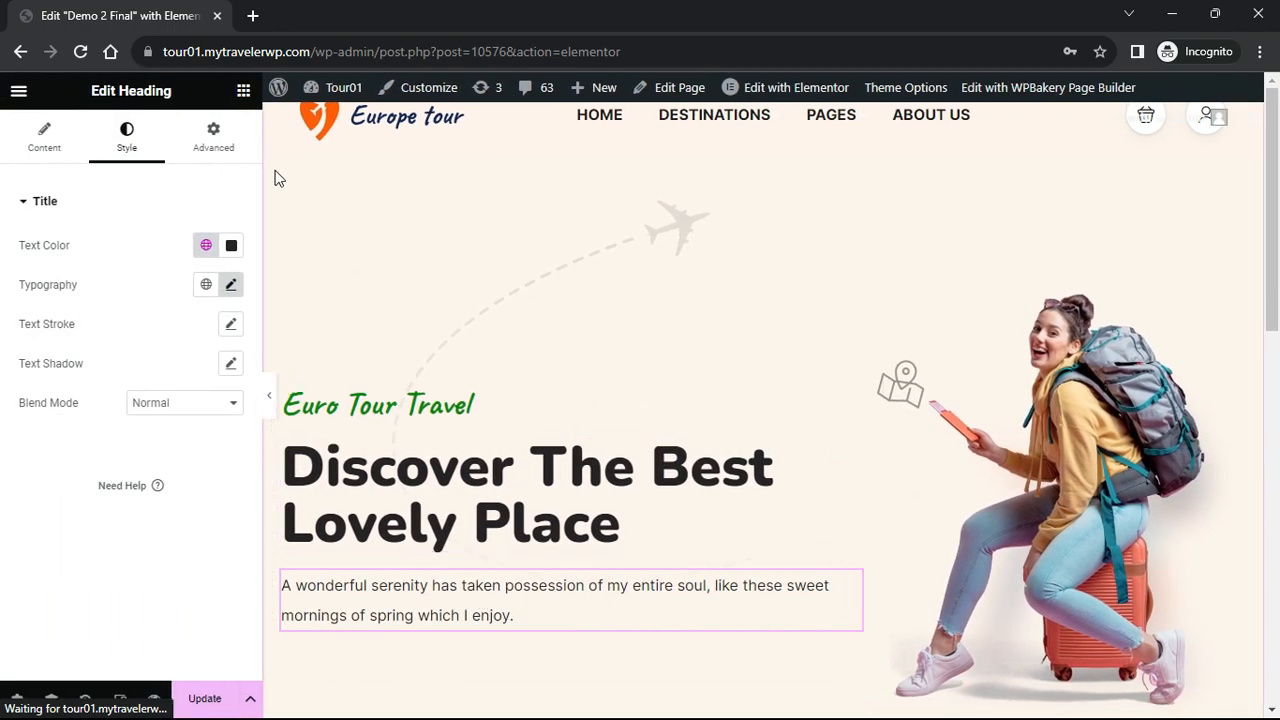
# Give the third heading a custom width of 80% and preview the hero section without the editing panel
pyautogui.click(213, 137)
pyautogui.click(213, 391)
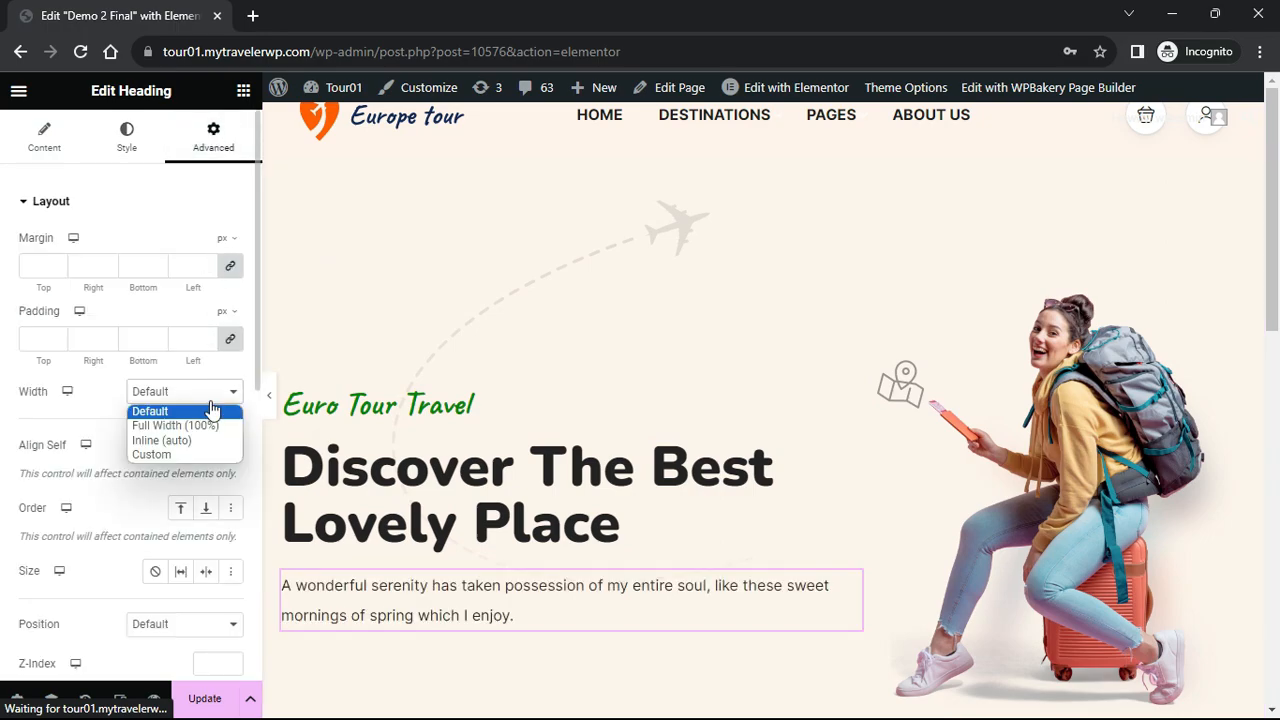
pyautogui.click(205, 452)
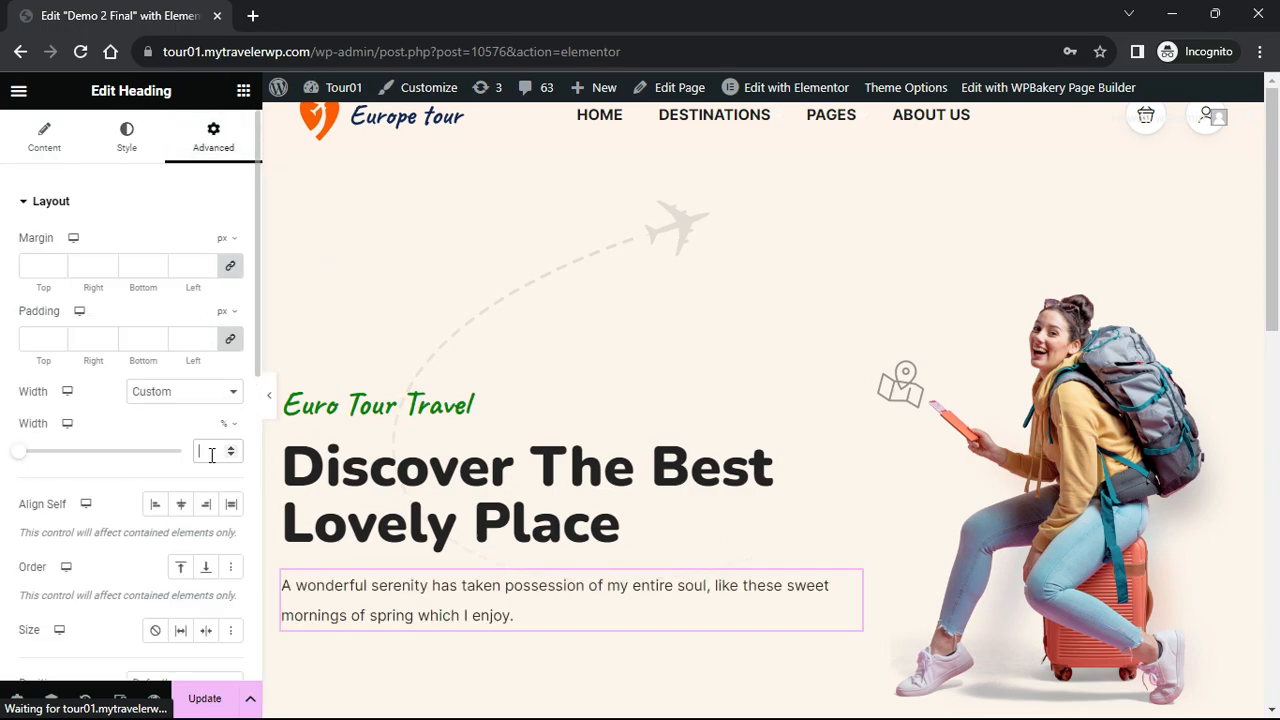
pyautogui.write('80')
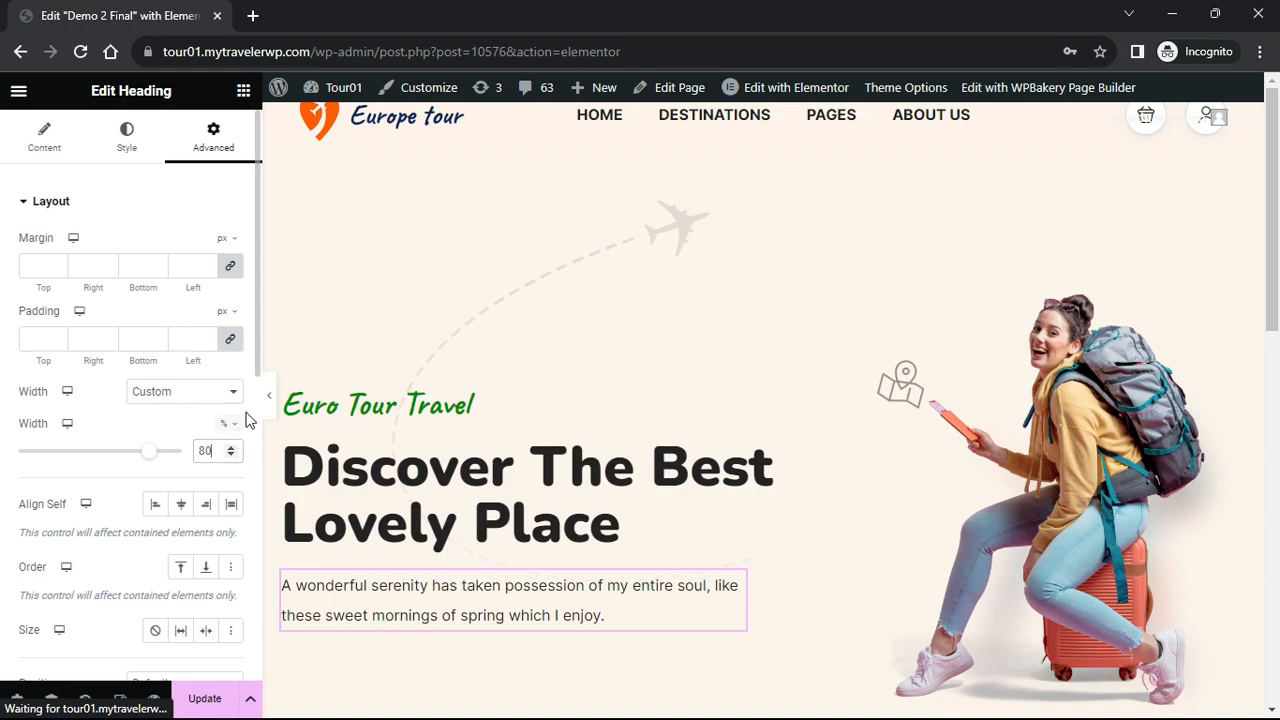
pyautogui.click(269, 396)
pyautogui.scroll(-1, 514, 391)
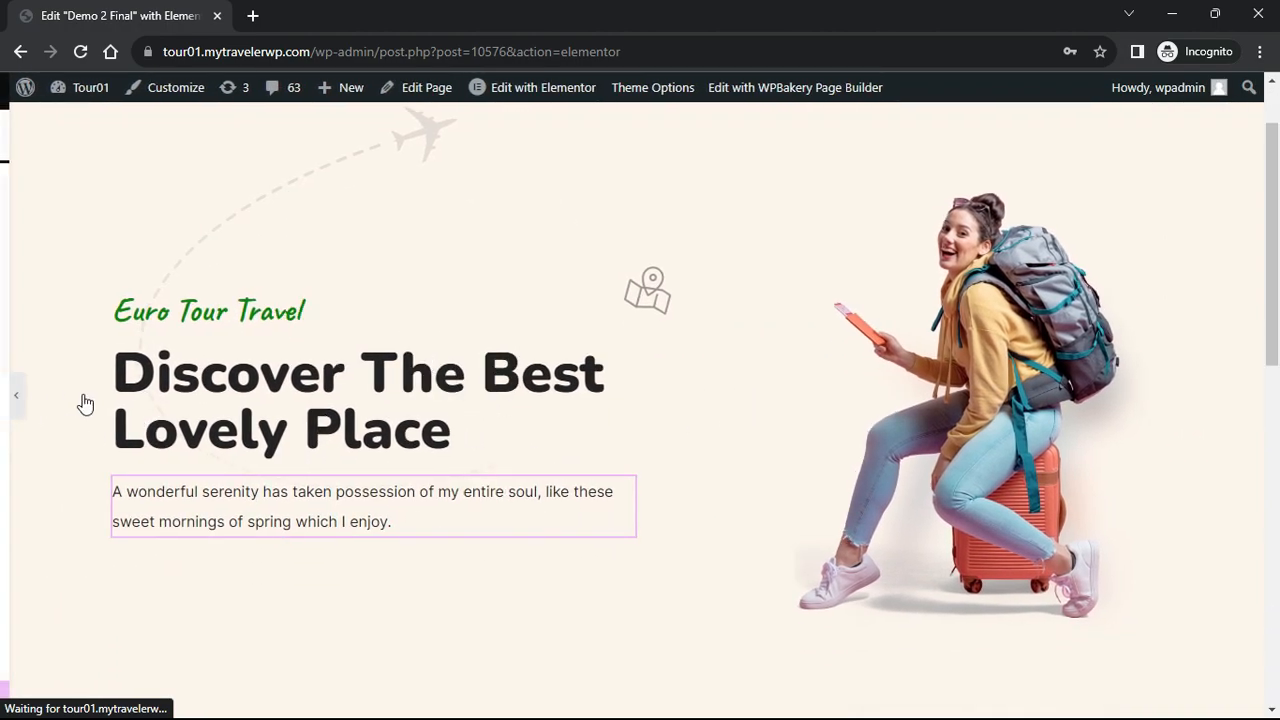
pyautogui.click(6, 395)
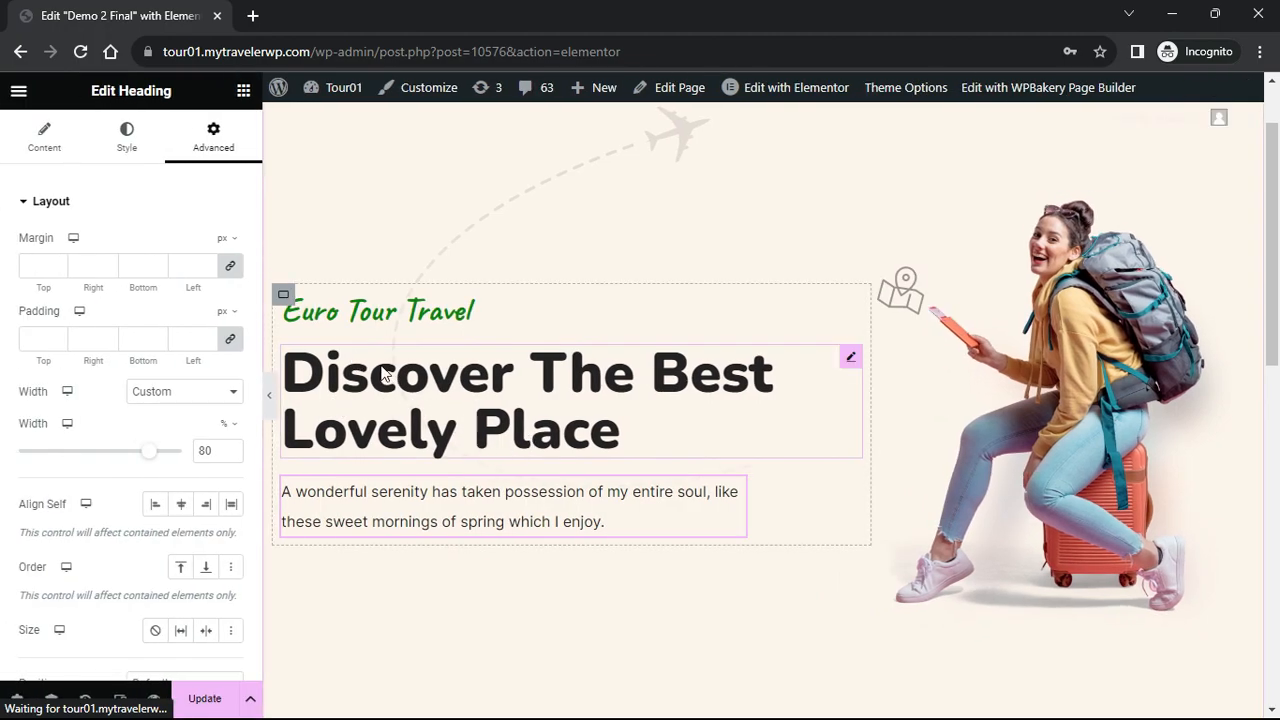
# Add an Image widget in the empty area below the hero section, using the globe-and-airplane picture Home-Image-2.png
pyautogui.scroll(-4, 450, 400)
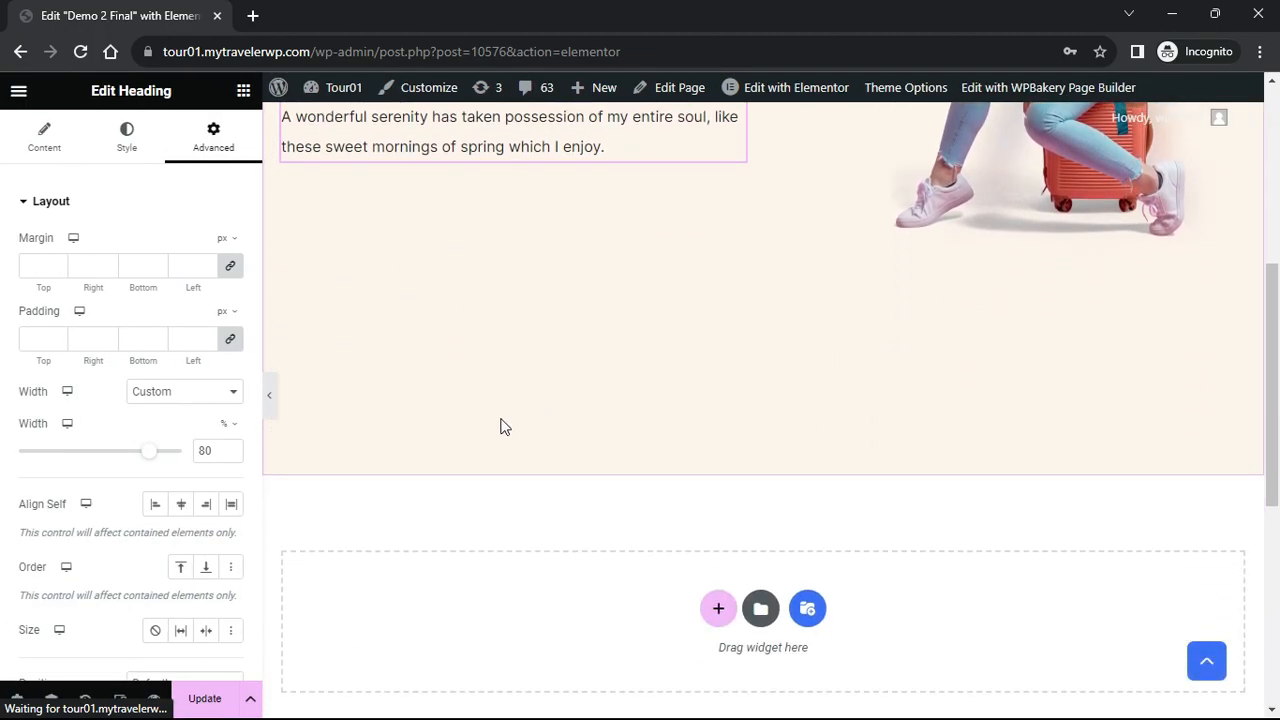
pyautogui.click(243, 90)
pyautogui.scroll(-1, 420, 380)
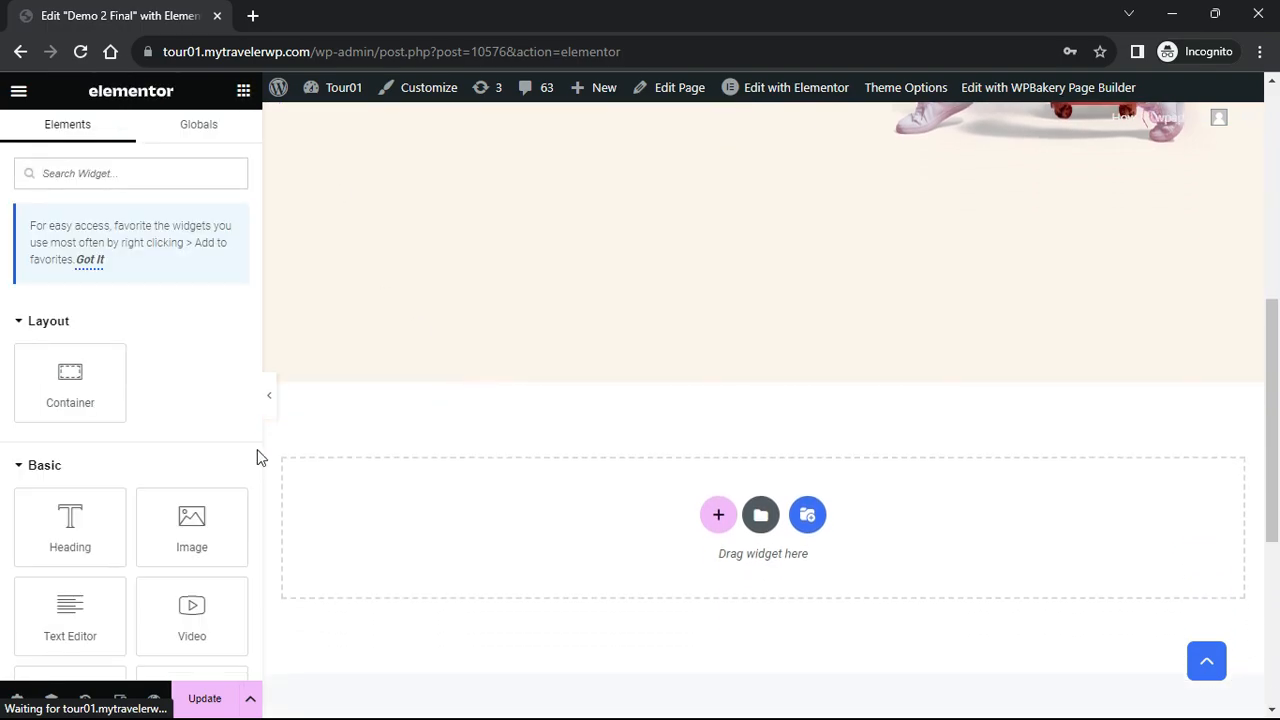
pyautogui.moveTo(208, 510); pyautogui.dragTo(523, 506)
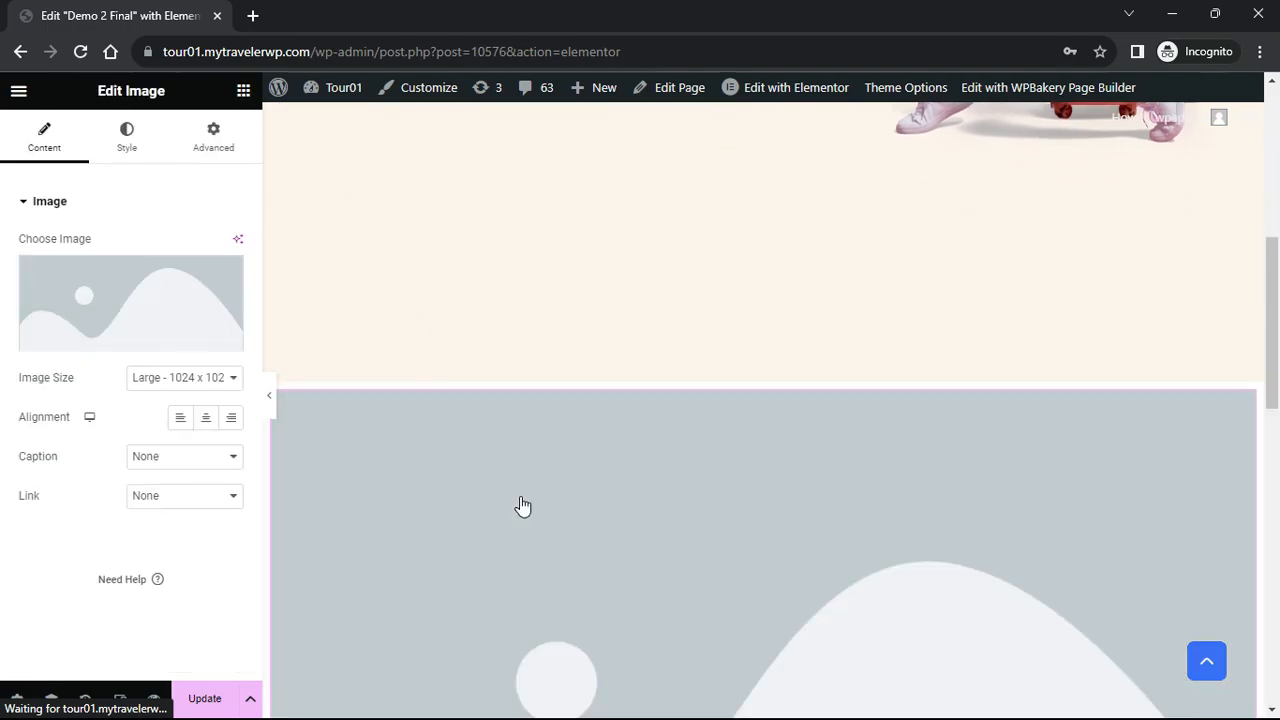
pyautogui.click(161, 296)
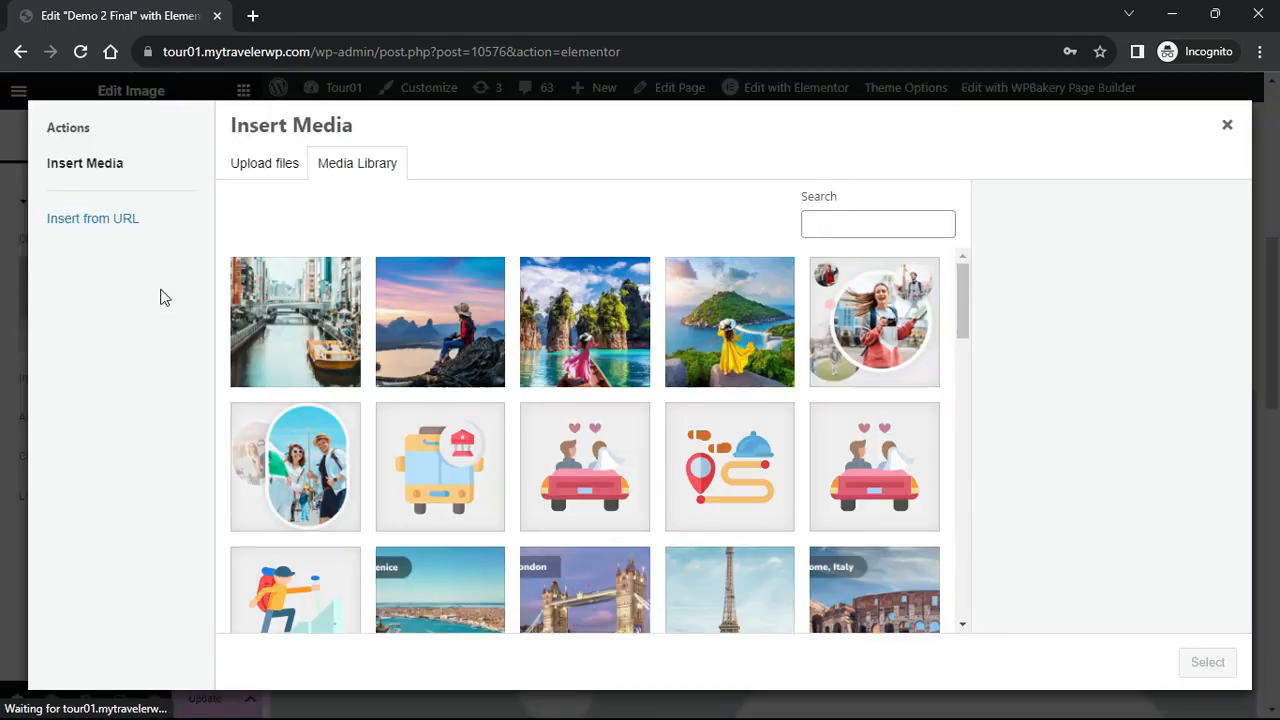
pyautogui.scroll(-3, 696, 390)
pyautogui.click(748, 440)
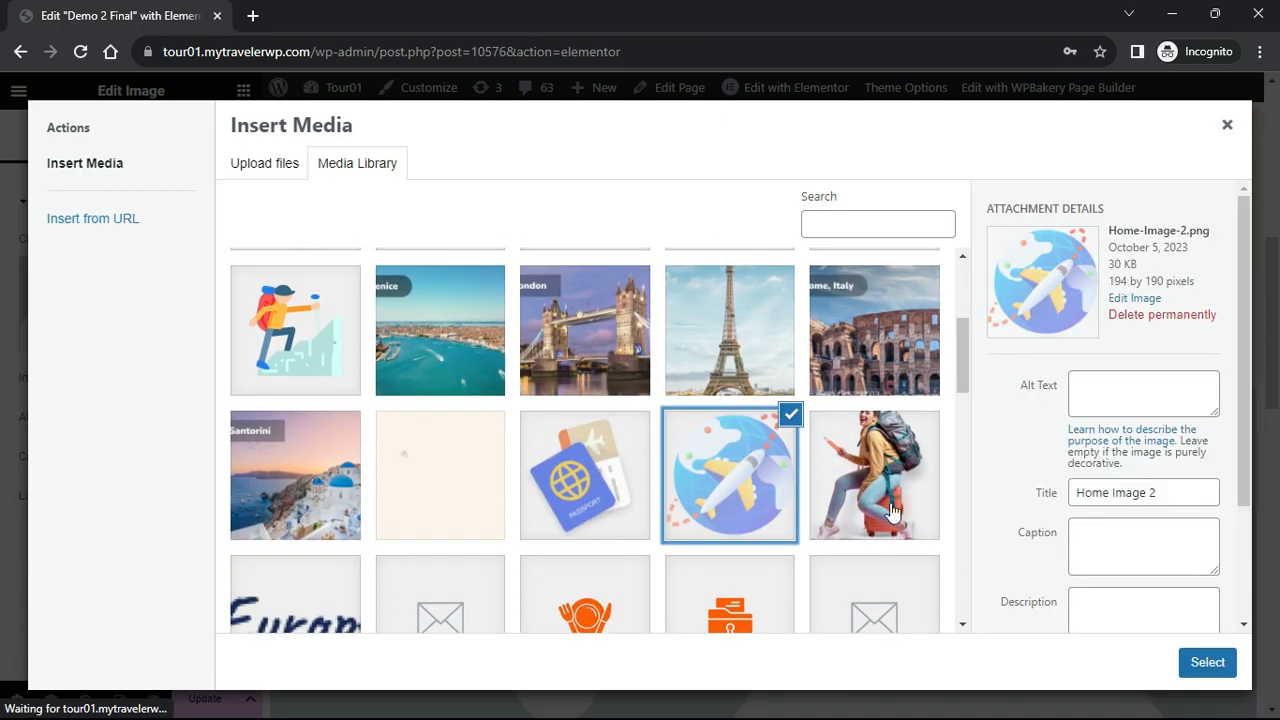
pyautogui.click(1207, 662)
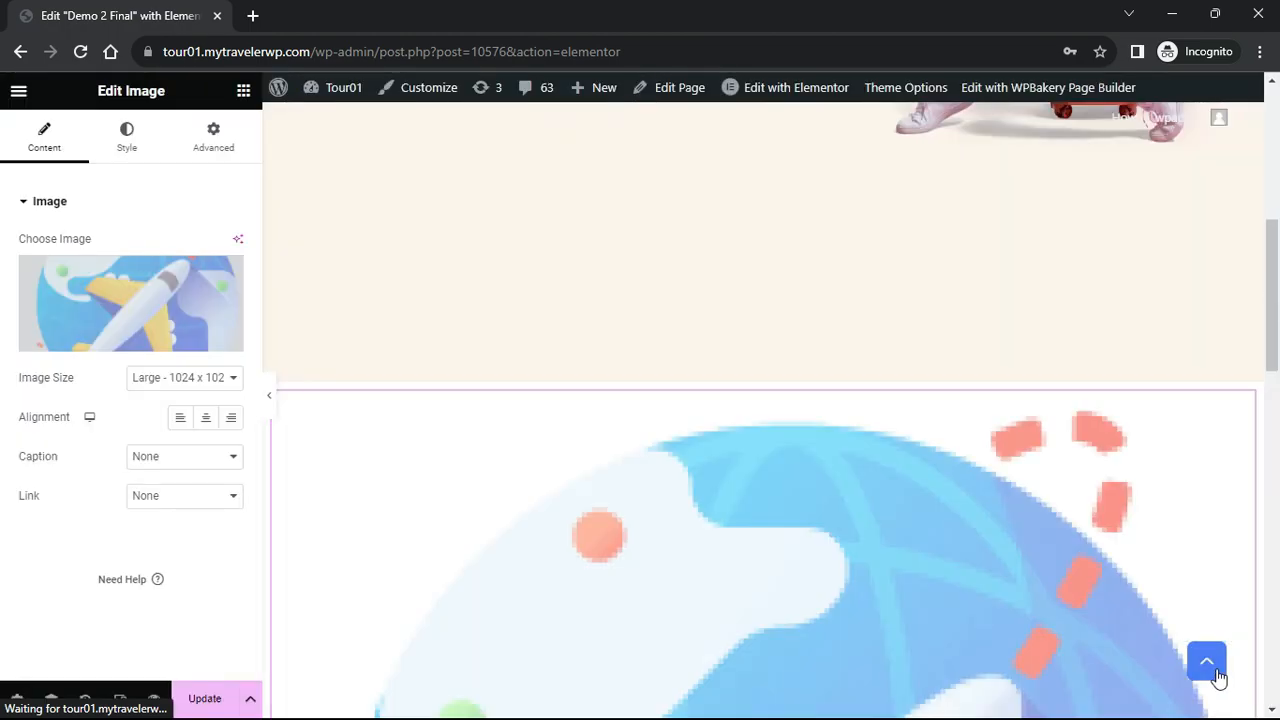
# Set the globe-and-airplane image's size to Full
pyautogui.click(233, 380)
pyautogui.click(141, 528)
pyautogui.scroll(-1, 811, 443)
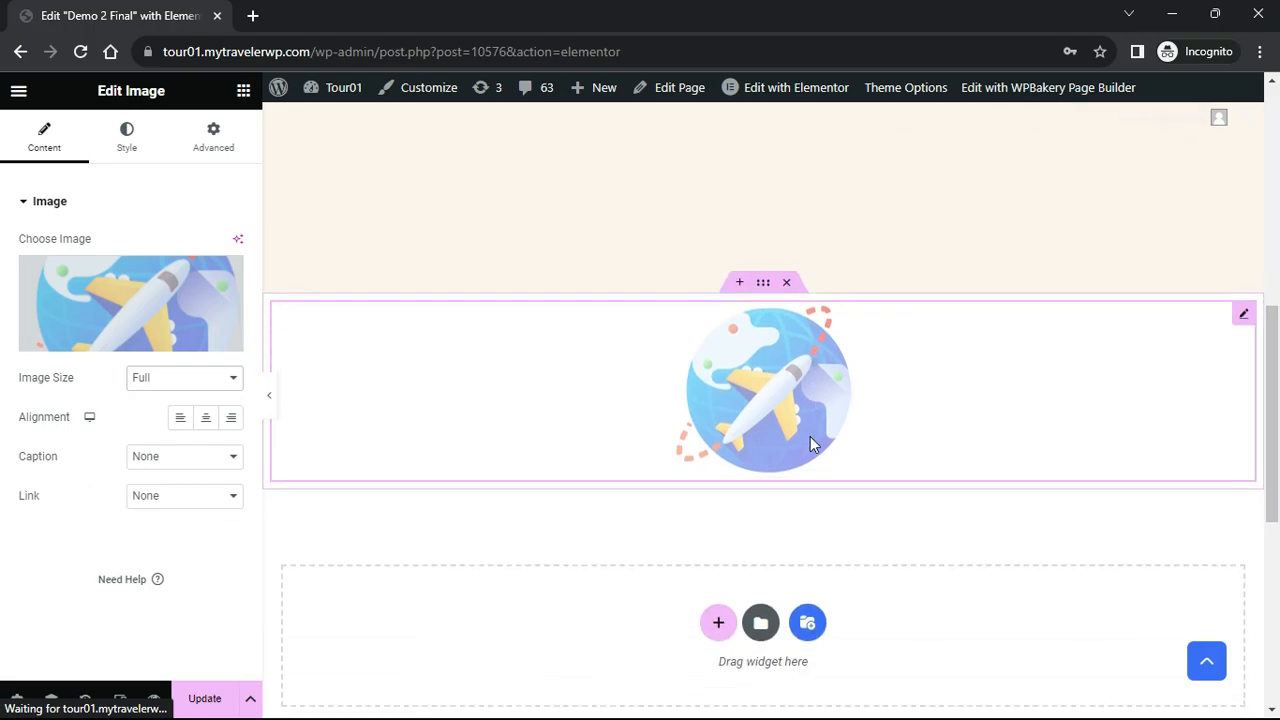
pyautogui.scroll(2, 740, 412)
pyautogui.scroll(5, 780, 514)
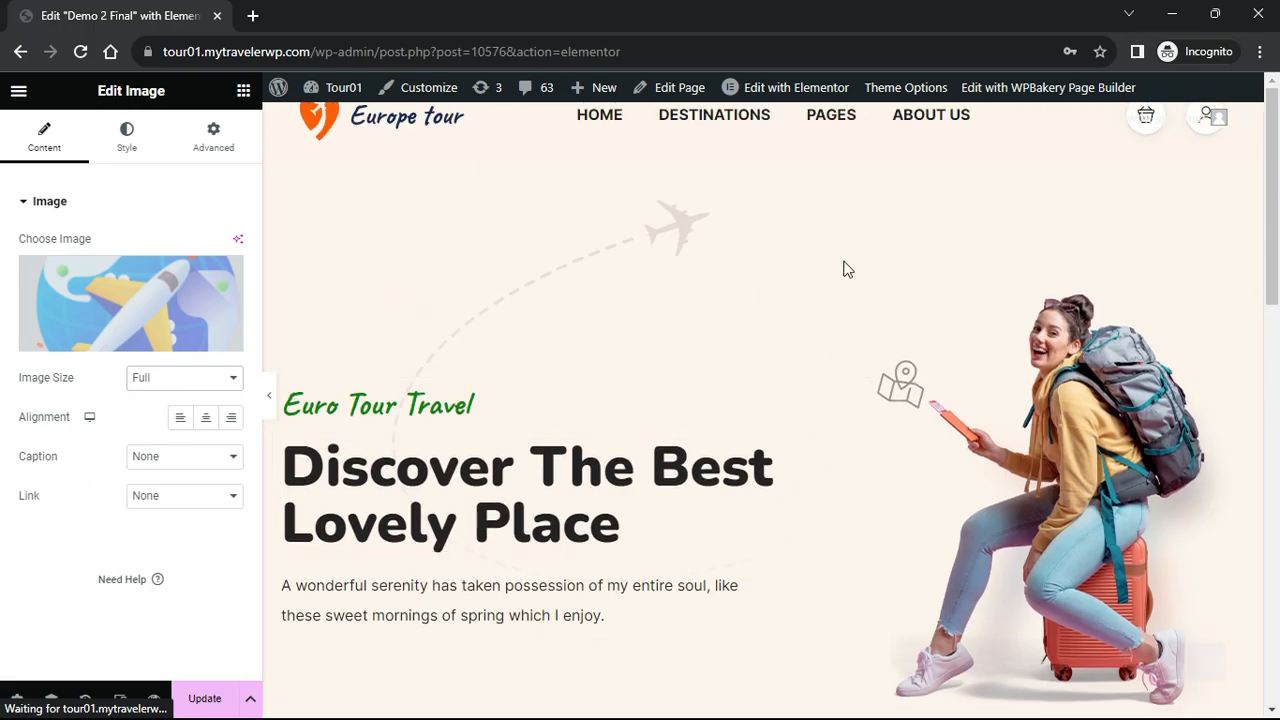
pyautogui.scroll(-6, 886, 414)
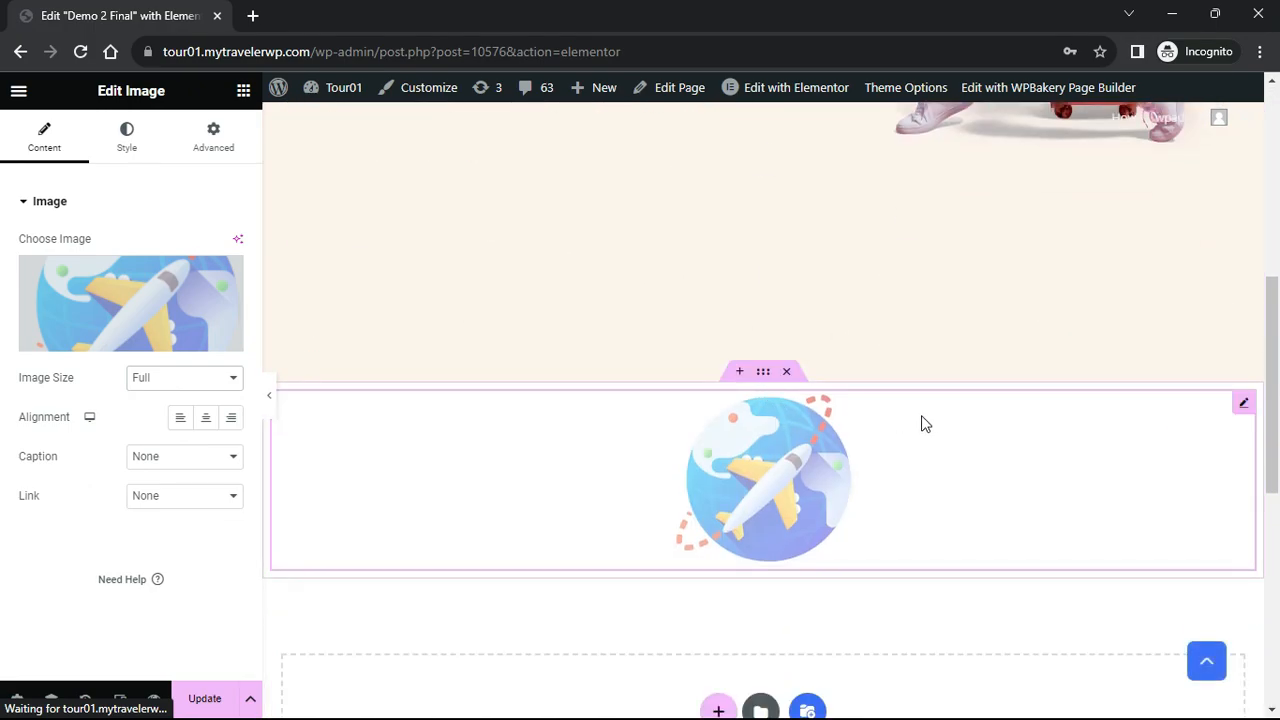
# Set the globe-and-airplane image's position to Absolute
pyautogui.click(210, 150)
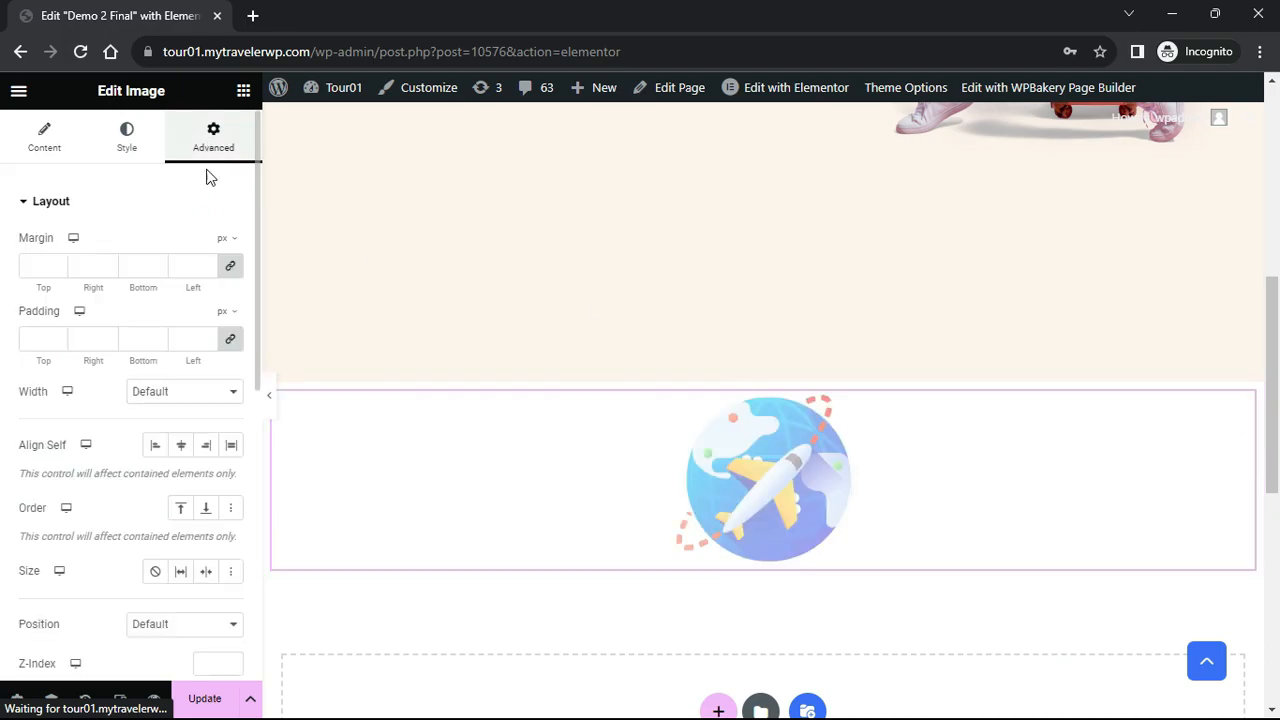
pyautogui.click(186, 625)
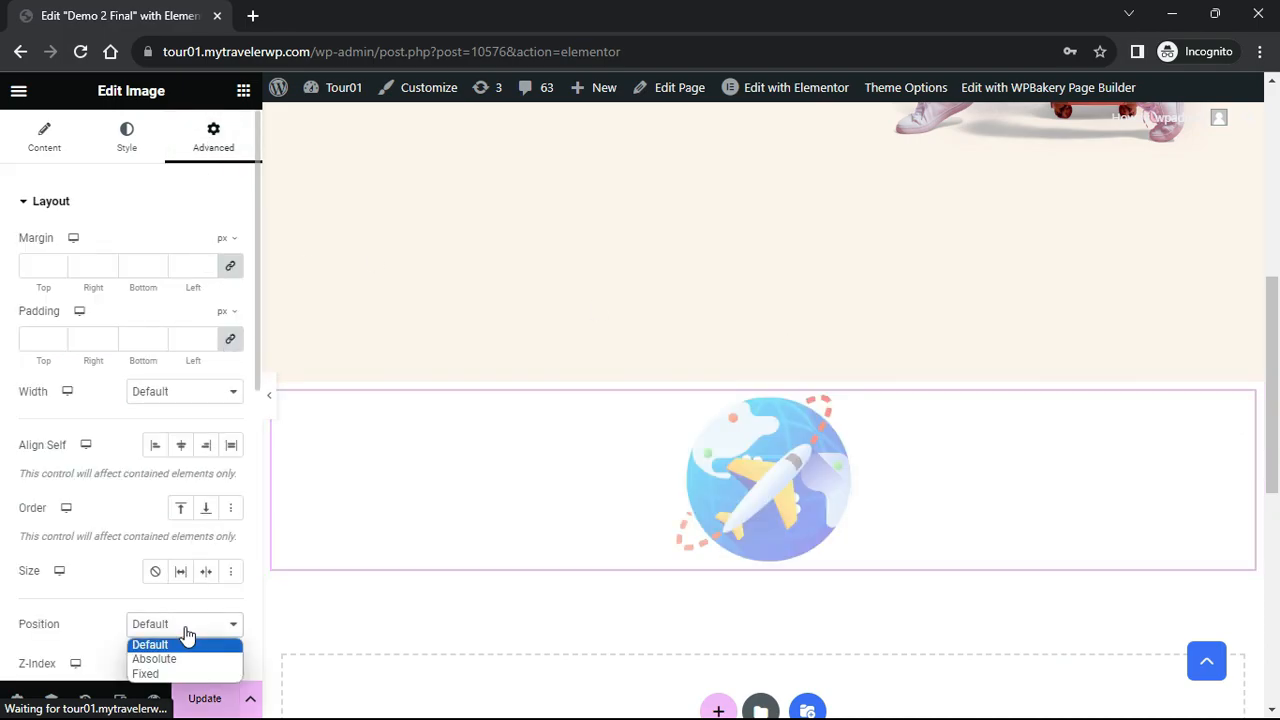
pyautogui.click(170, 658)
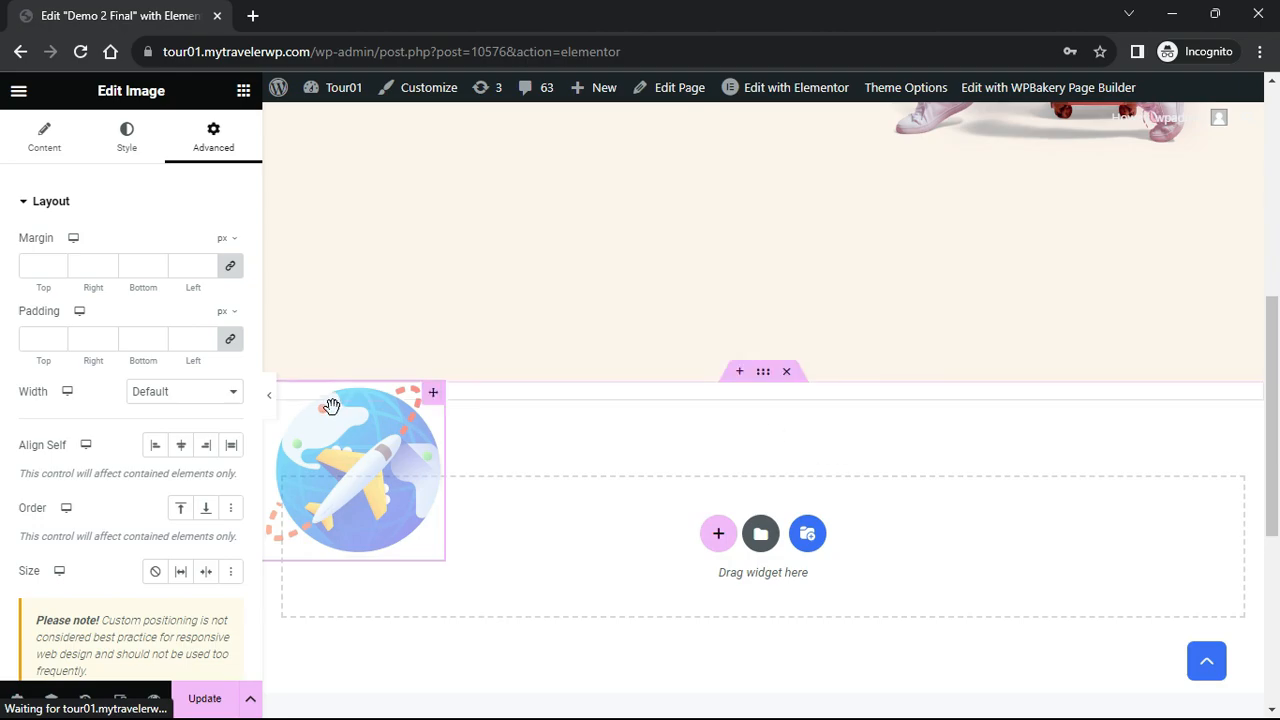
# Move the globe-and-airplane image up into the hero section, just above the traveler's head, and preview the page
pyautogui.moveTo(433, 400); pyautogui.dragTo(794, 186)
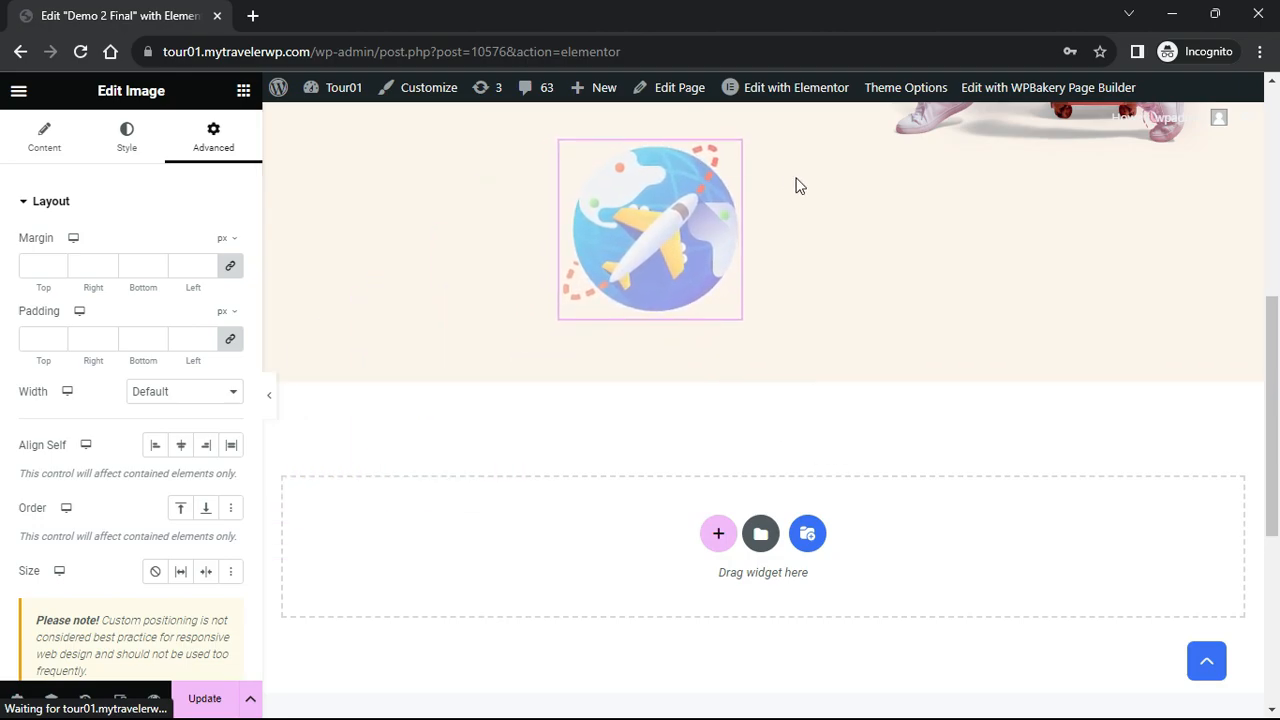
pyautogui.scroll(5, 760, 600)
pyautogui.moveTo(729, 614); pyautogui.dragTo(890, 158)
pyautogui.scroll(1, 894, 257)
pyautogui.moveTo(880, 251); pyautogui.dragTo(1146, 168)
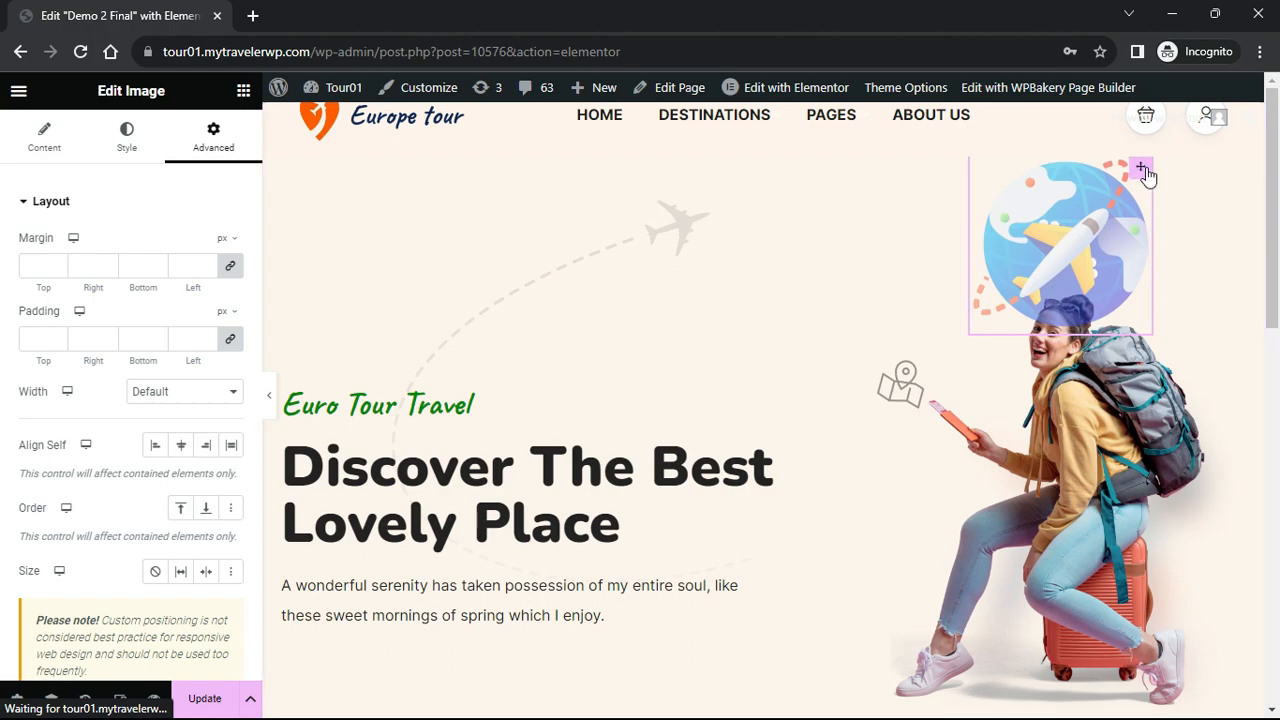
pyautogui.click(272, 410)
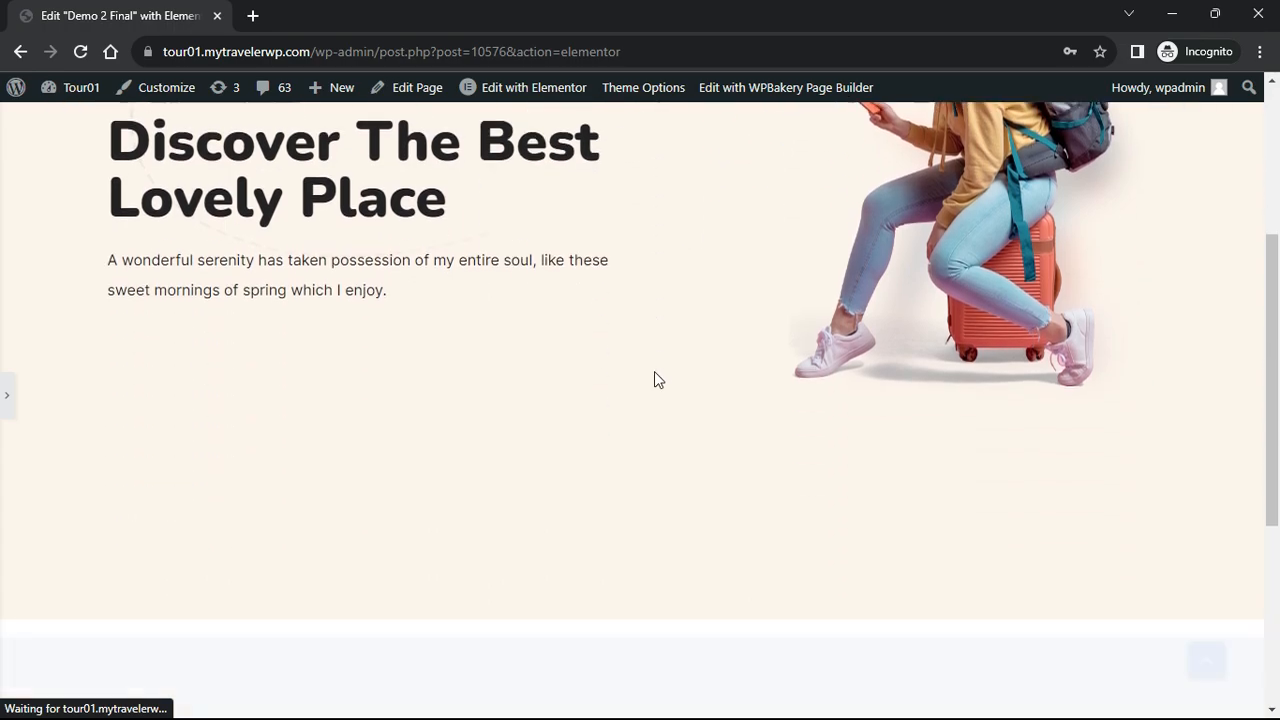
# Add an Image widget in the empty area below the hero section, using the passport picture Home-Image-3.png
pyautogui.scroll(-4, 654, 378)
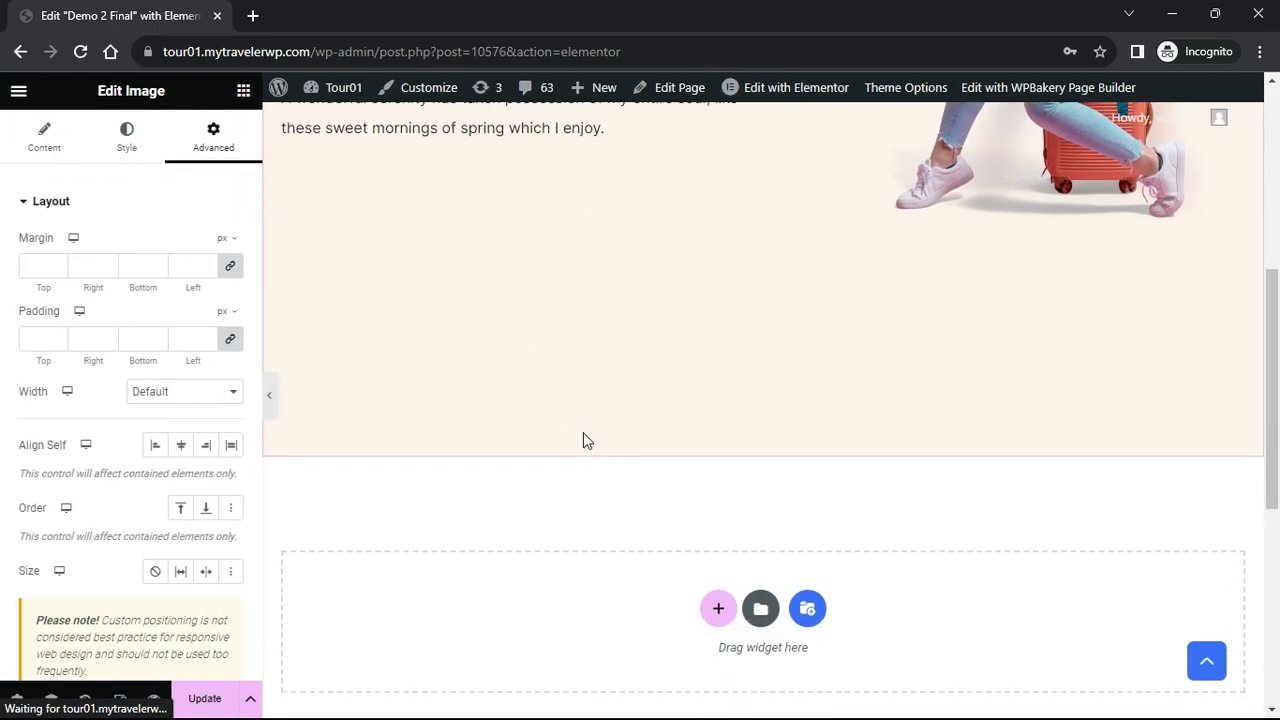
pyautogui.click(243, 91)
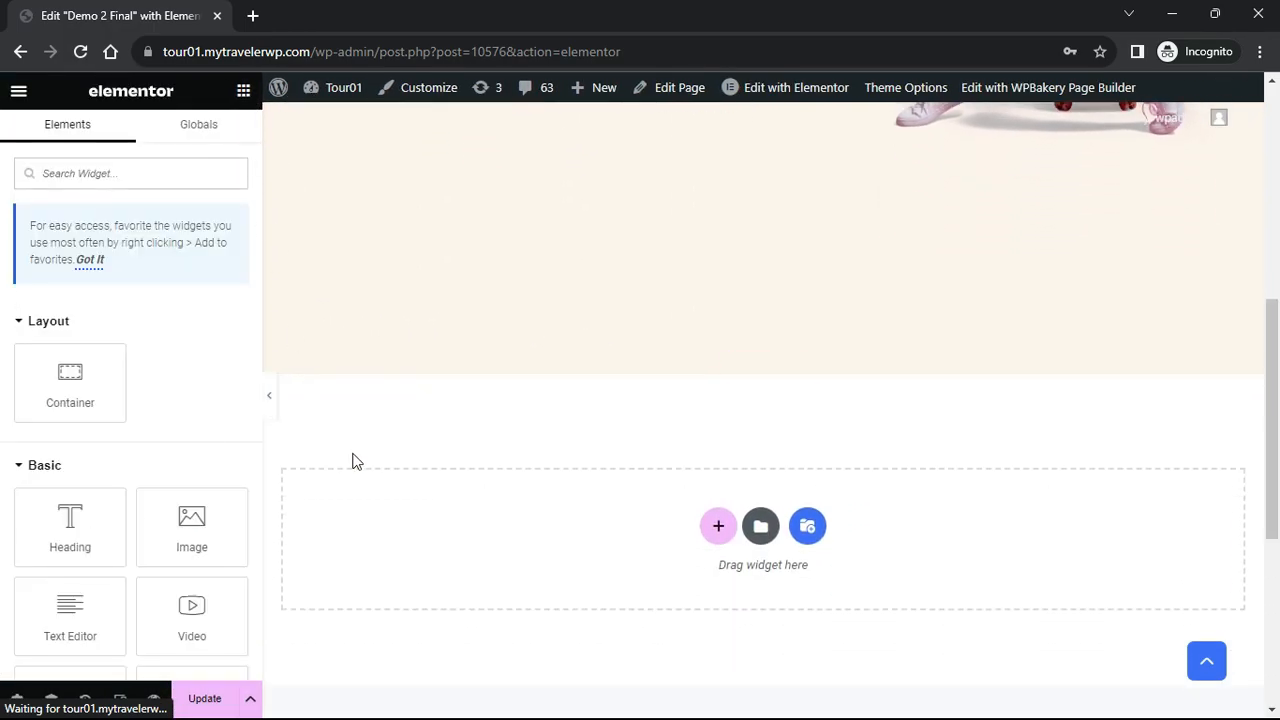
pyautogui.moveTo(206, 549); pyautogui.dragTo(443, 550)
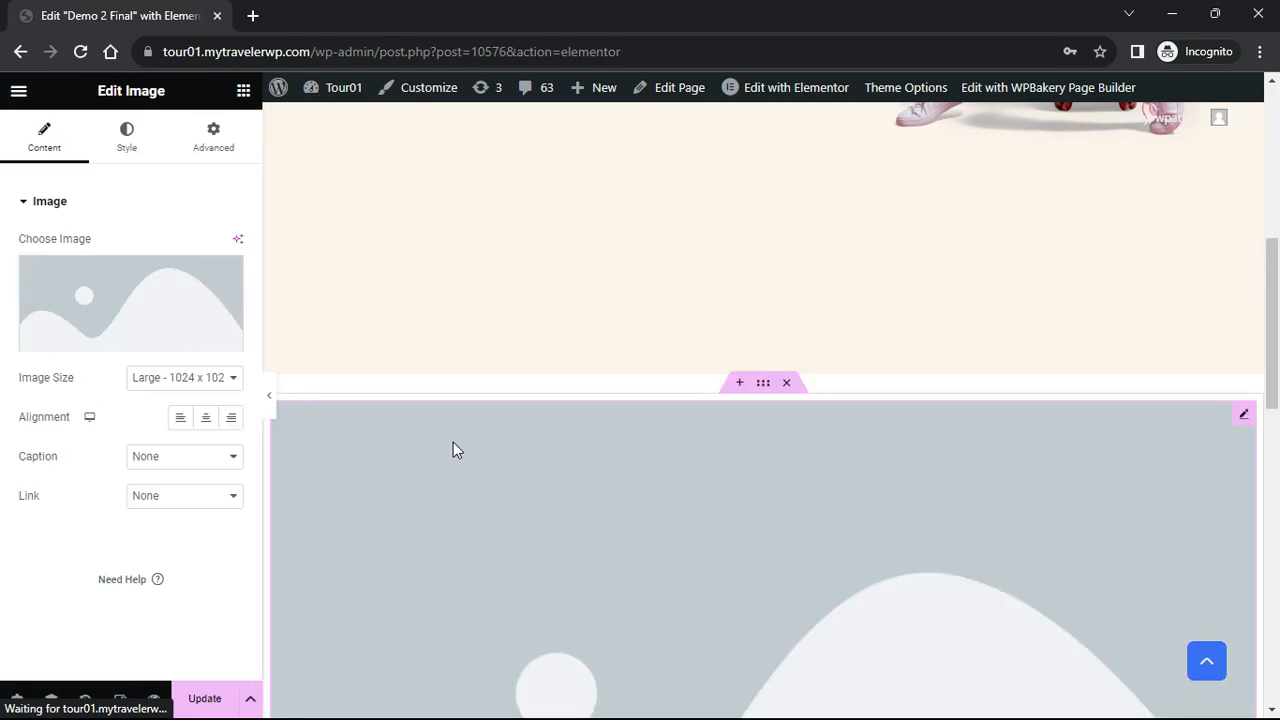
pyautogui.click(152, 314)
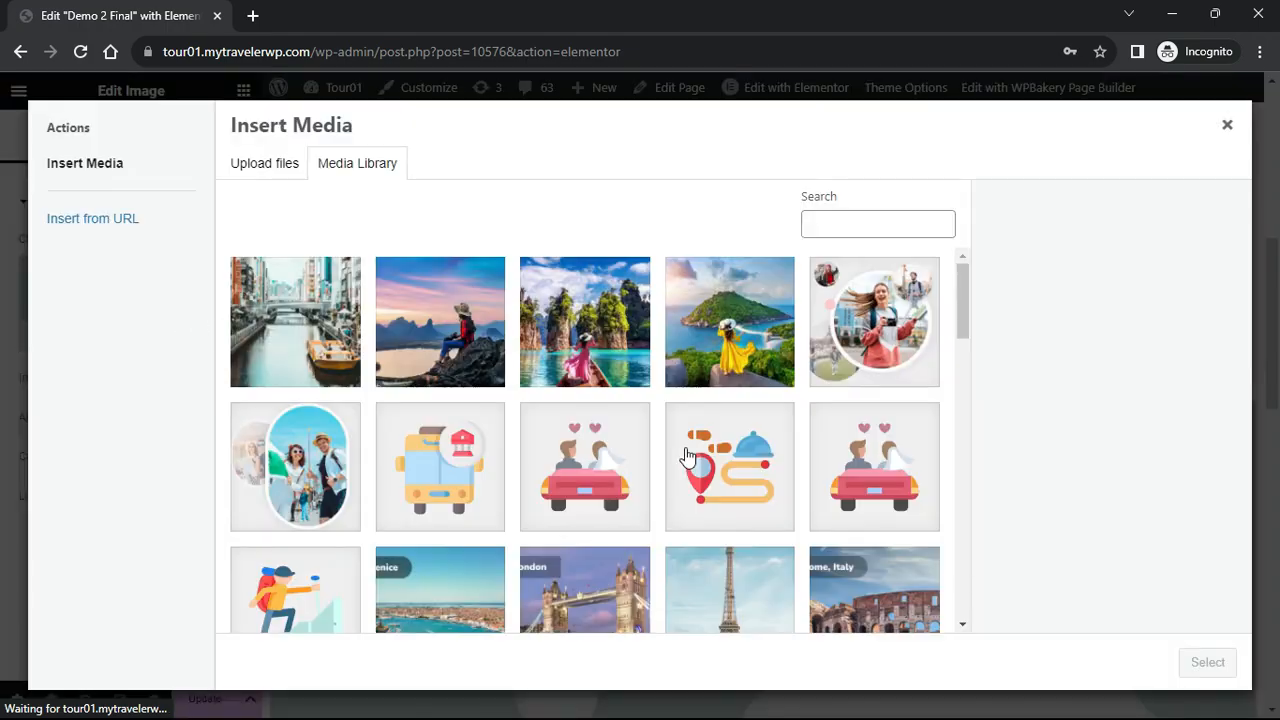
pyautogui.scroll(-2, 687, 456)
pyautogui.scroll(-1, 687, 456)
pyautogui.click(613, 420)
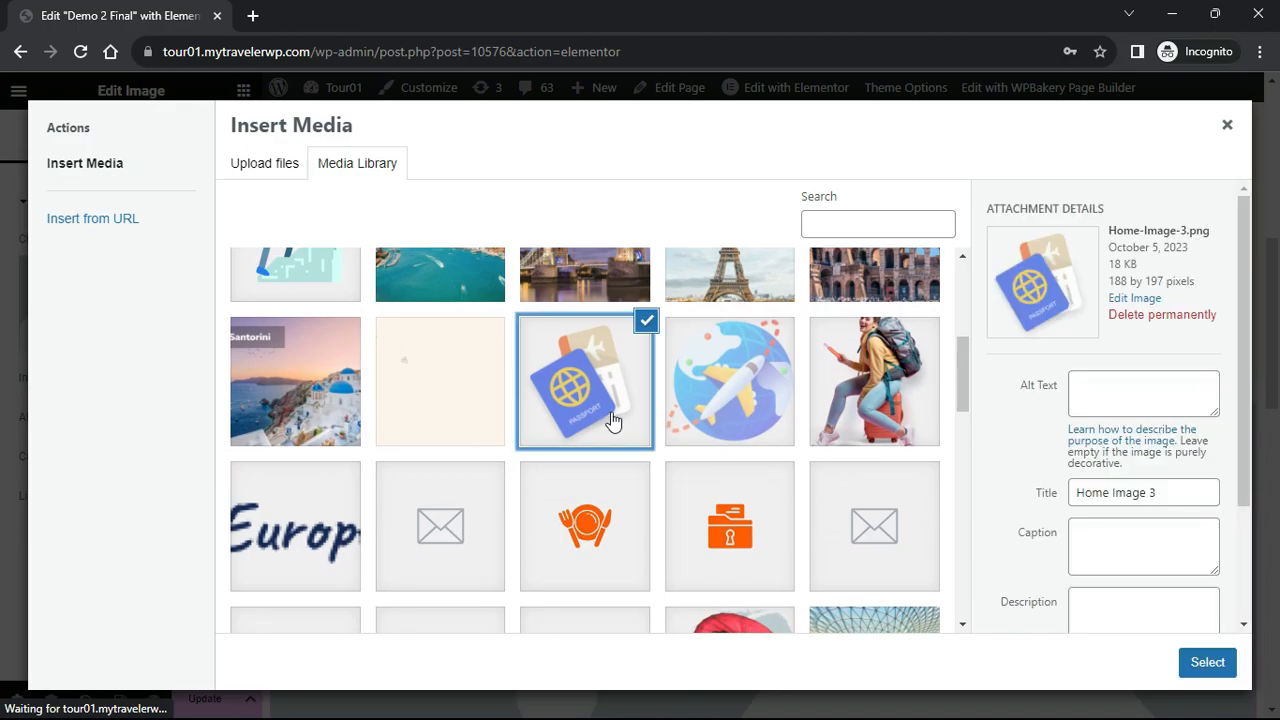
pyautogui.click(1190, 661)
# Set the passport image's size to Full and its position to Absolute
pyautogui.click(200, 378)
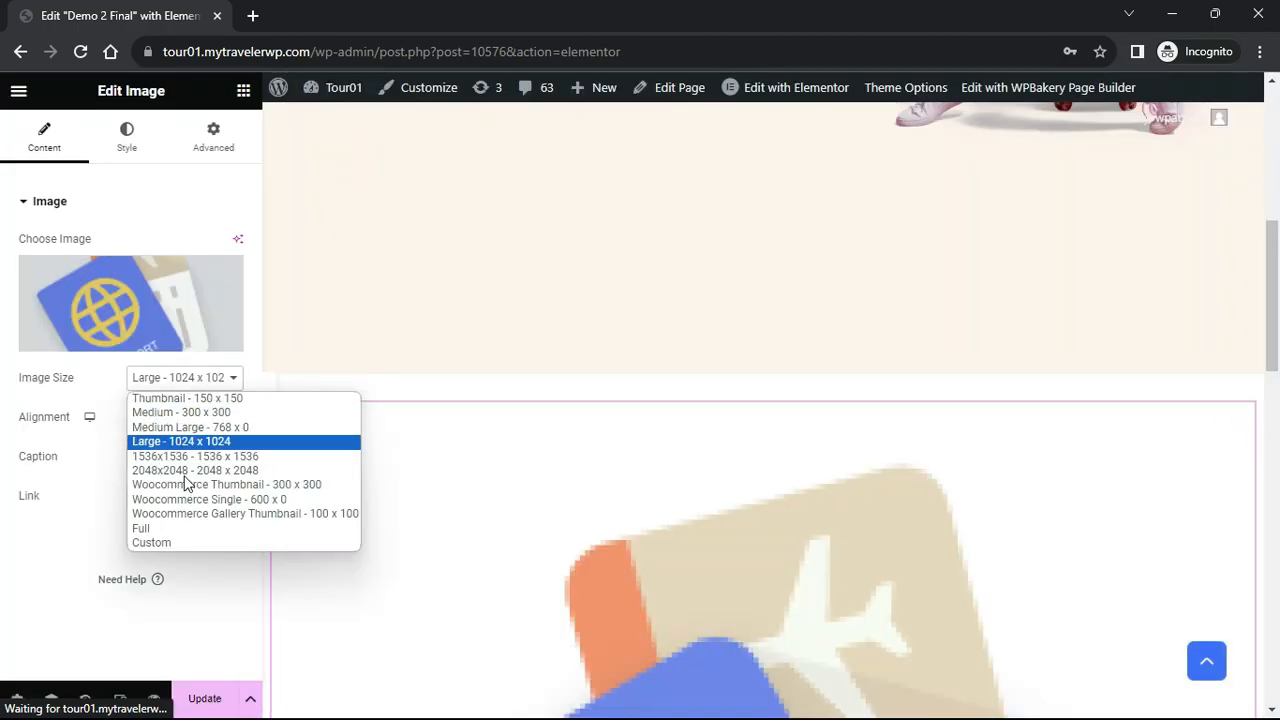
pyautogui.click(160, 528)
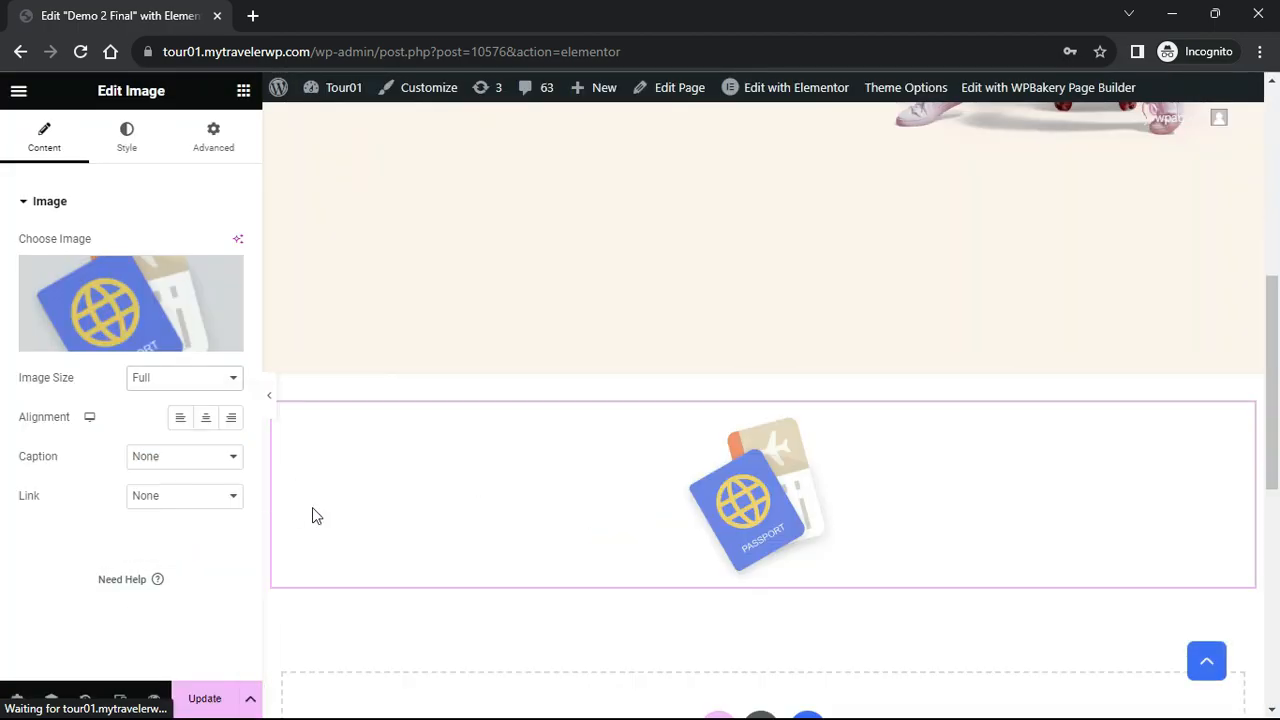
pyautogui.click(214, 138)
pyautogui.scroll(-1, 194, 420)
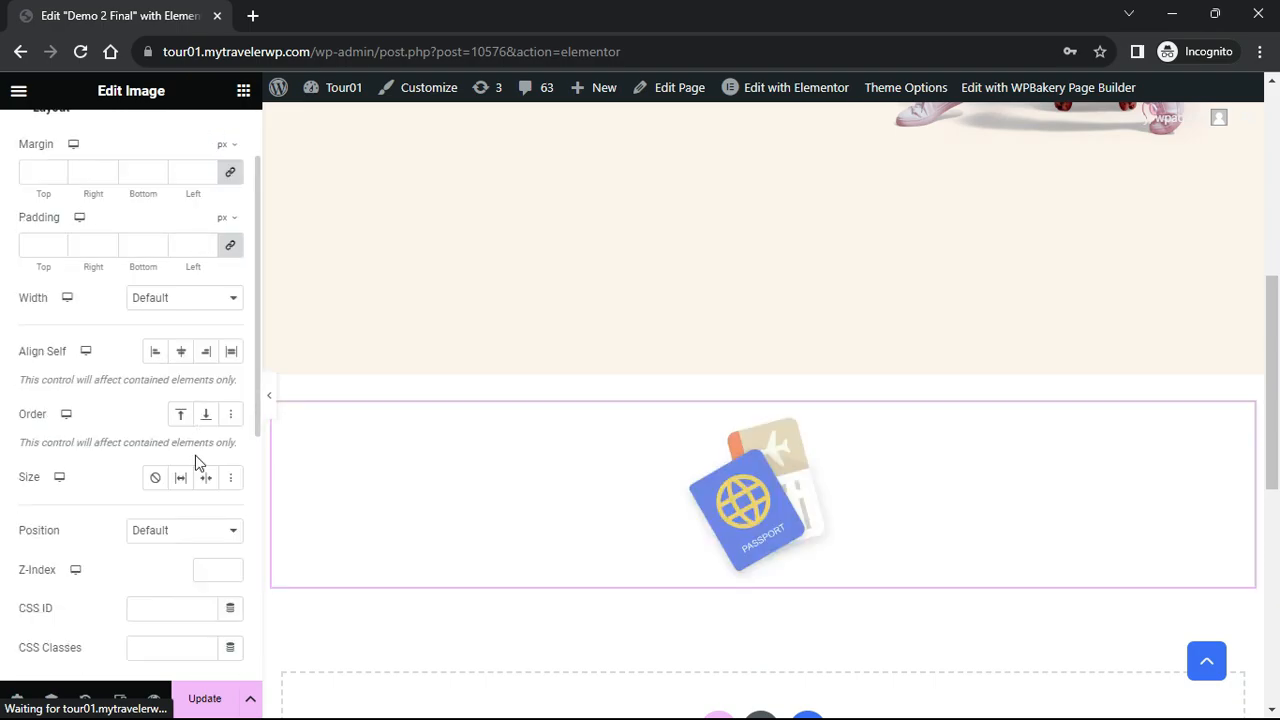
pyautogui.click(192, 530)
pyautogui.click(190, 564)
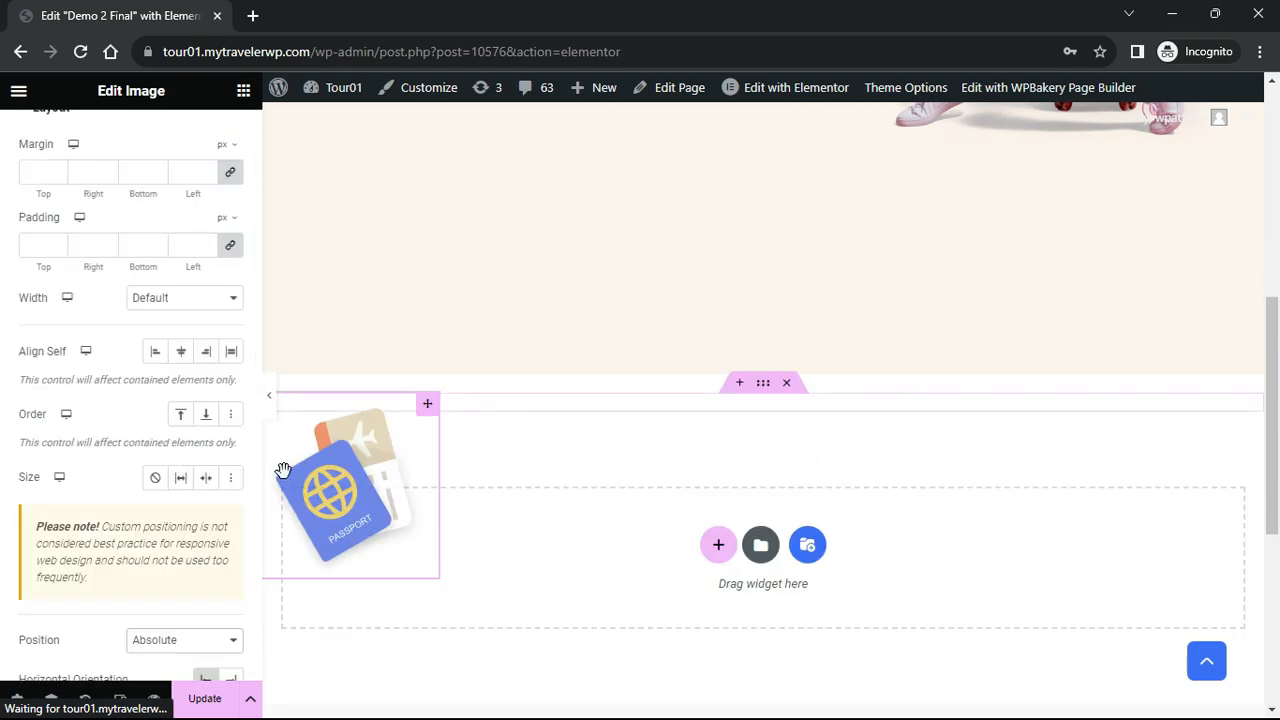
# Move the passport image up into the hero section, just below the start of the description text, and preview the page
pyautogui.scroll(1, 500, 490)
pyautogui.moveTo(423, 506); pyautogui.dragTo(419, 237)
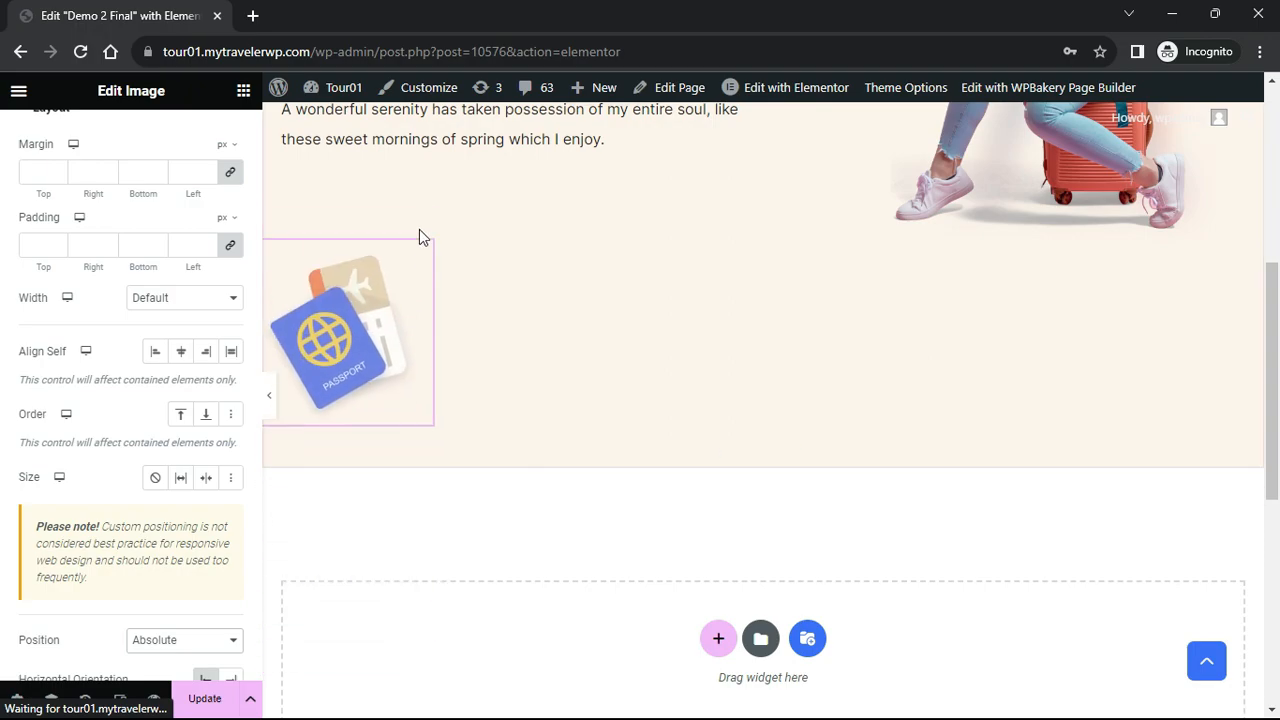
pyautogui.scroll(3, 517, 360)
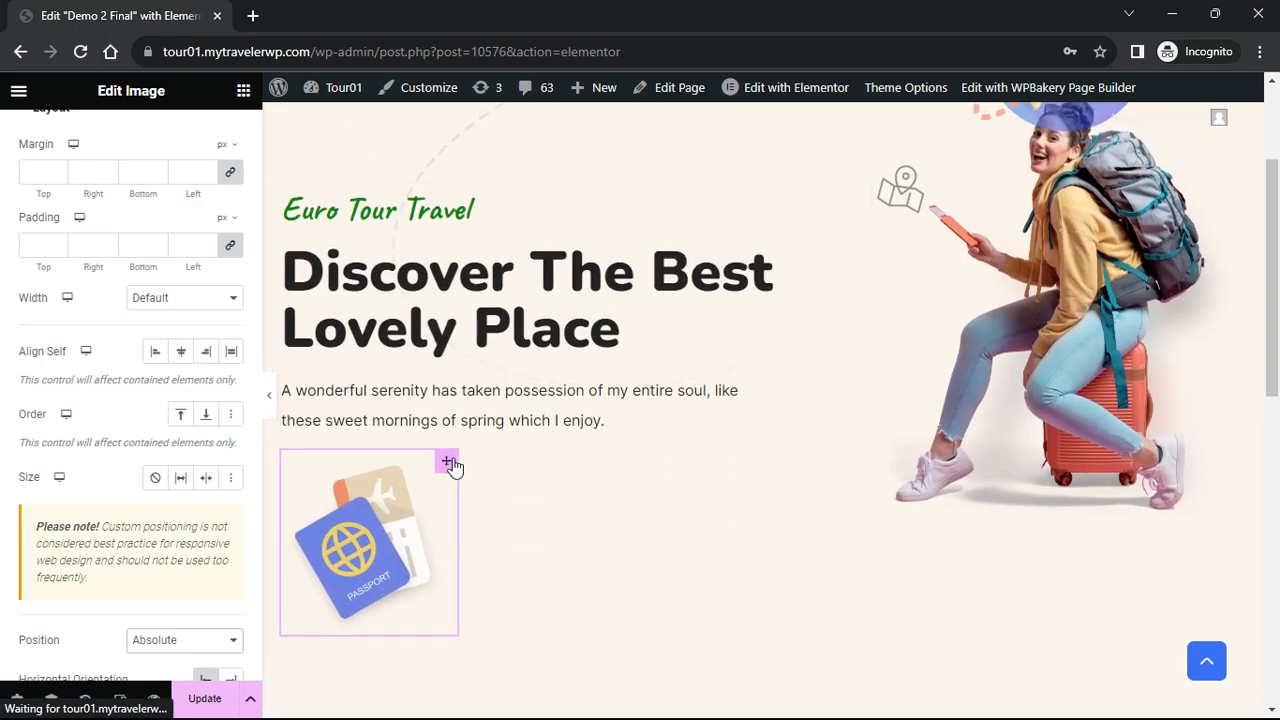
pyautogui.moveTo(452, 466); pyautogui.dragTo(445, 465)
pyautogui.click(268, 396)
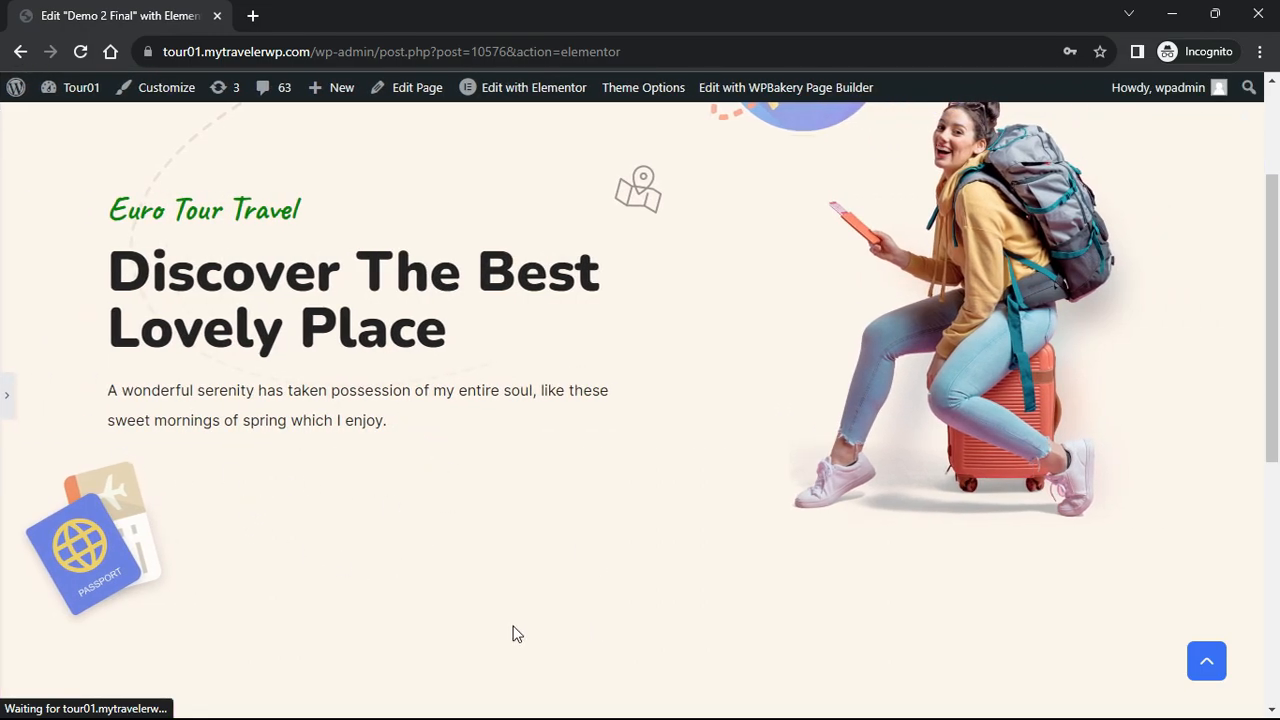
pyautogui.scroll(2, 655, 580)
pyautogui.scroll(-3, 645, 530)
pyautogui.scroll(2, 680, 566)
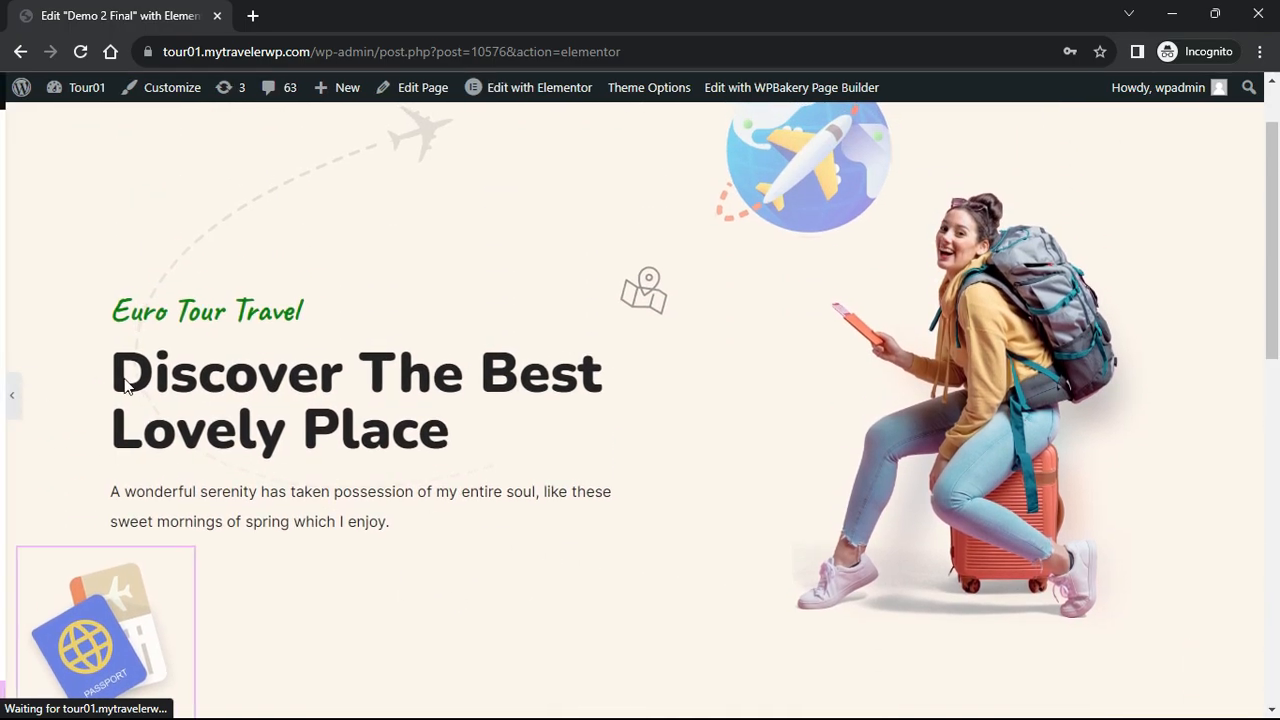
pyautogui.click(10, 387)
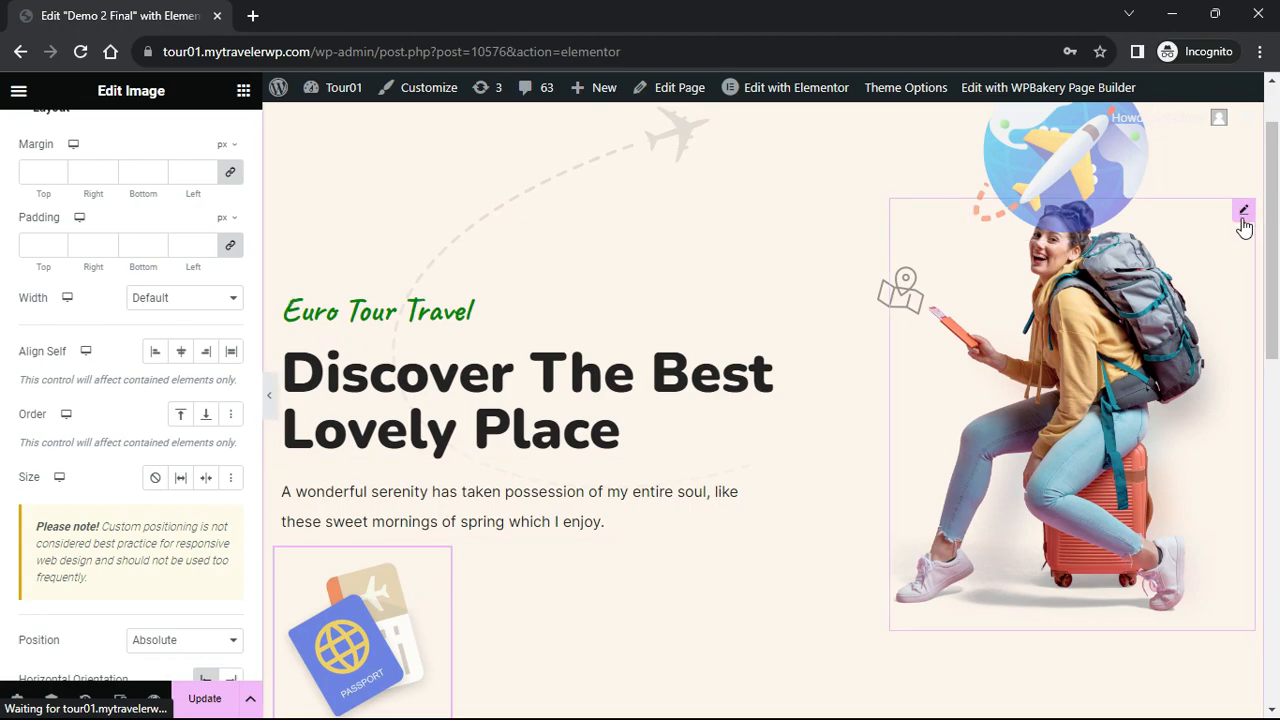
# Give the traveler image a Fade In Right entrance animation with Slow duration
pyautogui.click(1243, 214)
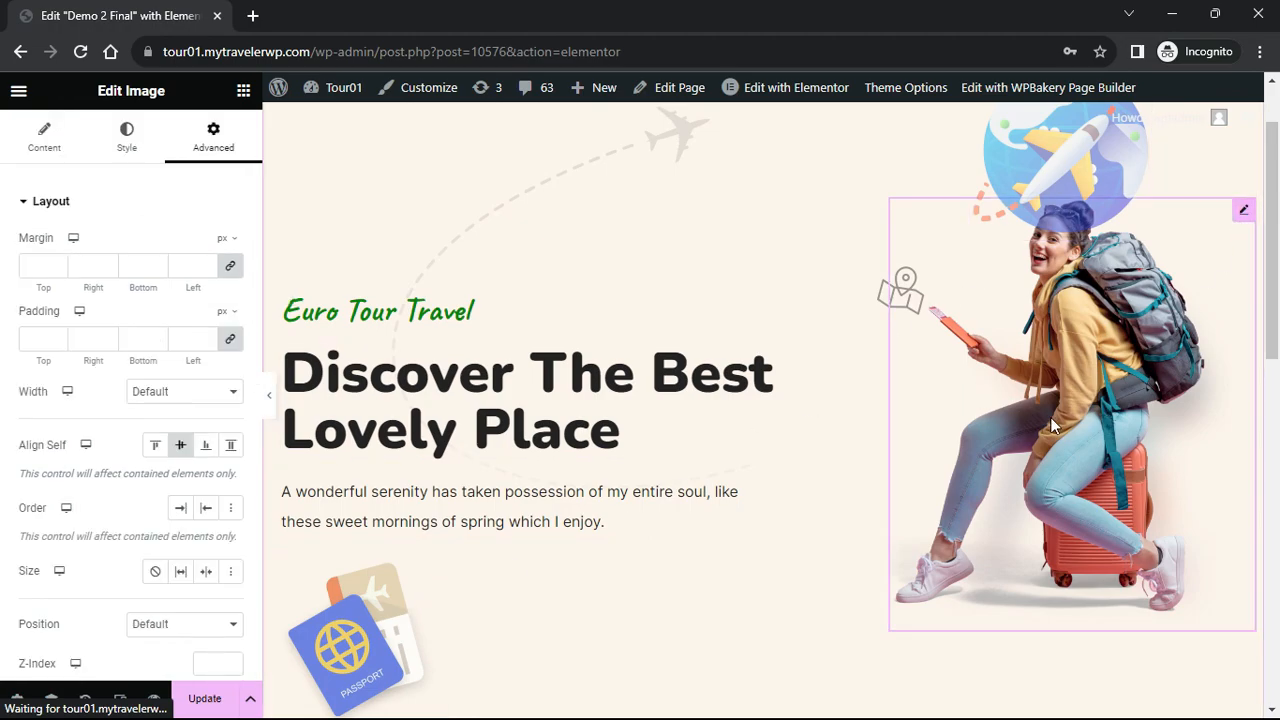
pyautogui.scroll(-2, 193, 410)
pyautogui.scroll(-1, 187, 428)
pyautogui.click(22, 545)
pyautogui.click(230, 312)
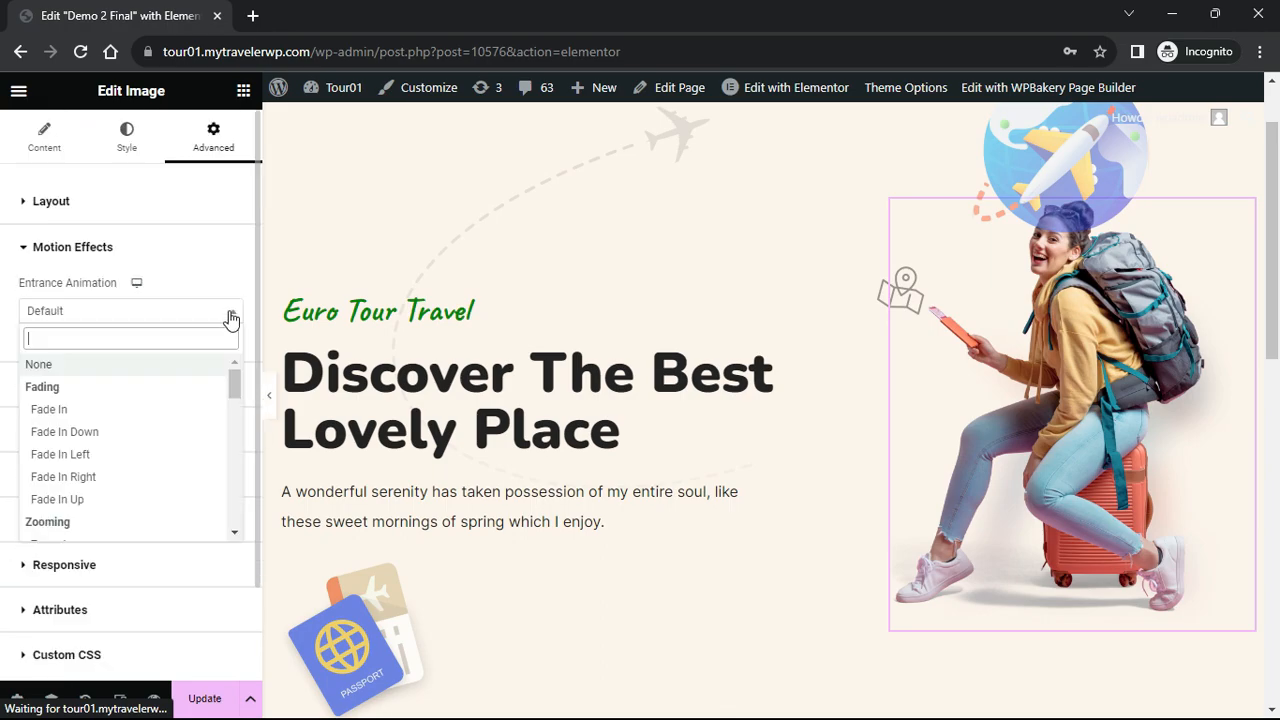
pyautogui.click(159, 477)
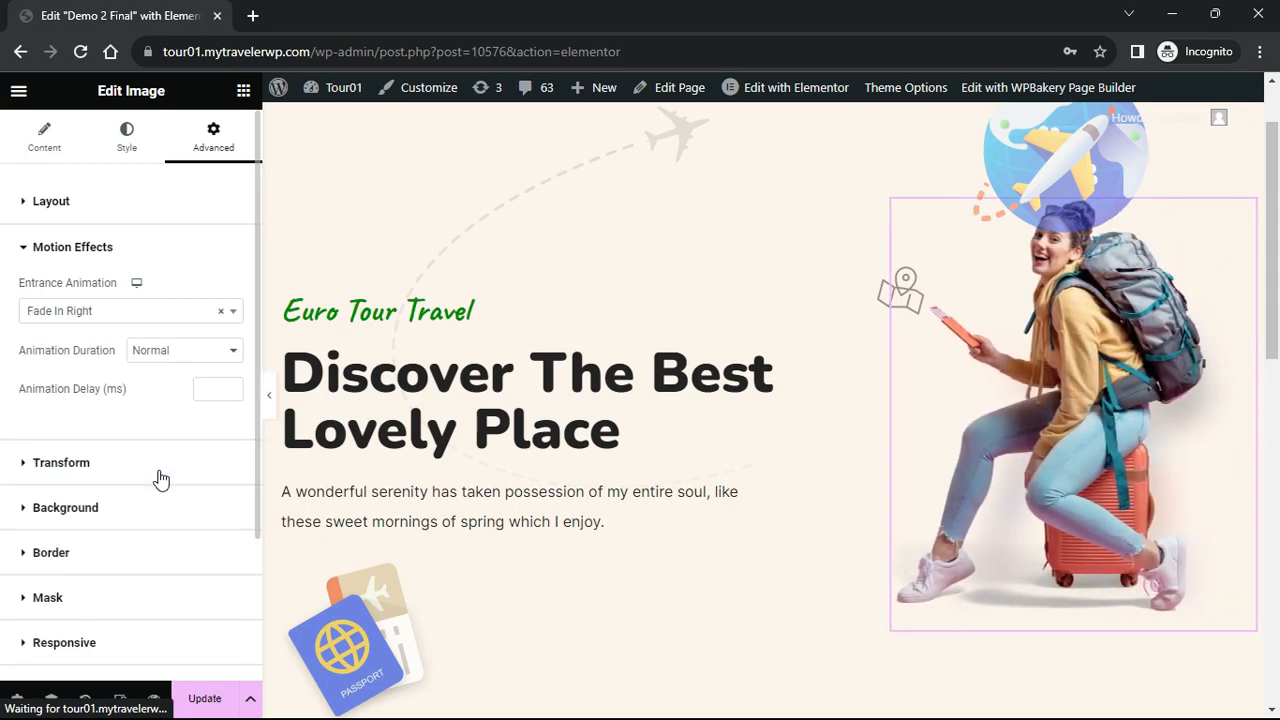
pyautogui.click(229, 352)
pyautogui.click(222, 366)
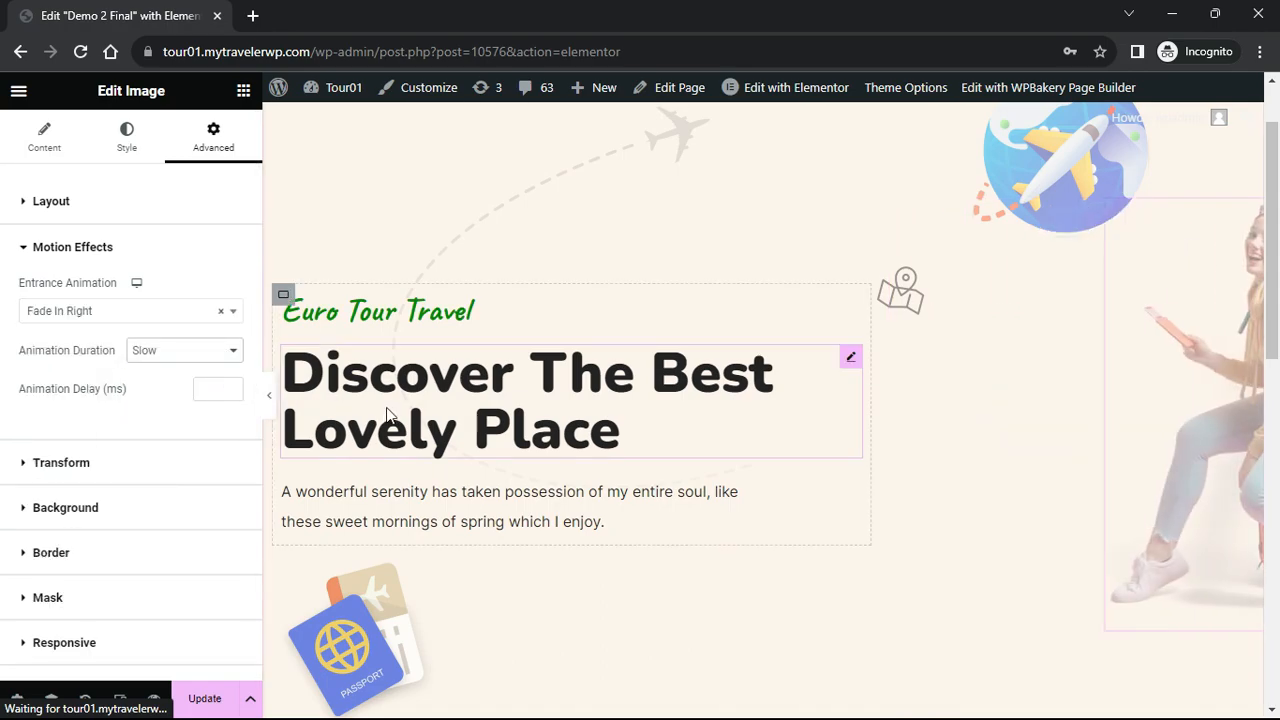
# Give the globe-and-airplane image a Fade In entrance animation with Slow duration
pyautogui.scroll(1, 900, 340)
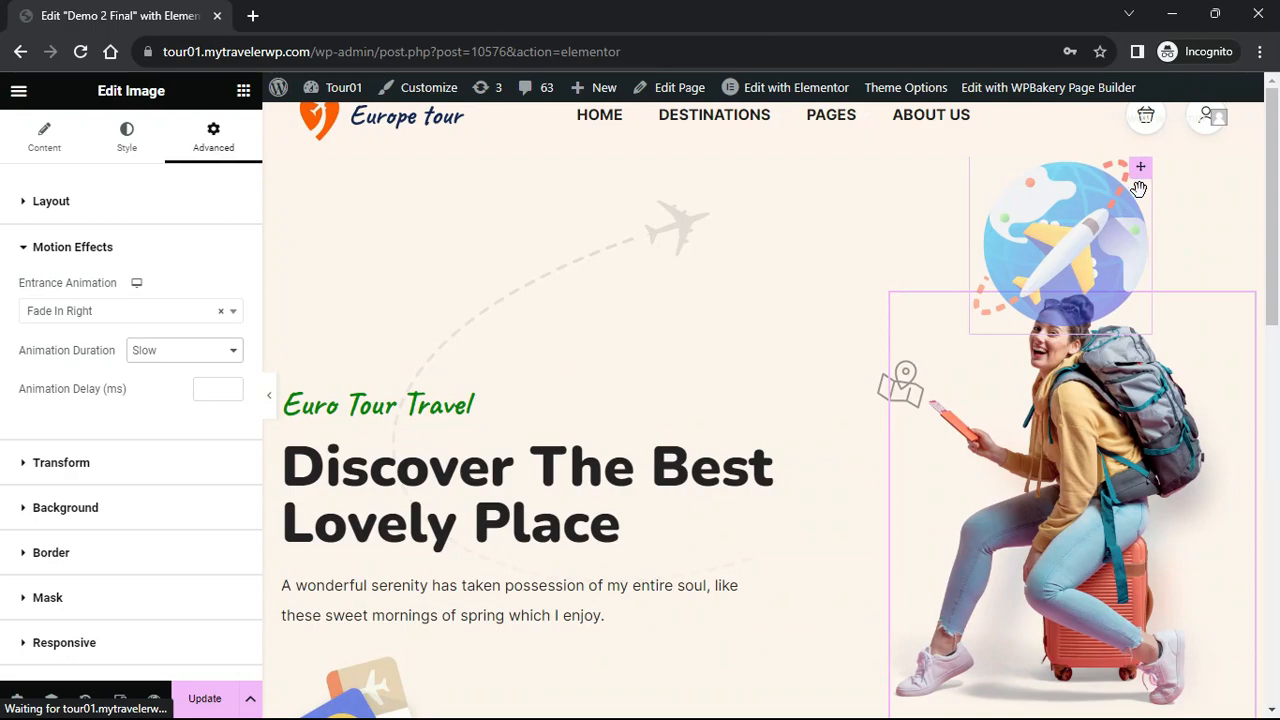
pyautogui.click(1144, 187)
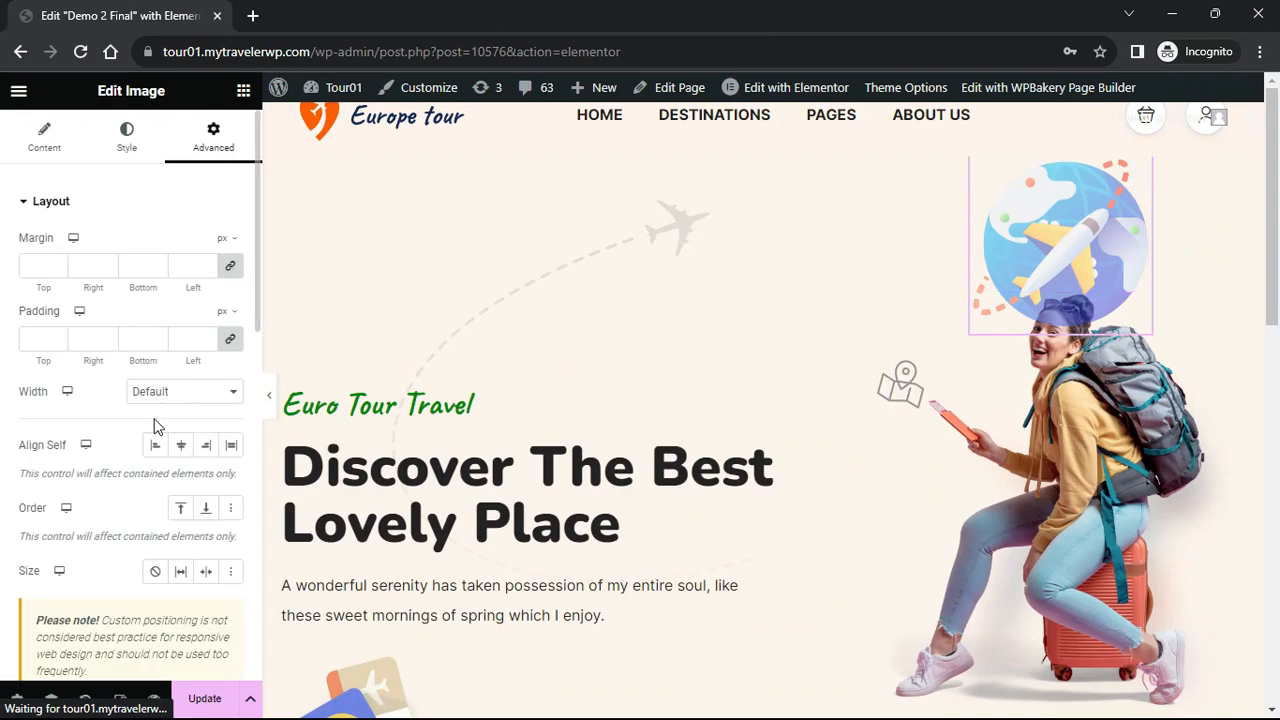
pyautogui.scroll(-4, 155, 427)
pyautogui.scroll(-3, 155, 427)
pyautogui.click(45, 467)
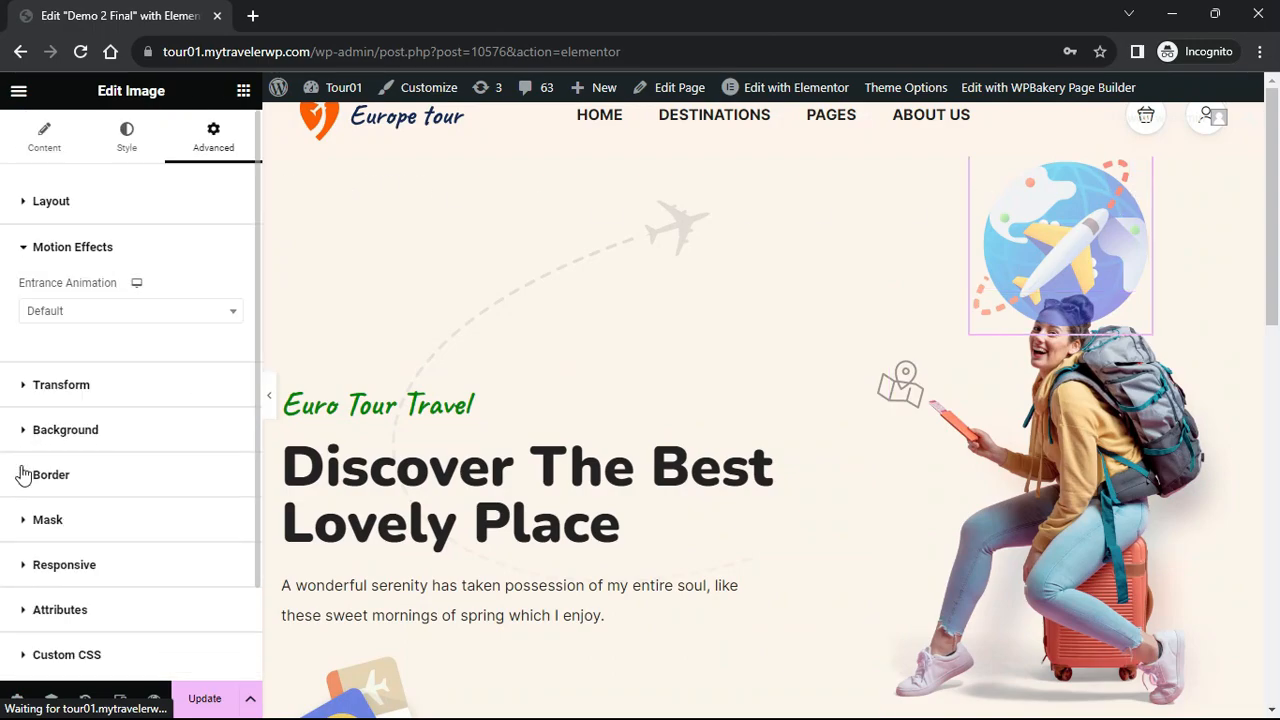
pyautogui.click(228, 313)
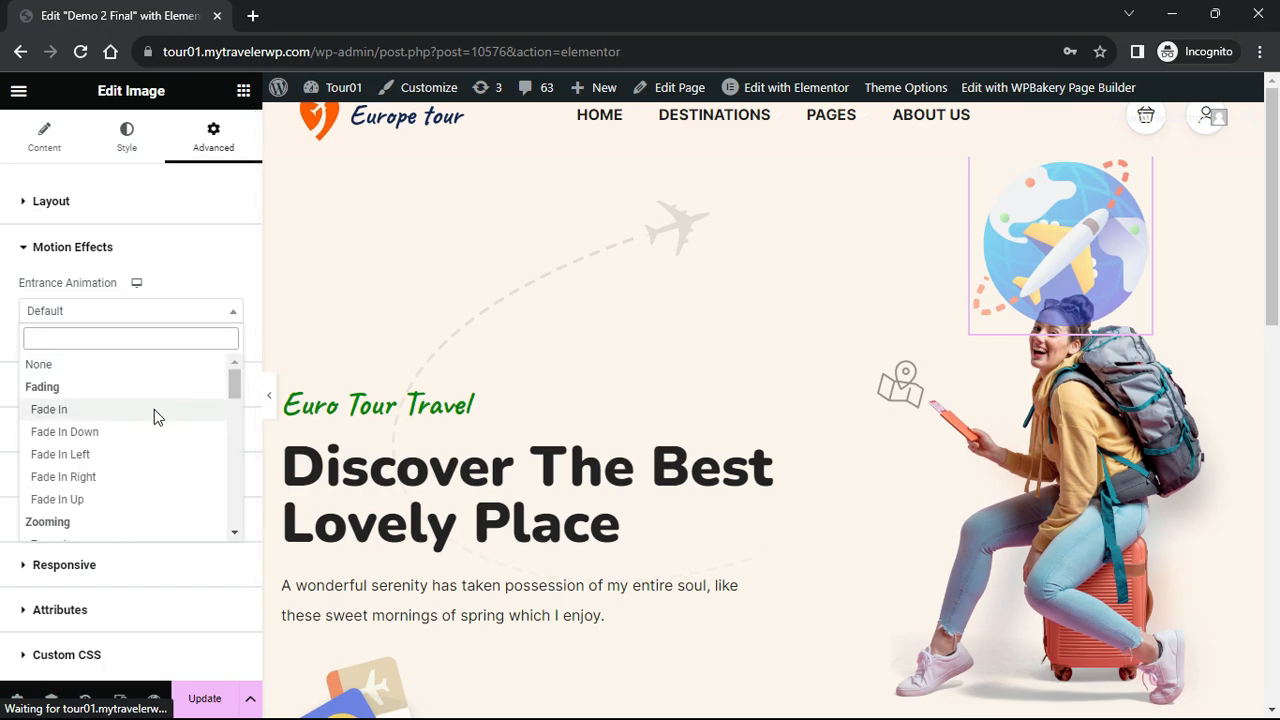
pyautogui.click(154, 409)
pyautogui.click(228, 350)
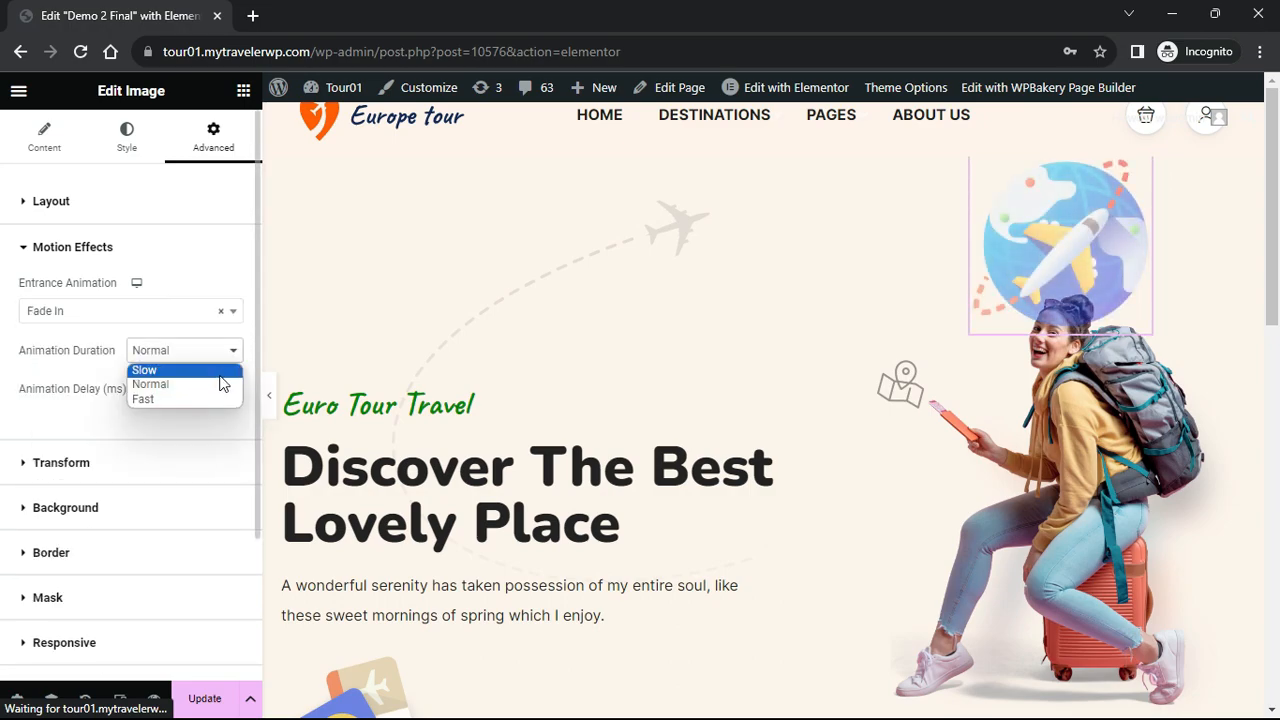
pyautogui.click(222, 367)
# Give the passport image a Fade In entrance animation with Slow duration
pyautogui.scroll(-3, 514, 420)
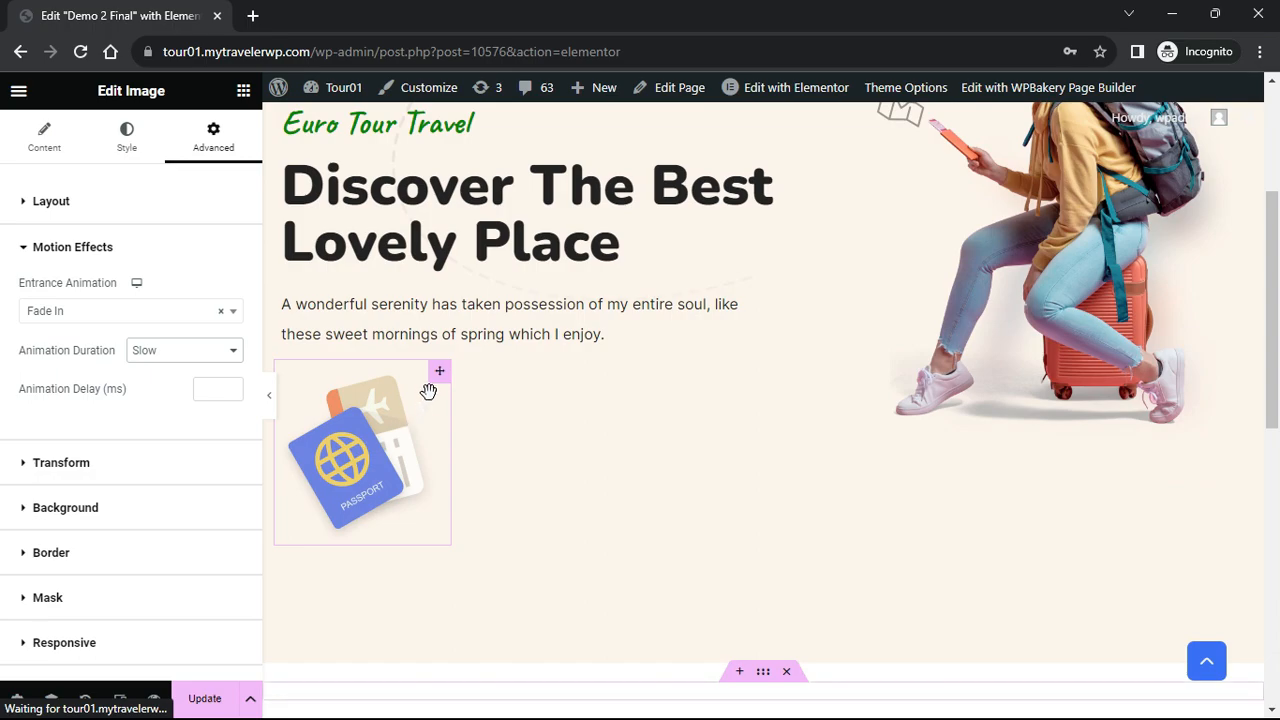
pyautogui.click(438, 392)
pyautogui.scroll(-6, 134, 354)
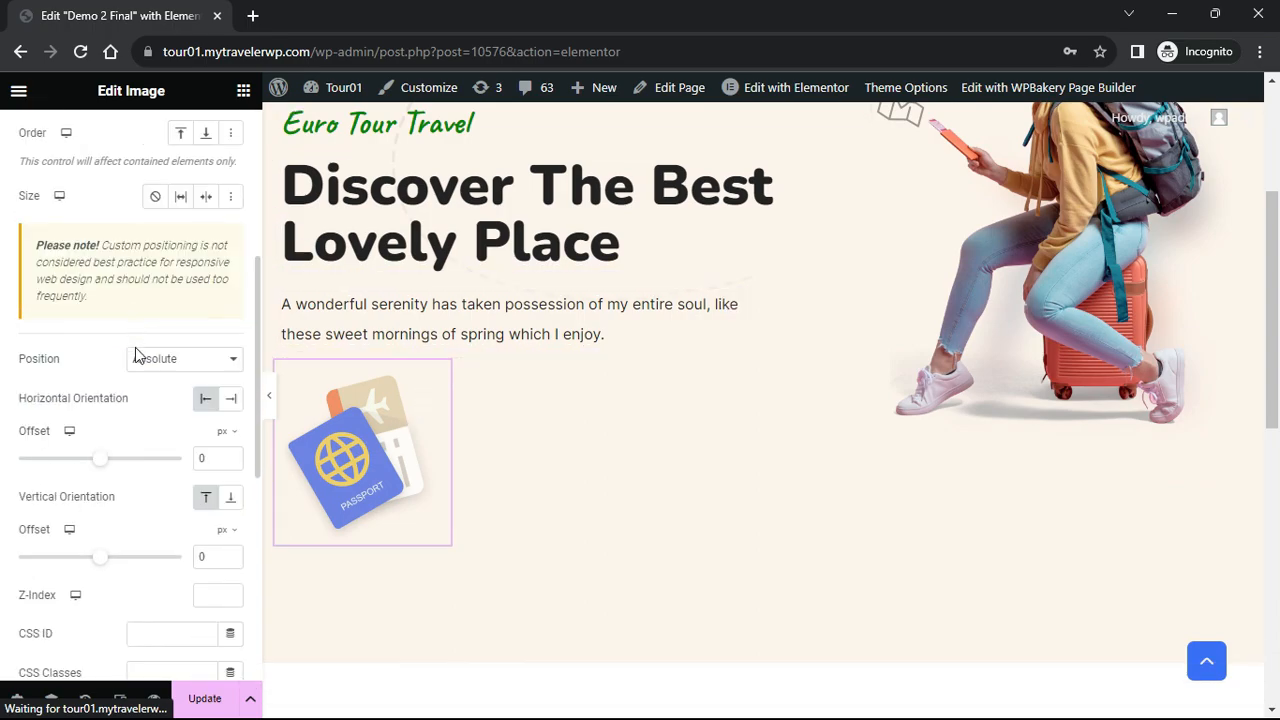
pyautogui.click(24, 465)
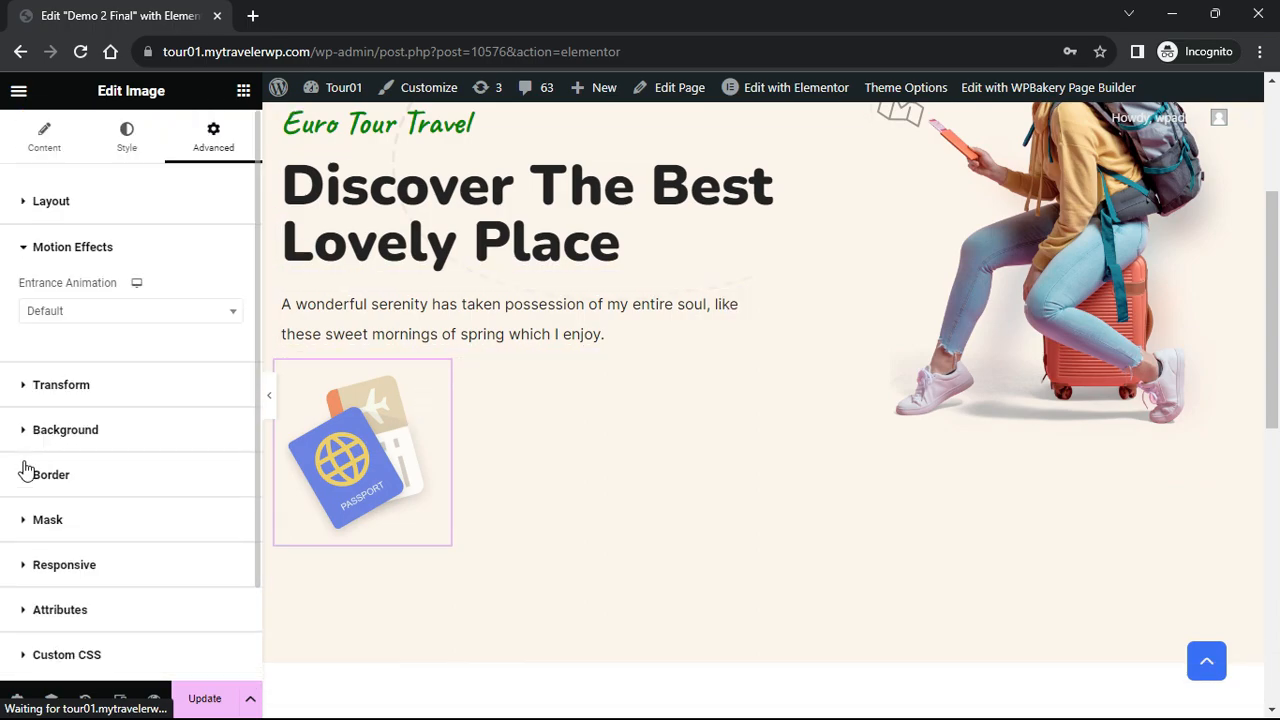
pyautogui.click(216, 318)
pyautogui.click(171, 410)
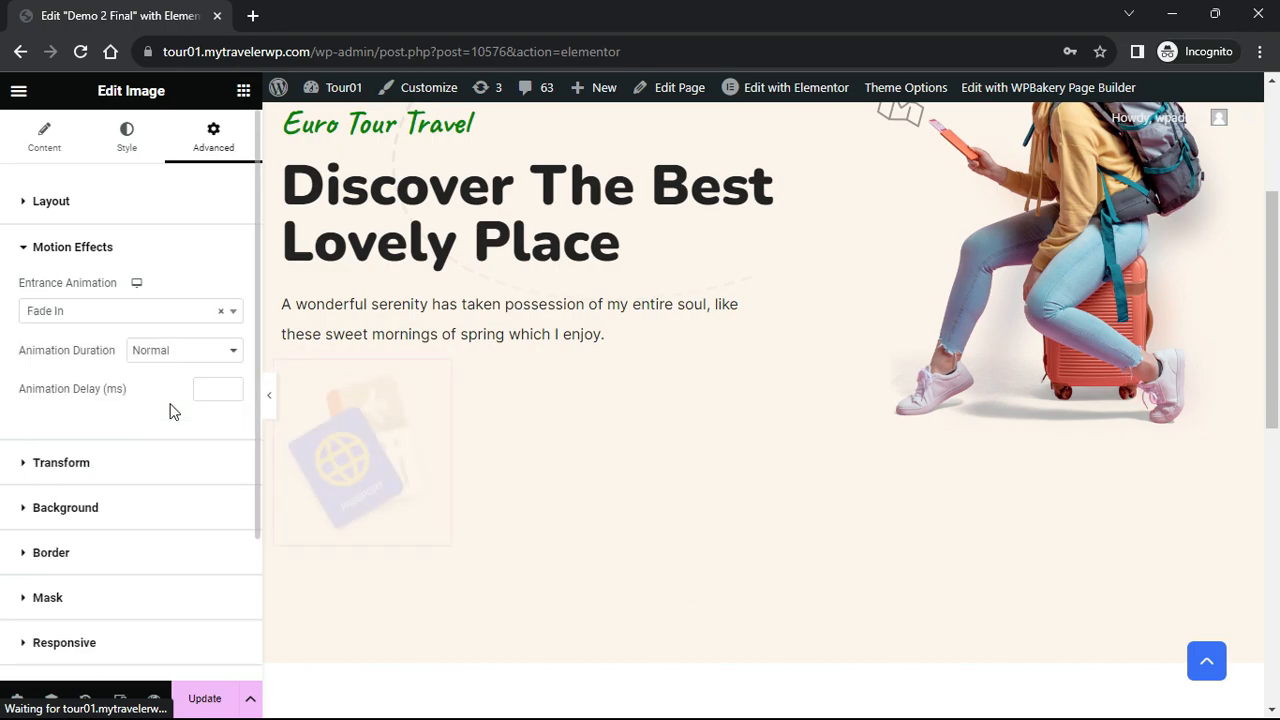
pyautogui.click(232, 351)
pyautogui.click(212, 366)
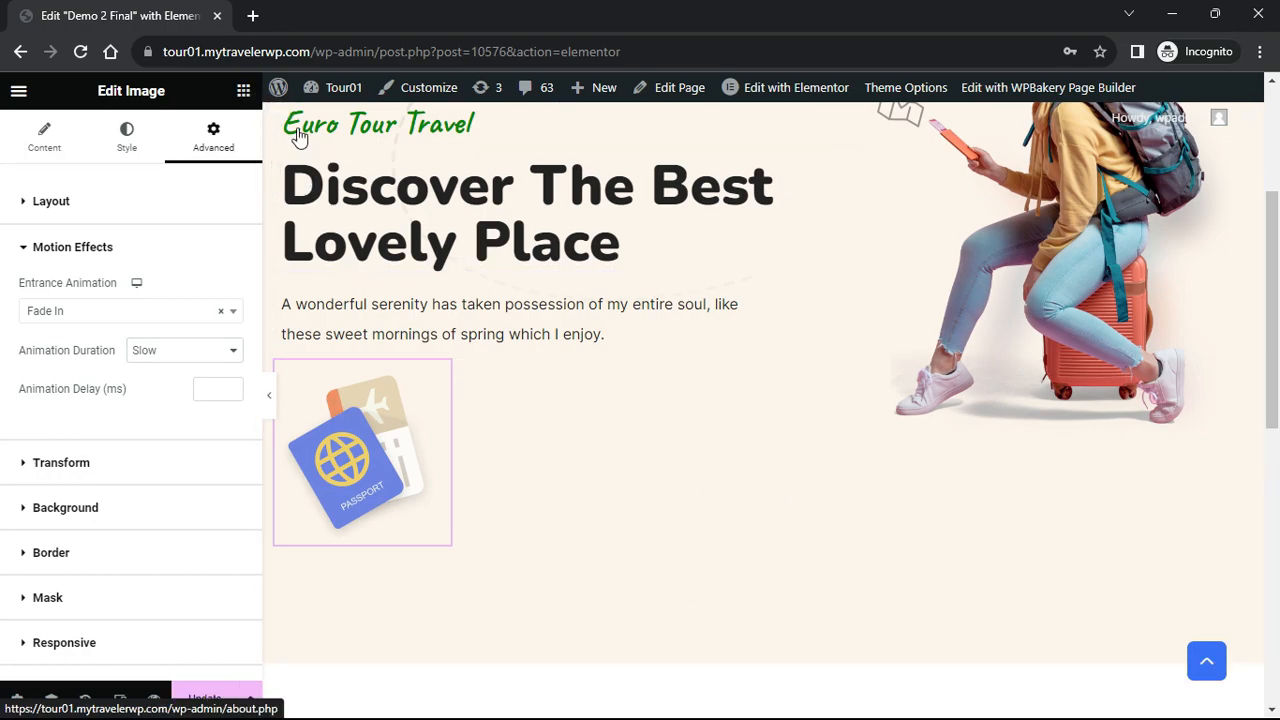
# Search the widgets for "search" and add a Form Search widget in the empty area below the hero section
pyautogui.click(243, 90)
pyautogui.scroll(-1, 660, 460)
pyautogui.scroll(-1, 643, 480)
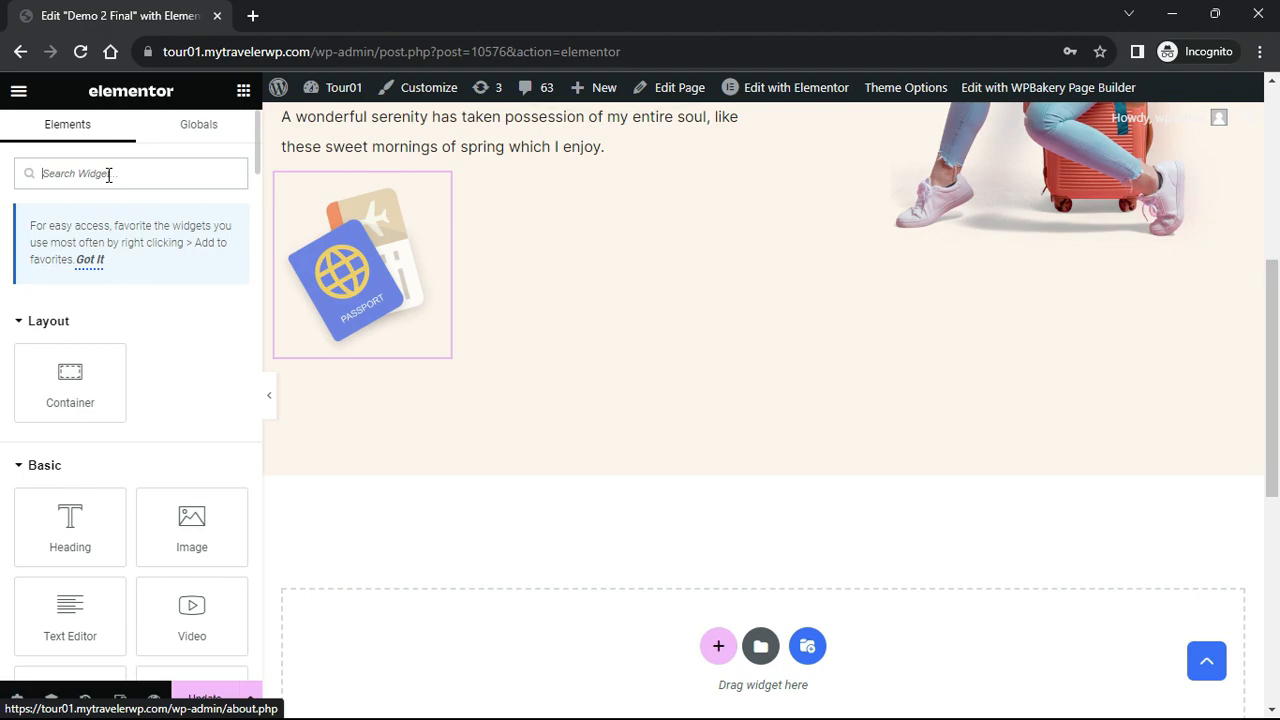
pyautogui.write('search')
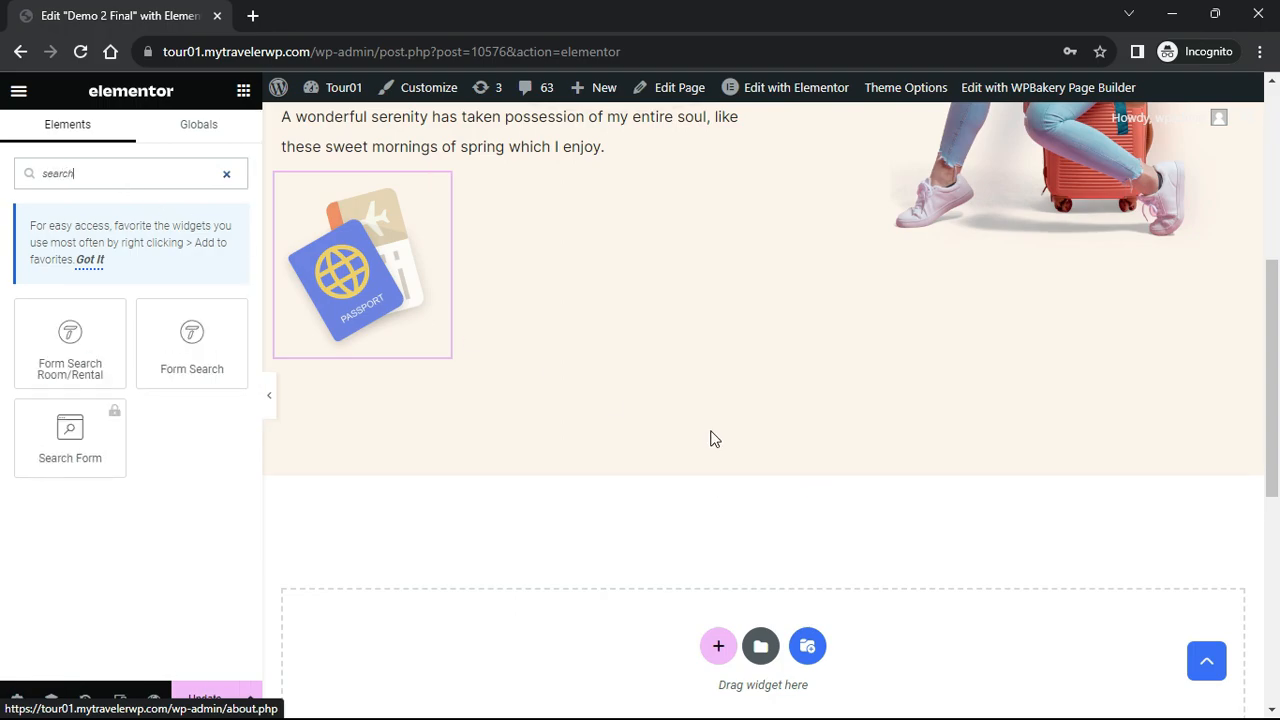
pyautogui.moveTo(192, 340); pyautogui.dragTo(532, 647)
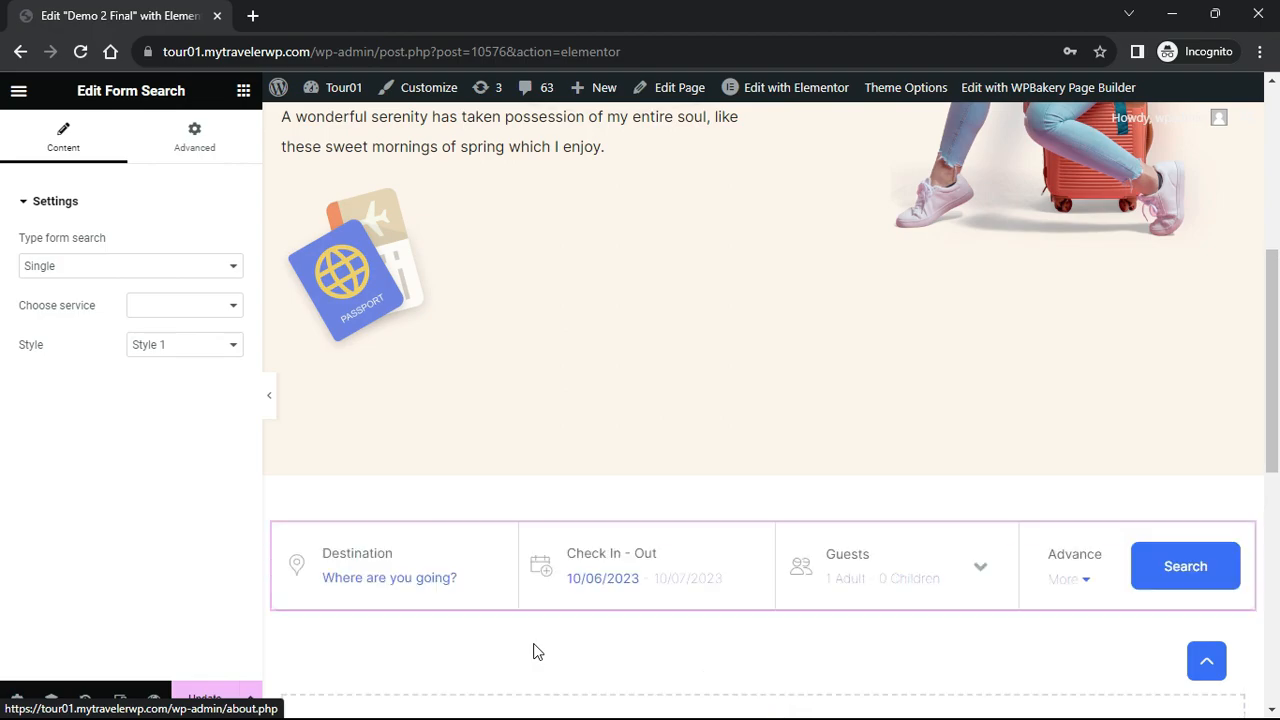
# Set the search form's service to Tour and its style to Style 2
pyautogui.click(230, 312)
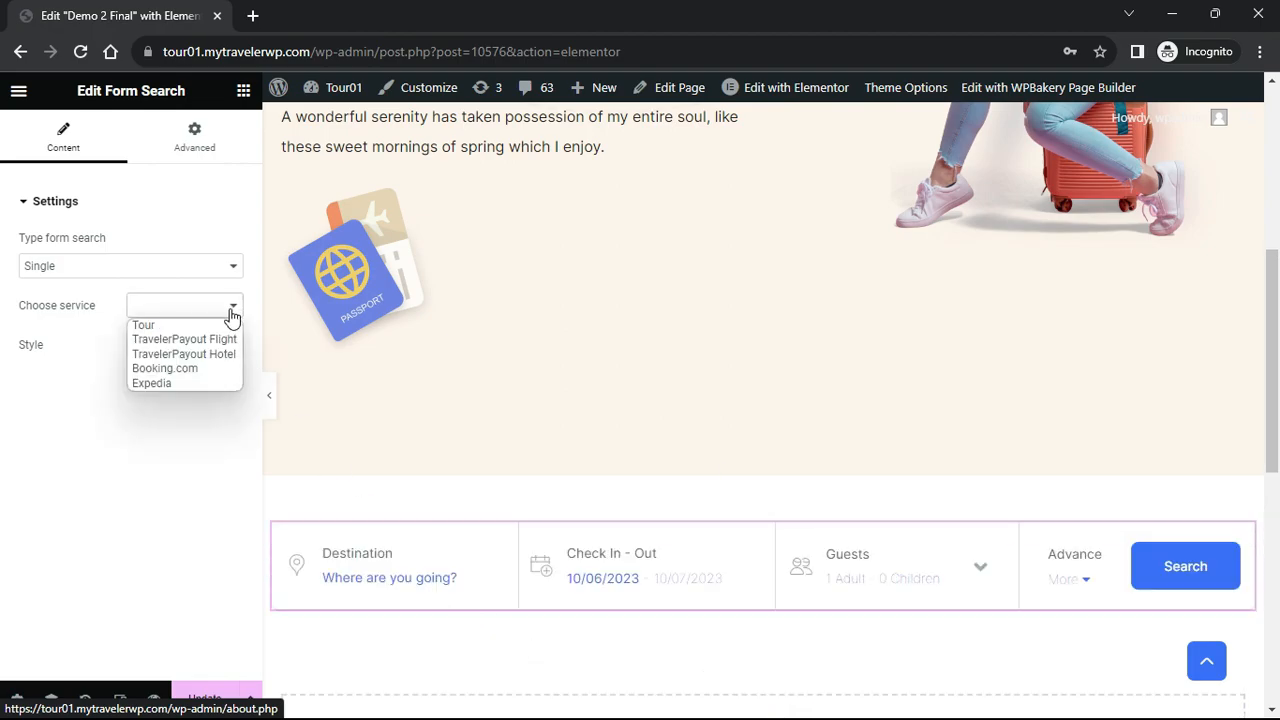
pyautogui.click(174, 326)
pyautogui.click(231, 346)
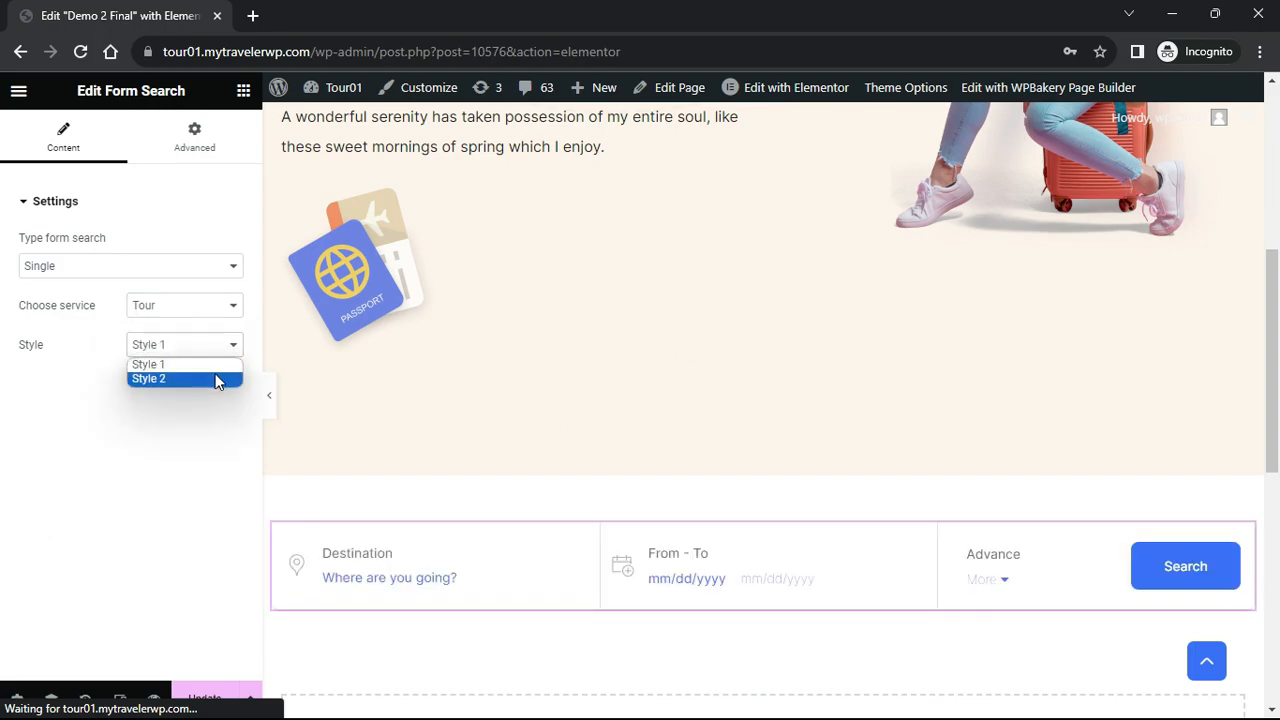
pyautogui.click(155, 378)
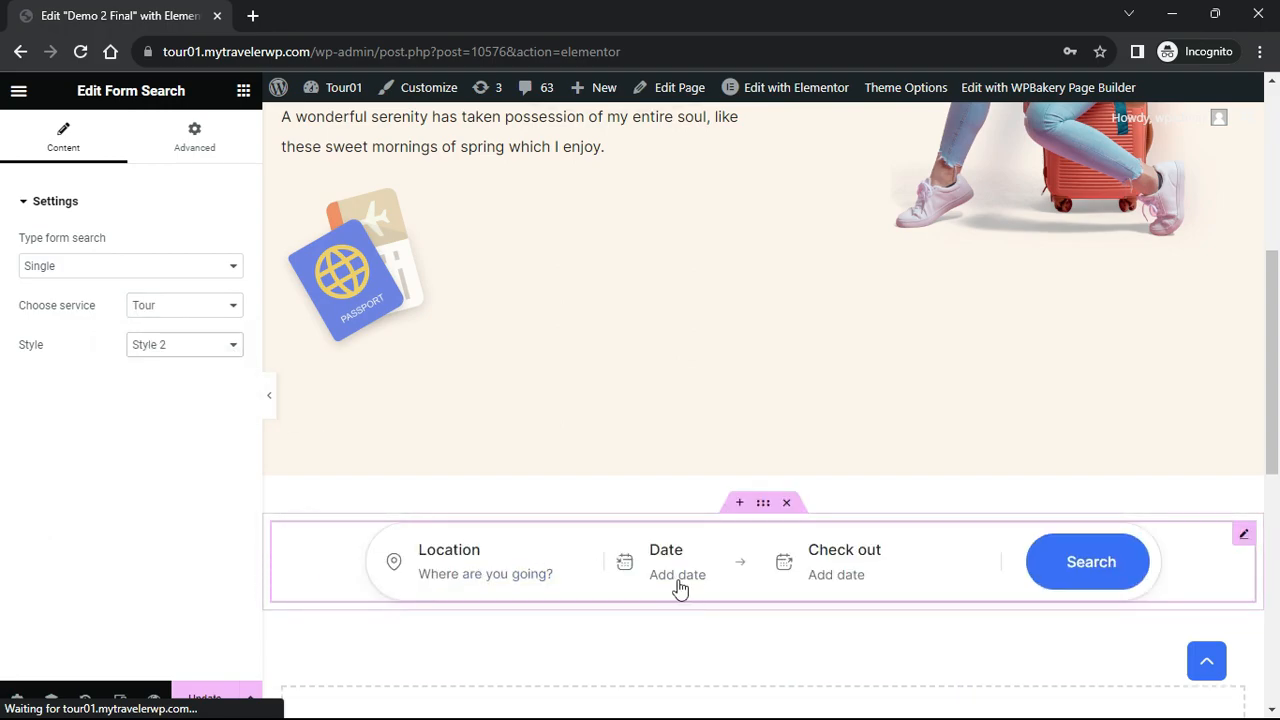
# Set the top margin of the search form's container to -285 px, leaving its other margins at 0
pyautogui.click(764, 508)
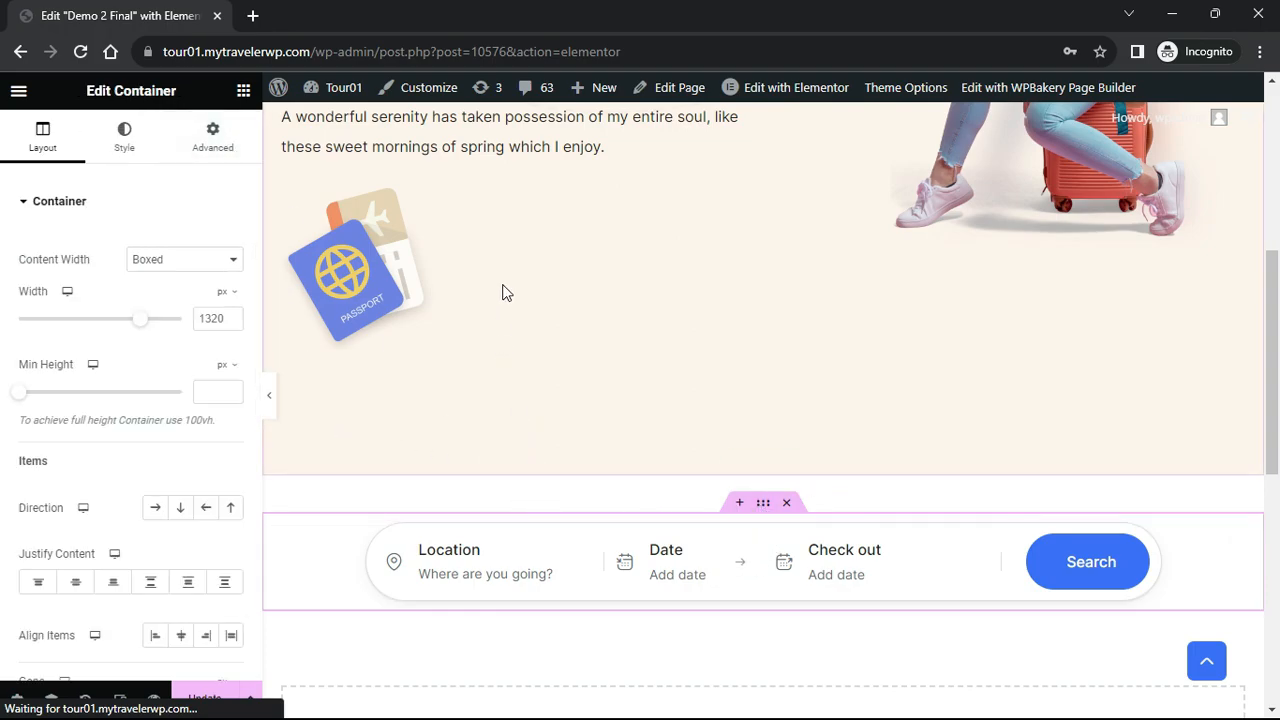
pyautogui.click(221, 139)
pyautogui.click(230, 265)
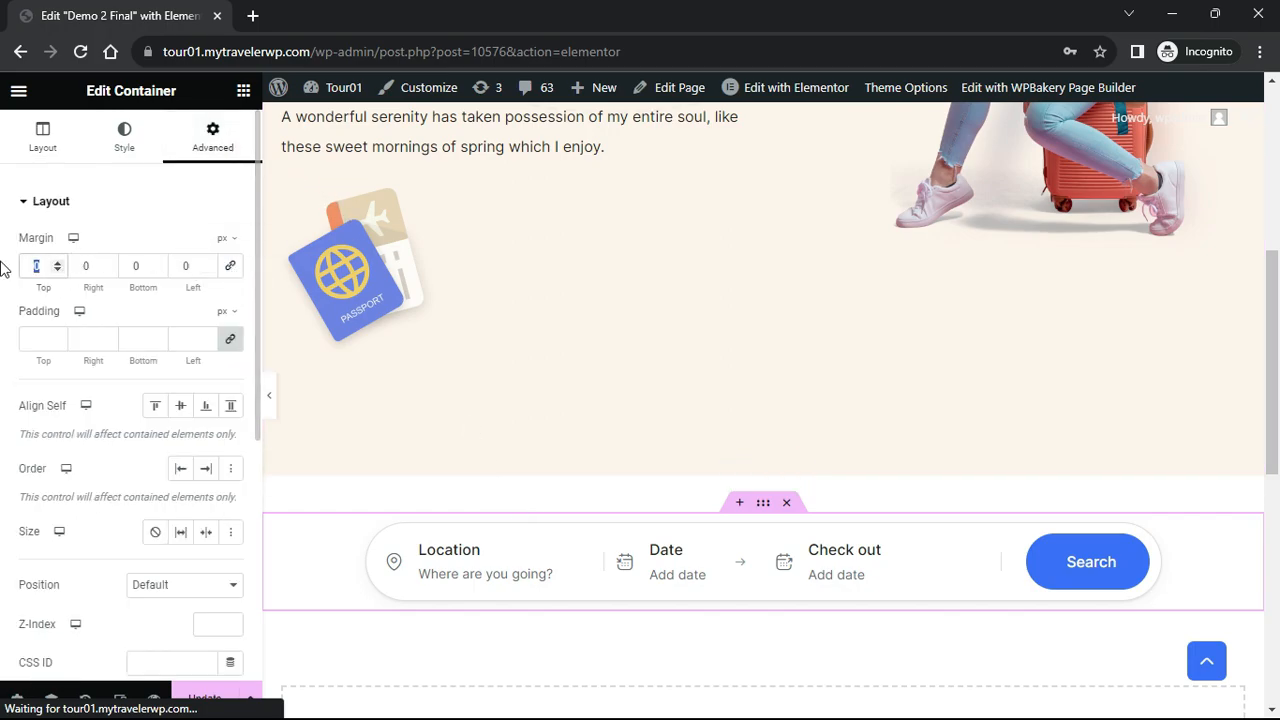
pyautogui.write('-285')
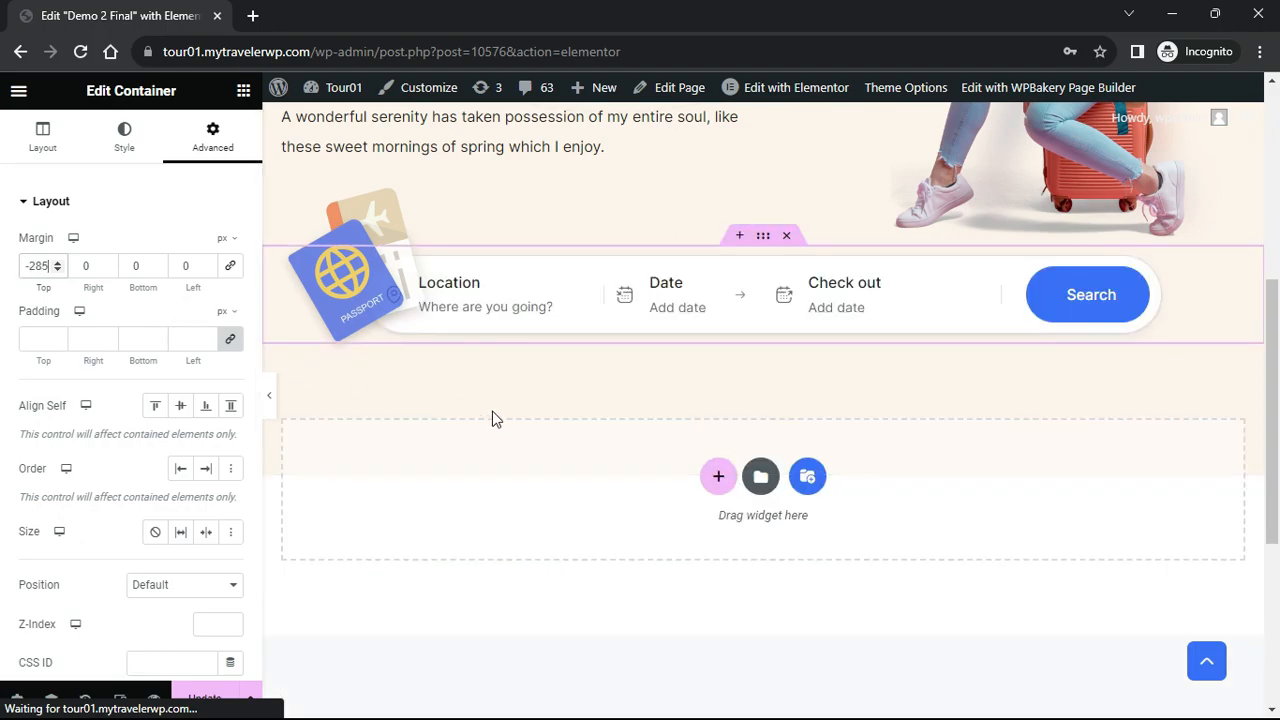
pyautogui.scroll(2, 489, 417)
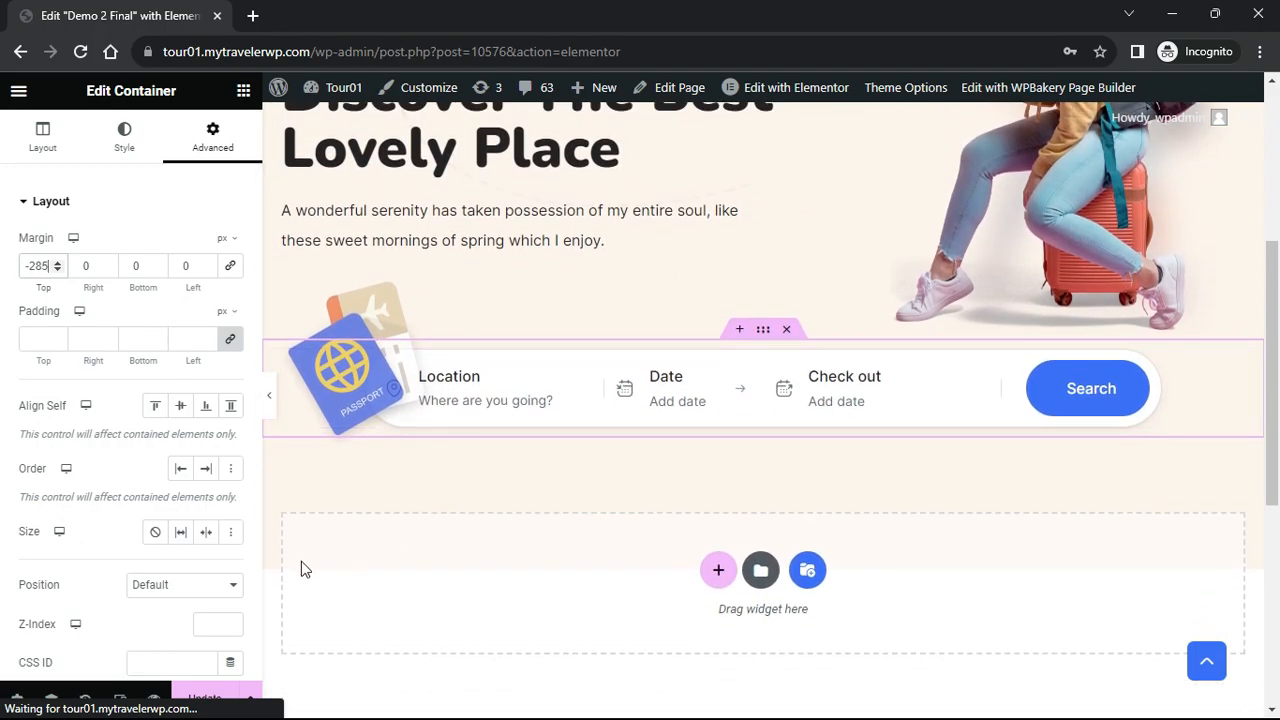
# Unlink the padding values of the search form's container and set its bottom padding to 160 px
pyautogui.click(230, 338)
pyautogui.click(141, 339)
pyautogui.write('160')
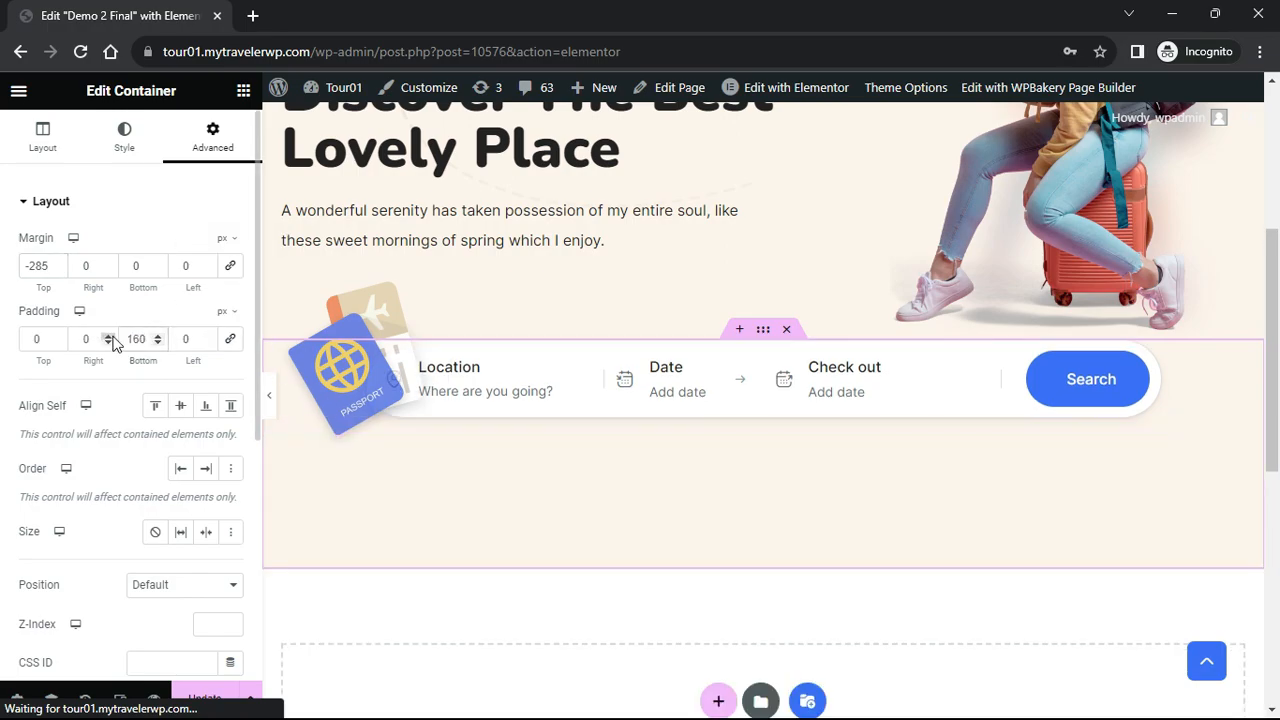
# Examine the hero section and search form with the editor panel collapsed, and check the image animations and layout in the page preview
pyautogui.click(269, 400)
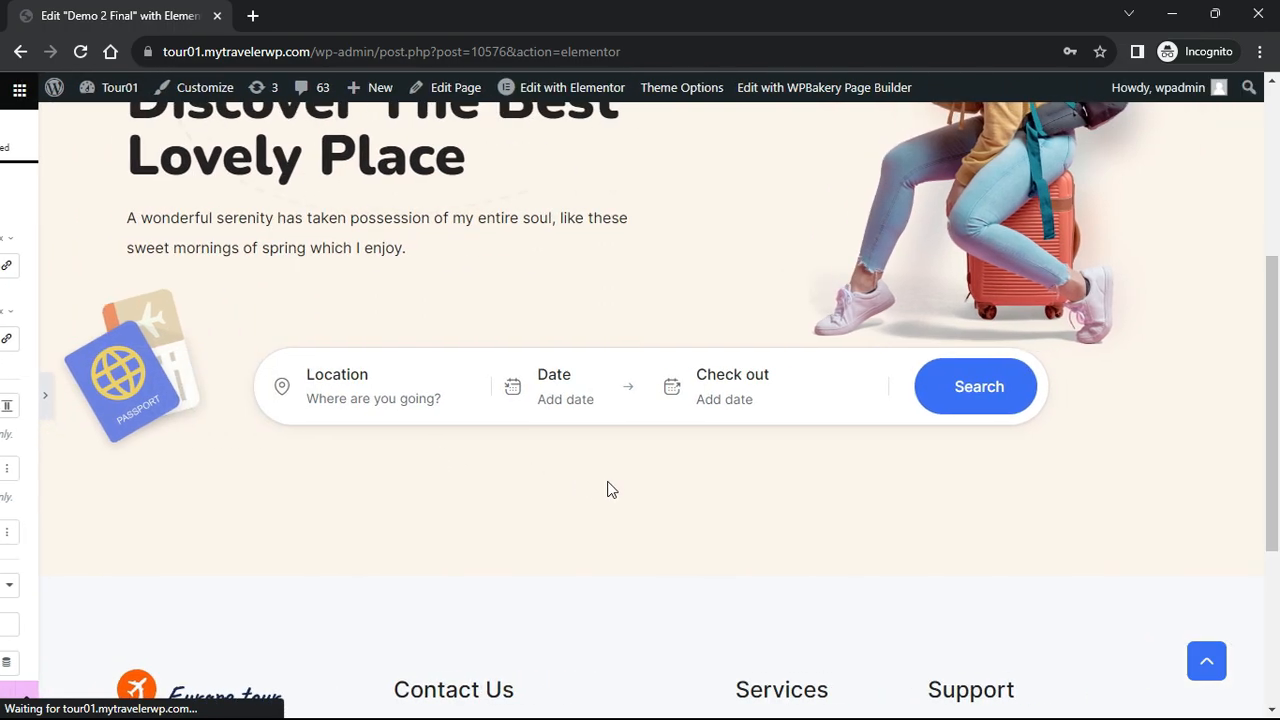
pyautogui.scroll(2, 715, 530)
pyautogui.scroll(-2, 722, 555)
pyautogui.scroll(4, 722, 560)
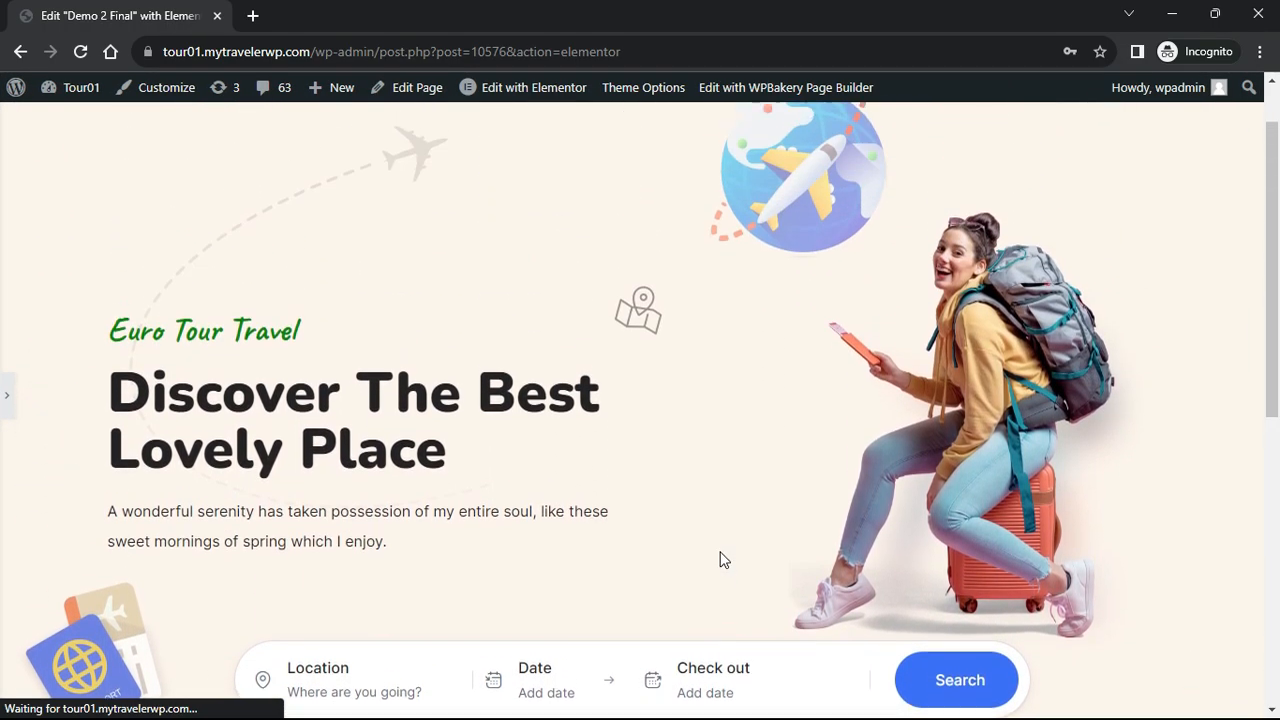
pyautogui.click(7, 395)
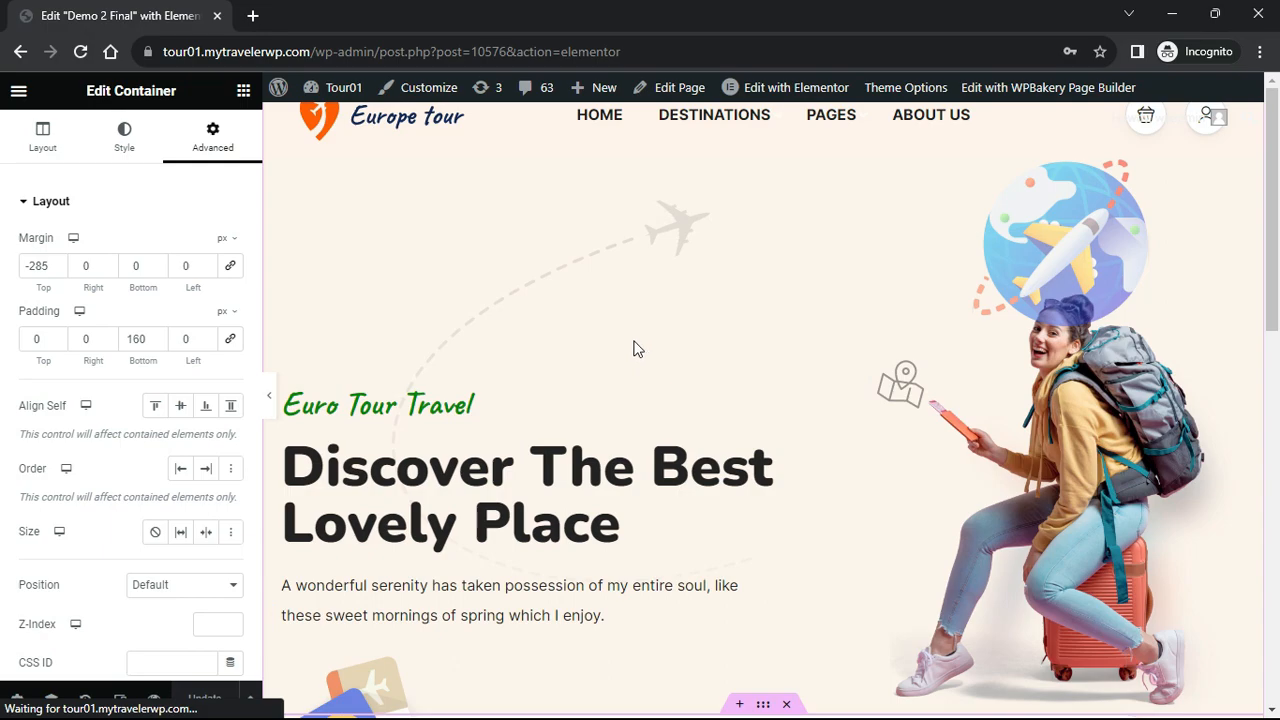
pyautogui.click(153, 703)
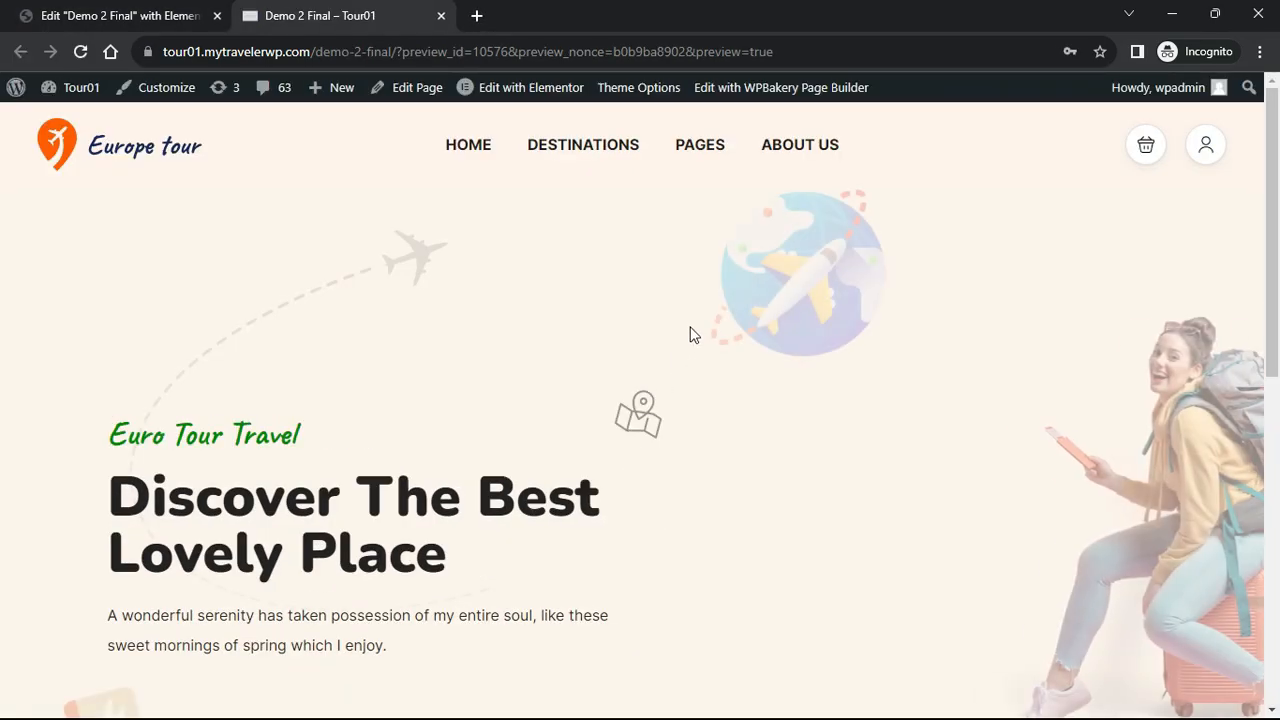
pyautogui.scroll(-2, 1, 320)
pyautogui.moveTo(1278, 314); pyautogui.dragTo(1272, 200)
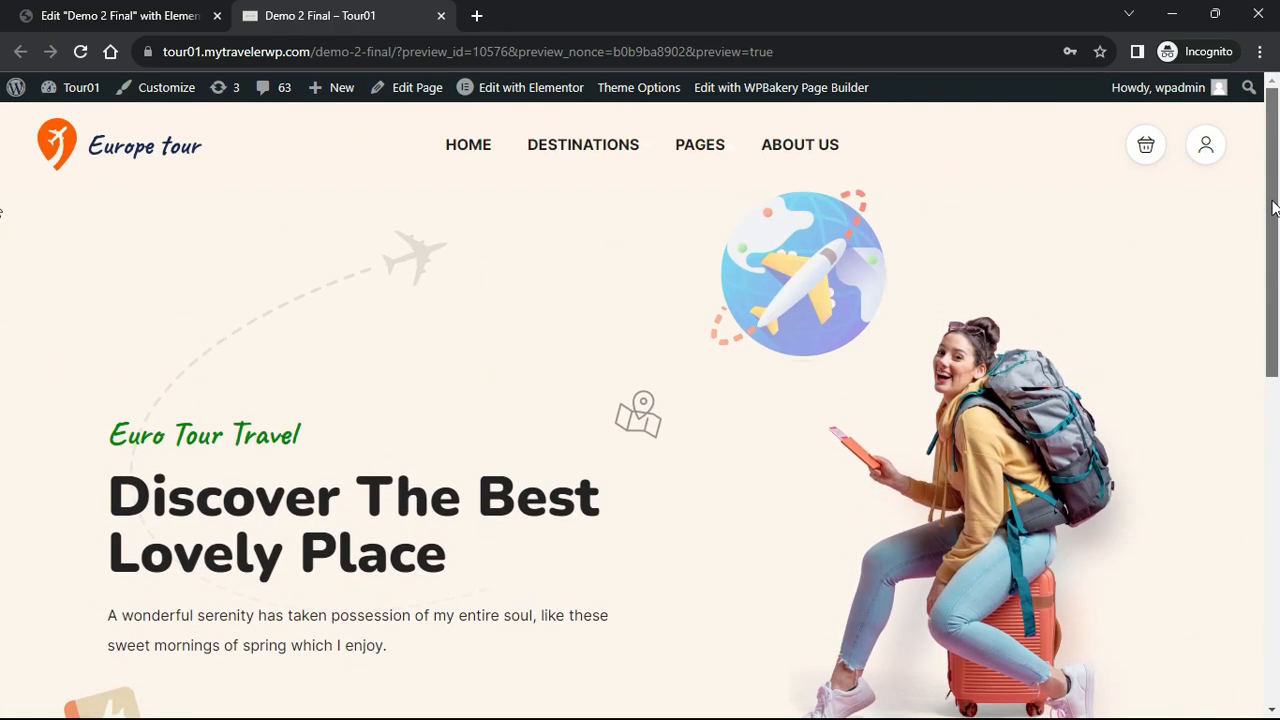
pyautogui.scroll(-4, 1, 420)
pyautogui.scroll(4, 1, 357)
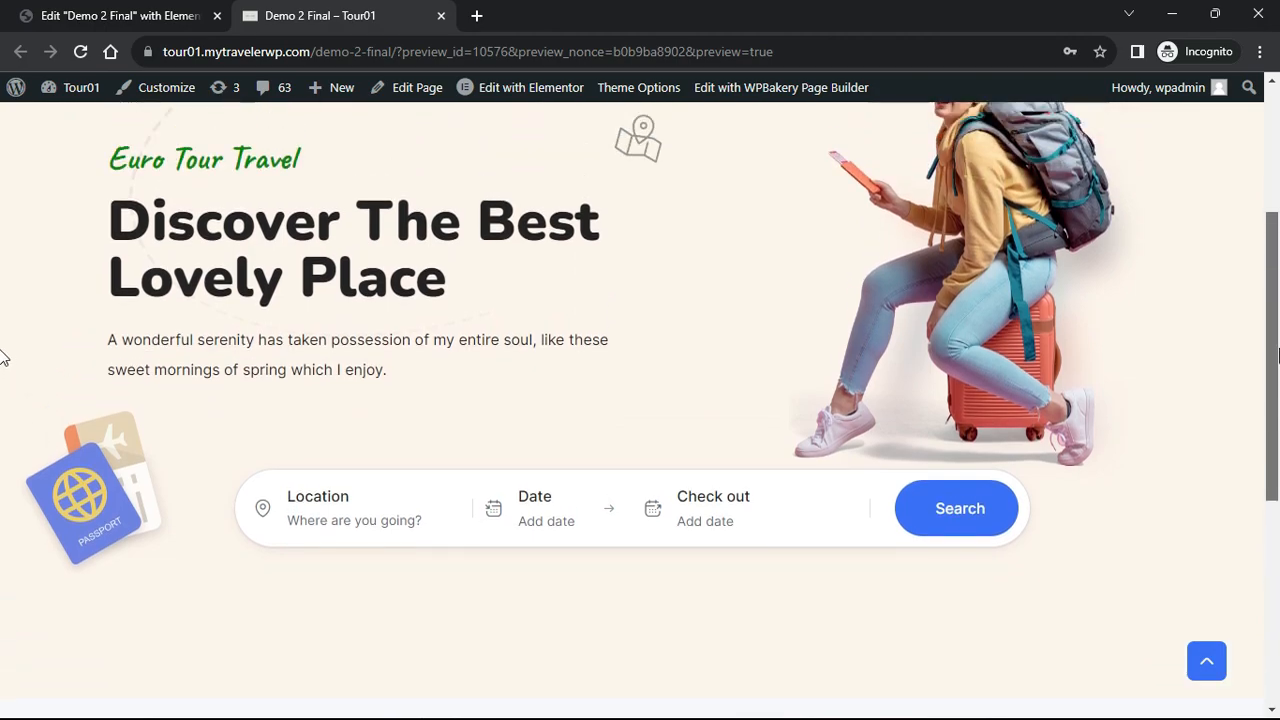
# Return to the editor and add a centered heading reading "Top Destinations" in the empty area below the hero section
pyautogui.click(142, 22)
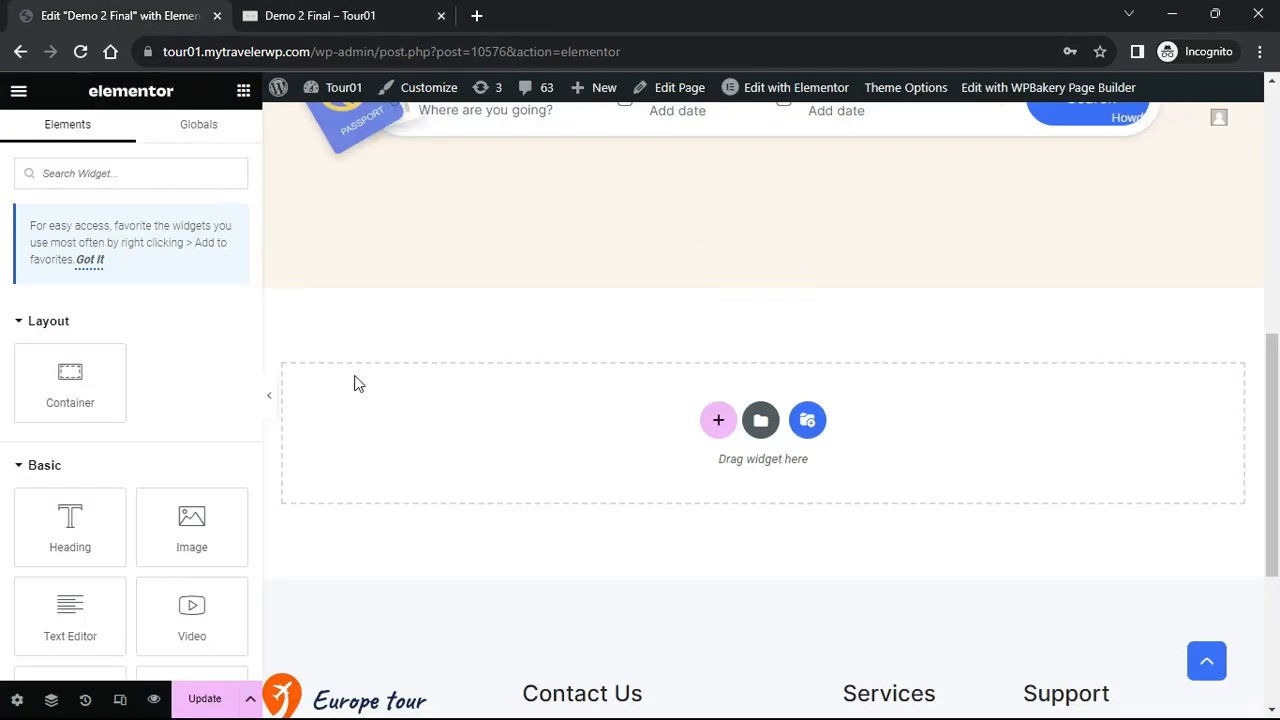
pyautogui.scroll(-1, 355, 386)
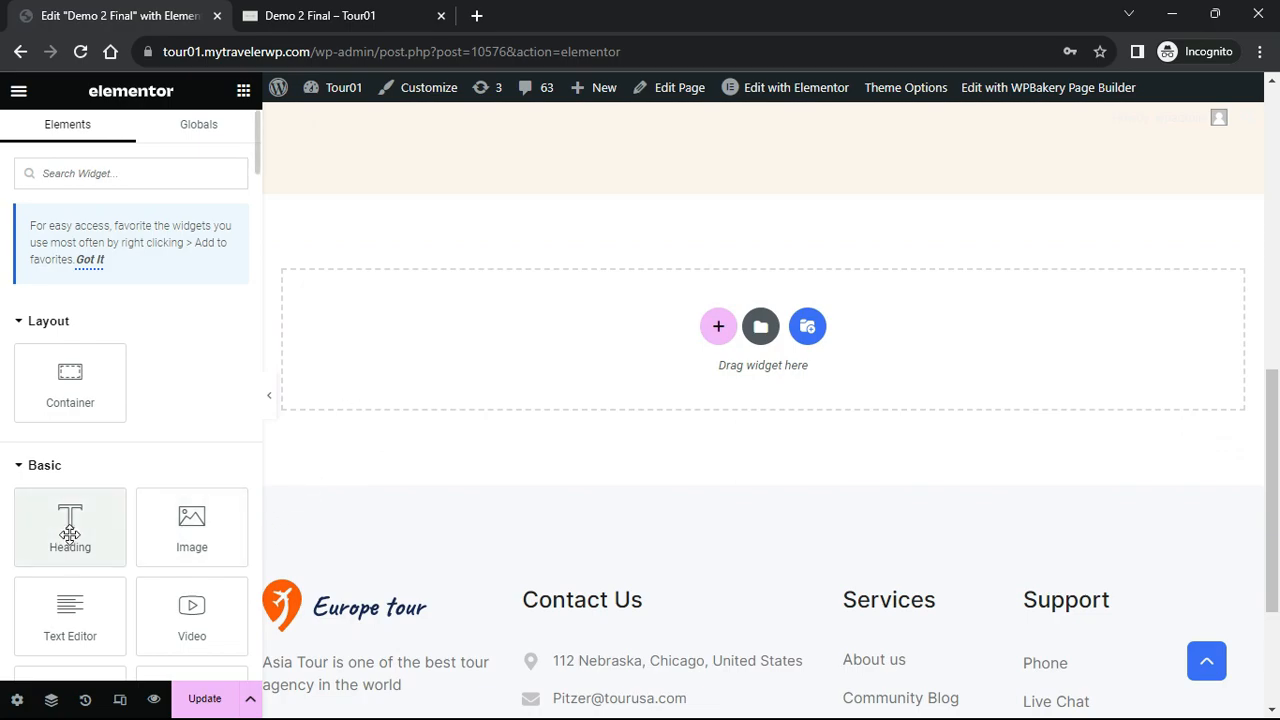
pyautogui.moveTo(68, 522); pyautogui.dragTo(526, 283)
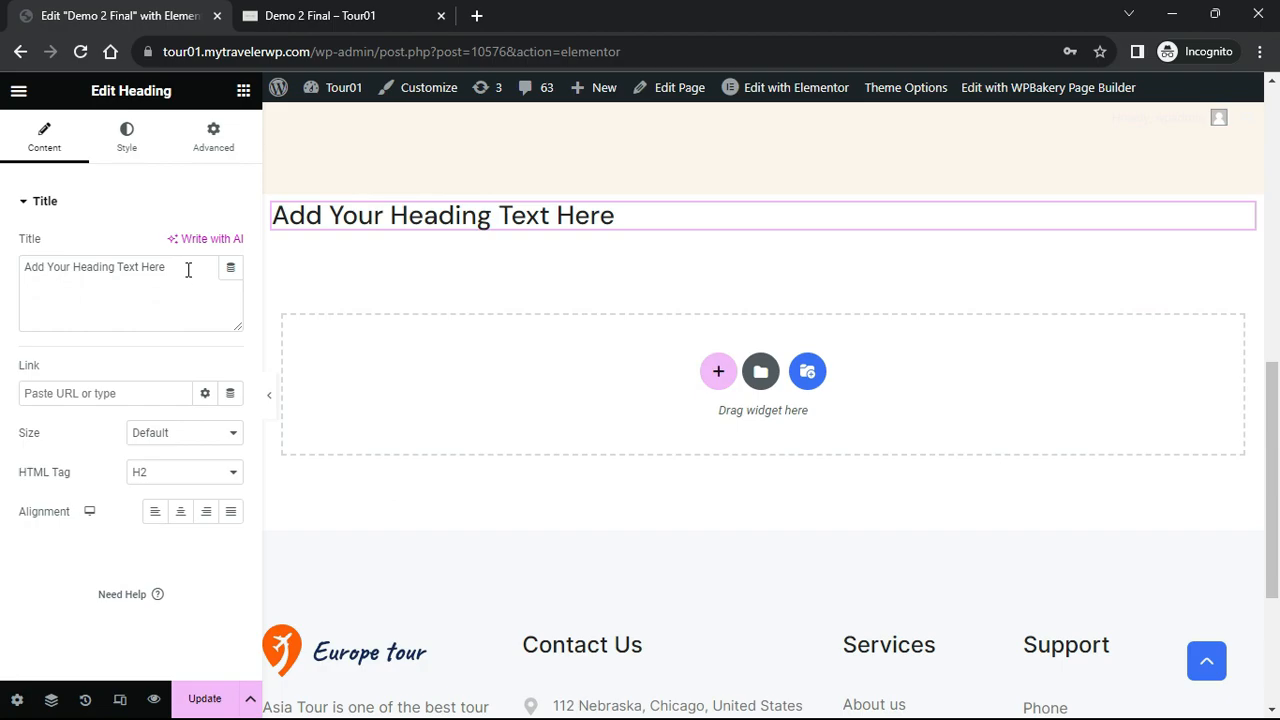
pyautogui.moveTo(188, 270); pyautogui.dragTo(12, 268)
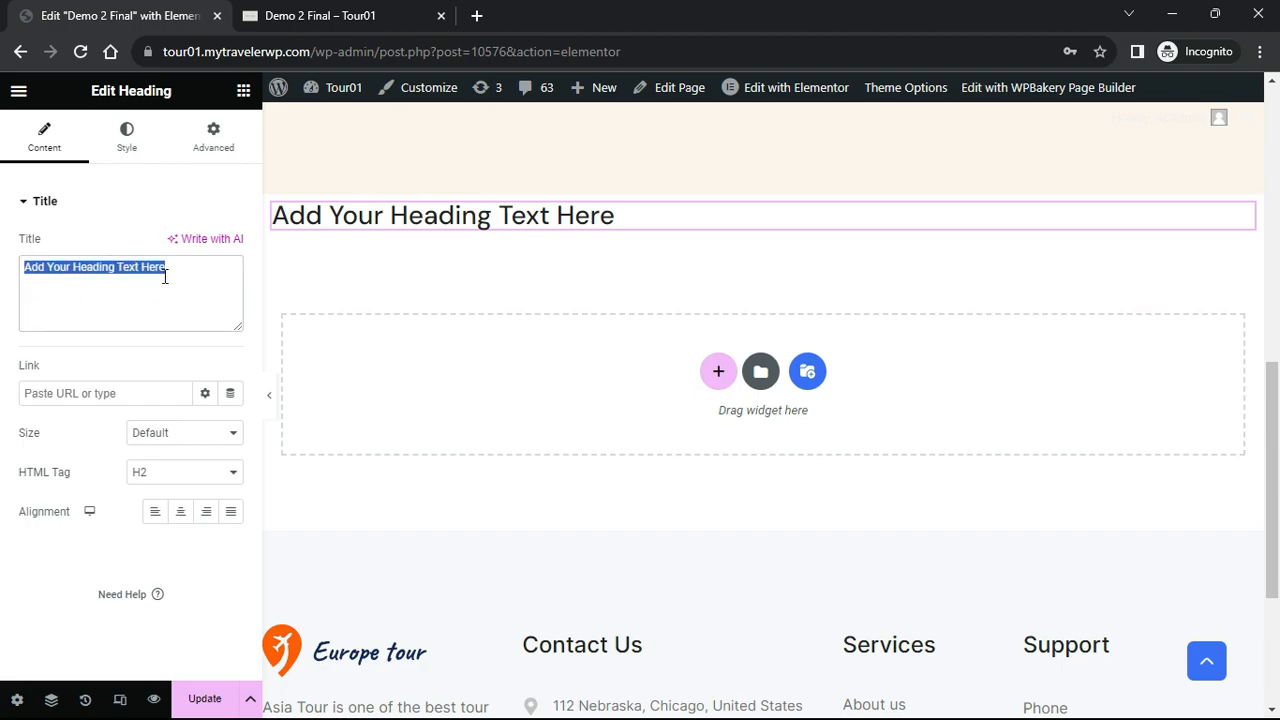
pyautogui.write('Top Destinations')
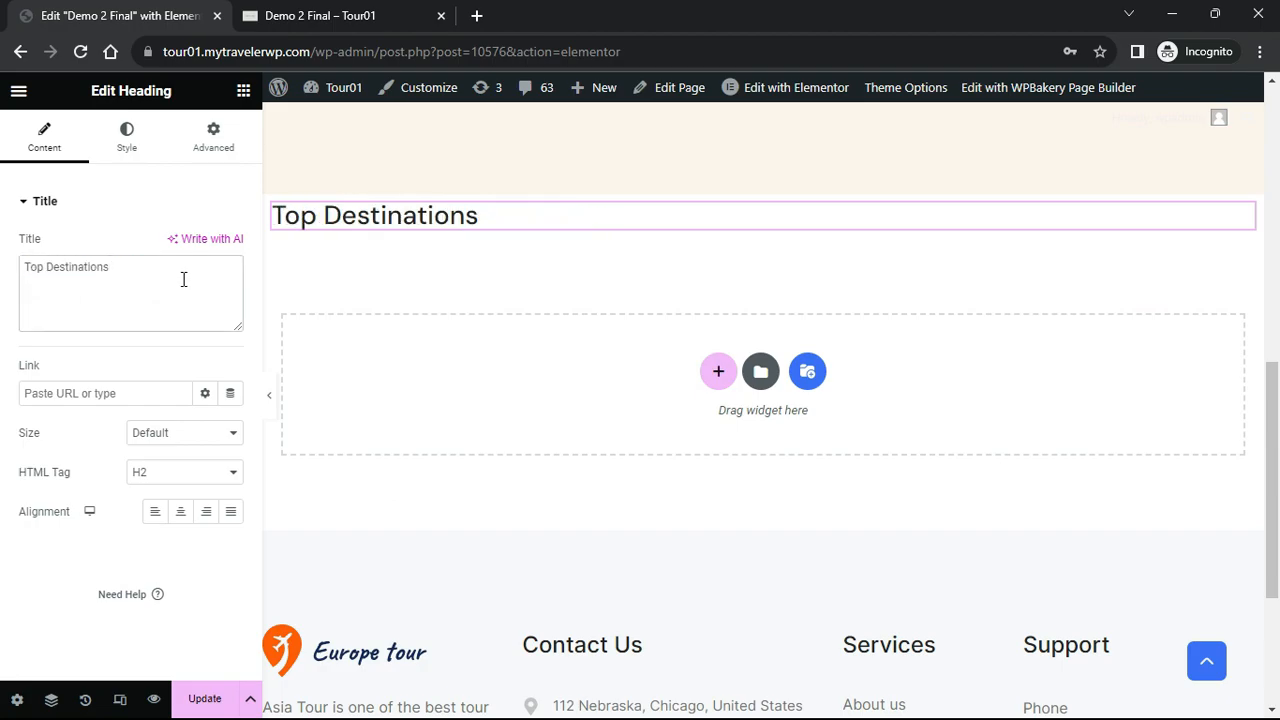
pyautogui.click(181, 512)
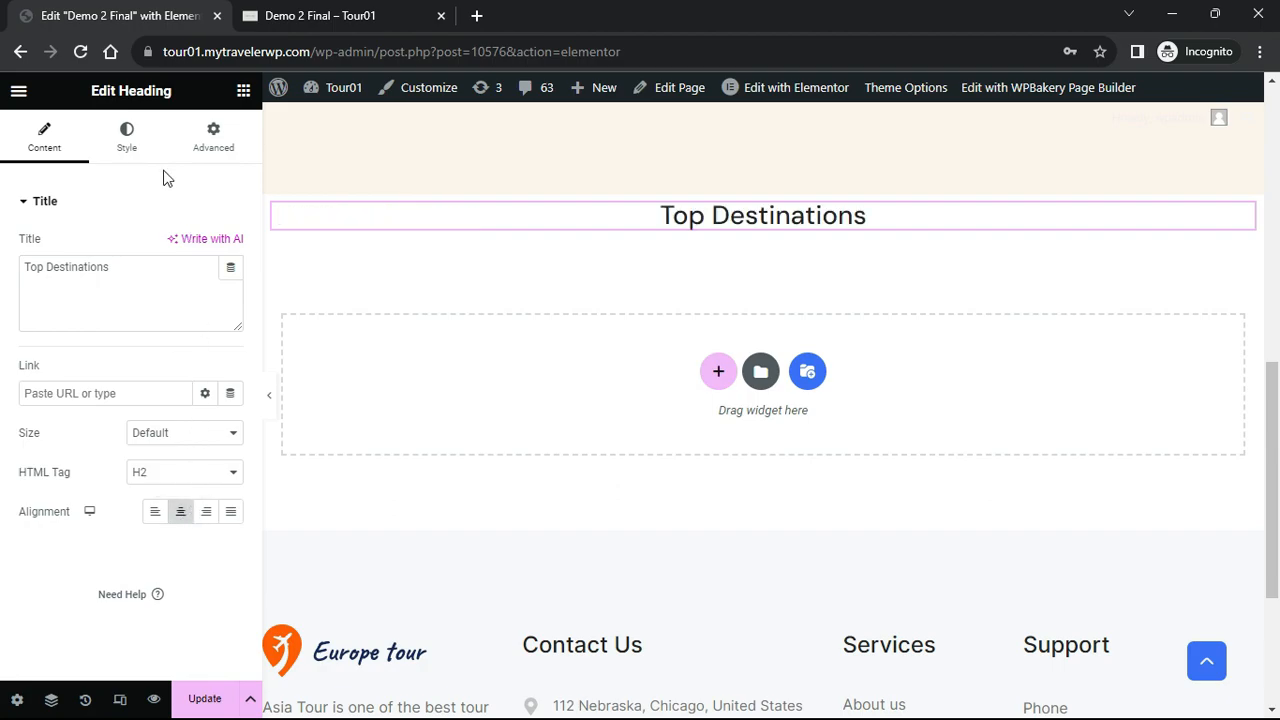
# Set the "Top Destinations" heading's text color to dark blue #02026B
pyautogui.click(130, 140)
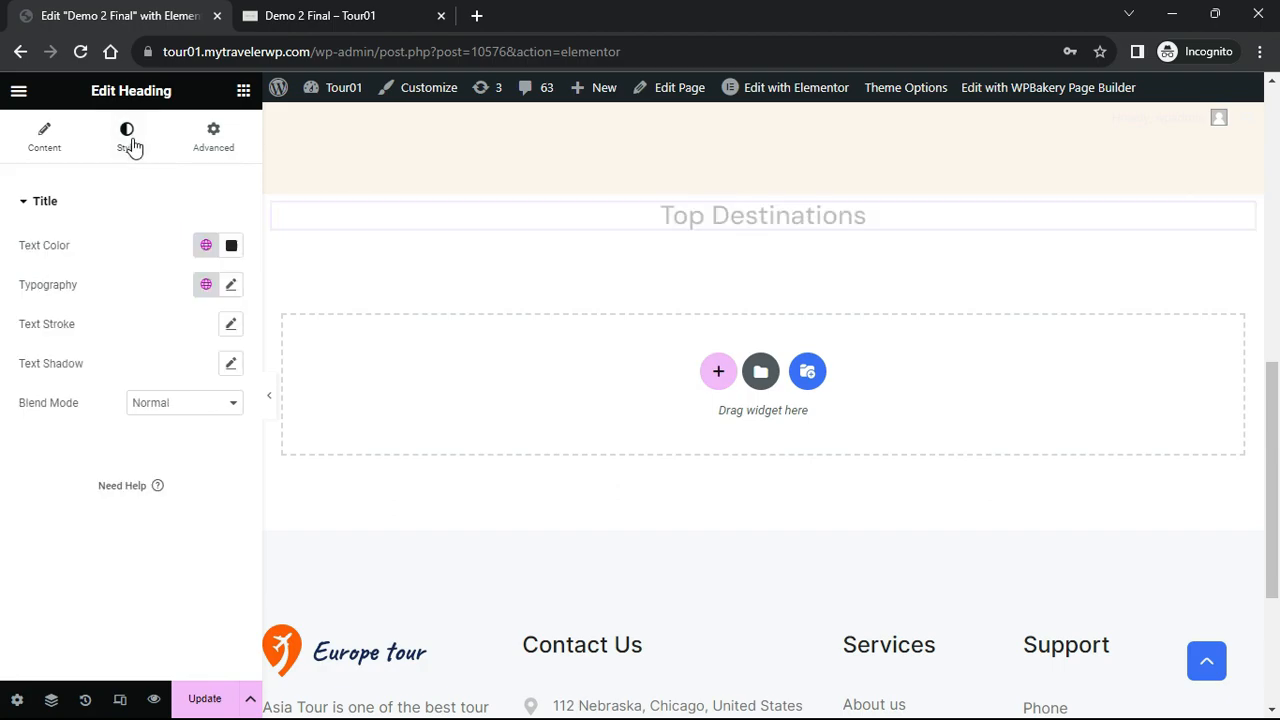
pyautogui.click(231, 245)
pyautogui.moveTo(296, 388); pyautogui.dragTo(334, 402)
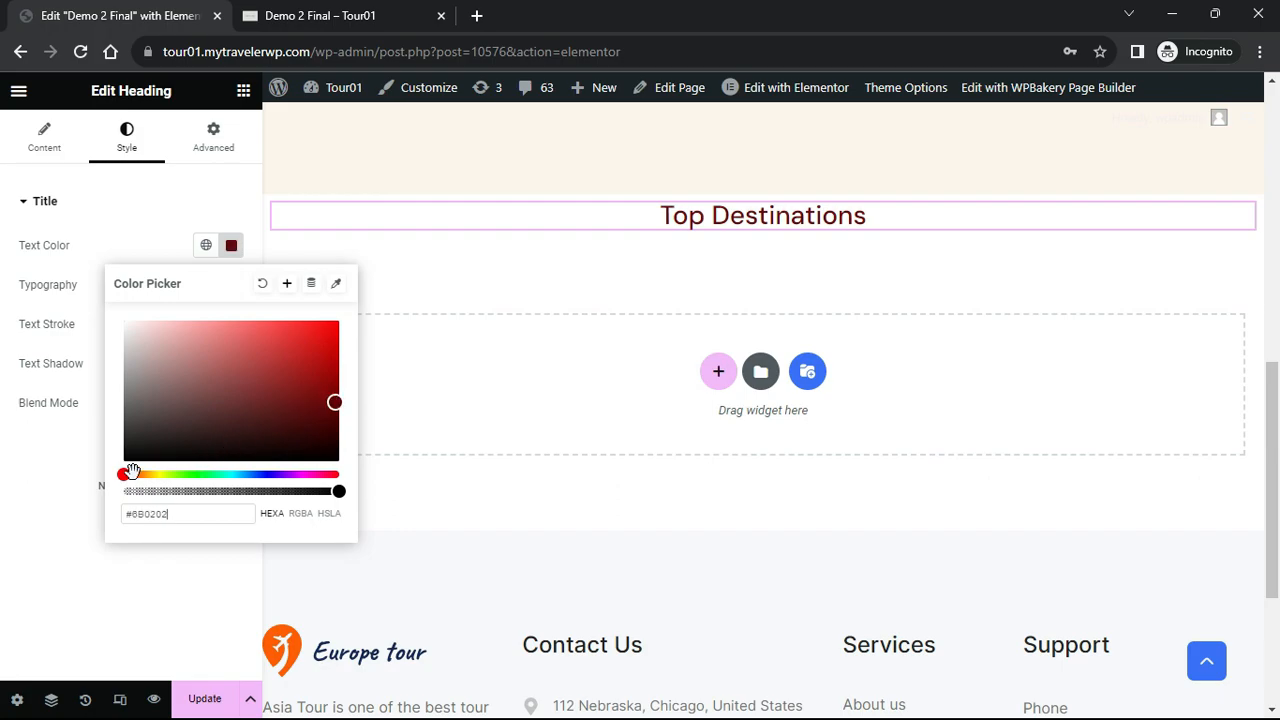
pyautogui.moveTo(127, 474); pyautogui.dragTo(267, 477)
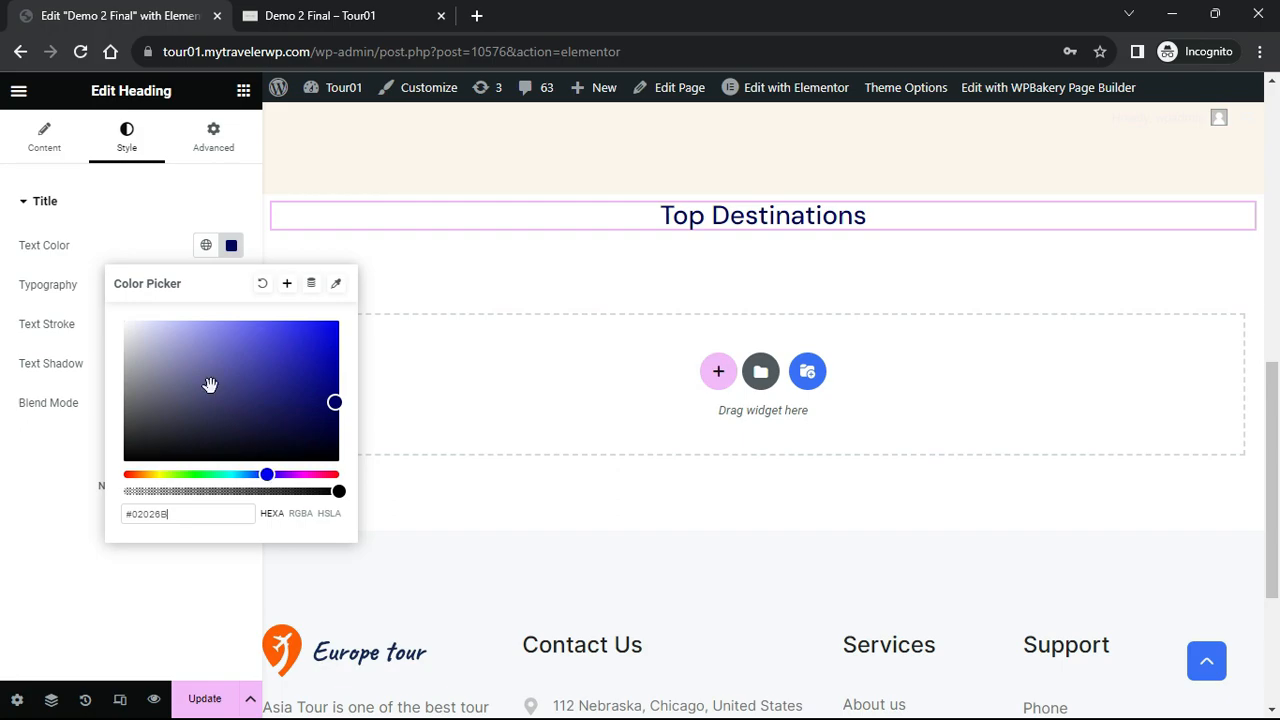
pyautogui.click(50, 288)
# Set the "Top Destinations" heading's typography to Nunito, 48 px, weight 900 (Black)
pyautogui.click(231, 286)
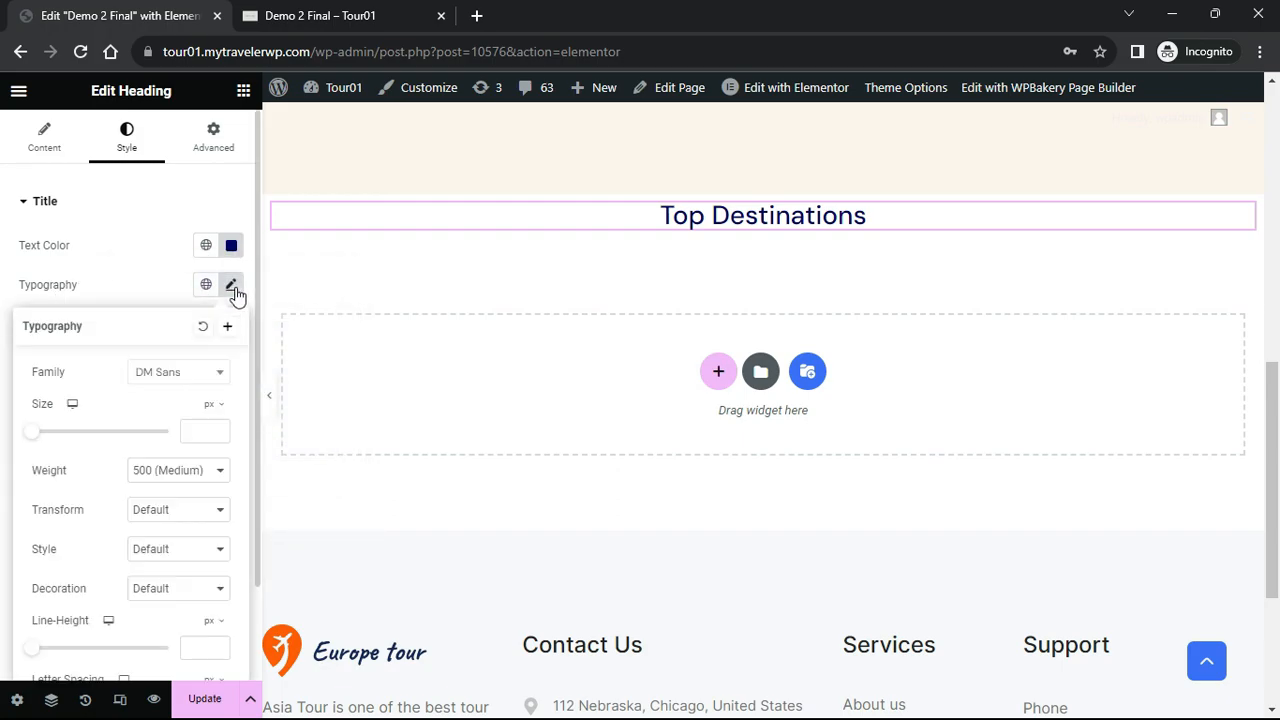
pyautogui.click(204, 374)
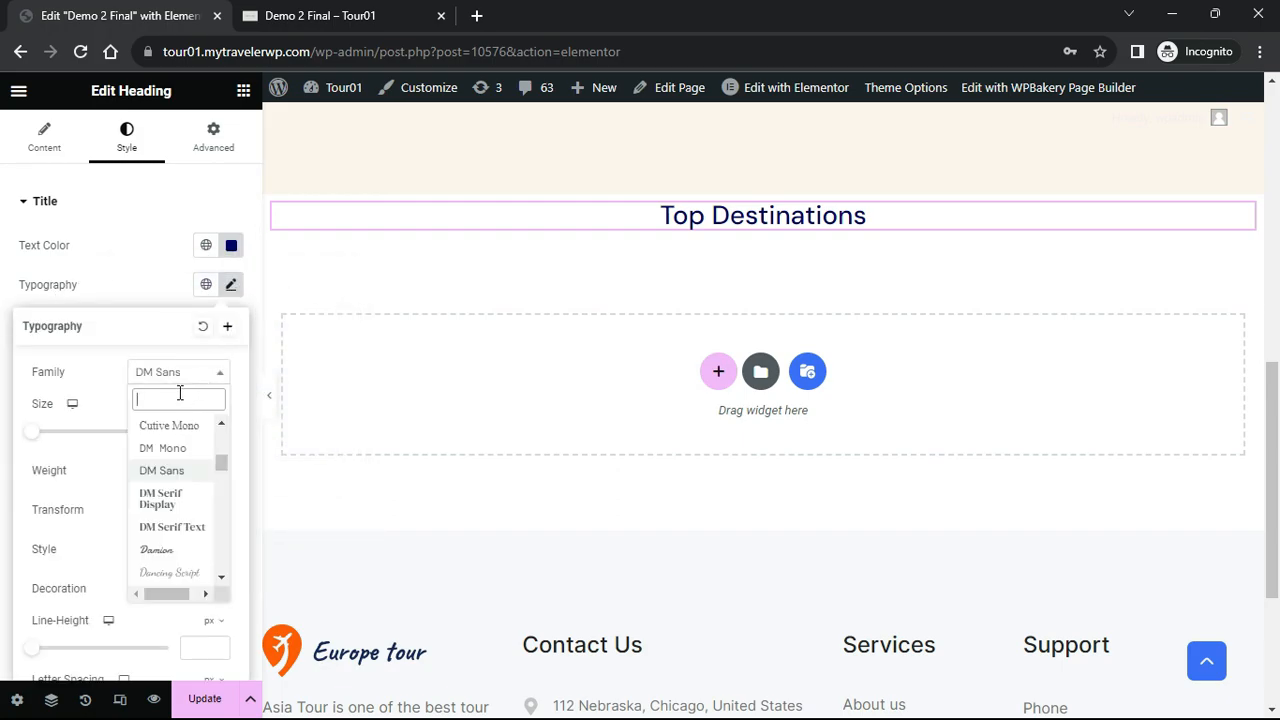
pyautogui.write('Nunito')
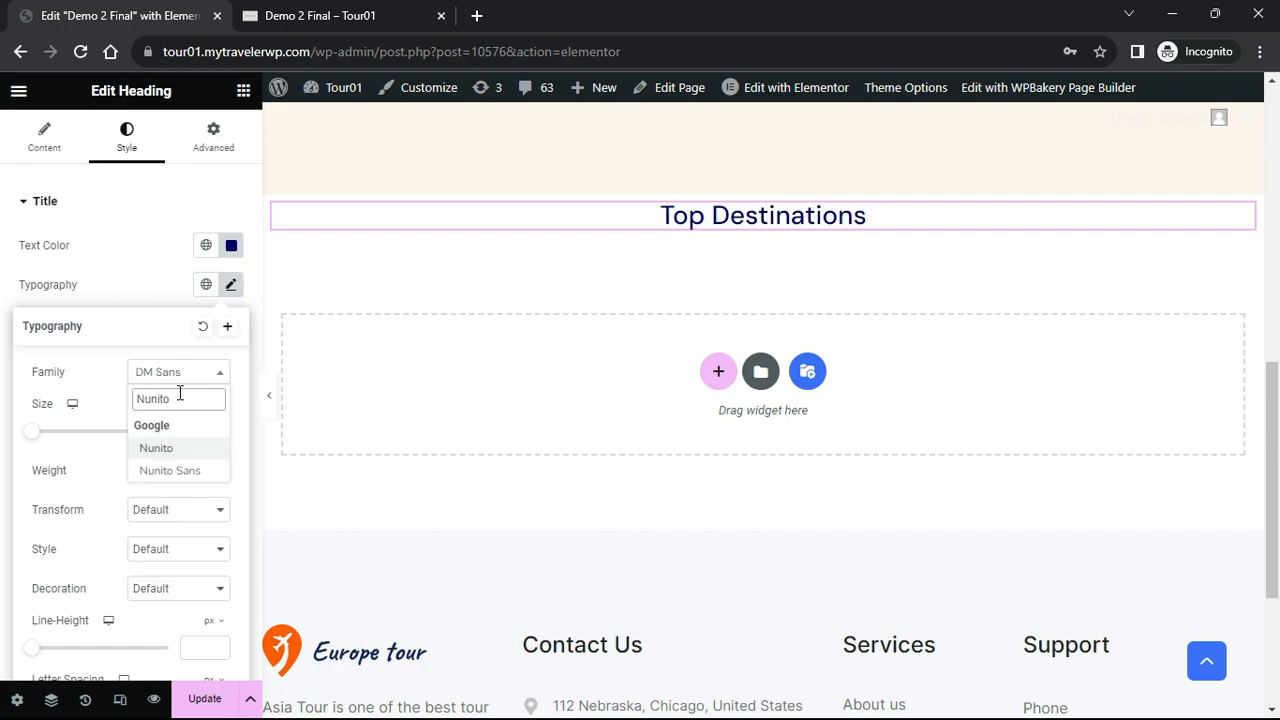
pyautogui.click(168, 450)
pyautogui.click(196, 432)
pyautogui.write('40')
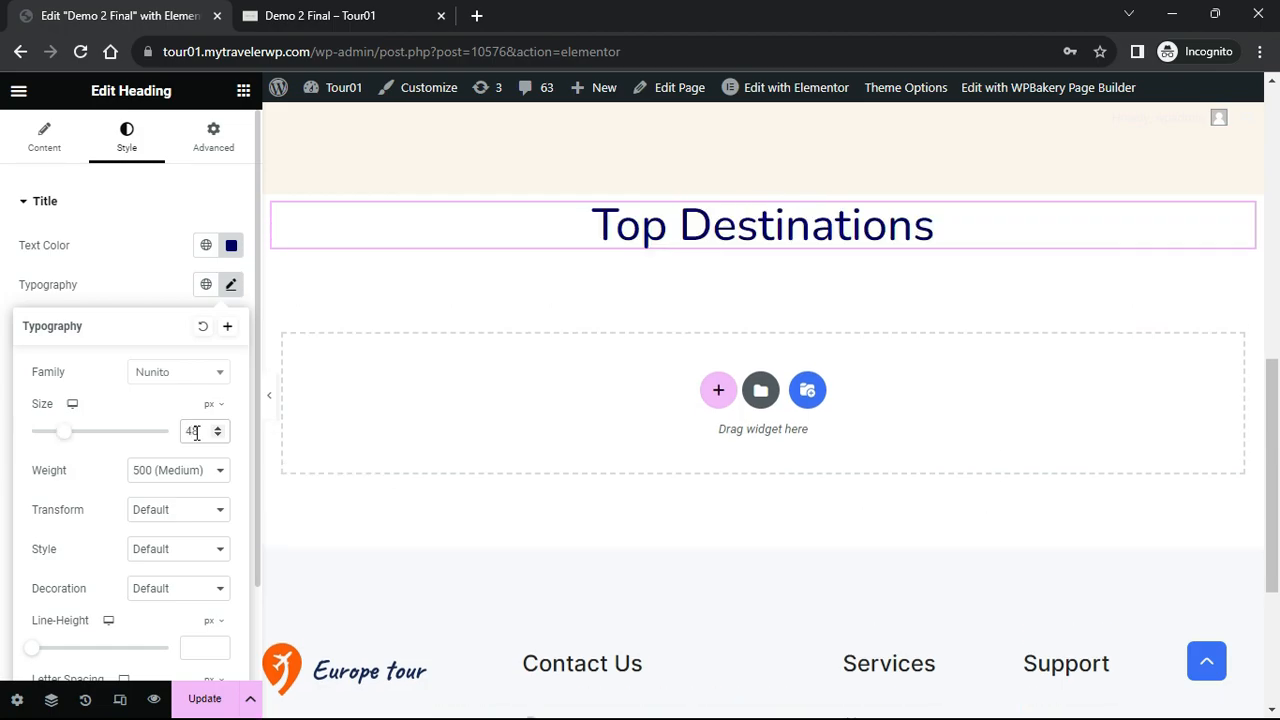
pyautogui.click(155, 470)
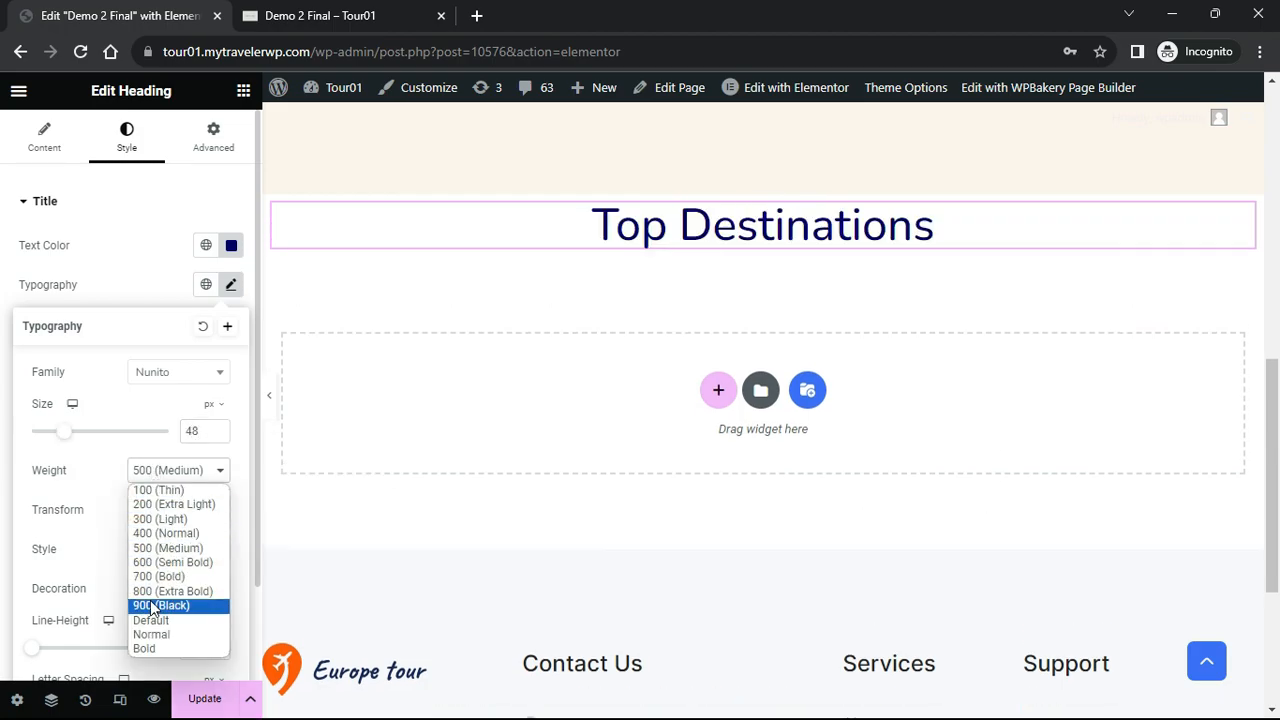
pyautogui.click(160, 603)
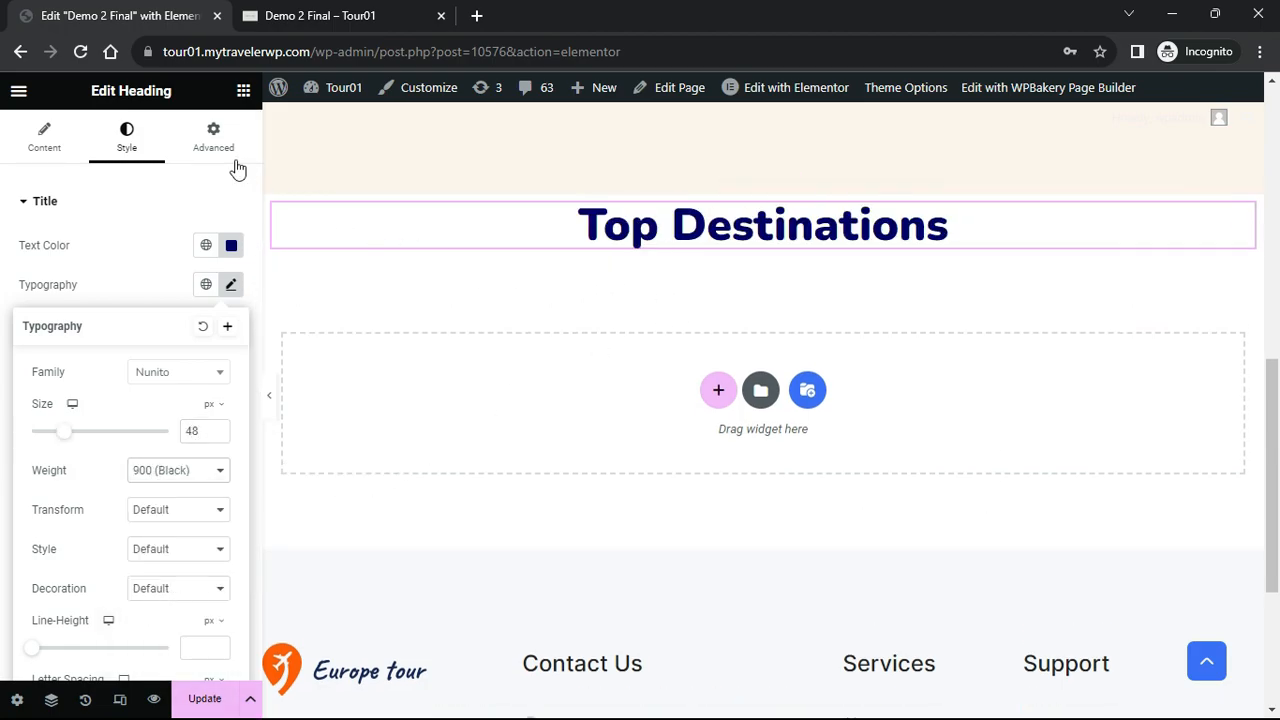
# Add a centered heading below "Top Destinations" reading "Sost Brilliant reasons Entrada should be your one-stop-shop!"
pyautogui.click(243, 91)
pyautogui.moveTo(85, 497); pyautogui.dragTo(686, 245)
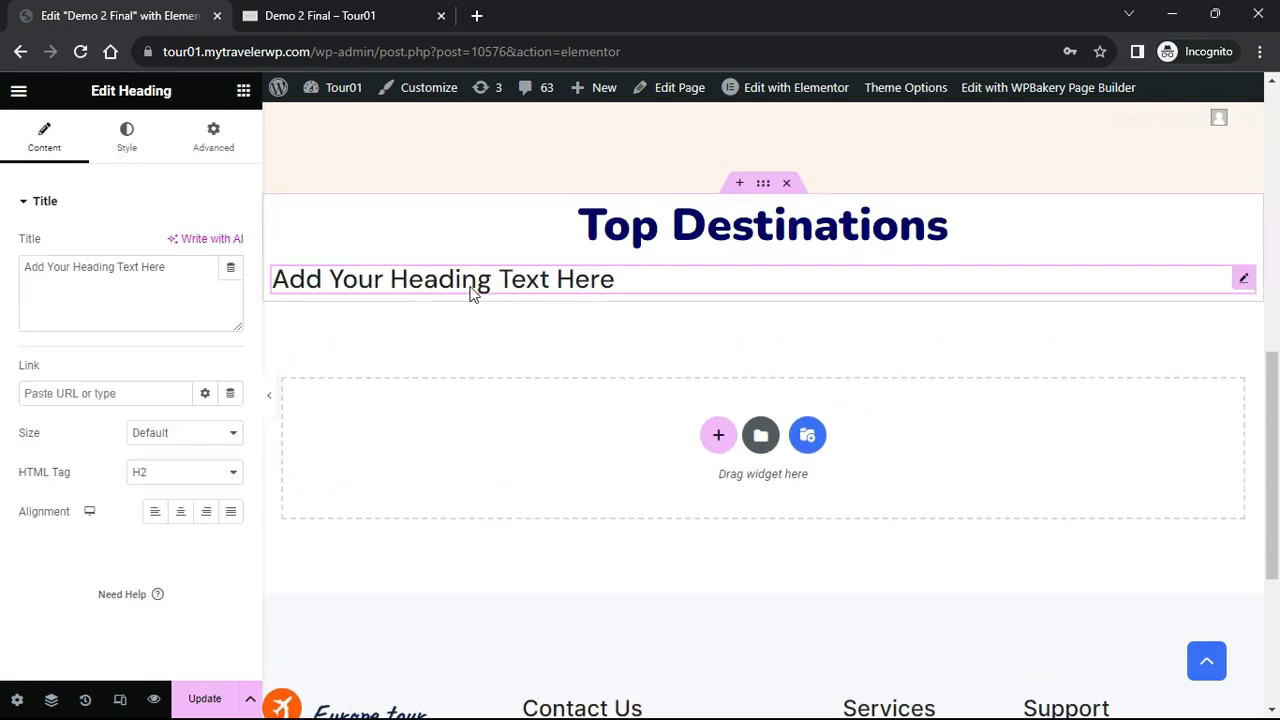
pyautogui.moveTo(168, 267); pyautogui.dragTo(13, 270)
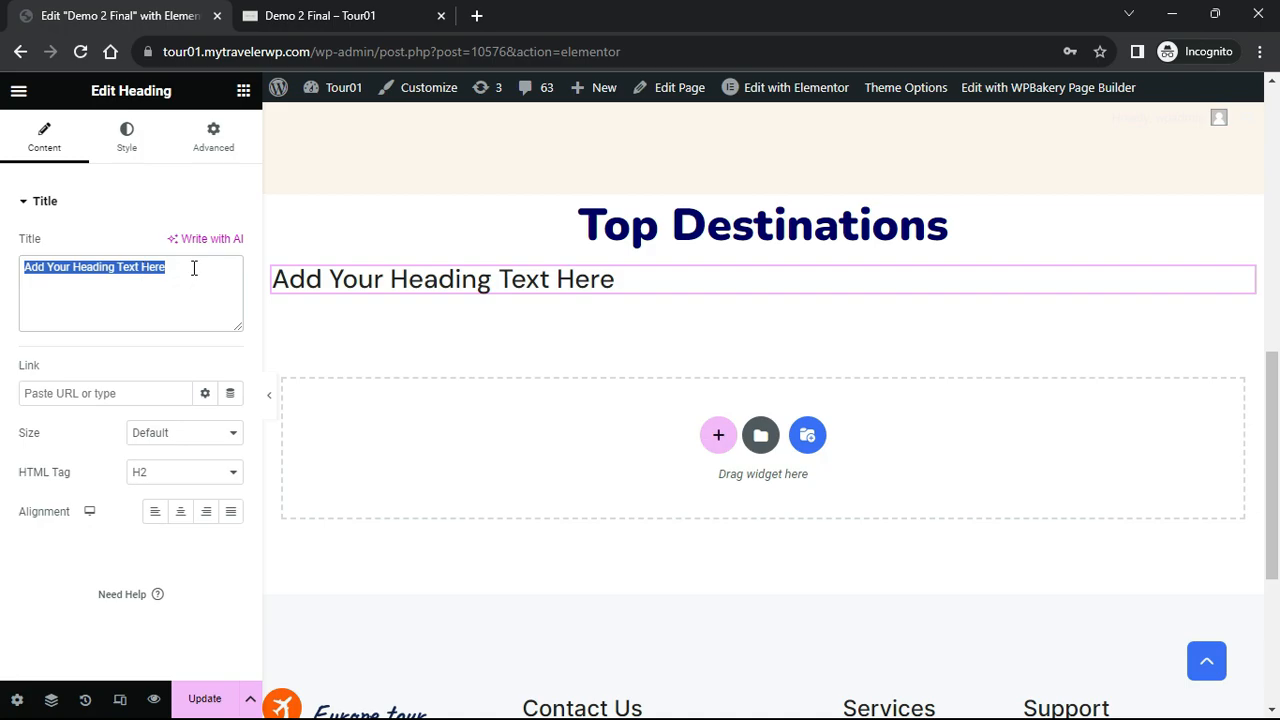
pyautogui.write('Sost Brilliant reasons Entrada should be your one-stop-shop!')
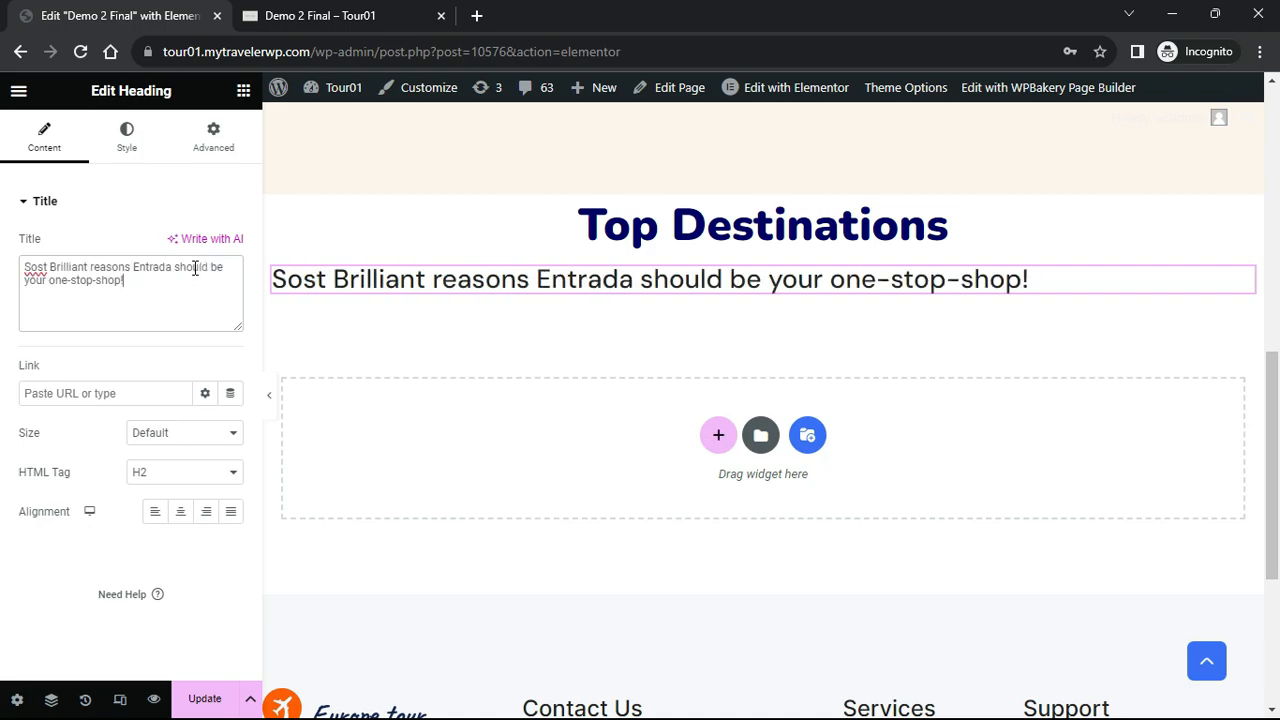
pyautogui.click(177, 513)
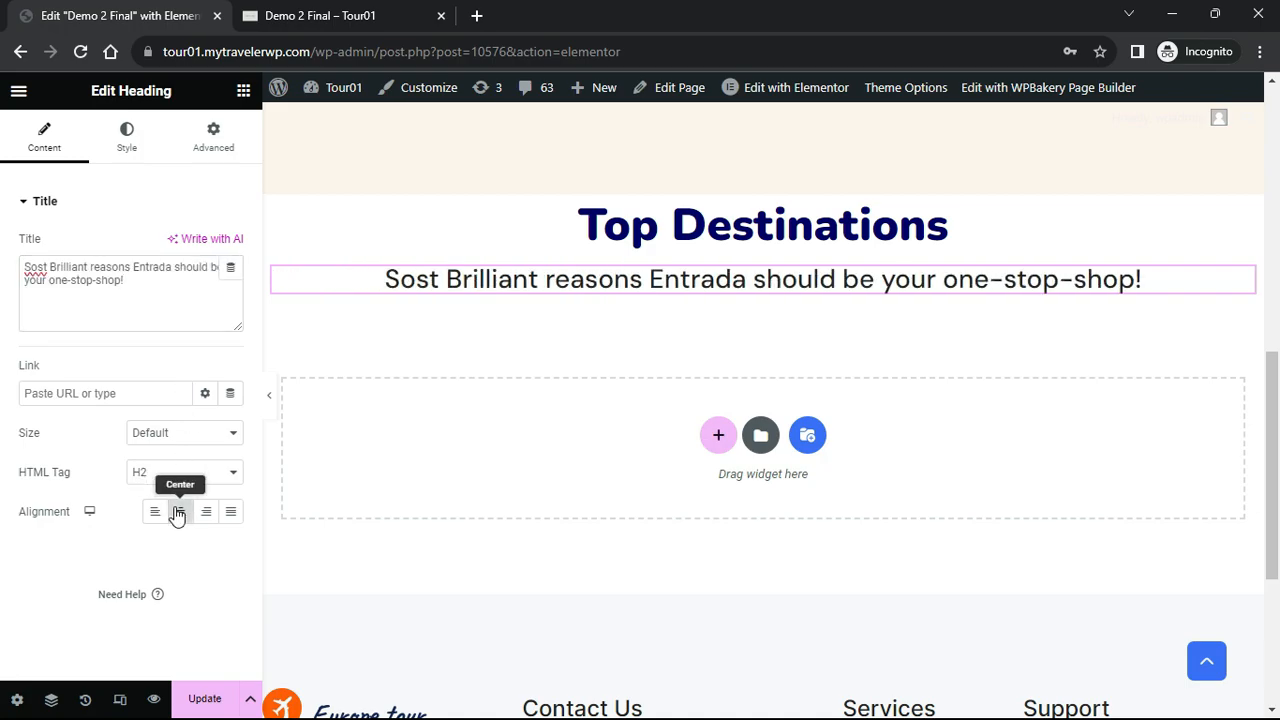
# Set the typography of the heading below "Top Destinations" to the Inter font at 16 px
pyautogui.click(123, 138)
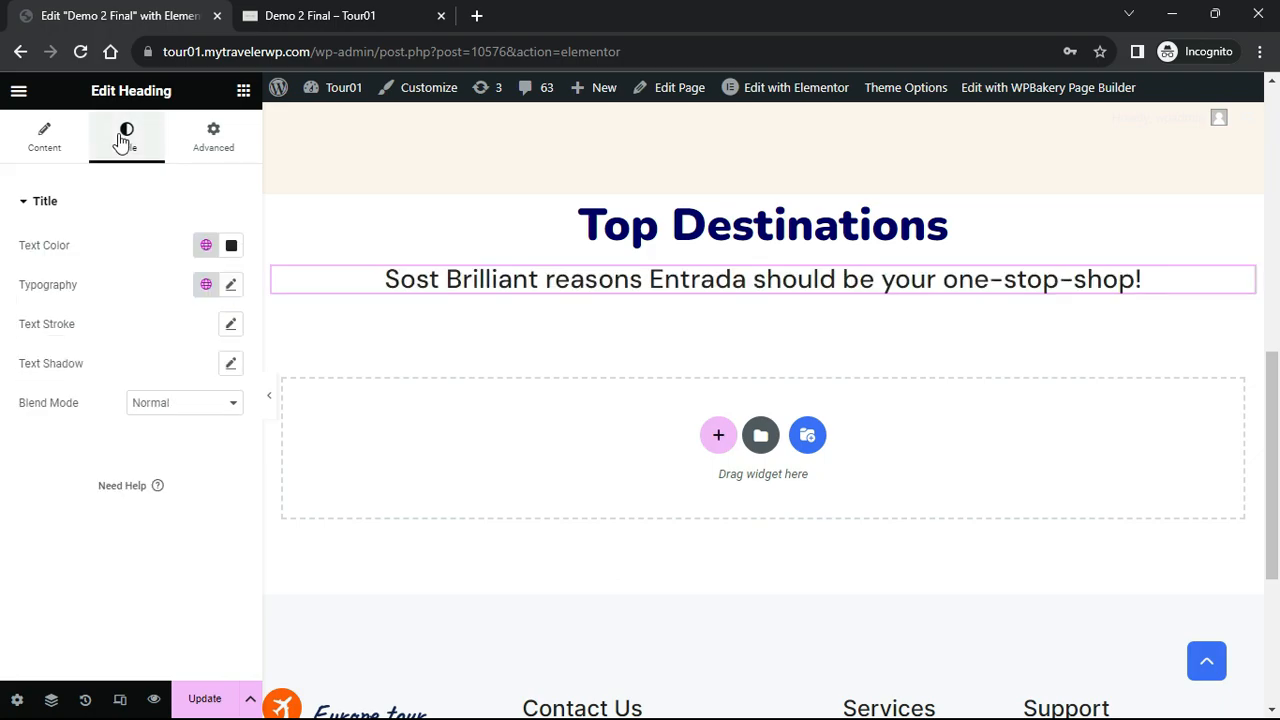
pyautogui.click(231, 285)
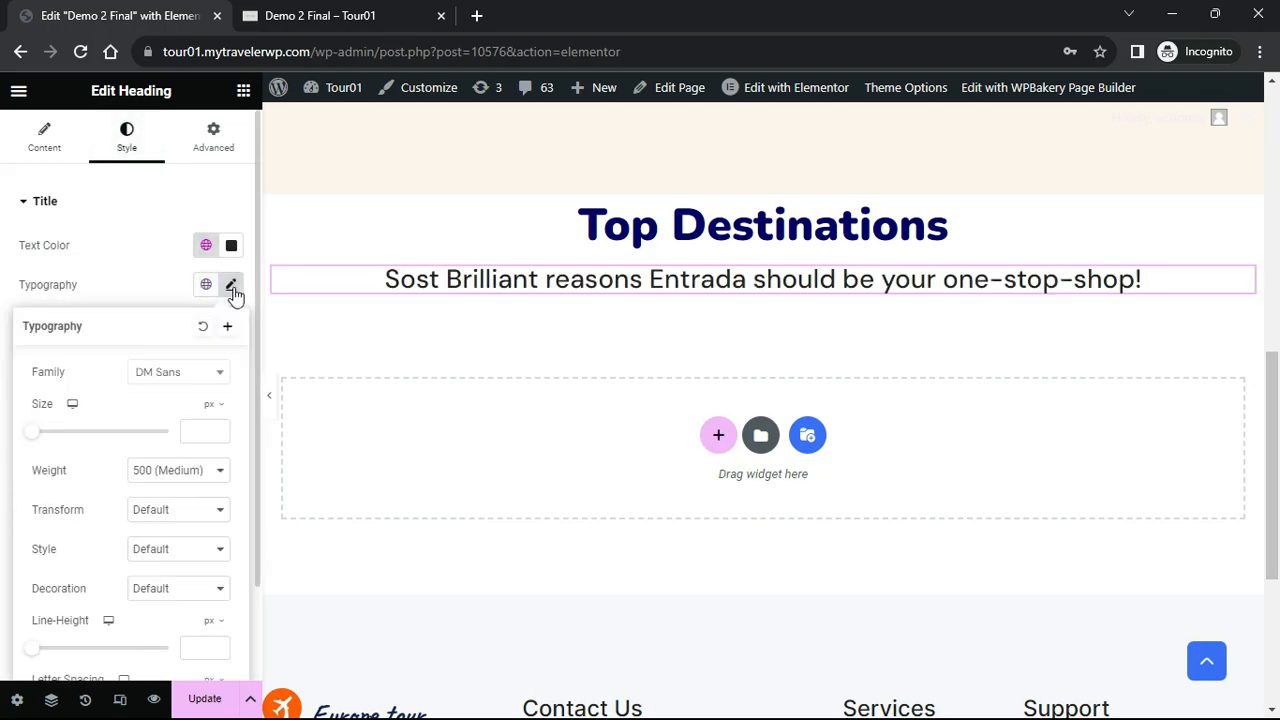
pyautogui.click(211, 380)
pyautogui.write('Inter')
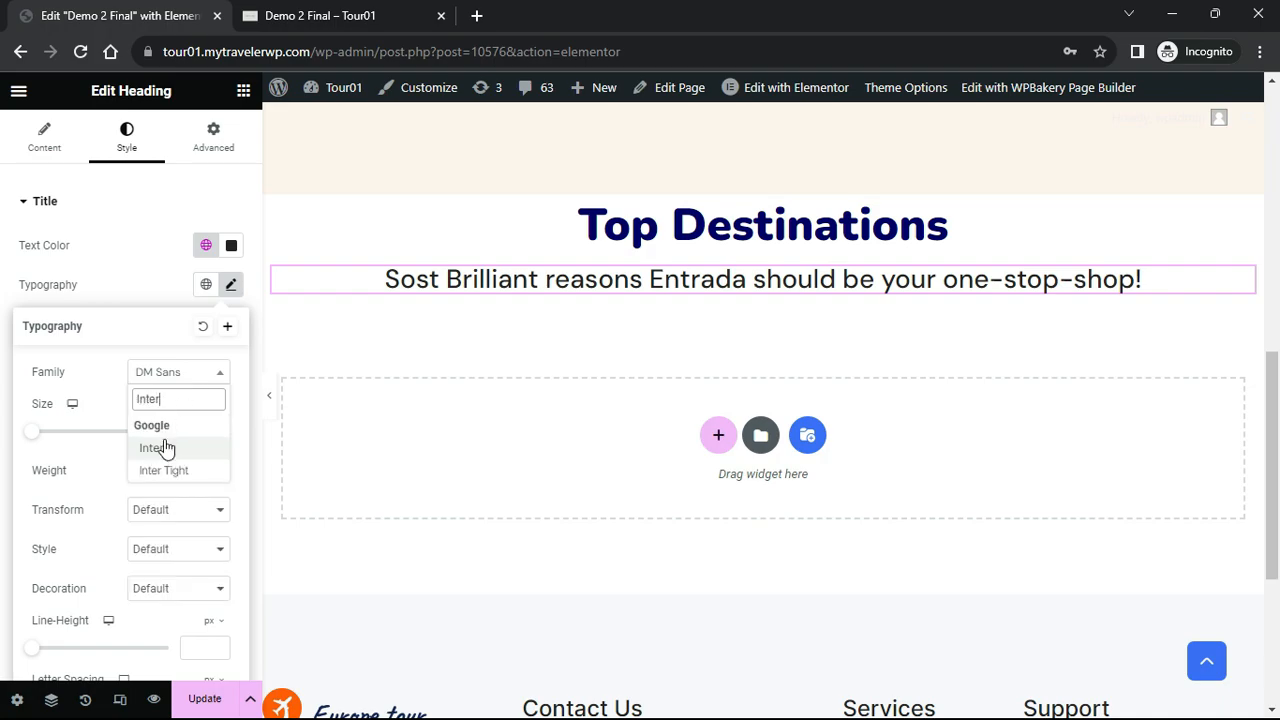
pyautogui.click(162, 448)
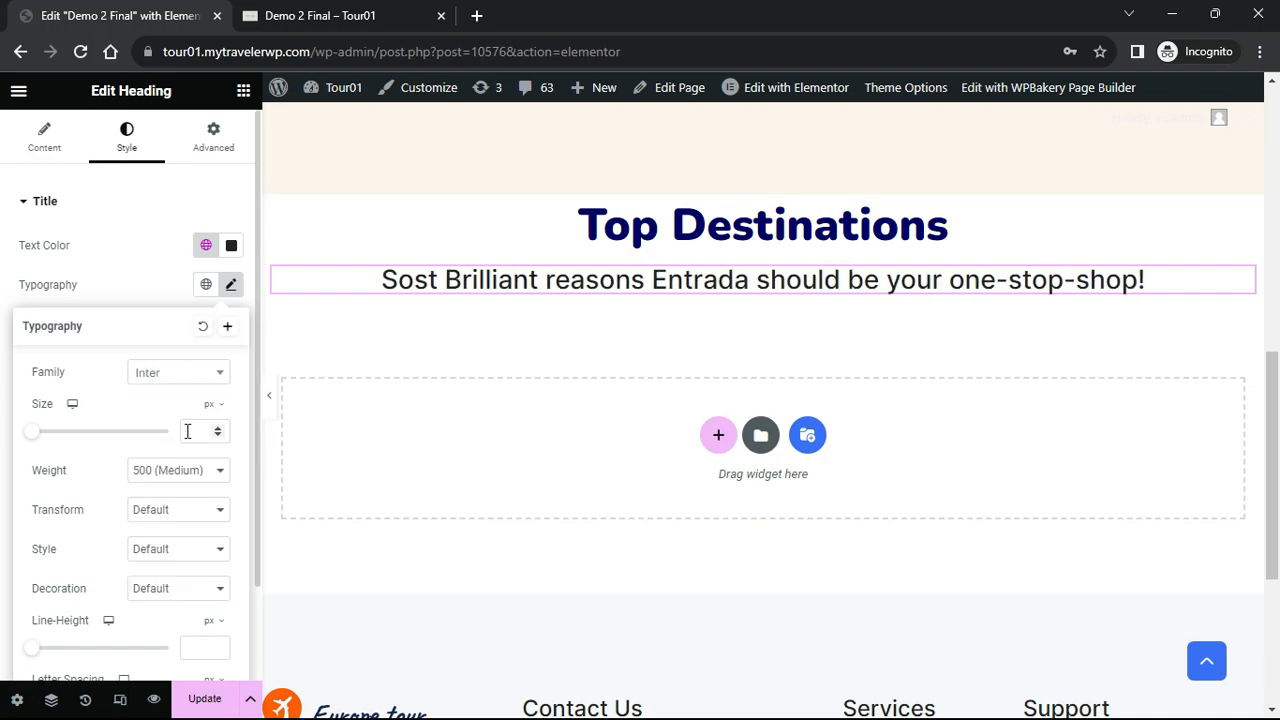
pyautogui.write('16')
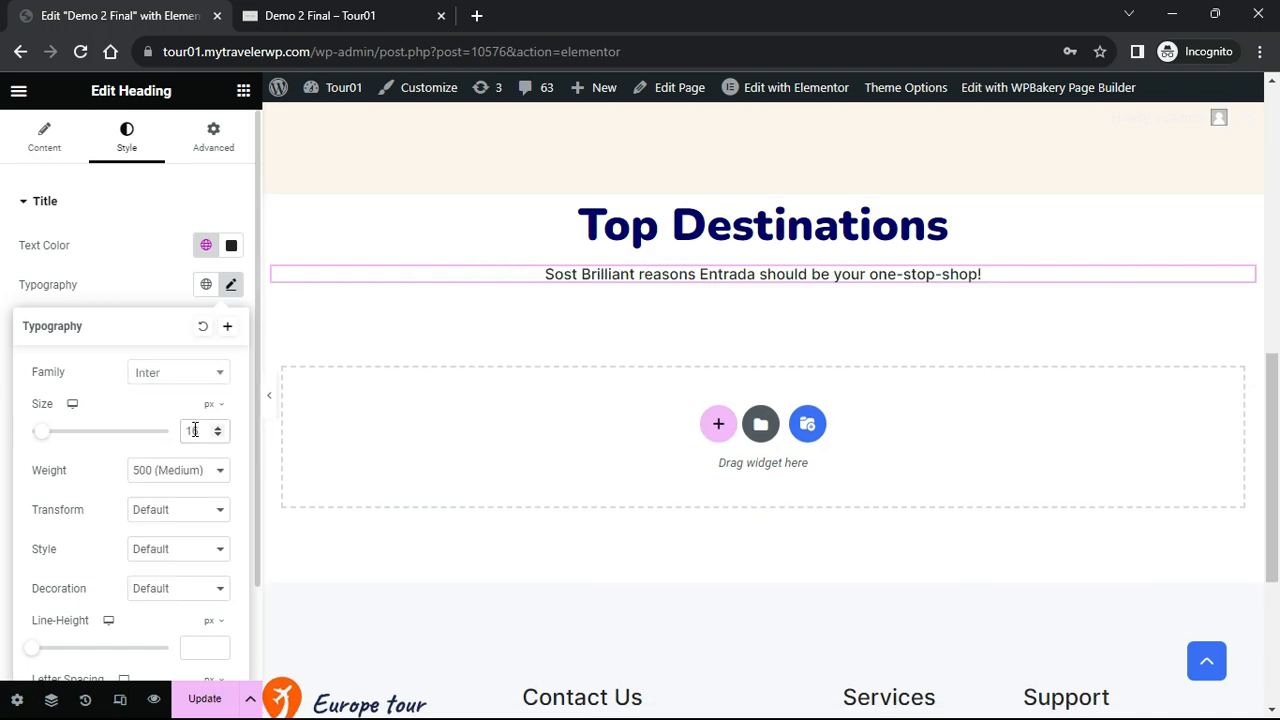
# Set the font weight of the heading below "Top Destinations" to 400 (Normal) and preview the page without the editing panel
pyautogui.click(190, 469)
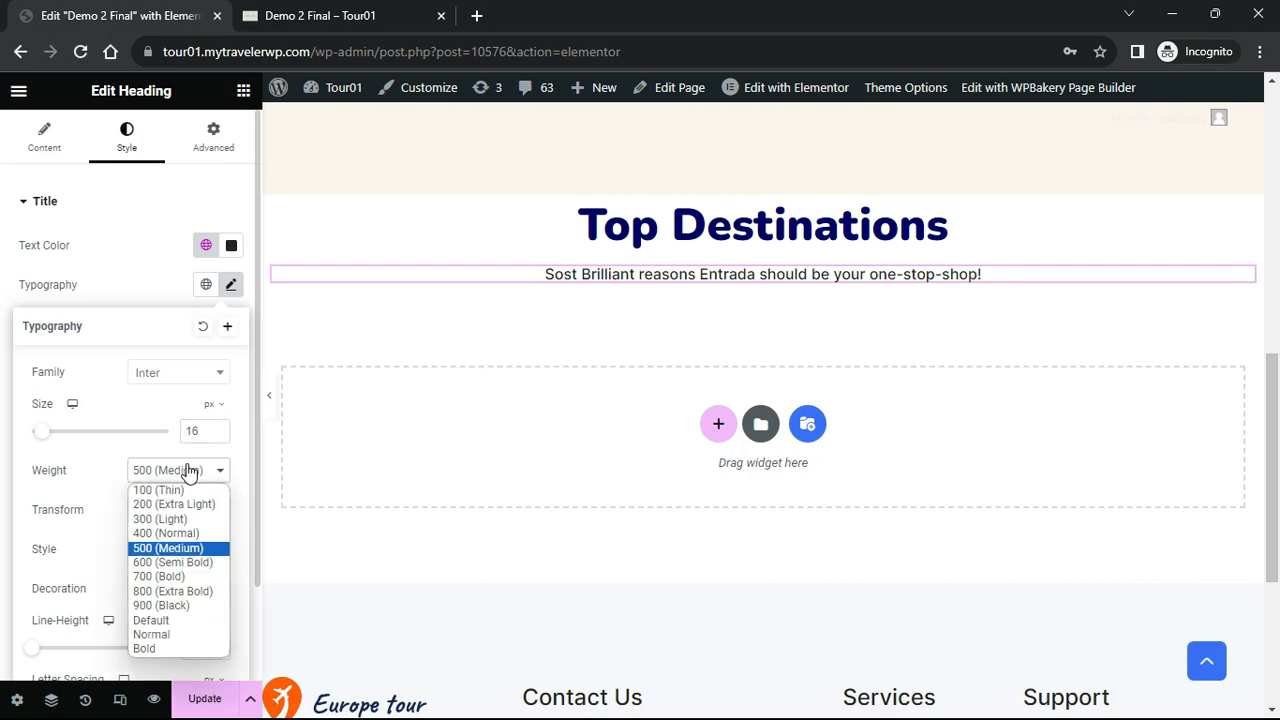
pyautogui.click(185, 534)
pyautogui.click(268, 395)
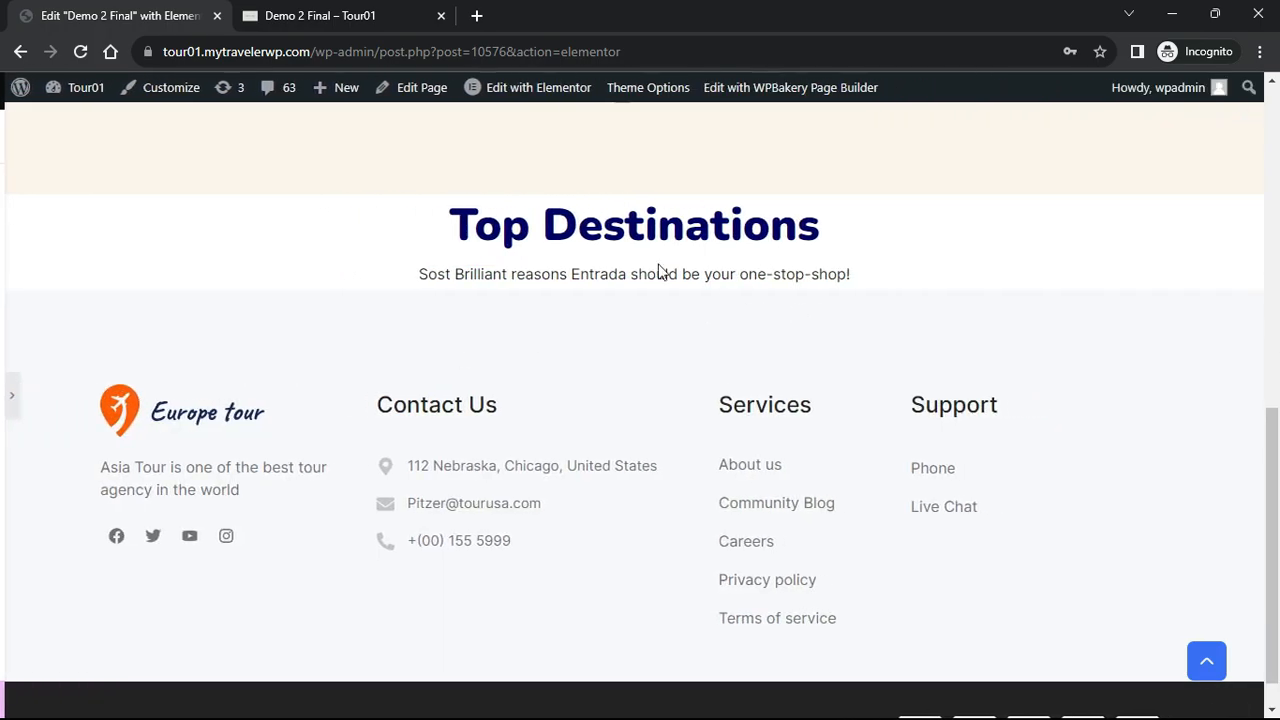
pyautogui.click(6, 395)
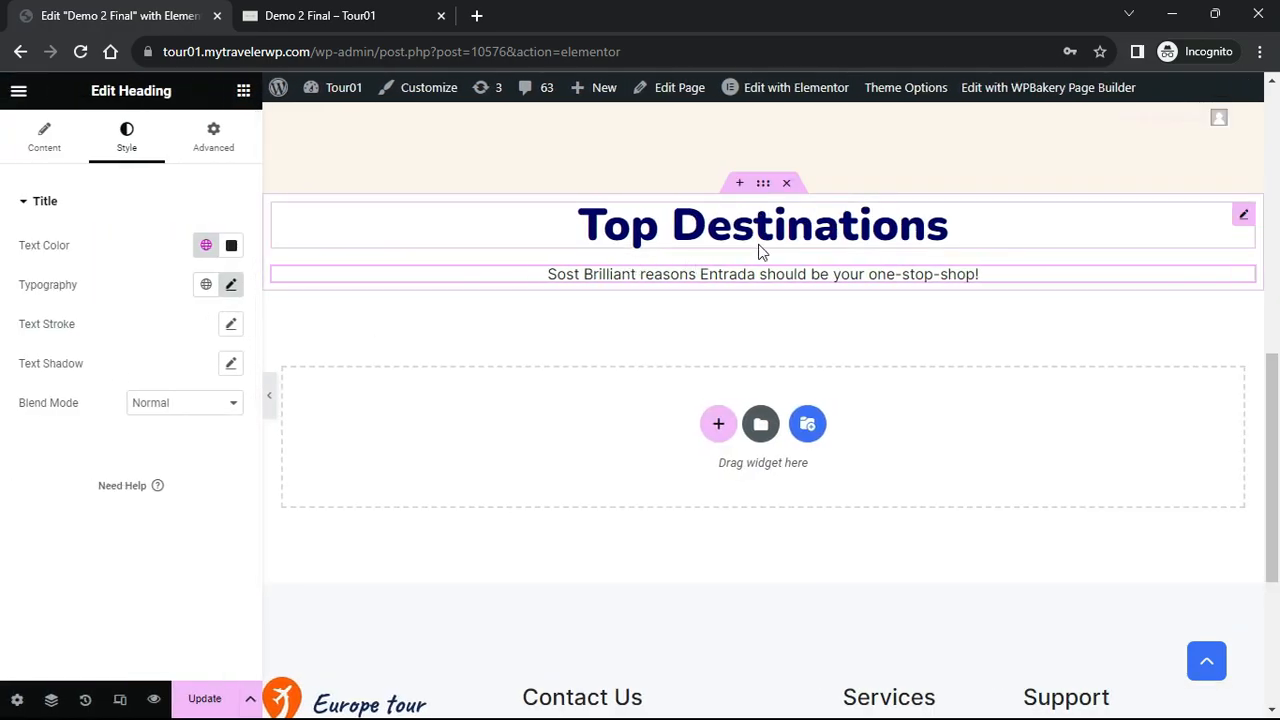
# Set the column and row gaps of the container holding the "Top Destinations" headings to 0 px
pyautogui.click(766, 192)
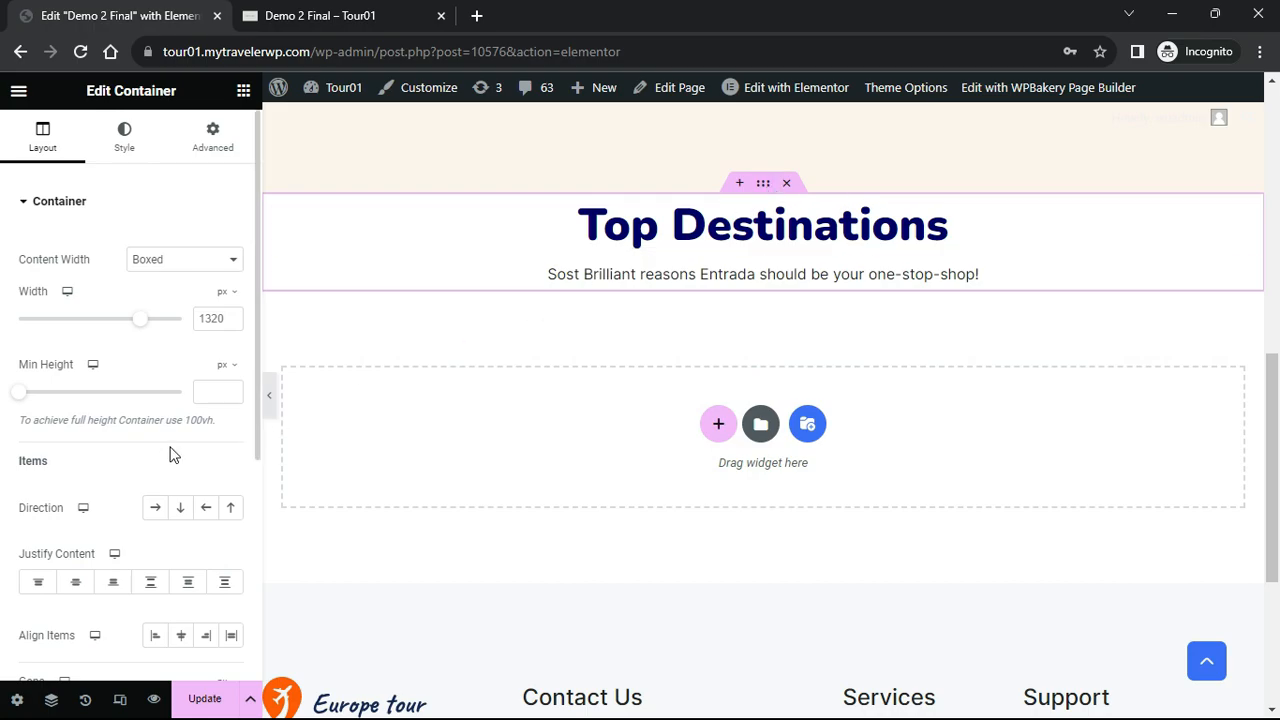
pyautogui.scroll(-3, 62, 200)
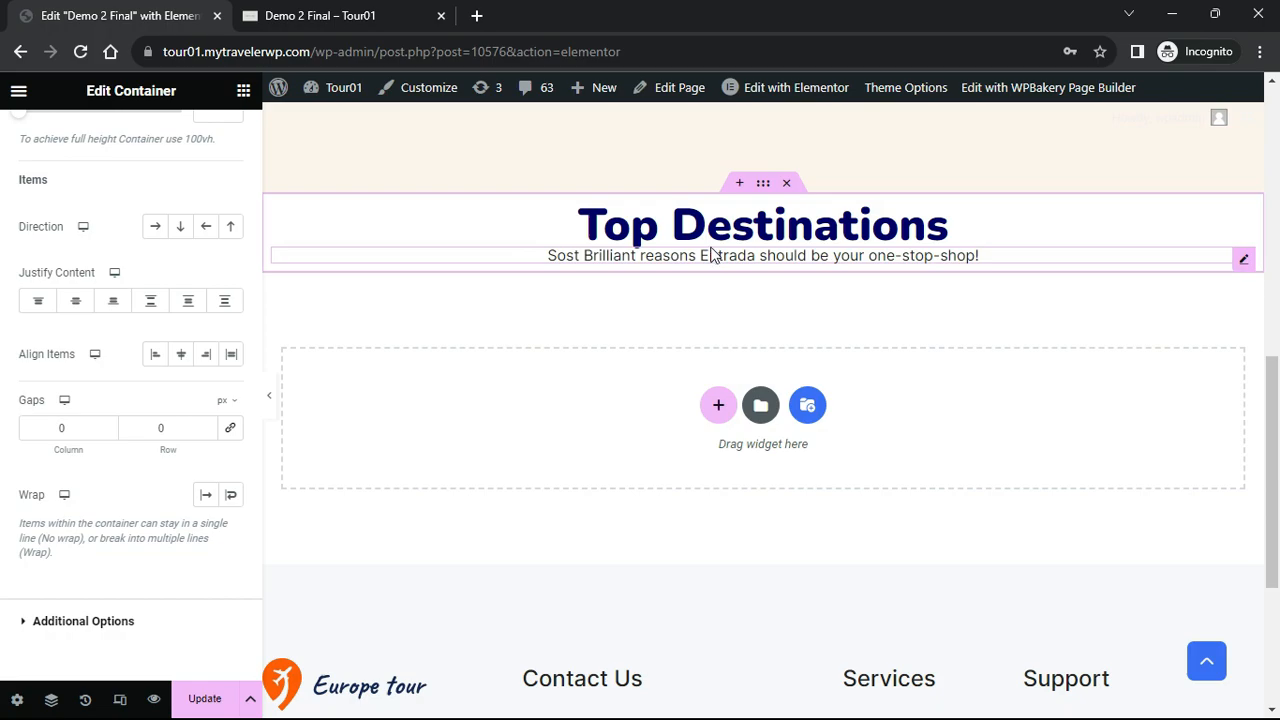
pyautogui.scroll(2, 700, 250)
# Unlink the "Top Destinations" container's padding values and set 100 px of top padding and 50 px of bottom padding
pyautogui.scroll(3, 223, 200)
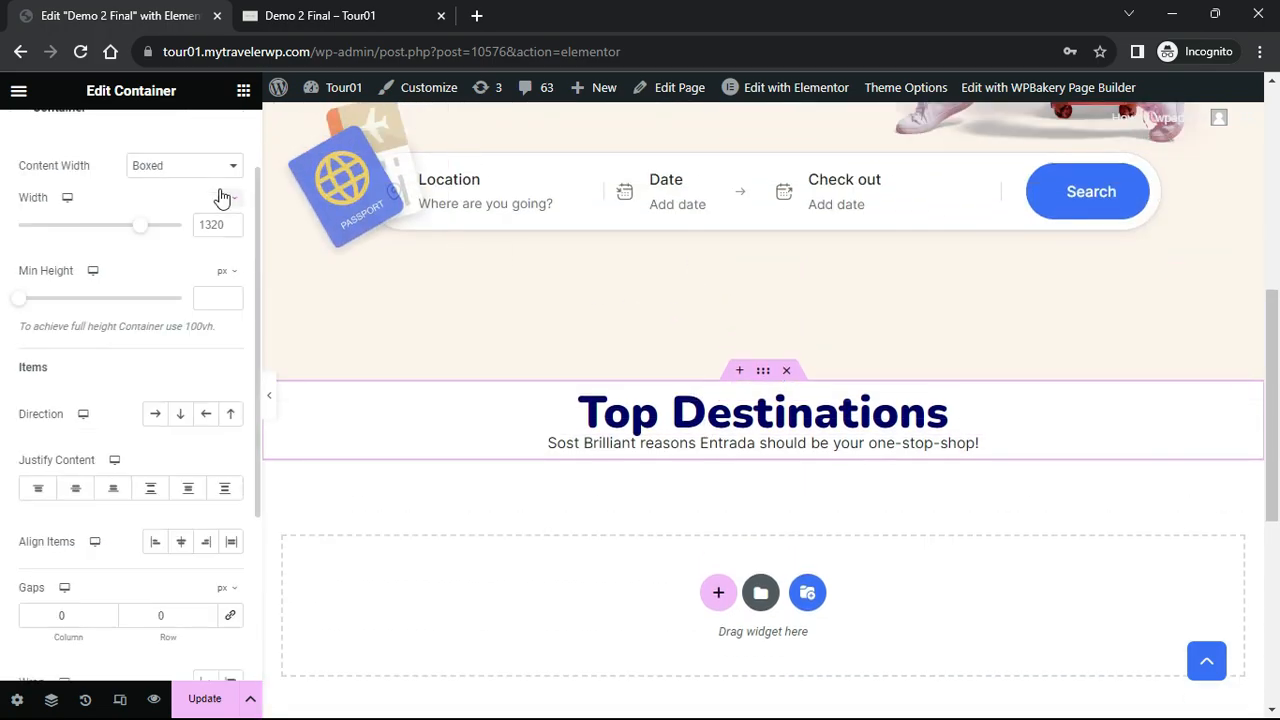
pyautogui.click(222, 156)
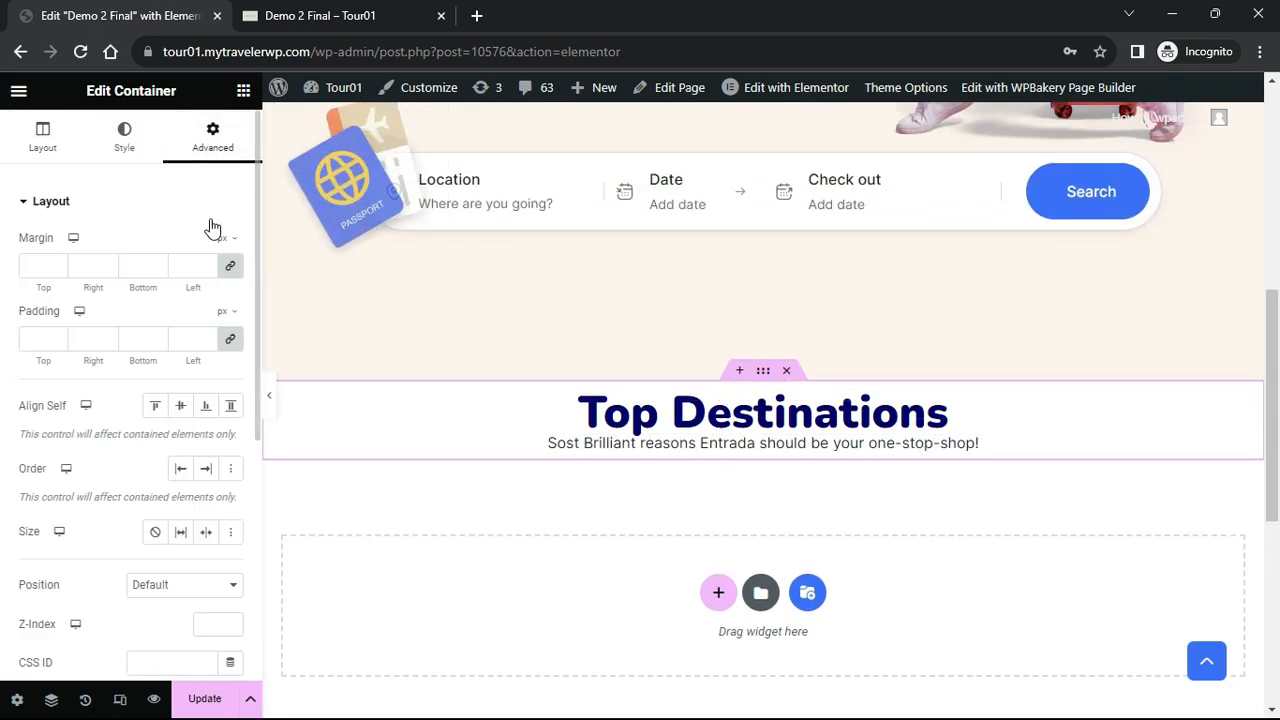
pyautogui.click(230, 339)
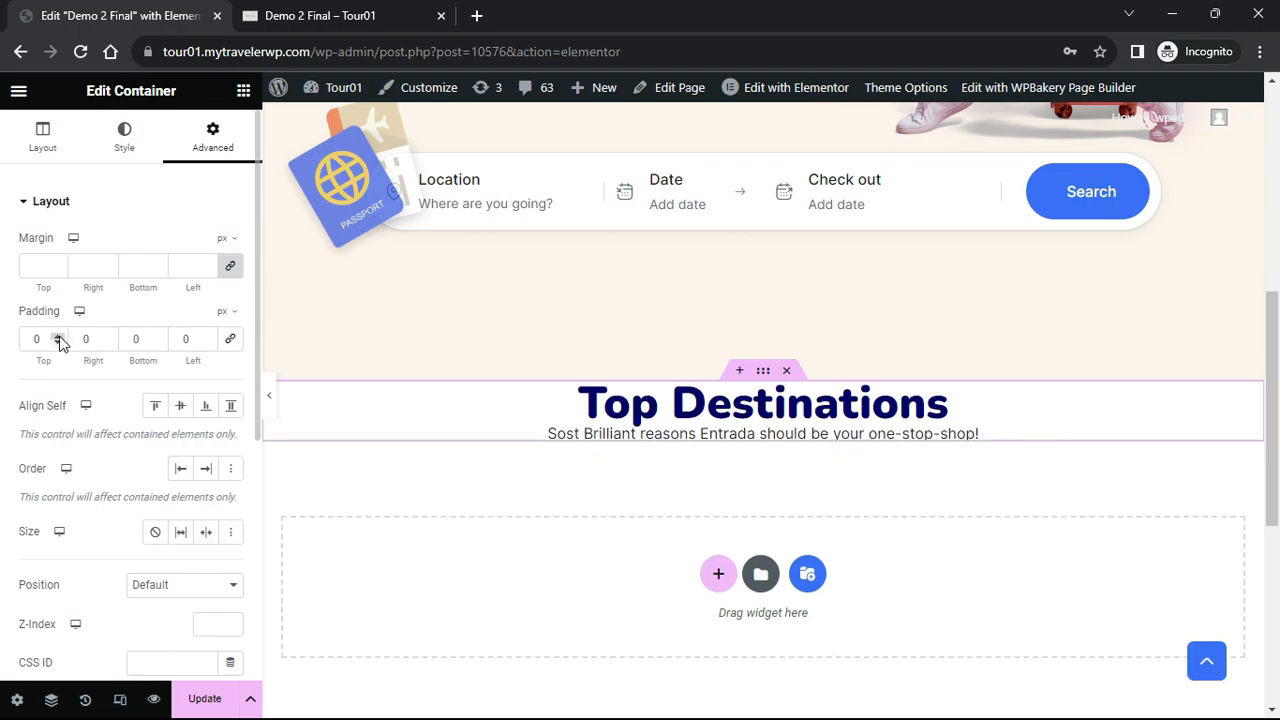
pyautogui.write('100')
pyautogui.doubleClick(136, 339)
pyautogui.write('50')
pyautogui.scroll(-1, 806, 465)
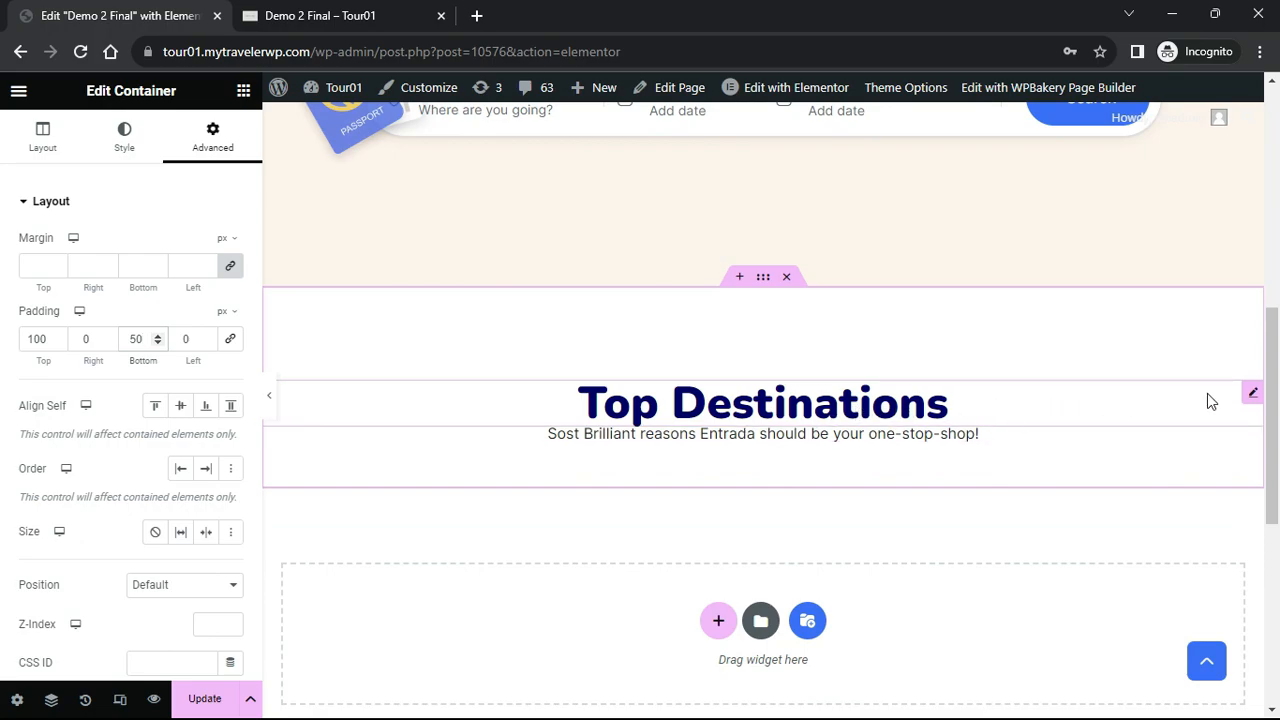
# Unlink the "Top Destinations" heading's margin values and set its bottom margin to 20 px
pyautogui.click(1254, 395)
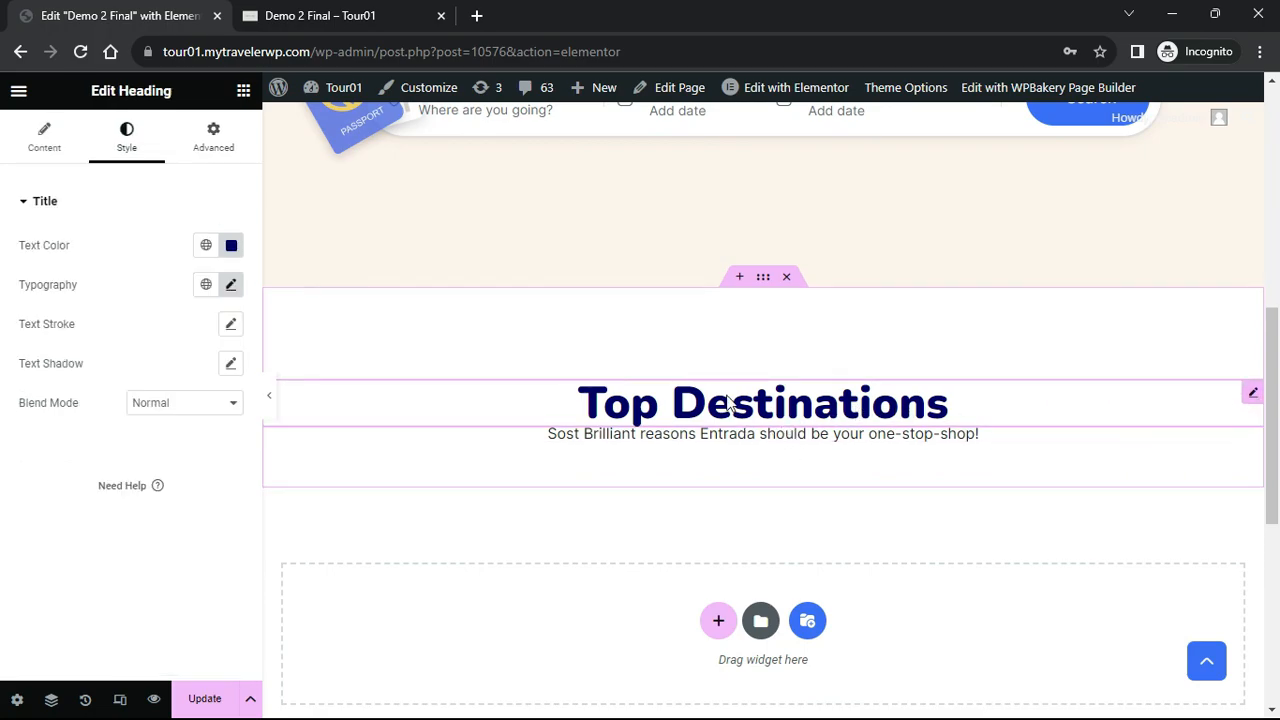
pyautogui.click(213, 138)
pyautogui.click(230, 265)
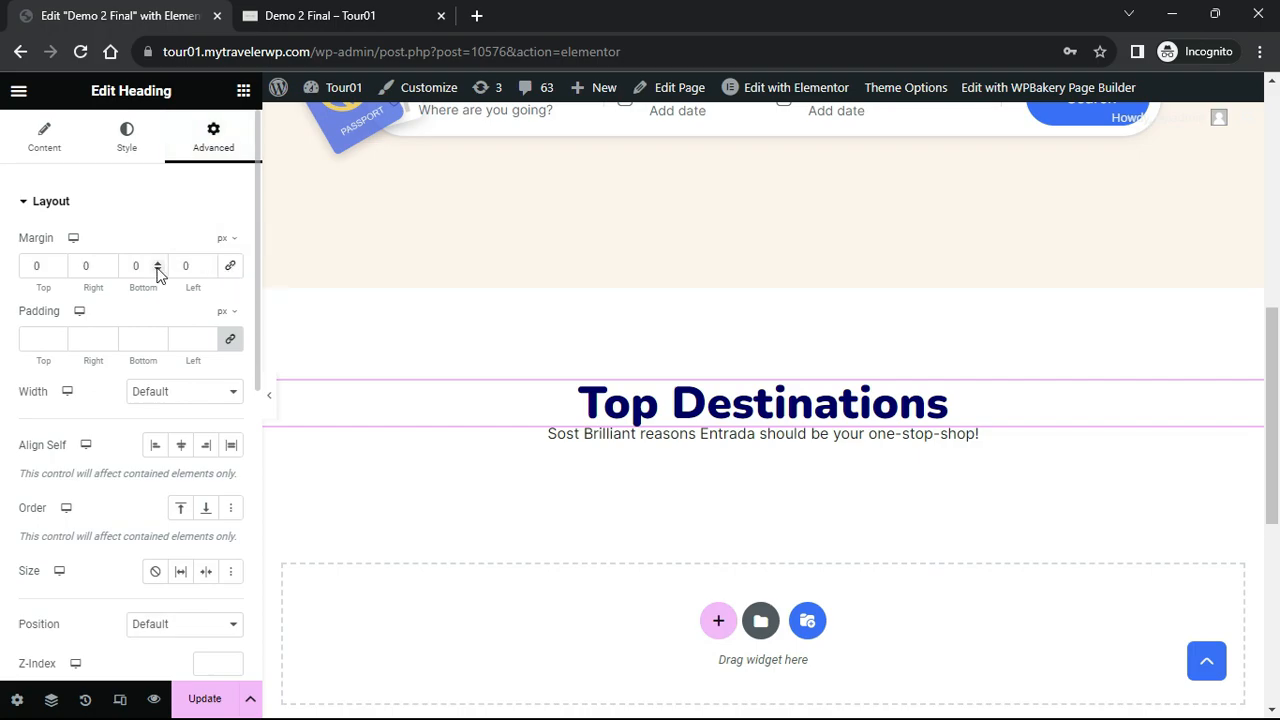
pyautogui.write('2')
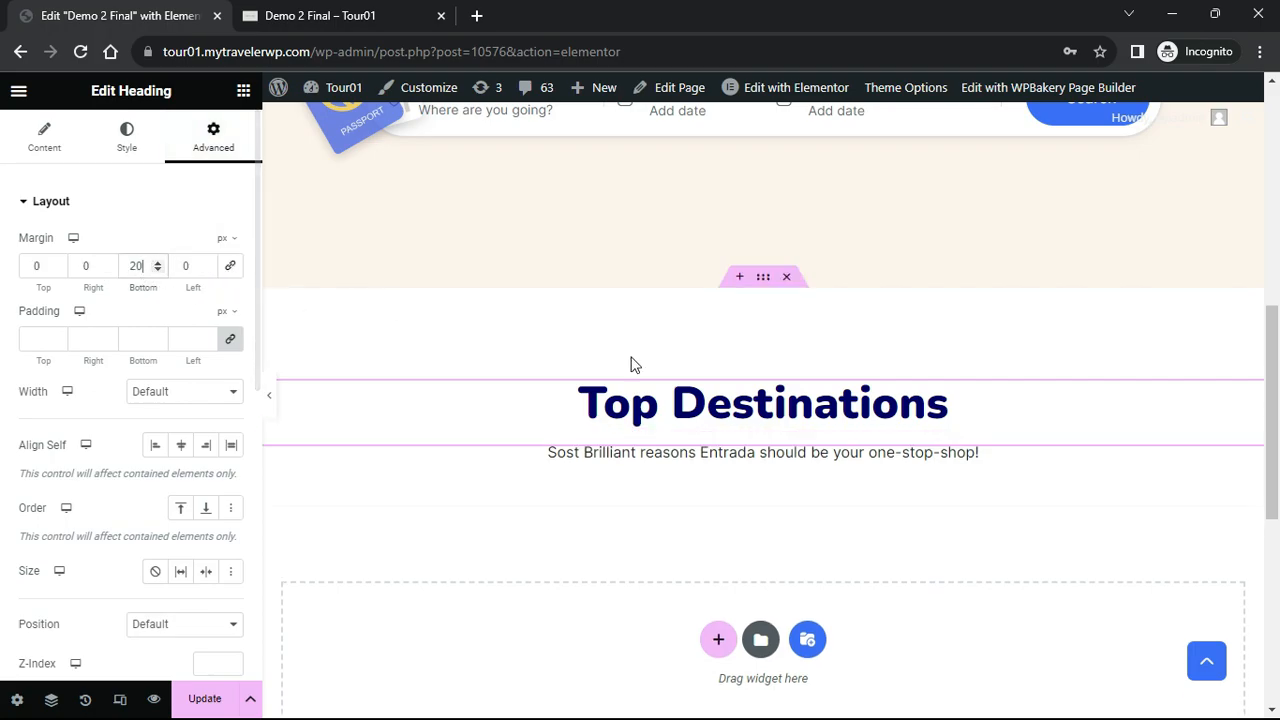
# Unlink the margin and padding values of the heading below "Top Destinations" and set its bottom margin to 30 px
pyautogui.click(737, 452)
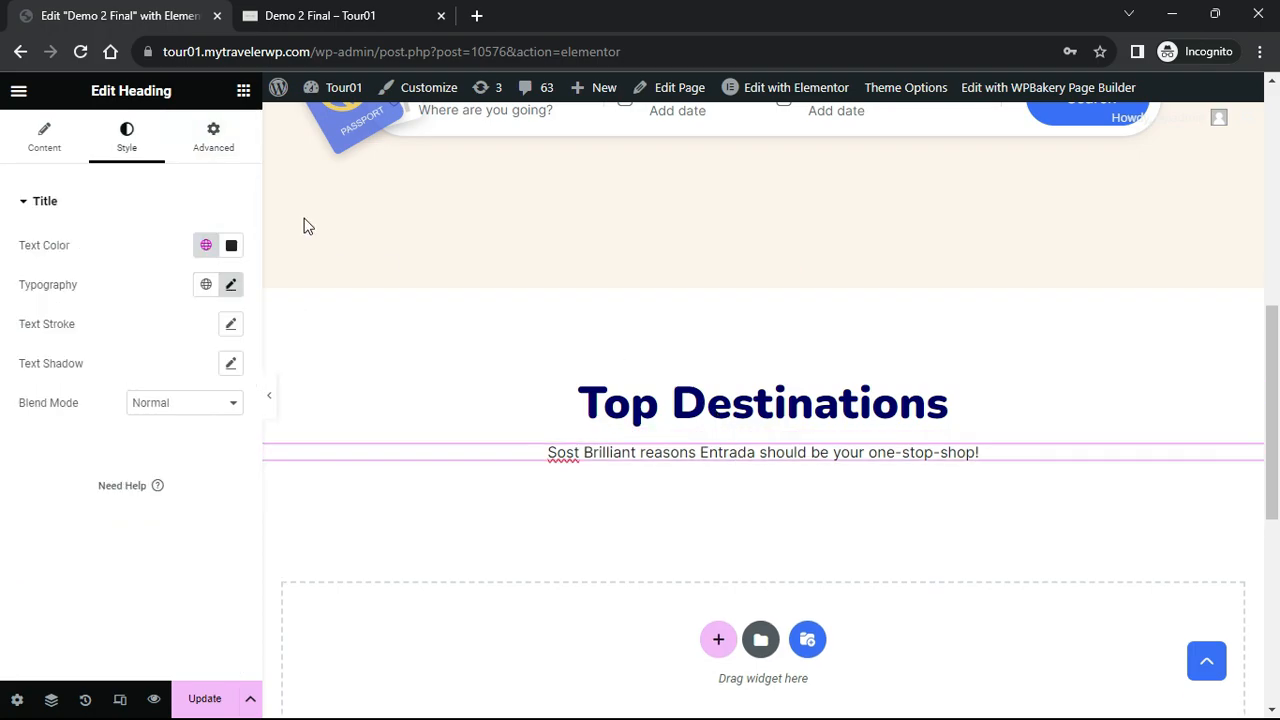
pyautogui.click(202, 142)
pyautogui.click(230, 338)
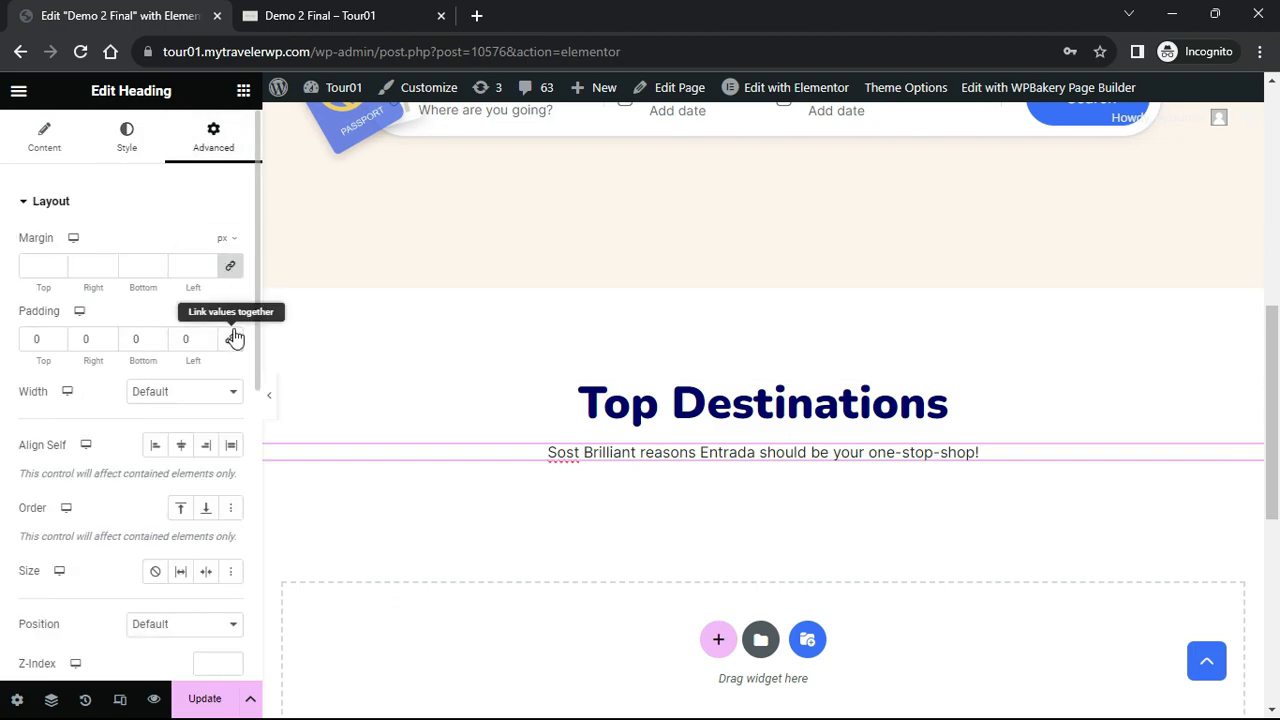
pyautogui.click(230, 265)
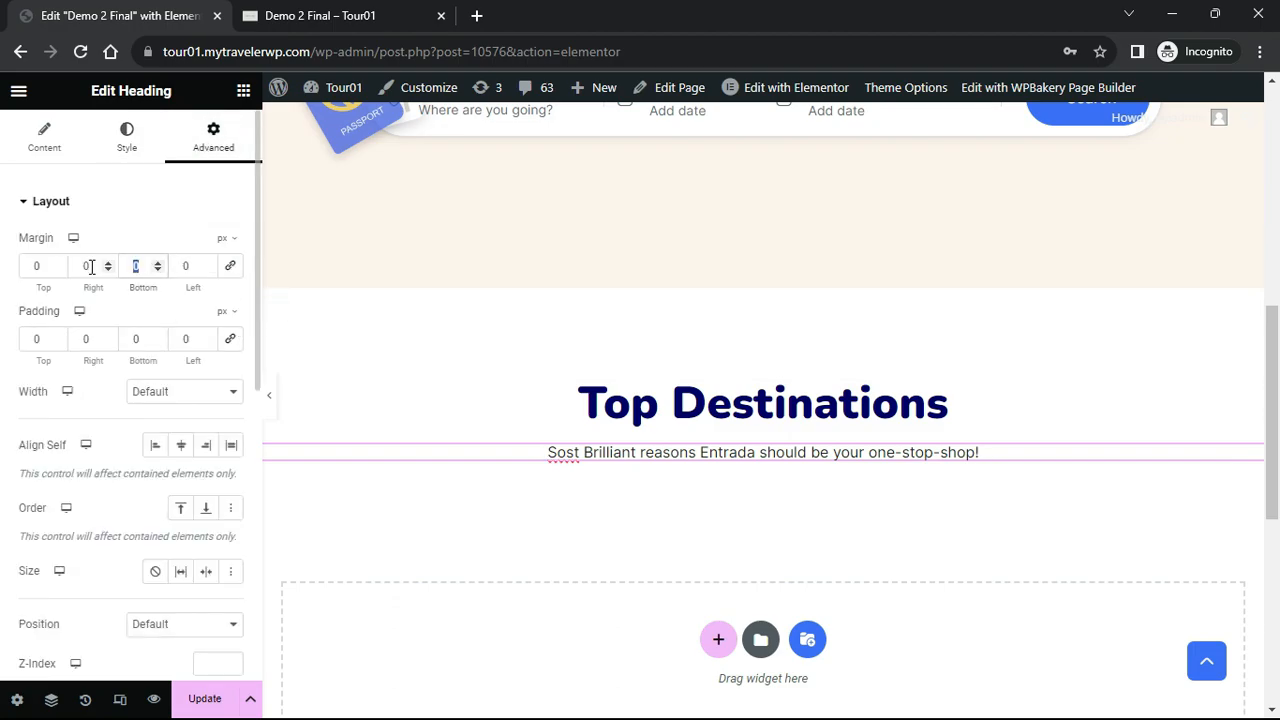
pyautogui.write('30')
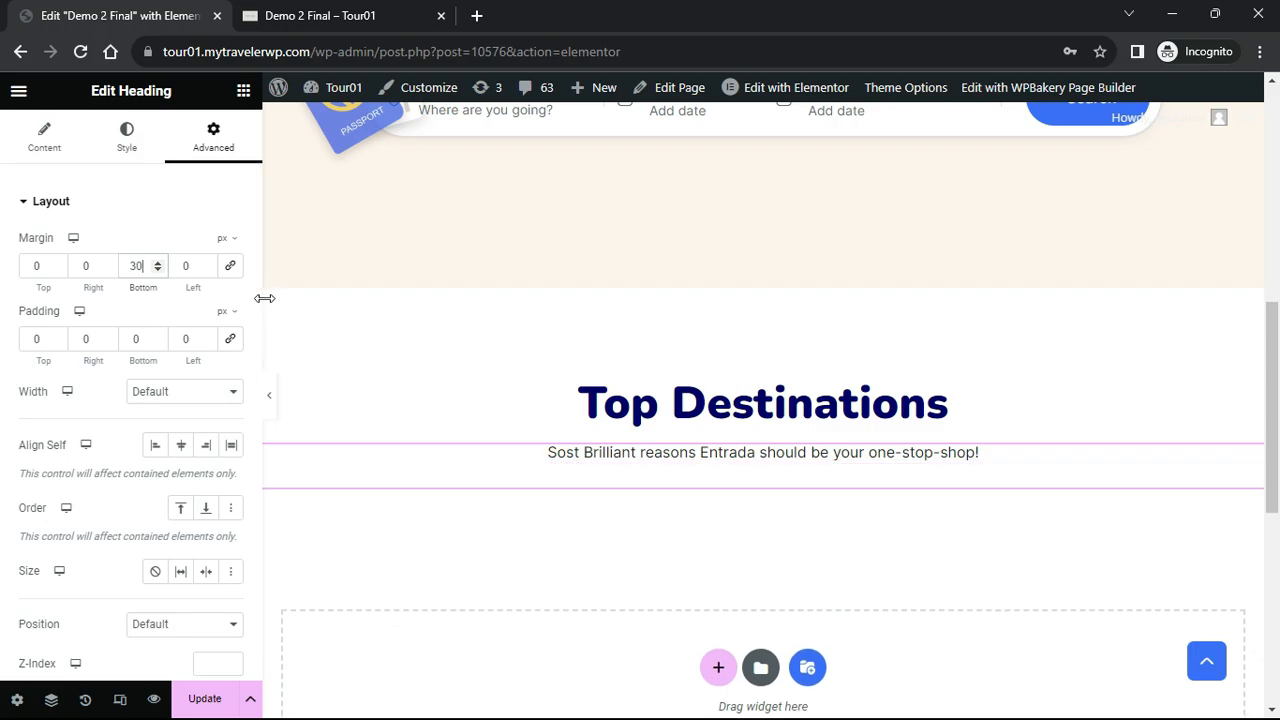
# Add a container below the two "Top Destinations" headings and nest another container inside it
pyautogui.click(243, 90)
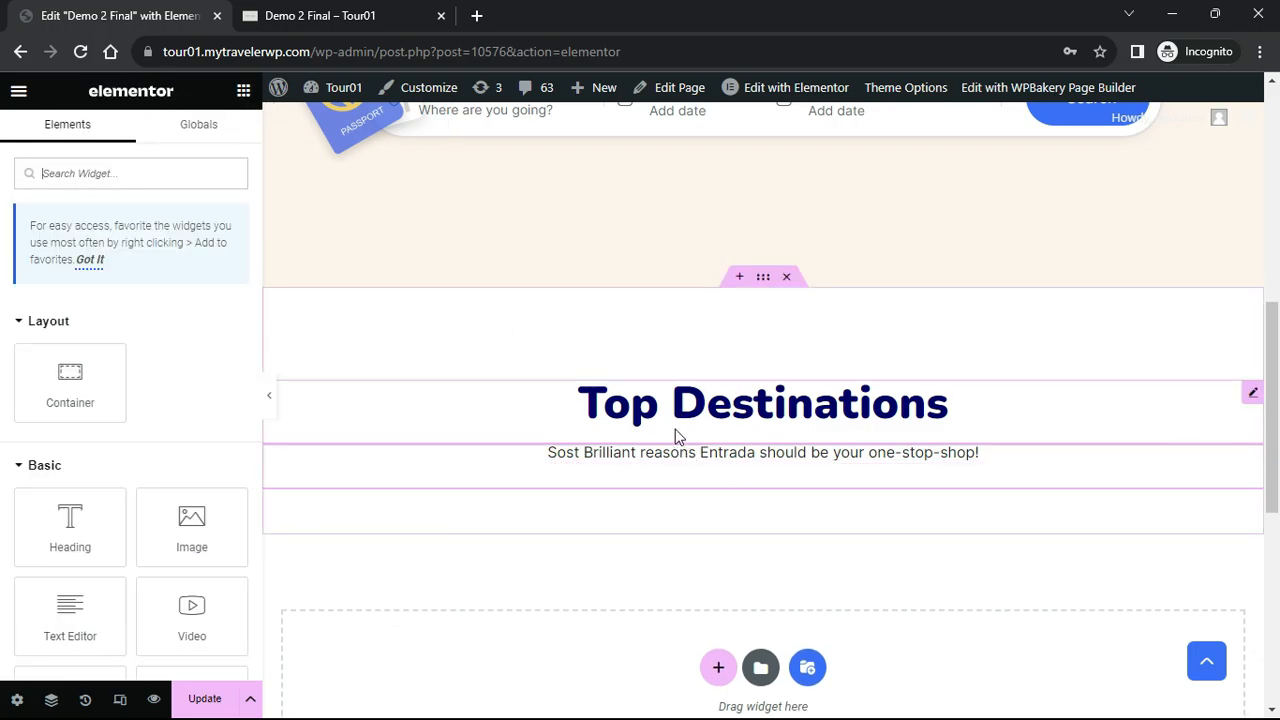
pyautogui.scroll(-1, 528, 451)
pyautogui.moveTo(88, 382); pyautogui.dragTo(641, 390)
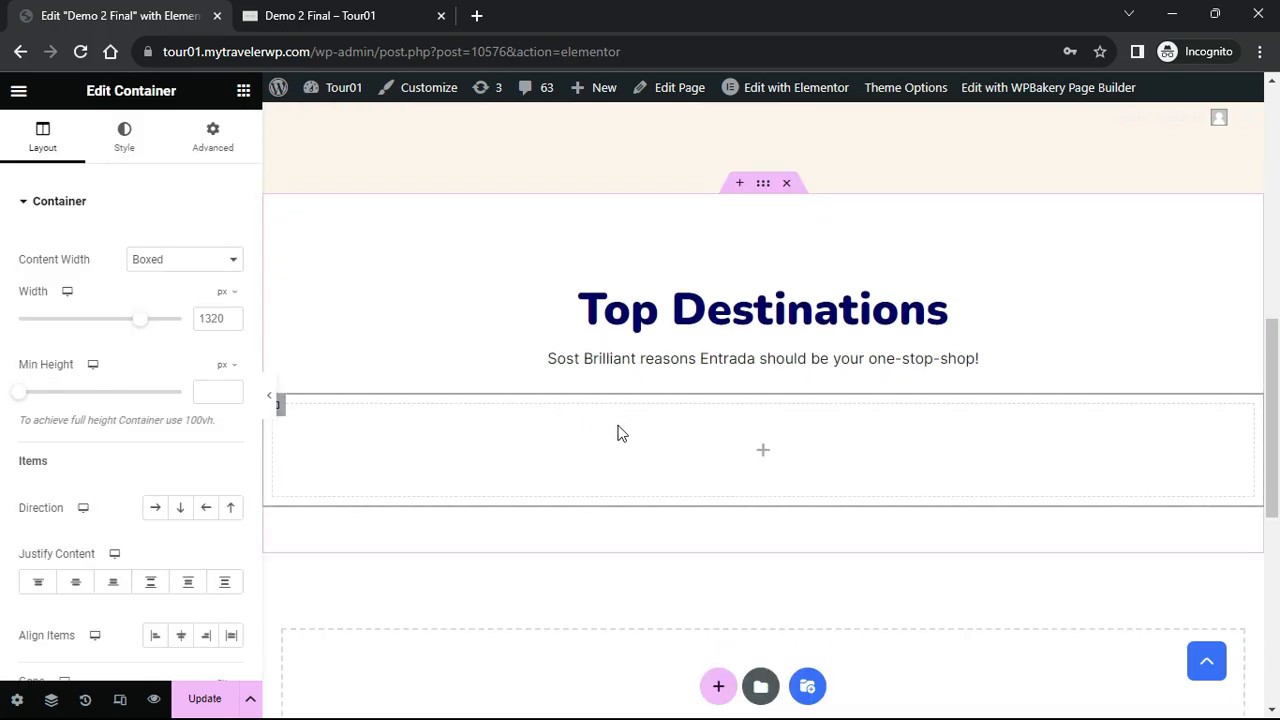
pyautogui.click(243, 90)
pyautogui.moveTo(109, 378); pyautogui.dragTo(400, 430)
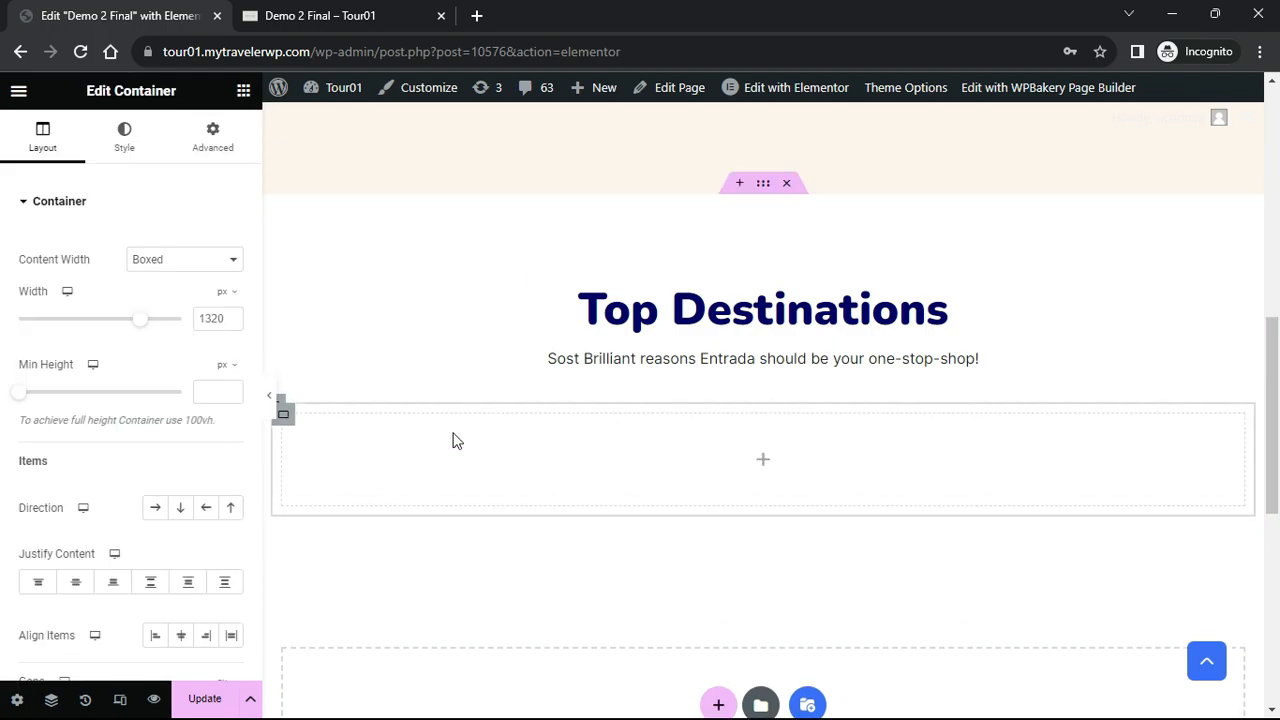
# Duplicate the nested container twice and set the parent container's direction to row so the three containers sit side by side
pyautogui.rightClick(286, 424)
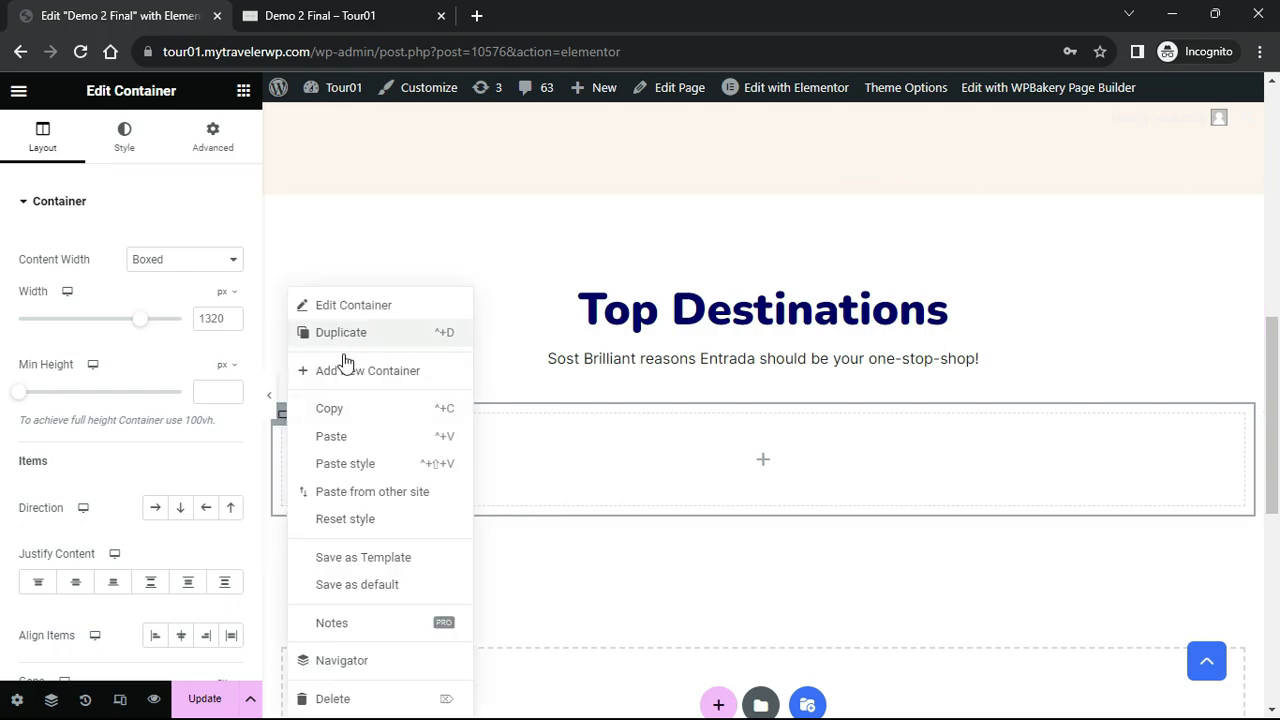
pyautogui.click(340, 336)
pyautogui.click(286, 424)
pyautogui.rightClick(286, 424)
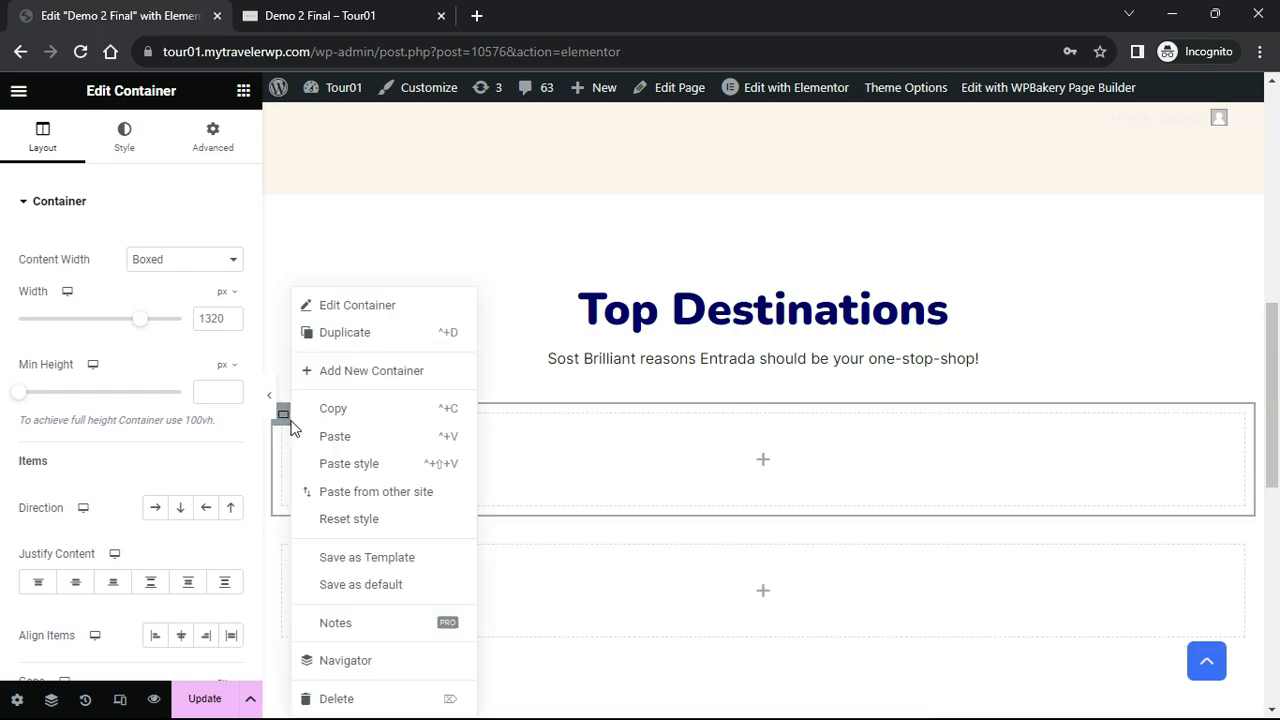
pyautogui.click(363, 466)
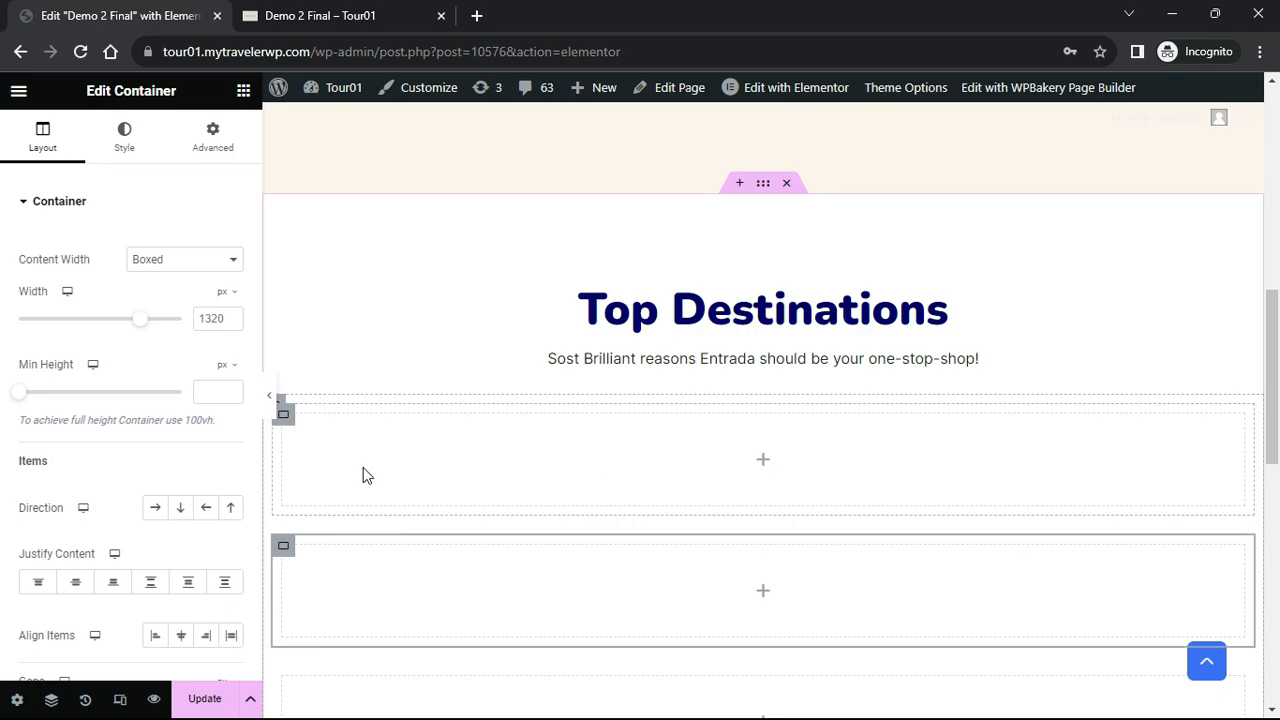
pyautogui.click(284, 406)
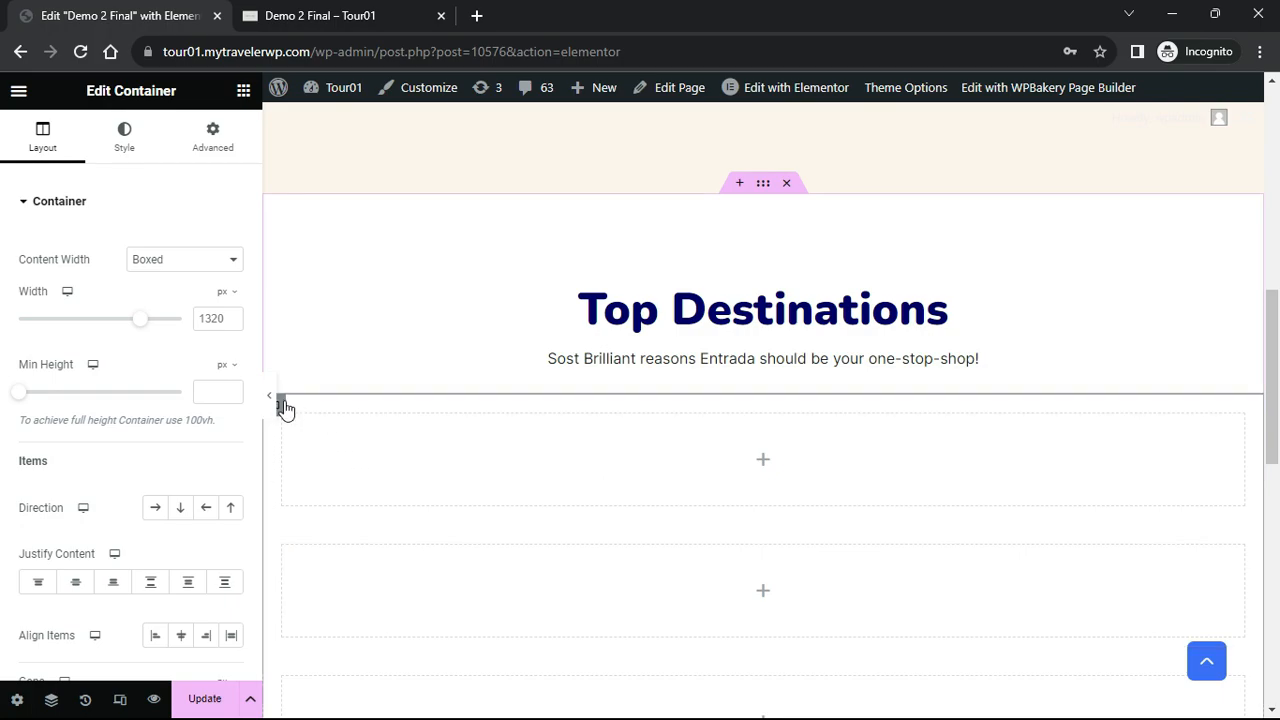
pyautogui.click(157, 509)
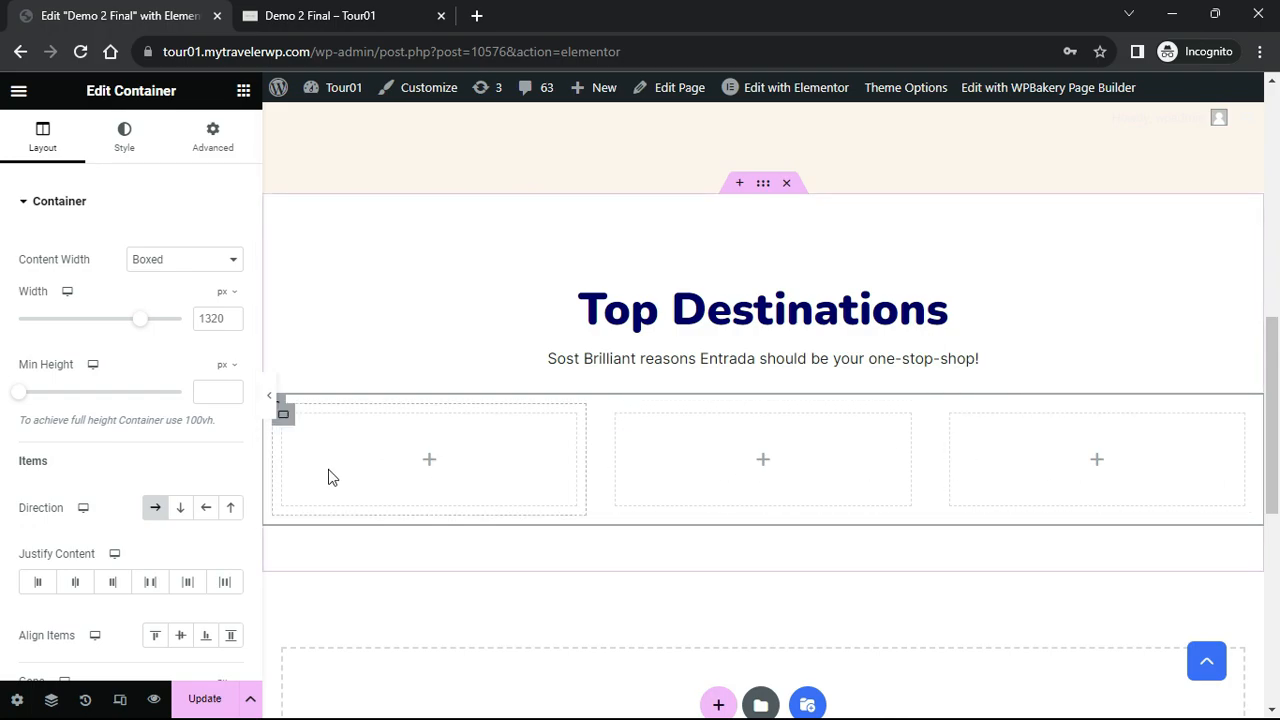
# Add an Image widget with the Santorini picture Top-Destination-1-Demo-2.jpg to the first nested container and set its image size to Full
pyautogui.click(243, 92)
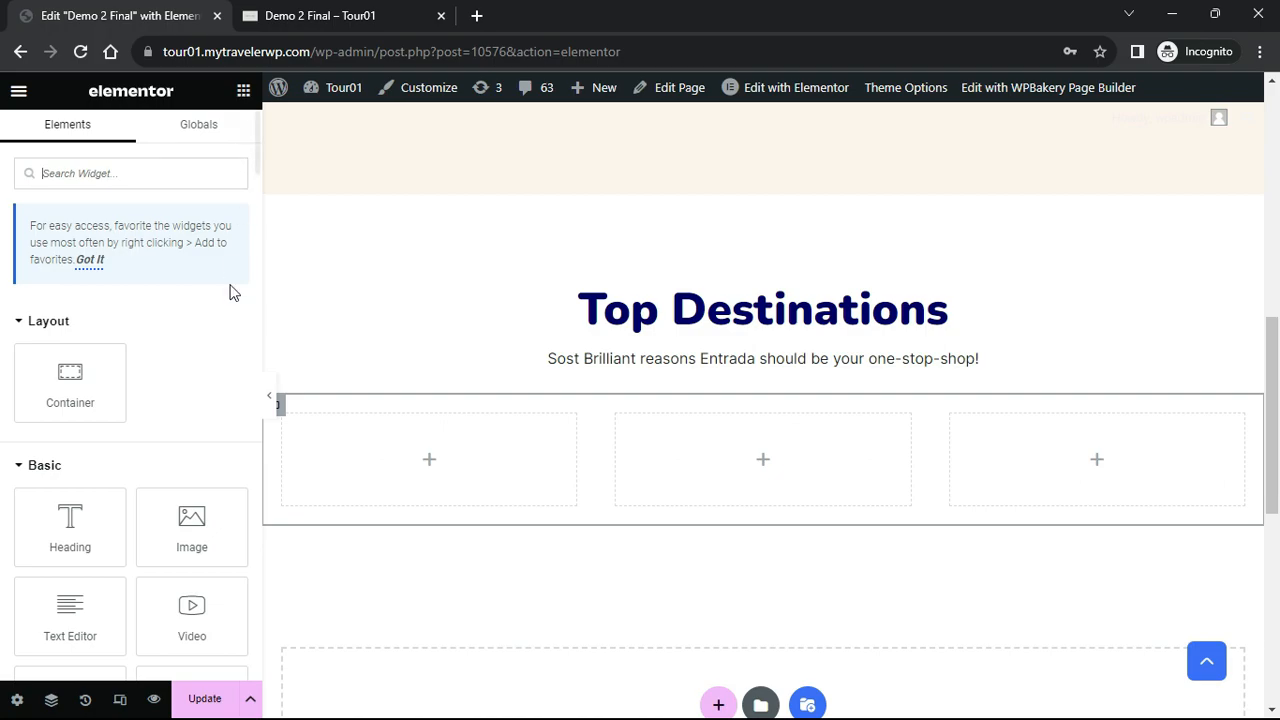
pyautogui.moveTo(169, 497); pyautogui.dragTo(454, 466)
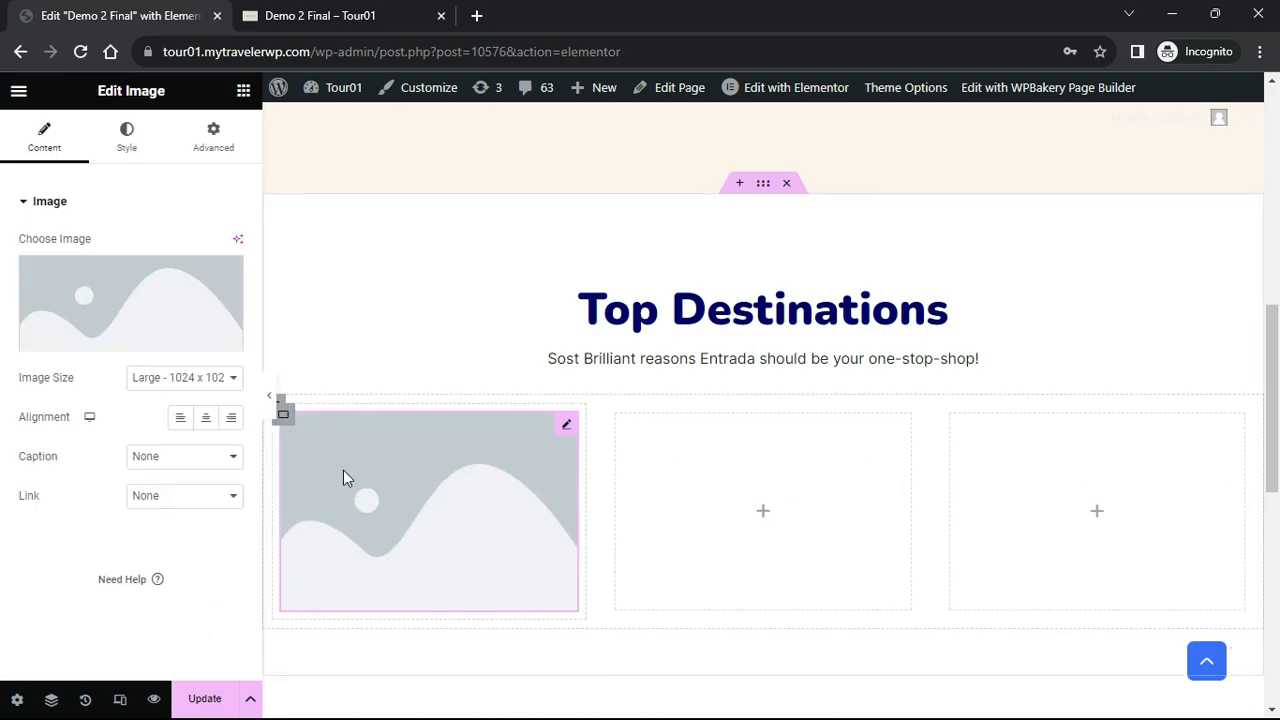
pyautogui.click(152, 302)
pyautogui.scroll(-3, 400, 320)
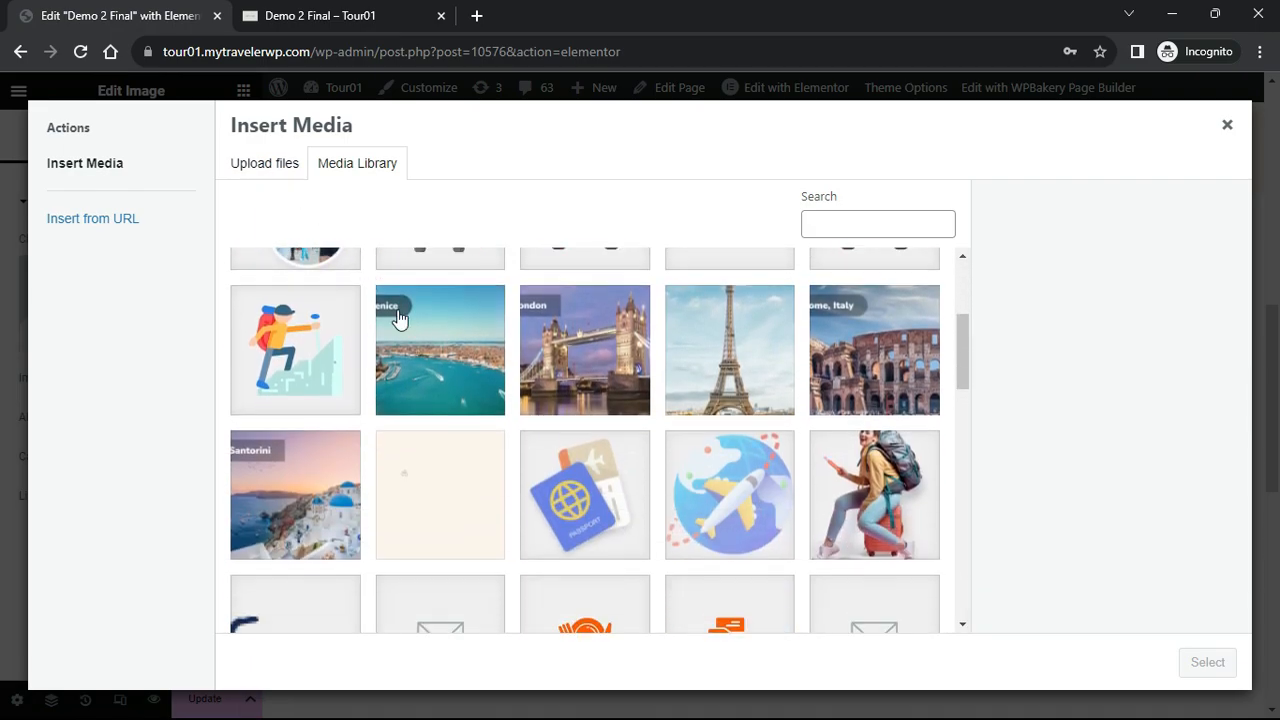
pyautogui.click(302, 438)
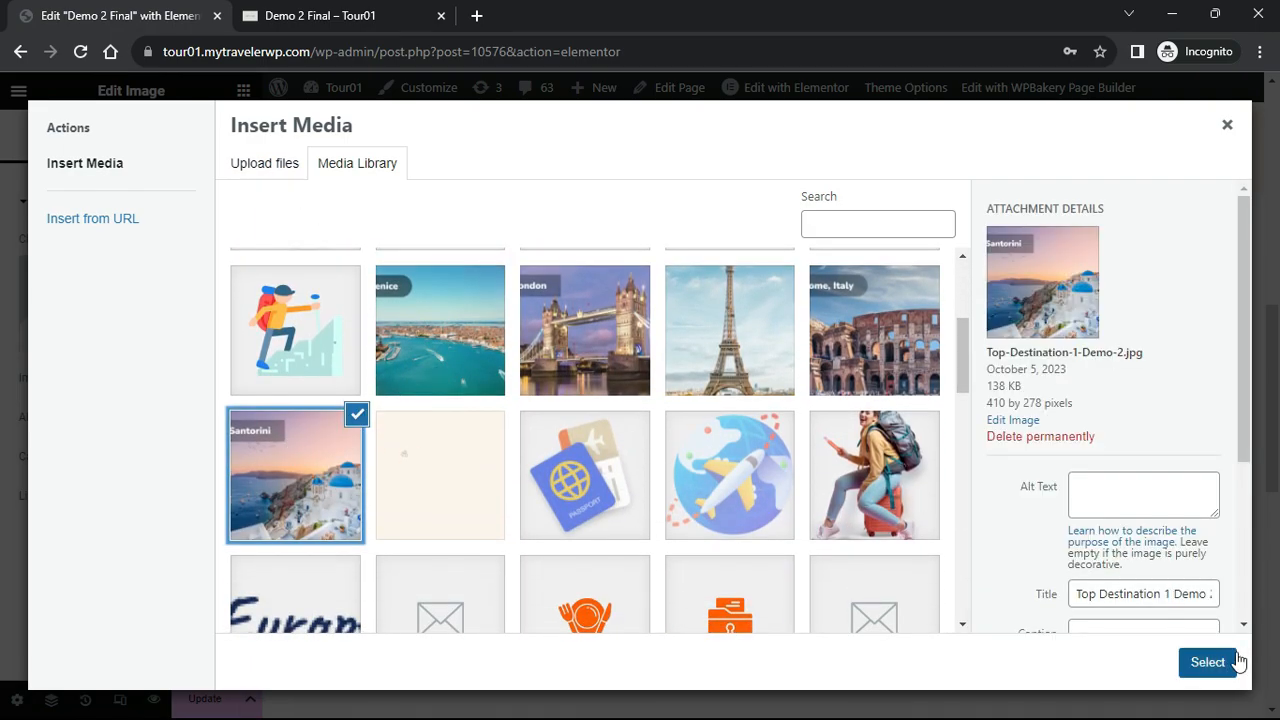
pyautogui.click(1208, 662)
pyautogui.click(186, 378)
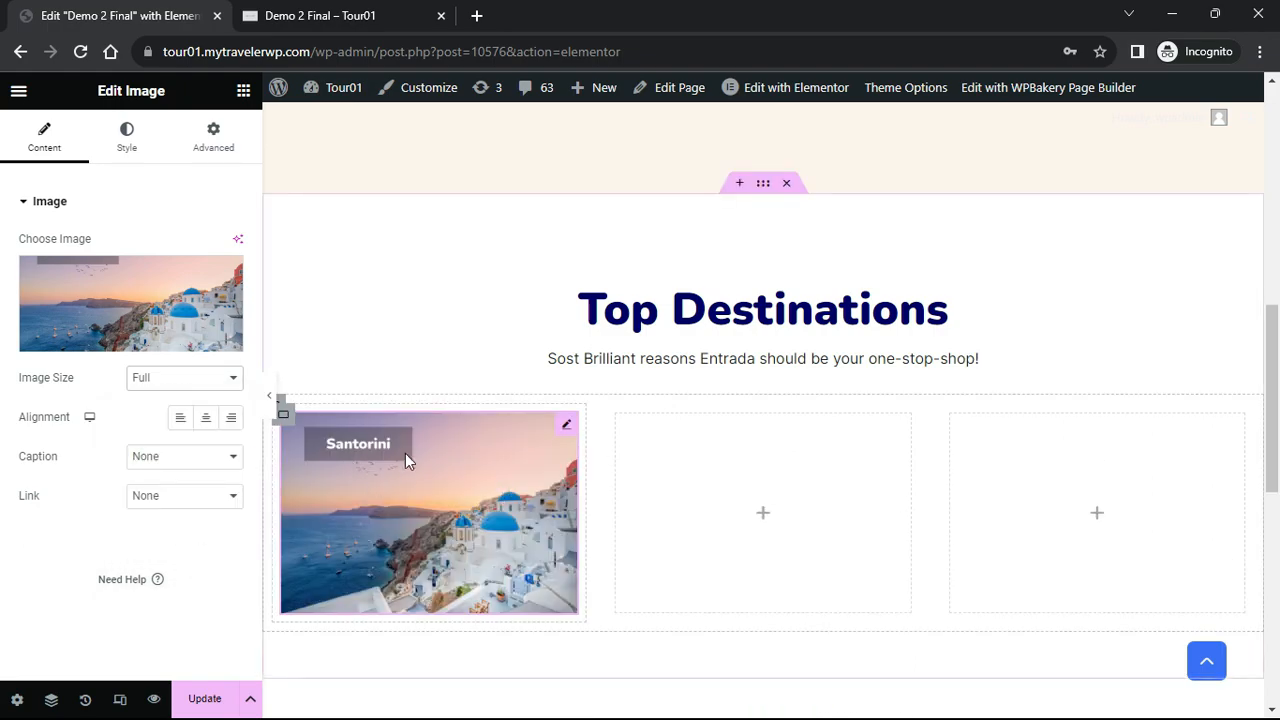
# Set the Santorini image's link type to Custom URL
pyautogui.scroll(-1, 505, 513)
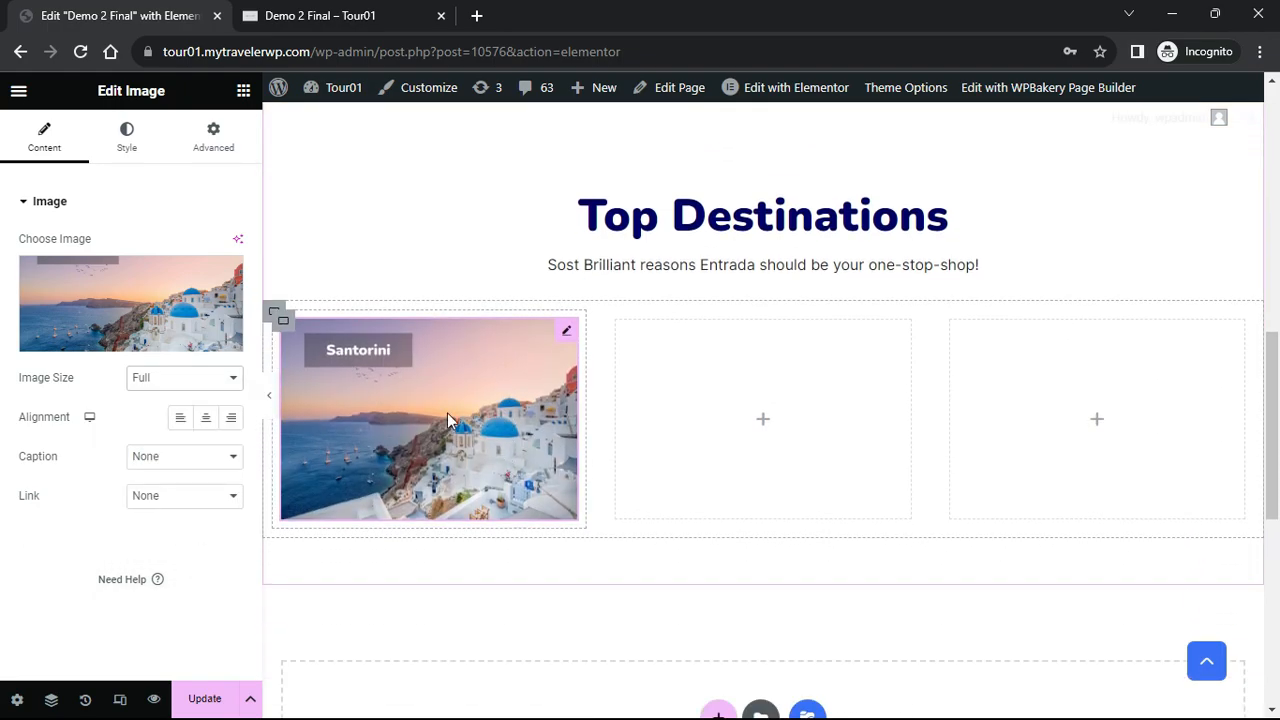
pyautogui.click(240, 507)
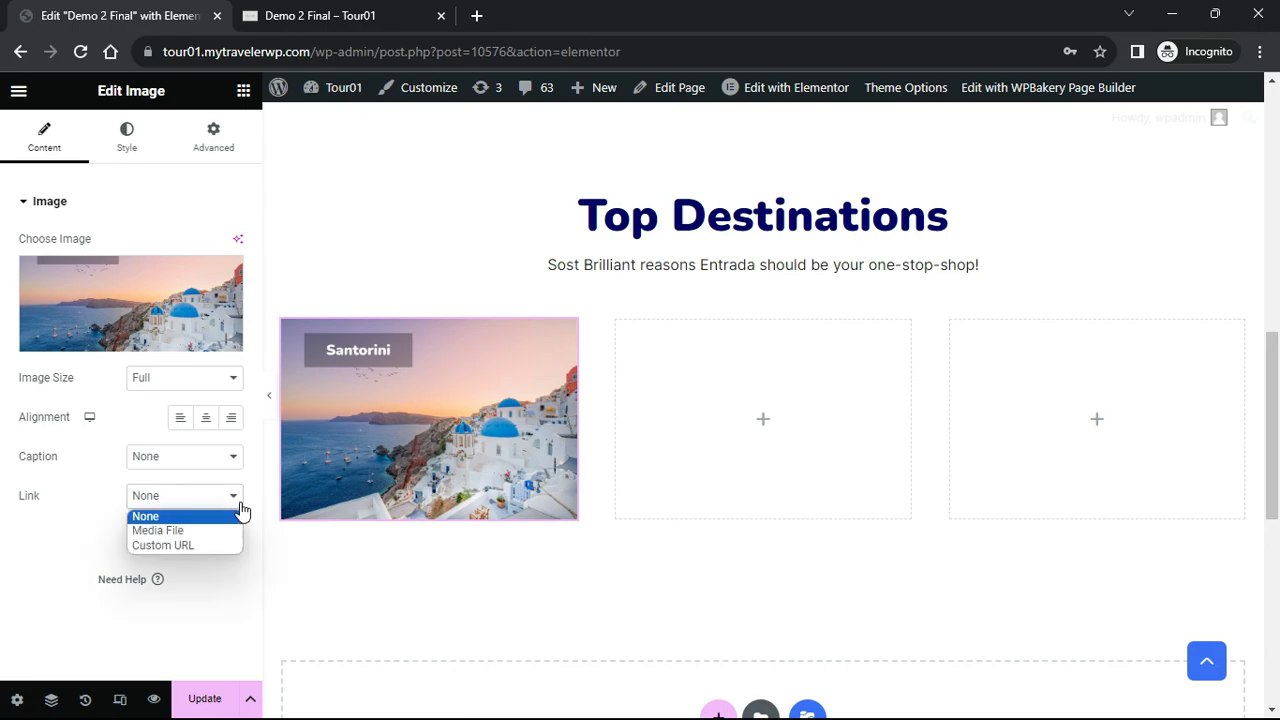
pyautogui.click(179, 546)
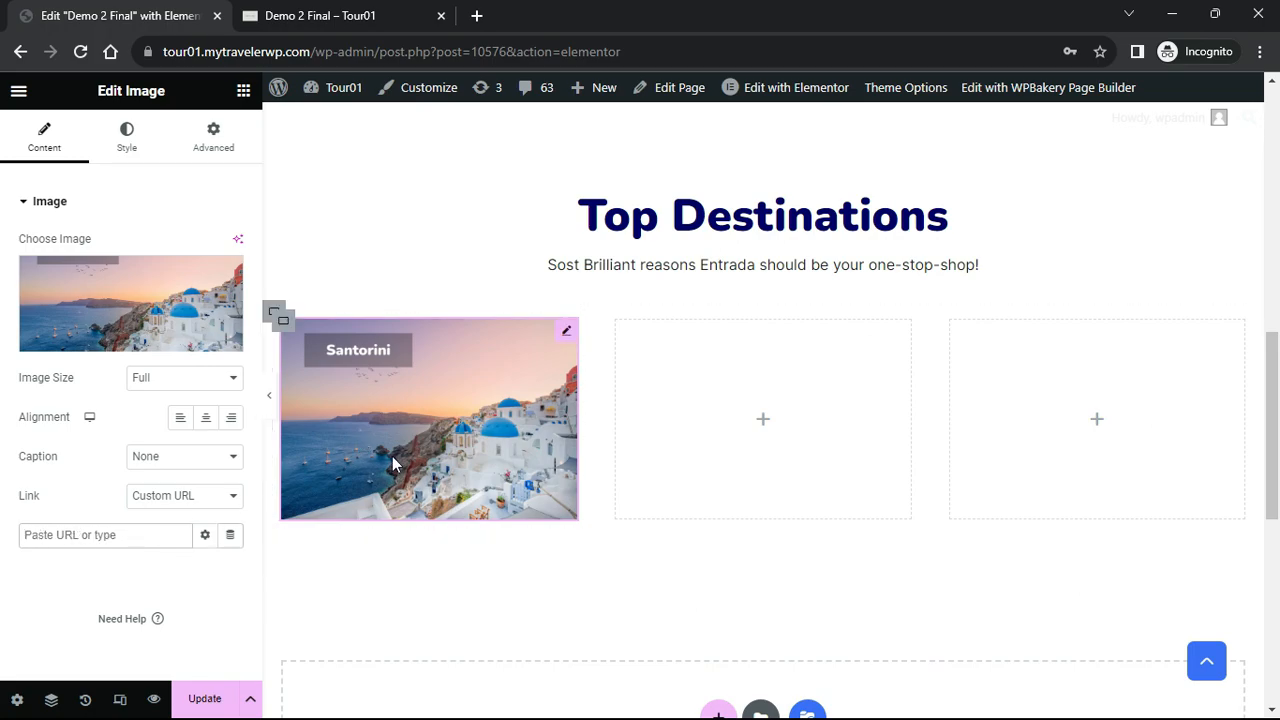
# Set the Santorini image's border radius to 30 px on all corners and preview the page without the editing panel
pyautogui.click(125, 134)
pyautogui.scroll(-2, 150, 430)
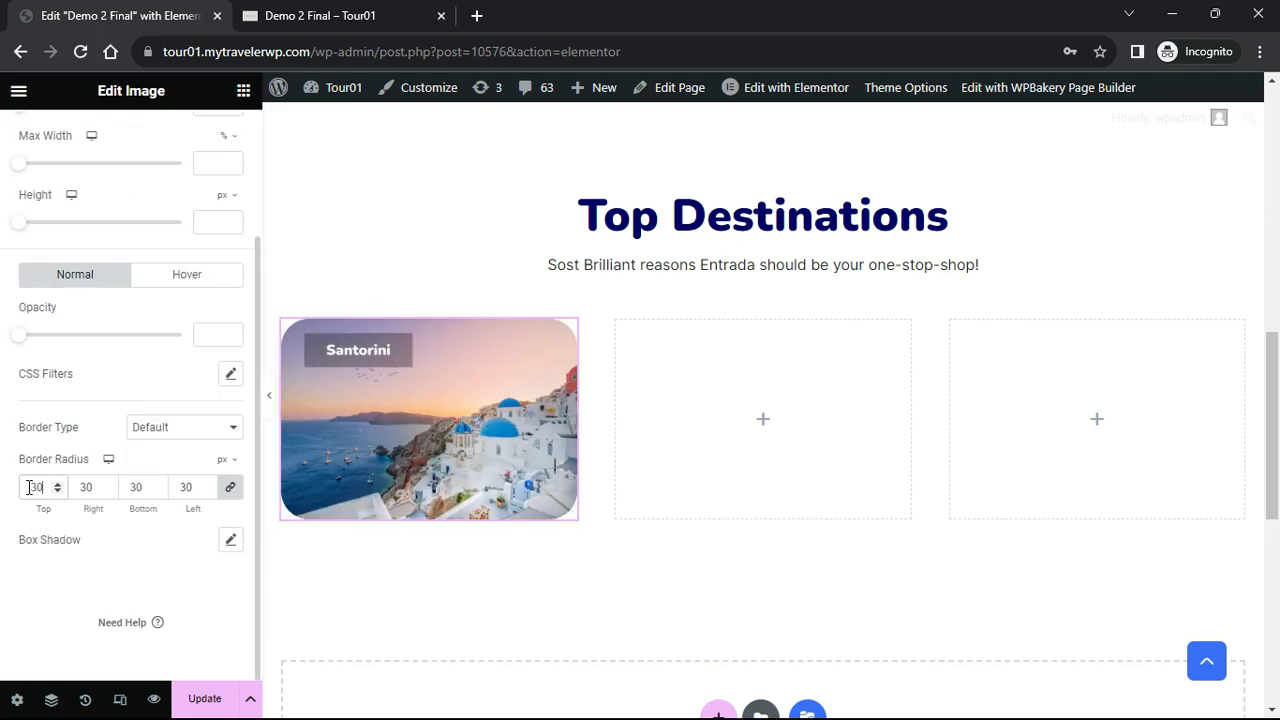
pyautogui.click(268, 395)
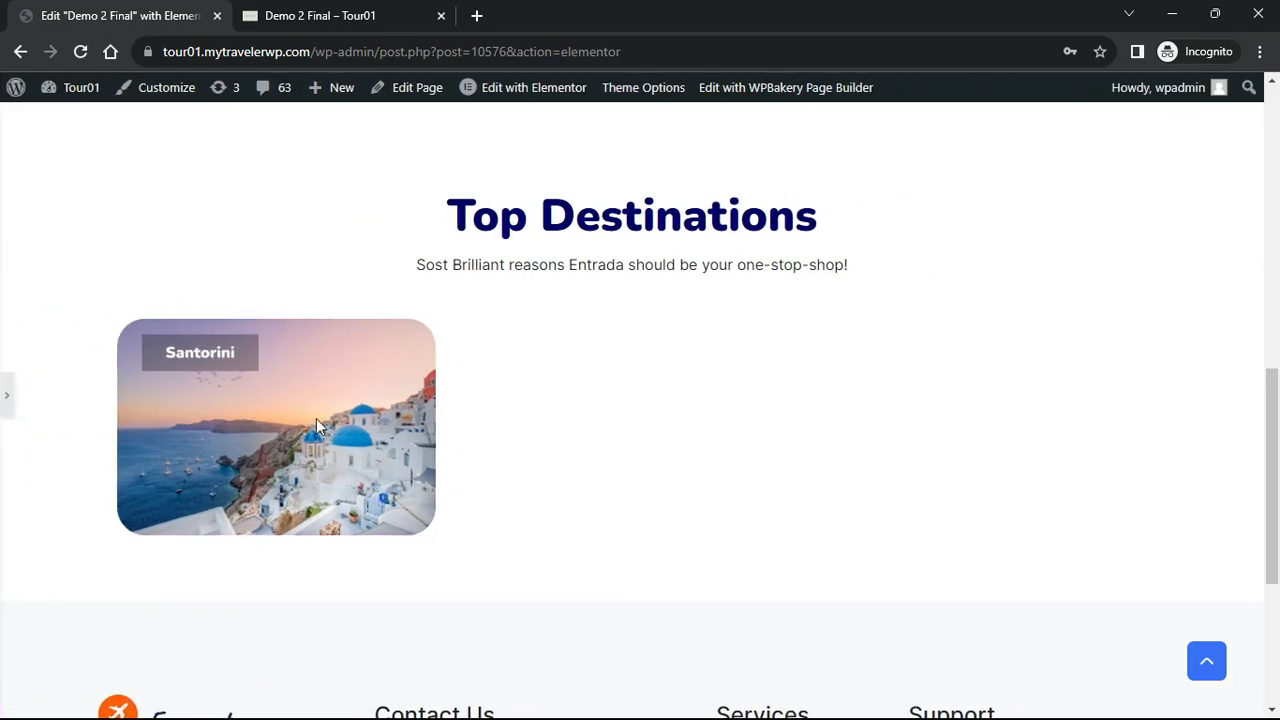
pyautogui.click(7, 395)
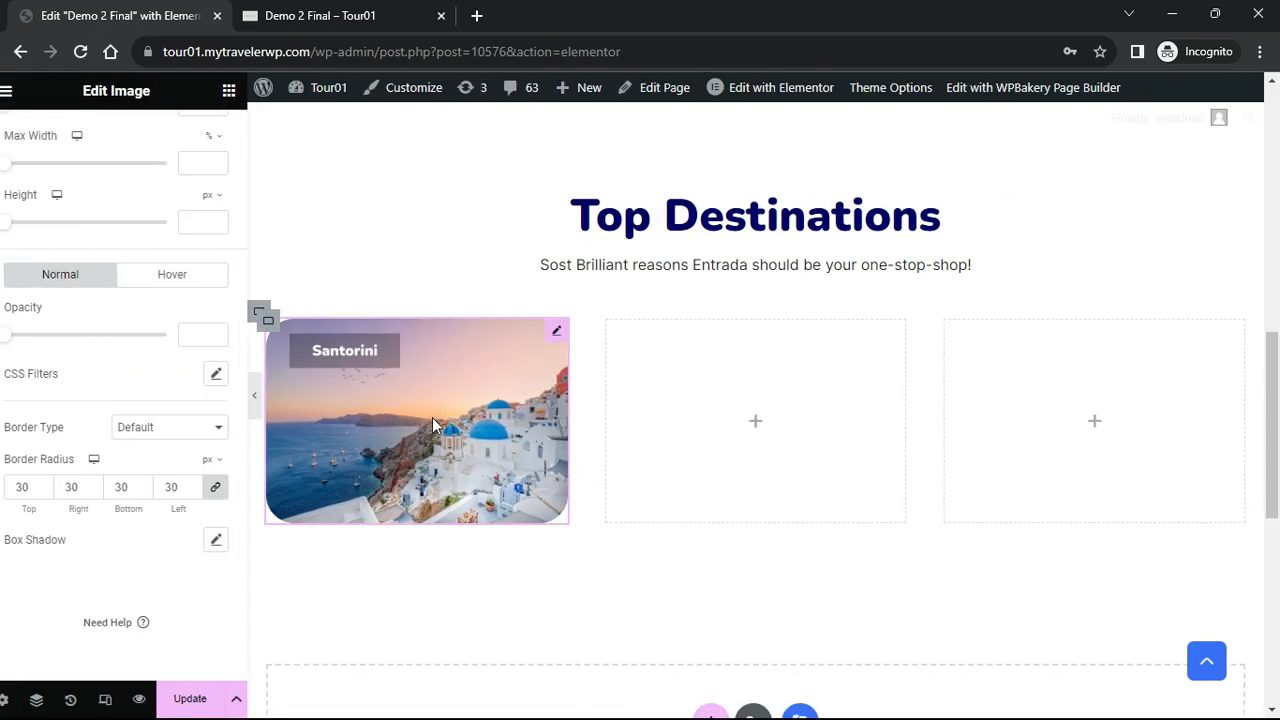
# Set the Santorini image's hover animation to Bob
pyautogui.scroll(3, 170, 405)
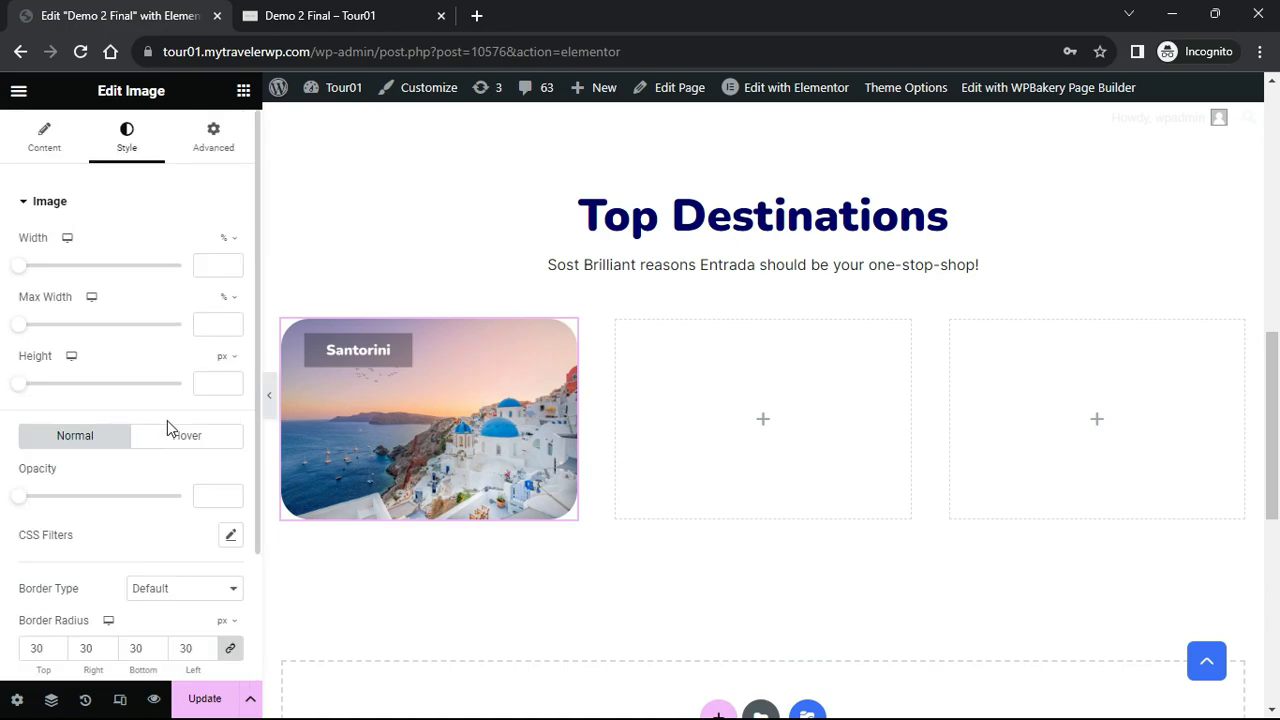
pyautogui.click(168, 440)
pyautogui.scroll(-1, 164, 575)
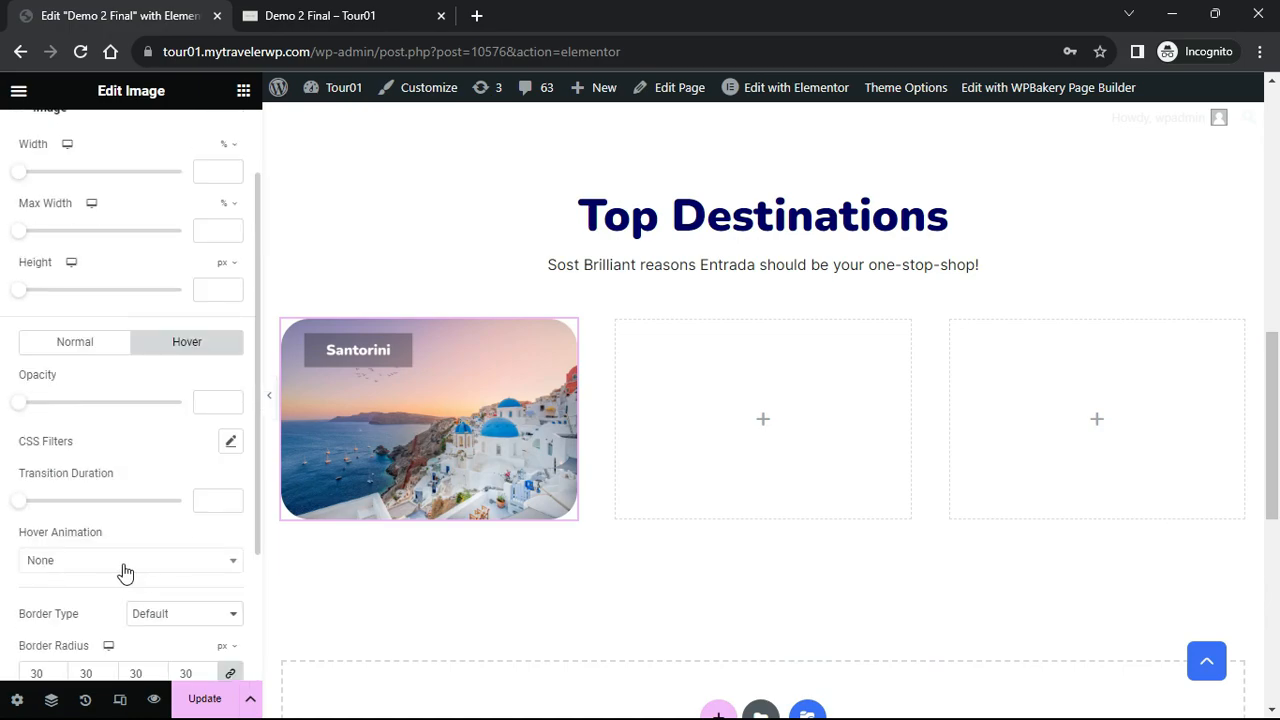
pyautogui.click(123, 562)
pyautogui.scroll(-2, 139, 512)
pyautogui.scroll(-2, 139, 511)
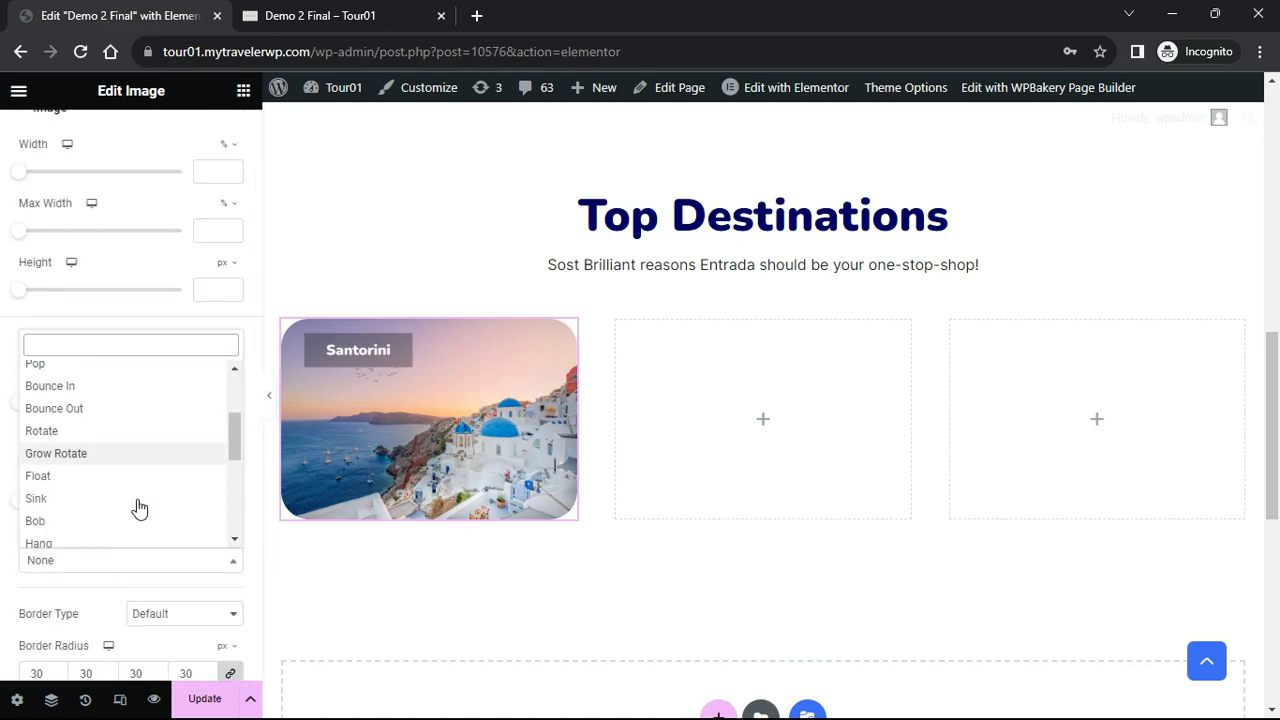
pyautogui.click(108, 477)
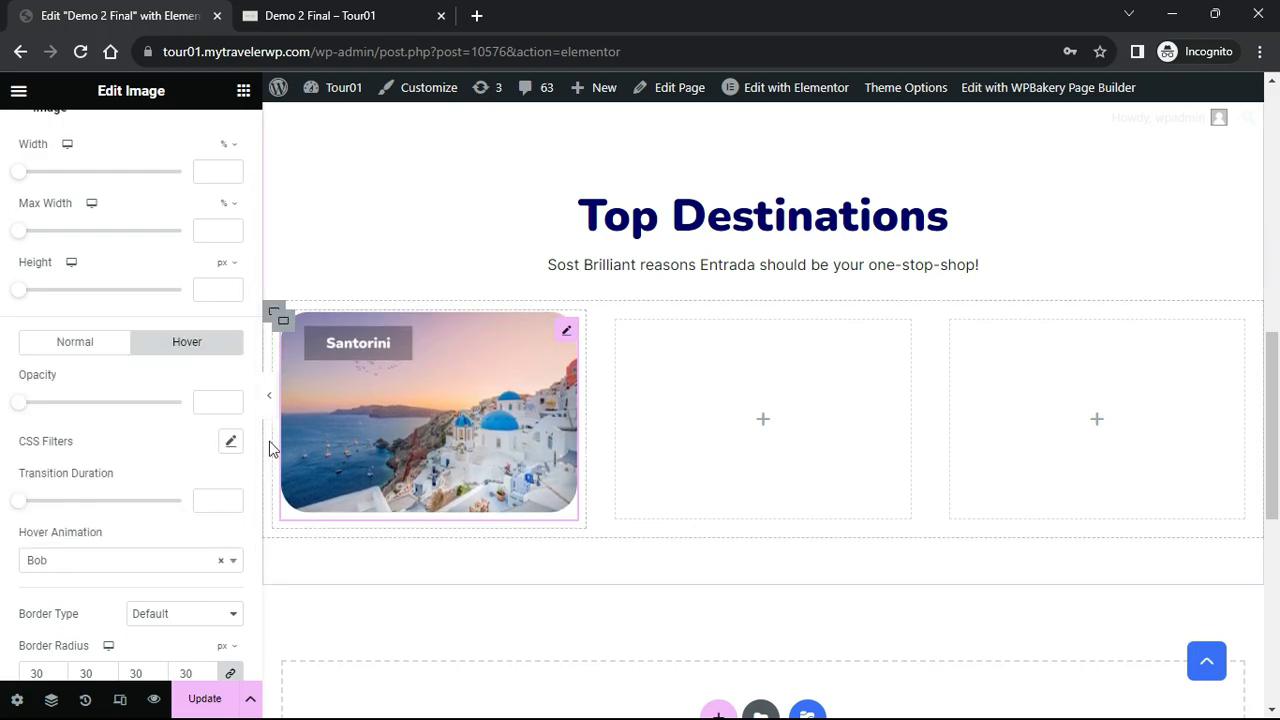
# Give the Santorini image a Pulse entrance animation with a Slow animation duration
pyautogui.scroll(2, 231, 405)
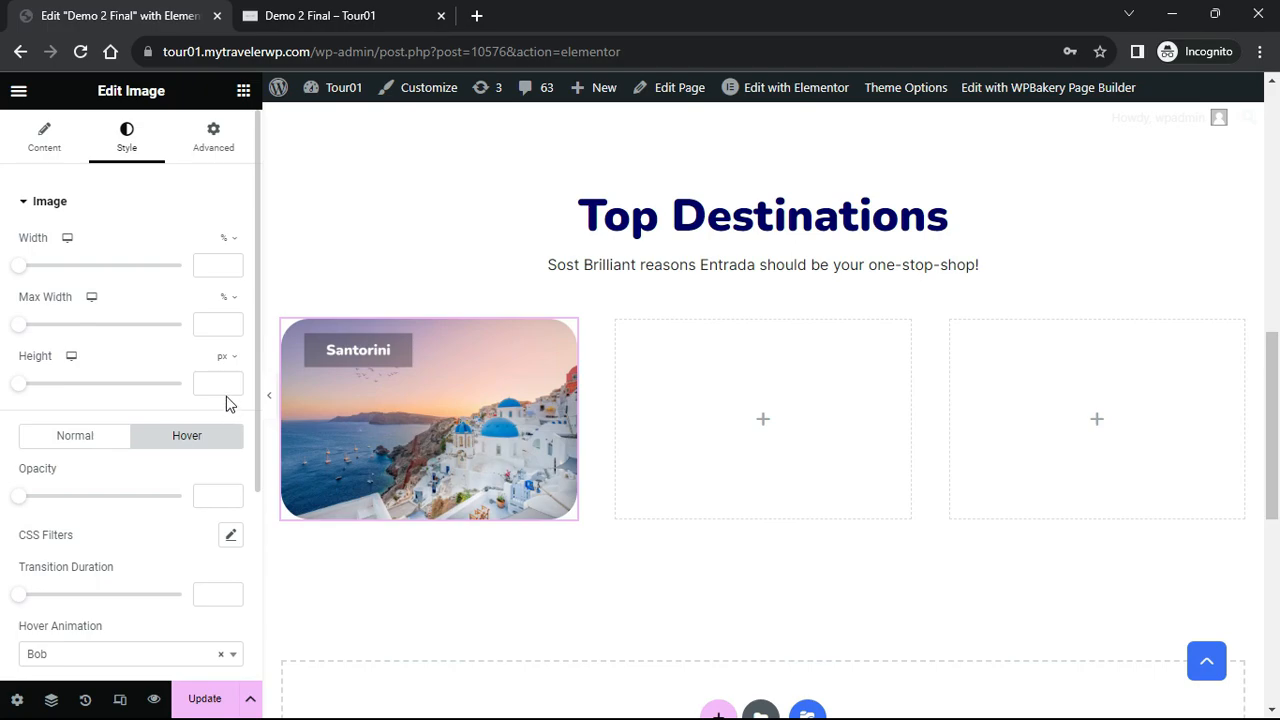
pyautogui.click(214, 147)
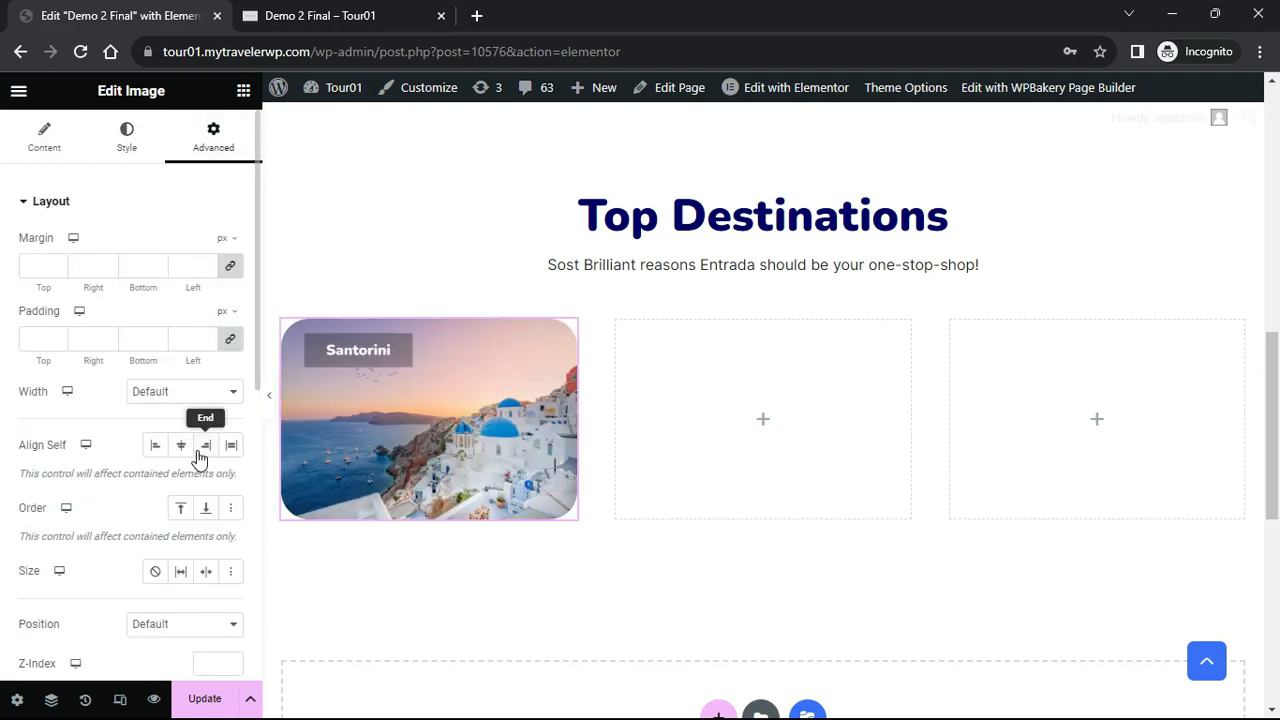
pyautogui.scroll(-1, 195, 452)
pyautogui.scroll(-2, 197, 450)
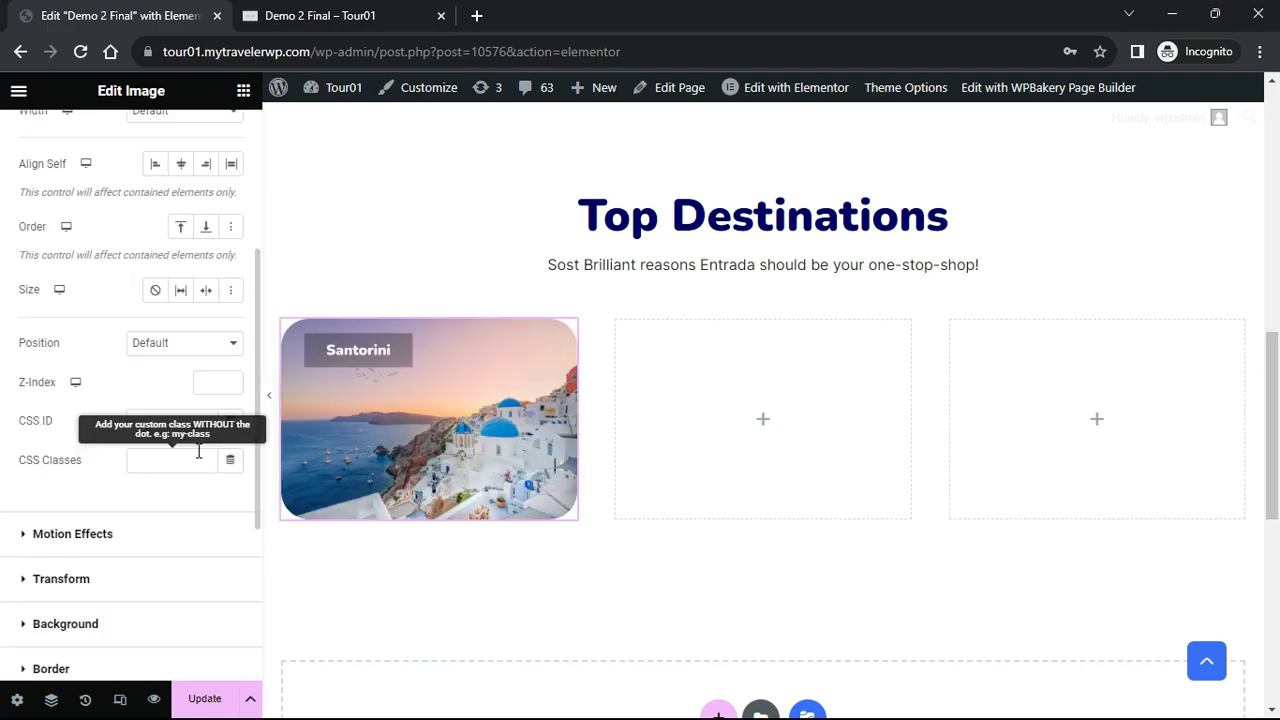
pyautogui.click(24, 535)
pyautogui.click(214, 316)
pyautogui.scroll(-5, 143, 451)
pyautogui.scroll(-5, 147, 455)
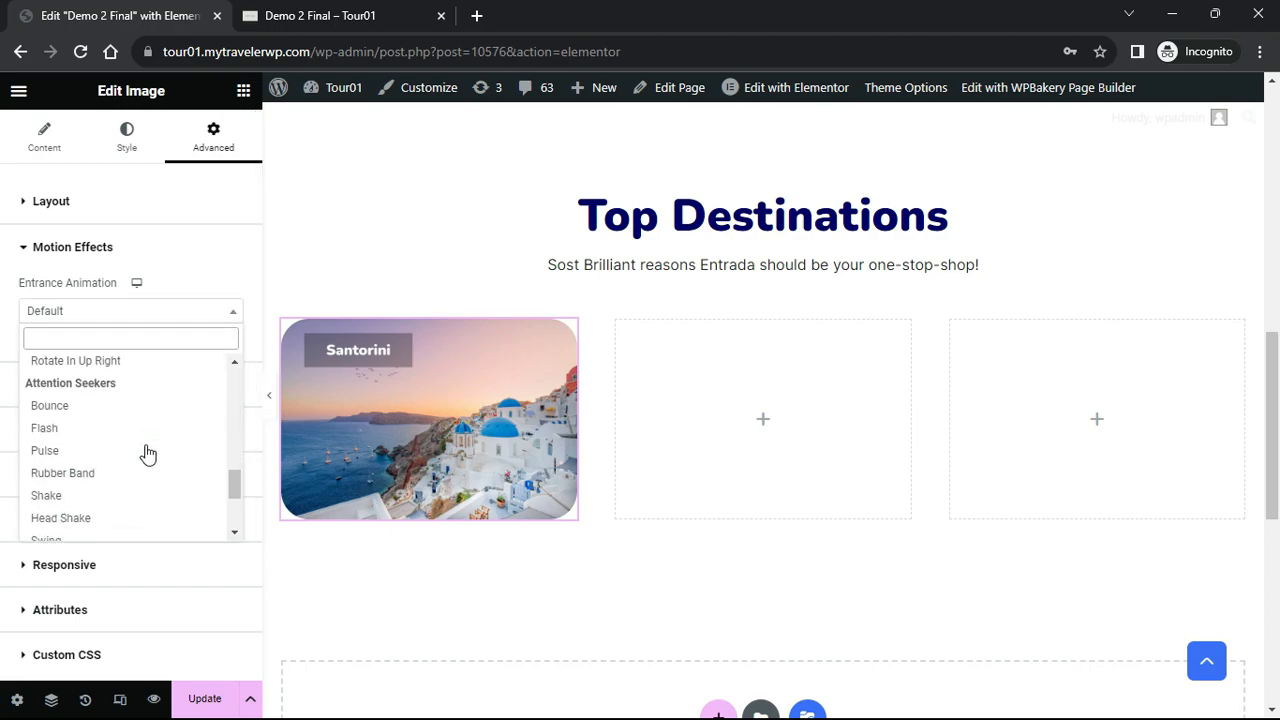
pyautogui.click(147, 455)
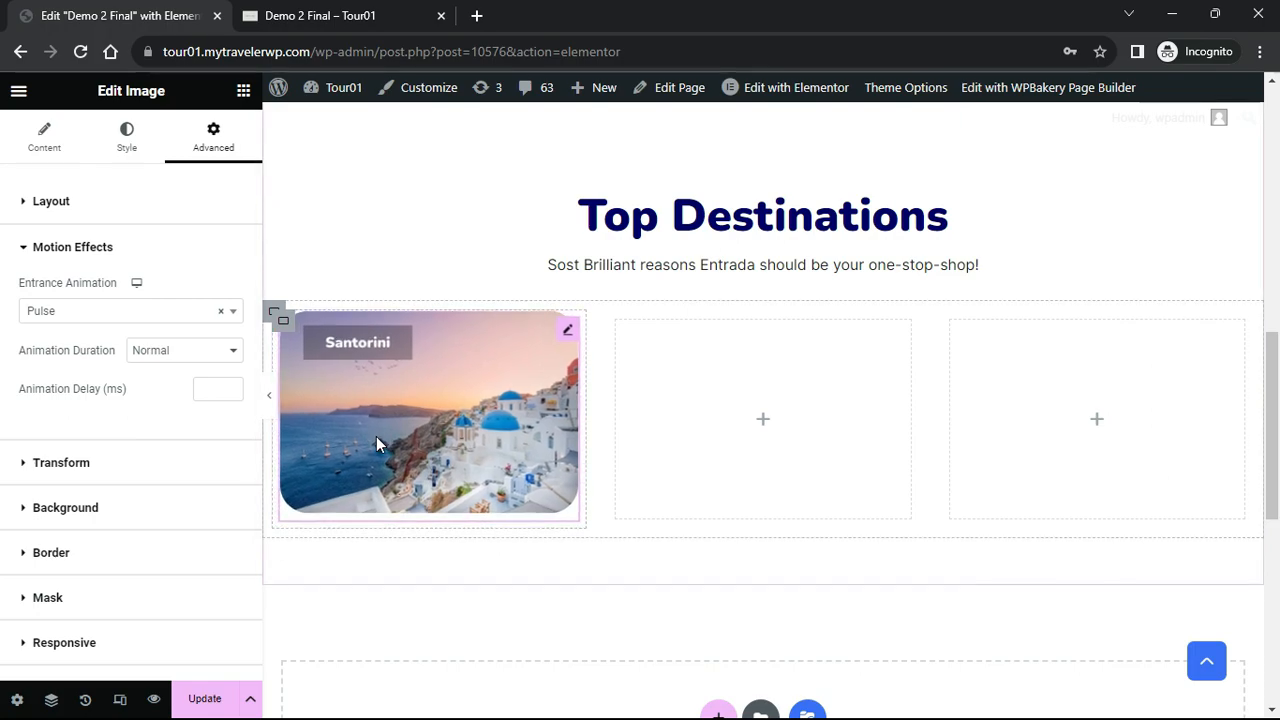
pyautogui.click(232, 355)
pyautogui.click(228, 368)
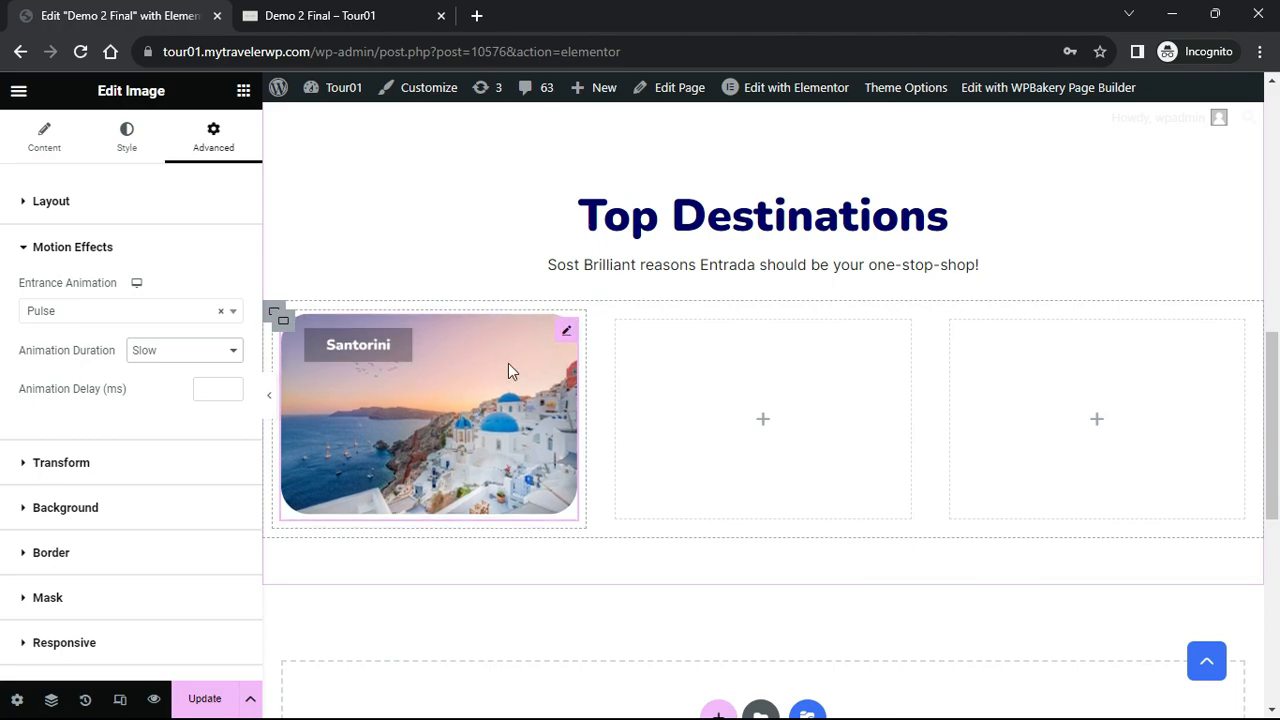
# Duplicate the Santorini image and replace the copy's picture with the Rome image Top-Destination-2-Demo-2.jpg
pyautogui.rightClick(568, 335)
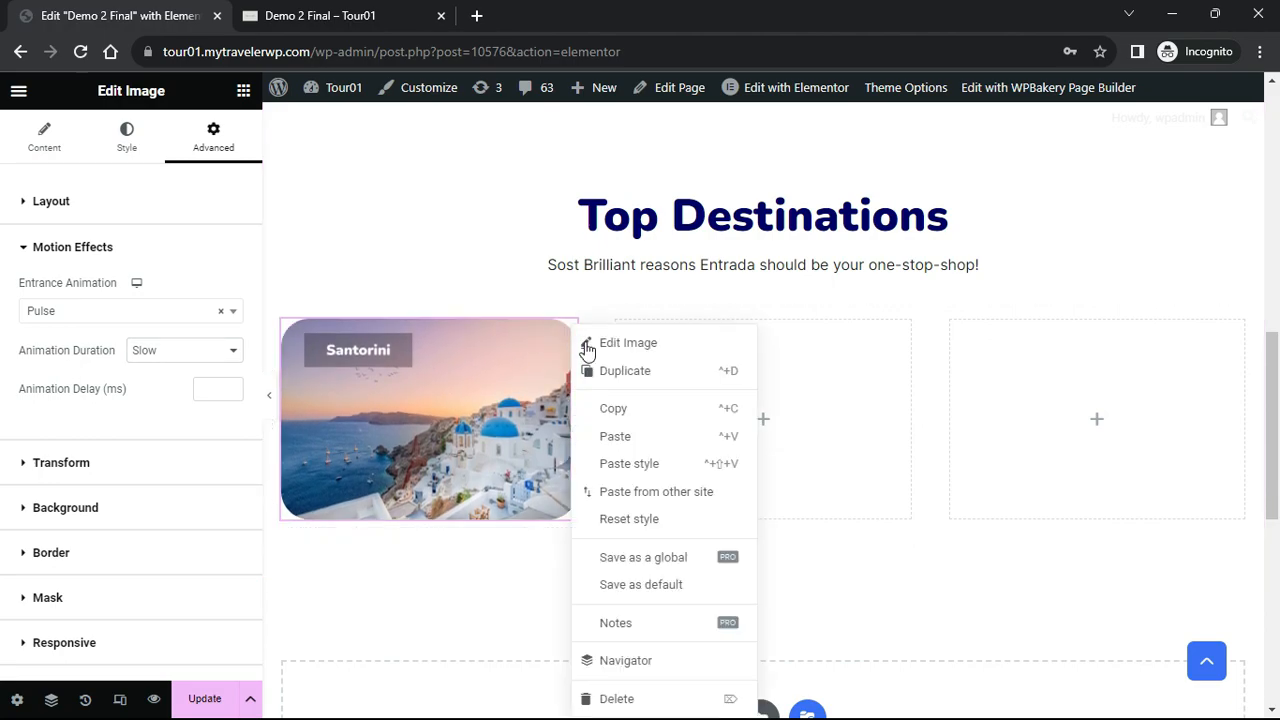
pyautogui.click(609, 369)
pyautogui.scroll(-1, 475, 465)
pyautogui.scroll(-1, 475, 468)
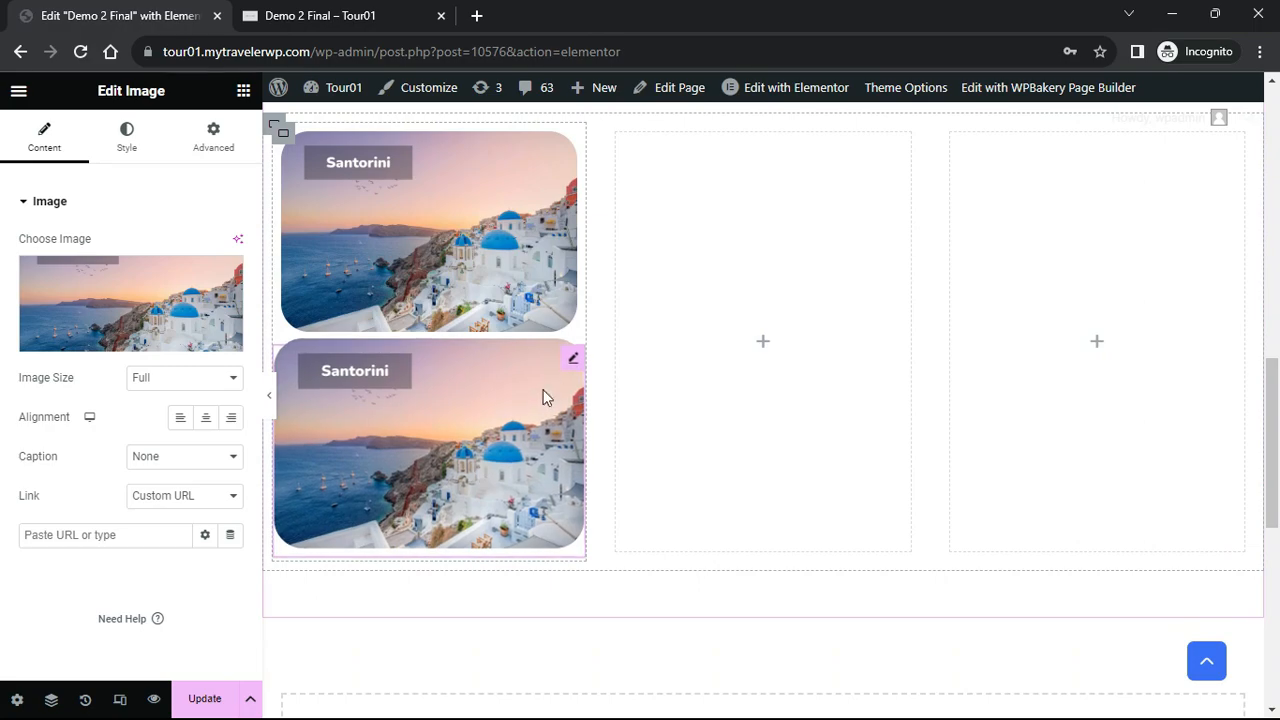
pyautogui.click(175, 320)
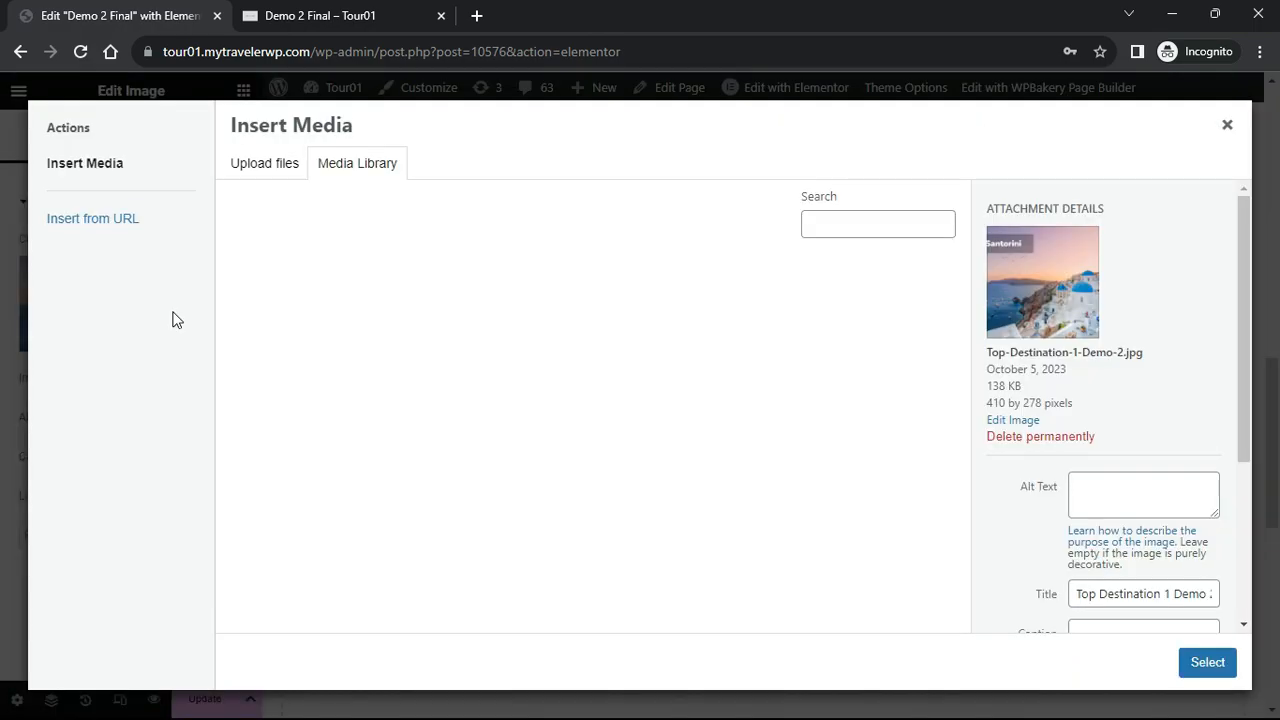
pyautogui.scroll(-2, 780, 572)
pyautogui.scroll(1, 860, 540)
pyautogui.click(890, 530)
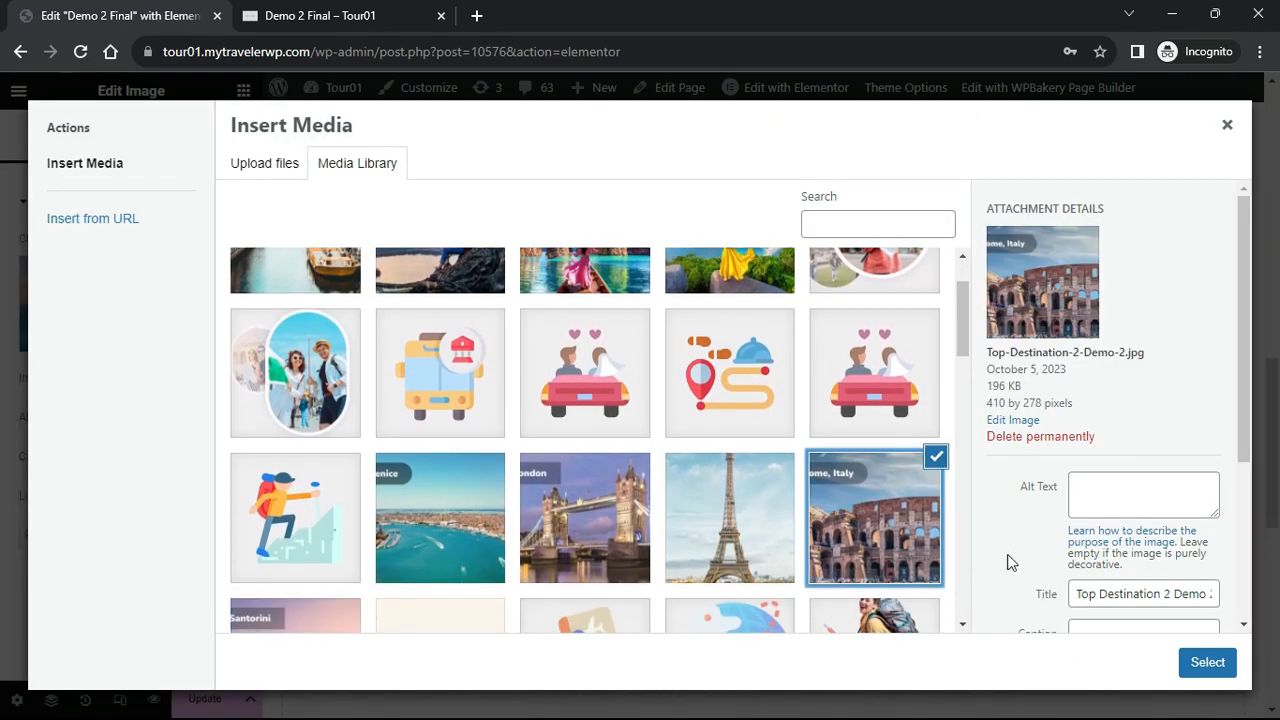
pyautogui.click(1208, 662)
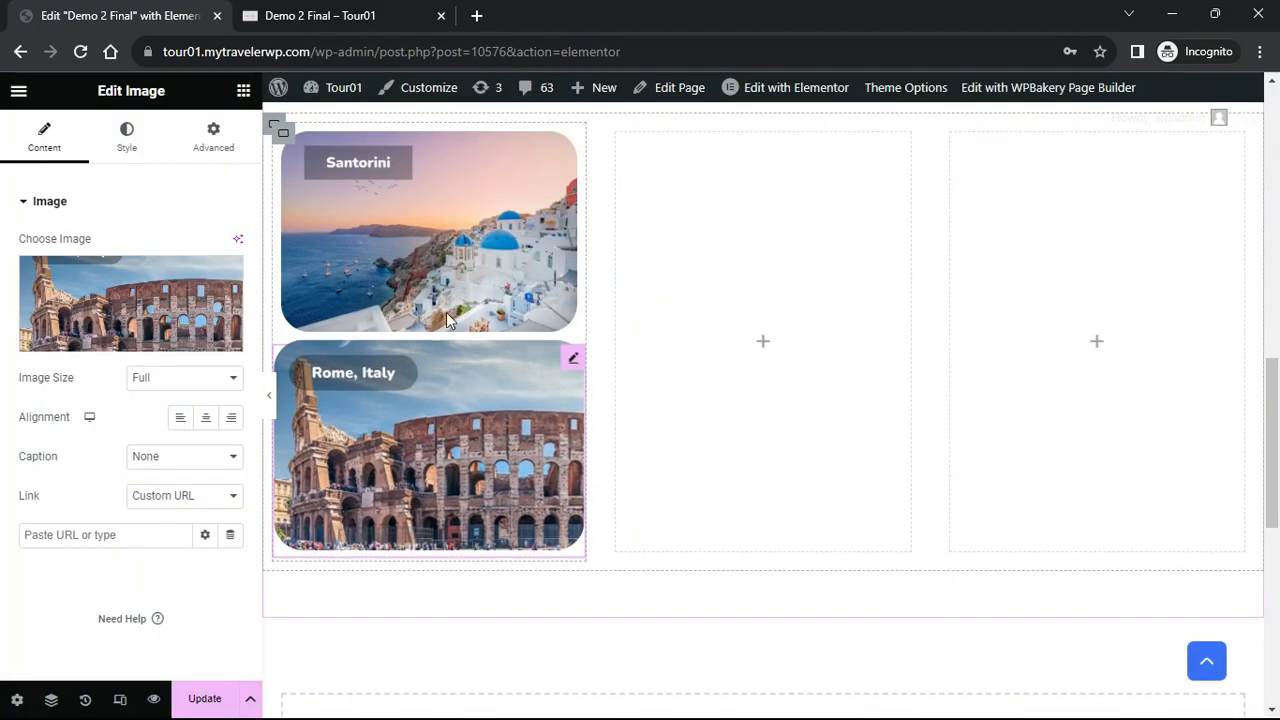
# Duplicate the Rome image and move the copy into the middle nested container
pyautogui.scroll(1, 535, 465)
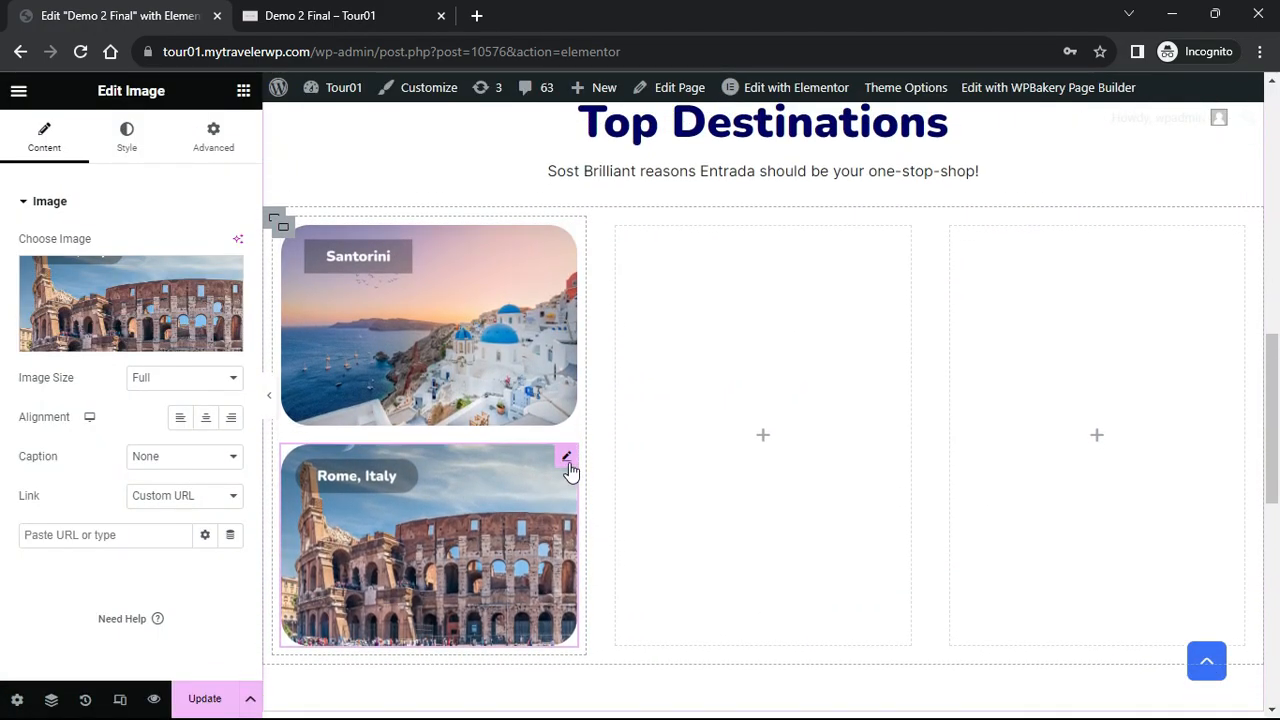
pyautogui.rightClick(569, 466)
pyautogui.click(608, 384)
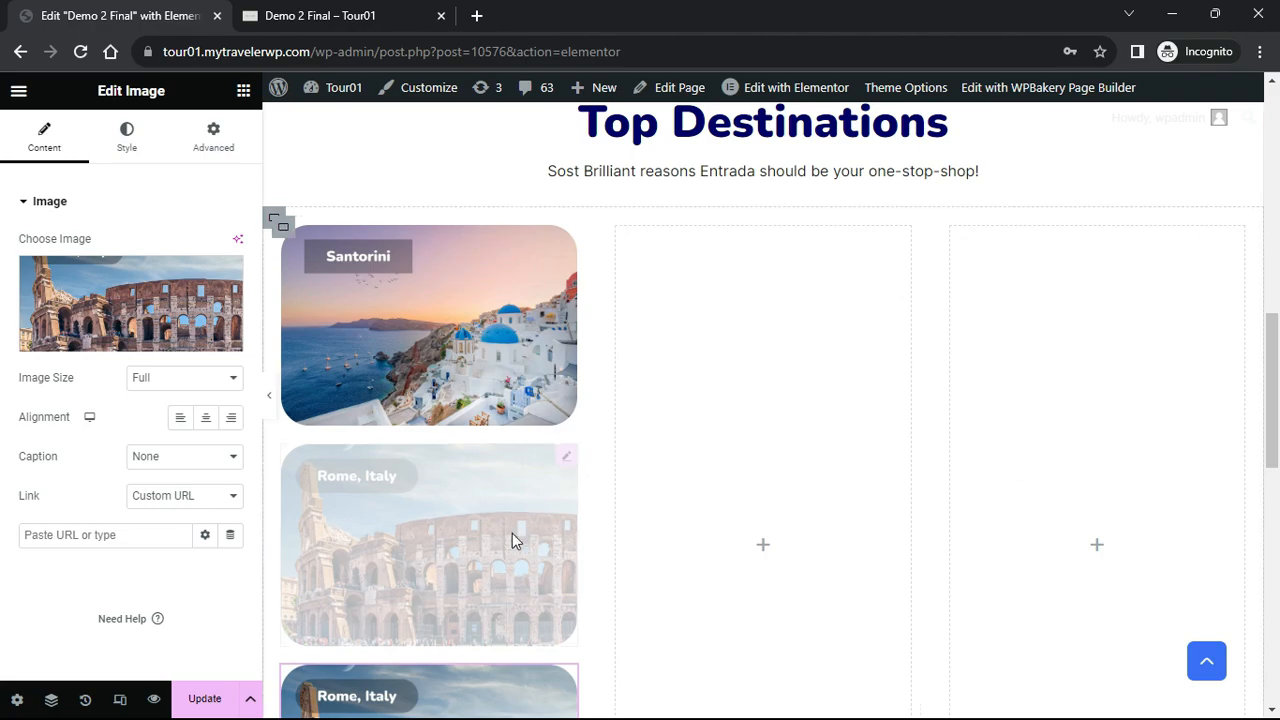
pyautogui.scroll(-2, 510, 545)
pyautogui.moveTo(569, 491); pyautogui.dragTo(685, 382)
pyautogui.scroll(2, 690, 400)
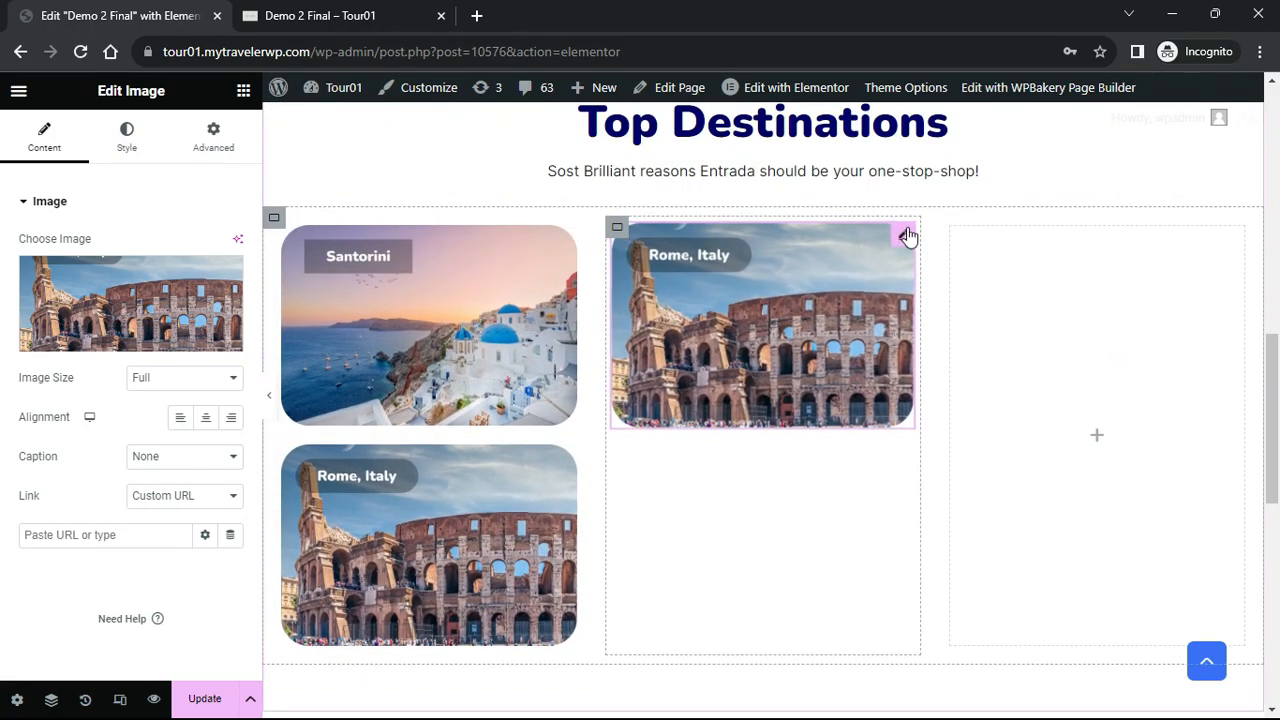
# Replace the middle container's picture with the Paris image Top-Destination-3-Demo-2.jpg
pyautogui.click(164, 286)
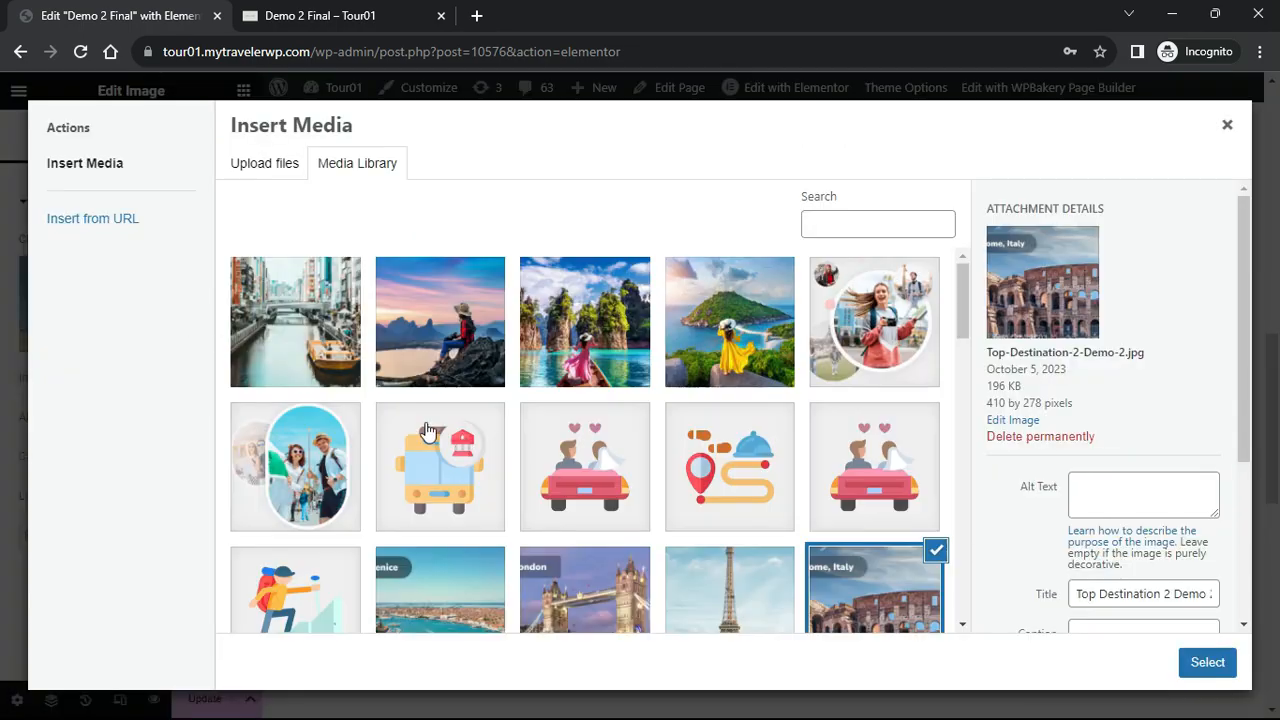
pyautogui.scroll(-1, 695, 540)
pyautogui.click(700, 510)
pyautogui.click(1207, 662)
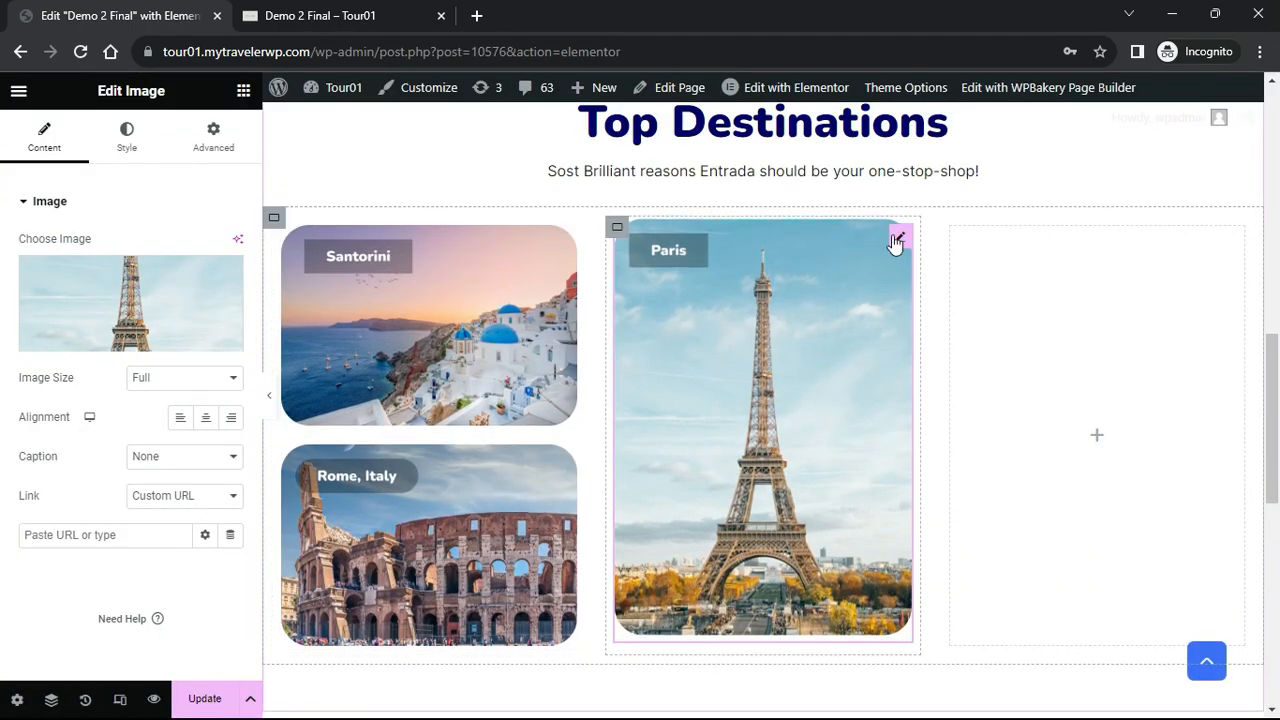
# Duplicate the Paris image into the third nested container and replace its picture with the London image Top-Destination-4-Demo-2.jpg
pyautogui.rightClick(903, 240)
pyautogui.click(940, 278)
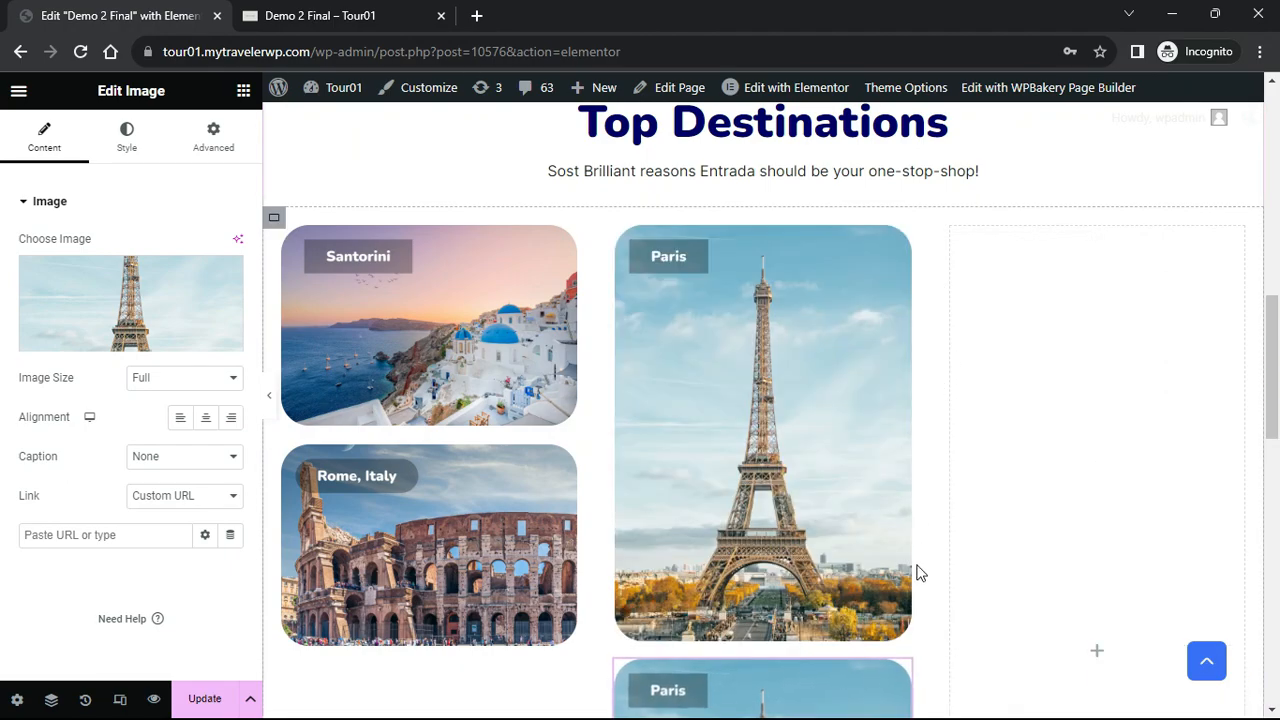
pyautogui.moveTo(906, 678); pyautogui.dragTo(1063, 385)
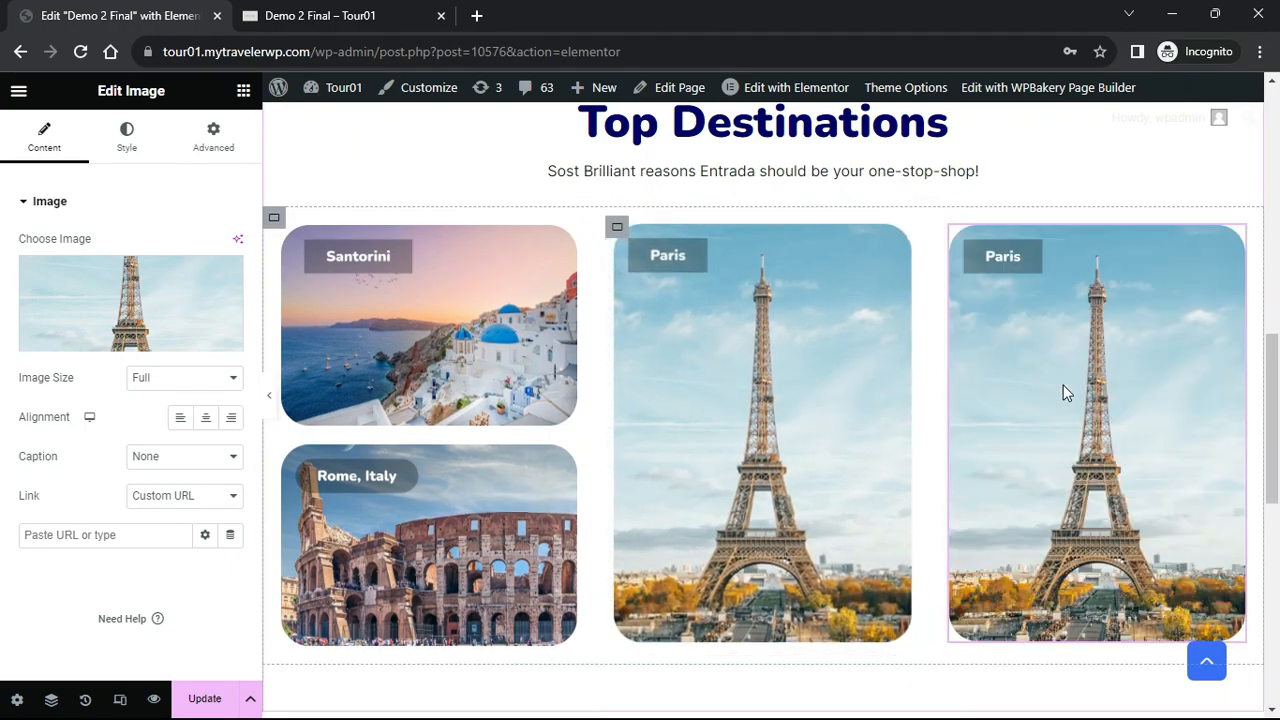
pyautogui.click(112, 300)
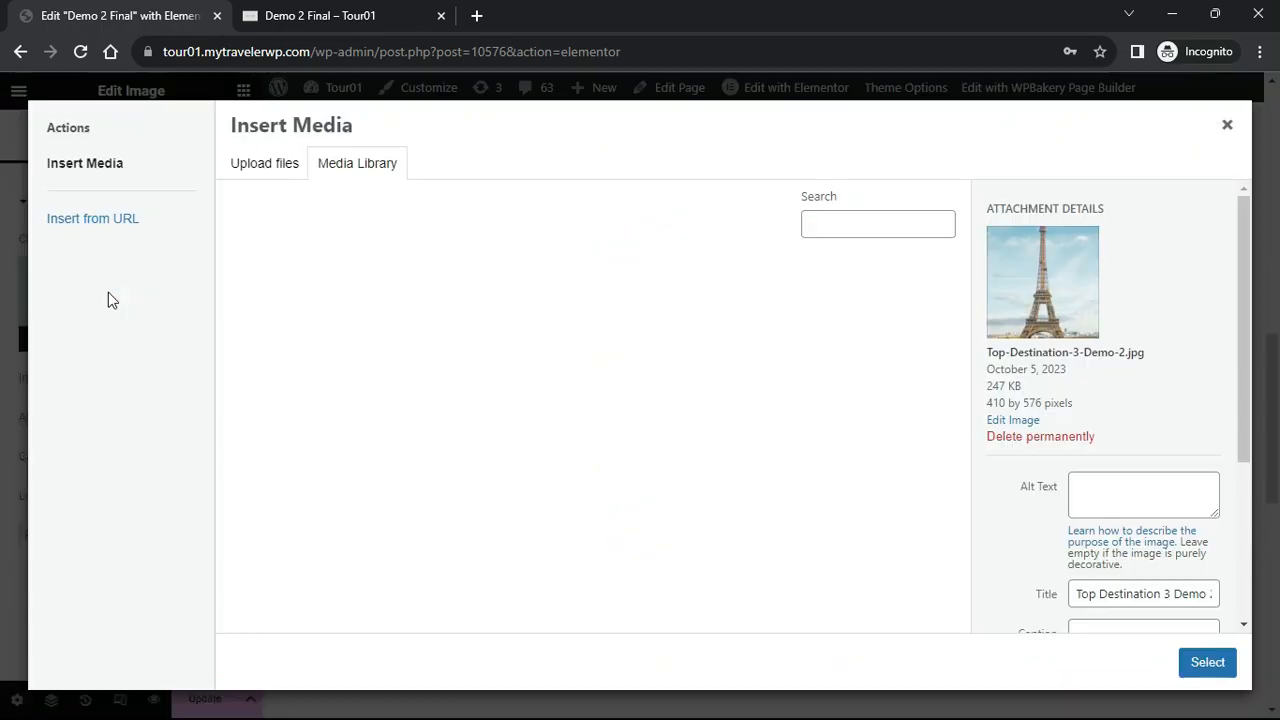
pyautogui.click(571, 606)
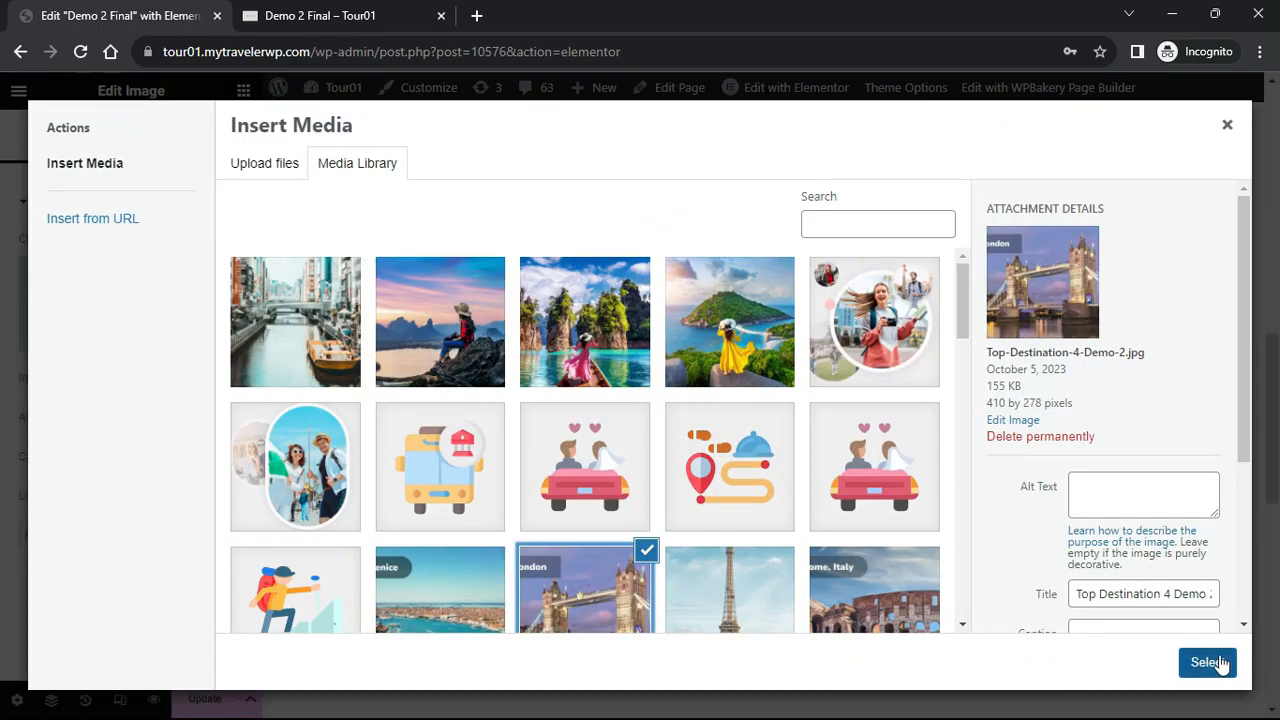
pyautogui.click(1200, 662)
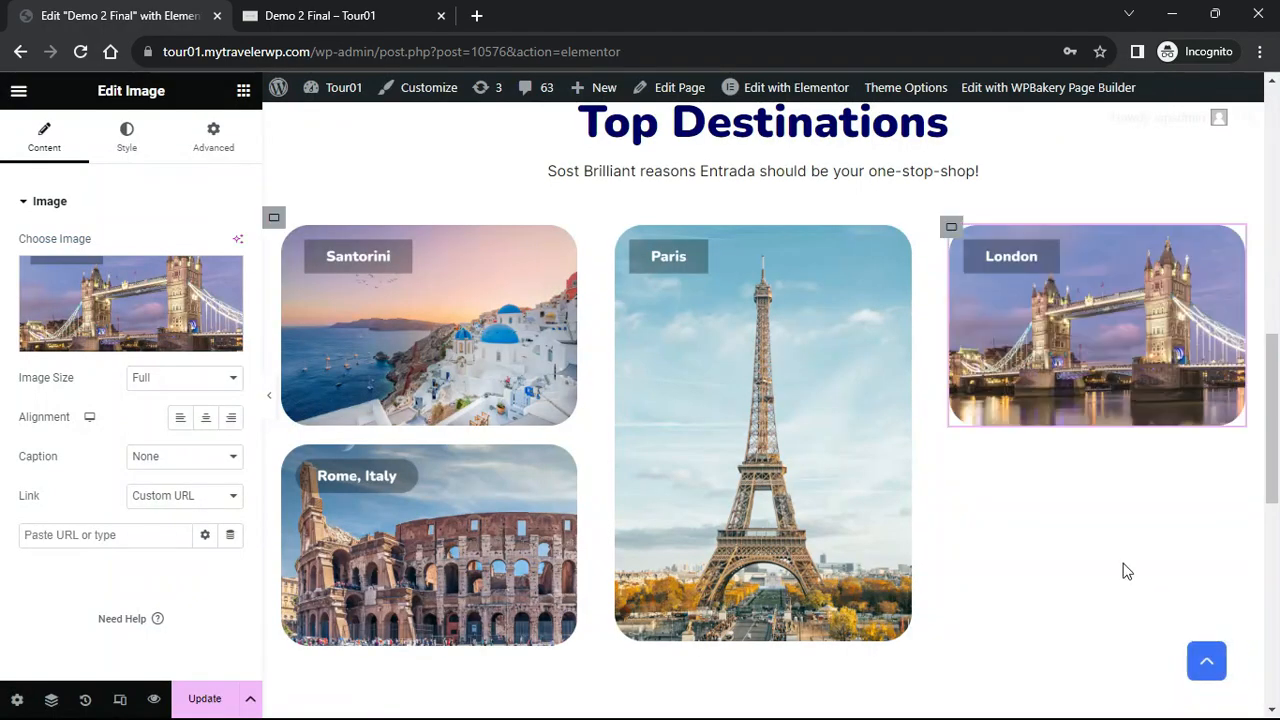
# Duplicate the London image and replace the copy's picture with the Venice image Top-Destination-5-Demo-2.jpg
pyautogui.rightClick(1234, 244)
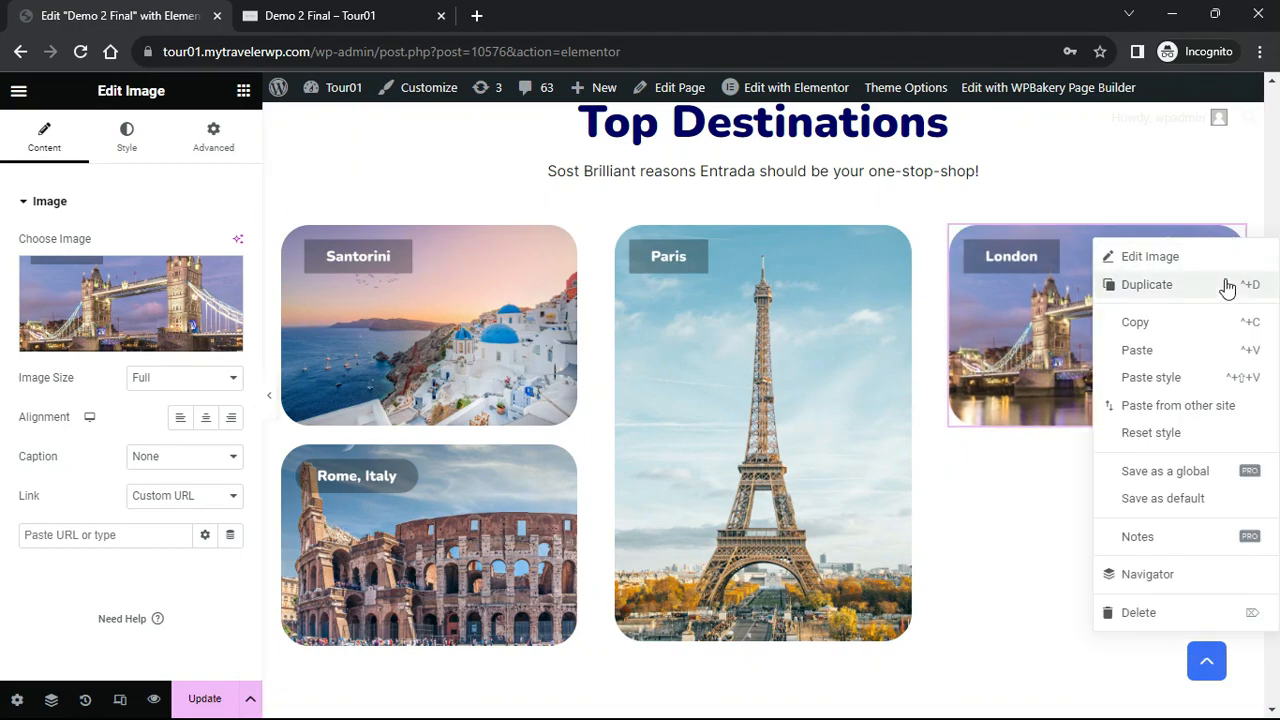
pyautogui.click(1226, 283)
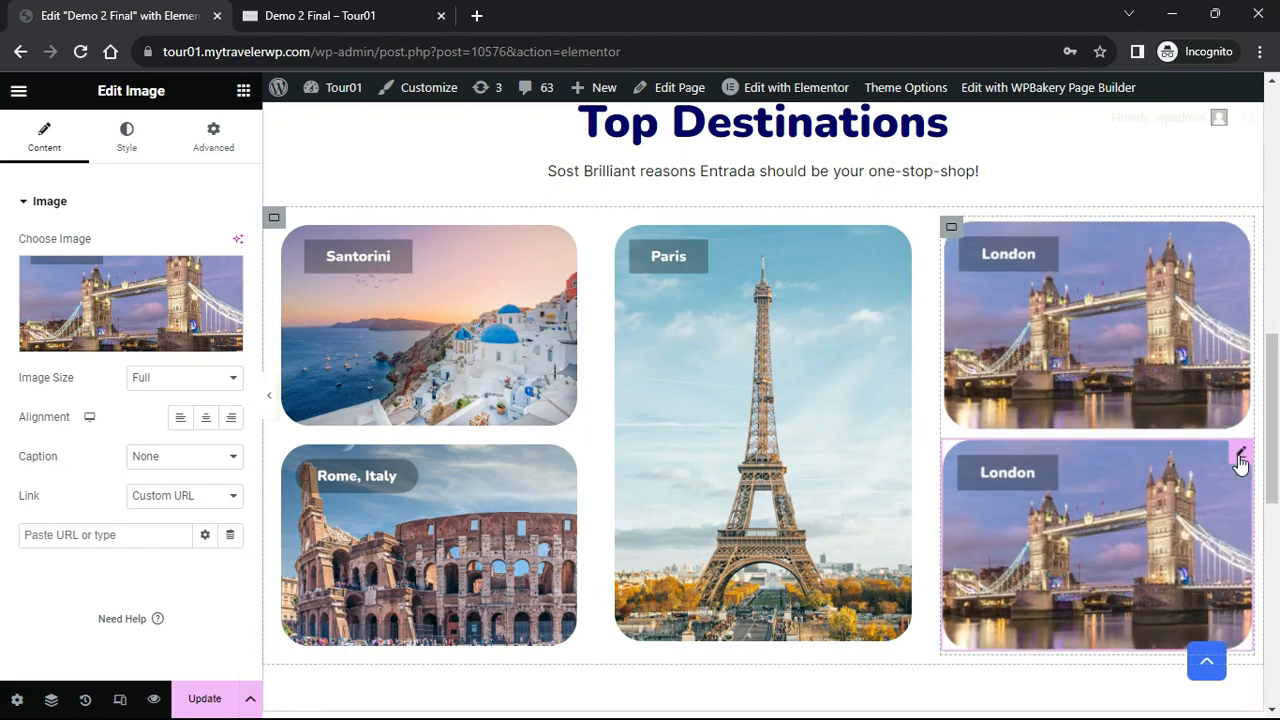
pyautogui.click(180, 298)
pyautogui.click(449, 588)
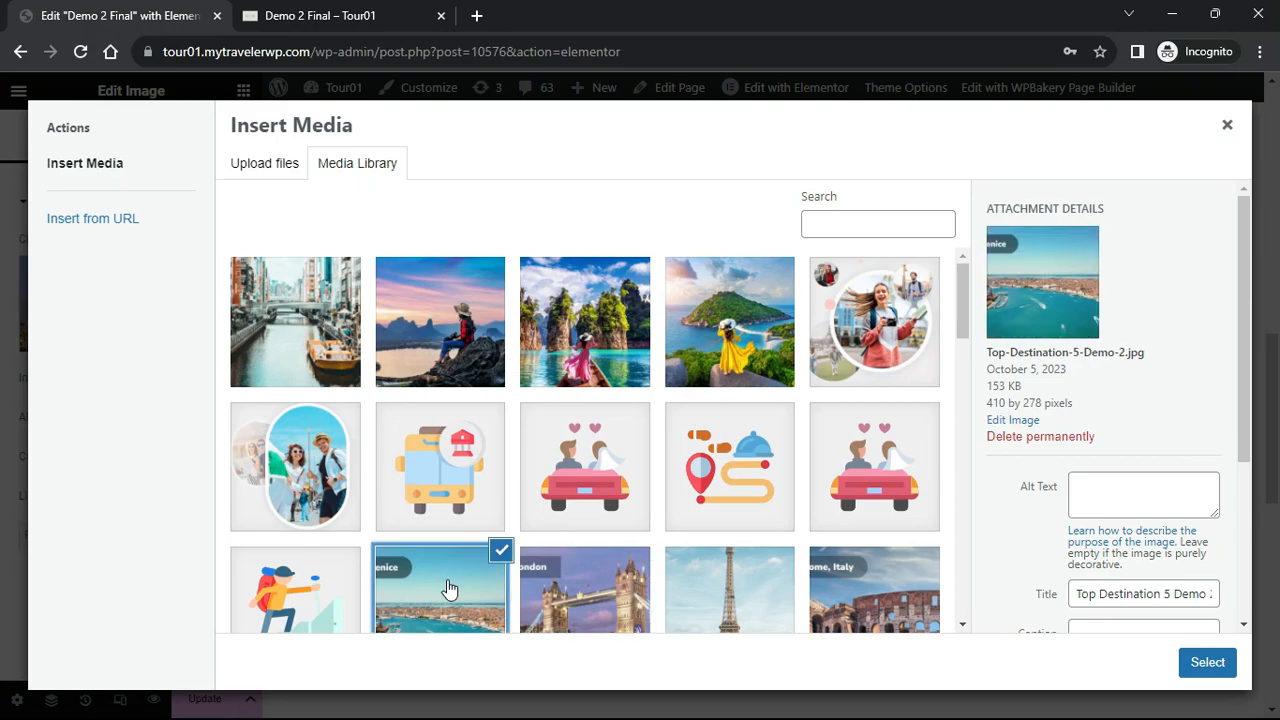
pyautogui.click(1207, 662)
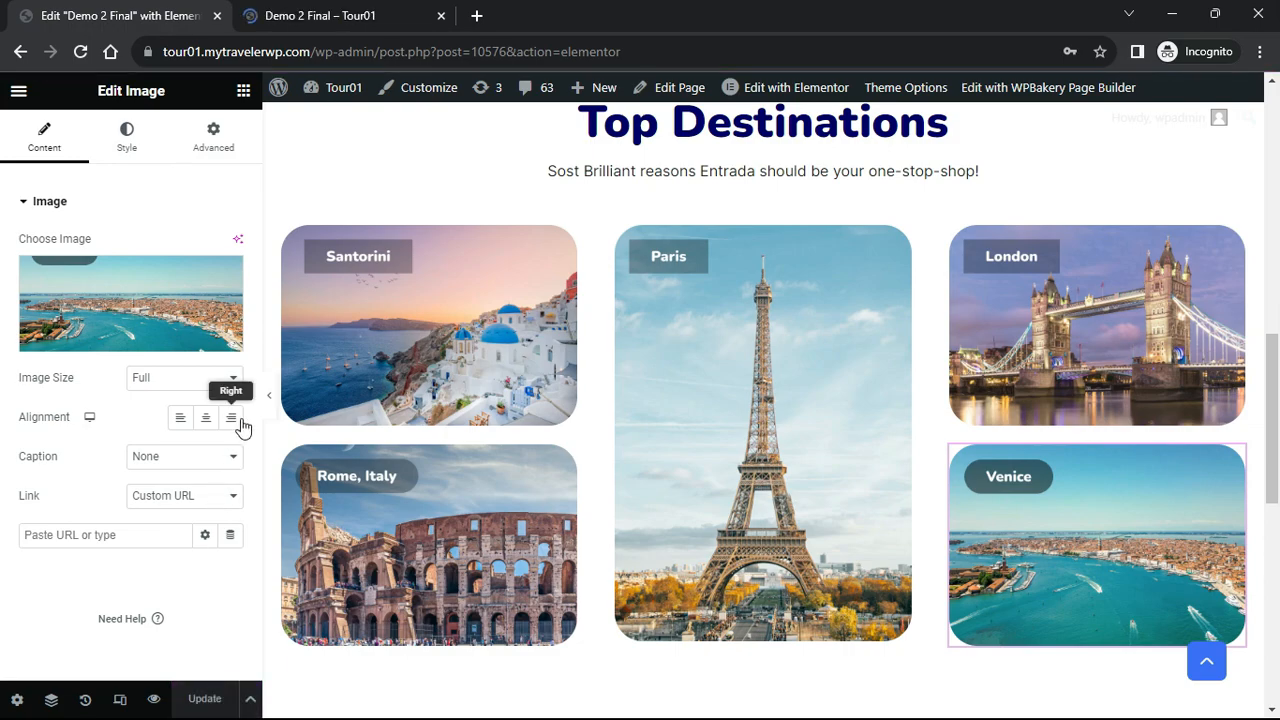
# Review the Top Destinations images and the hero on the Demo 2 Final preview page
pyautogui.click(300, 15)
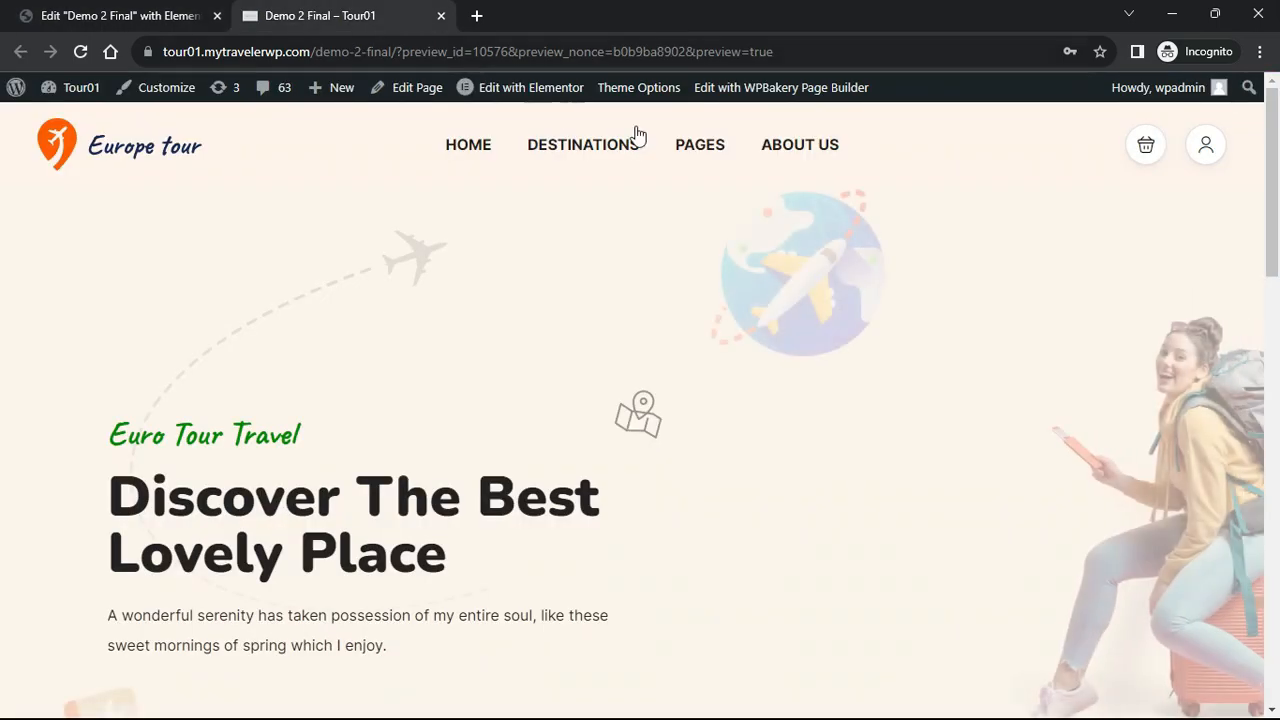
pyautogui.moveTo(1270, 212); pyautogui.dragTo(1278, 478)
pyautogui.scroll(-2, 3, 480)
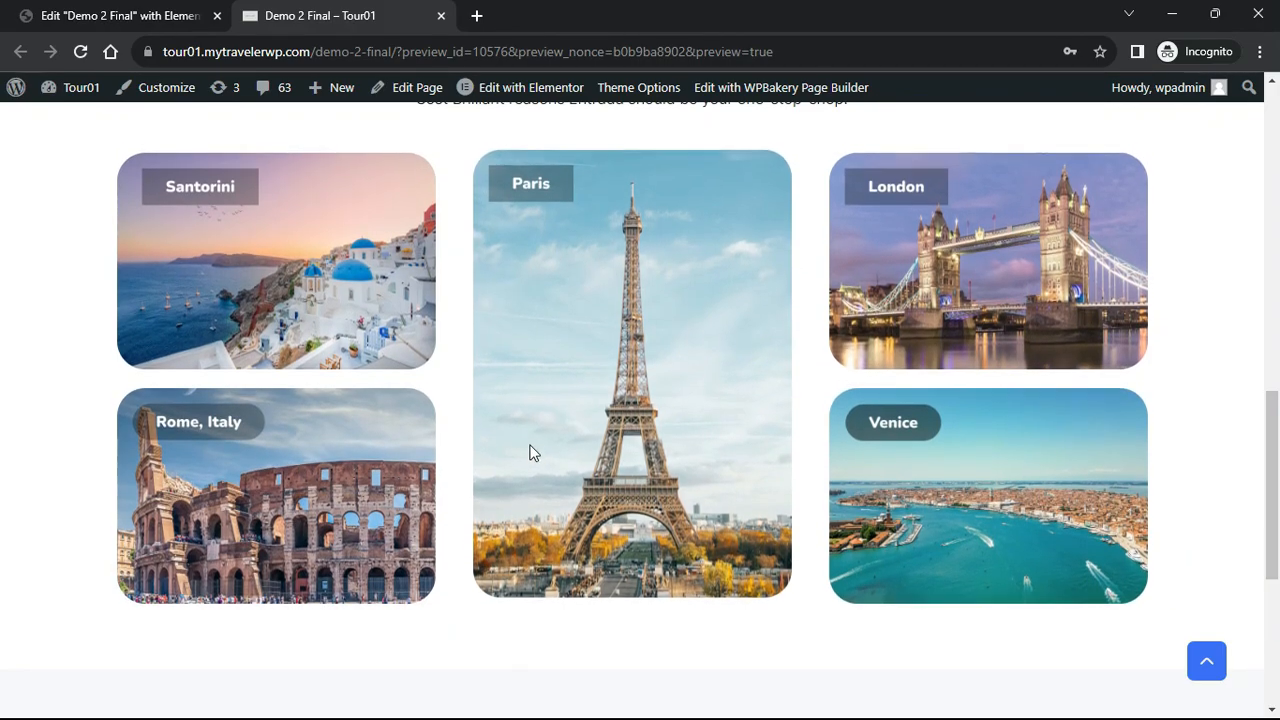
pyautogui.press('Home')
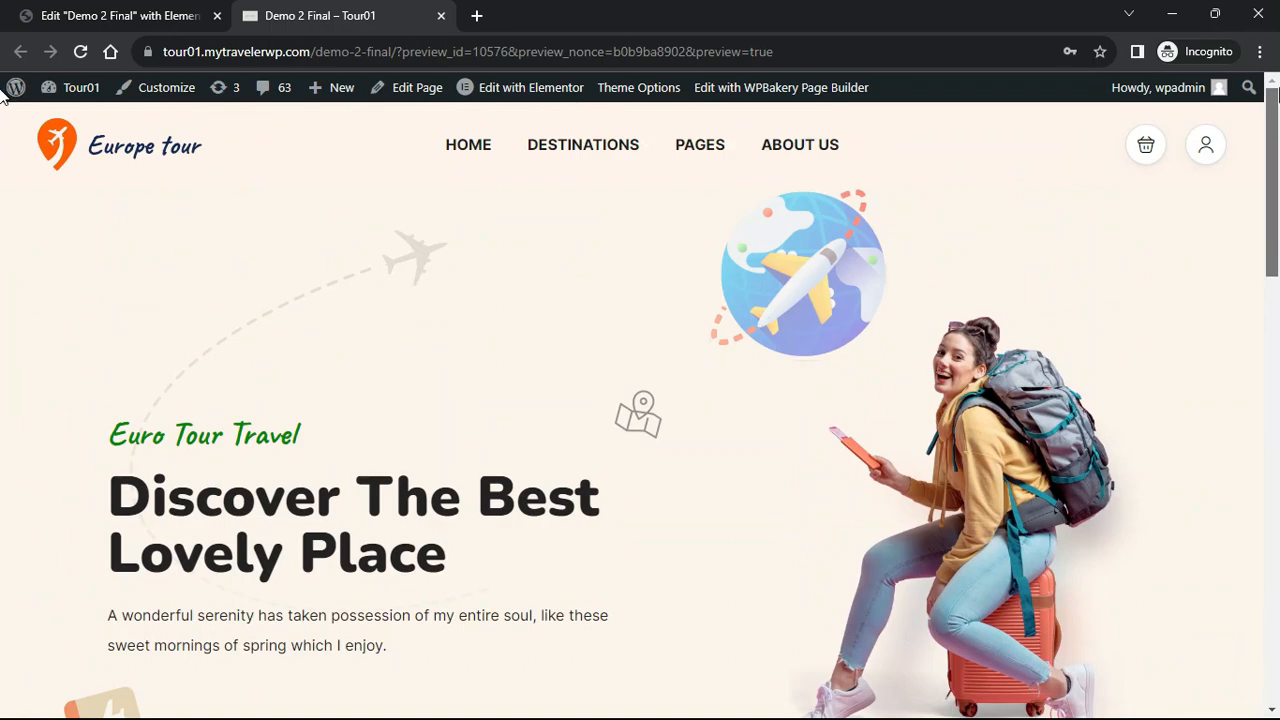
# Return to the Elementor editor and add a Divider widget below the Top Destinations images
pyautogui.click(158, 18)
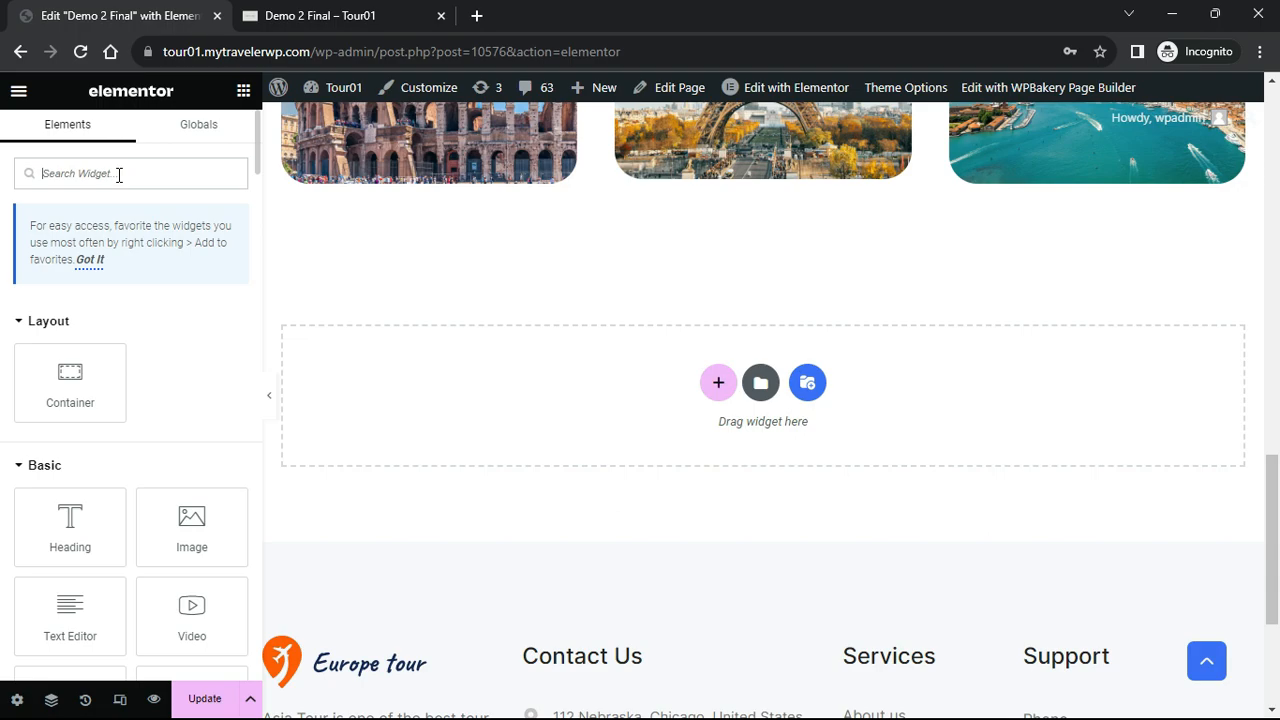
pyautogui.write('divi')
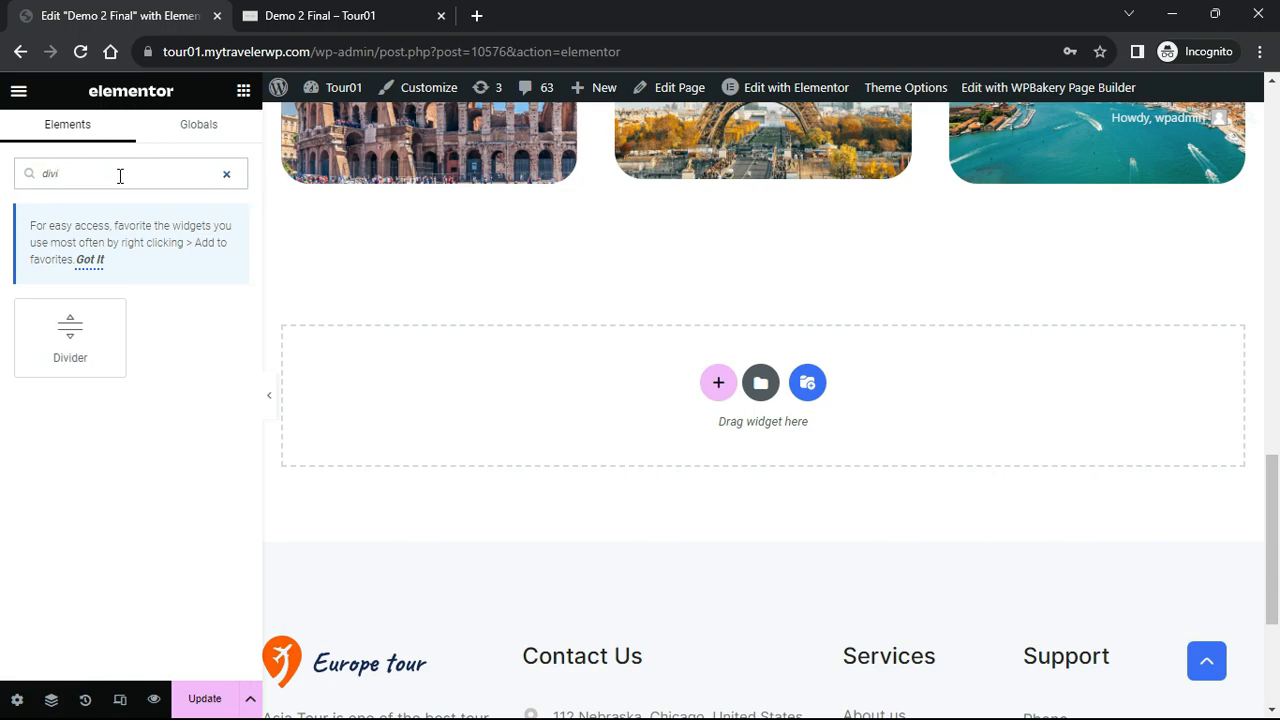
pyautogui.moveTo(69, 310); pyautogui.dragTo(342, 374)
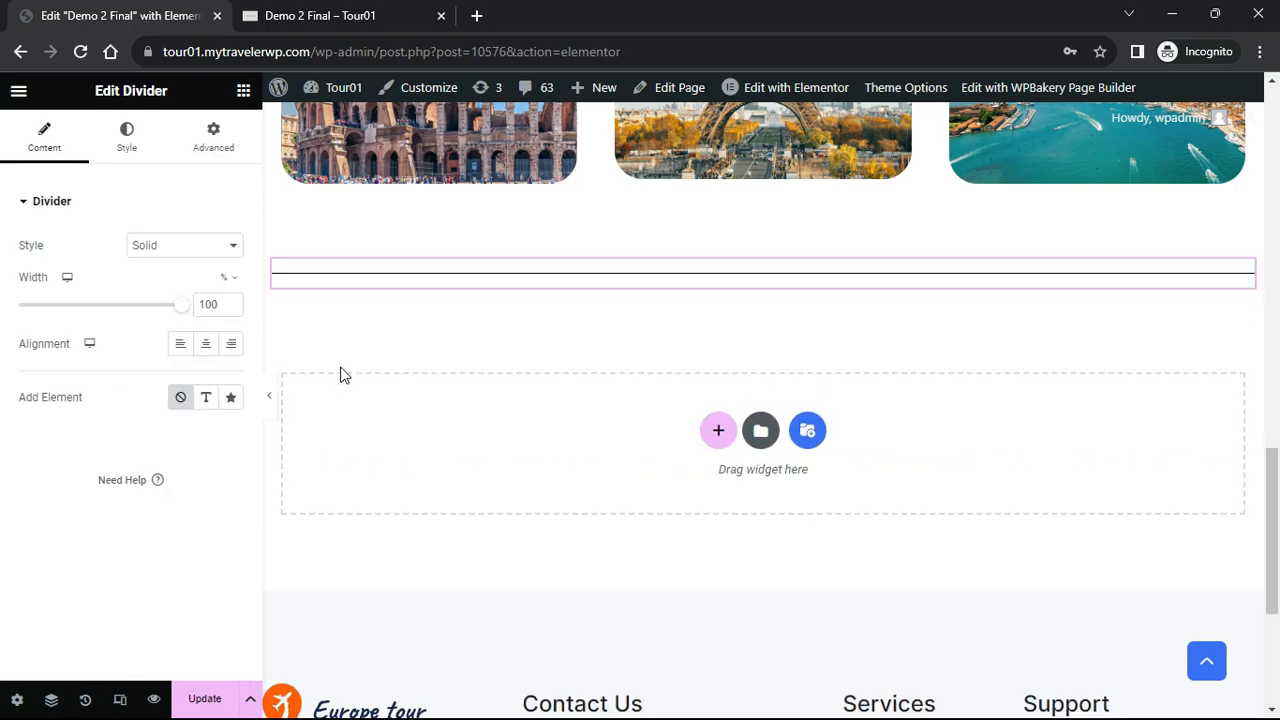
# Set the divider's color to a pale aqua, #E8FAF9, and check it in the full-width page view
pyautogui.click(134, 150)
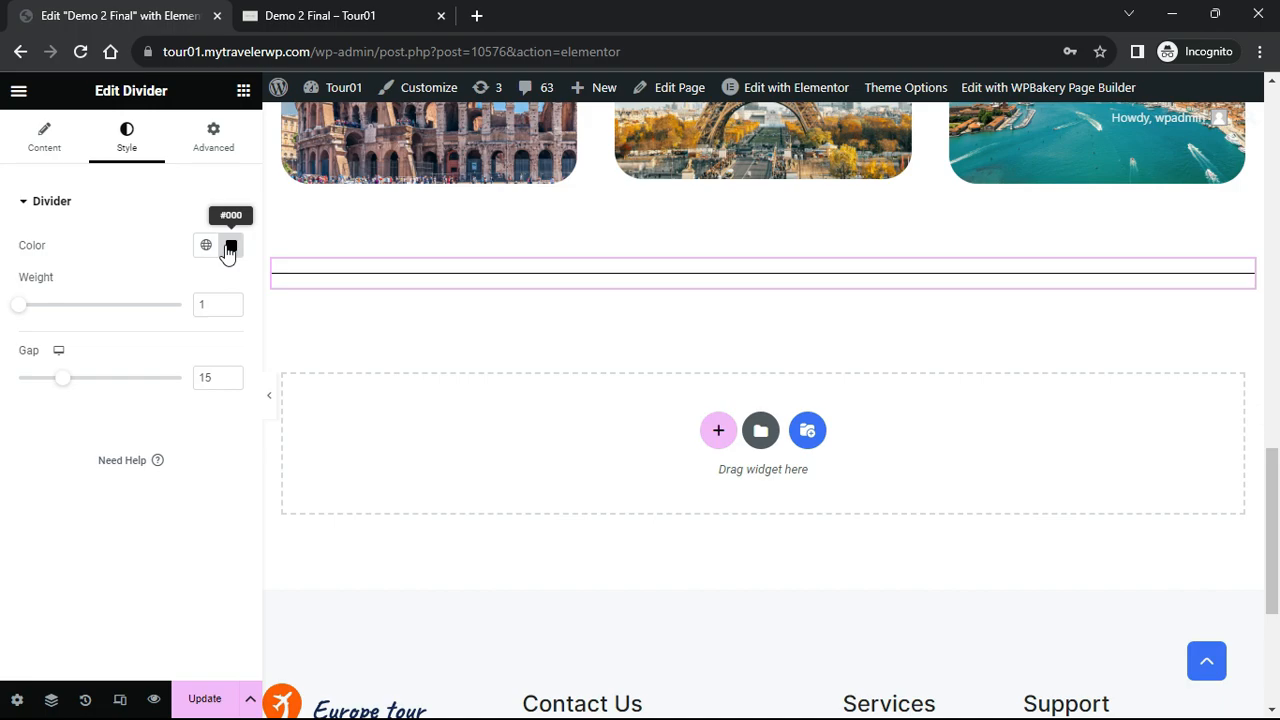
pyautogui.click(229, 247)
pyautogui.write('#F5E3E3')
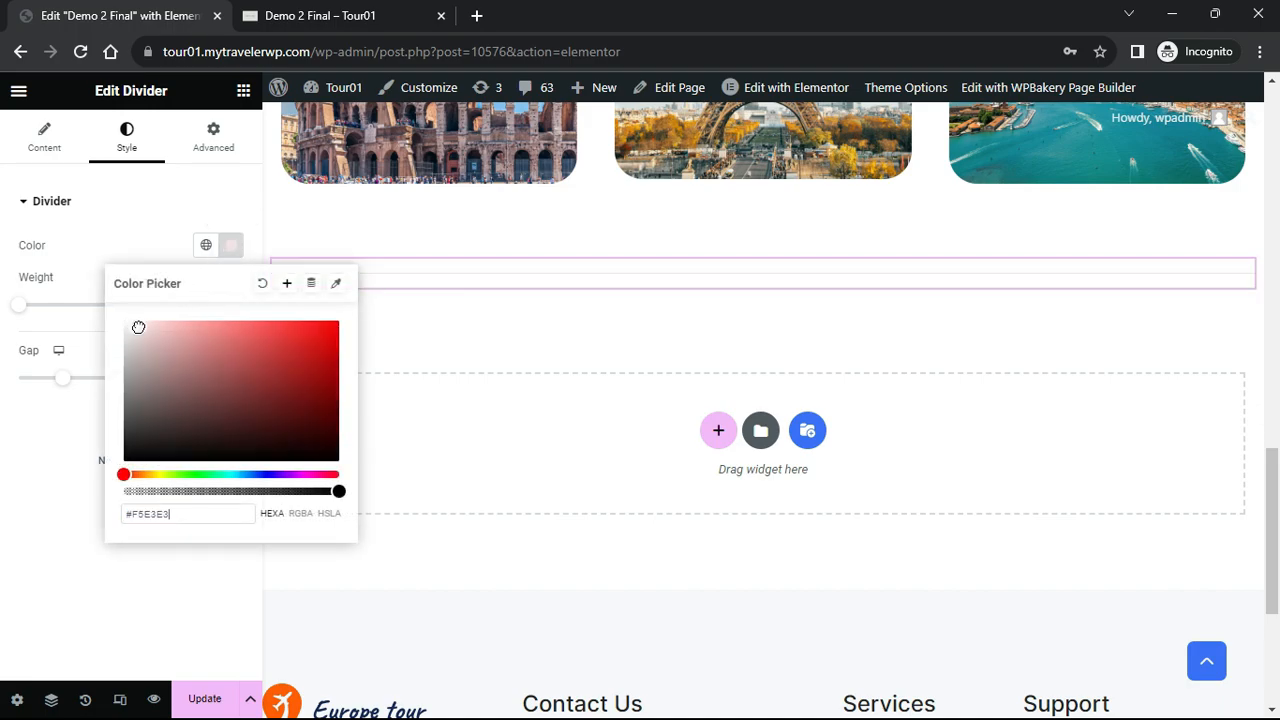
pyautogui.moveTo(124, 476); pyautogui.dragTo(229, 476)
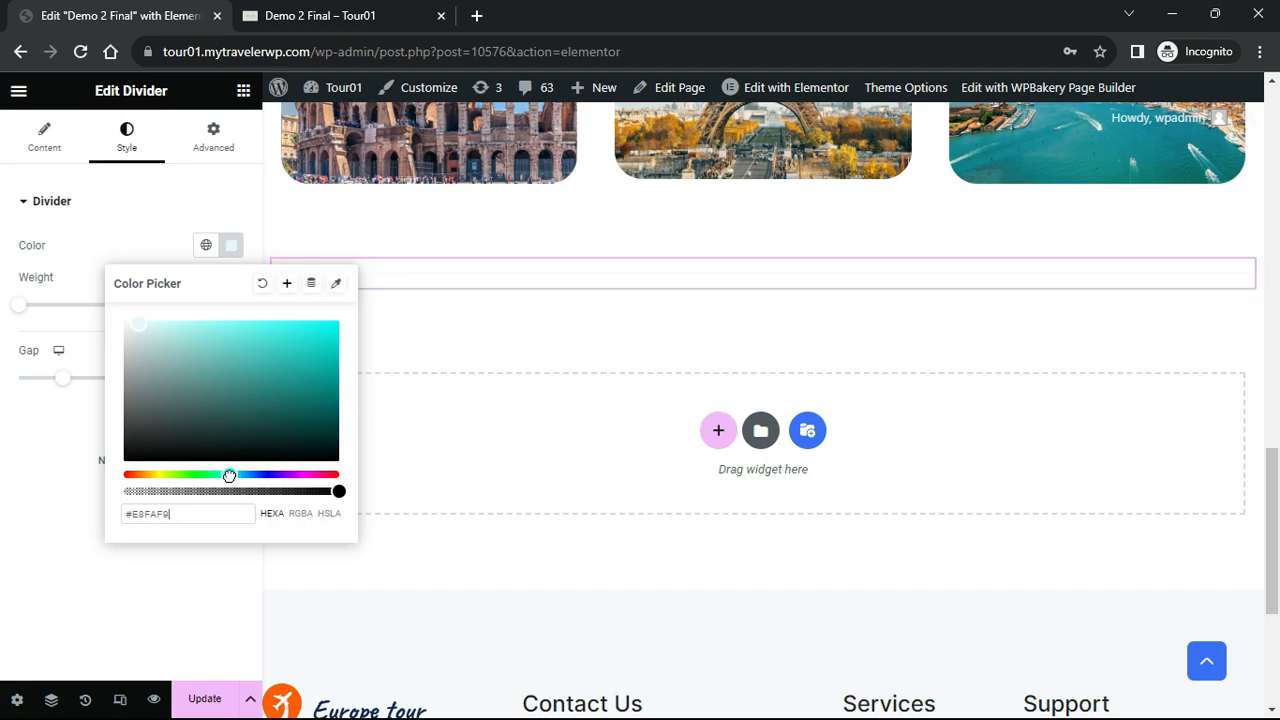
pyautogui.click(49, 477)
pyautogui.click(270, 390)
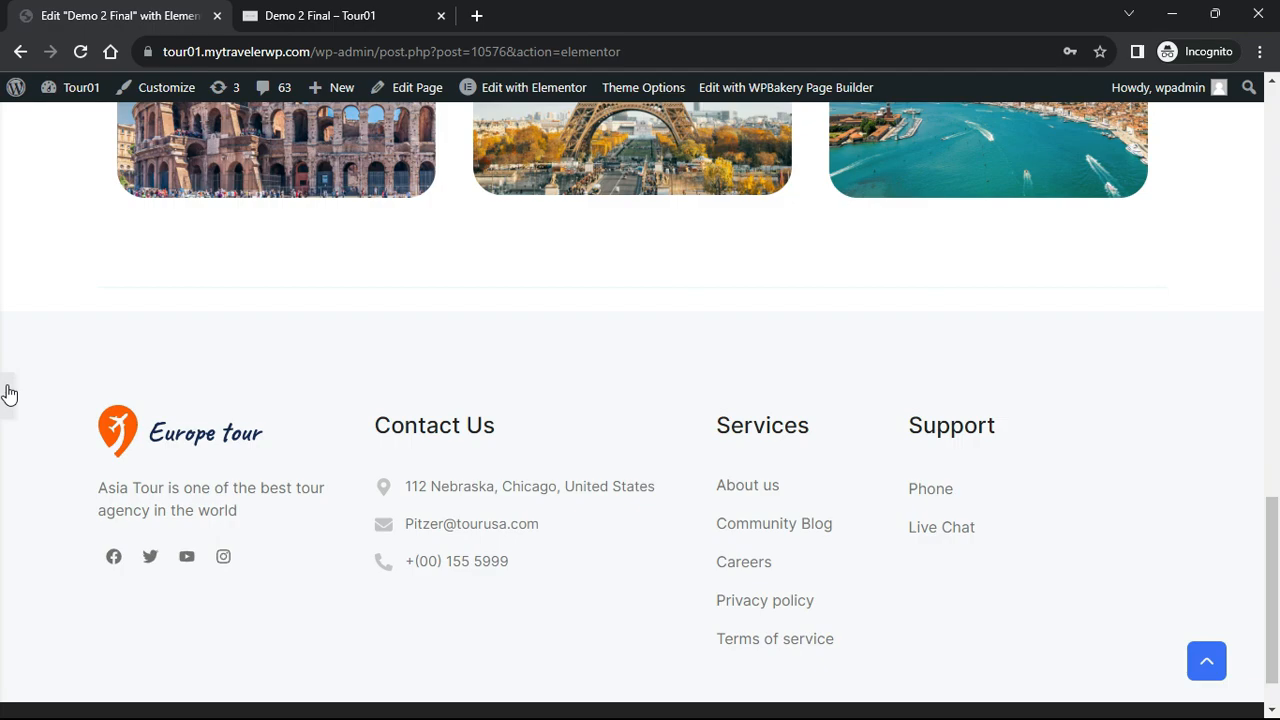
pyautogui.click(8, 393)
# Add a Heading widget below the divider with the title Tour Type and center it
pyautogui.click(243, 93)
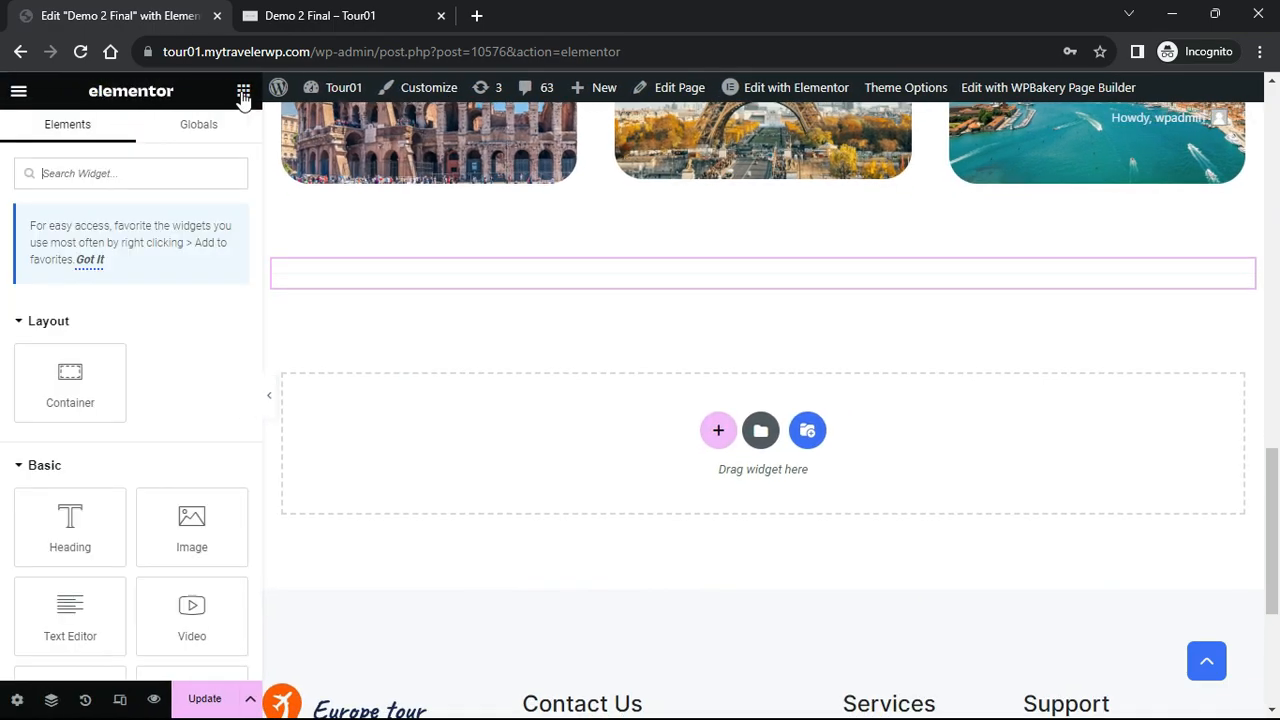
pyautogui.moveTo(72, 513); pyautogui.dragTo(383, 474)
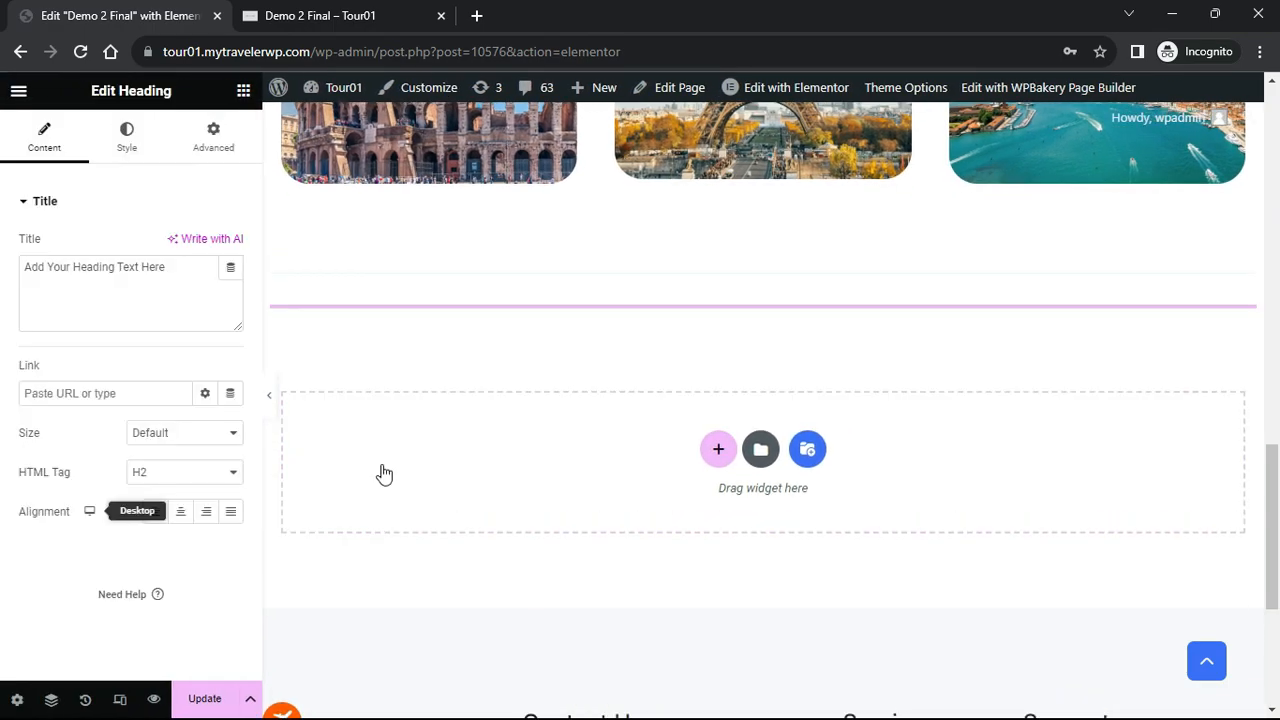
pyautogui.tripleClick(126, 272)
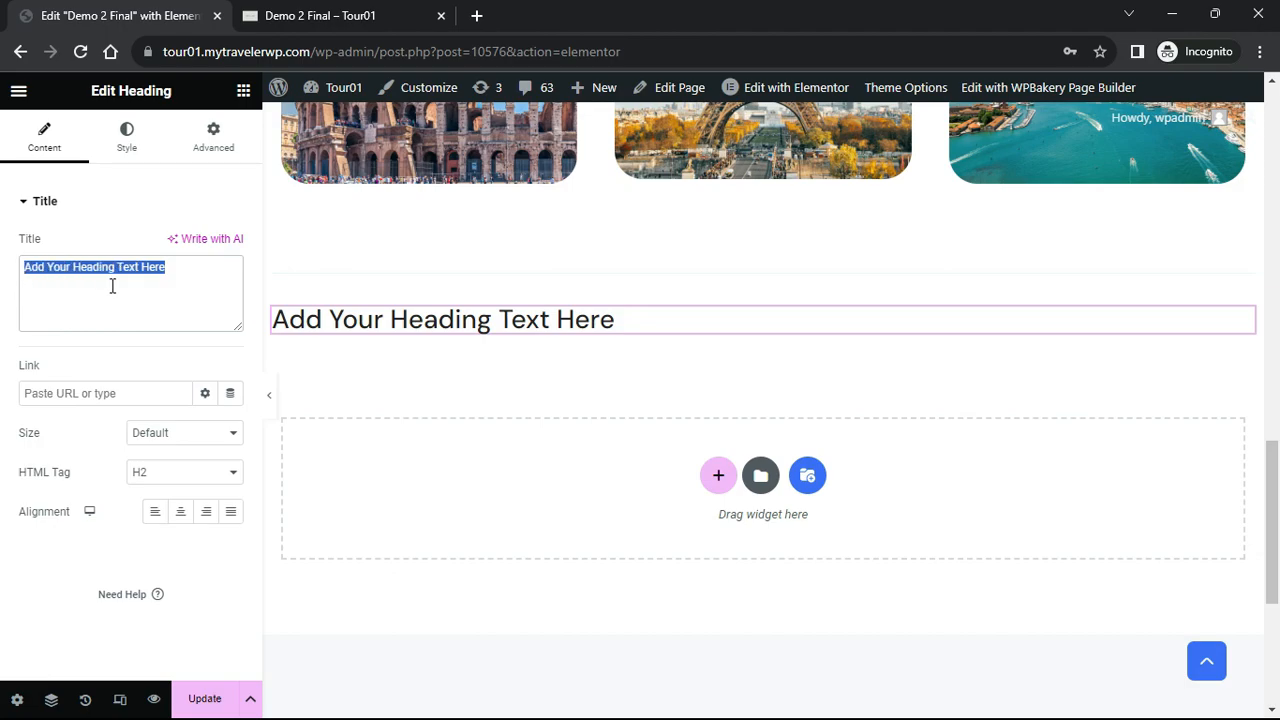
pyautogui.write('TY')
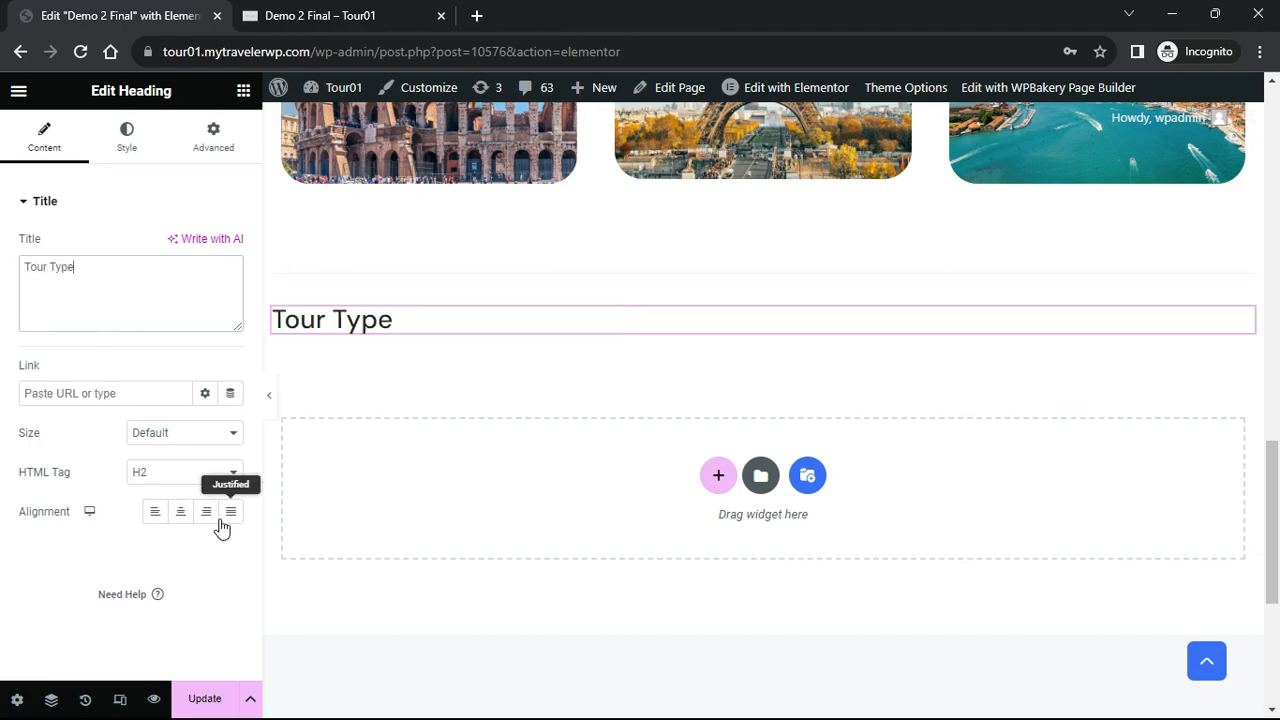
pyautogui.click(180, 511)
# Set the Tour Type heading's text color to dark blue
pyautogui.click(131, 142)
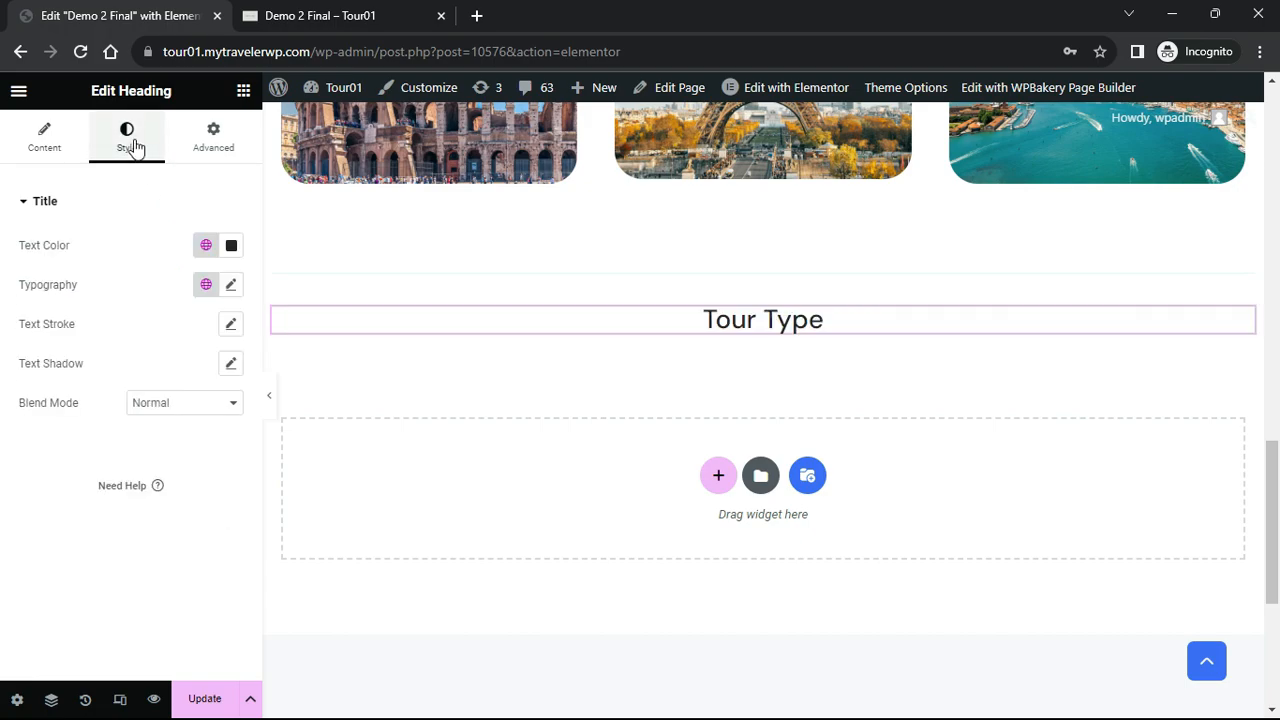
pyautogui.click(232, 252)
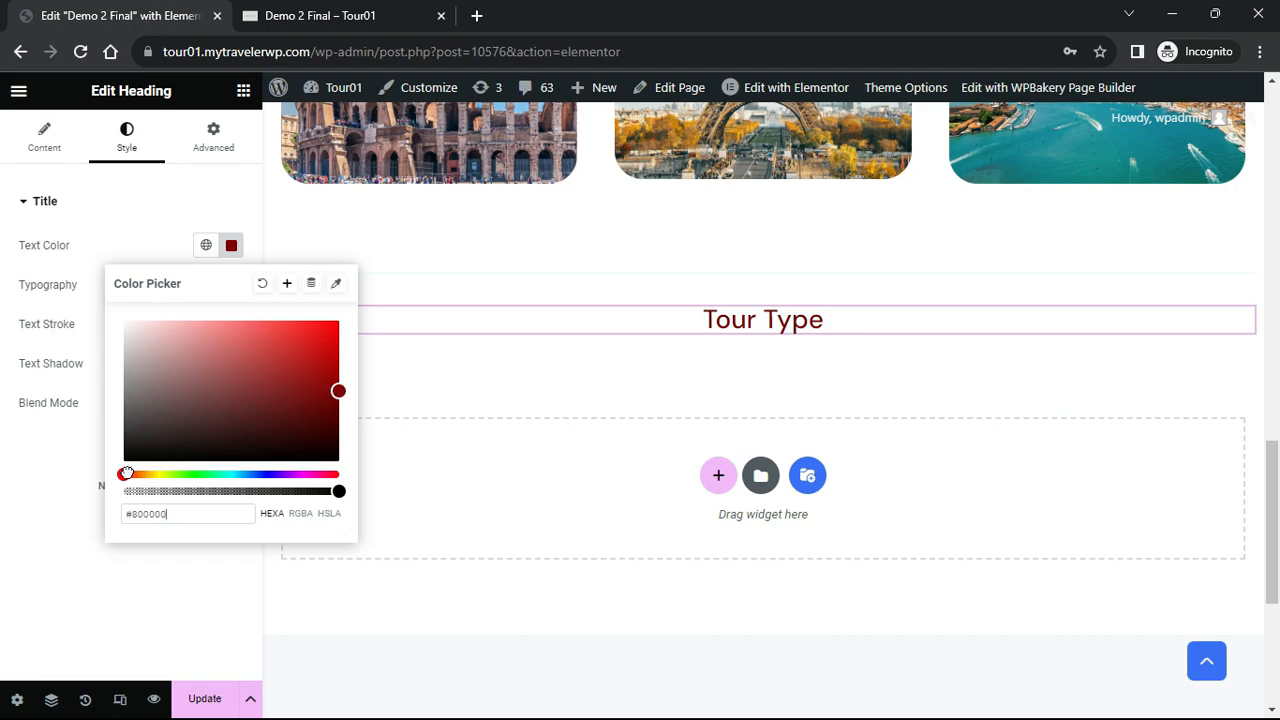
pyautogui.moveTo(127, 472); pyautogui.dragTo(251, 476)
pyautogui.click(54, 290)
# Set the Tour Type heading's typography to Nunito, size 48 px, weight 900 (Black)
pyautogui.click(230, 296)
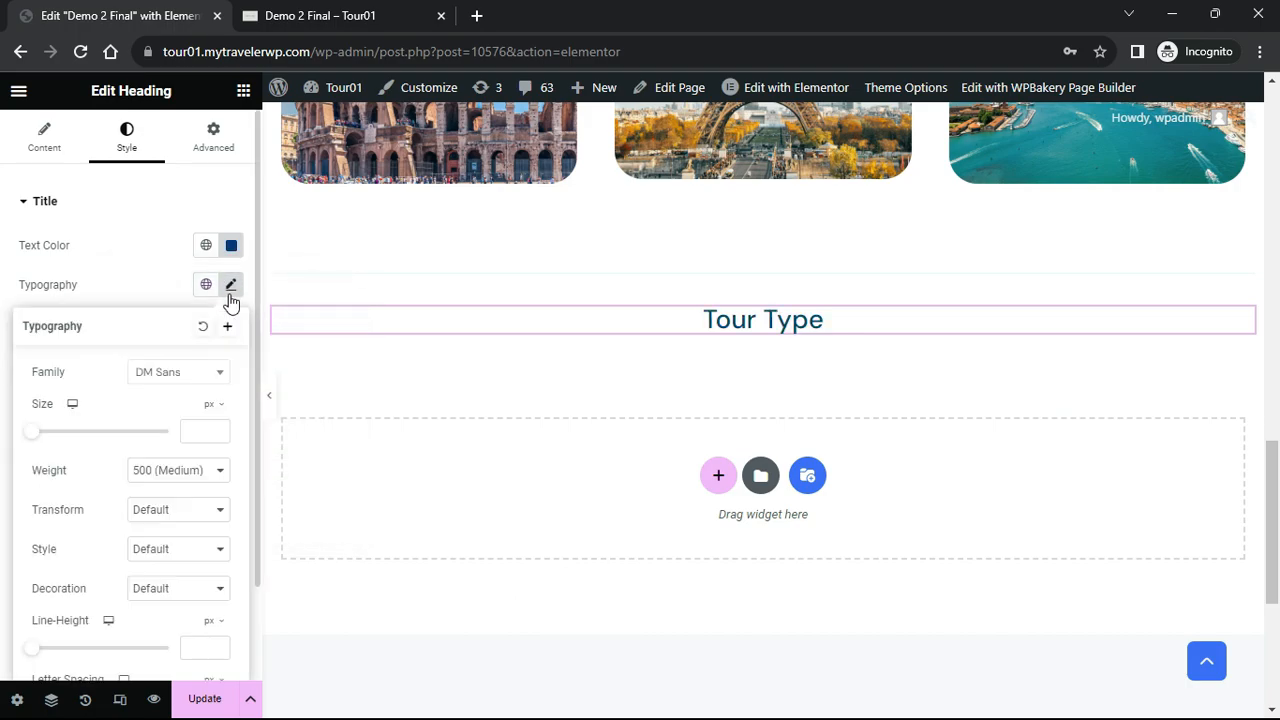
pyautogui.click(205, 380)
pyautogui.write('N')
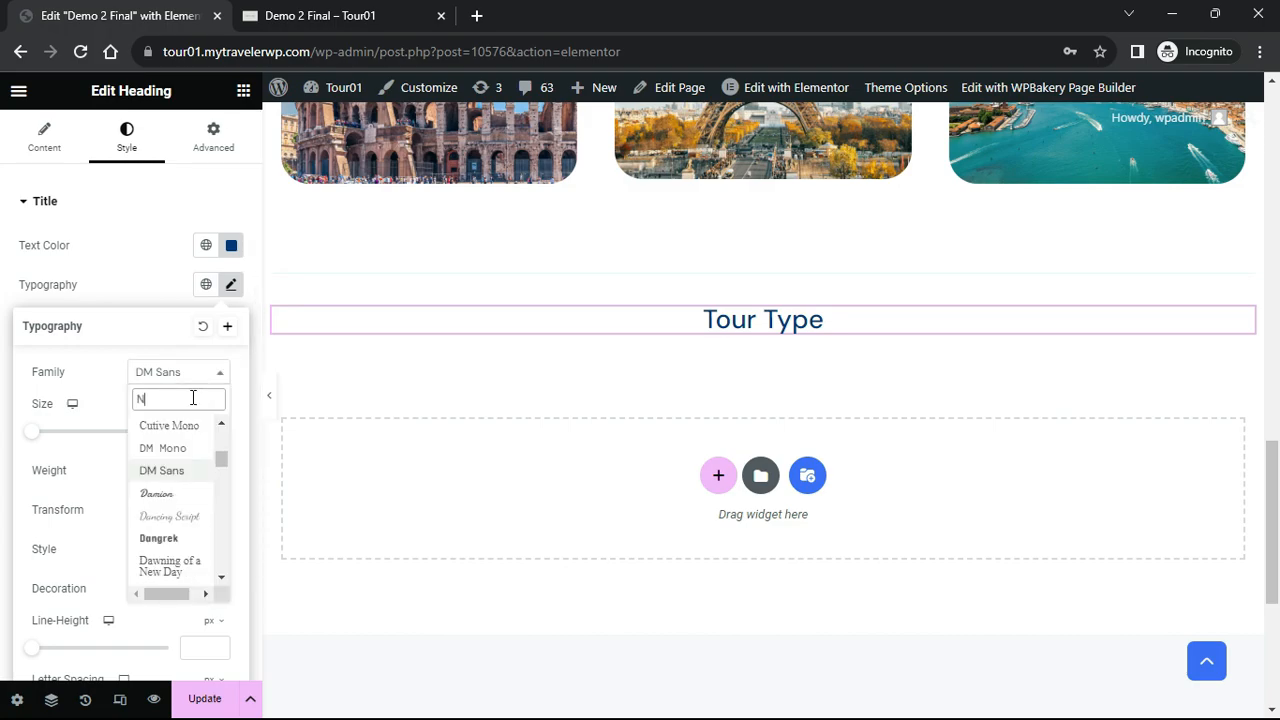
pyautogui.write('uni')
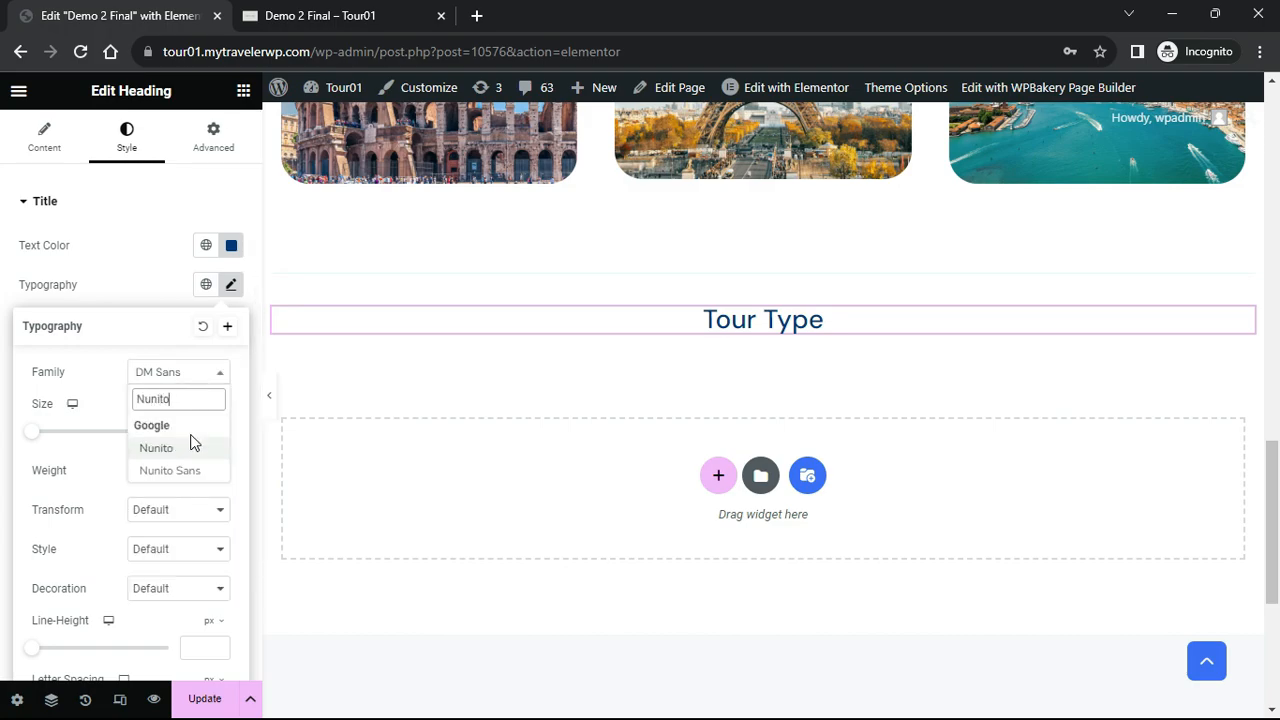
pyautogui.write('to')
pyautogui.click(190, 451)
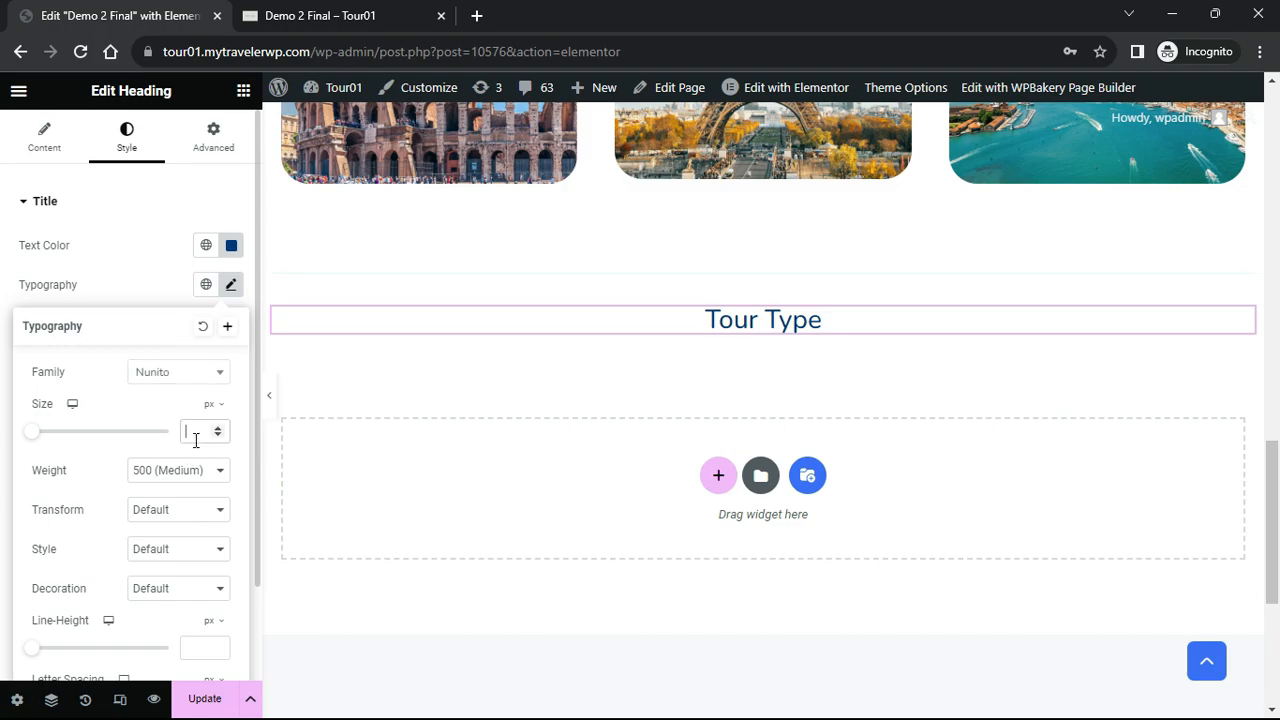
pyautogui.write('48')
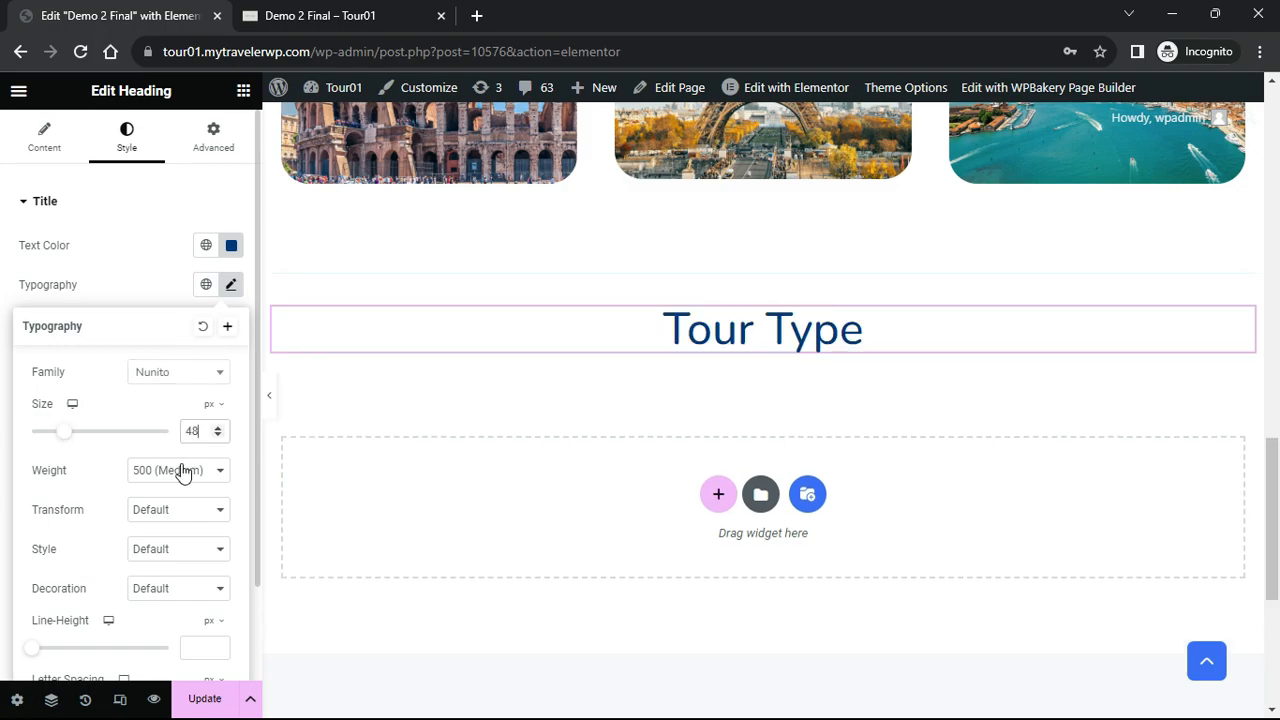
pyautogui.click(180, 470)
pyautogui.click(160, 604)
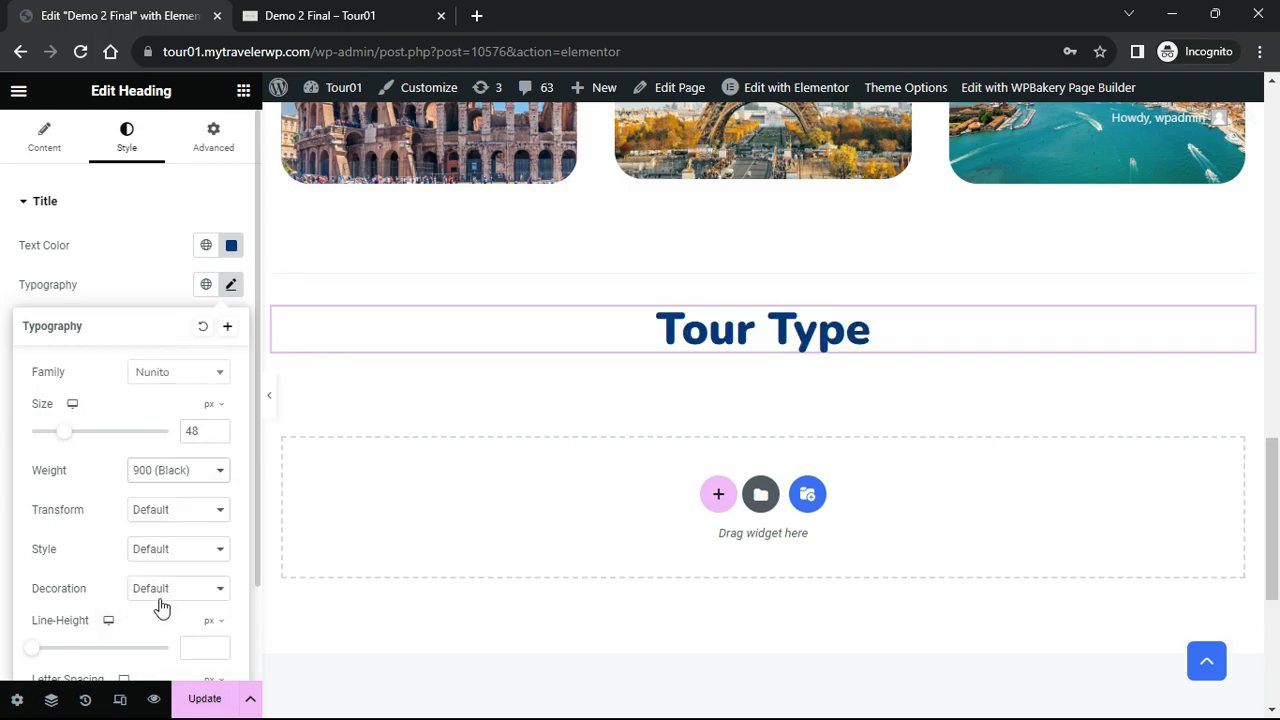
pyautogui.click(127, 283)
# Add a second Heading widget directly below the Tour Type heading
pyautogui.click(243, 91)
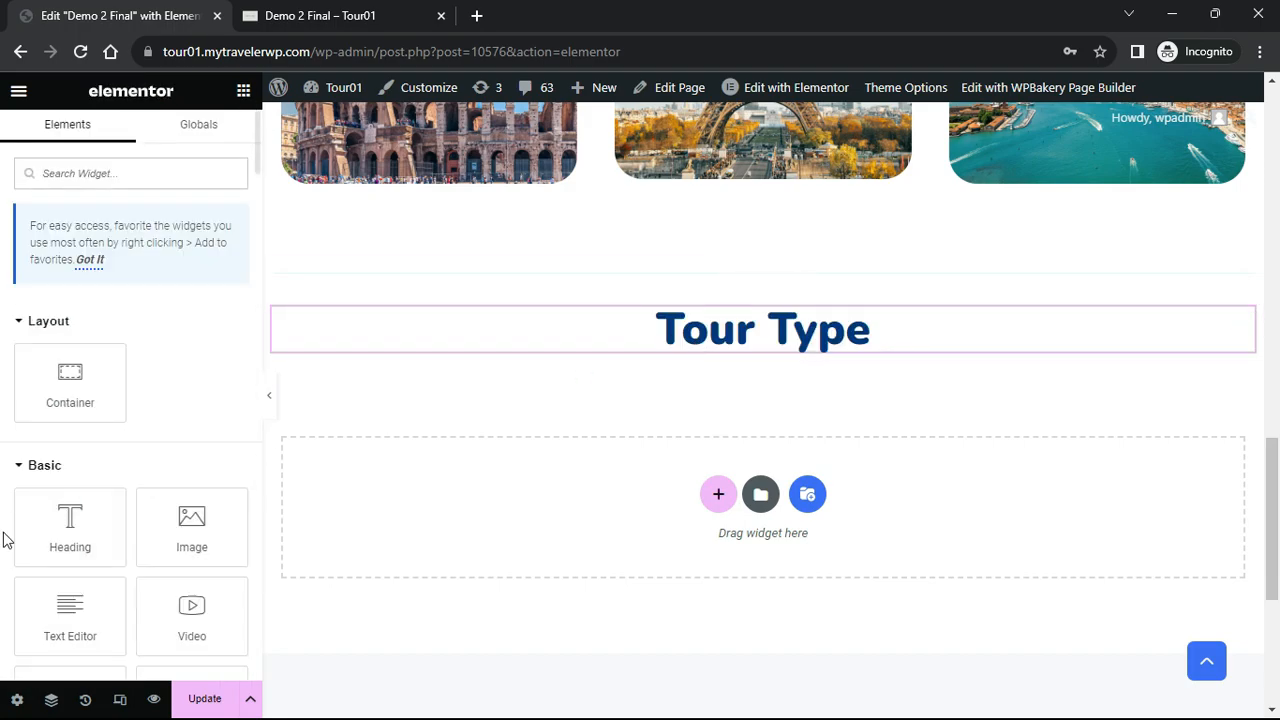
pyautogui.moveTo(34, 523); pyautogui.dragTo(731, 358)
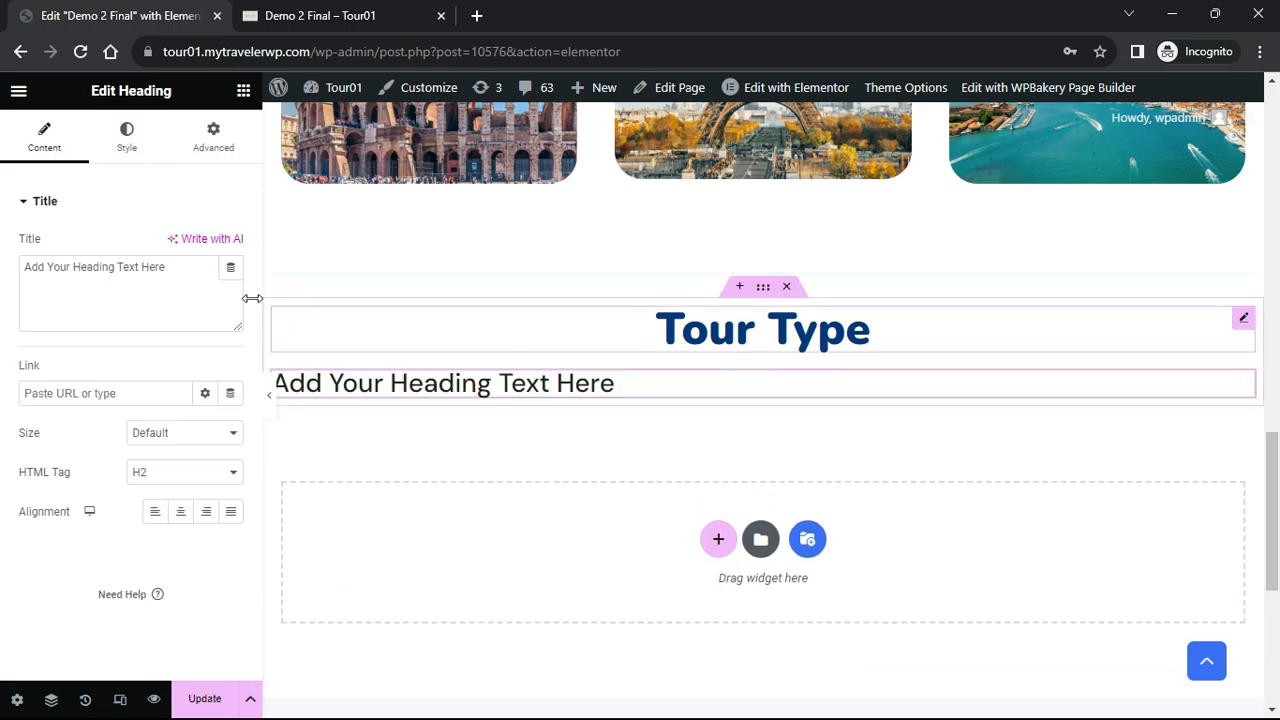
# Set the lower heading to "A wonderful serenity has taken possession of my entire soul, like these sweet mornings of spring which I enjoy." and center it
pyautogui.moveTo(163, 267); pyautogui.dragTo(15, 288)
pyautogui.write('A wonderful serenity has taken possession of my entire soul, like these sweet mornings of spring which I enjoy.')
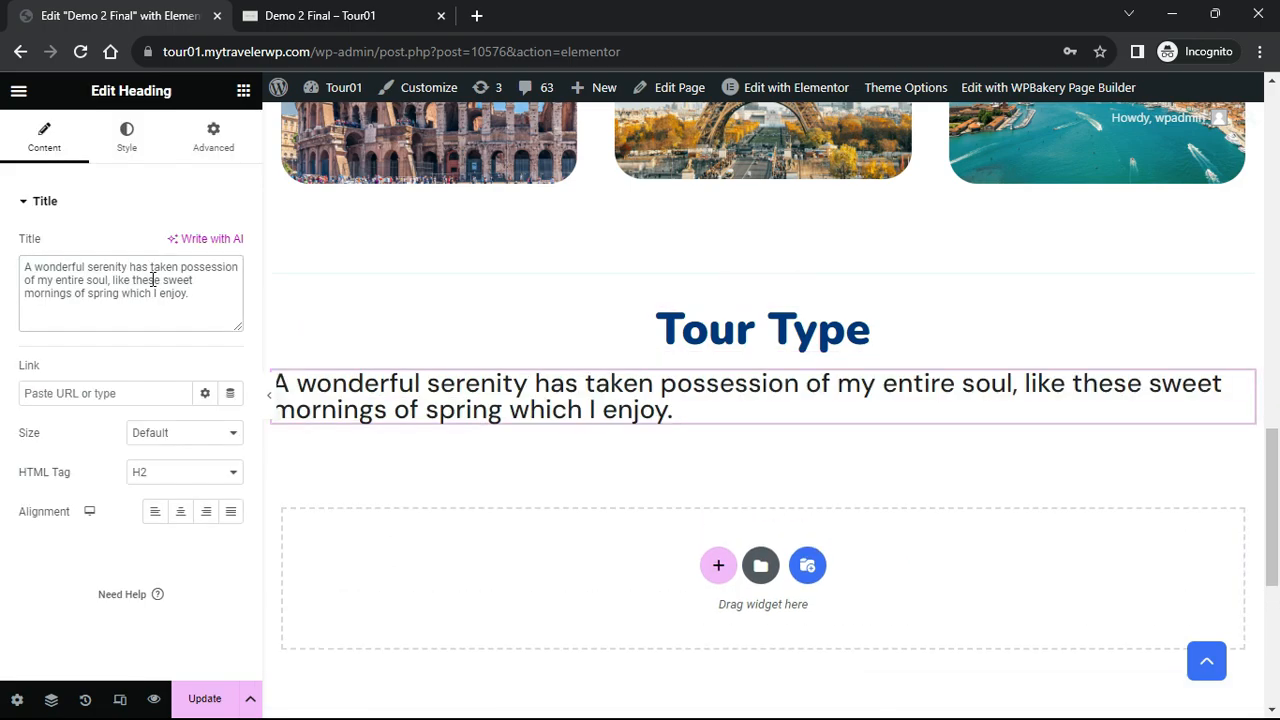
pyautogui.click(190, 515)
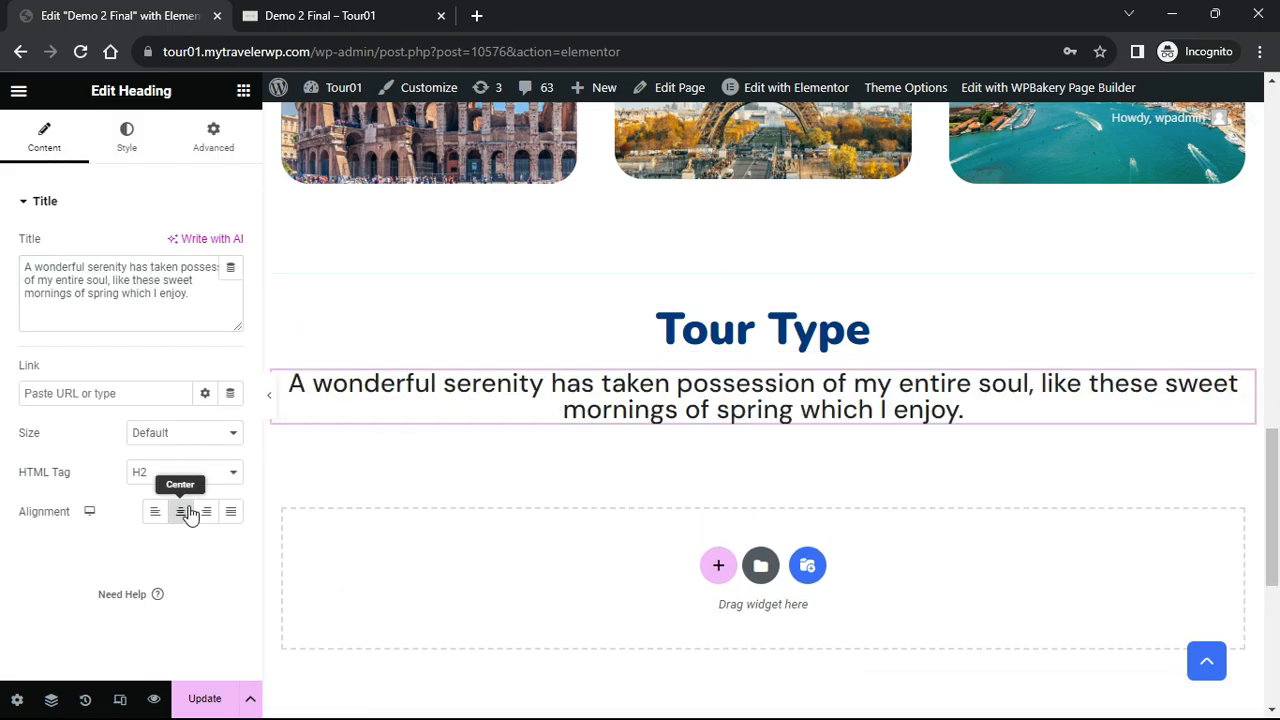
# Set the lower heading's typography to the Inter font, size 16 px, with a line height of 32 px
pyautogui.click(126, 135)
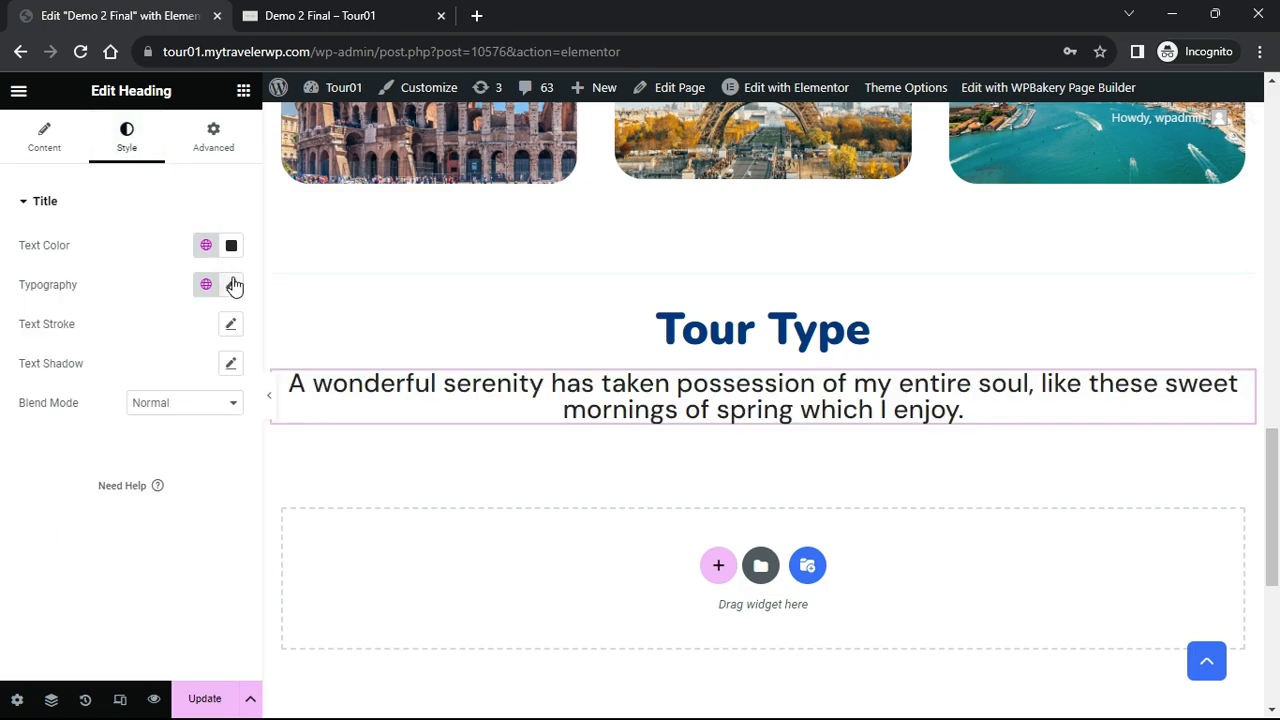
pyautogui.click(232, 285)
pyautogui.click(185, 372)
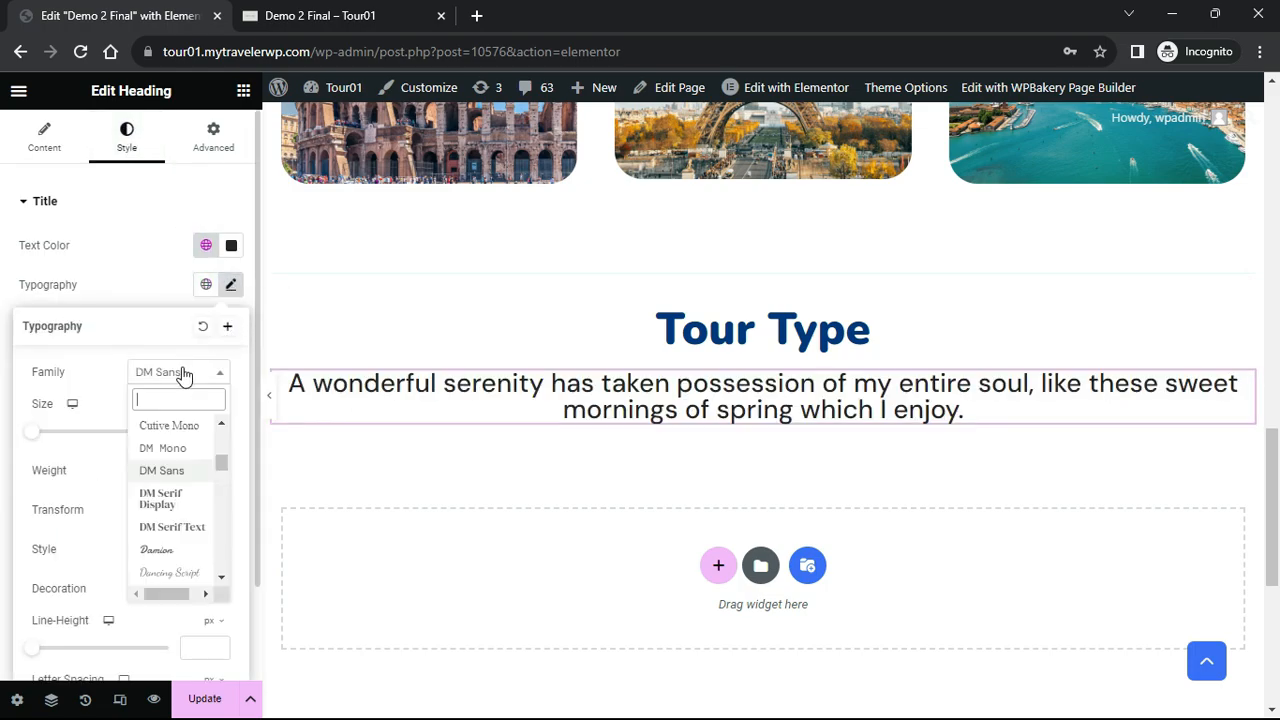
pyautogui.write('Inter')
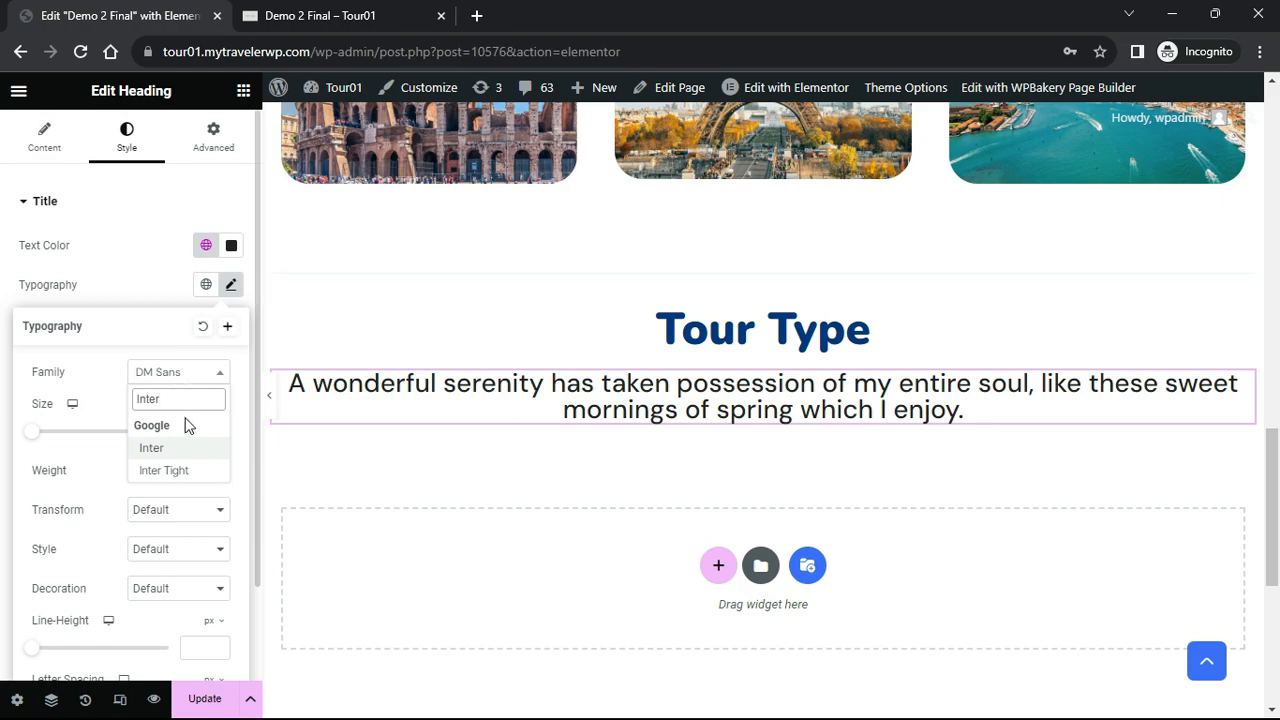
pyautogui.click(180, 449)
pyautogui.write('15')
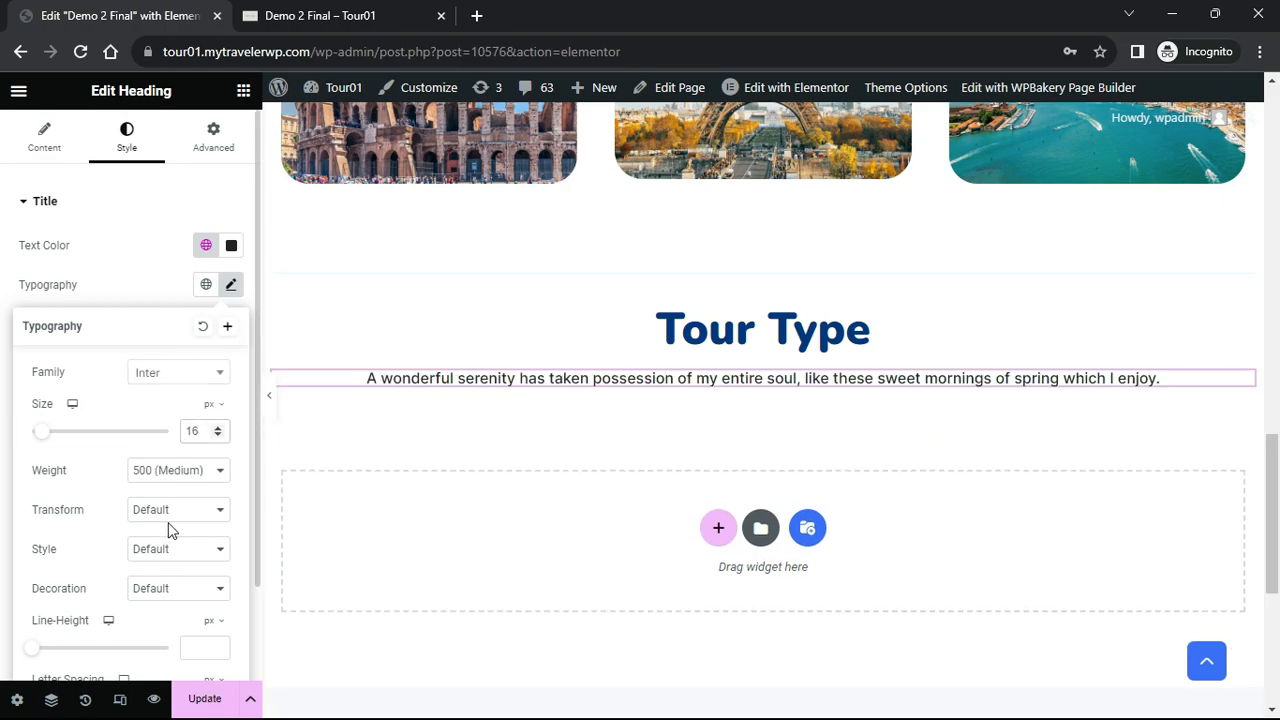
pyautogui.scroll(-1, 168, 530)
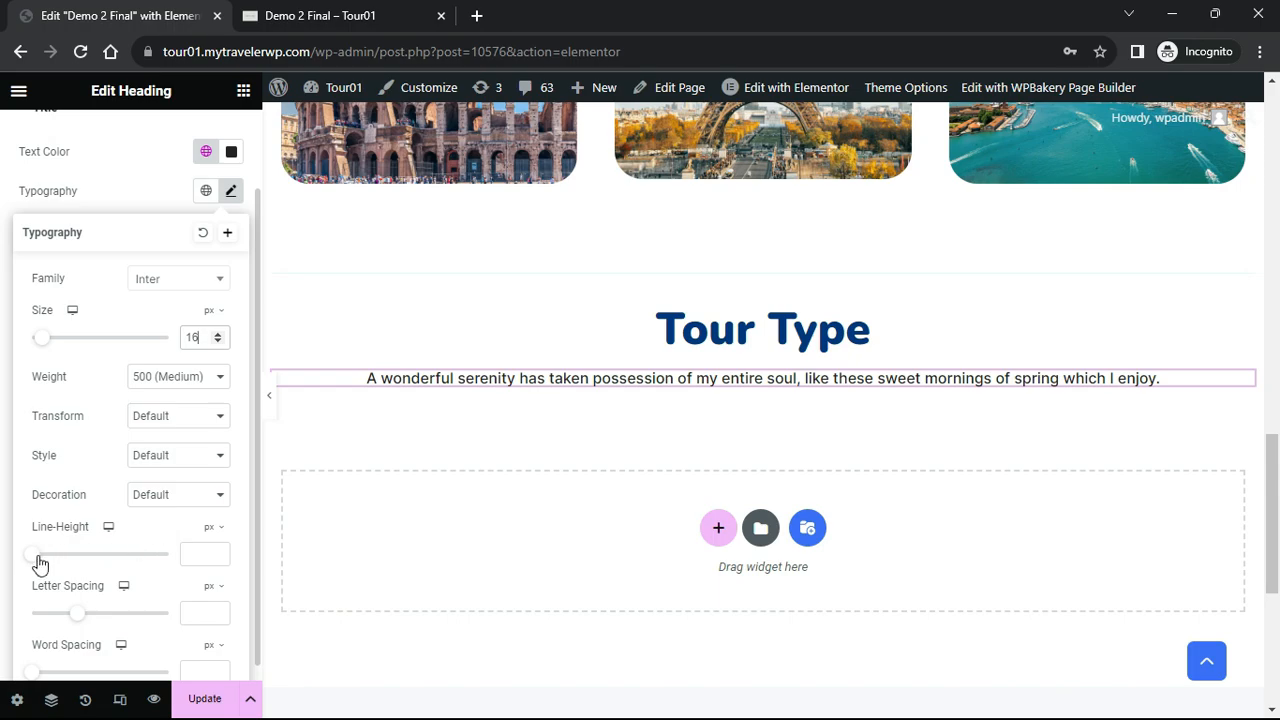
pyautogui.click(206, 553)
pyautogui.write('32')
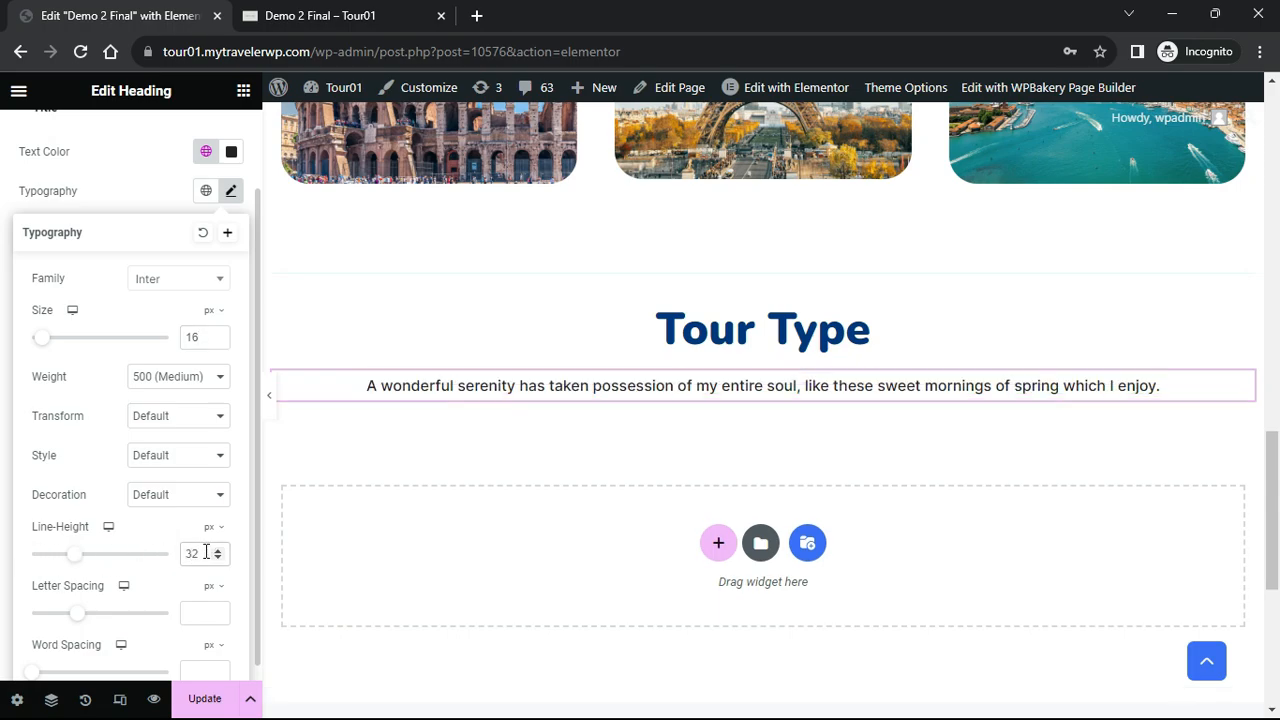
pyautogui.click(113, 202)
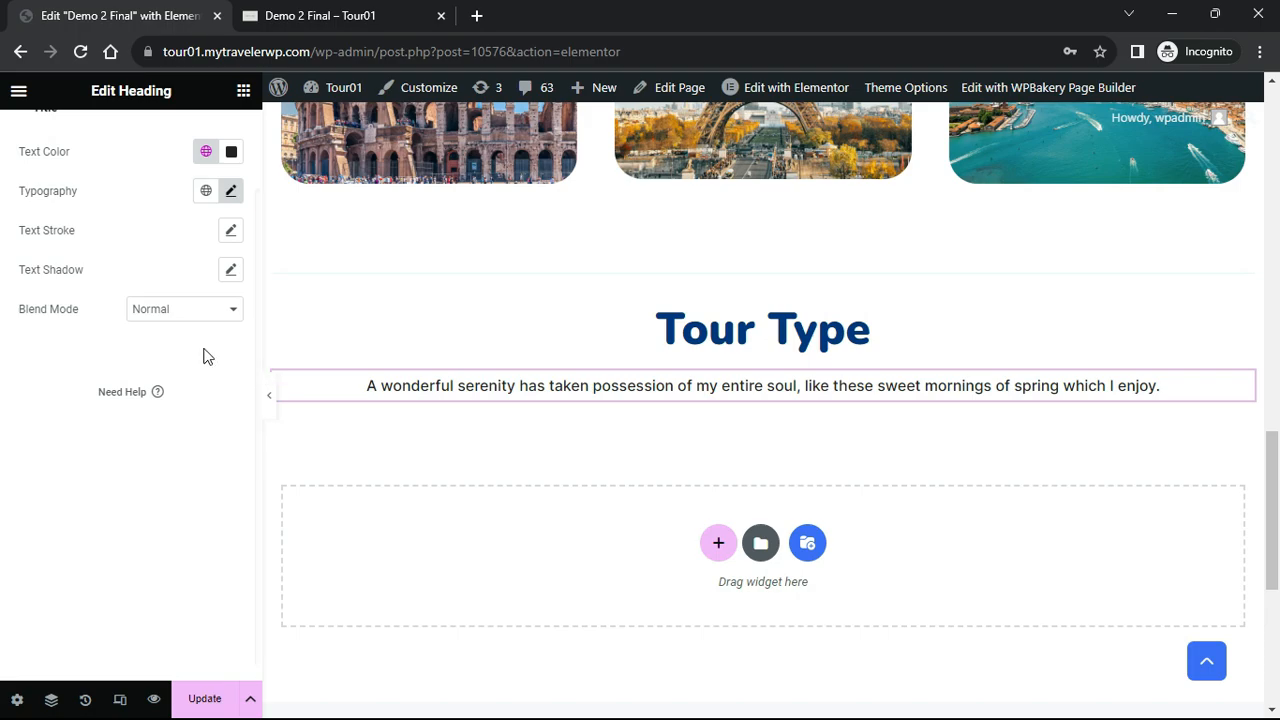
# Give the lower heading a custom width of 55% and center it within its container
pyautogui.scroll(1, 206, 354)
pyautogui.click(218, 138)
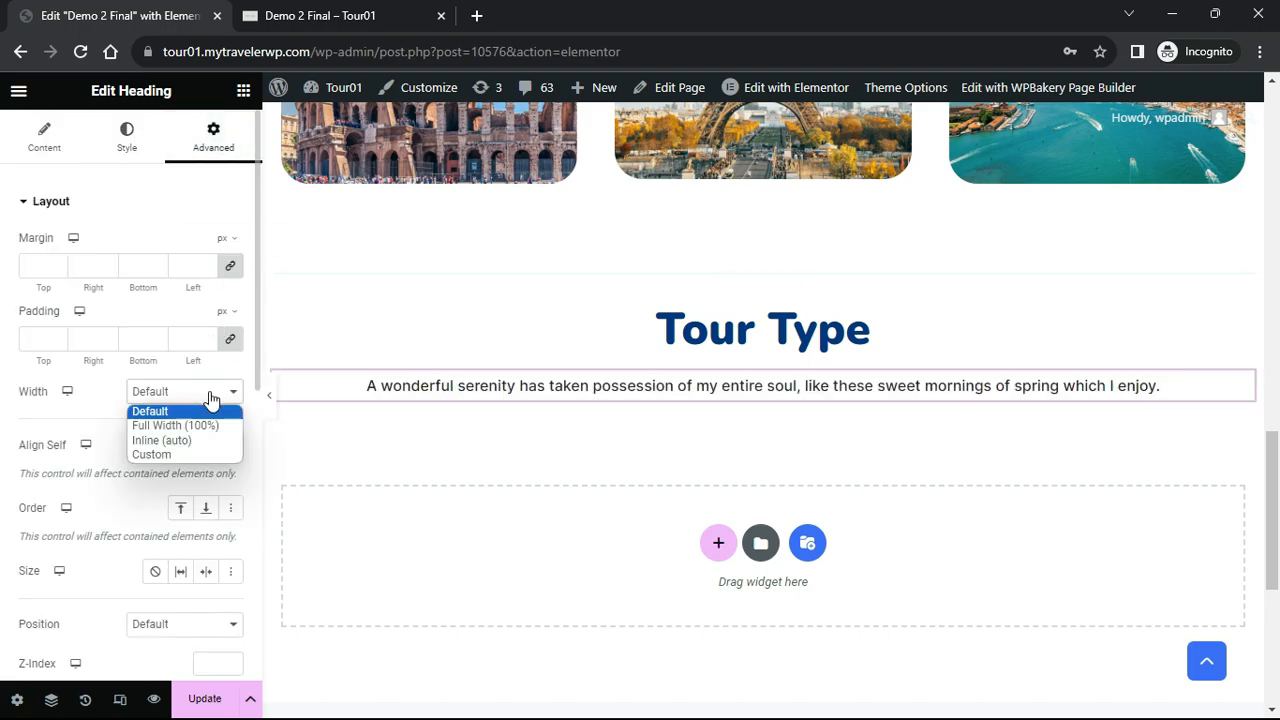
pyautogui.click(175, 454)
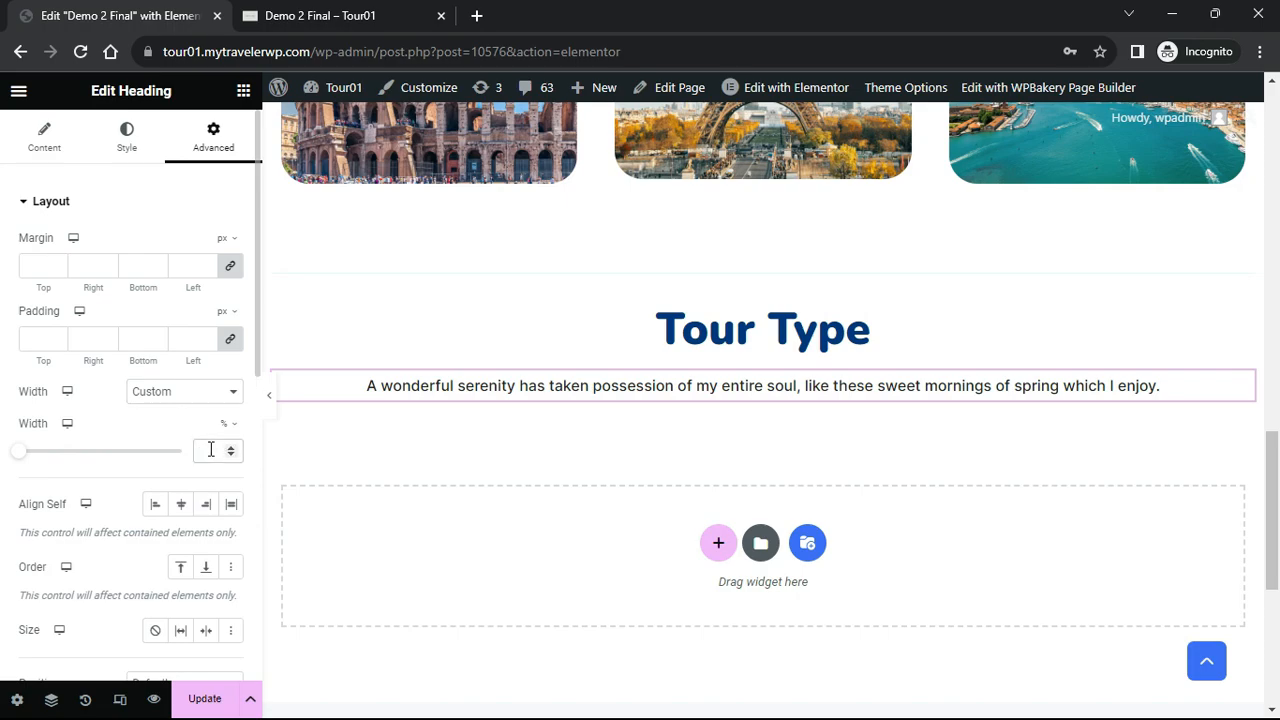
pyautogui.click(211, 450)
pyautogui.write('55')
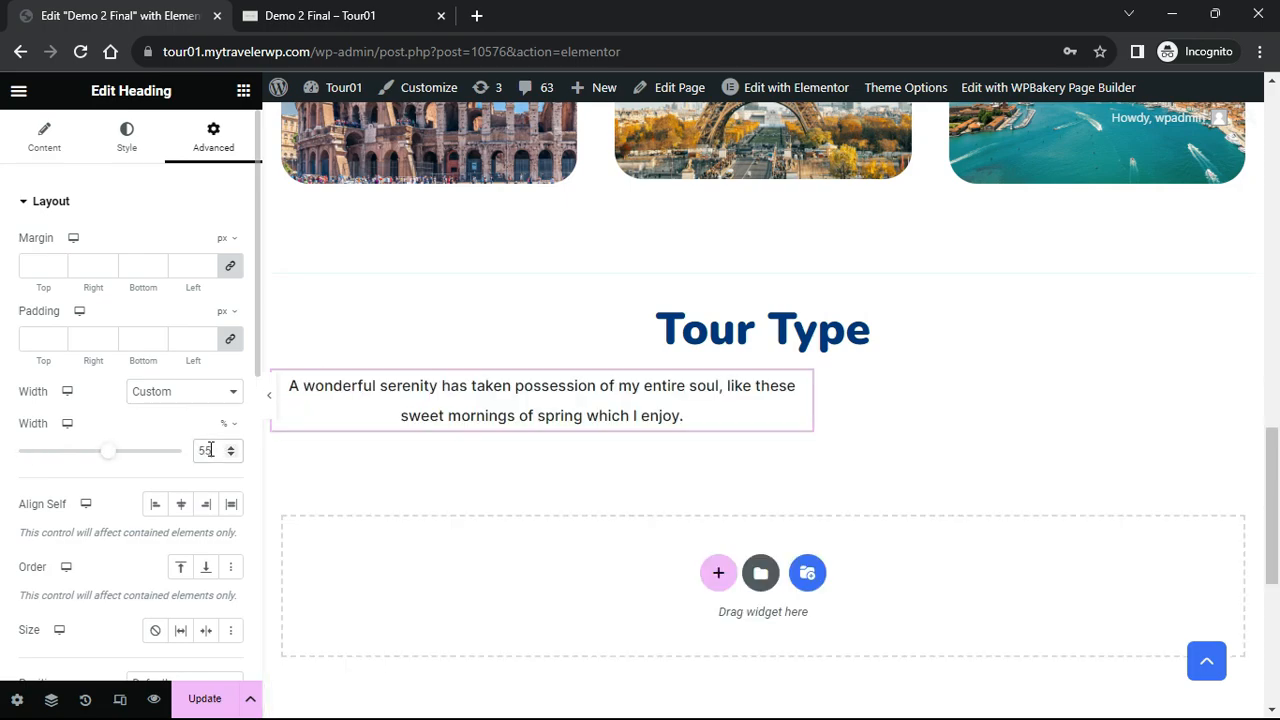
pyautogui.click(182, 507)
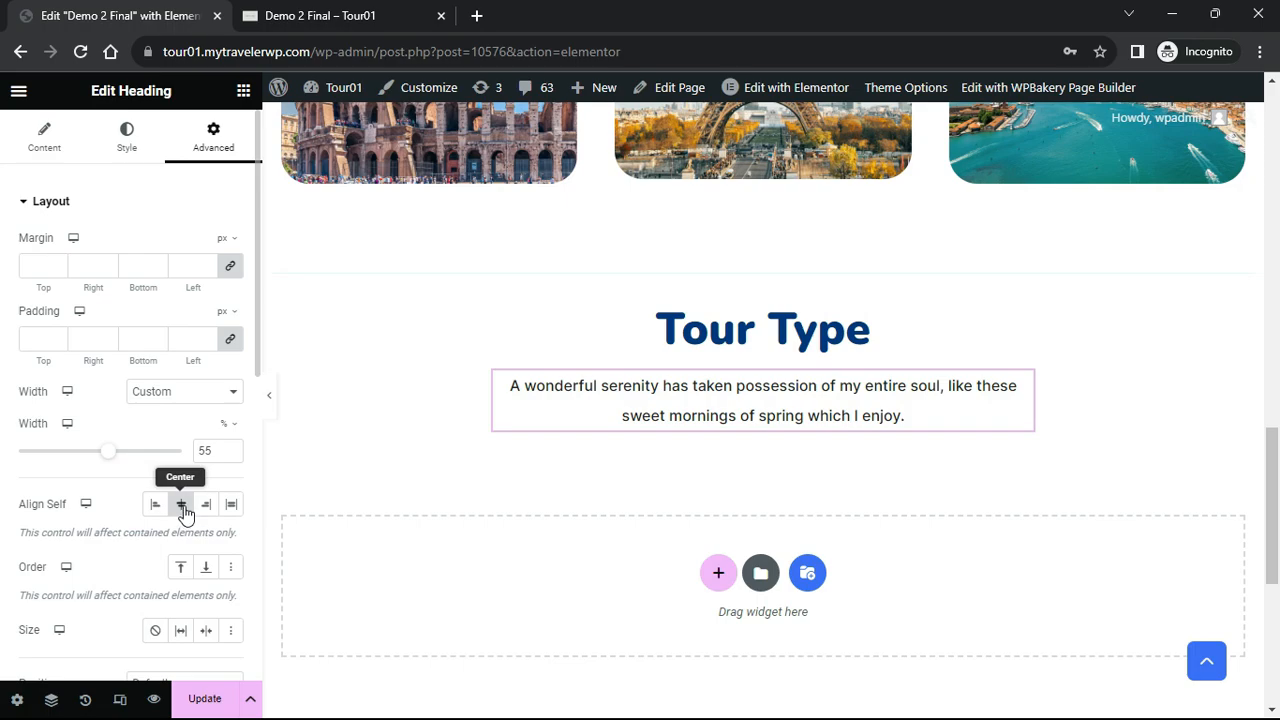
# Add a container below the serenity text in the Tour Type section and place an Icon box widget inside it
pyautogui.click(243, 90)
pyautogui.moveTo(97, 371); pyautogui.dragTo(703, 413)
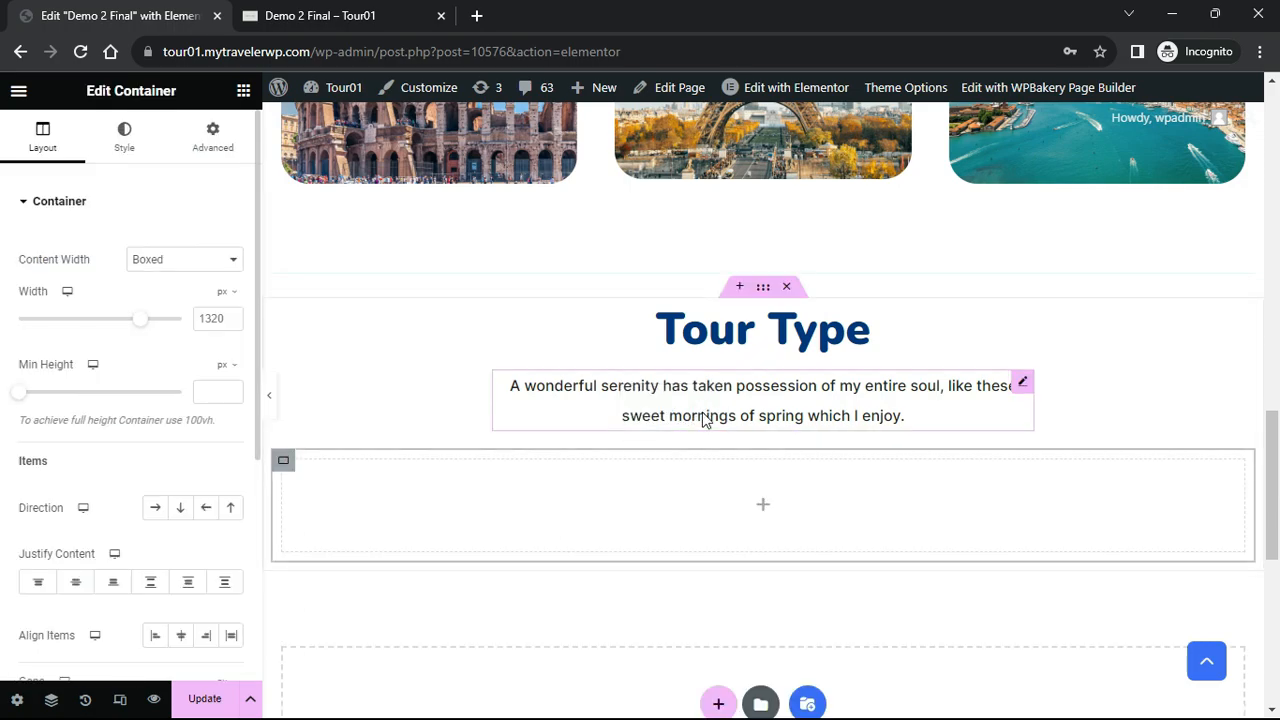
pyautogui.click(243, 92)
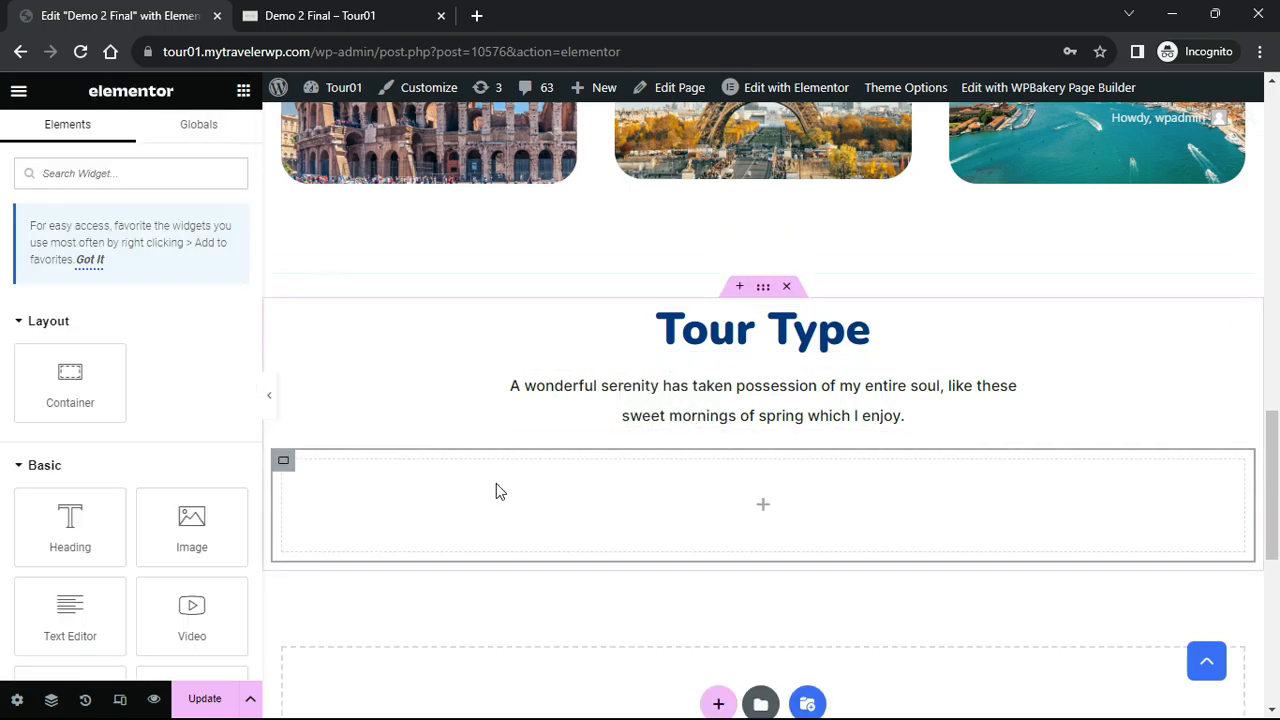
pyautogui.click(130, 173)
pyautogui.write('Icon')
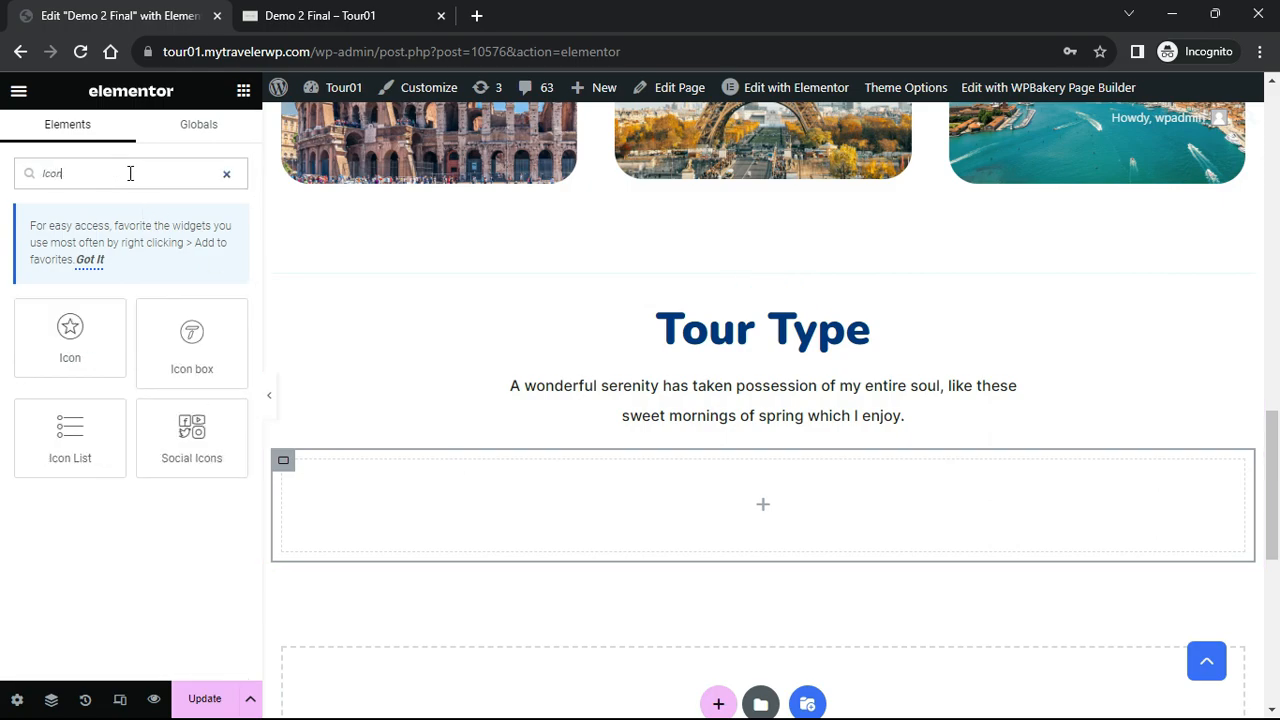
pyautogui.moveTo(205, 336); pyautogui.dragTo(401, 490)
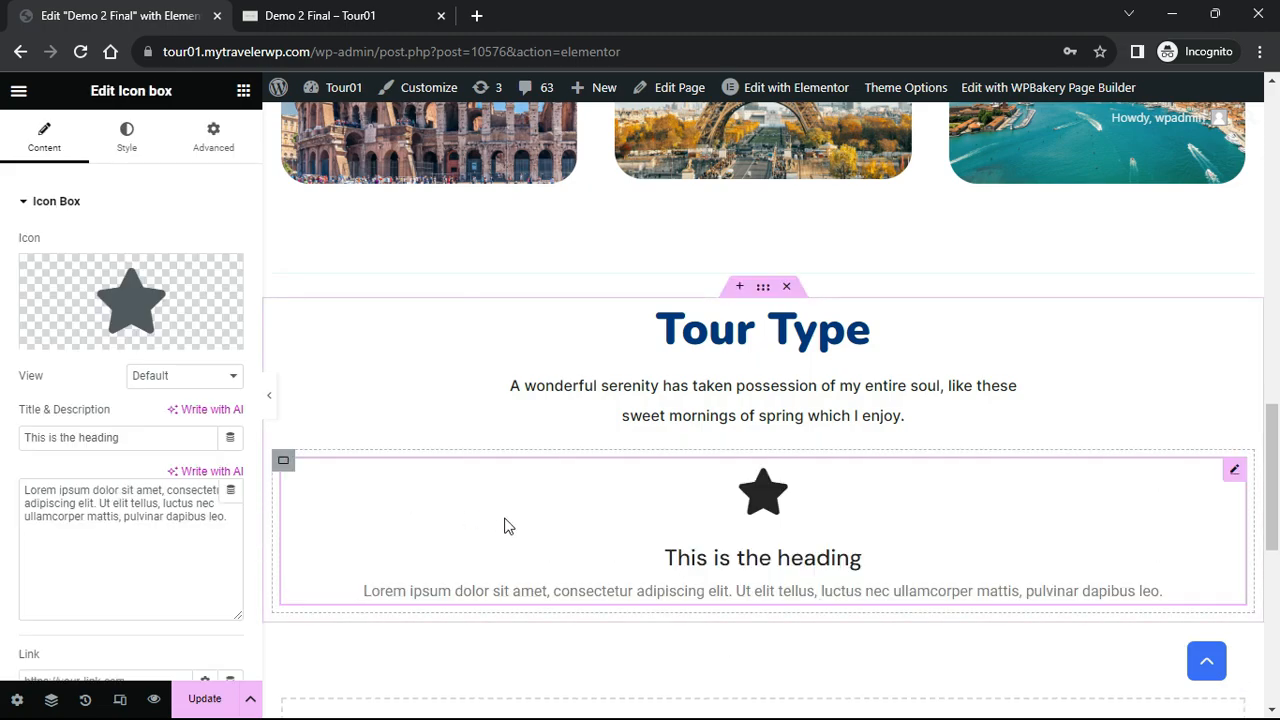
# Replace the icon box's star with the bus image Tour-Type-1-Demo-2-1.svg from the media library
pyautogui.moveTo(157, 305)
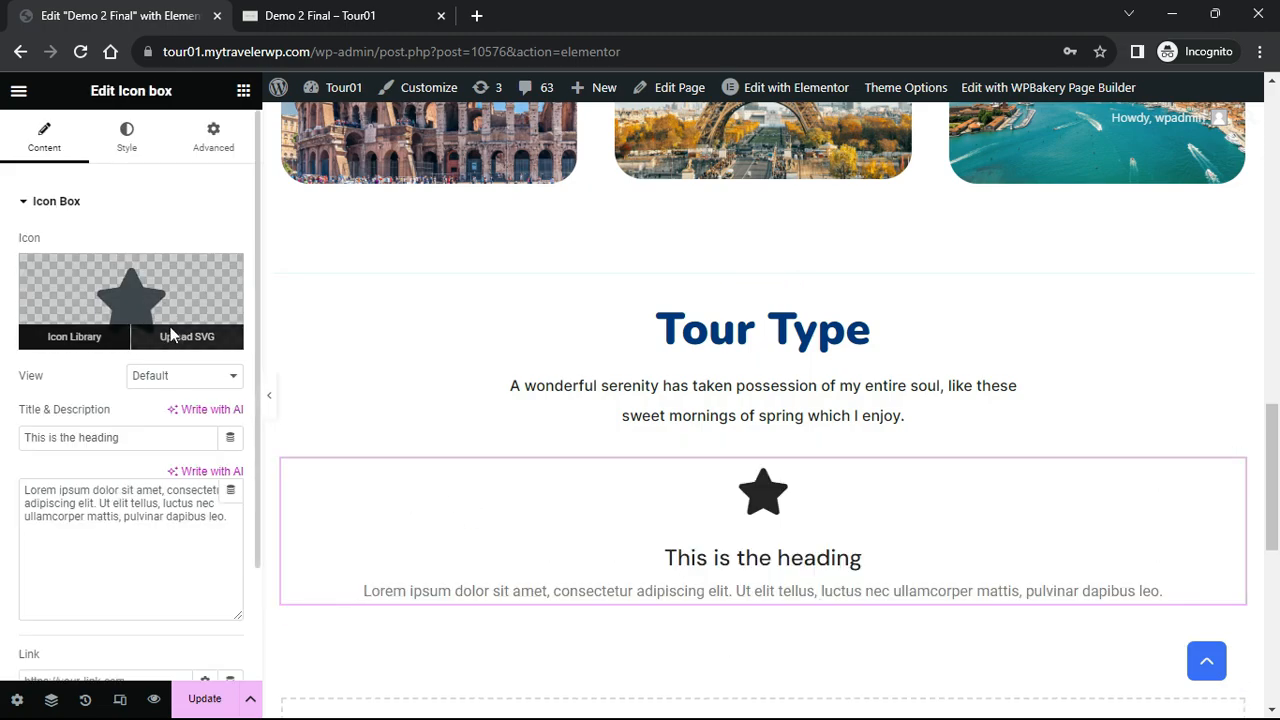
pyautogui.click(180, 334)
pyautogui.click(117, 326)
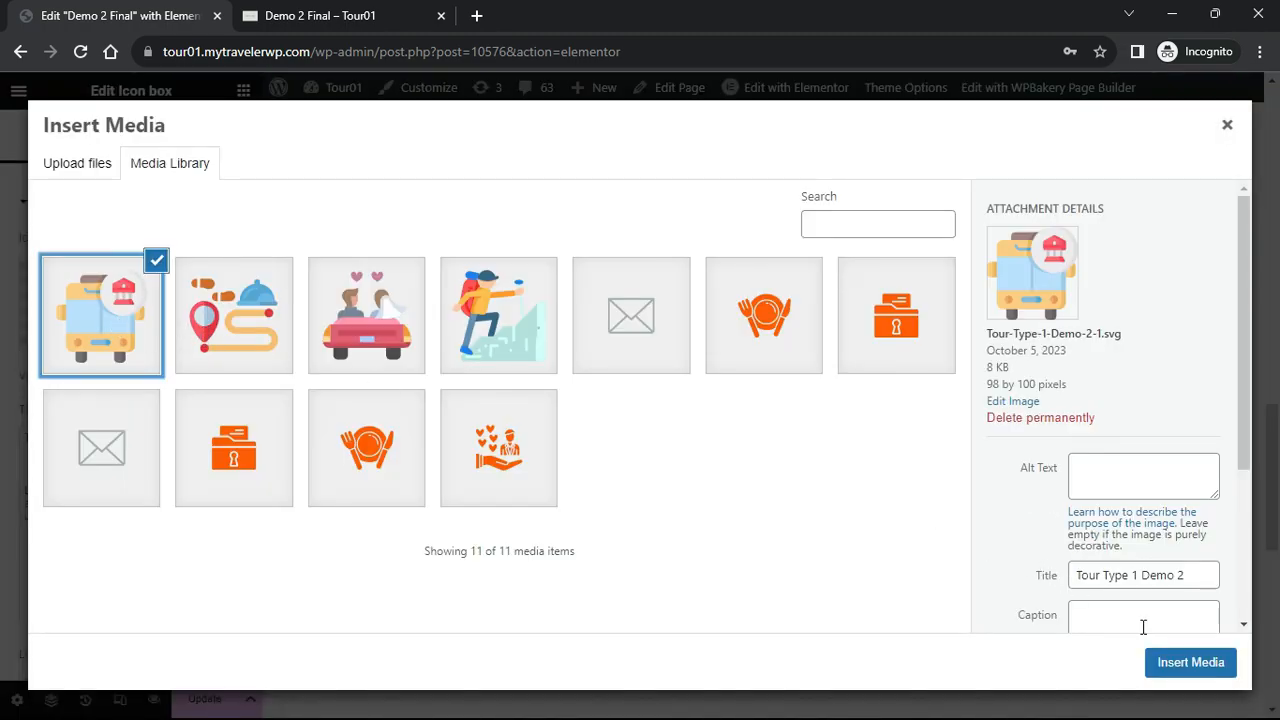
pyautogui.click(1174, 665)
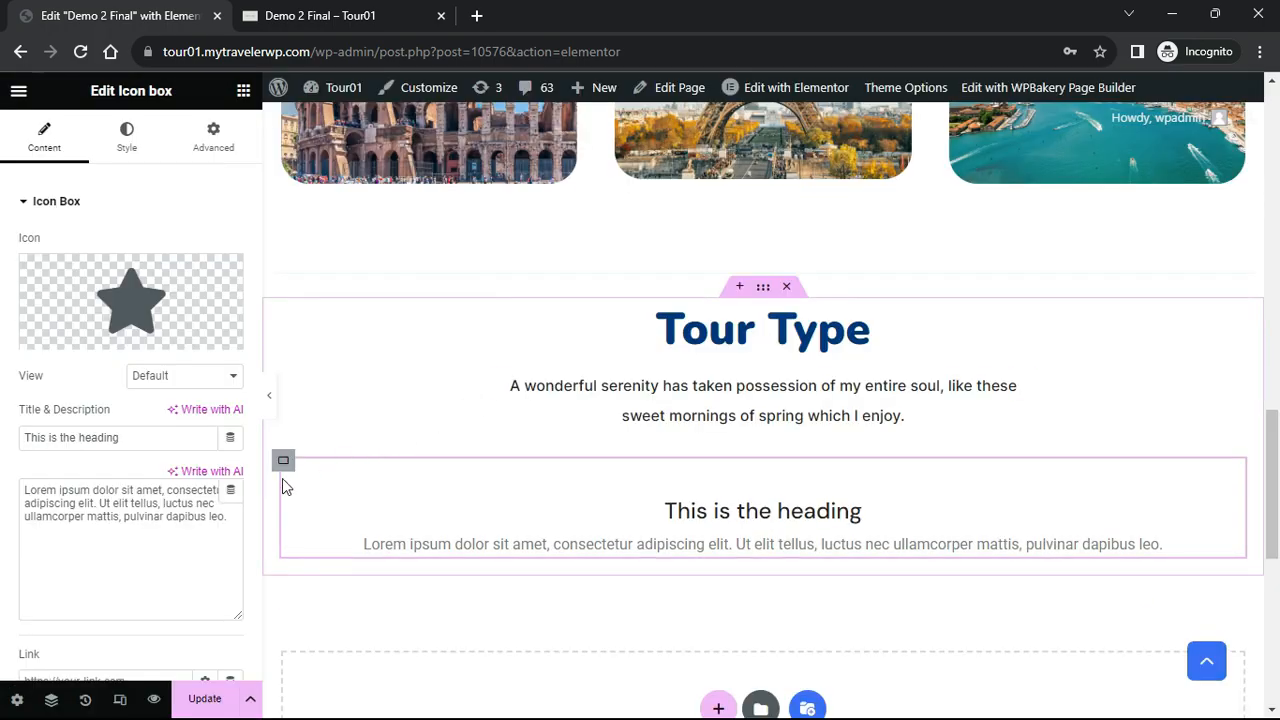
# Clear the icon box's description and set its title to "Excursion Tour"
pyautogui.moveTo(229, 520); pyautogui.dragTo(2, 500)
pyautogui.press('BackSpace')
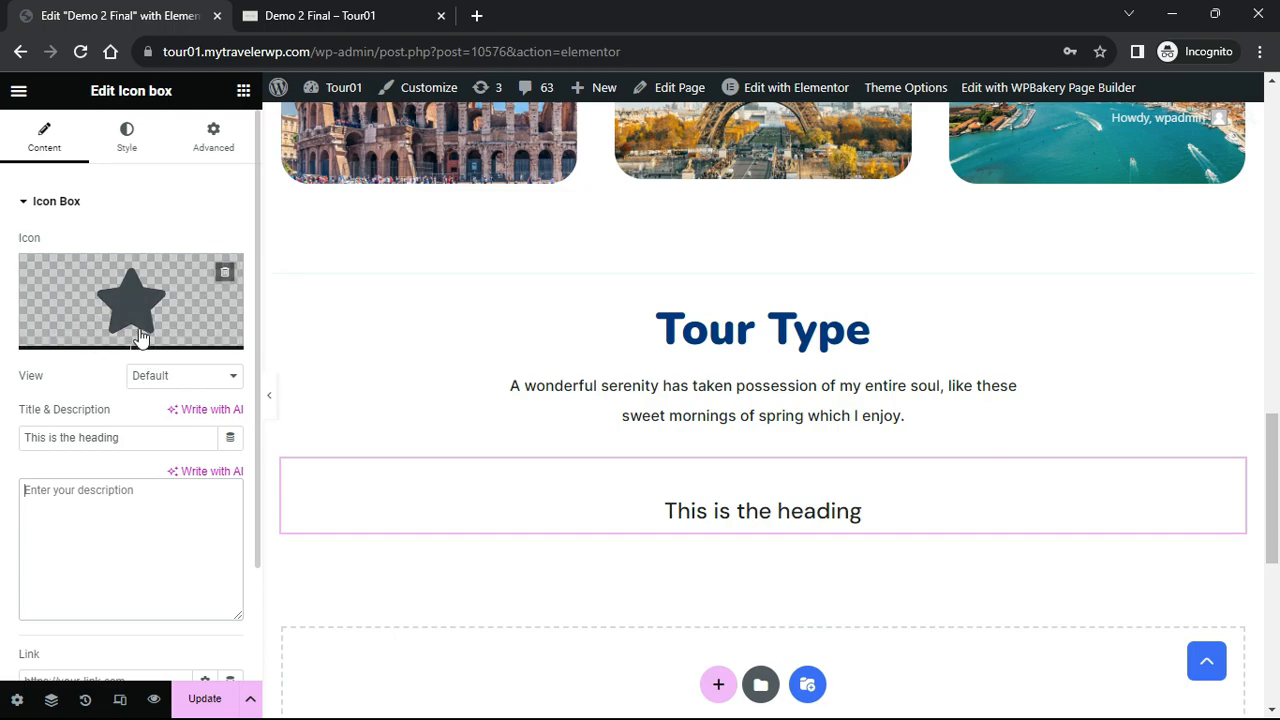
pyautogui.moveTo(140, 438); pyautogui.dragTo(4, 438)
pyautogui.write('ExcursiOo')
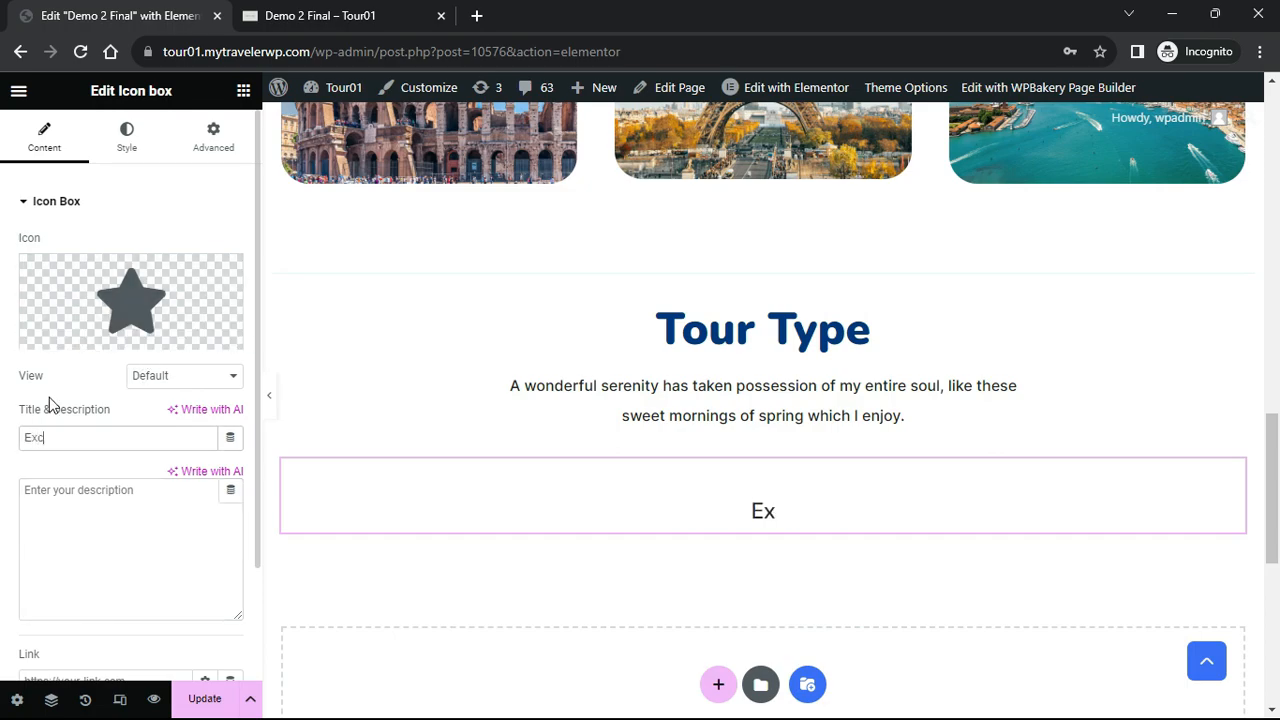
pyautogui.press('BackSpace')
pyautogui.press('BackSpace')
pyautogui.write('on Tour')
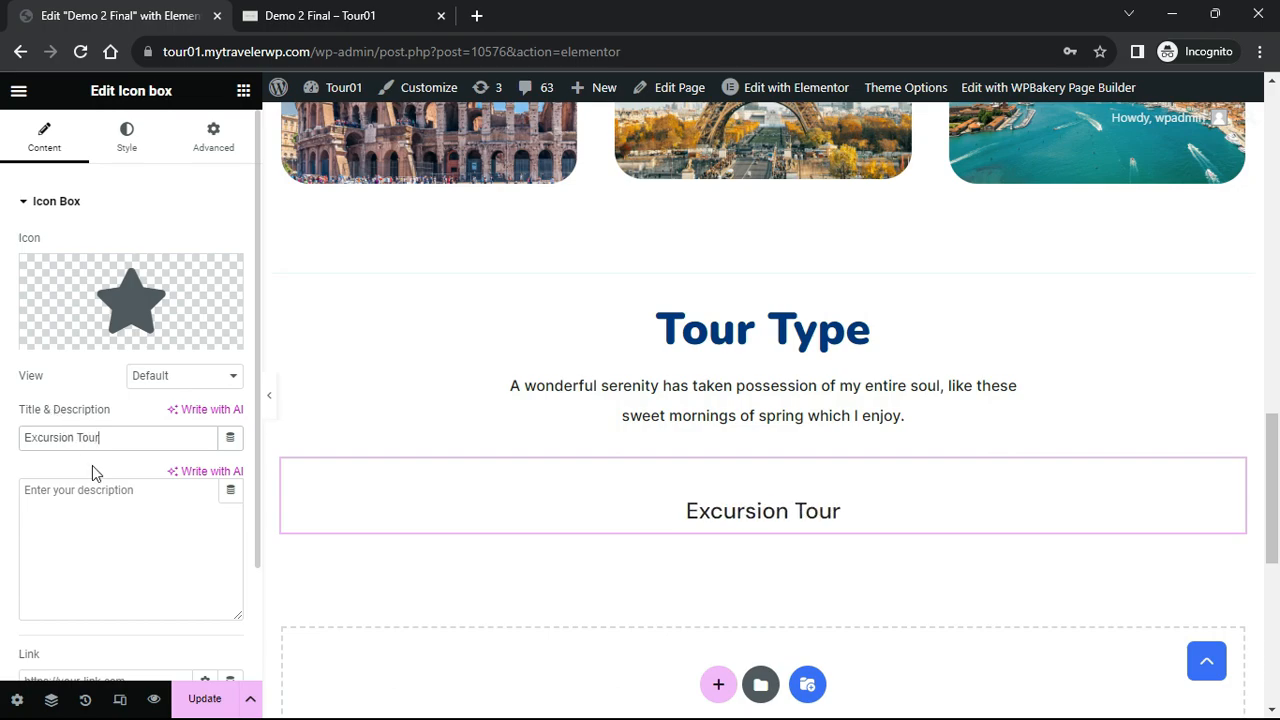
pyautogui.scroll(-1, 96, 497)
pyautogui.click(61, 587)
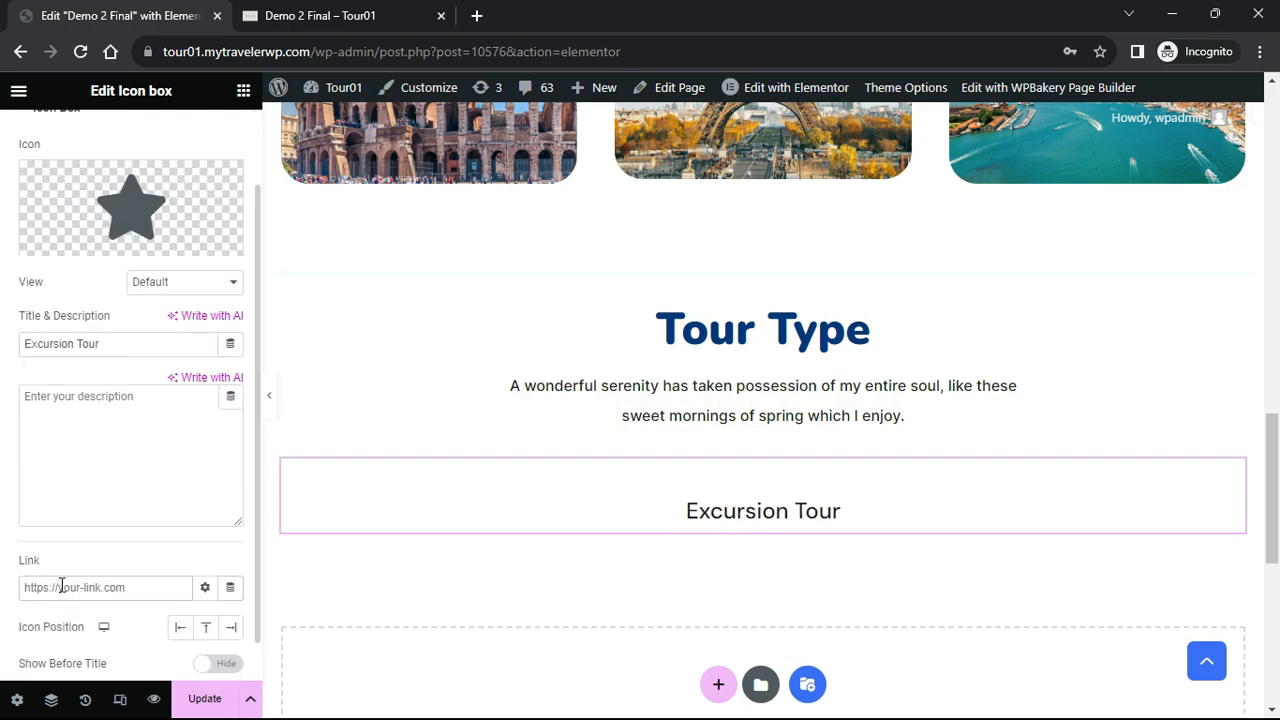
pyautogui.scroll(1, 120, 480)
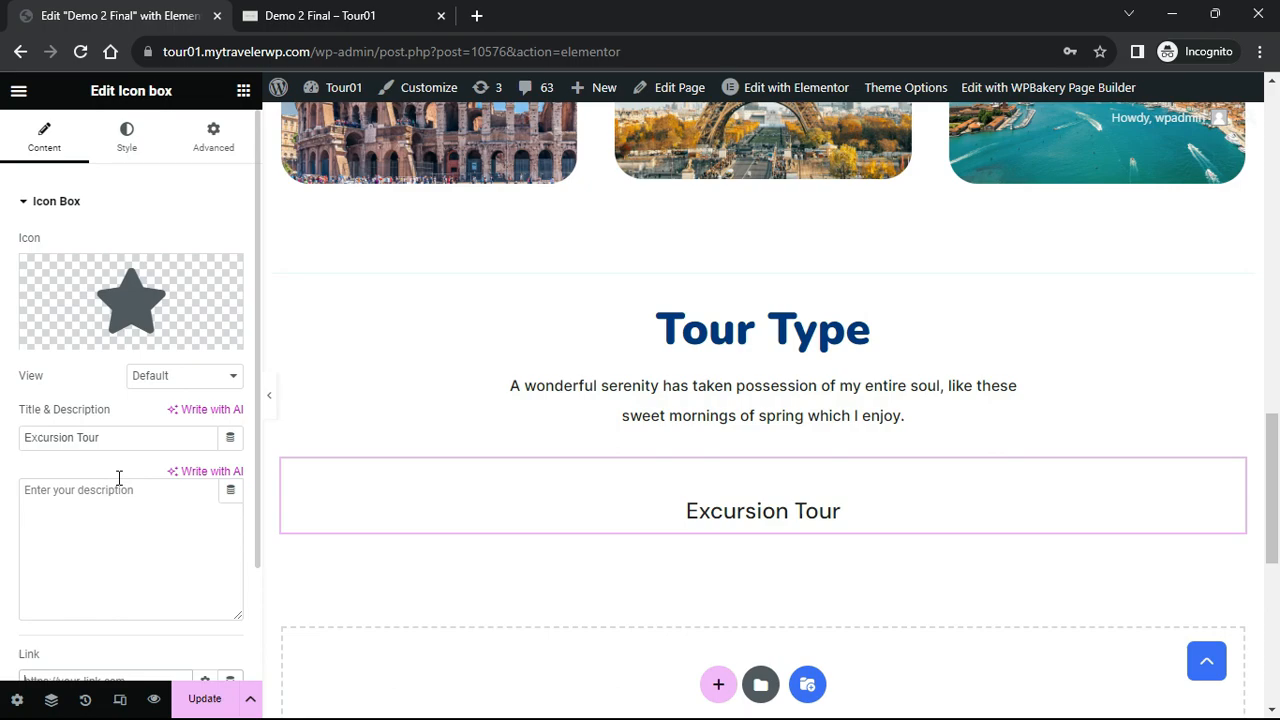
# Set the size of the icon box's bus icon to 60
pyautogui.click(128, 138)
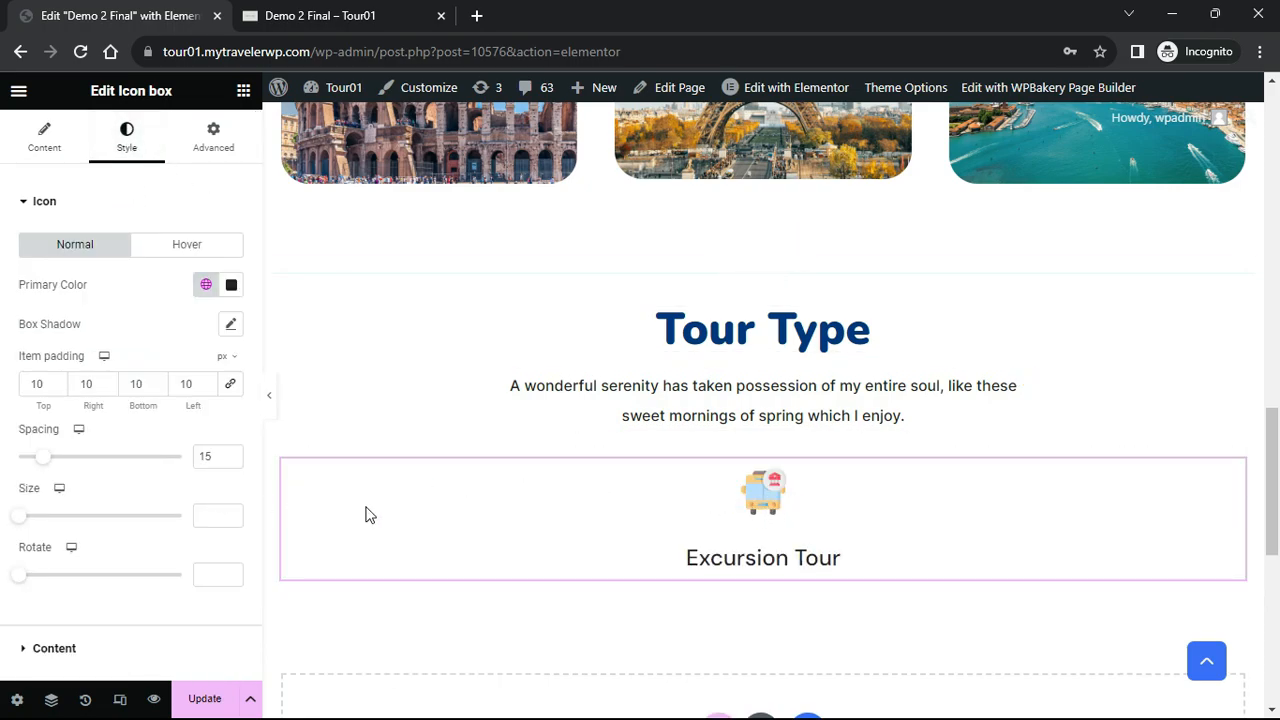
pyautogui.click(216, 514)
pyautogui.write('60')
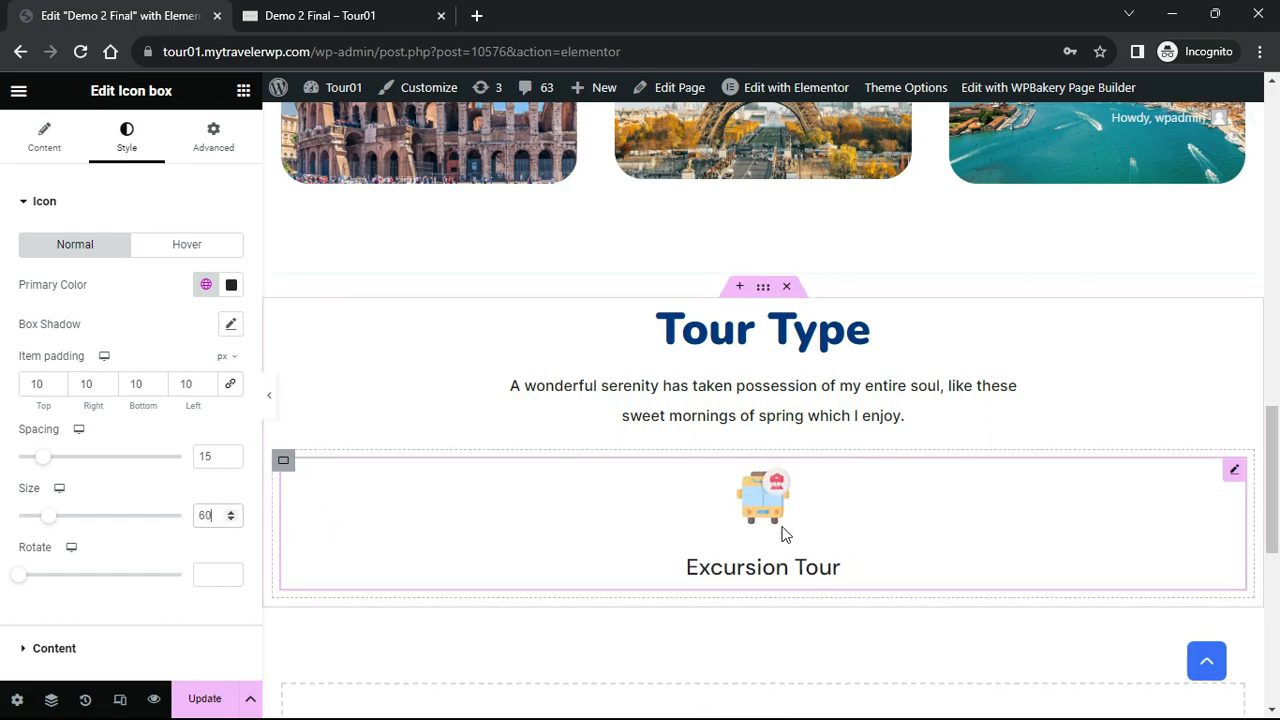
# Set the icon's hover animation to Grow, and reload the icon box's style settings
pyautogui.click(188, 246)
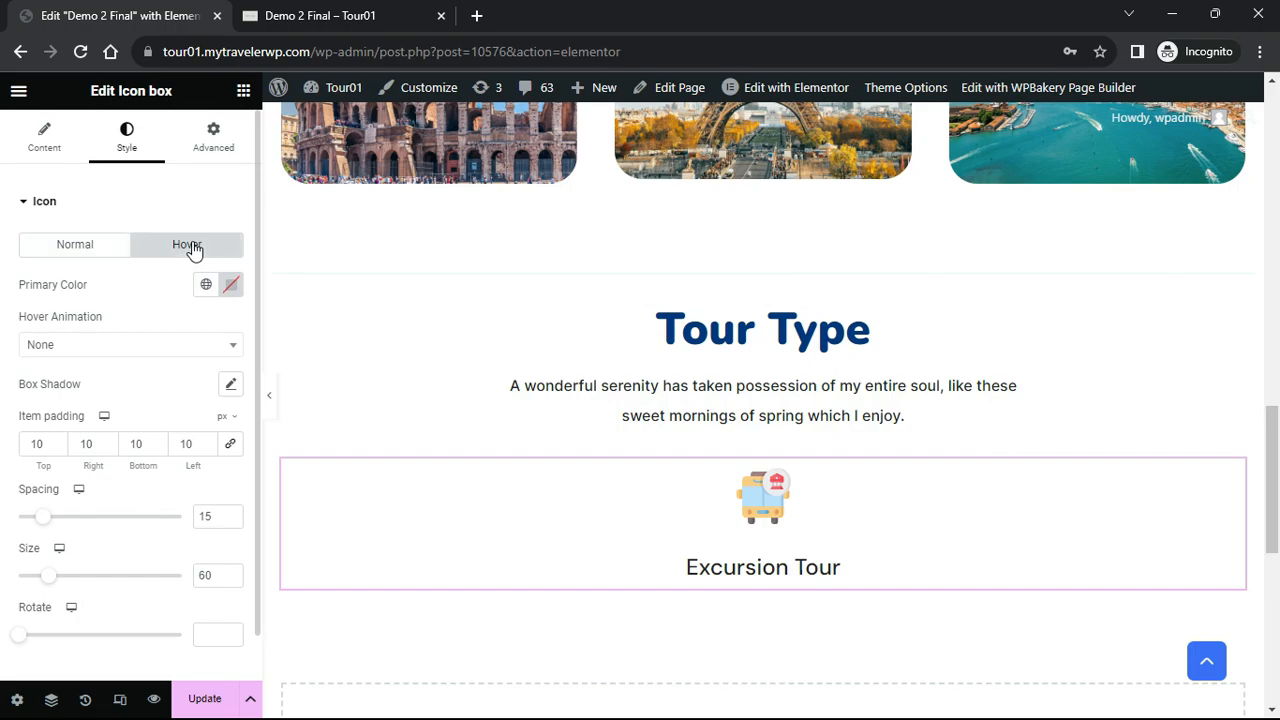
pyautogui.click(233, 354)
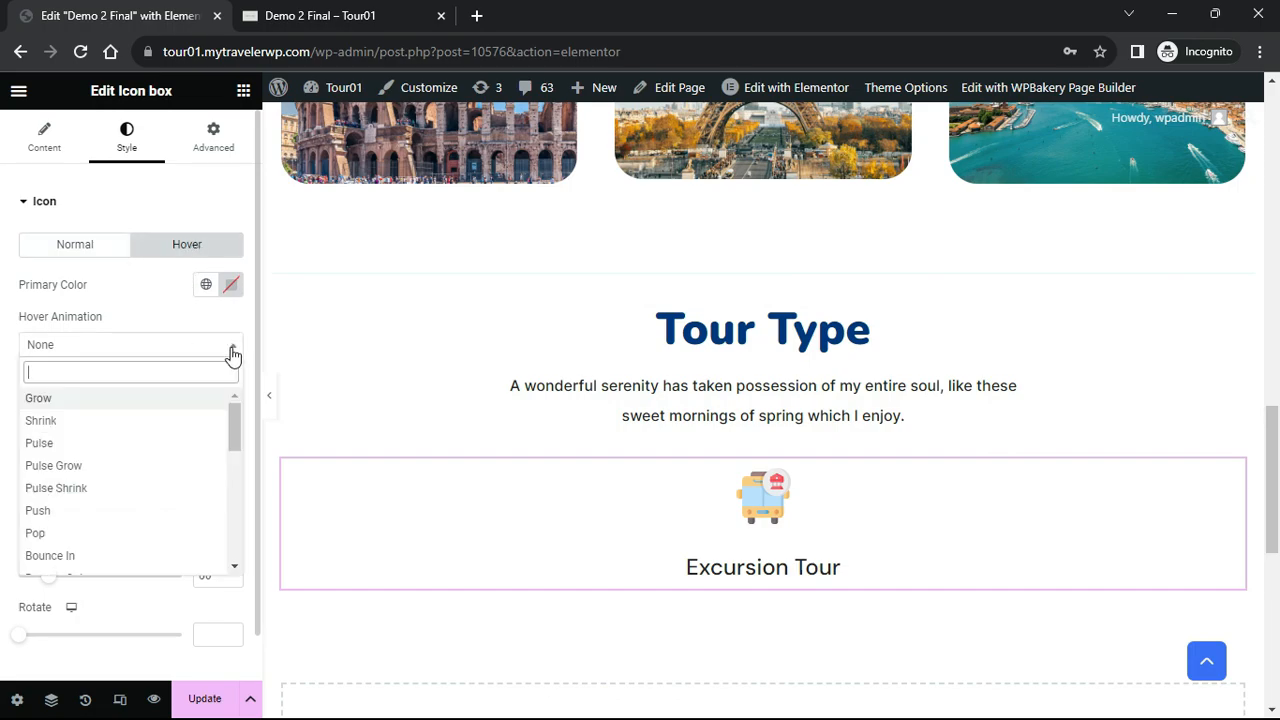
pyautogui.click(153, 403)
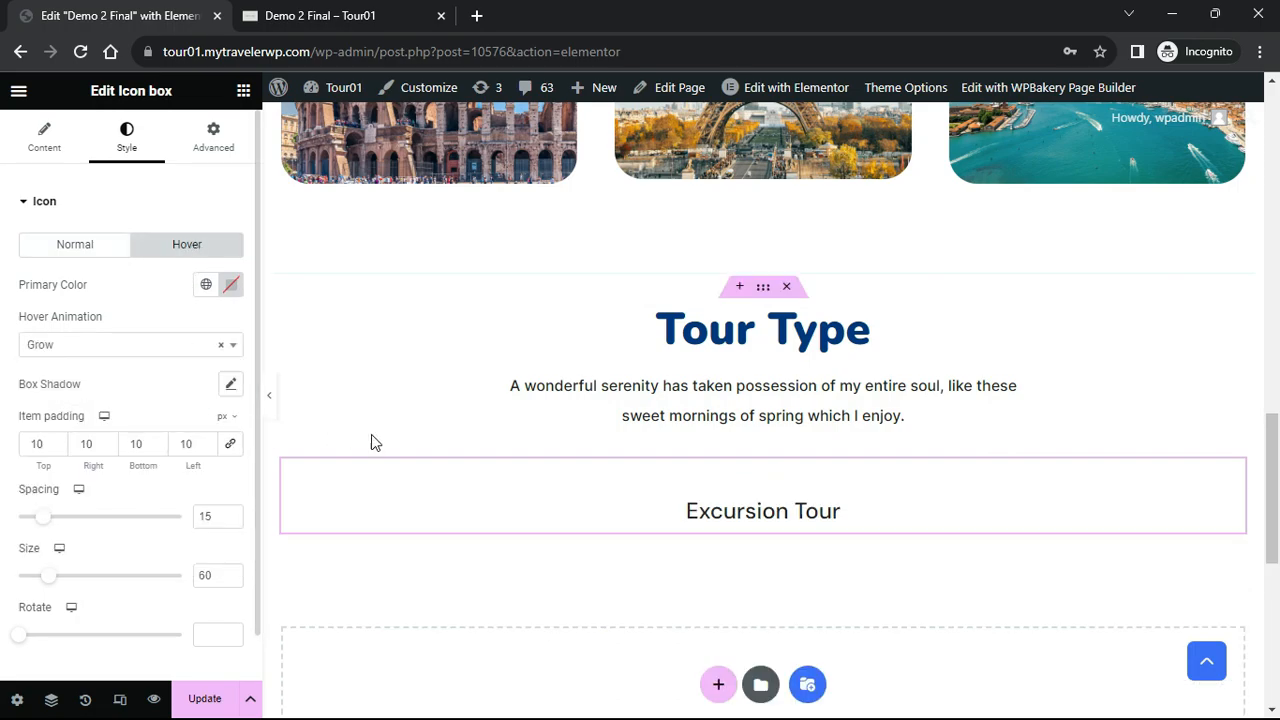
pyautogui.click(48, 140)
pyautogui.click(127, 145)
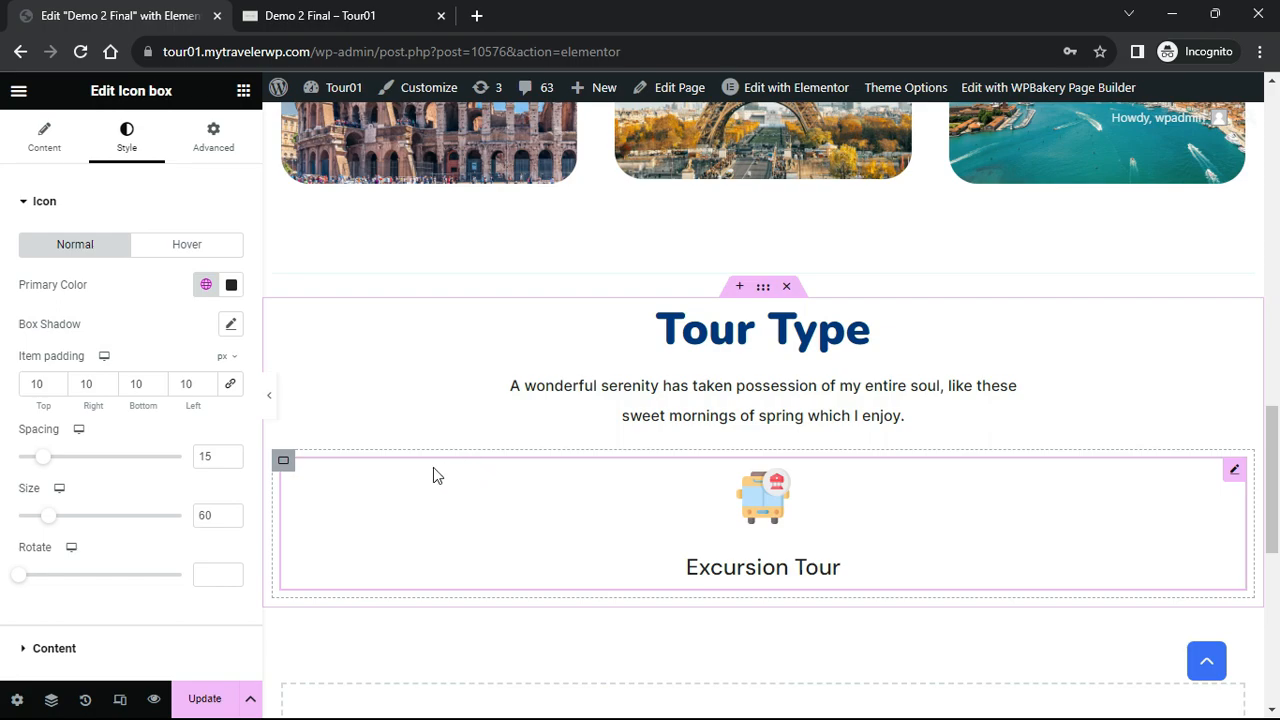
# Change the color of the icon box's title to dark blue #08008B
pyautogui.click(30, 202)
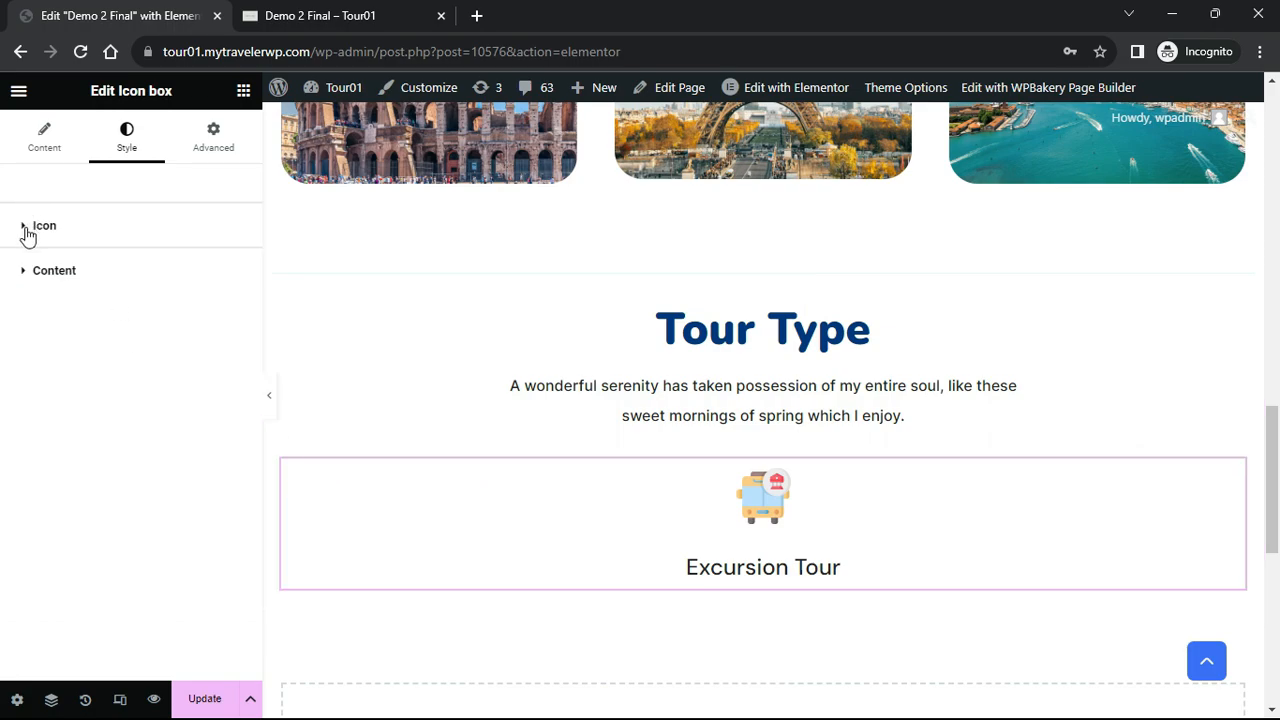
pyautogui.click(54, 270)
pyautogui.scroll(-1, 97, 460)
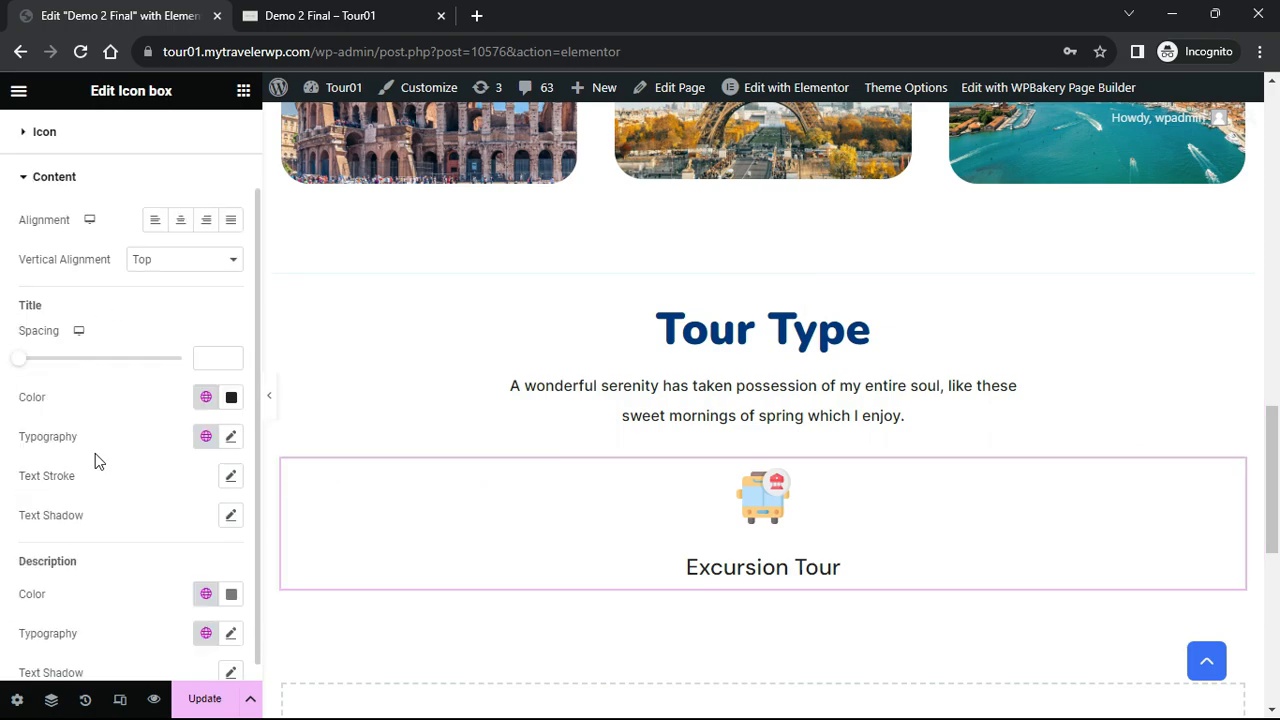
pyautogui.click(231, 398)
pyautogui.moveTo(124, 594); pyautogui.dragTo(341, 537)
pyautogui.moveTo(124, 622); pyautogui.dragTo(268, 627)
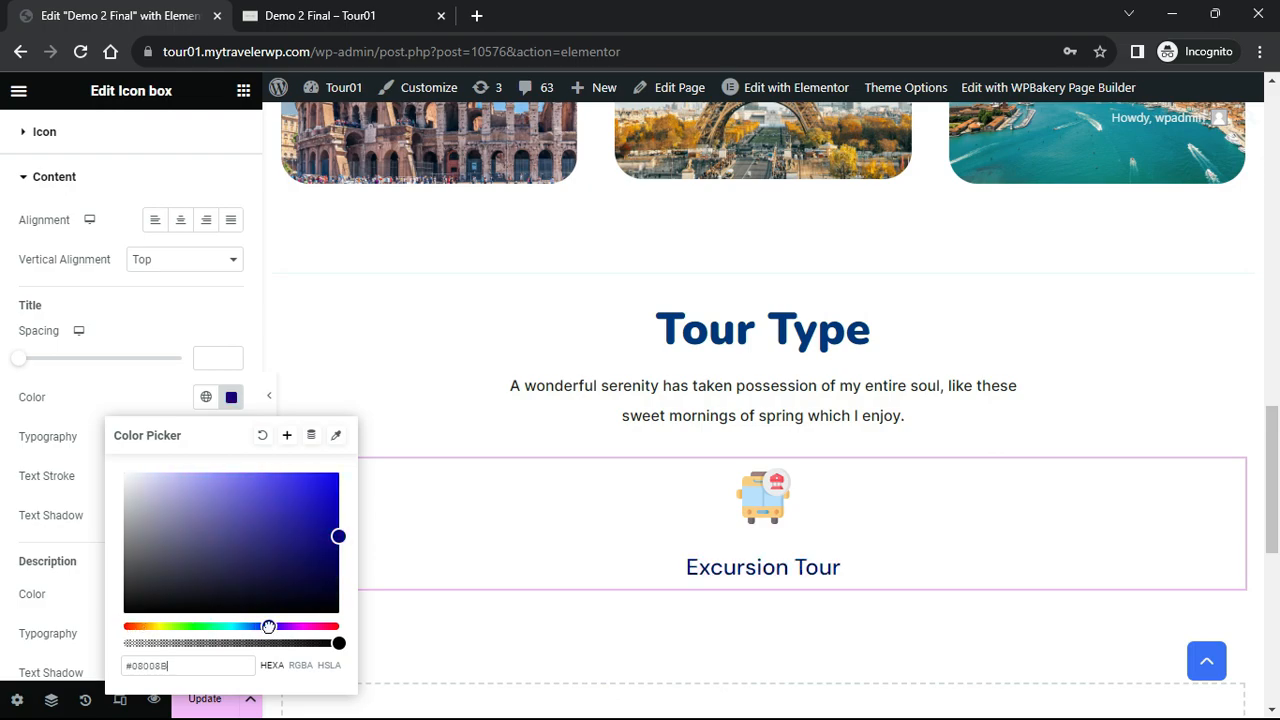
pyautogui.click(57, 443)
# Set the icon box title's typography to the Nunito font family with weight 700 (Bold)
pyautogui.click(231, 438)
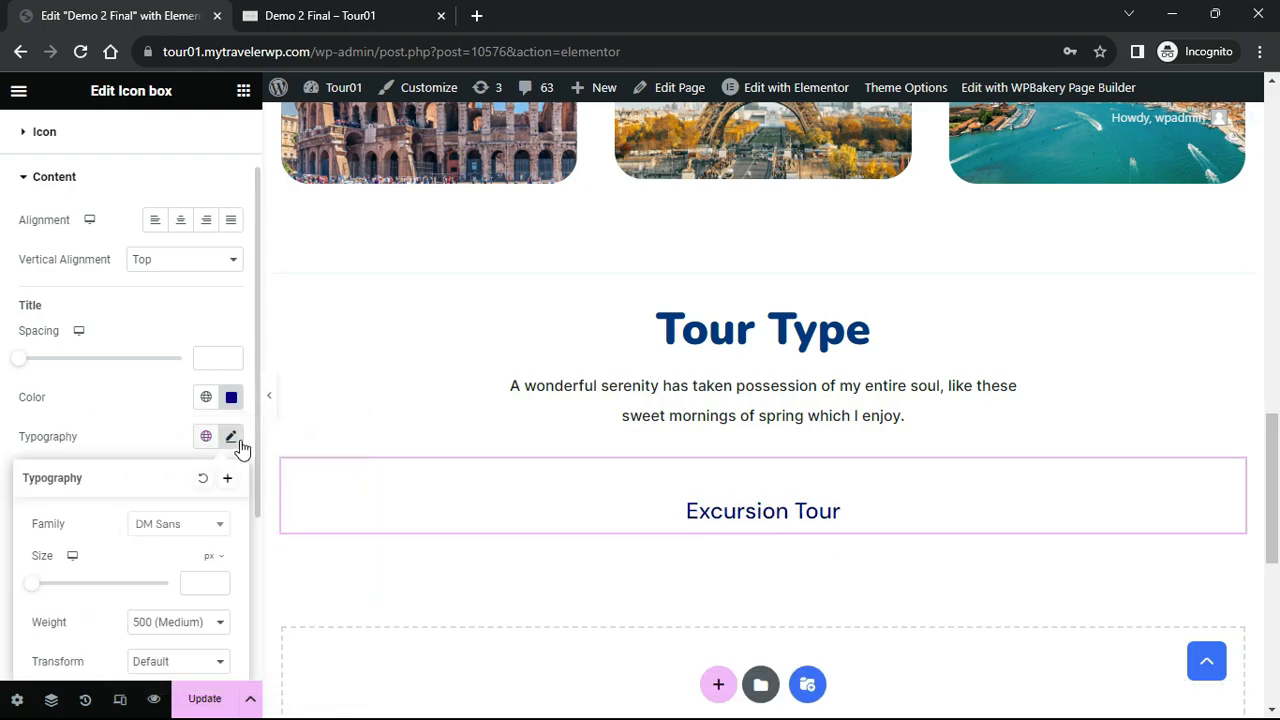
pyautogui.click(220, 525)
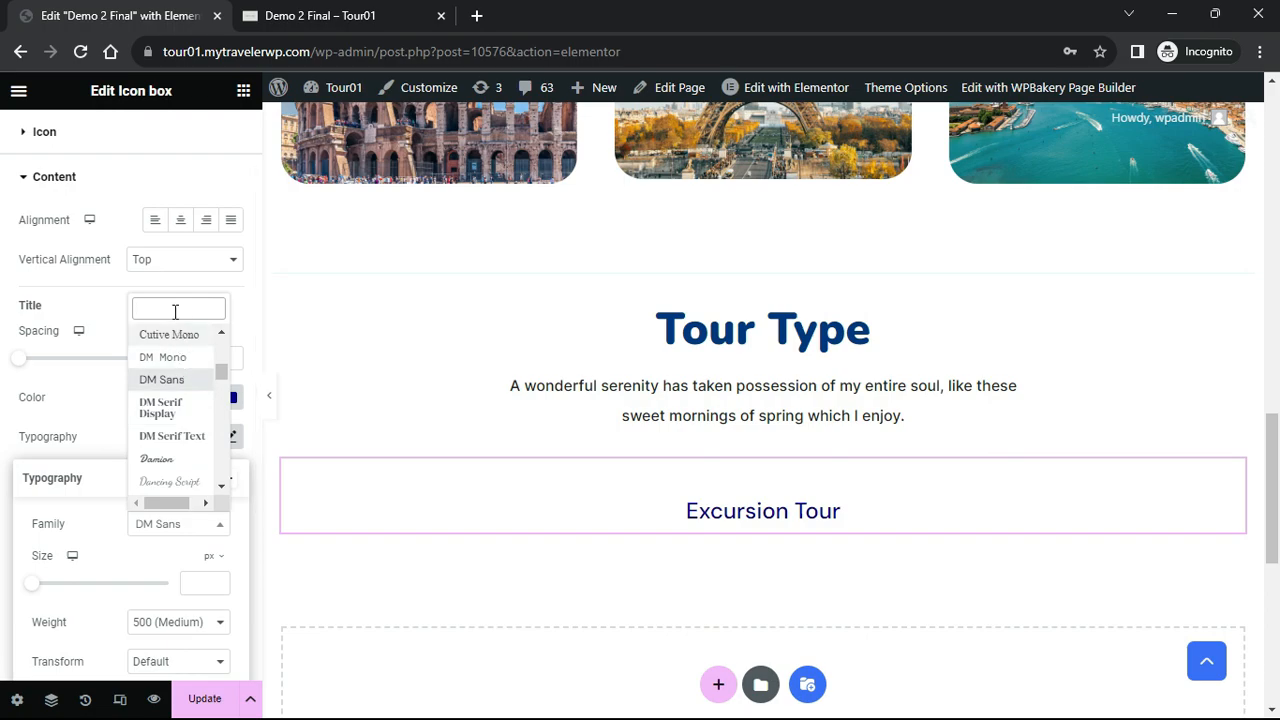
pyautogui.write('Nu')
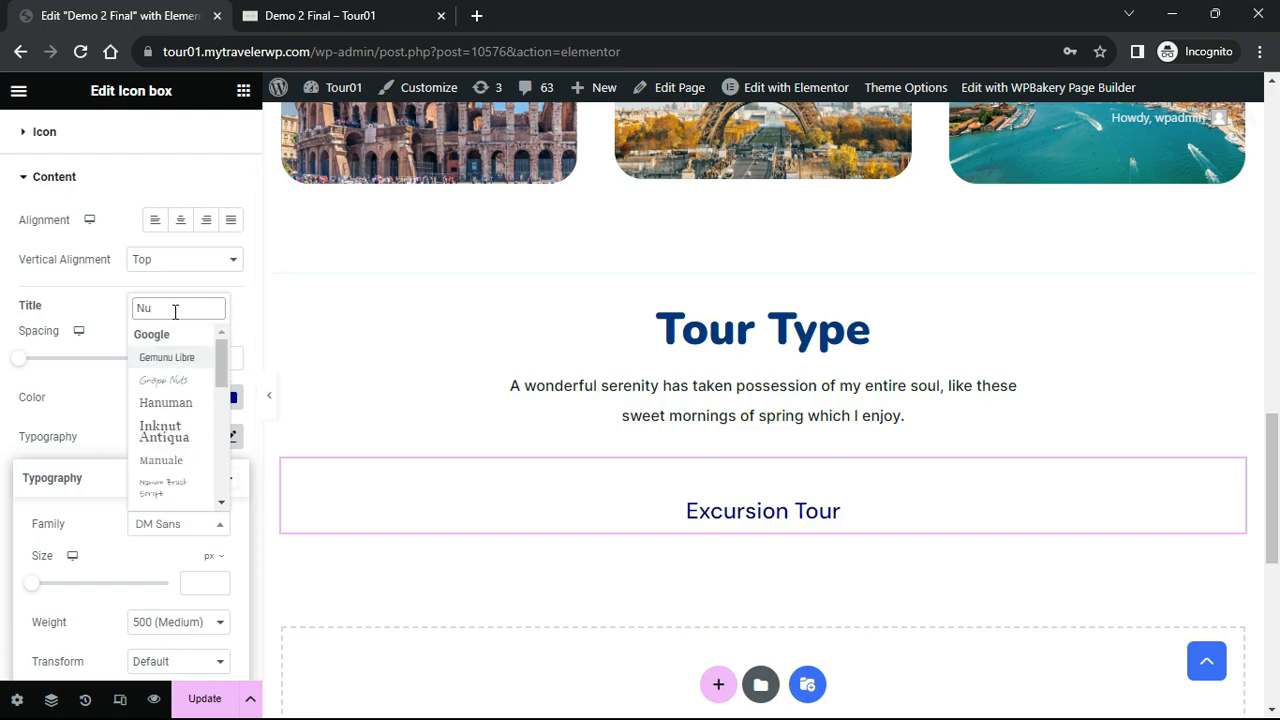
pyautogui.write('ni')
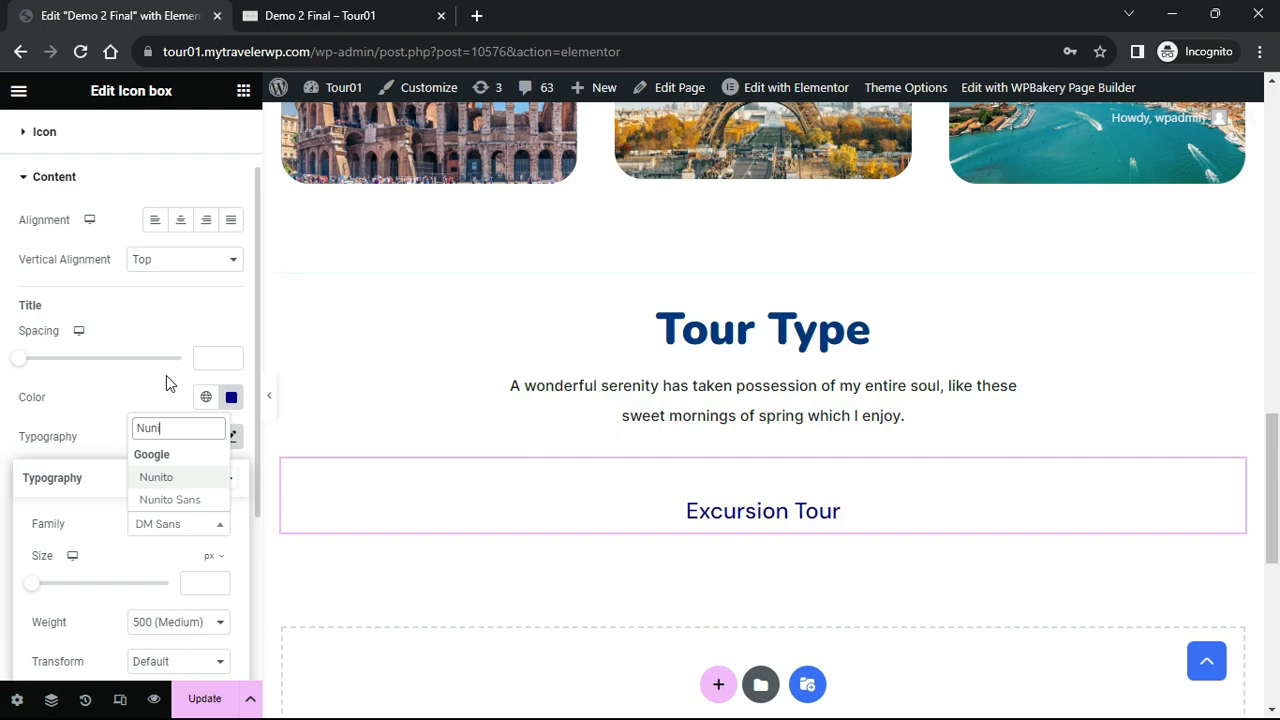
pyautogui.click(160, 478)
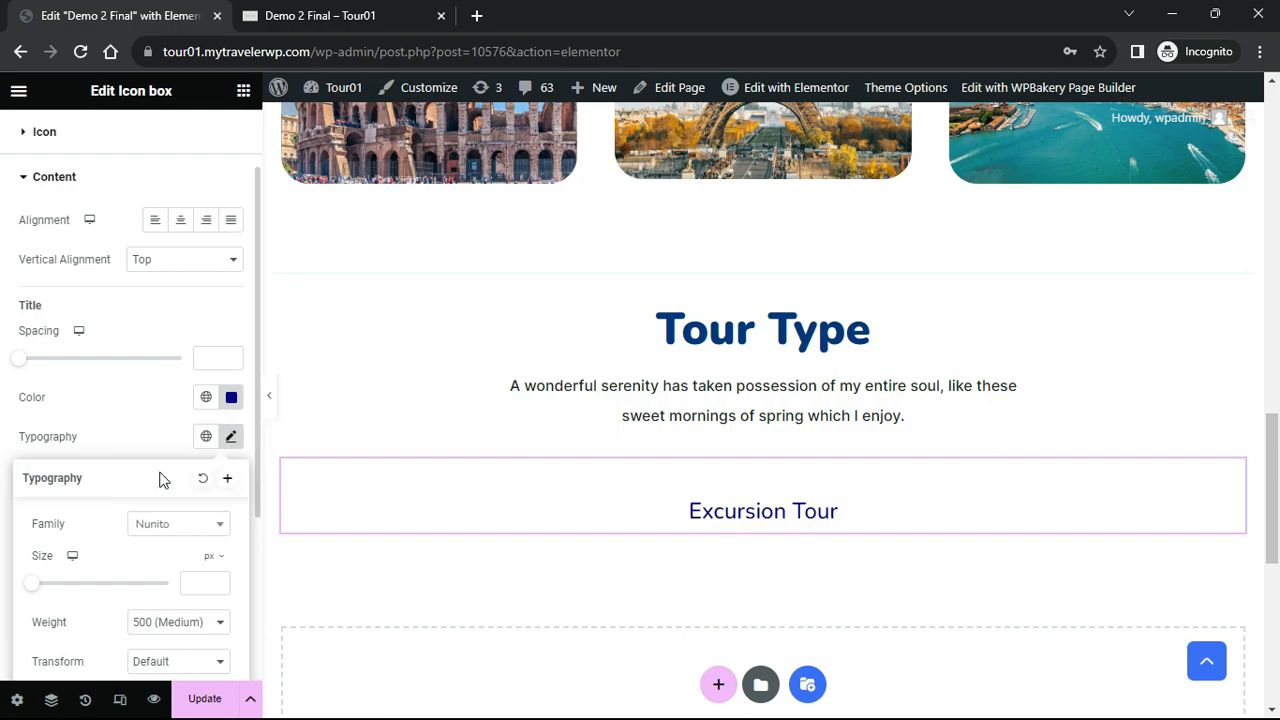
pyautogui.click(221, 610)
pyautogui.click(188, 541)
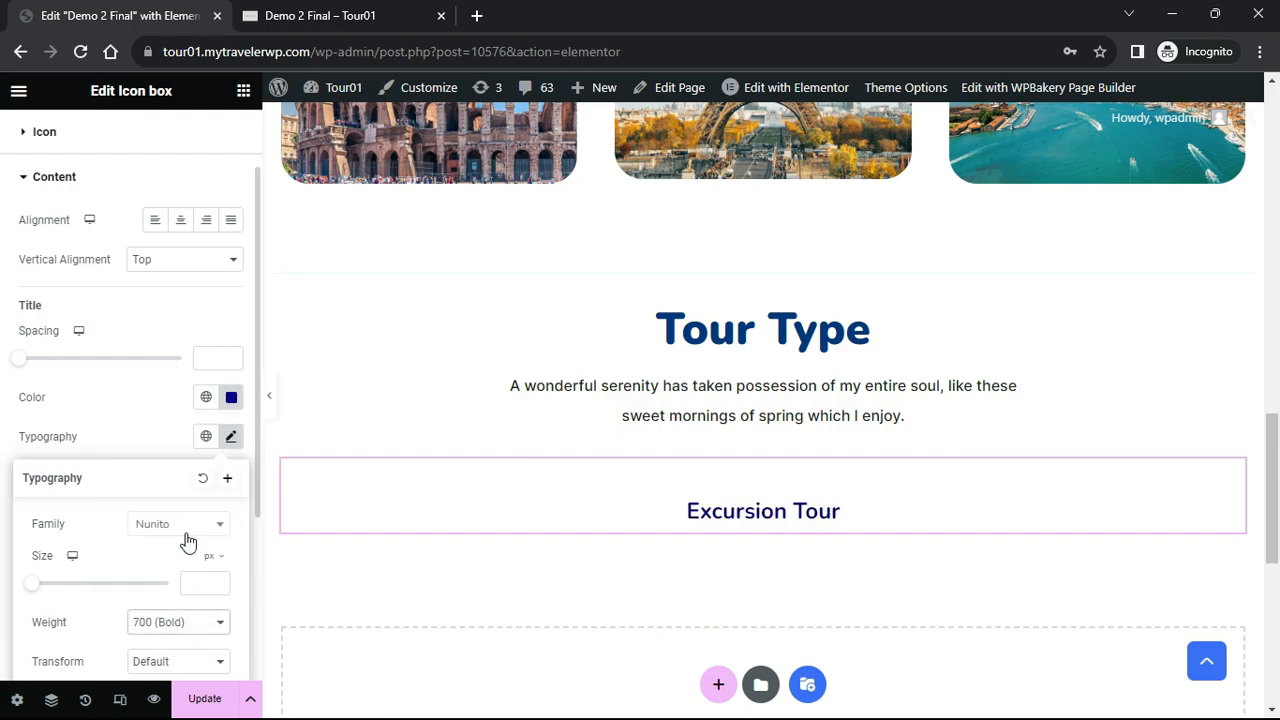
pyautogui.click(143, 415)
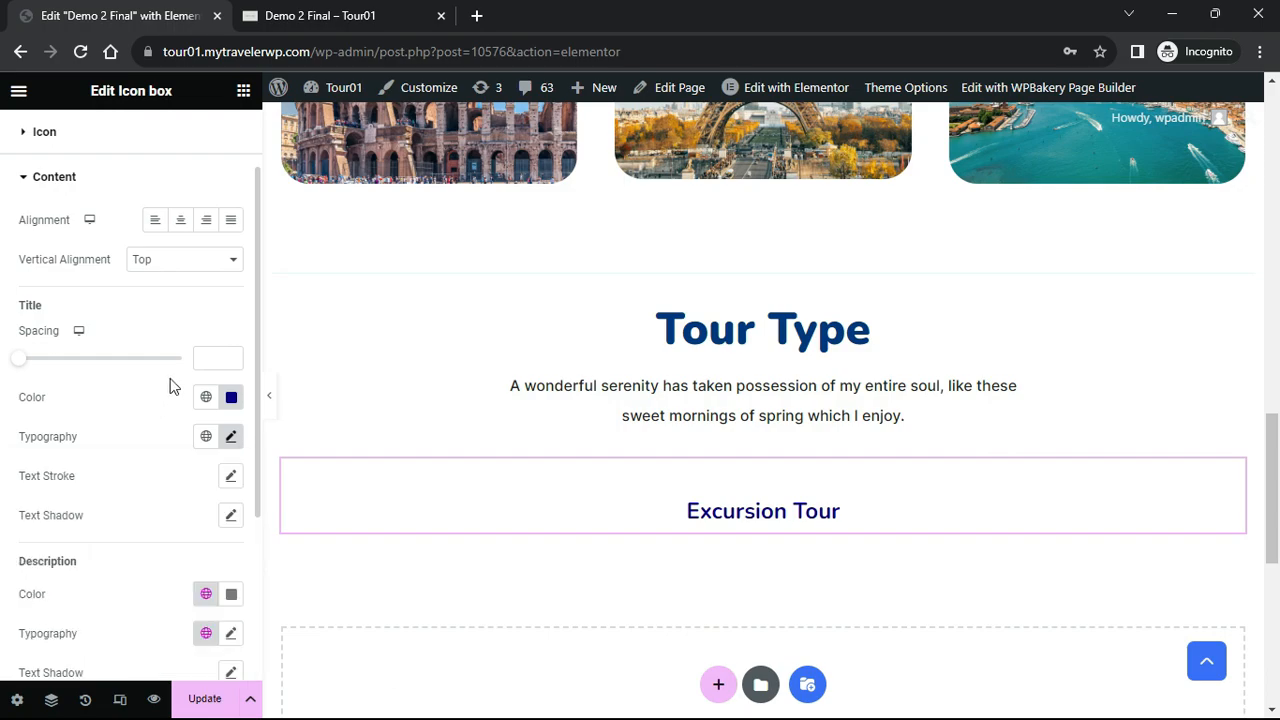
# Set the icon box's padding to 40 px on all four sides
pyautogui.scroll(1, 190, 220)
pyautogui.click(213, 138)
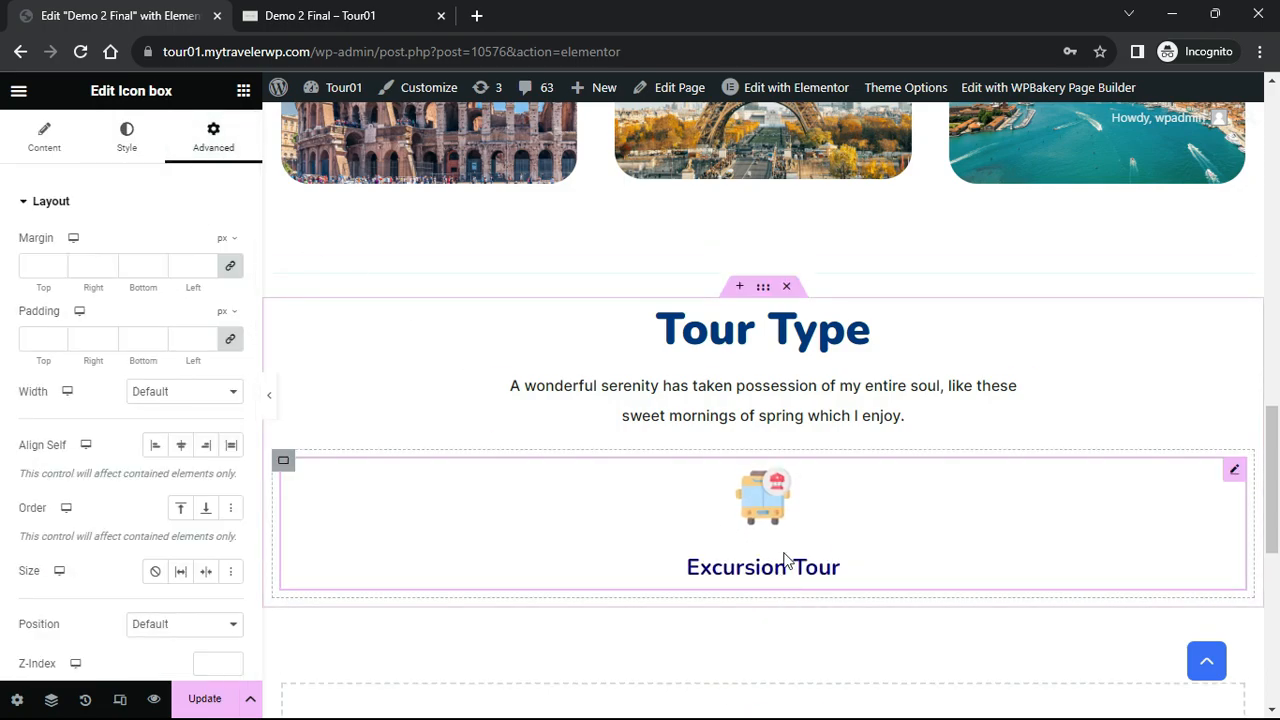
pyautogui.click(37, 339)
pyautogui.write('40')
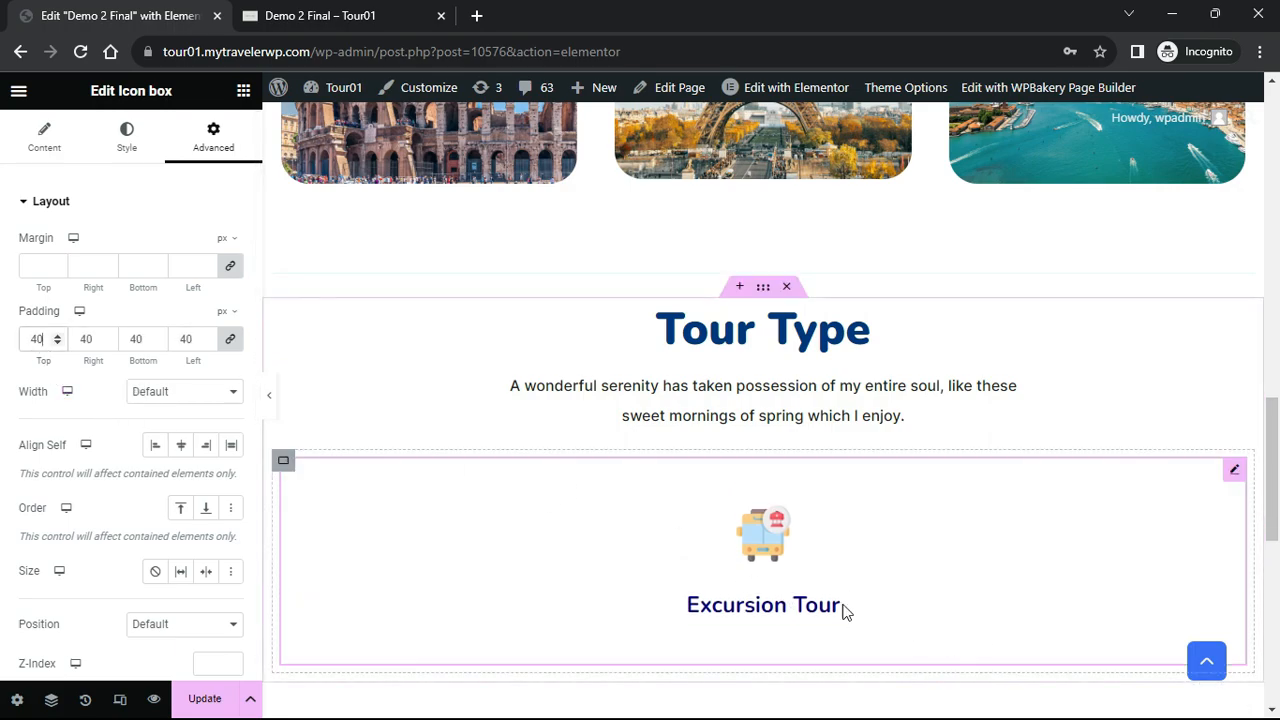
pyautogui.scroll(-1, 700, 550)
pyautogui.click(30, 203)
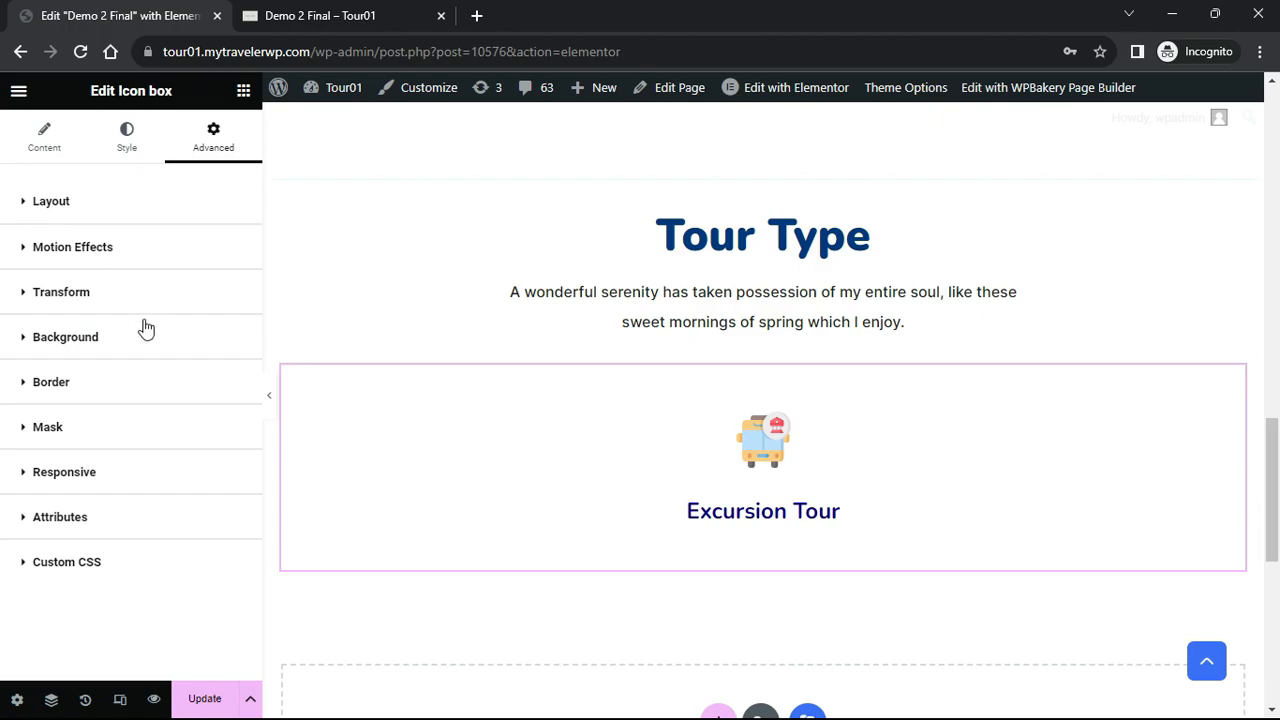
# Give the icon box a classic light blue #EEFAFF background and a border radius of 30 px on all corners
pyautogui.click(31, 344)
pyautogui.click(206, 421)
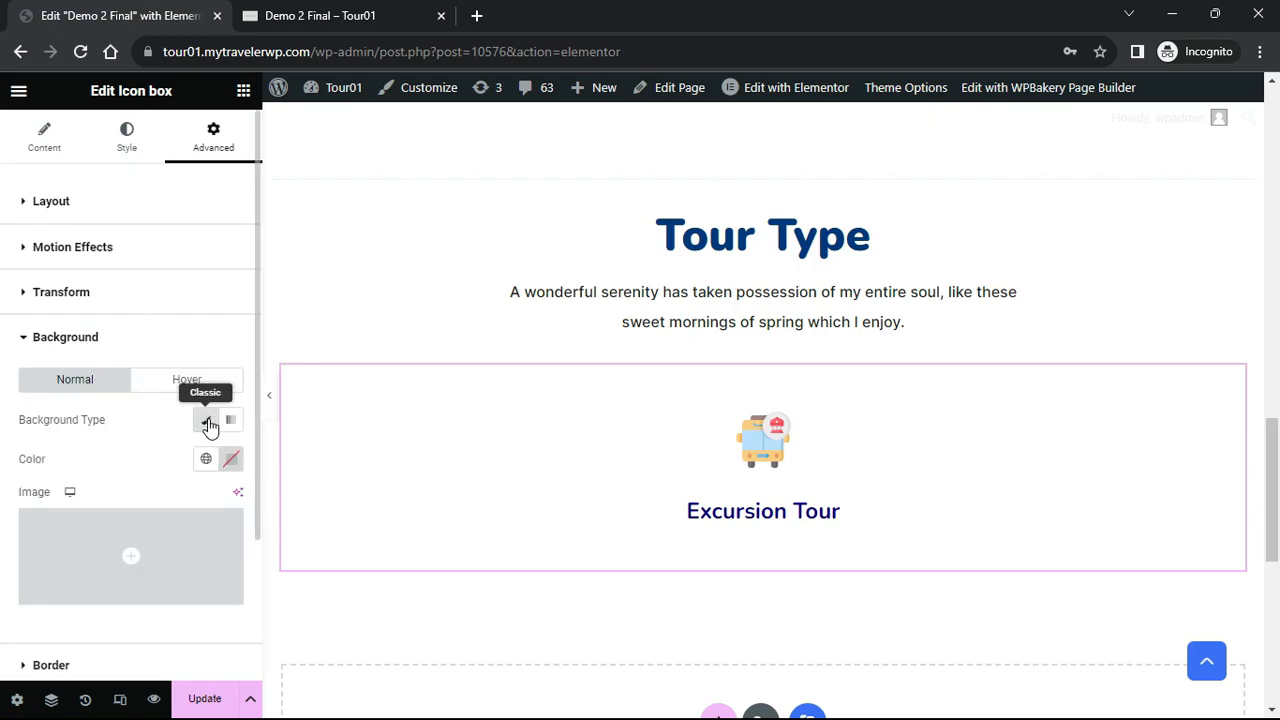
pyautogui.click(231, 460)
pyautogui.moveTo(145, 236); pyautogui.dragTo(135, 220)
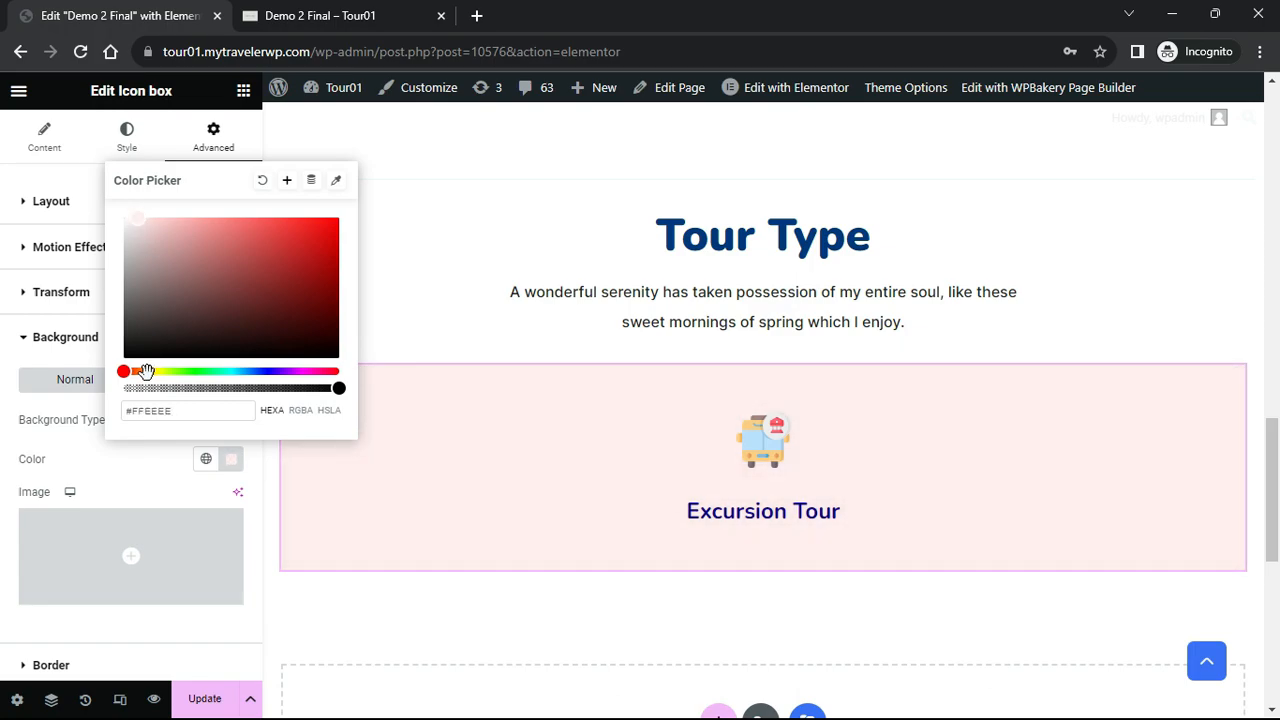
pyautogui.moveTo(120, 369); pyautogui.dragTo(241, 362)
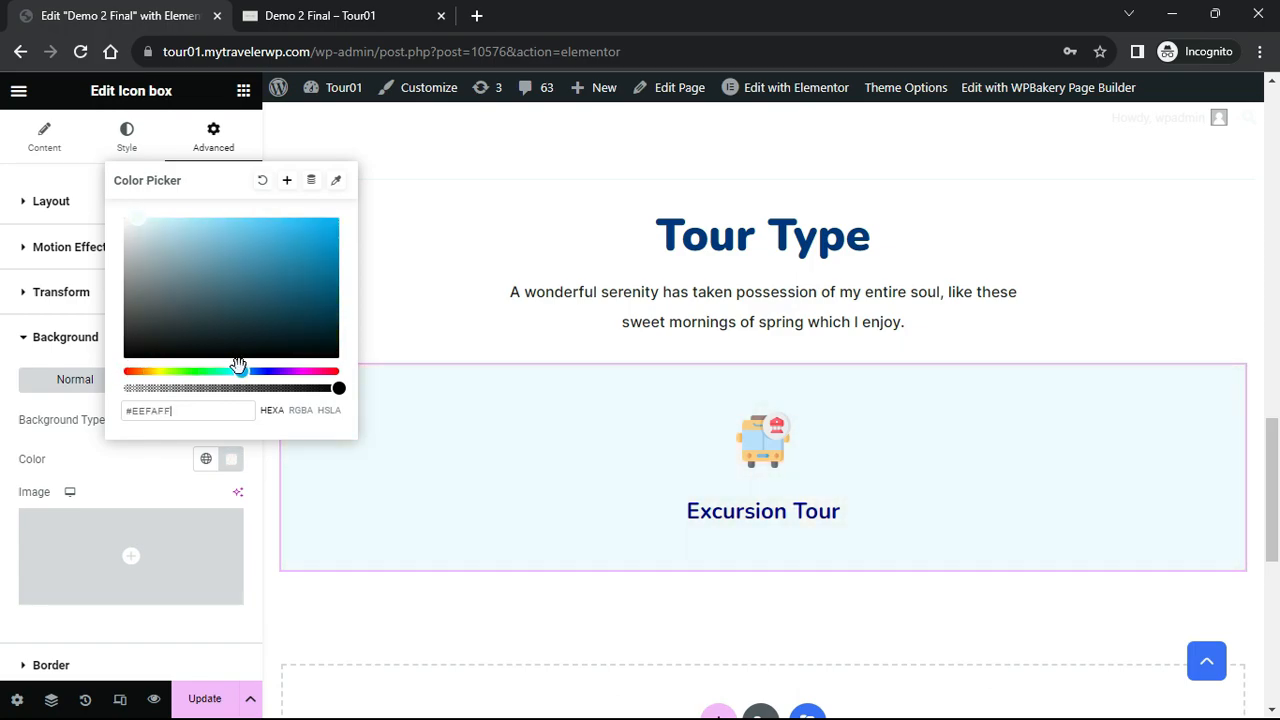
pyautogui.click(30, 337)
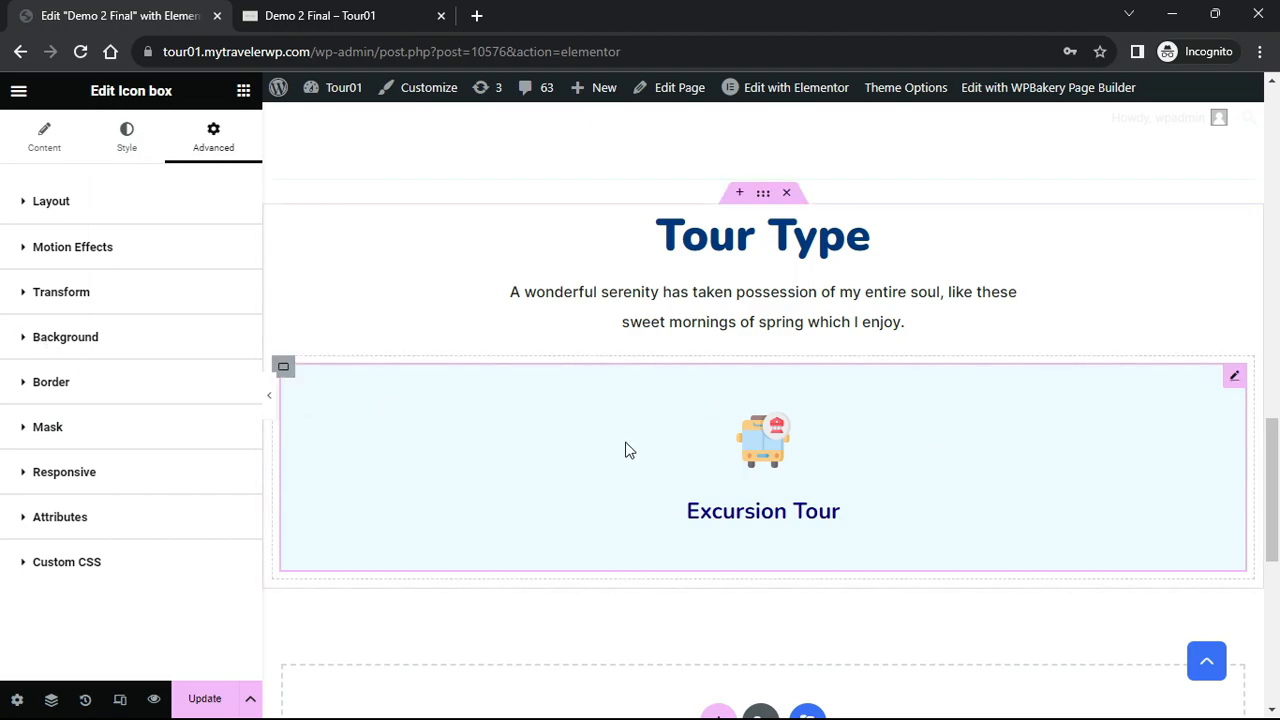
pyautogui.click(30, 388)
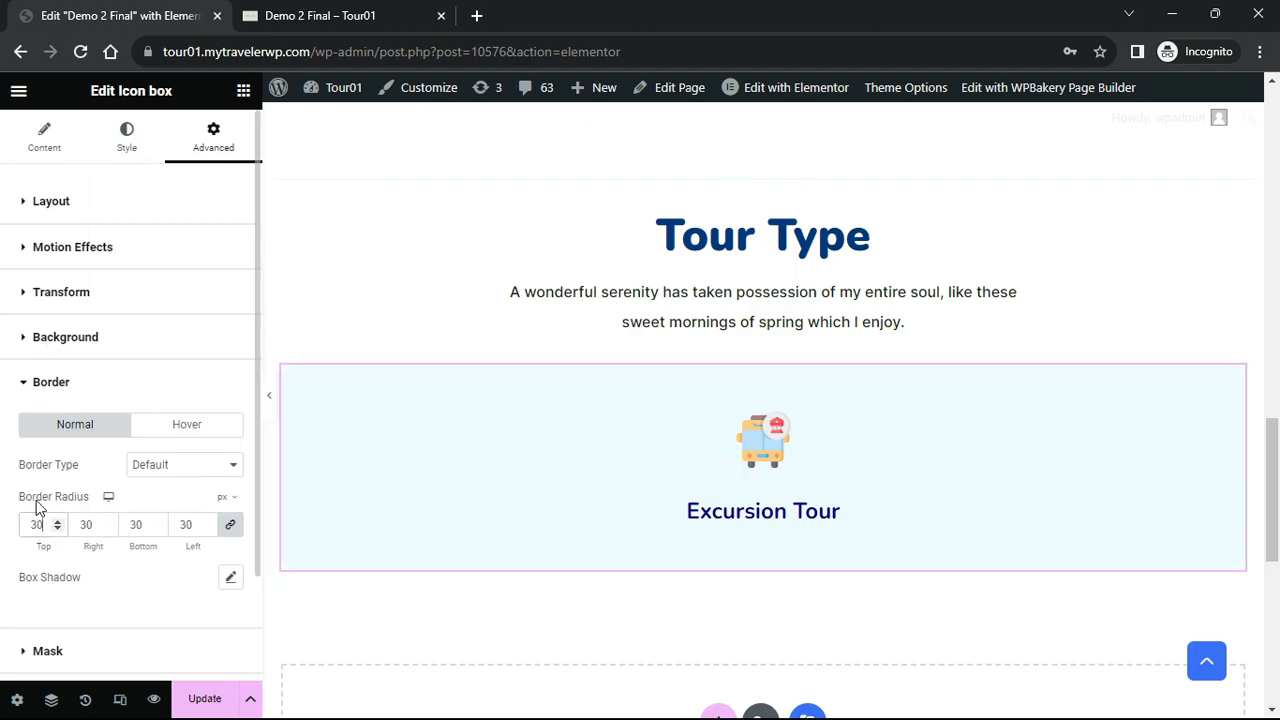
pyautogui.click(27, 395)
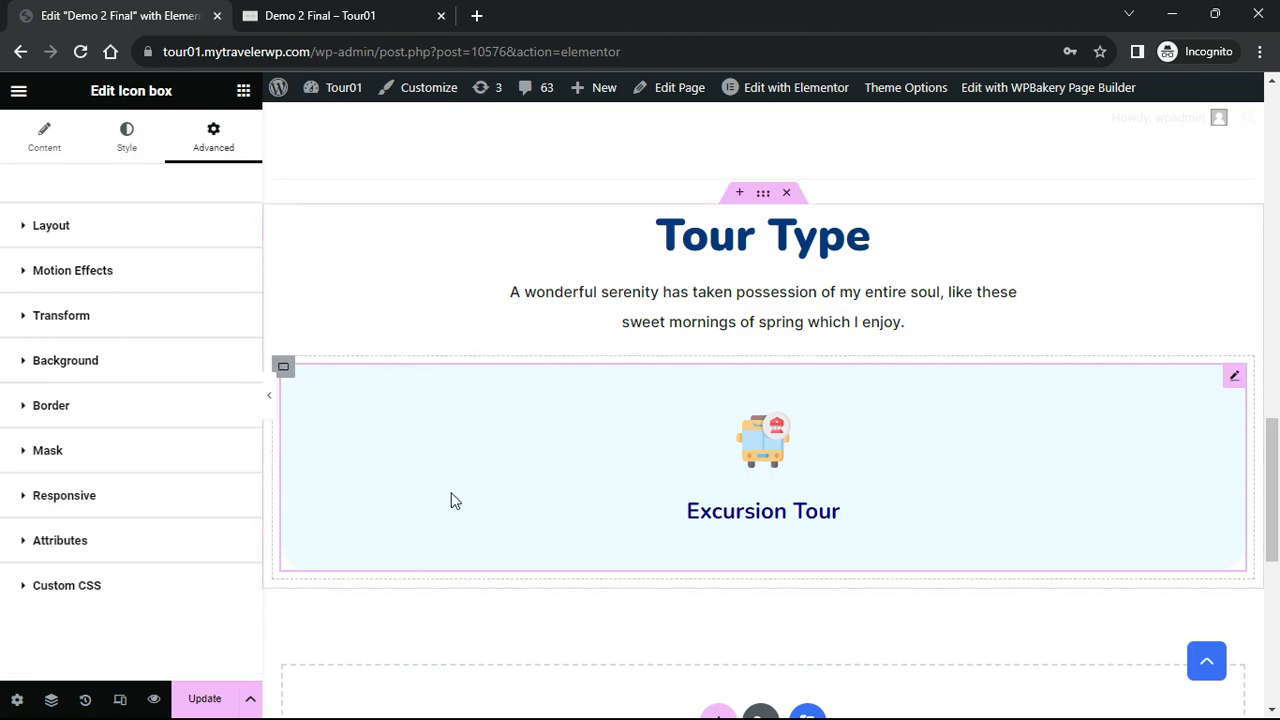
# Set the icon box's entrance animation to Zoom In with a Slow animation duration
pyautogui.click(26, 278)
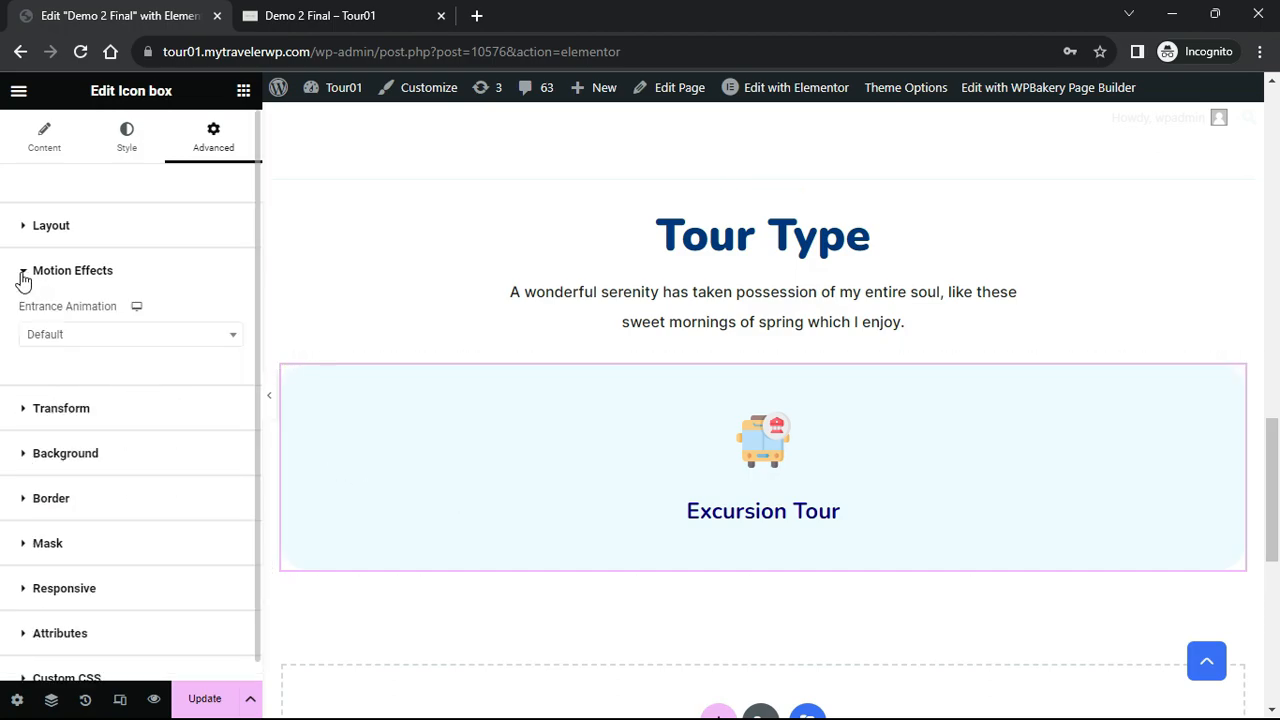
pyautogui.click(224, 338)
pyautogui.scroll(-2, 143, 476)
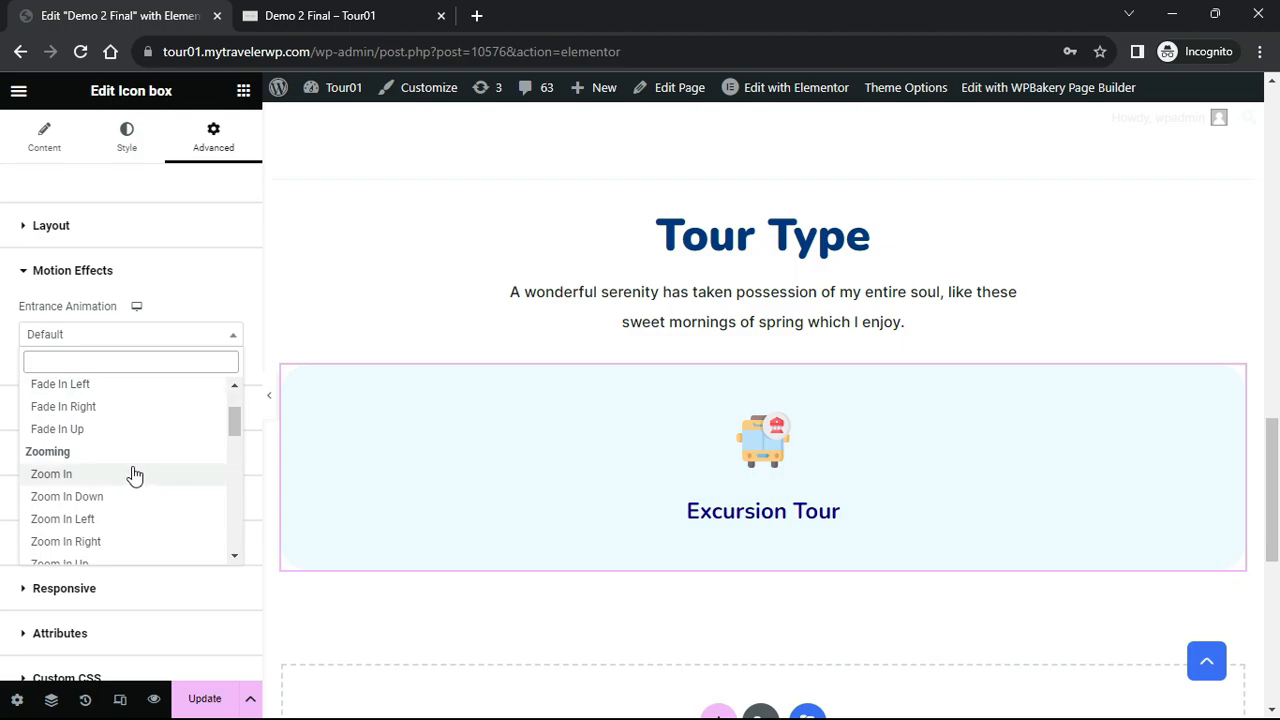
pyautogui.click(135, 474)
pyautogui.click(237, 374)
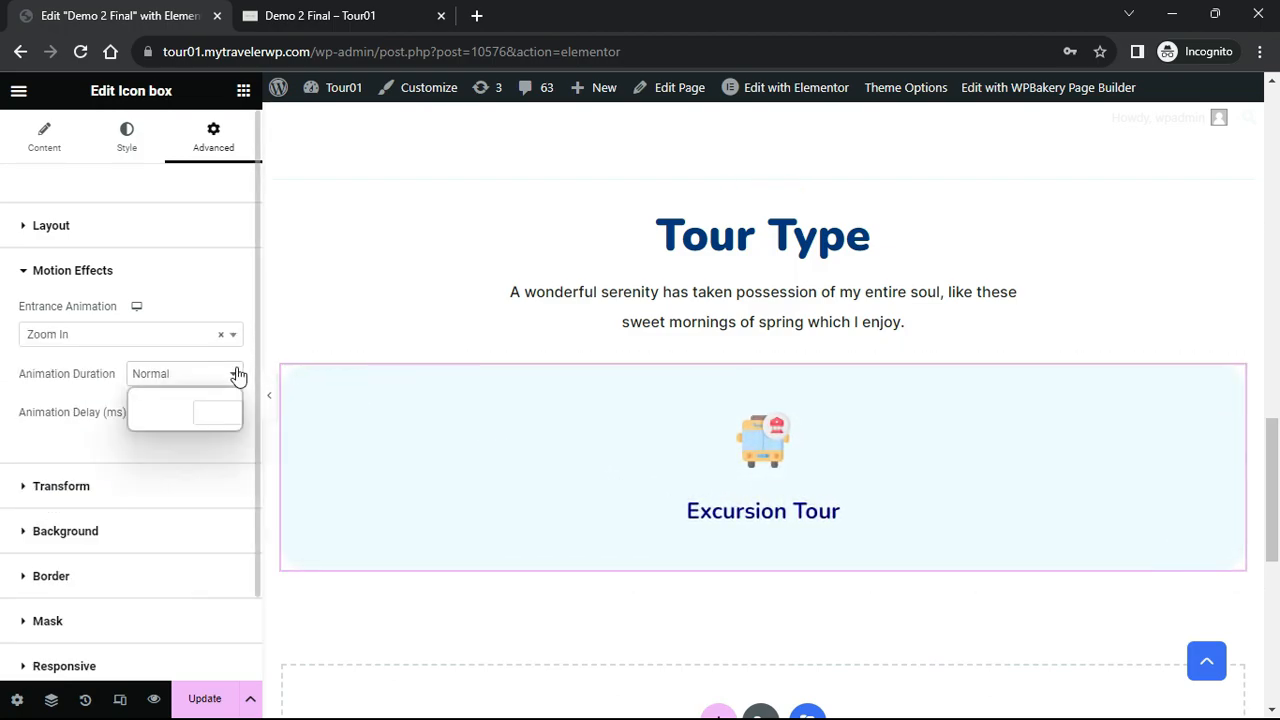
pyautogui.click(200, 393)
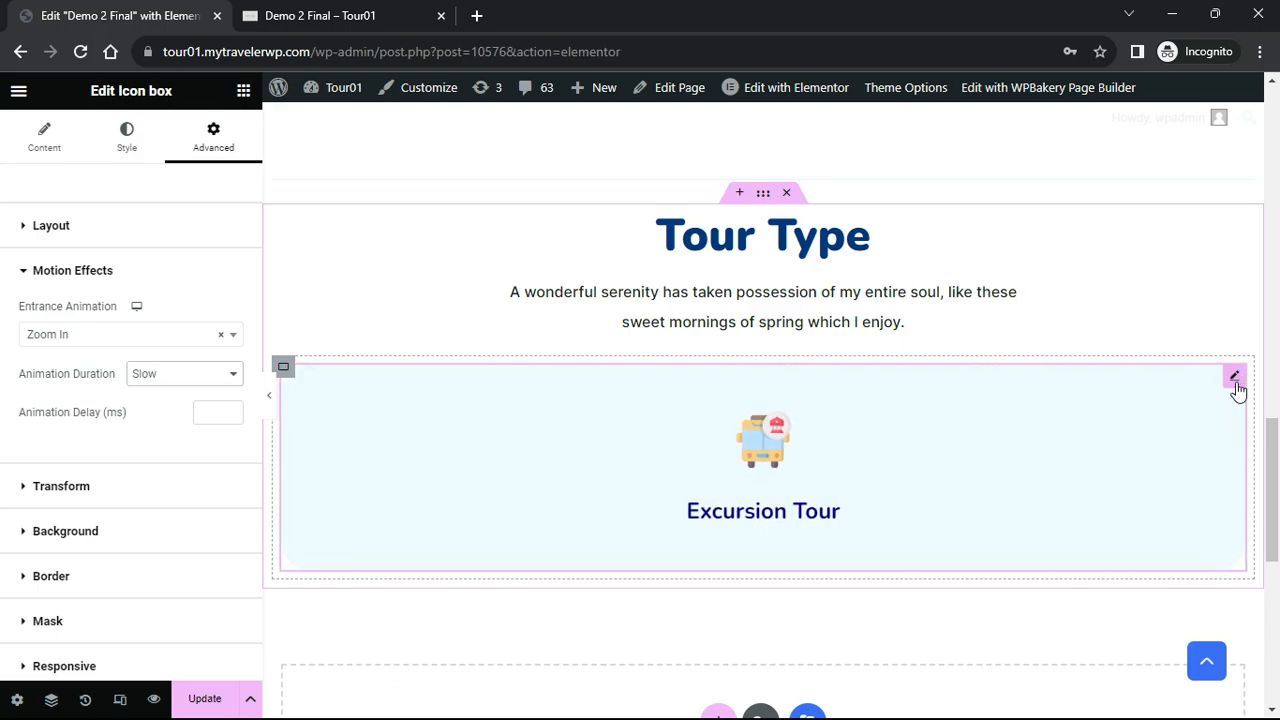
# Duplicate the Excursion Tour icon box three times to make four boxes
pyautogui.rightClick(1236, 380)
pyautogui.click(1226, 378)
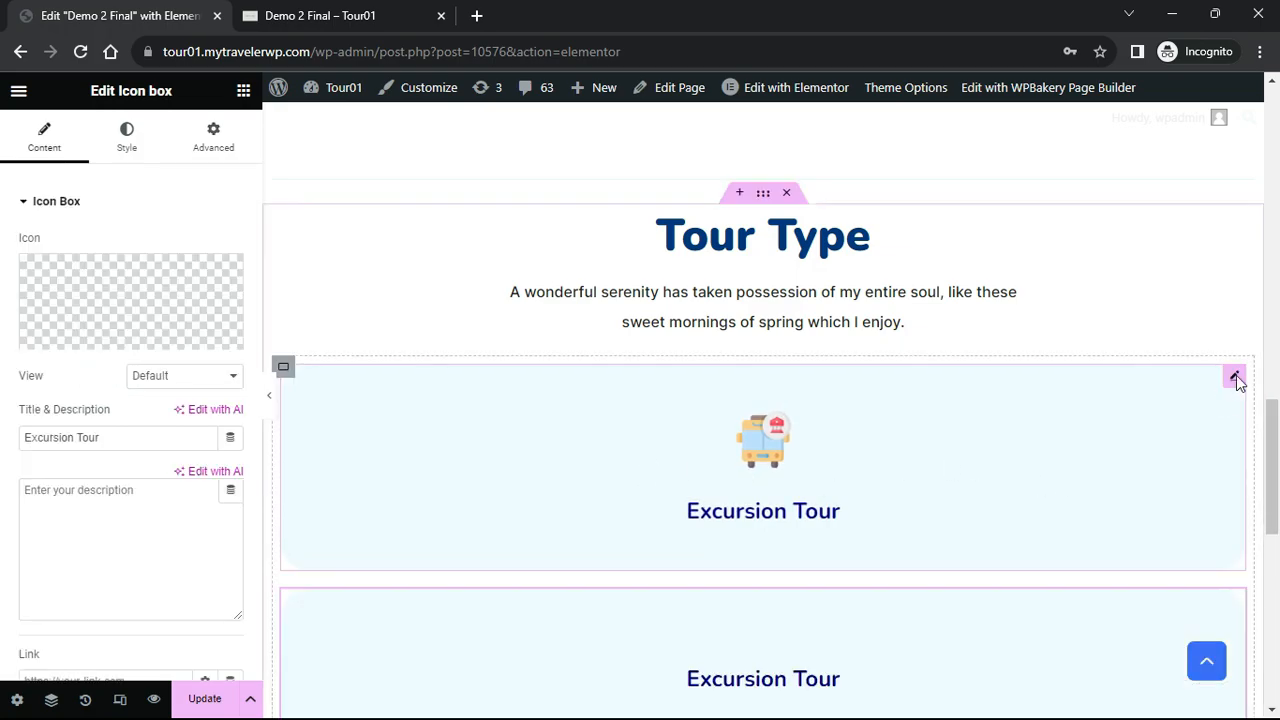
pyautogui.rightClick(1236, 378)
pyautogui.click(1238, 378)
pyautogui.rightClick(1234, 376)
pyautogui.click(1195, 382)
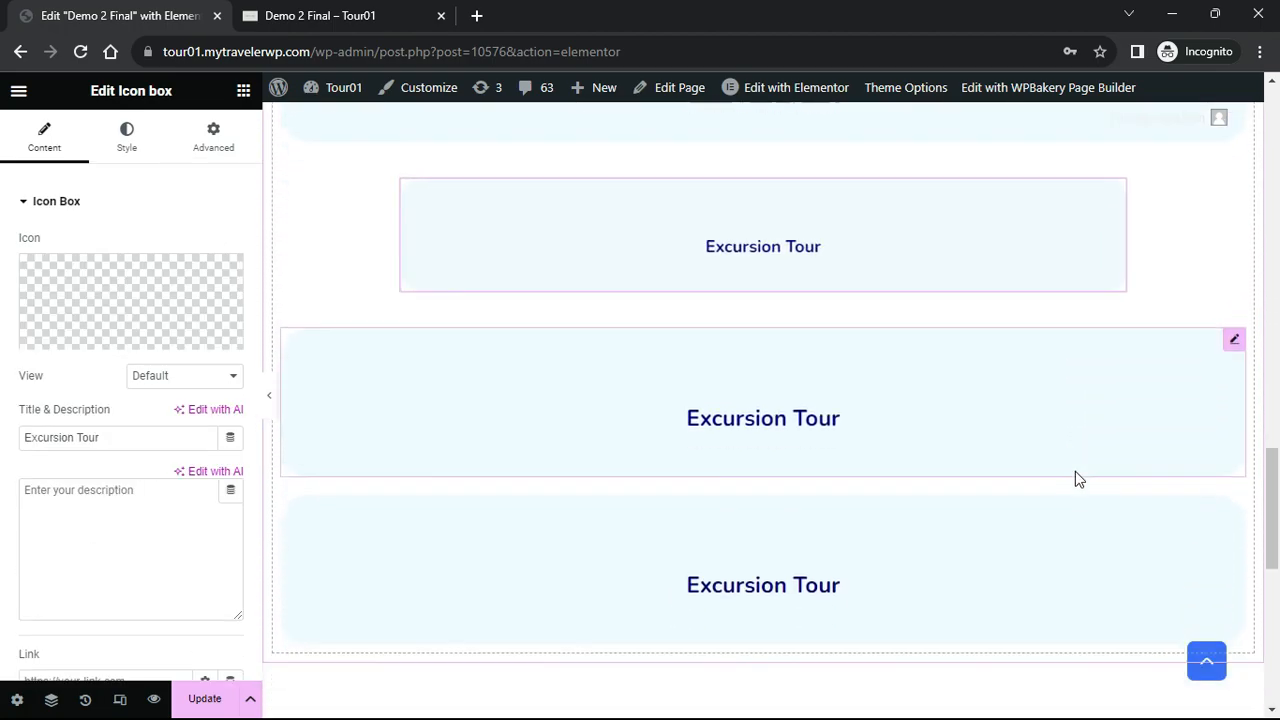
# Set the direction of the container holding the icon boxes to a horizontal row
pyautogui.scroll(4, 900, 480)
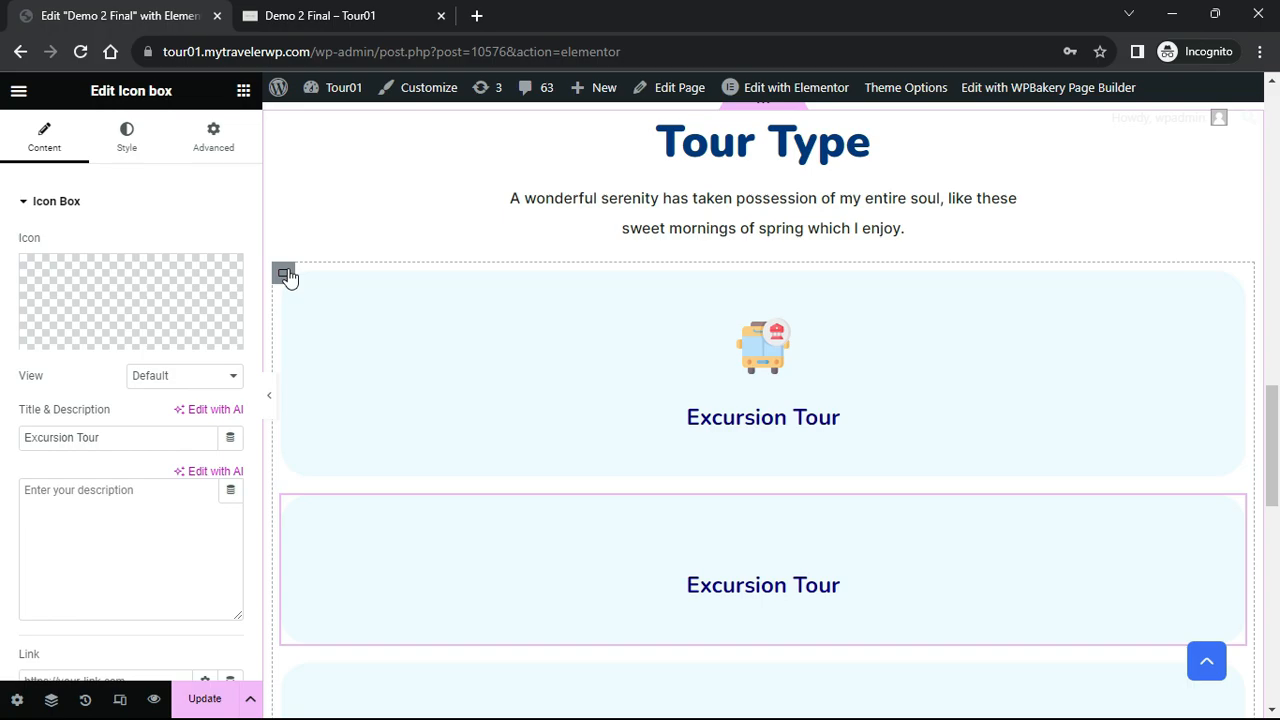
pyautogui.click(285, 274)
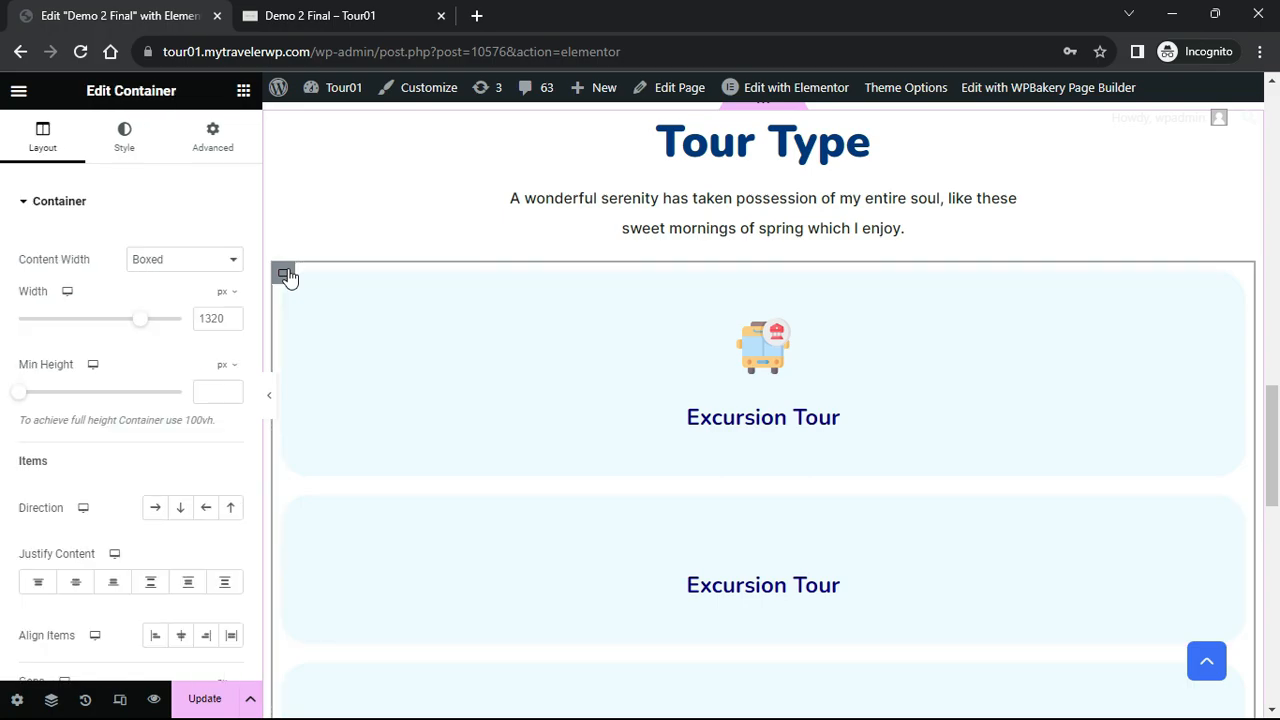
pyautogui.click(157, 508)
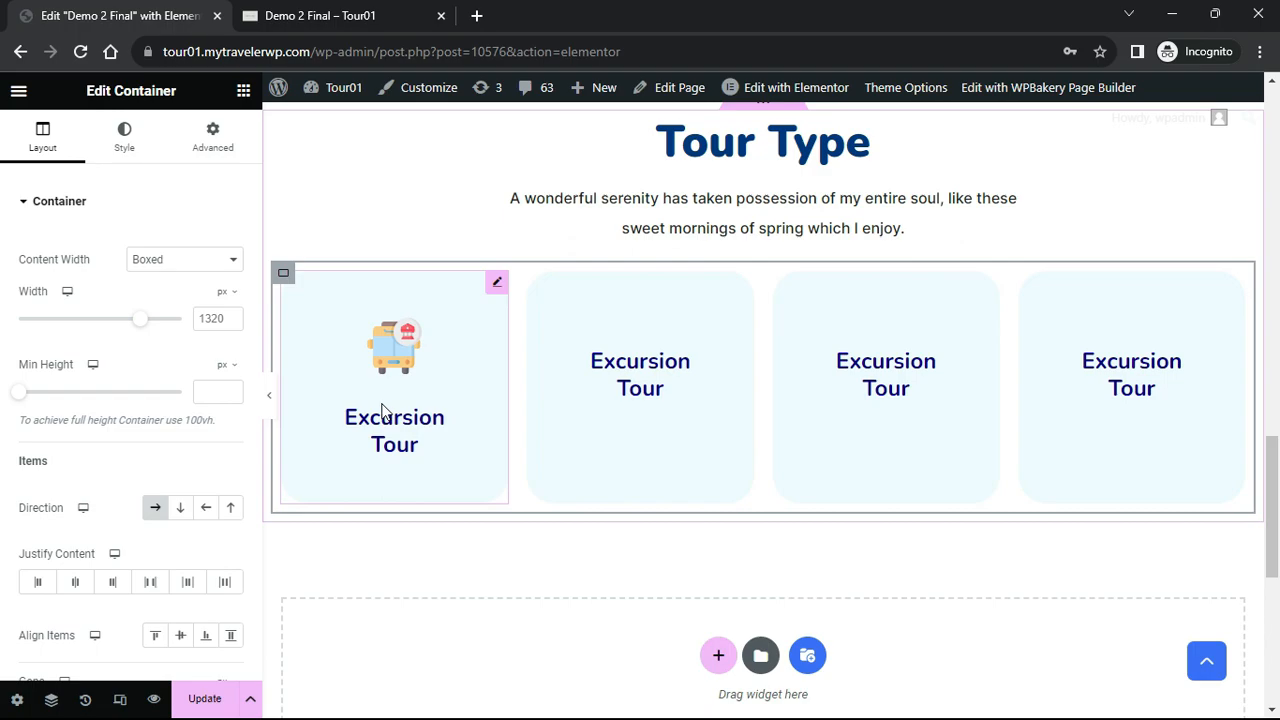
# Replace the second icon box's icon with the hiker image from the media library
pyautogui.click(741, 288)
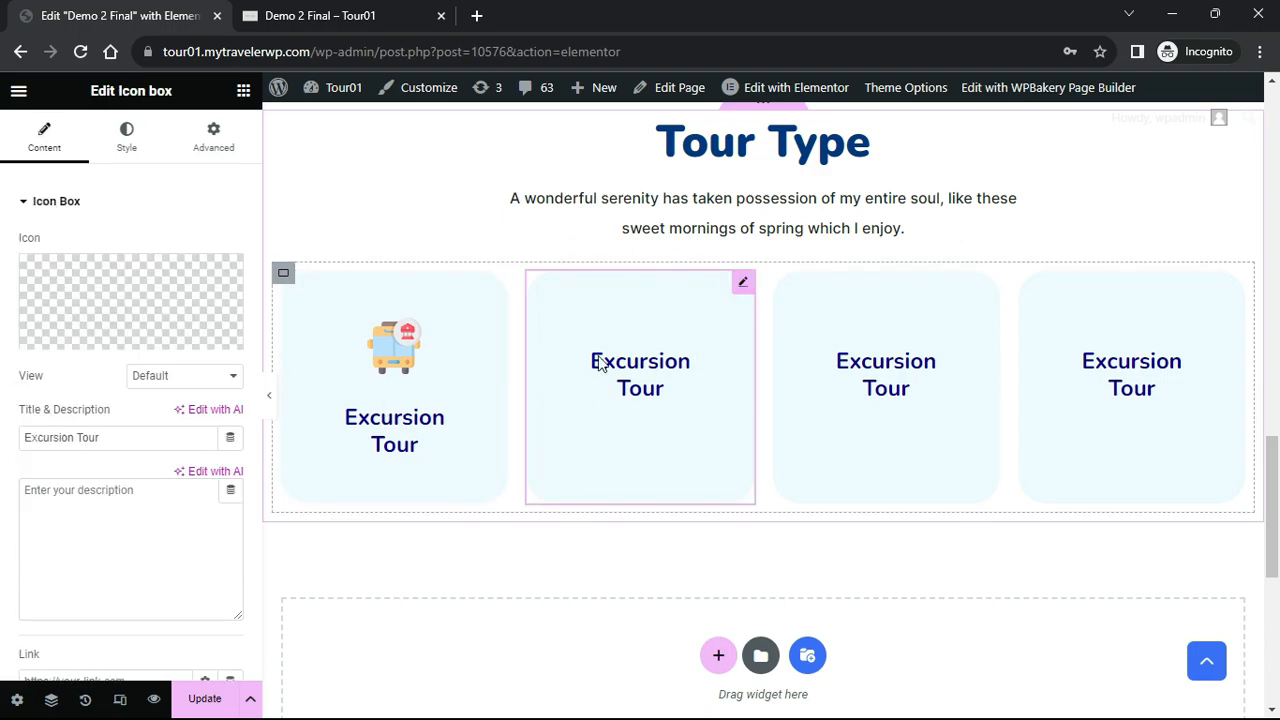
pyautogui.click(198, 338)
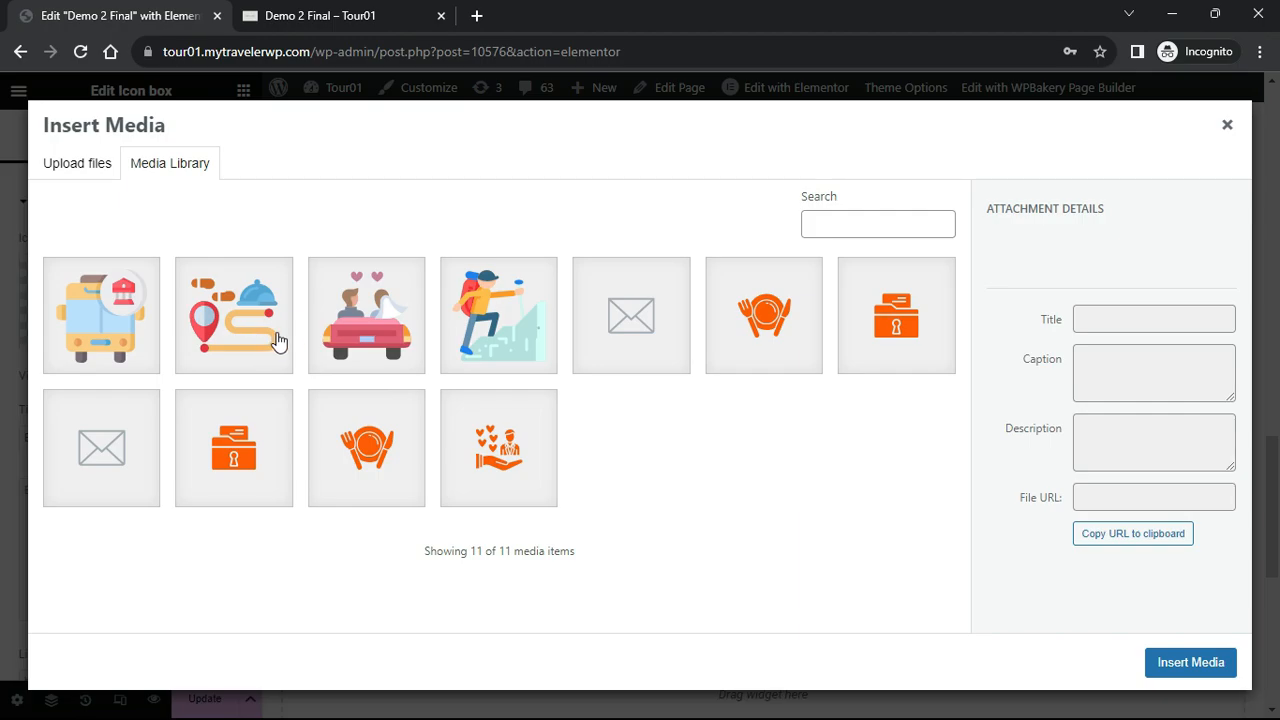
pyautogui.click(477, 340)
pyautogui.click(1175, 662)
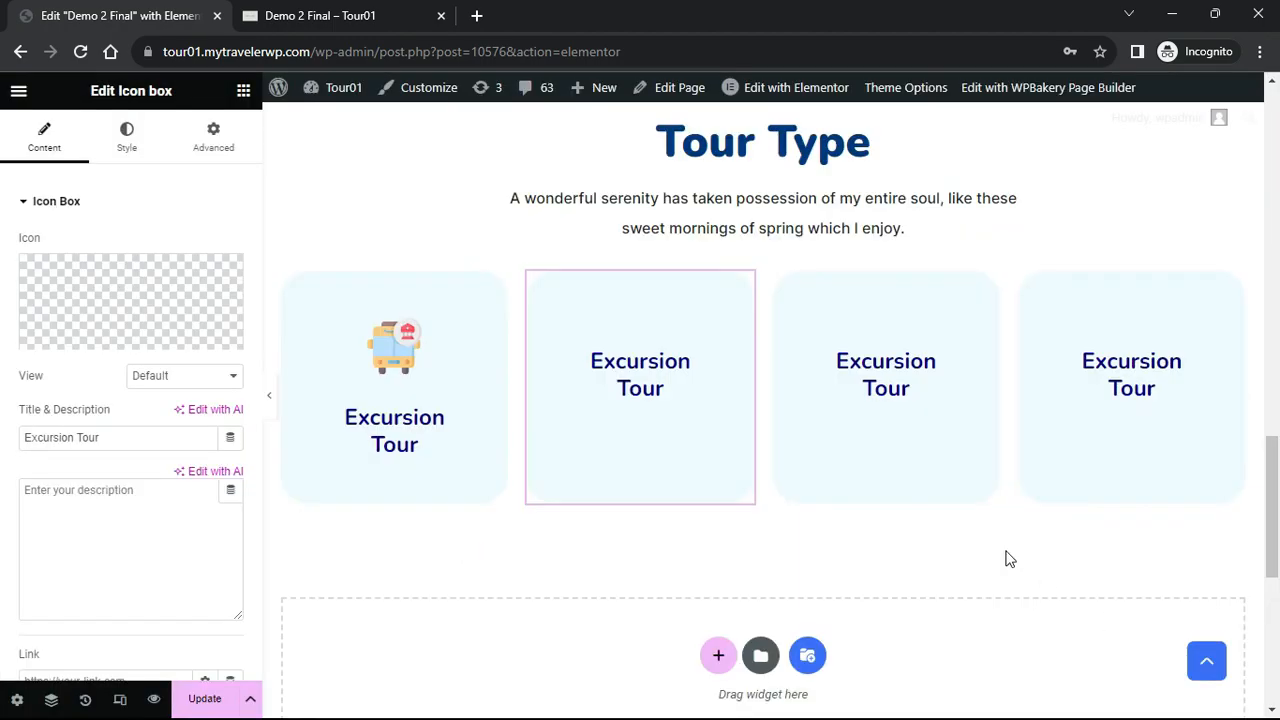
# Replace the third icon box's icon with the wedding car image Tour-Type-3-Demo-2.svg from the media library
pyautogui.click(987, 284)
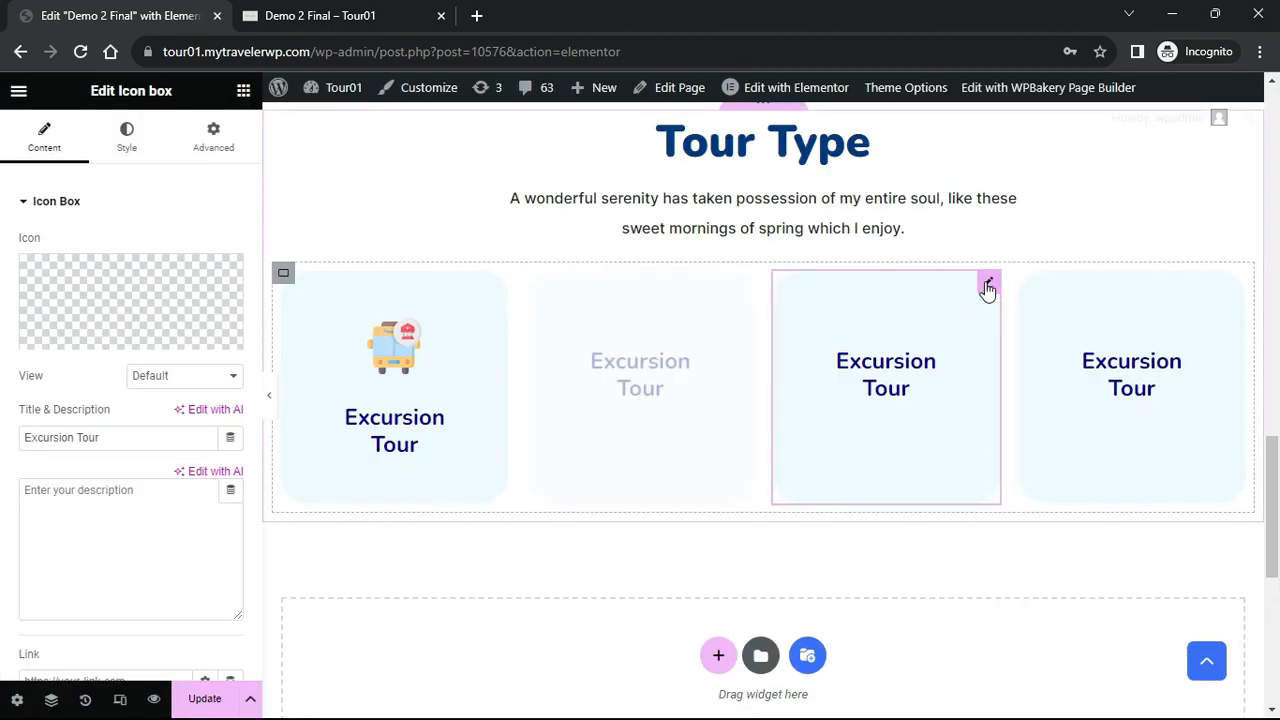
pyautogui.click(212, 340)
pyautogui.click(372, 336)
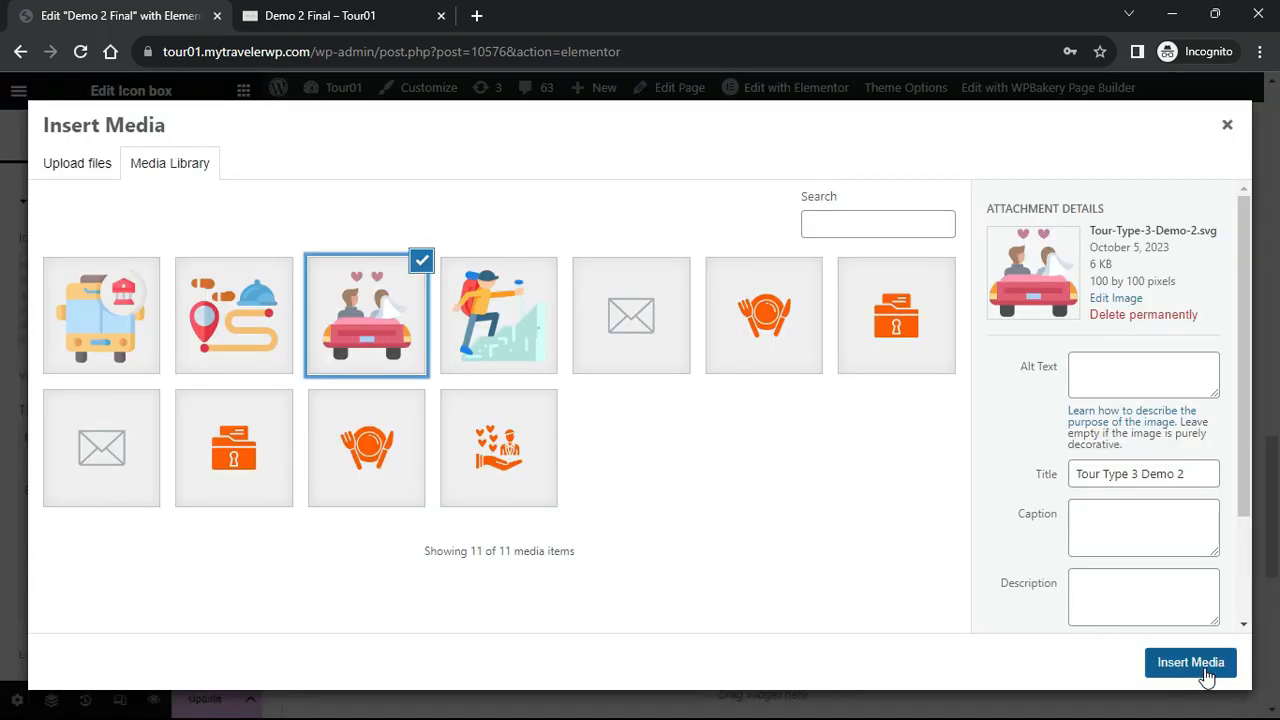
pyautogui.click(1205, 665)
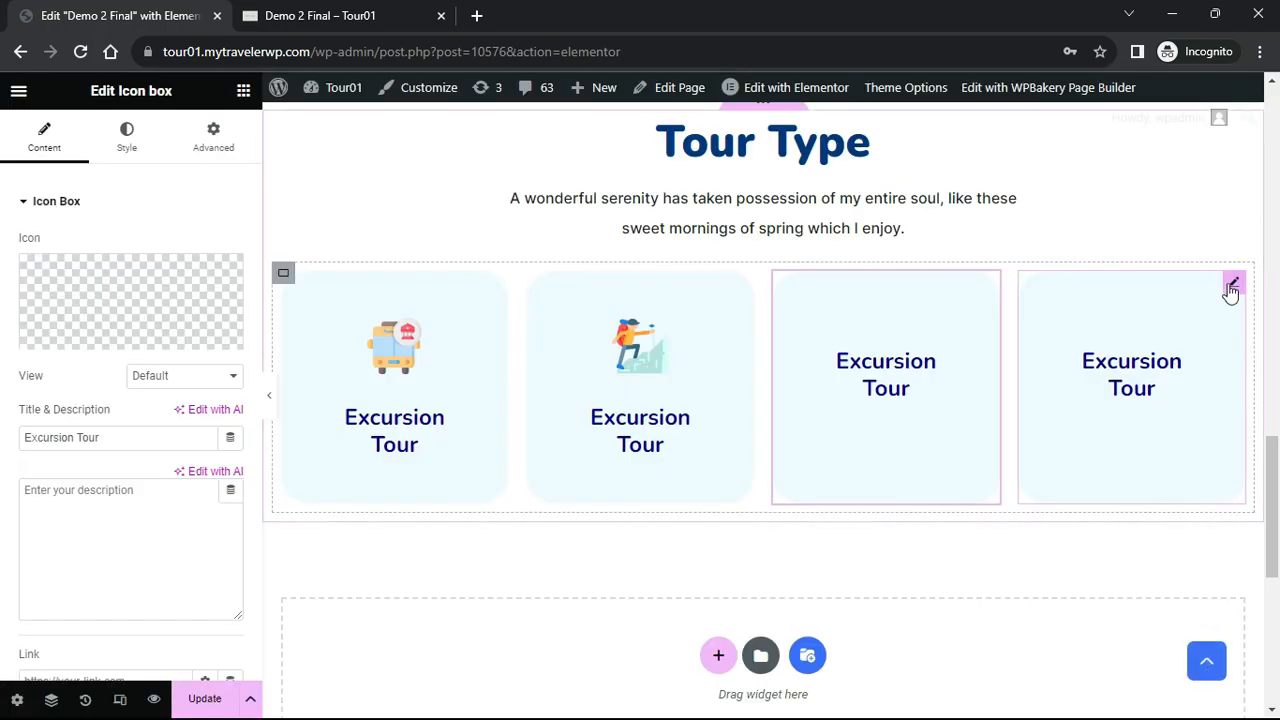
# Replace the fourth icon box's icon with the food route image with the red location pin from the media library
pyautogui.click(1232, 287)
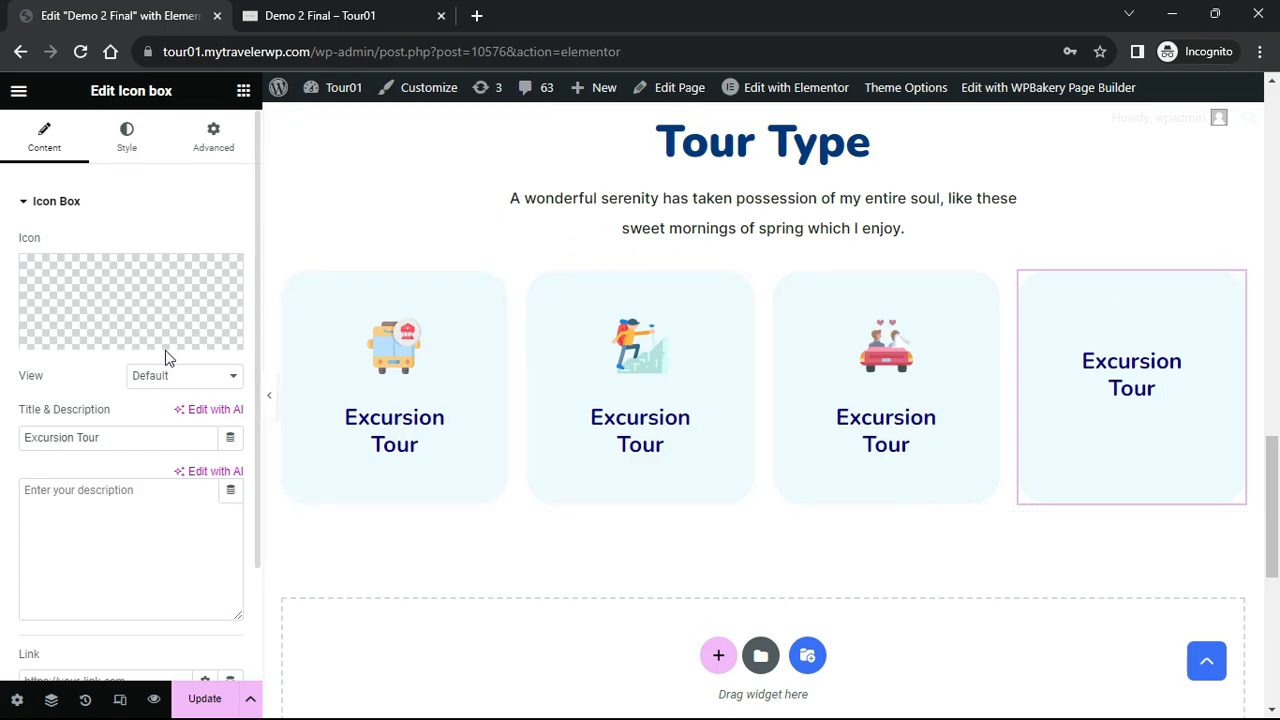
pyautogui.click(197, 337)
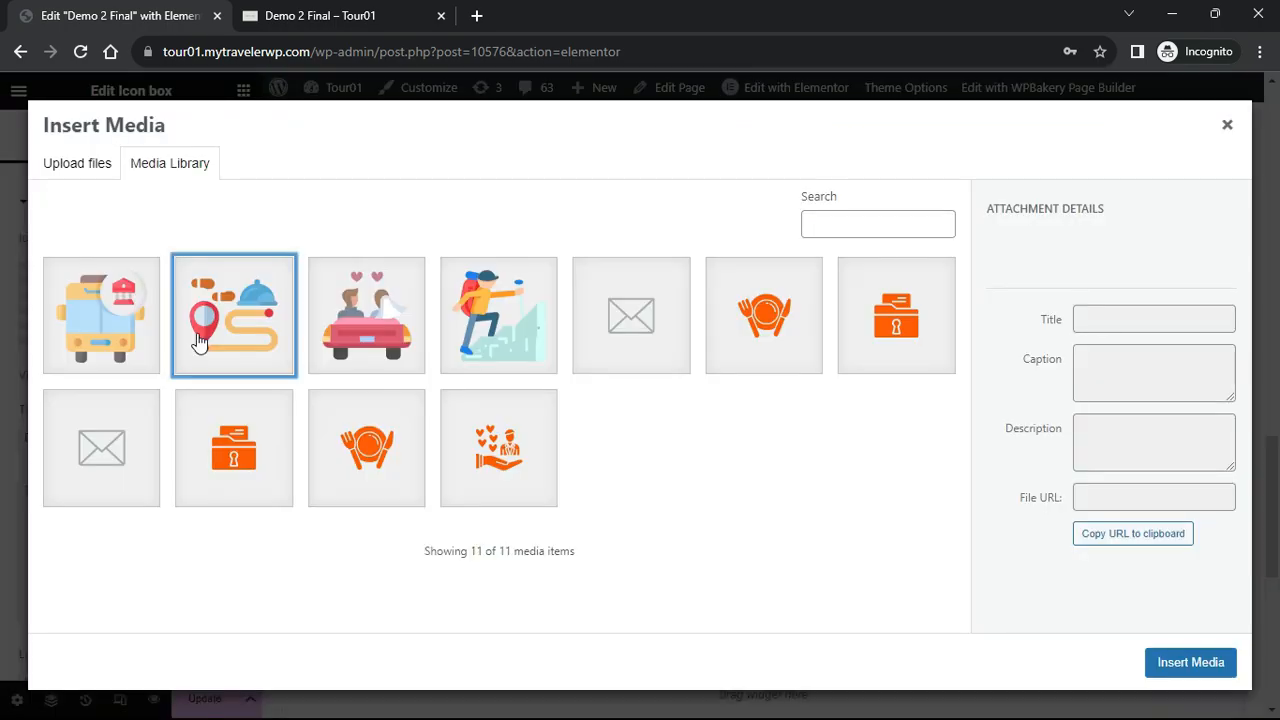
pyautogui.click(197, 340)
pyautogui.click(1192, 664)
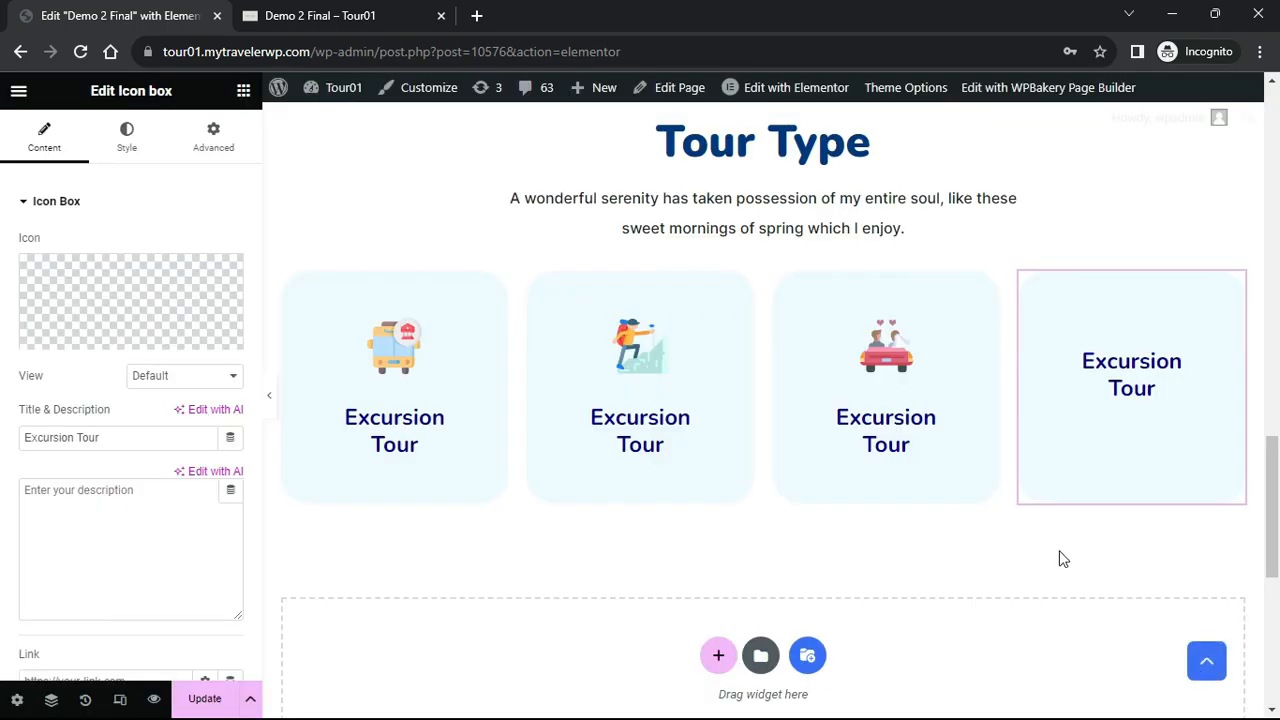
# Change the title of the second icon box, the one with the hiker, to "Climbing Tour"
pyautogui.click(497, 283)
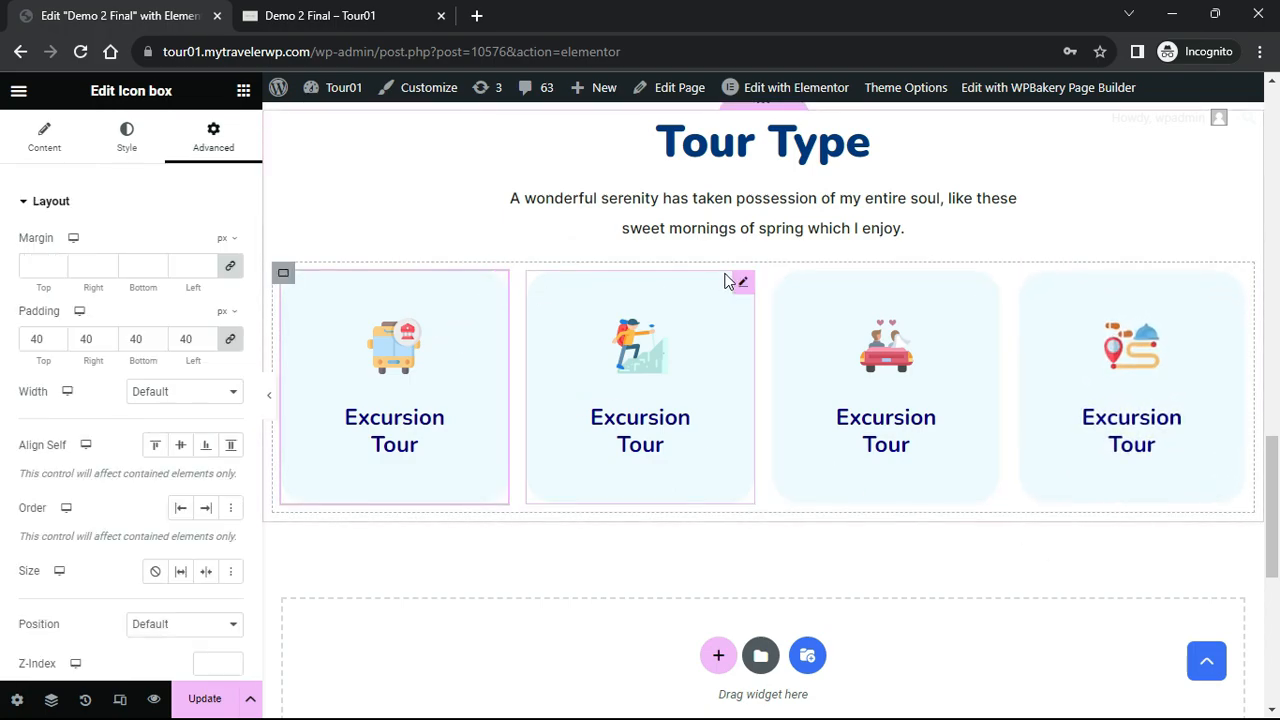
pyautogui.click(744, 285)
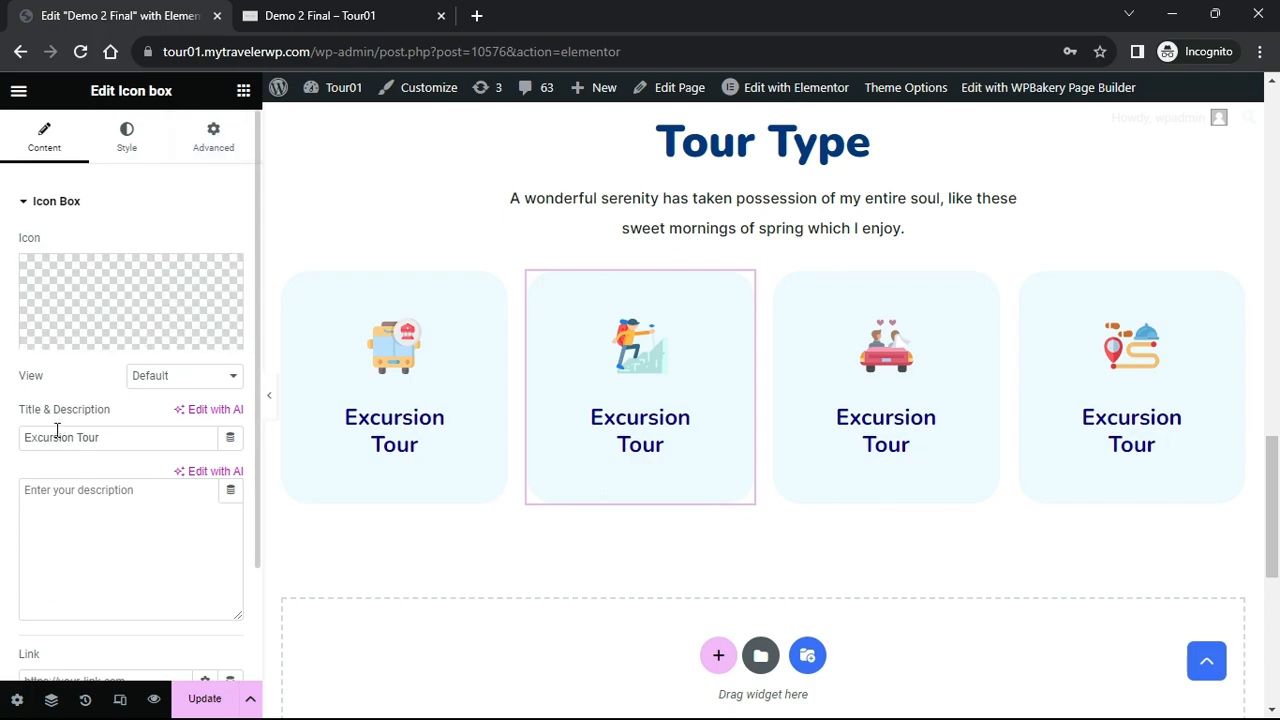
pyautogui.moveTo(73, 437); pyautogui.dragTo(4, 440)
pyautogui.write('Clim')
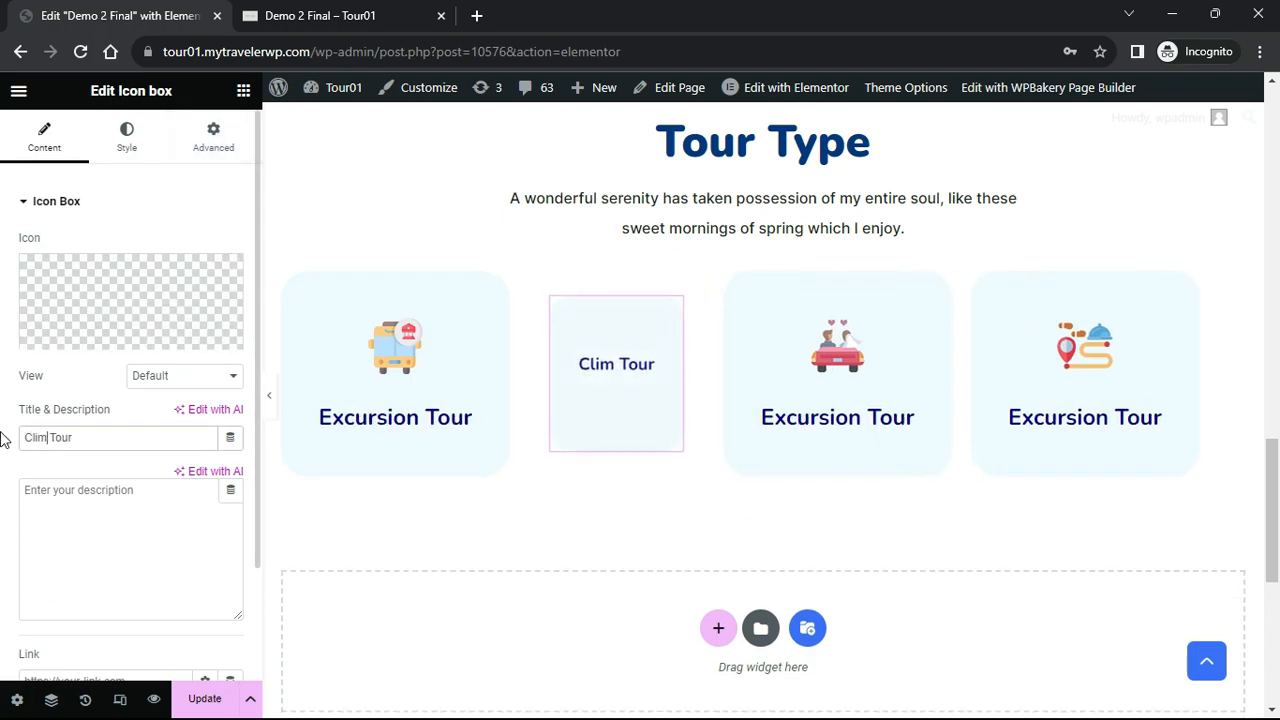
pyautogui.write('bing')
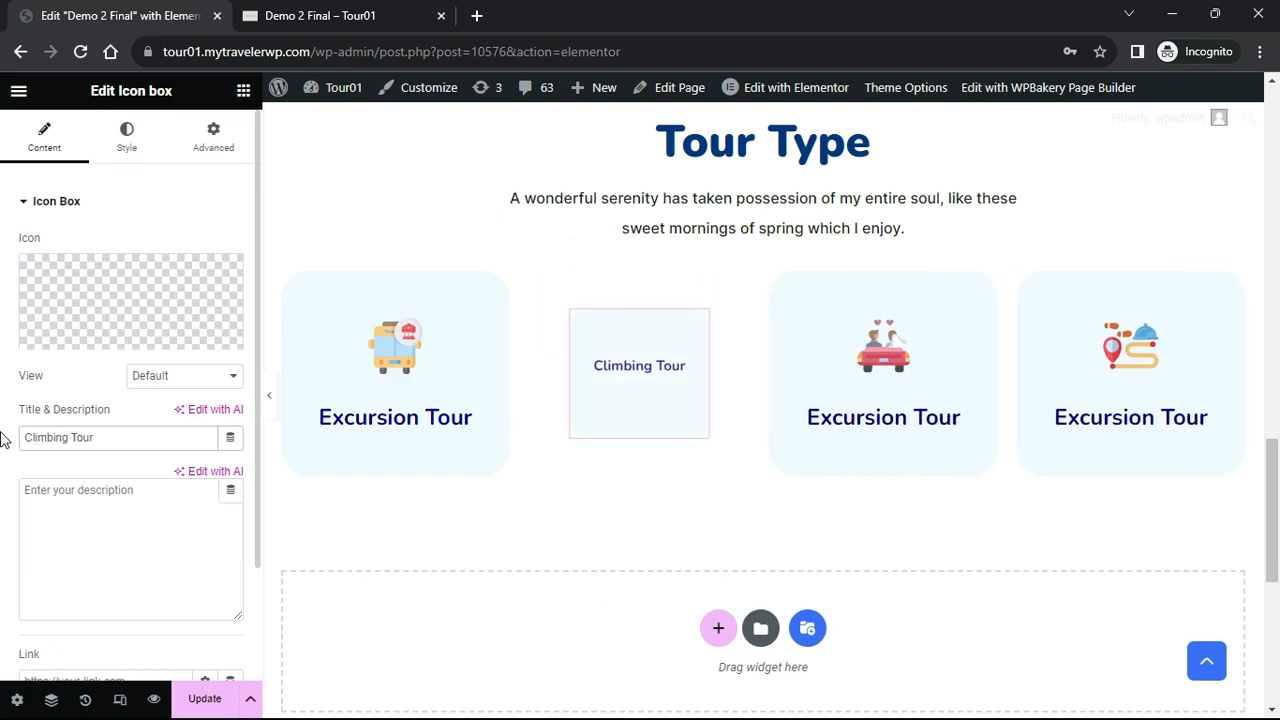
# Change the title of the third icon box, the one with the wedding car, to "Wedding Tour"
pyautogui.click(985, 285)
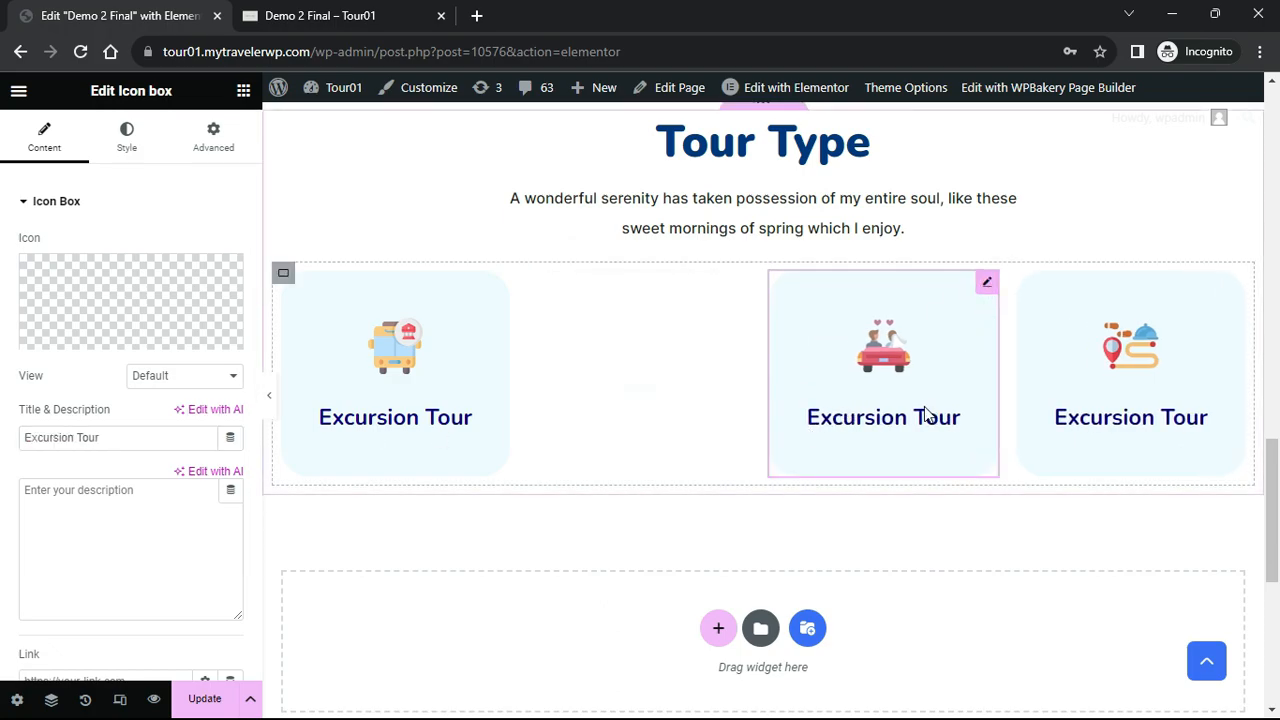
pyautogui.moveTo(77, 437); pyautogui.dragTo(6, 437)
pyautogui.write('Wedding')
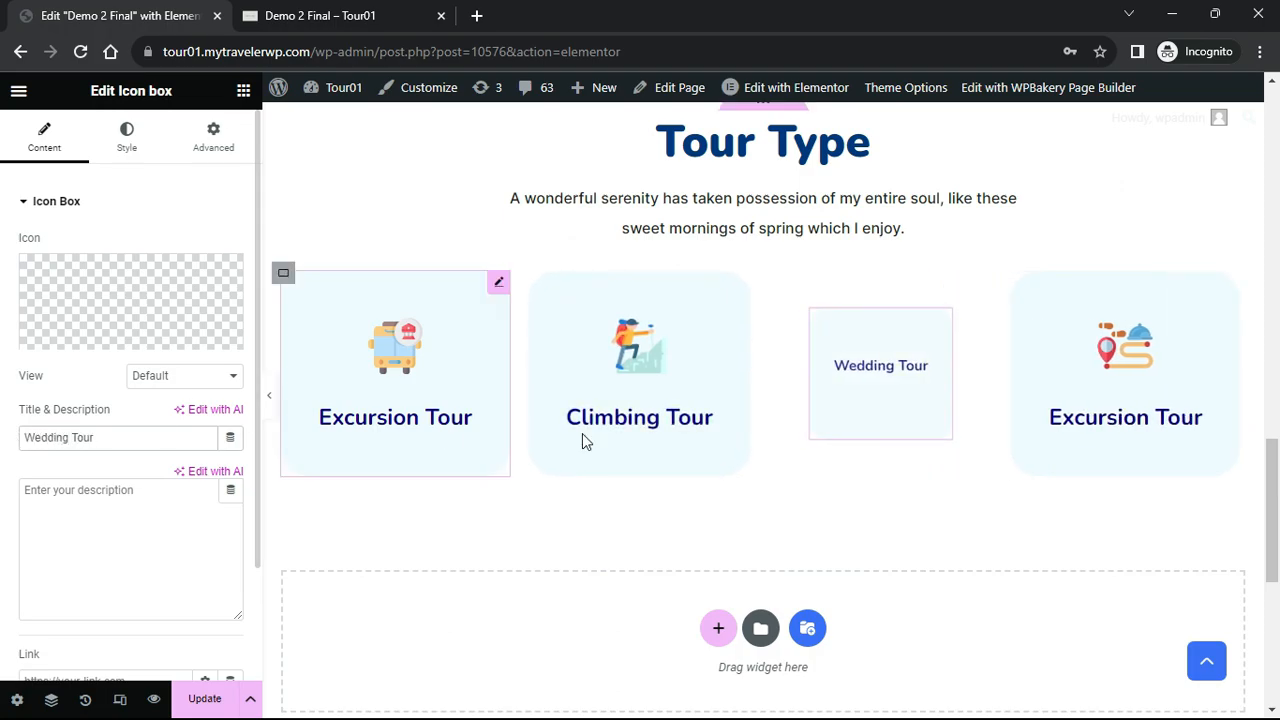
# Change the title of the fourth icon box, the one with the food route, to "Culinary Tour"
pyautogui.click(1230, 286)
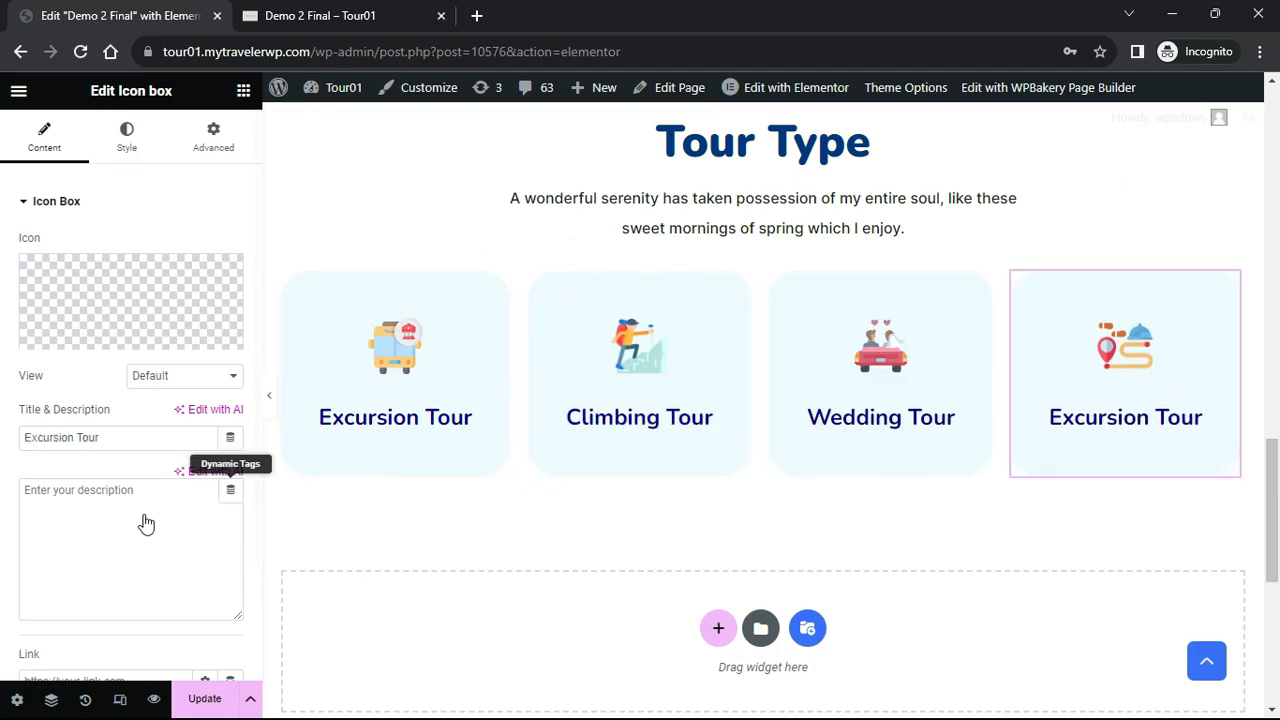
pyautogui.moveTo(77, 437); pyautogui.dragTo(11, 445)
pyautogui.write('Culinary')
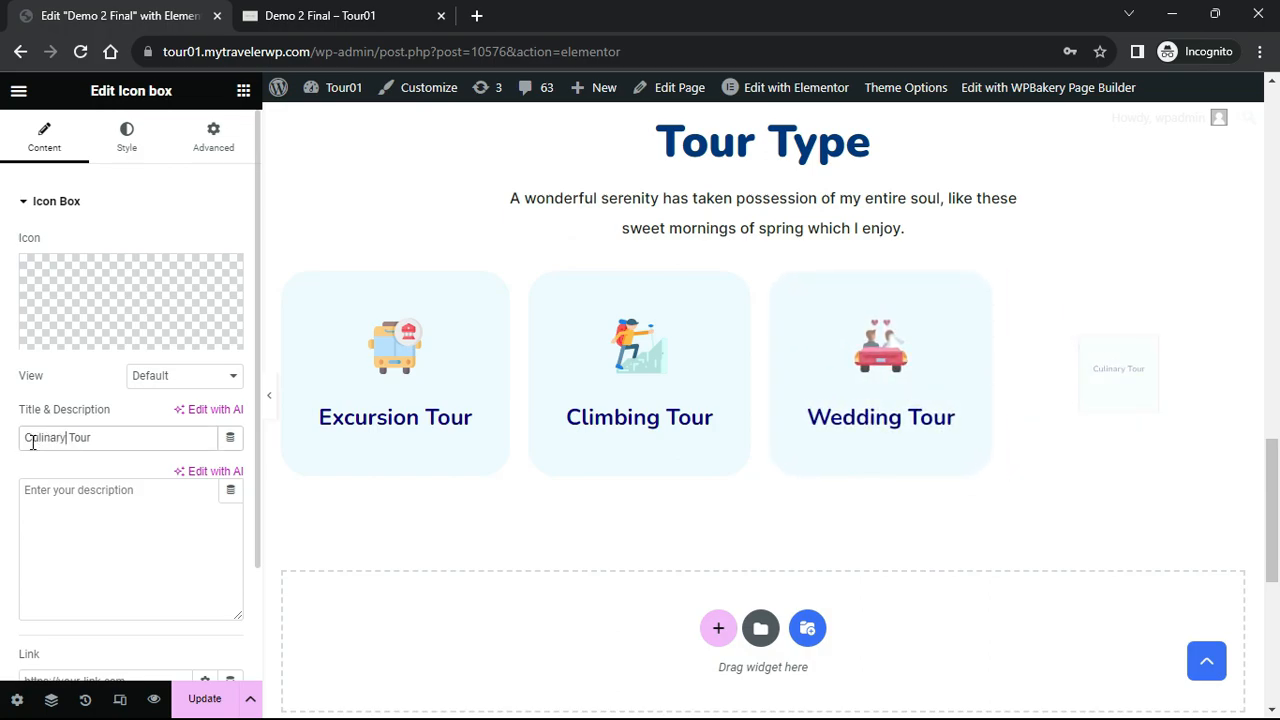
pyautogui.click(739, 285)
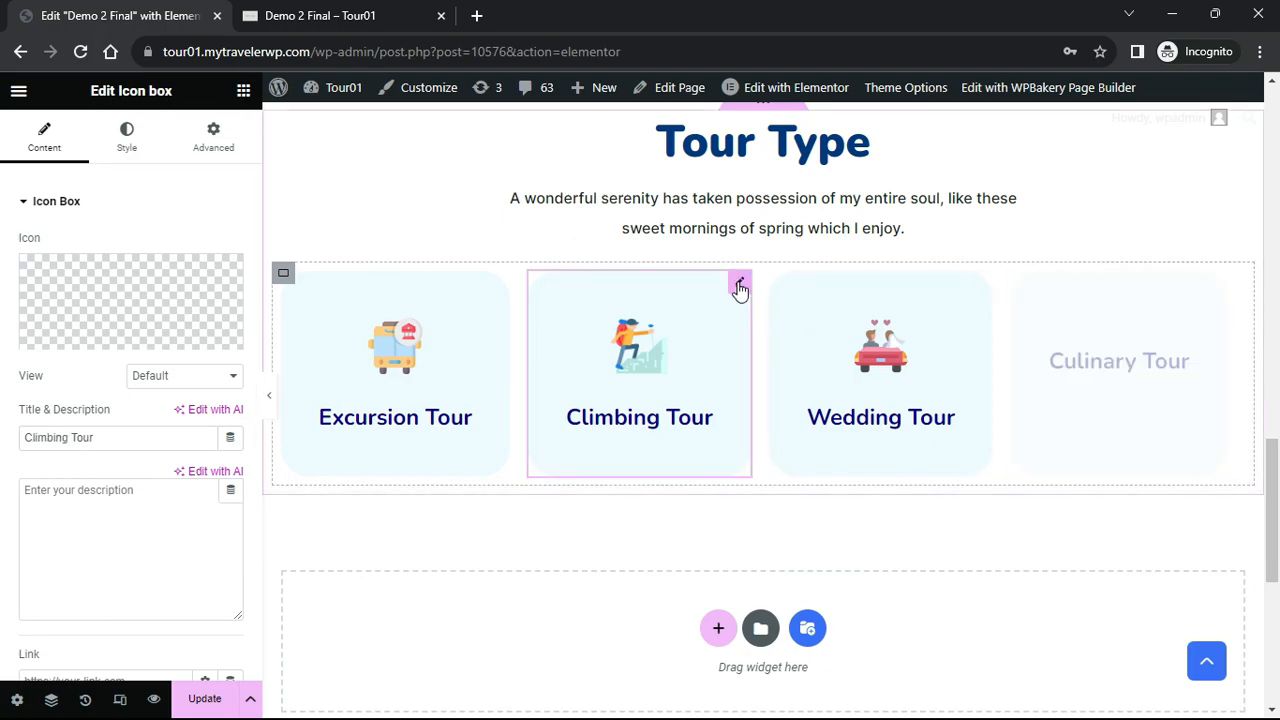
# Justify the content of the container holding the four icon boxes with even spacing and check the row at full page width
pyautogui.click(269, 396)
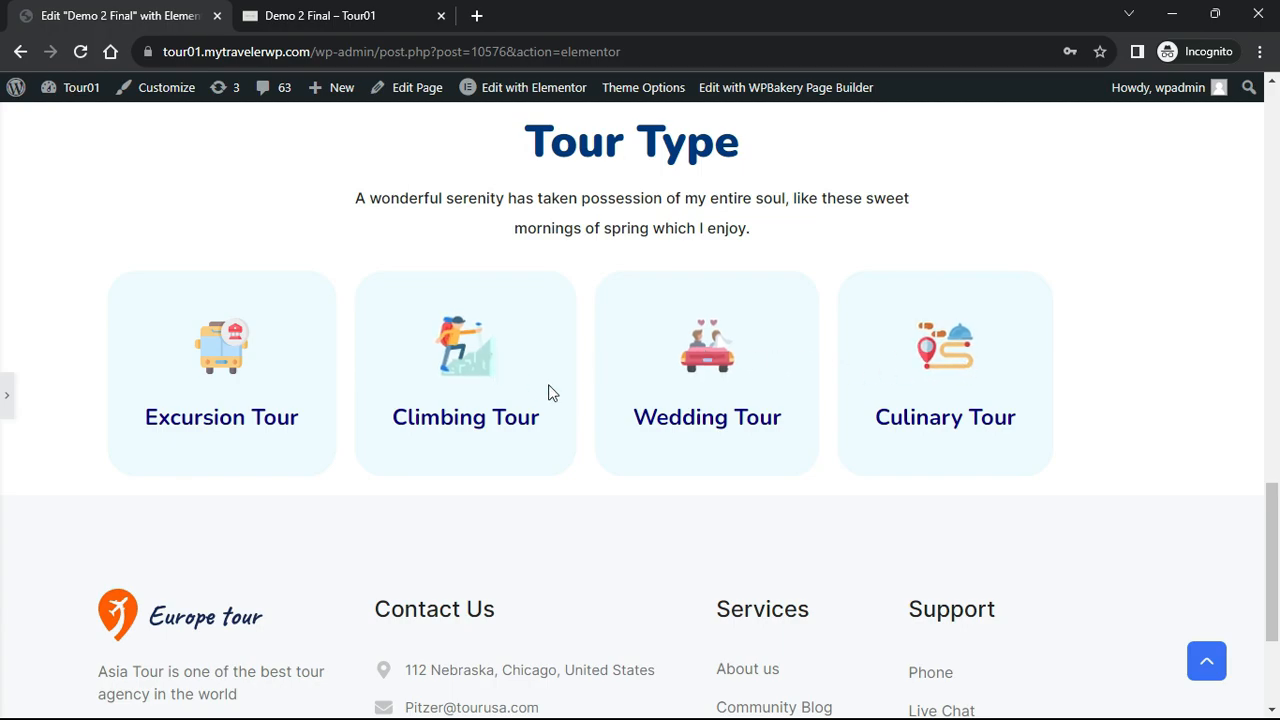
pyautogui.scroll(2, 636, 475)
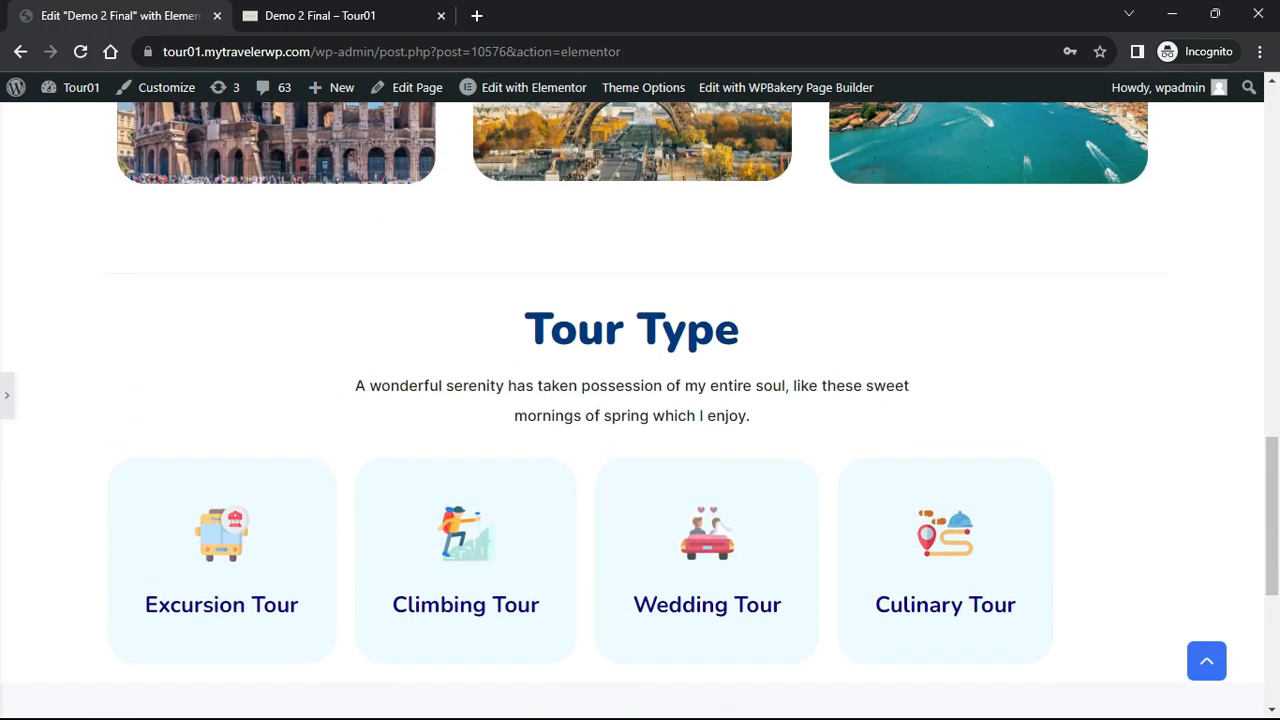
pyautogui.click(6, 395)
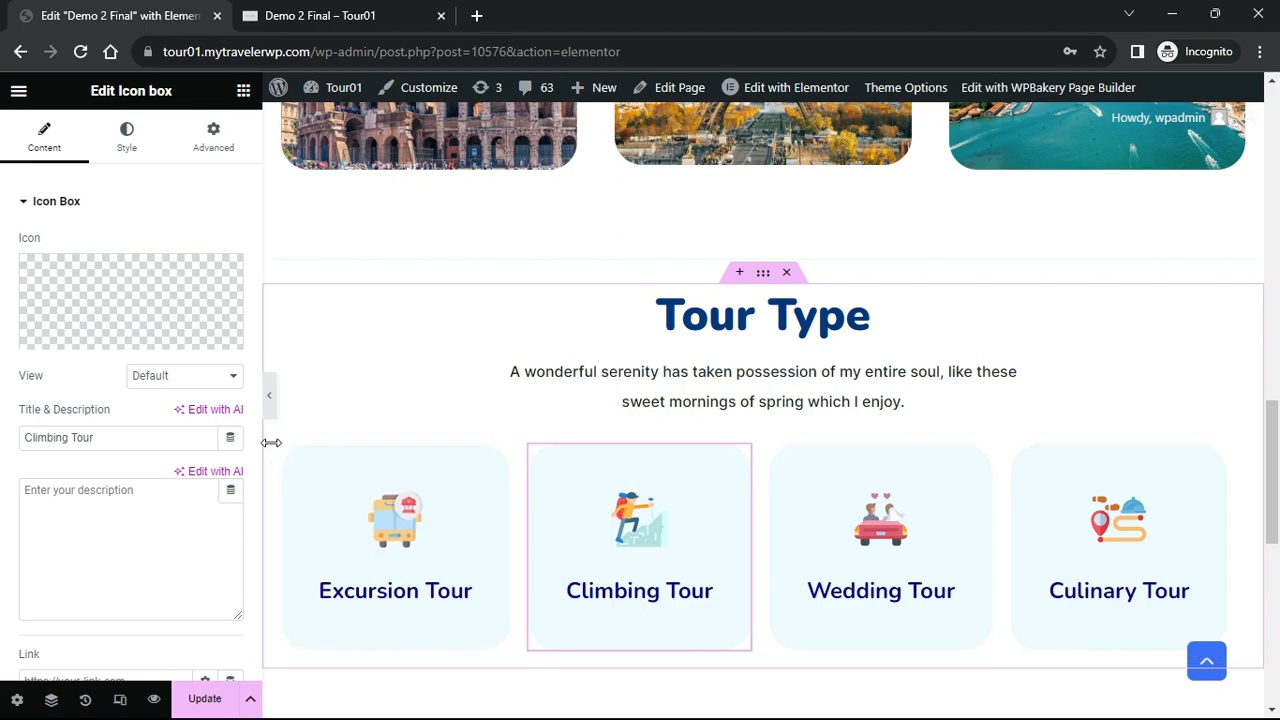
pyautogui.click(284, 448)
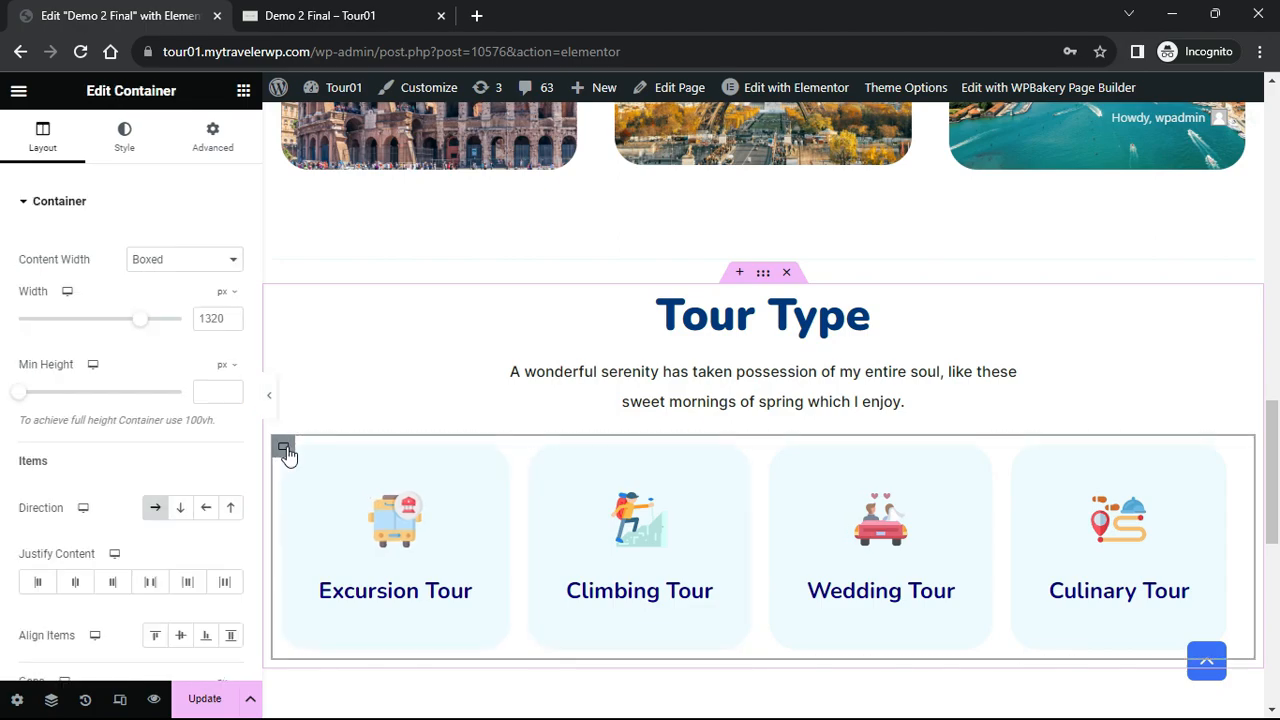
pyautogui.click(236, 585)
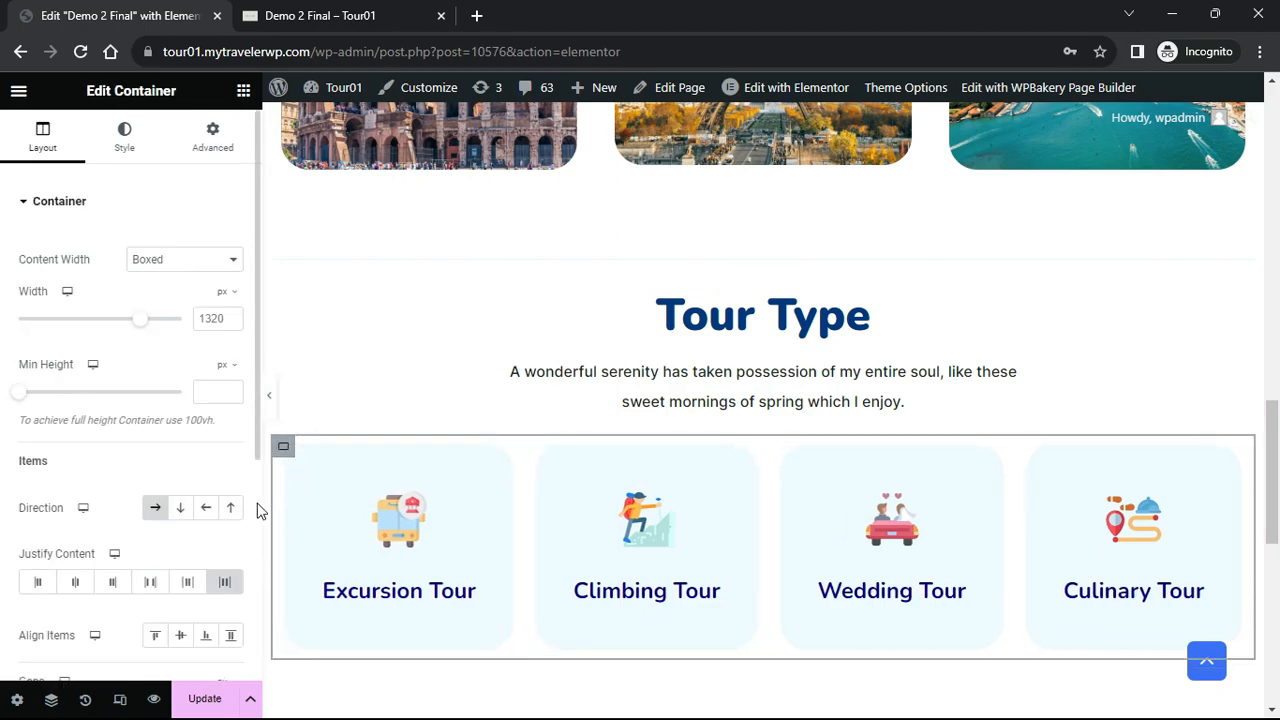
pyautogui.click(275, 410)
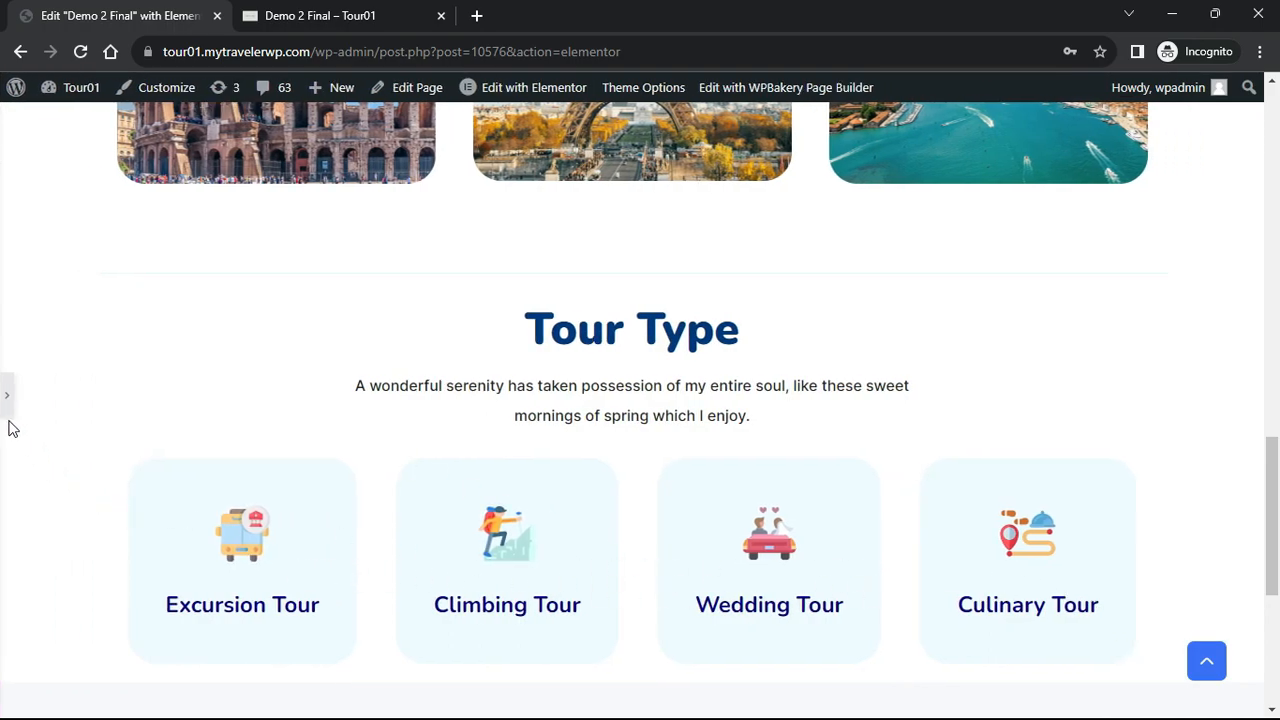
pyautogui.click(680, 526)
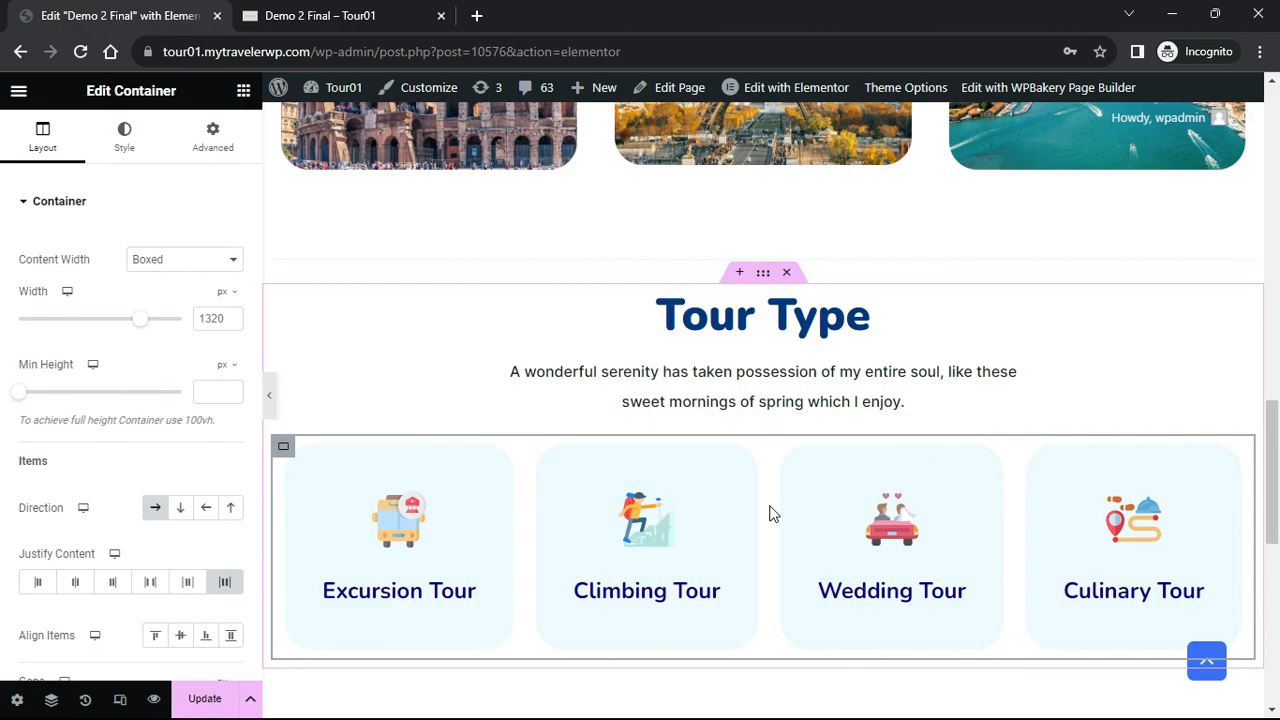
# Unlink the padding of the outer Tour Type container, set 20 px top and 70 px bottom, and check the spacing at full width
pyautogui.scroll(-1, 768, 514)
pyautogui.scroll(1, 768, 514)
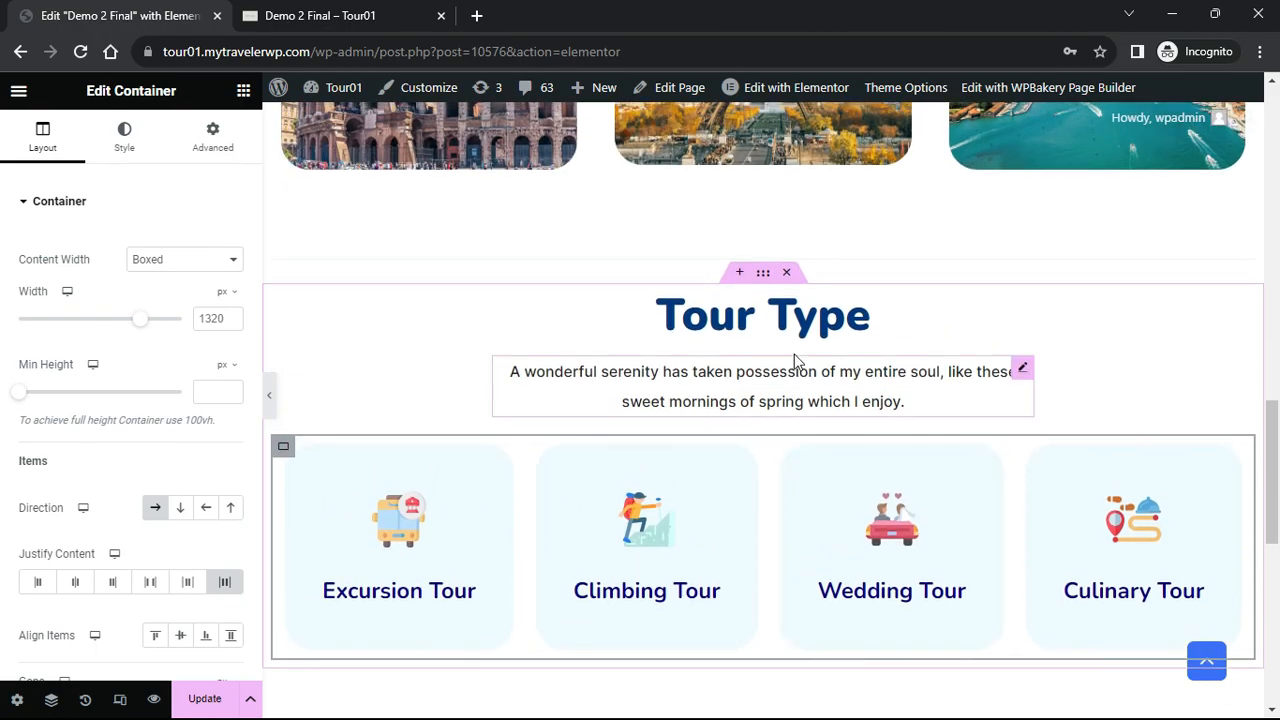
pyautogui.click(763, 272)
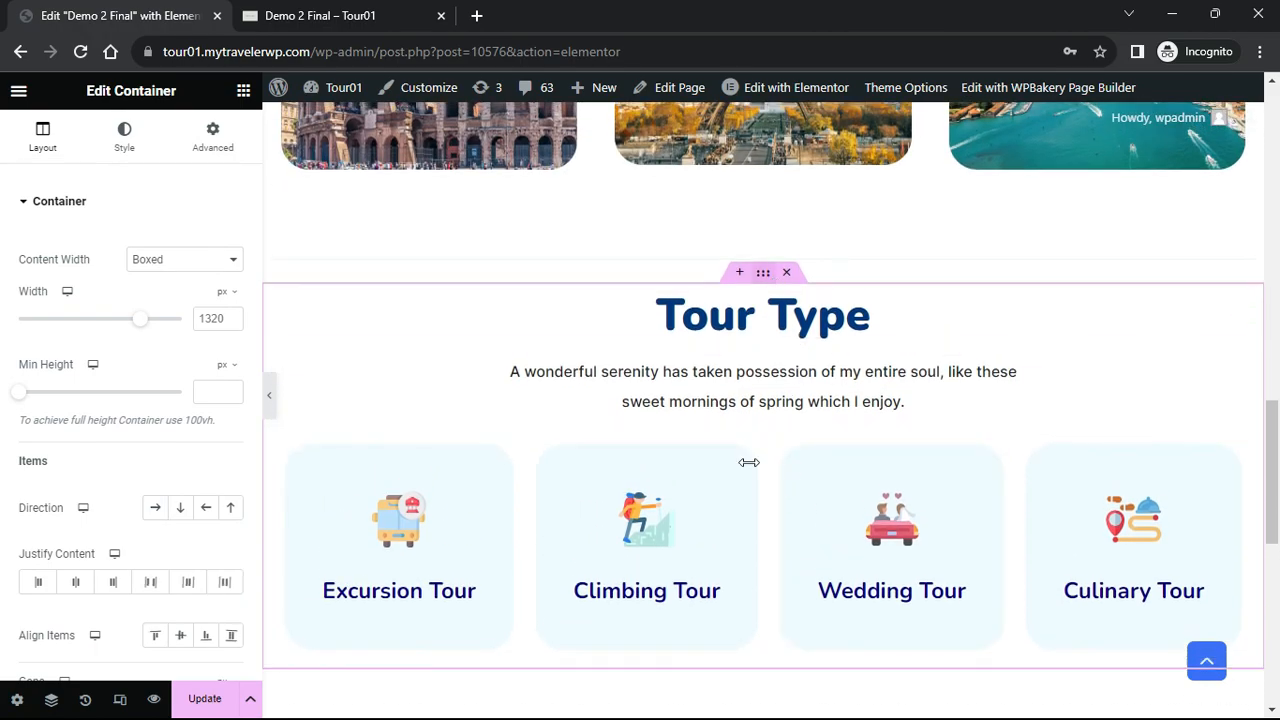
pyautogui.click(212, 136)
pyautogui.click(230, 338)
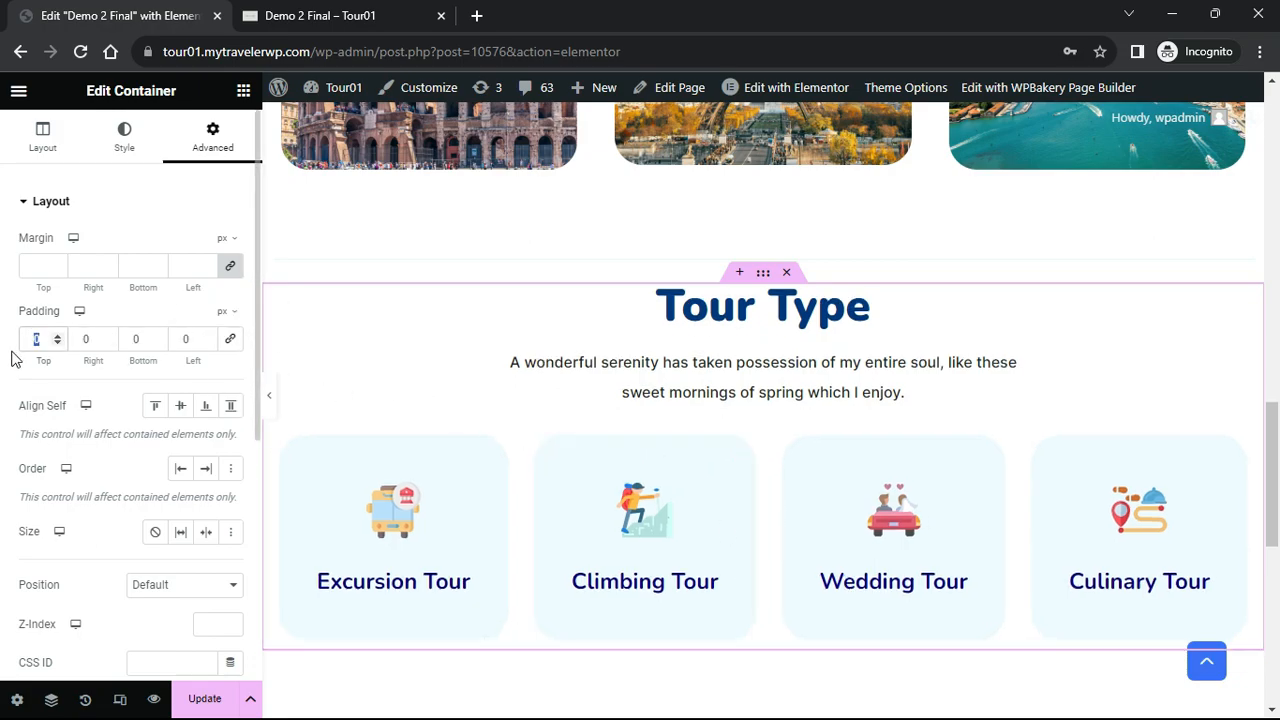
pyautogui.write('20')
pyautogui.click(150, 340)
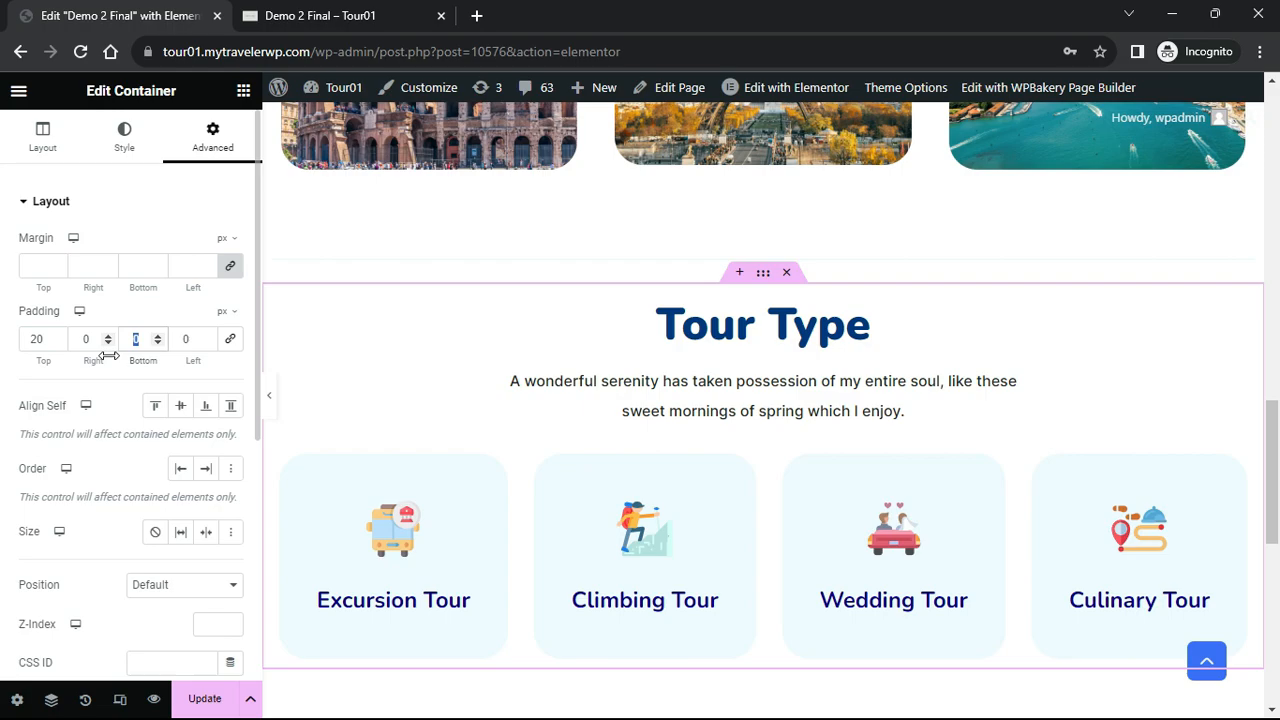
pyautogui.write('70')
pyautogui.click(270, 400)
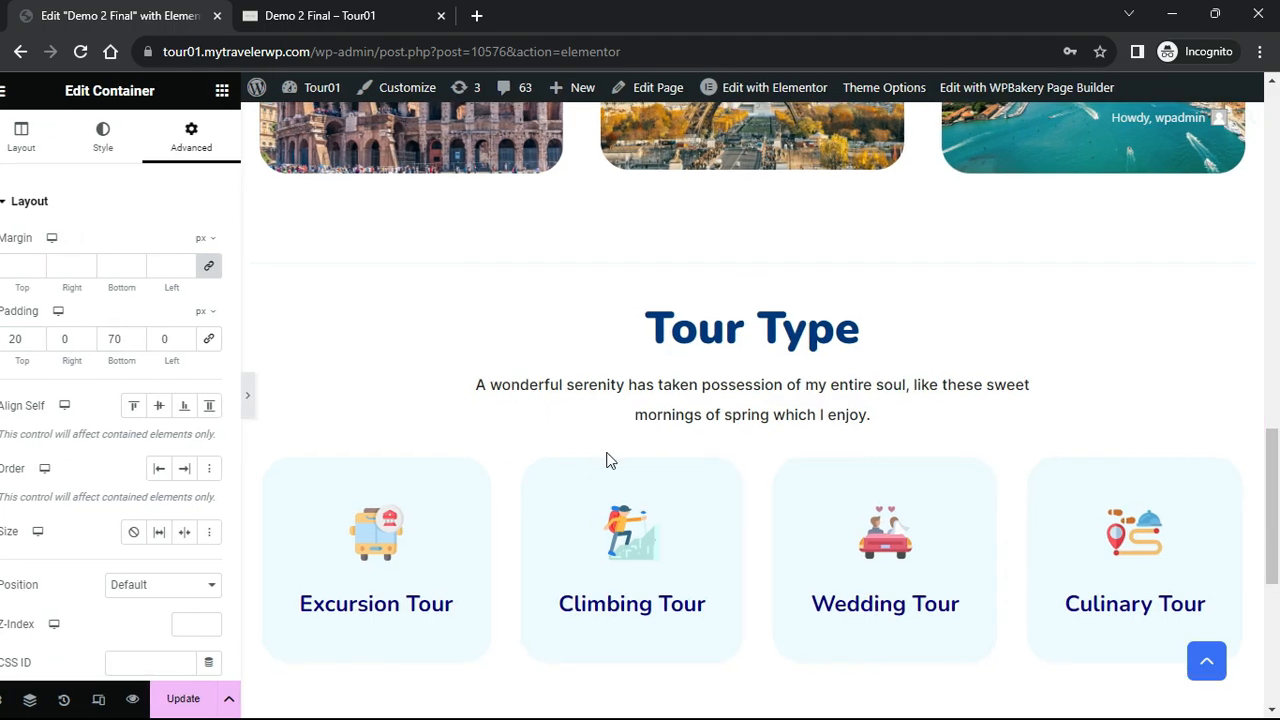
pyautogui.scroll(-2, 420, 253)
pyautogui.scroll(2, 642, 495)
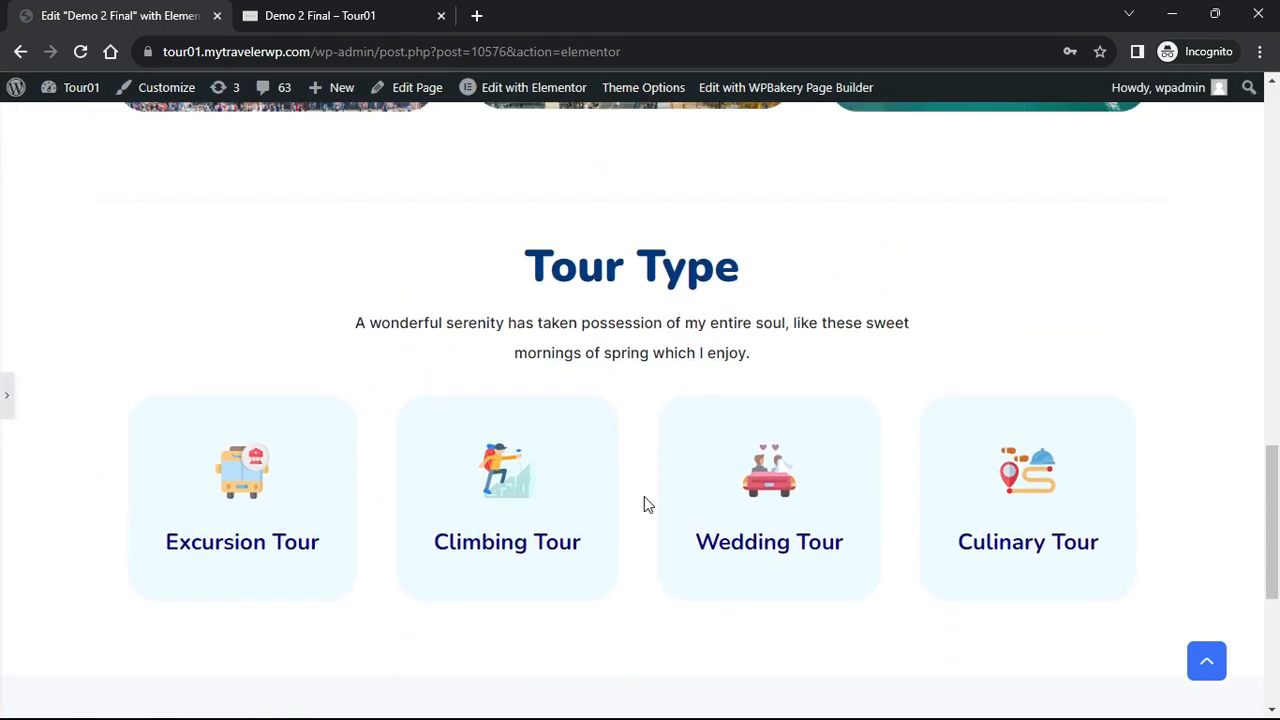
pyautogui.click(7, 395)
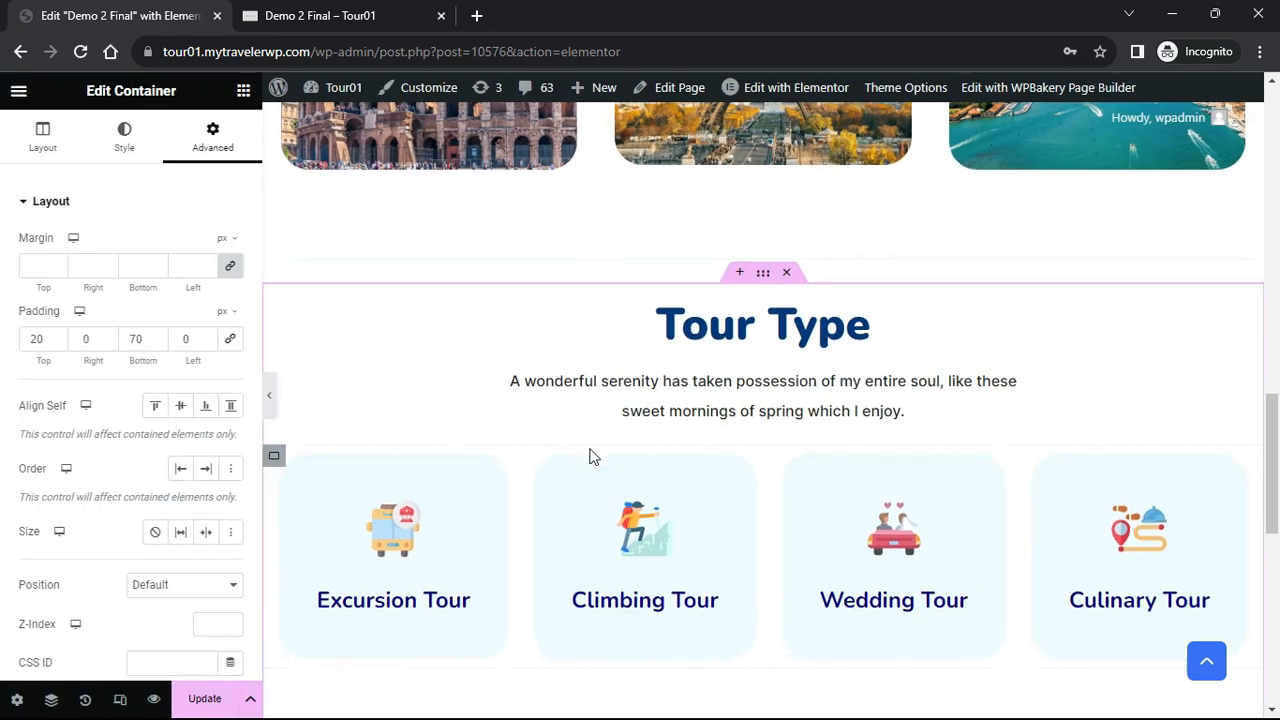
# Save the page changes and review the page from the hero section to Tour Type in the preview tab
pyautogui.click(226, 697)
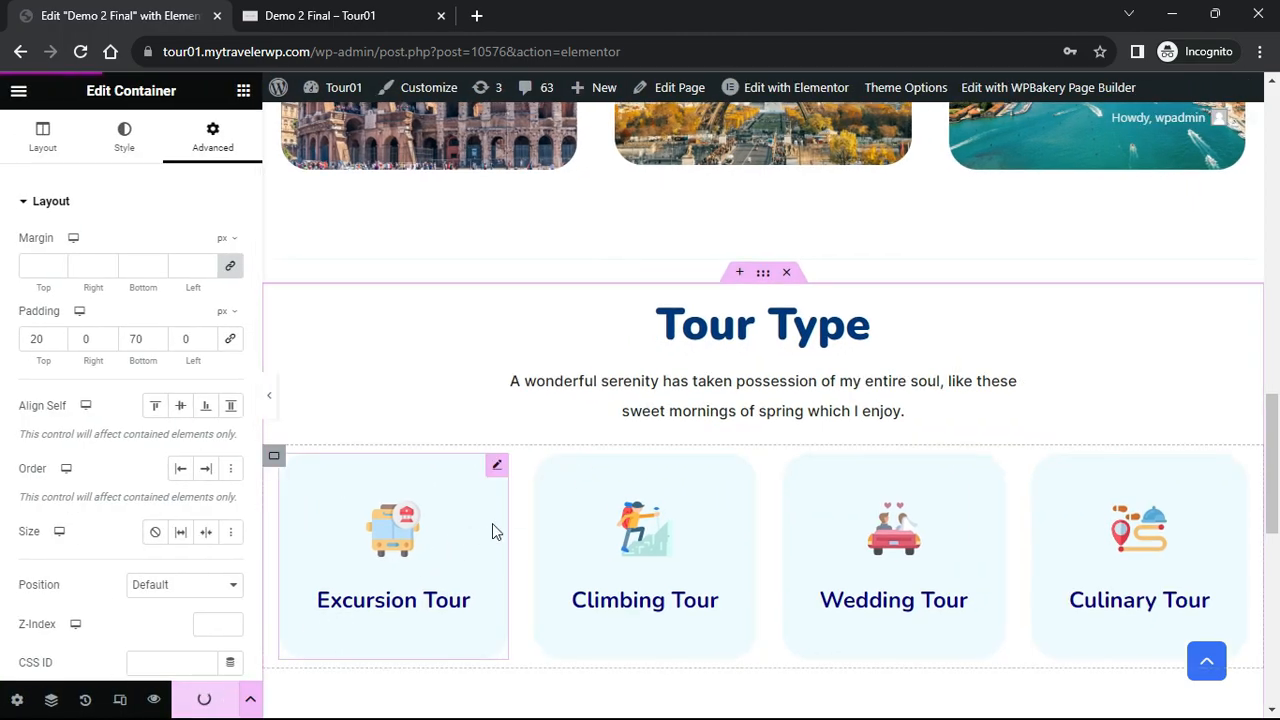
pyautogui.click(344, 11)
pyautogui.scroll(-5, 3, 200)
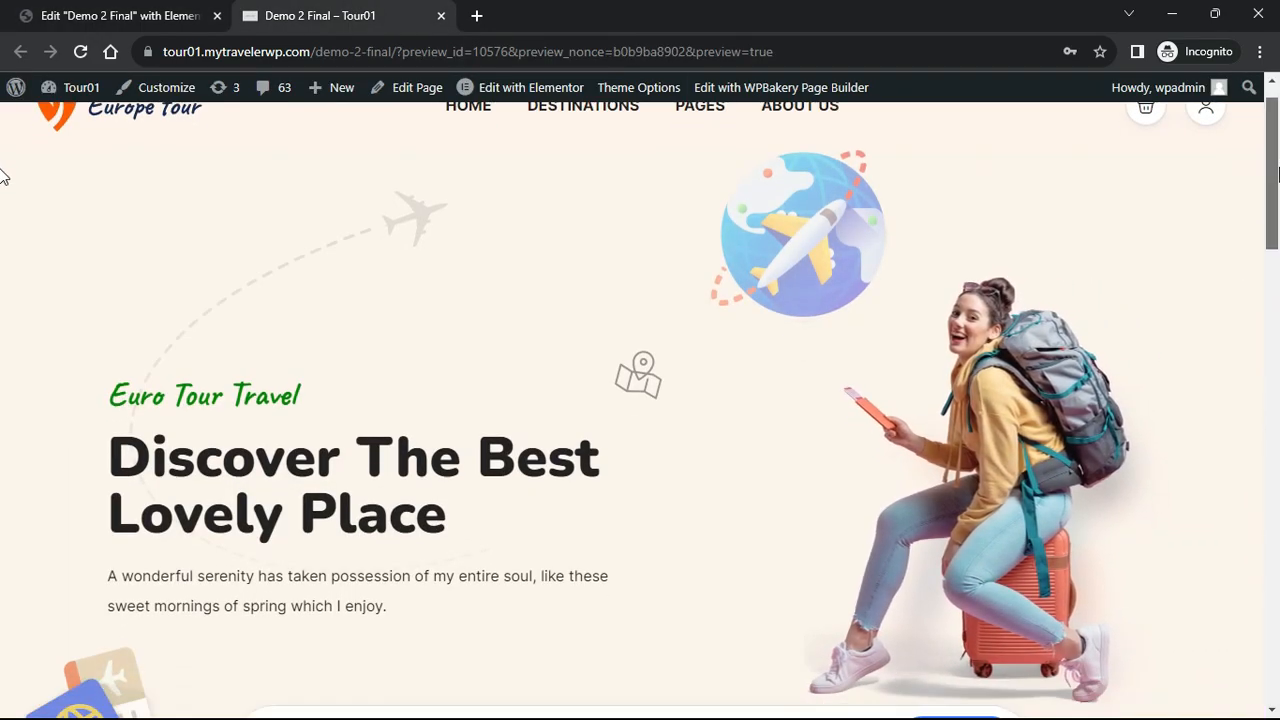
pyautogui.scroll(-6, 3, 260)
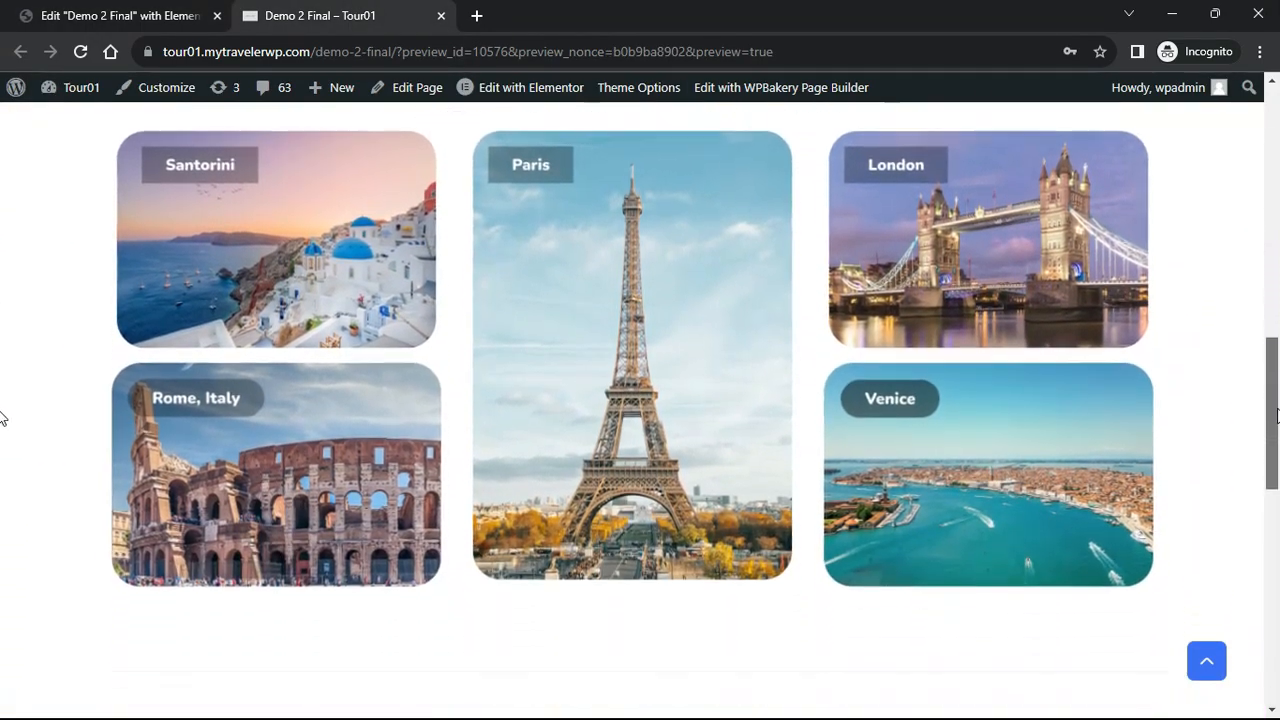
pyautogui.moveTo(1277, 415); pyautogui.dragTo(1270, 538)
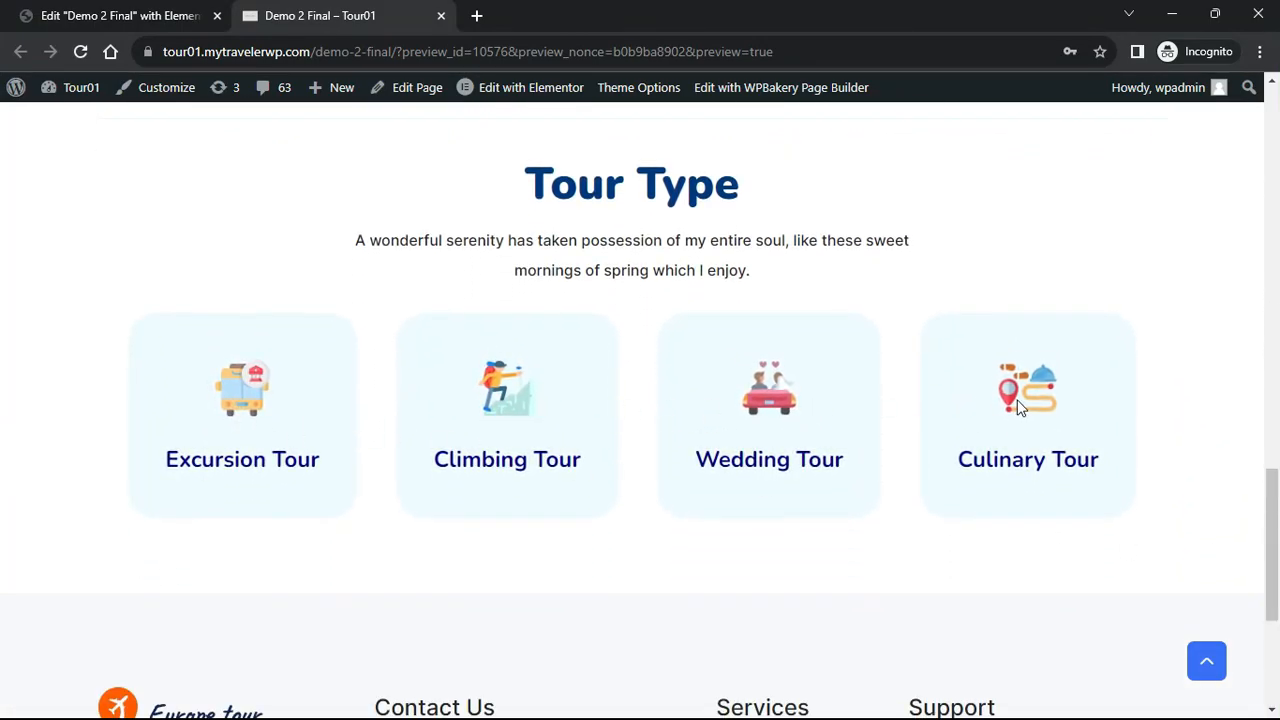
pyautogui.moveTo(1272, 508); pyautogui.dragTo(1268, 106)
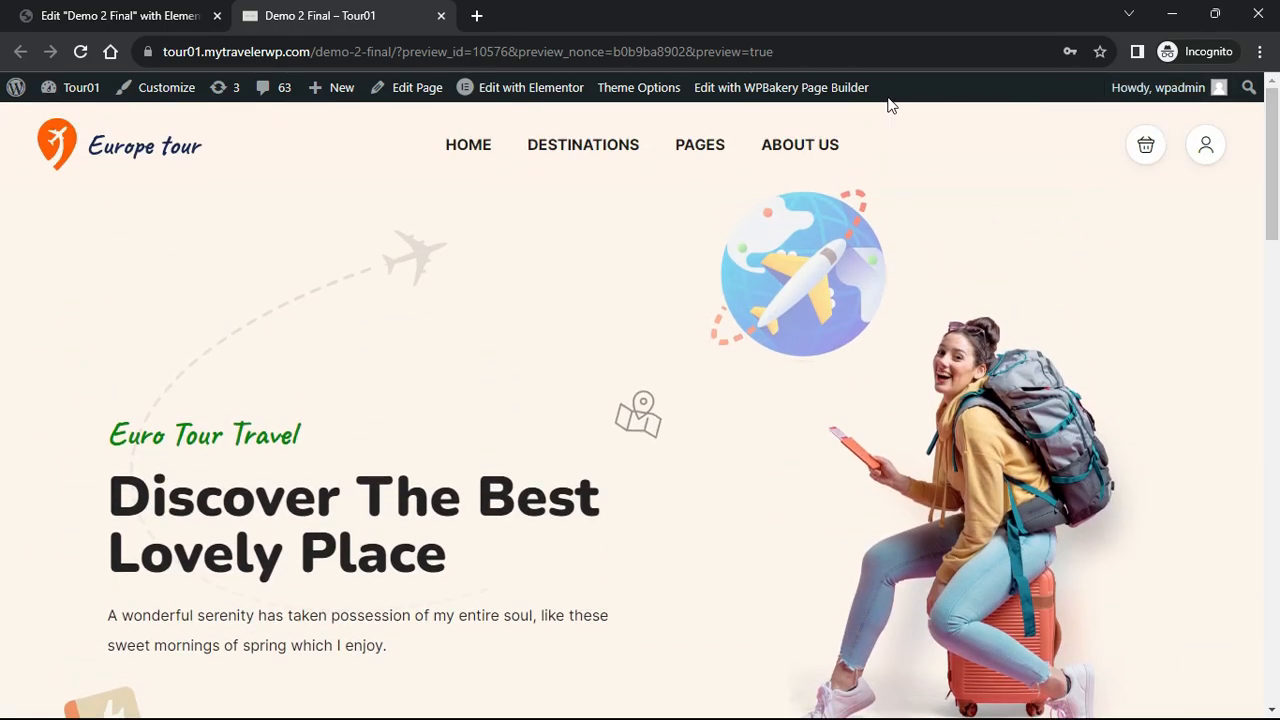
# Return to the page editor and add an empty container below the Tour Type section
pyautogui.click(184, 28)
pyautogui.moveTo(70, 380); pyautogui.dragTo(495, 340)
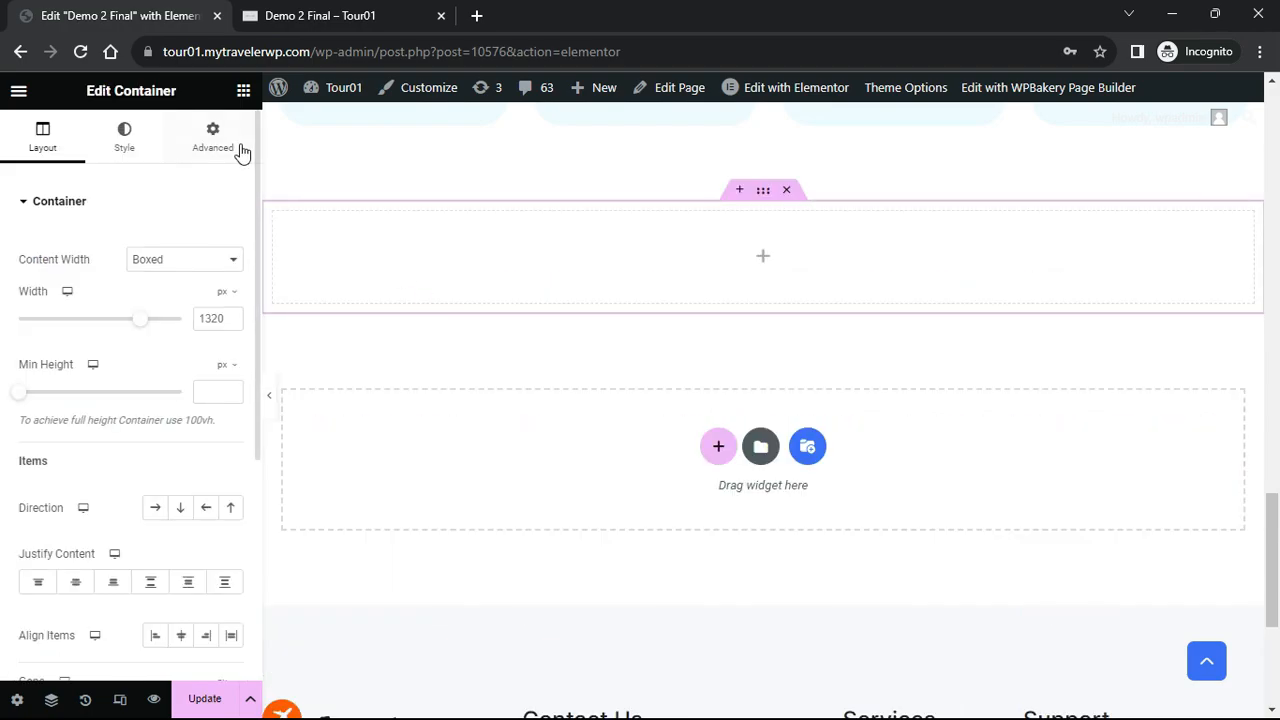
# Give the new empty container a classic background with the image Homepage.jpg from the media library, positioned Center Center
pyautogui.click(148, 145)
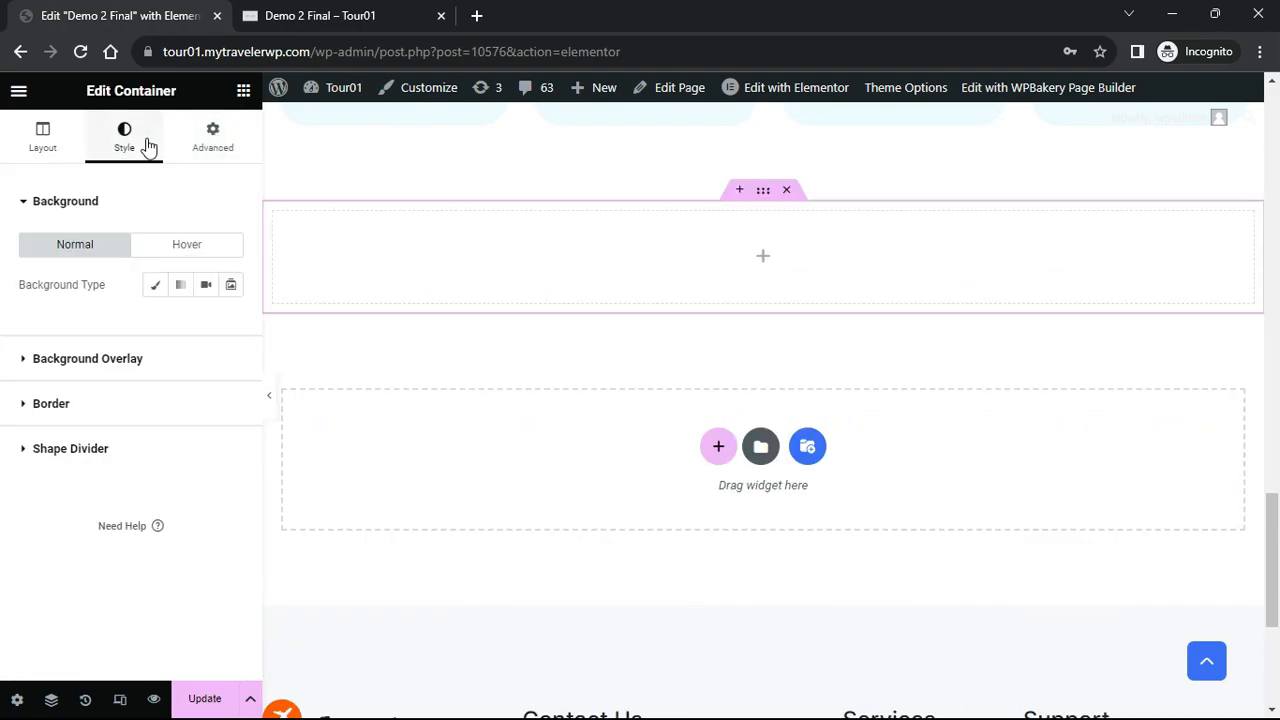
pyautogui.click(157, 286)
pyautogui.click(136, 412)
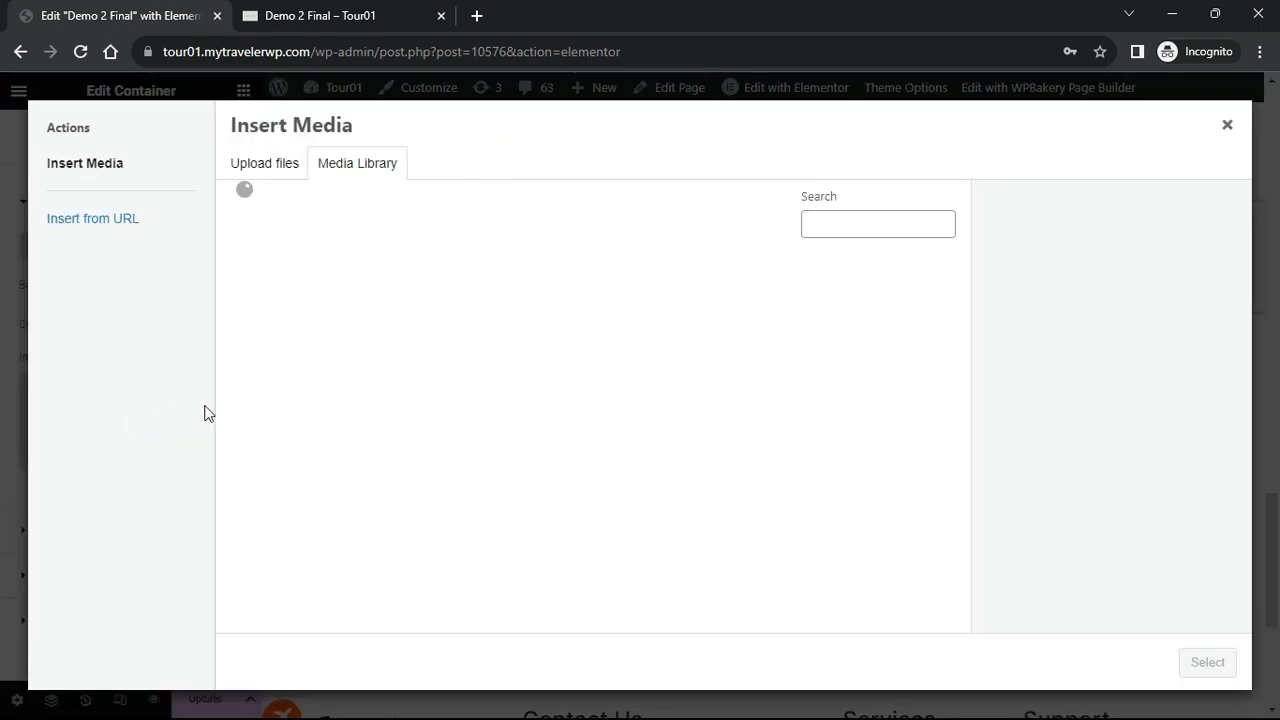
pyautogui.scroll(-3, 540, 455)
pyautogui.click(272, 392)
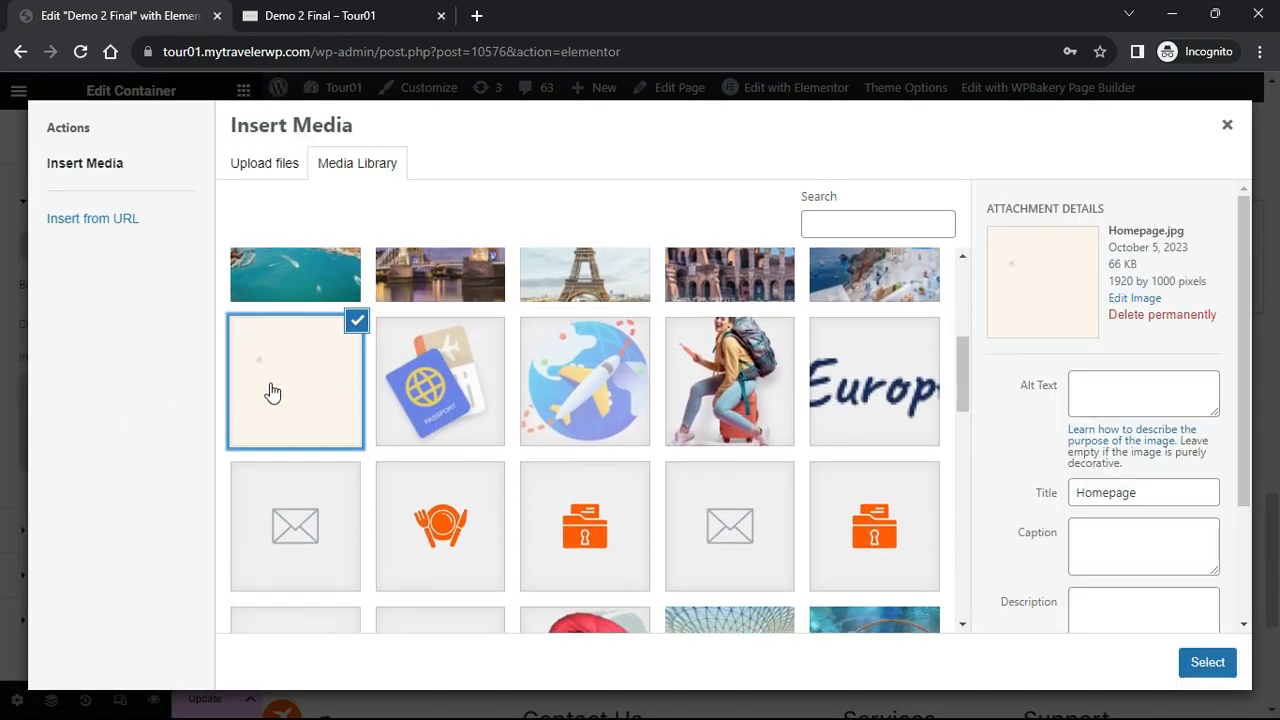
pyautogui.click(1220, 667)
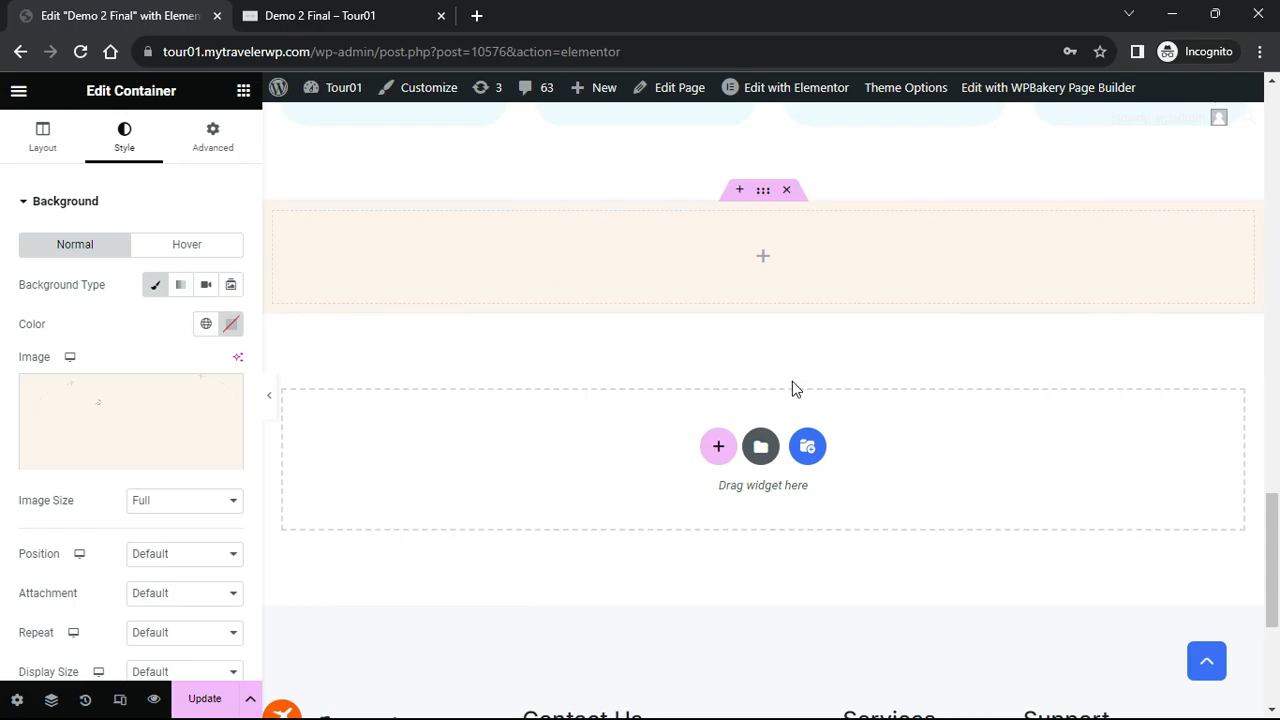
pyautogui.click(236, 556)
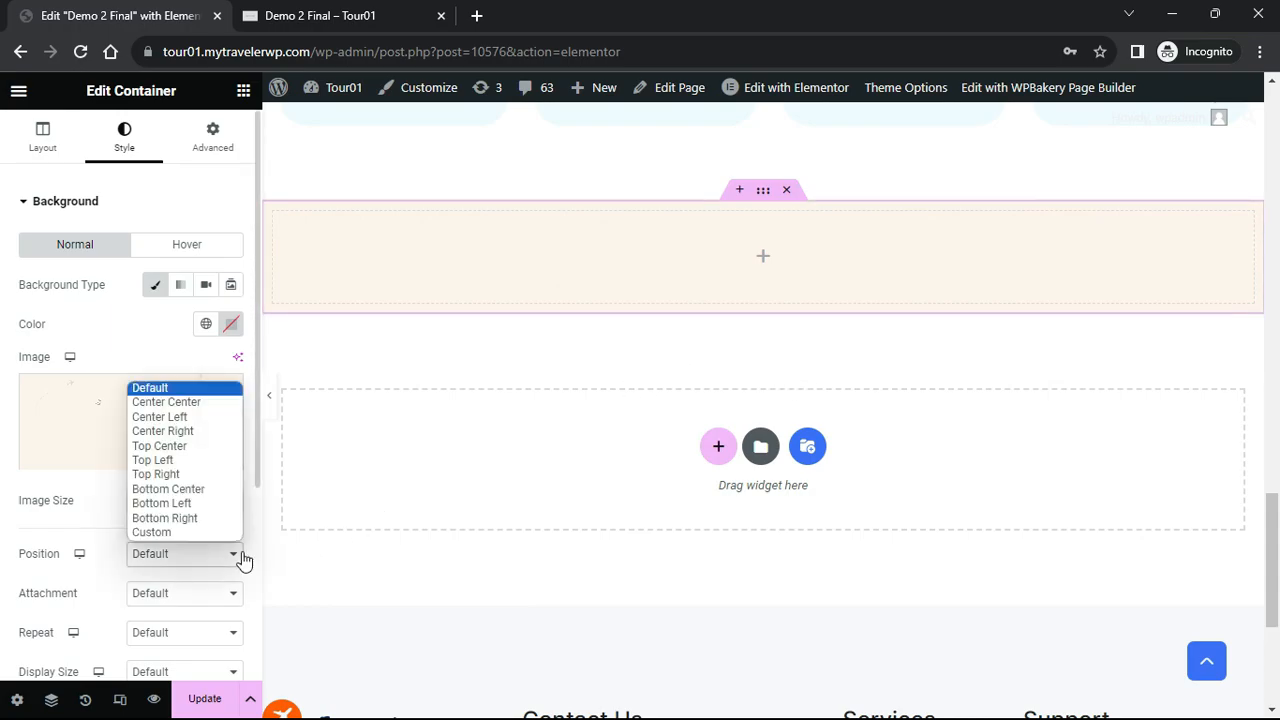
pyautogui.click(215, 403)
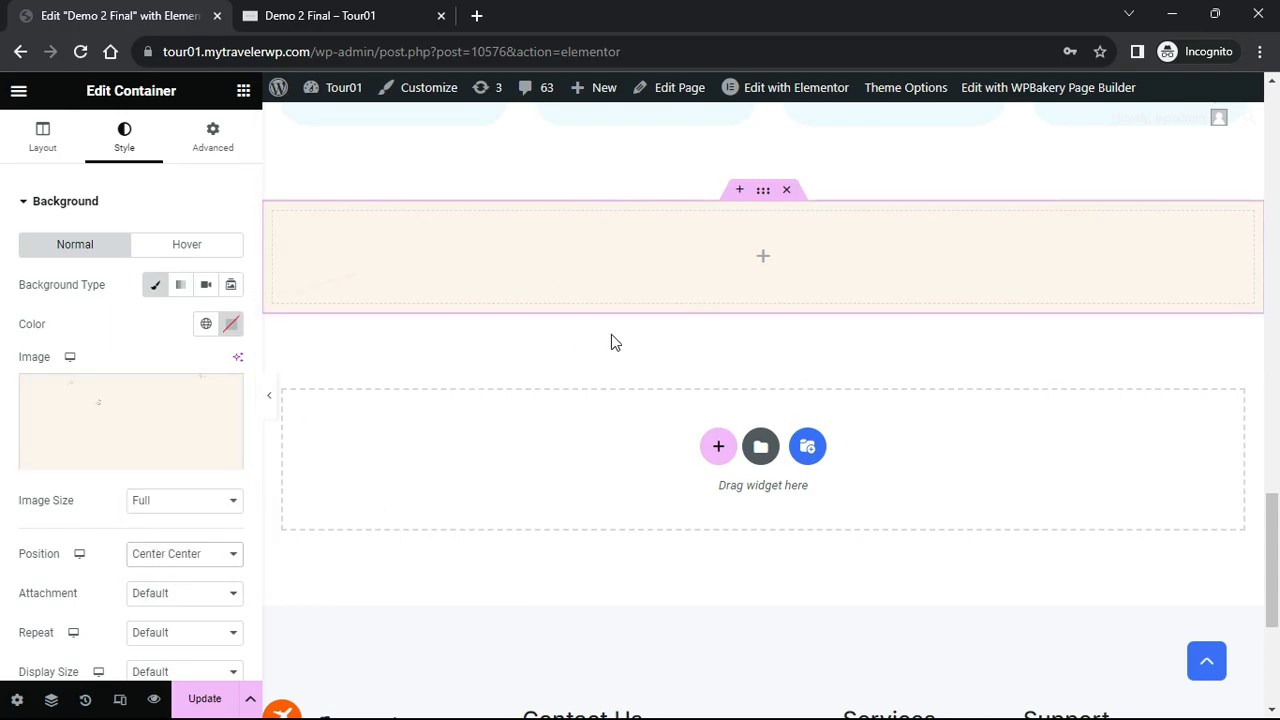
# Add an Image widget to the container with the background image, and nest an empty container below that image
pyautogui.click(241, 90)
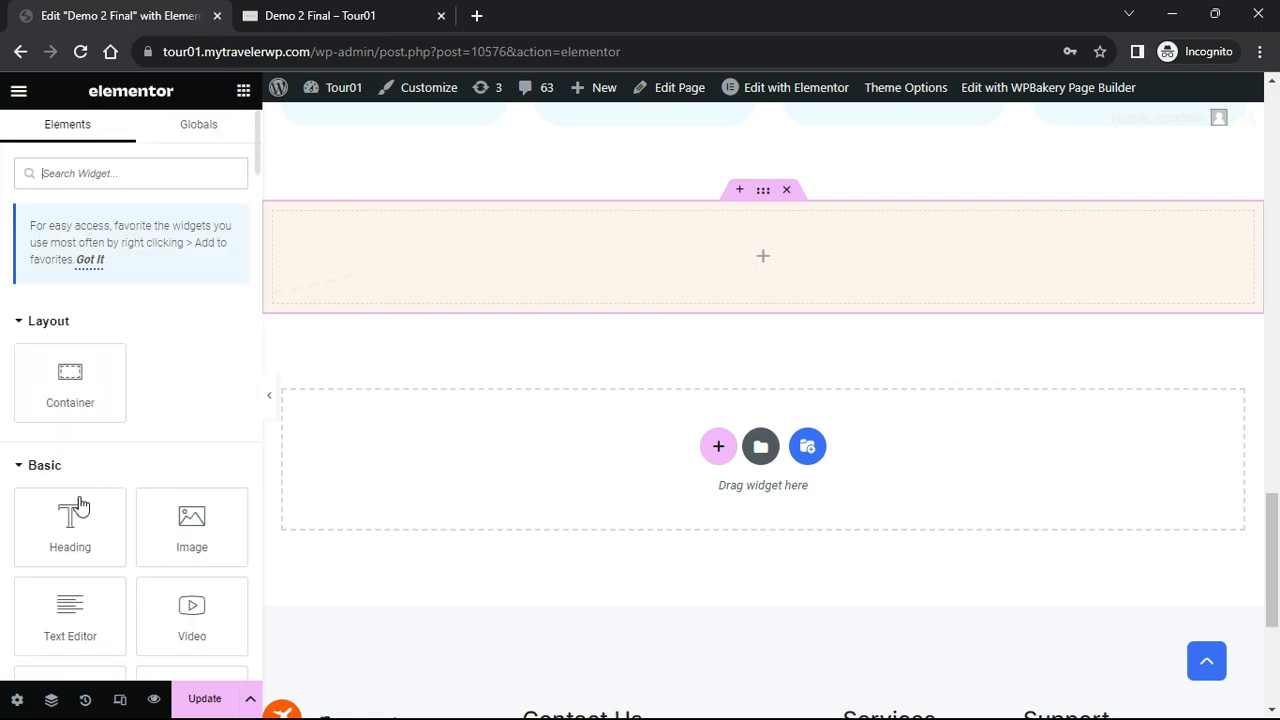
pyautogui.moveTo(190, 528); pyautogui.dragTo(465, 289)
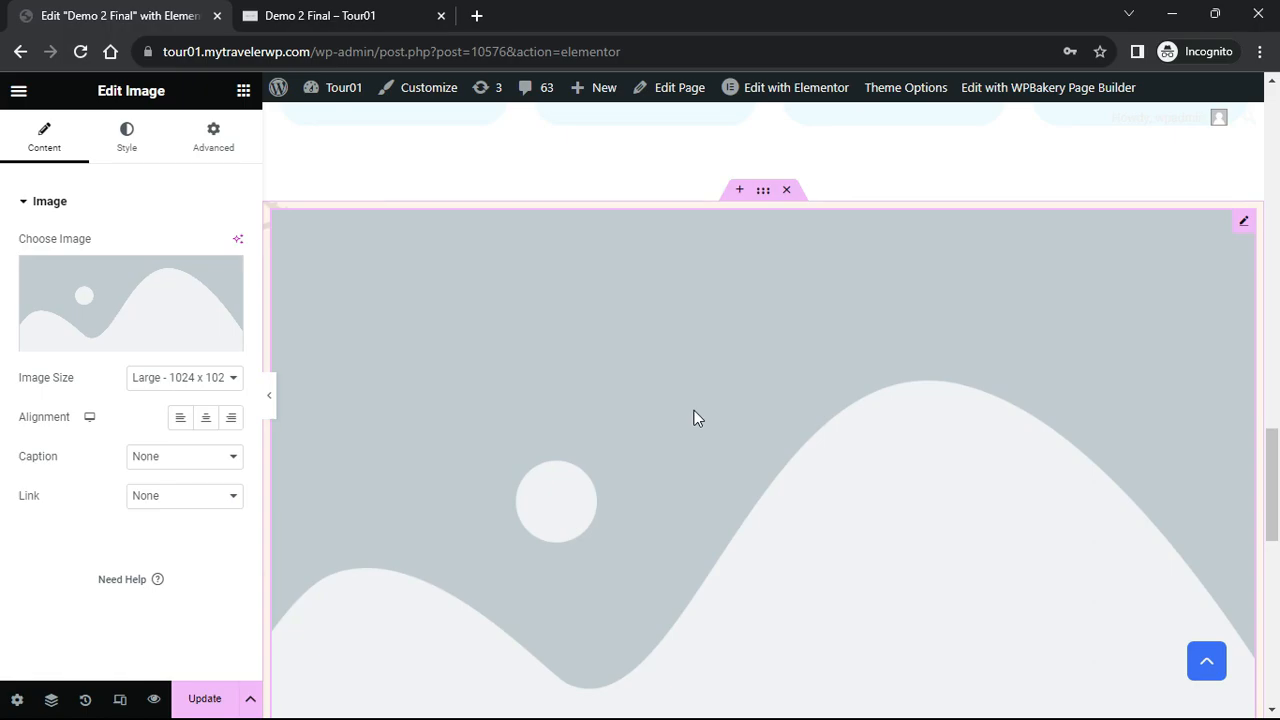
pyautogui.scroll(-4, 694, 417)
pyautogui.click(243, 90)
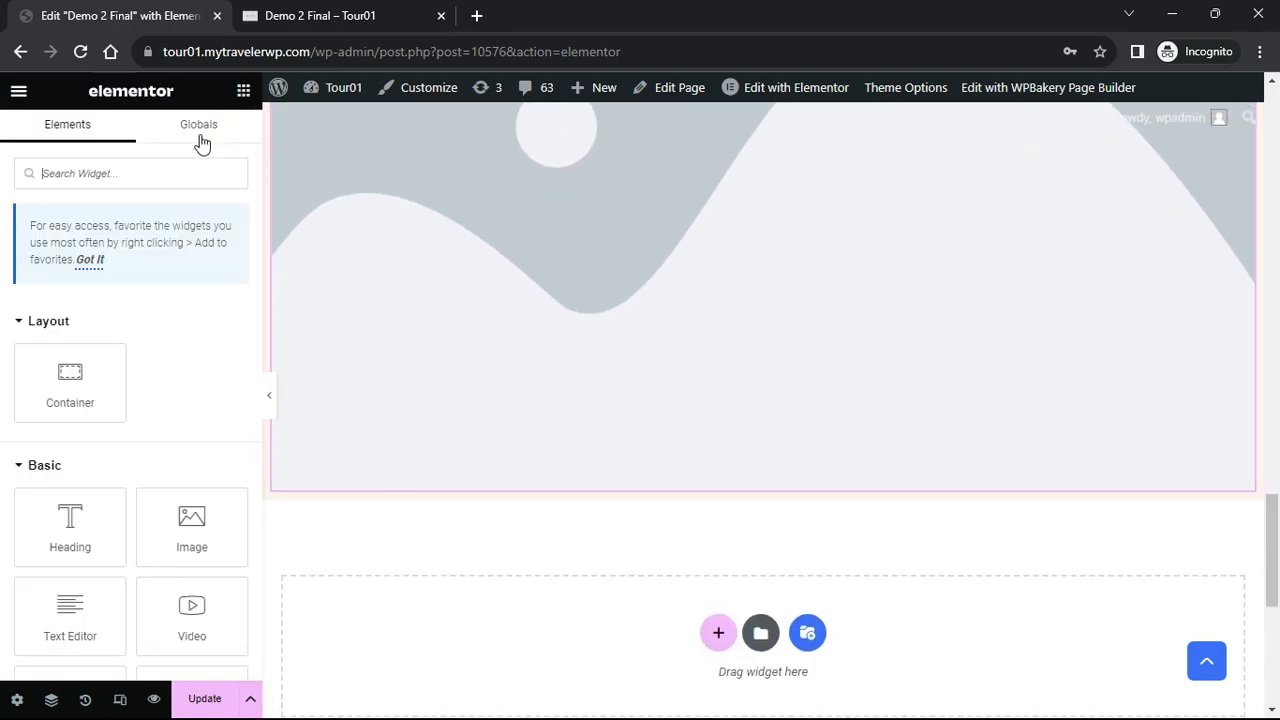
pyautogui.moveTo(70, 385); pyautogui.dragTo(395, 452)
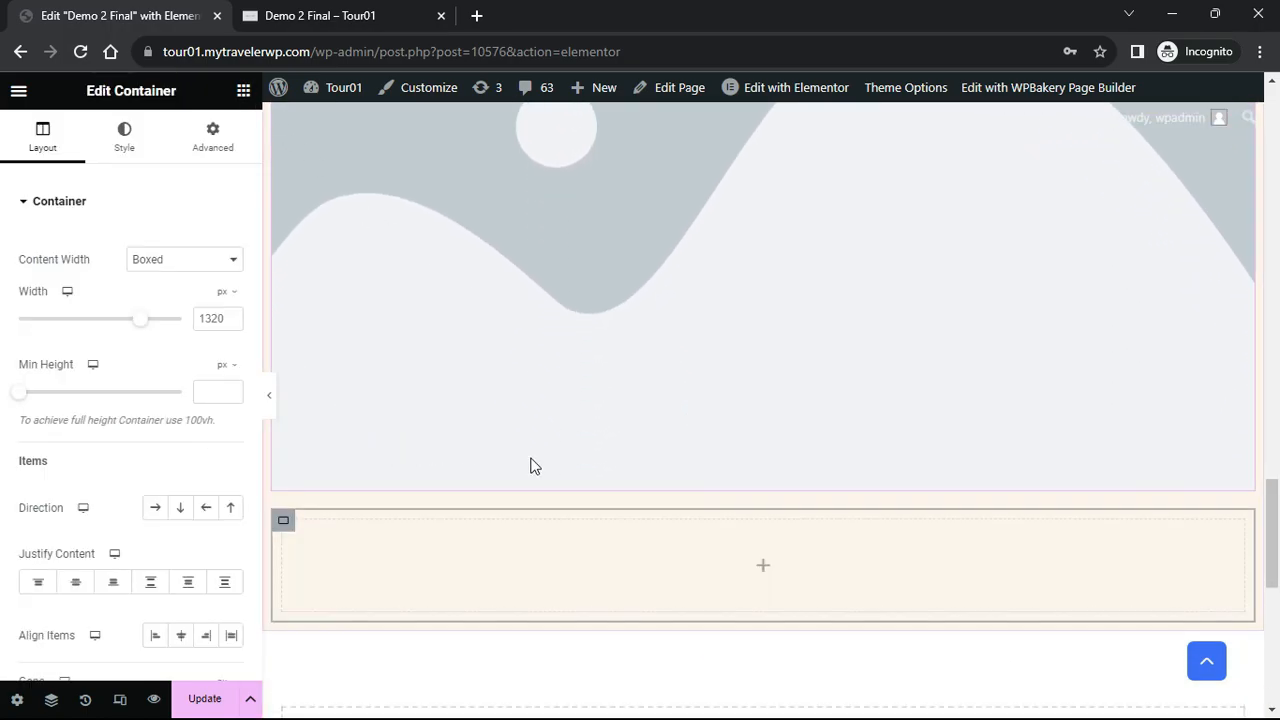
# Set the outer container's items to a reversed row direction so the image sits right of the nested container
pyautogui.scroll(5, 723, 380)
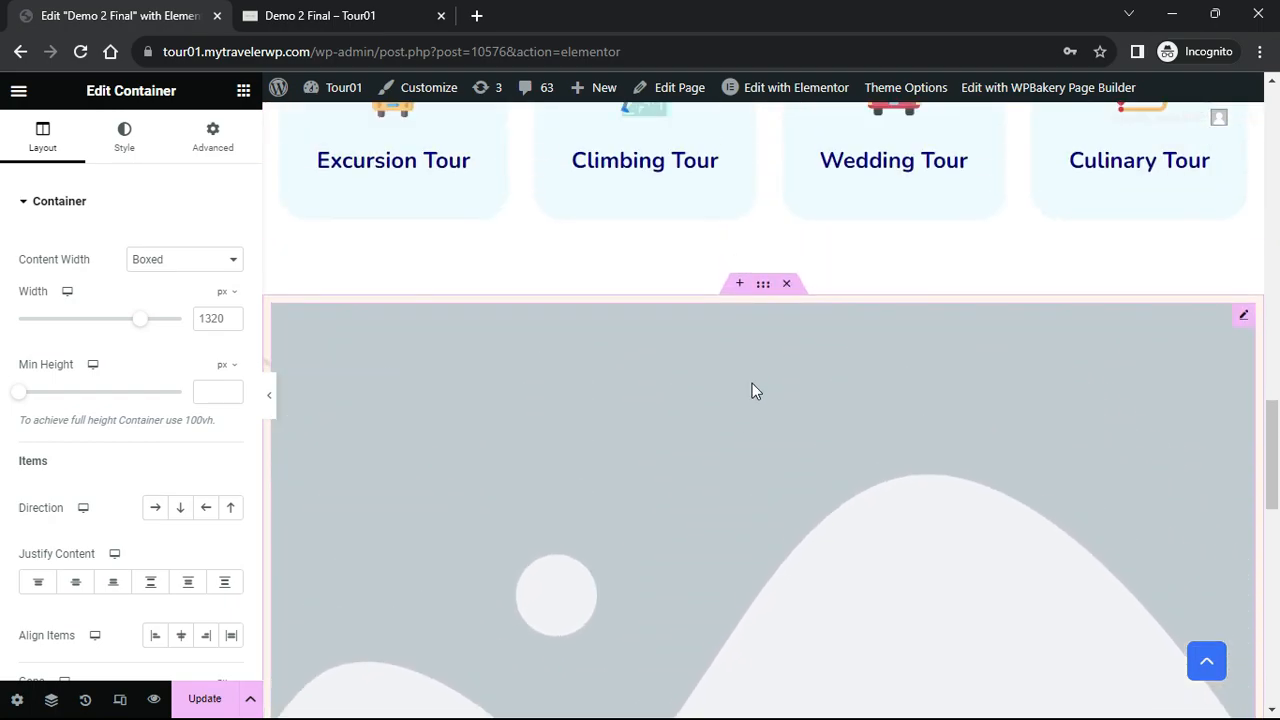
pyautogui.click(508, 477)
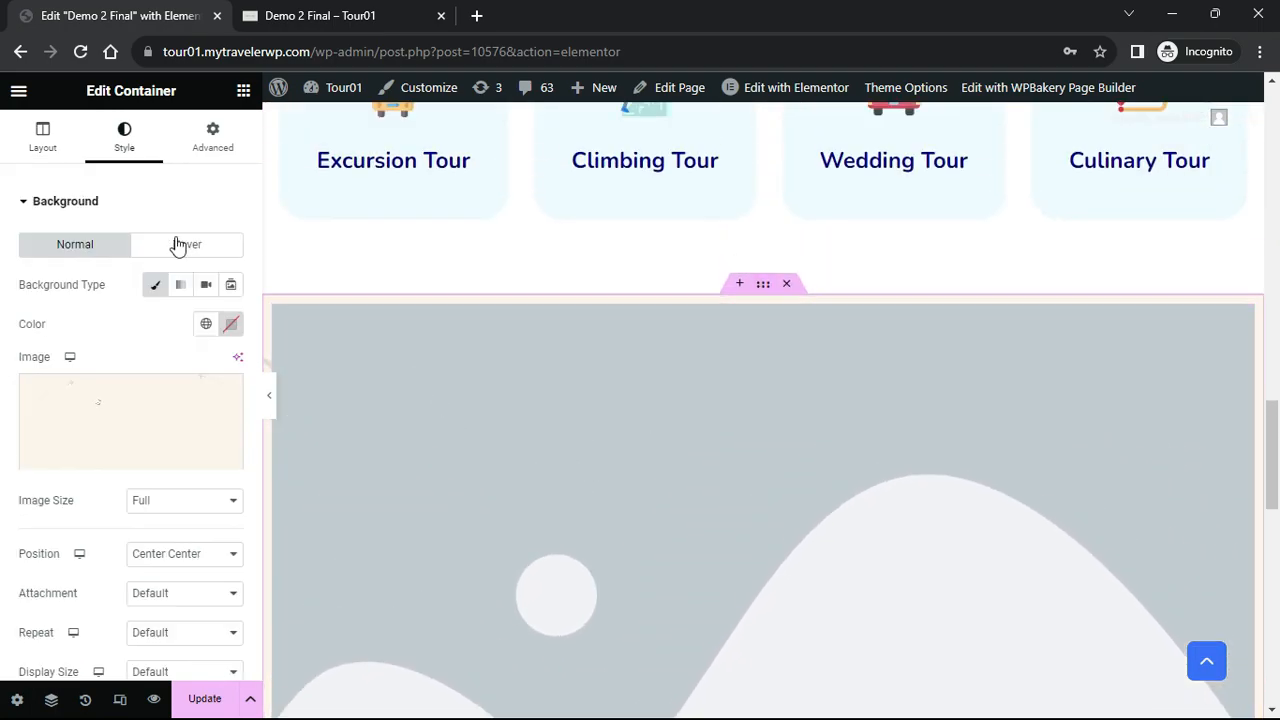
pyautogui.click(52, 145)
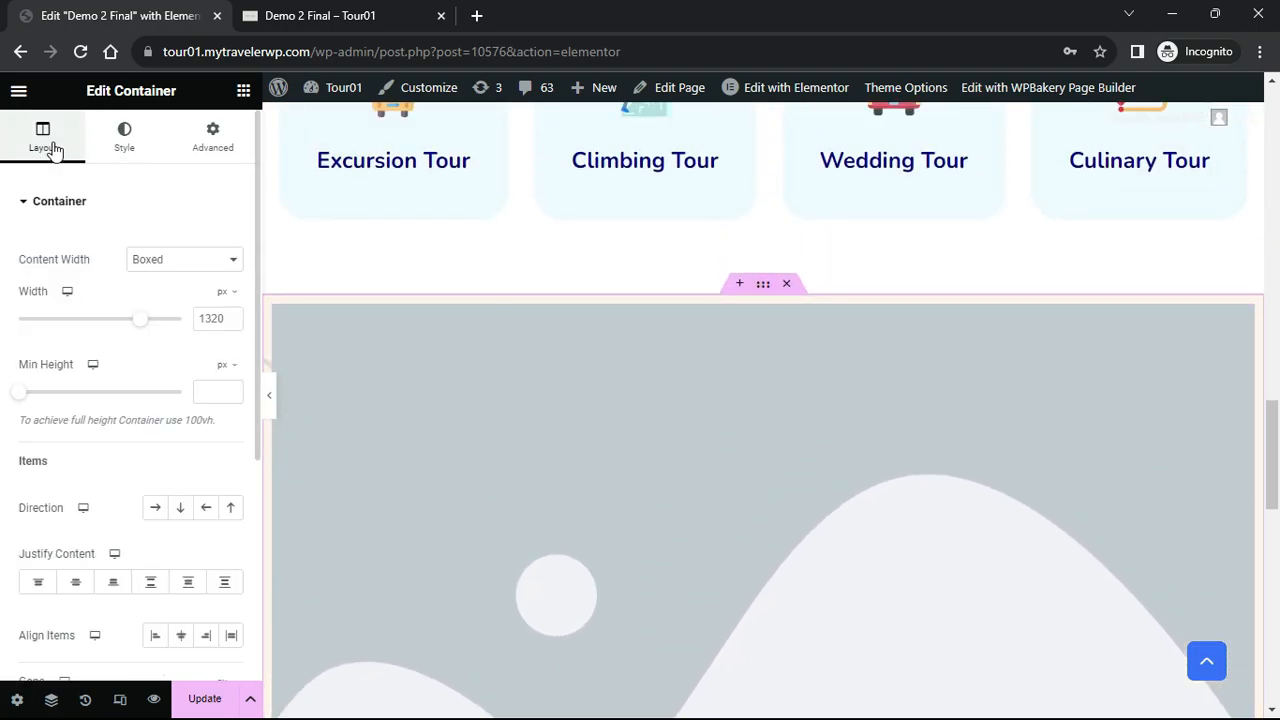
pyautogui.click(214, 507)
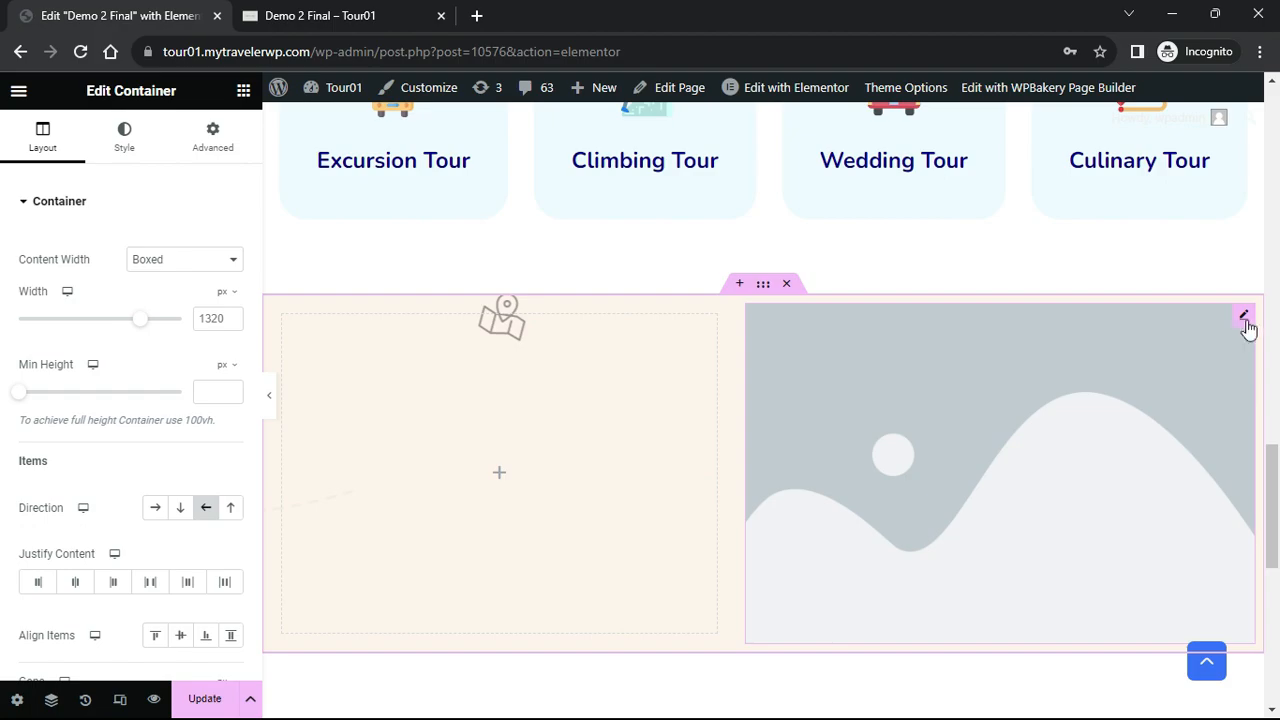
# Replace the placeholder image with Member-Discount-Demo-2.png from the media library
pyautogui.click(1245, 317)
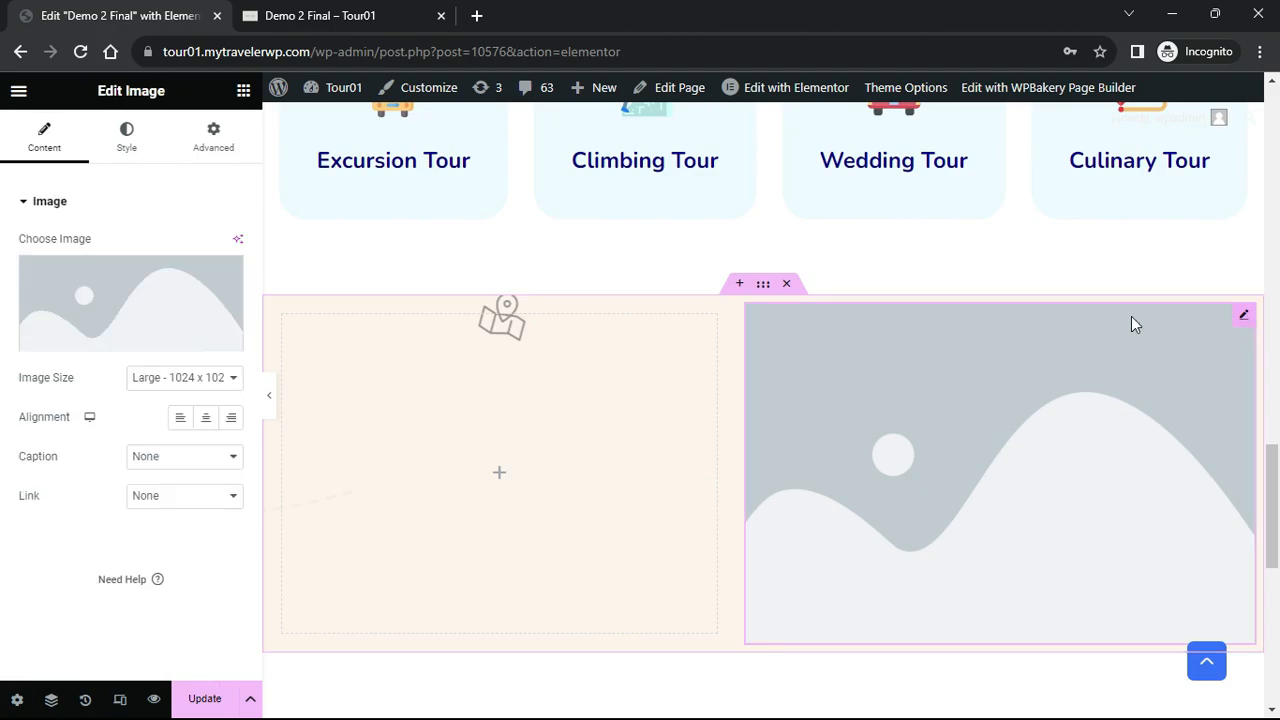
pyautogui.click(204, 285)
pyautogui.click(296, 444)
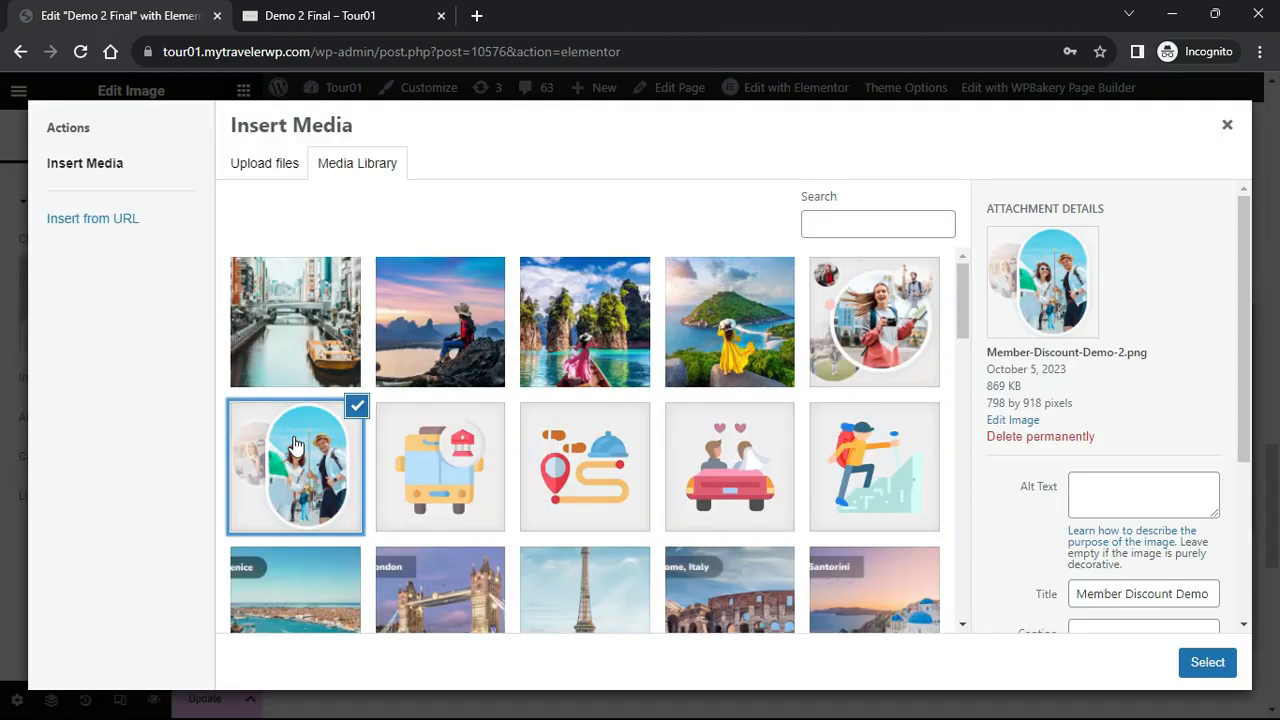
pyautogui.click(1207, 662)
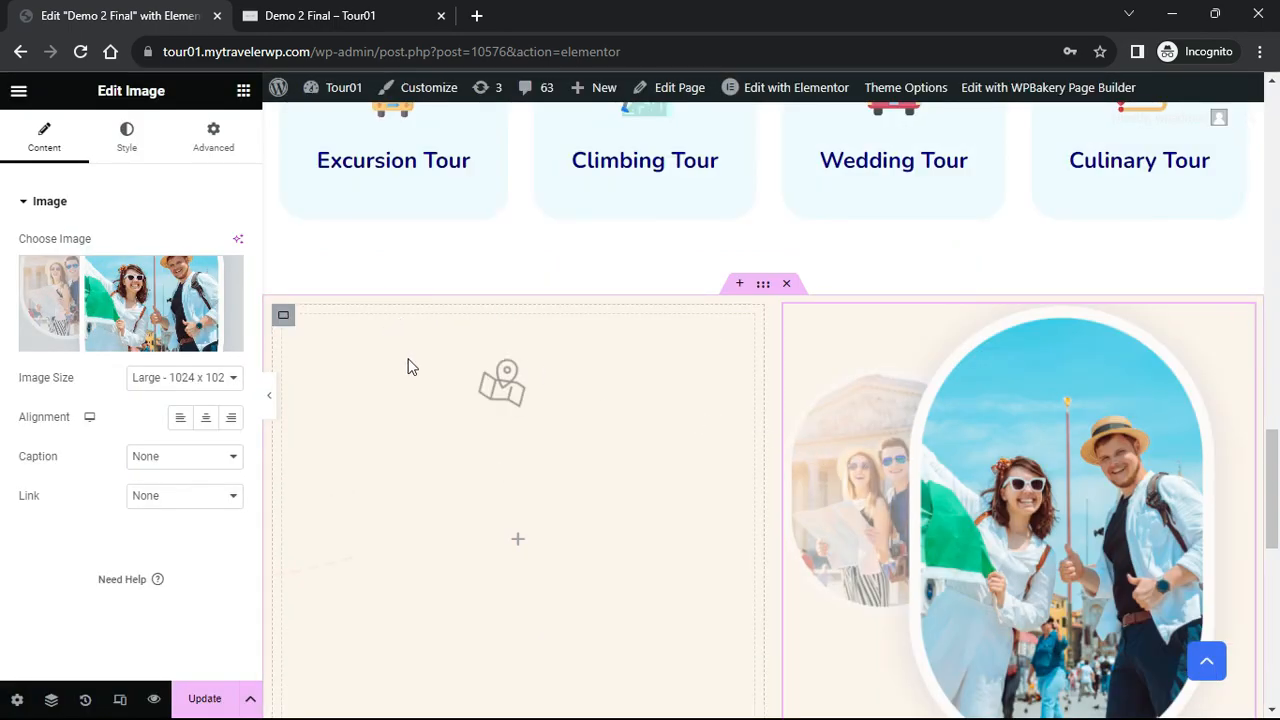
# Add a heading to the empty nested container beside the image and title it "Member Discount"
pyautogui.scroll(-1, 493, 420)
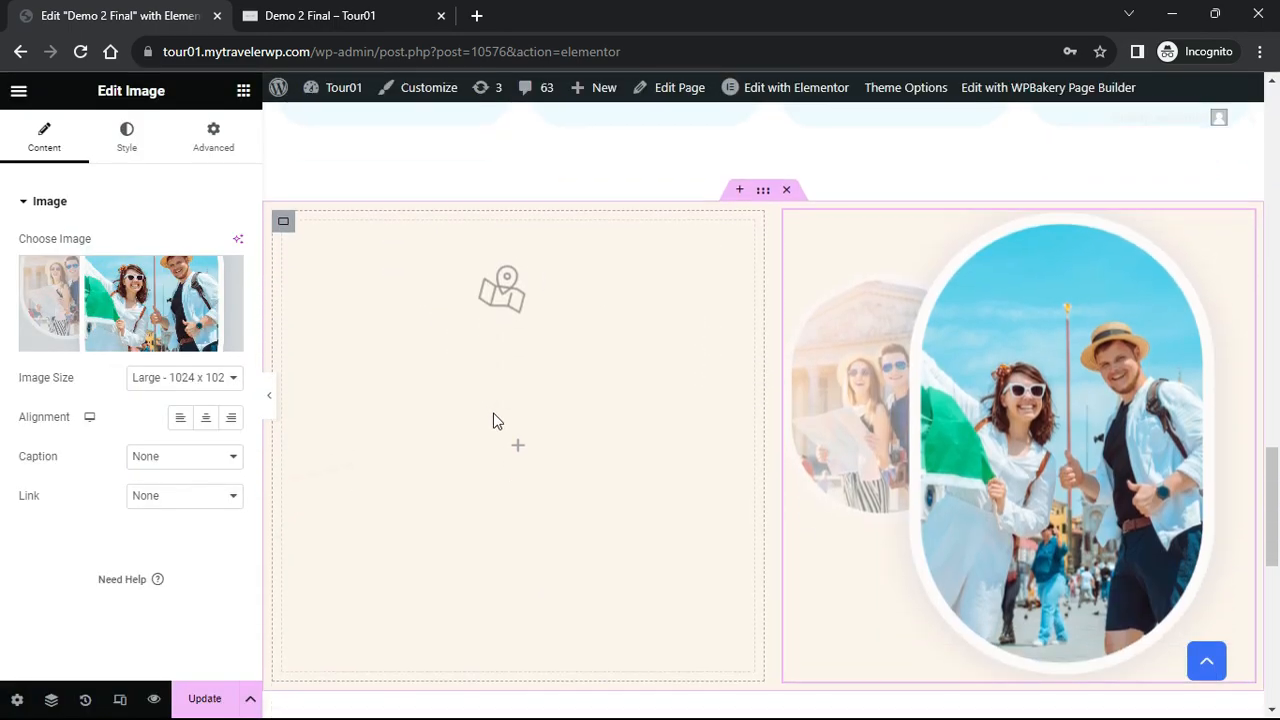
pyautogui.click(243, 91)
pyautogui.moveTo(80, 526); pyautogui.dragTo(421, 405)
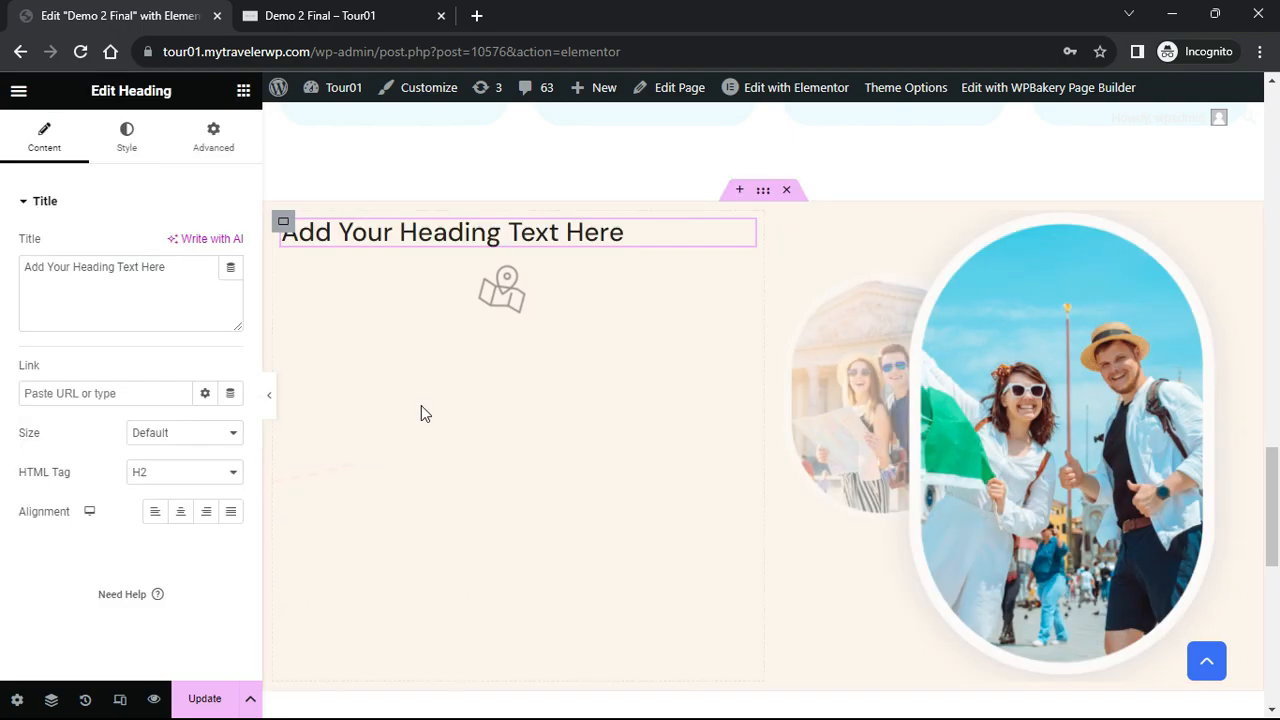
pyautogui.moveTo(185, 272); pyautogui.dragTo(13, 279)
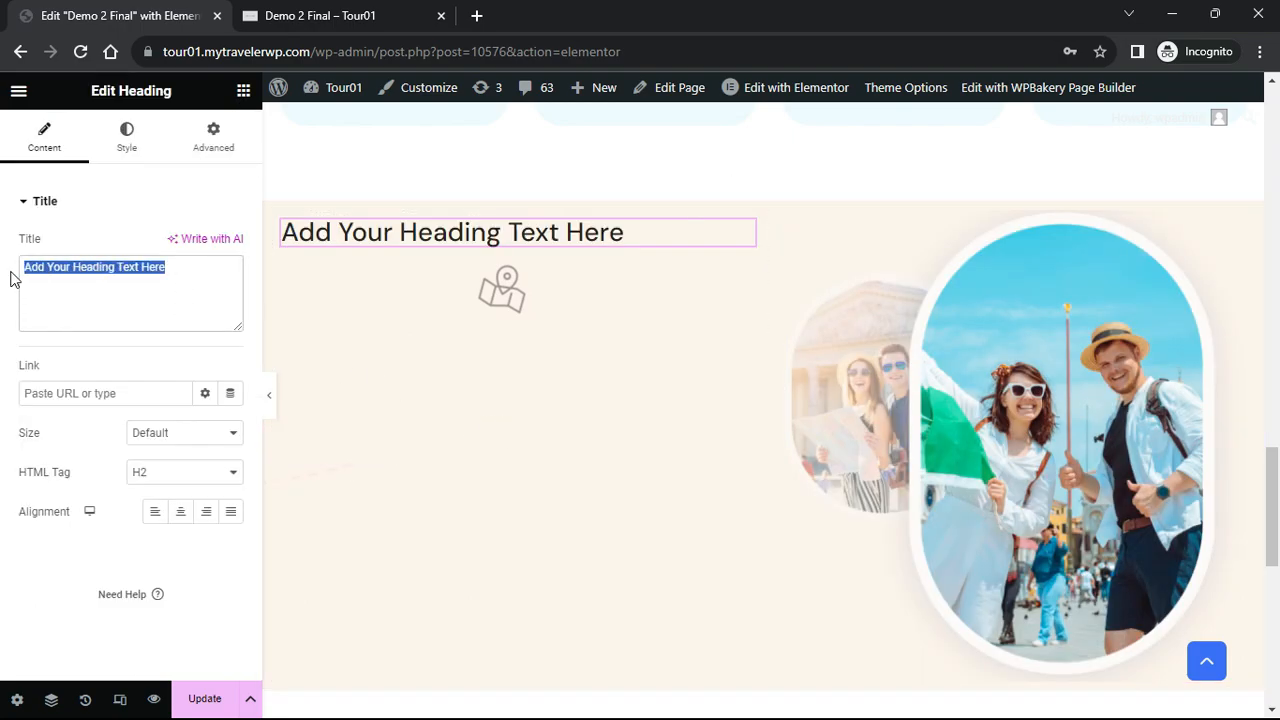
pyautogui.write('Member Discount')
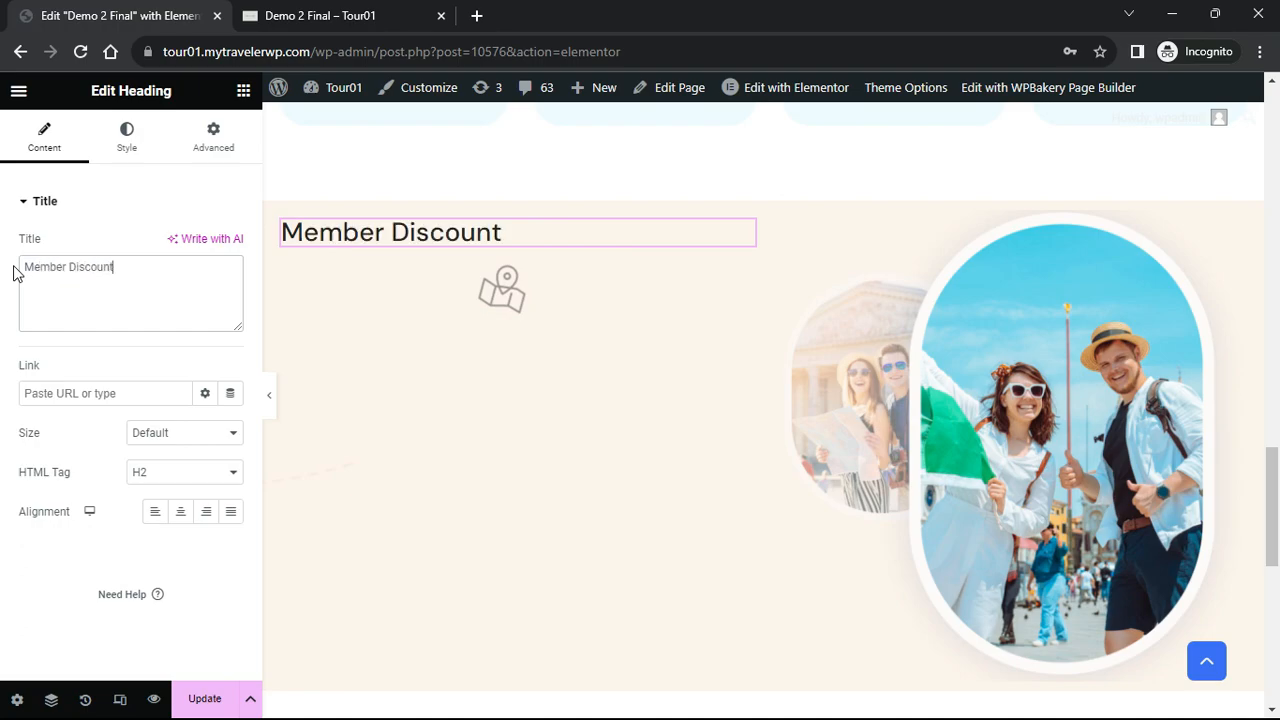
# Set the text color of the Member Discount heading to green #0D9900
pyautogui.click(126, 136)
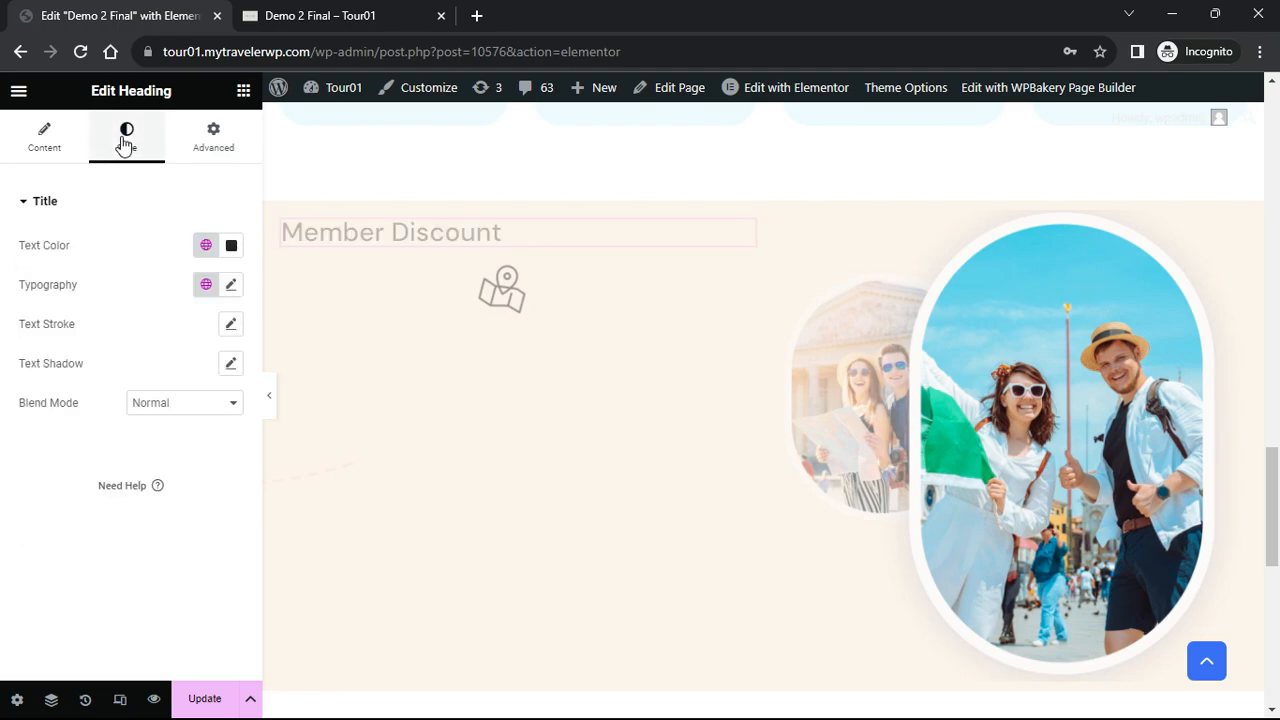
pyautogui.click(231, 245)
pyautogui.moveTo(246, 360); pyautogui.dragTo(338, 376)
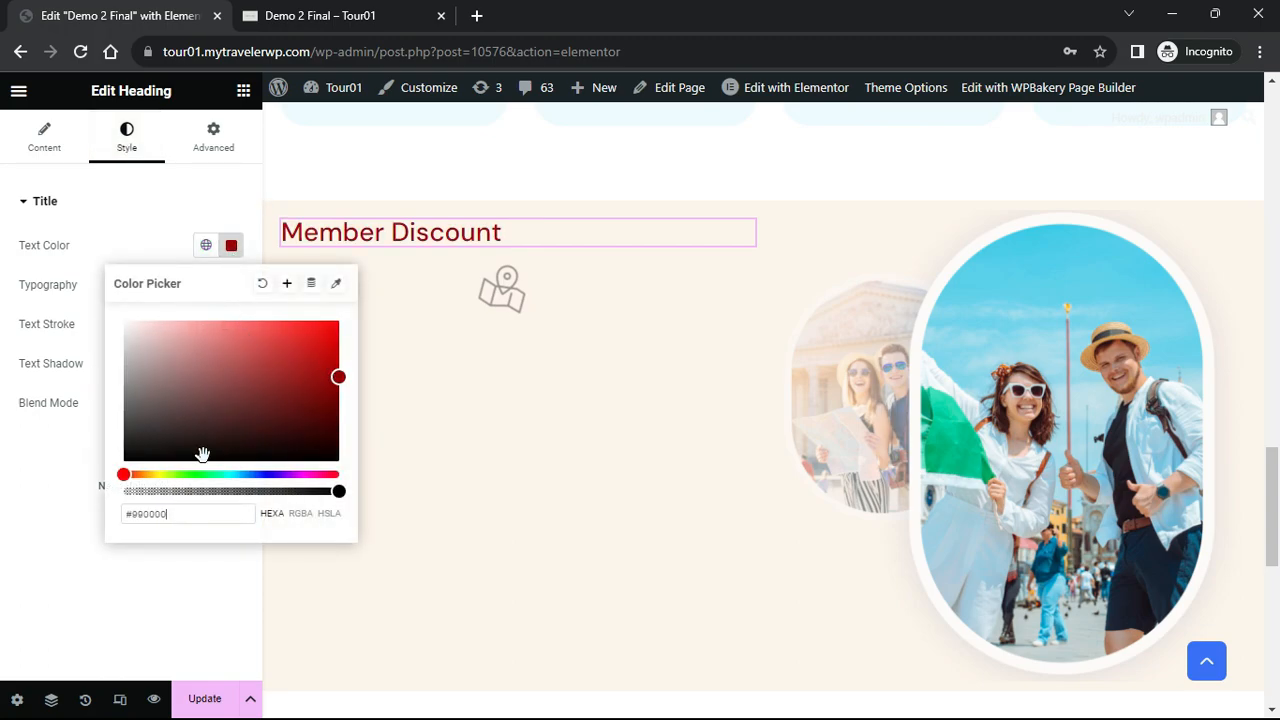
pyautogui.moveTo(132, 473); pyautogui.dragTo(190, 476)
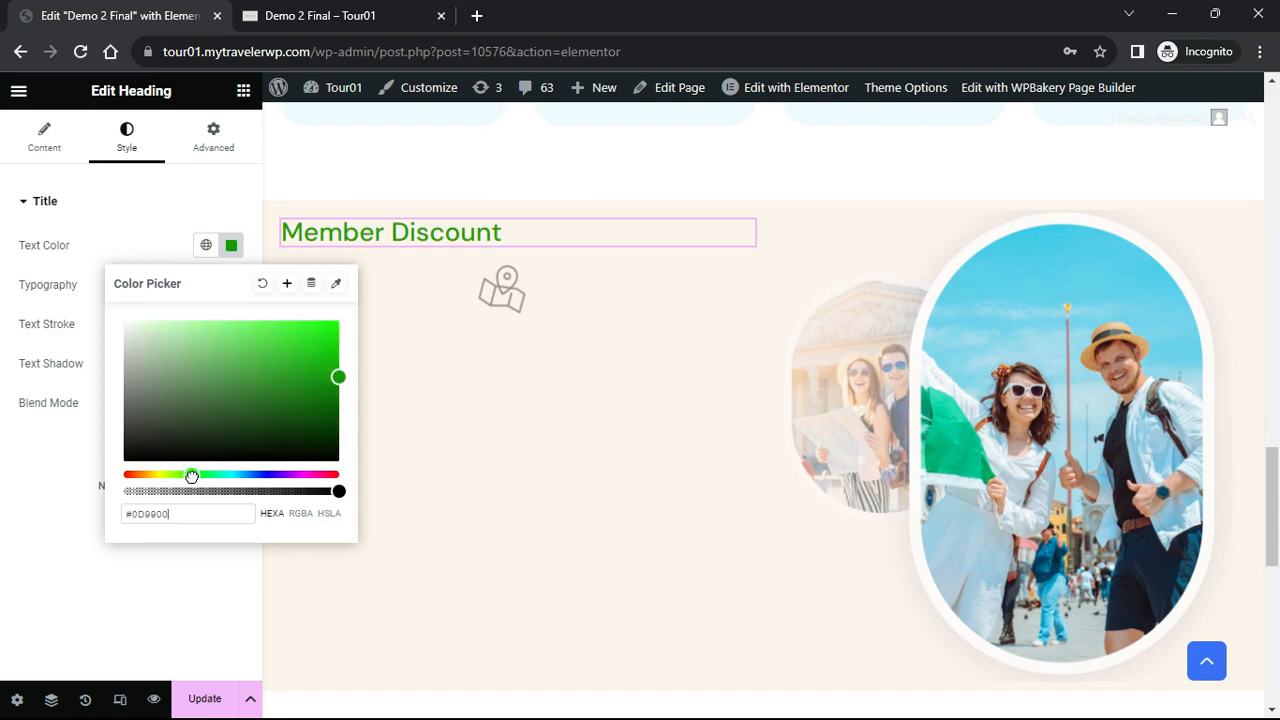
pyautogui.click(50, 290)
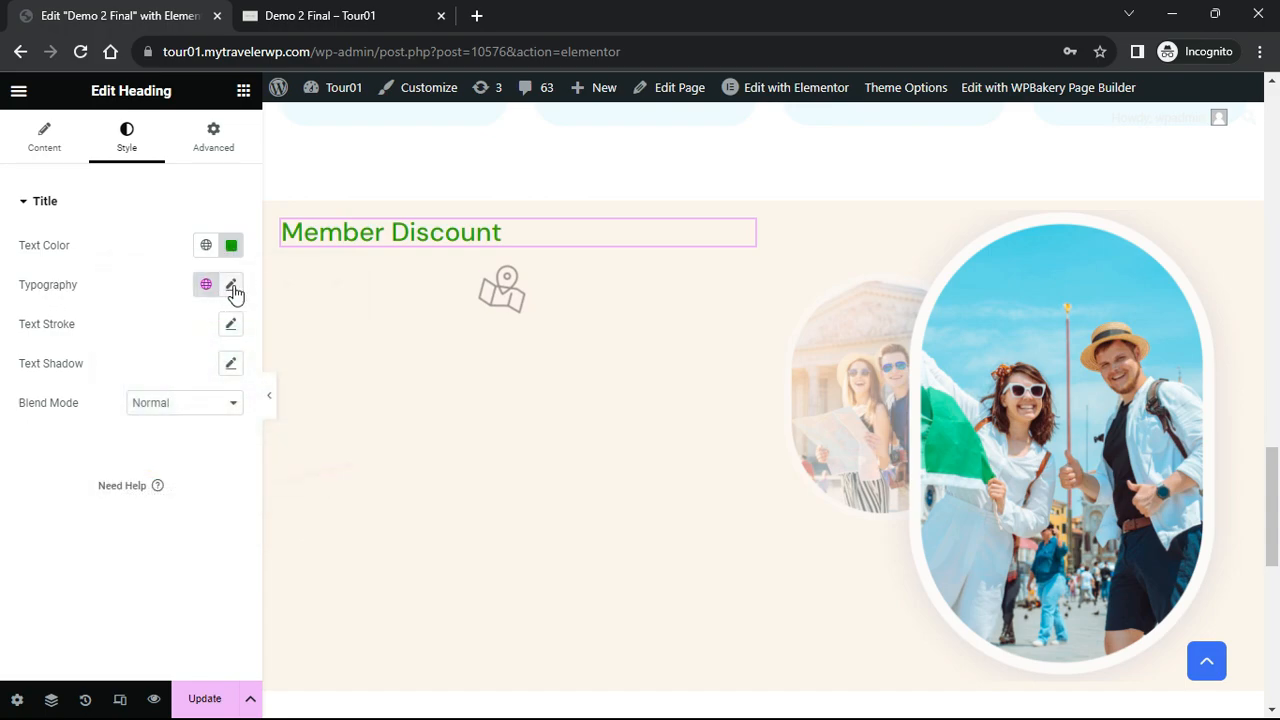
# Set the Member Discount heading's typography to the Caveat font, size 36 px and weight 700 (Bold)
pyautogui.click(232, 288)
pyautogui.click(222, 372)
pyautogui.write('Cave')
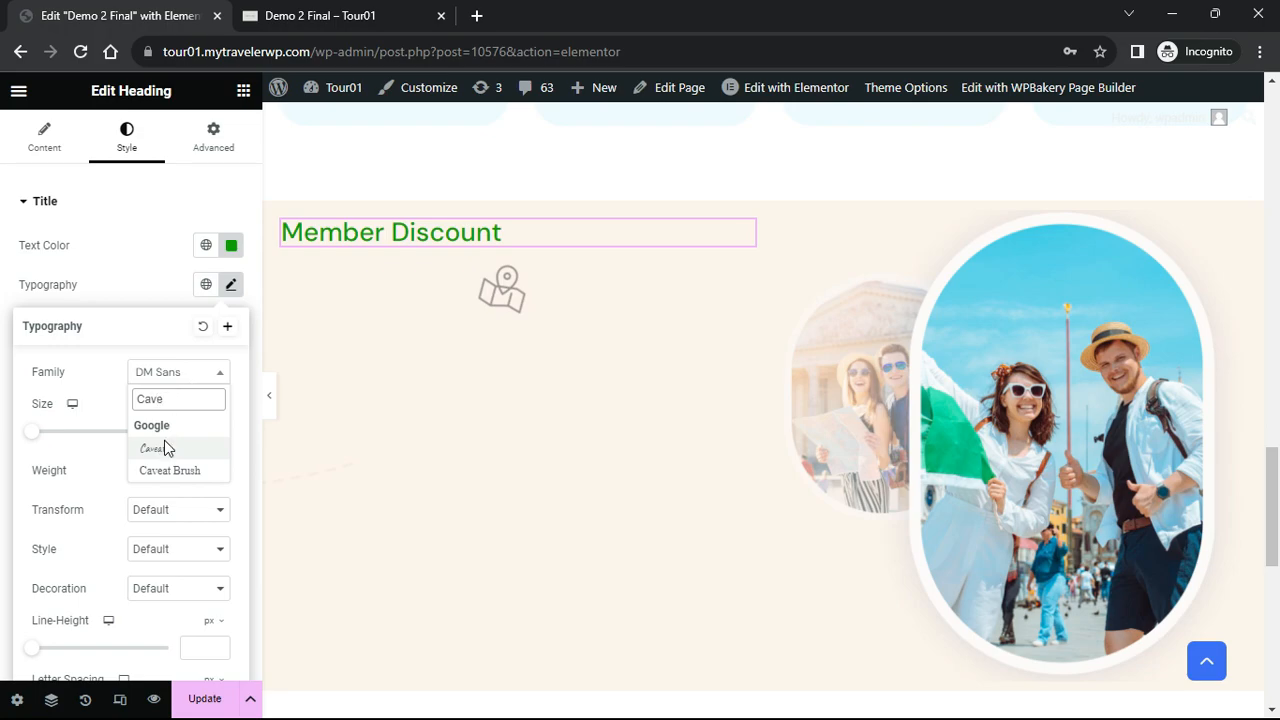
pyautogui.click(164, 446)
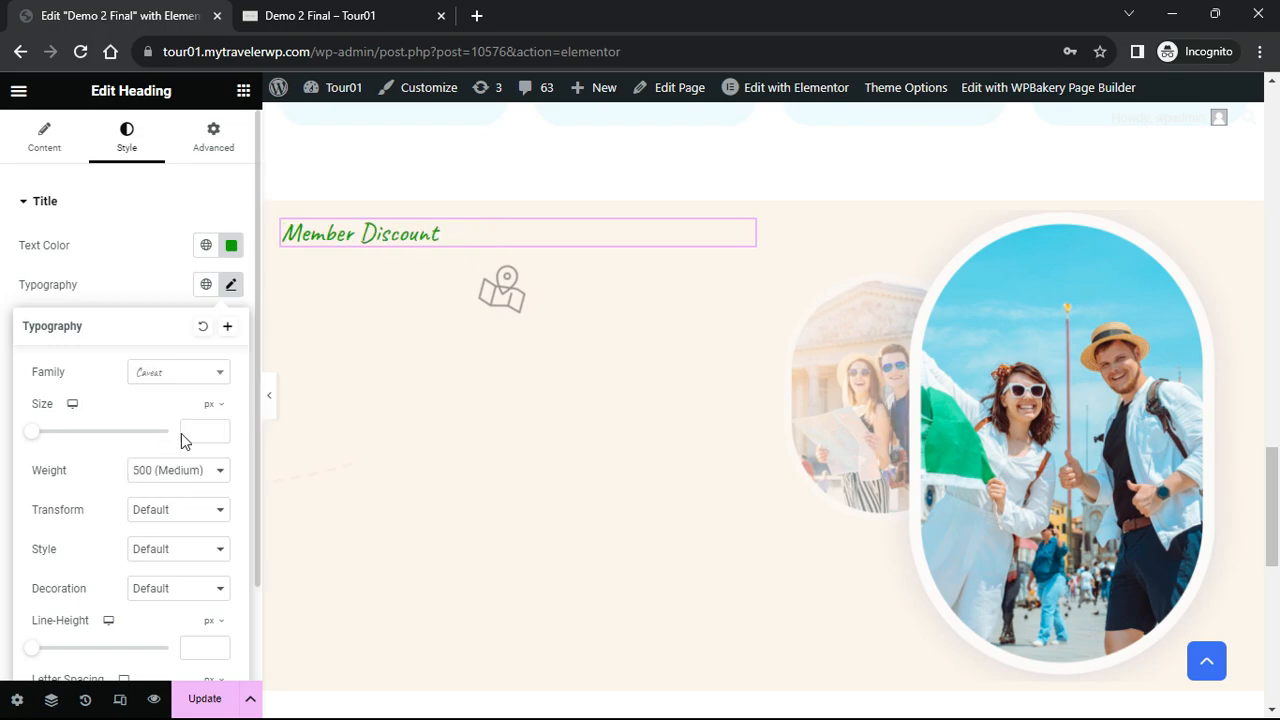
pyautogui.click(188, 431)
pyautogui.write('36')
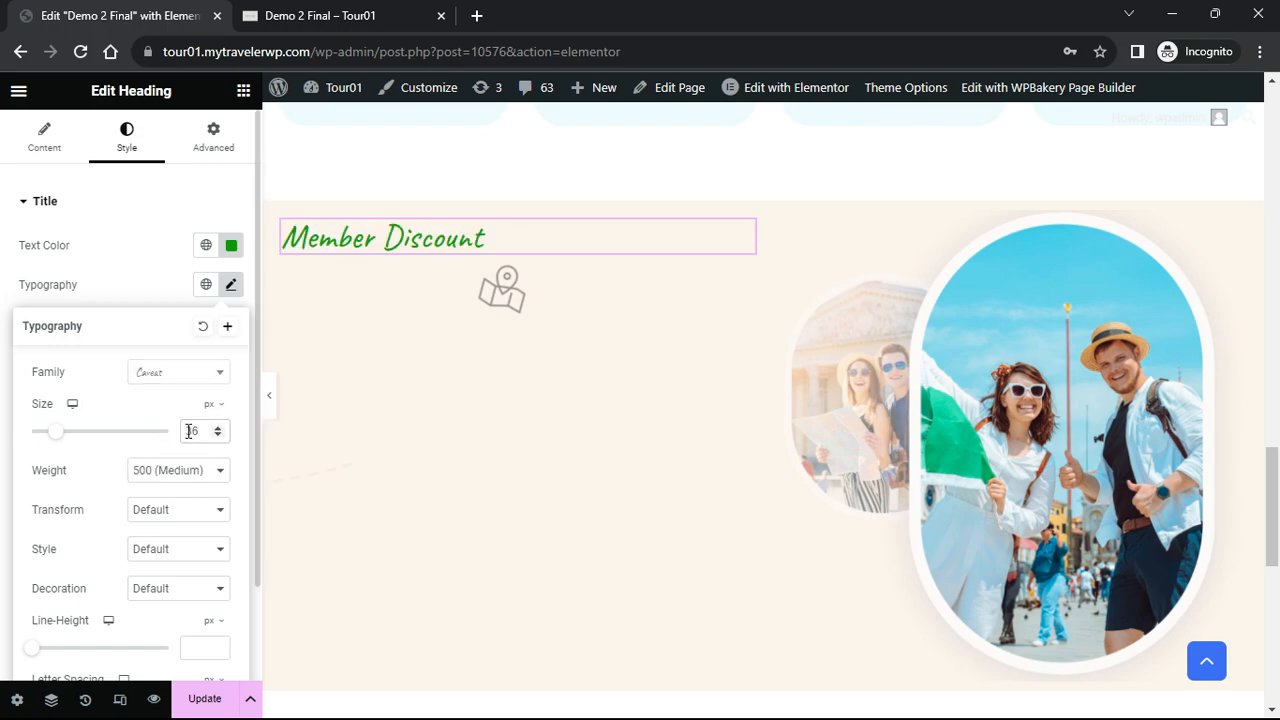
pyautogui.click(189, 470)
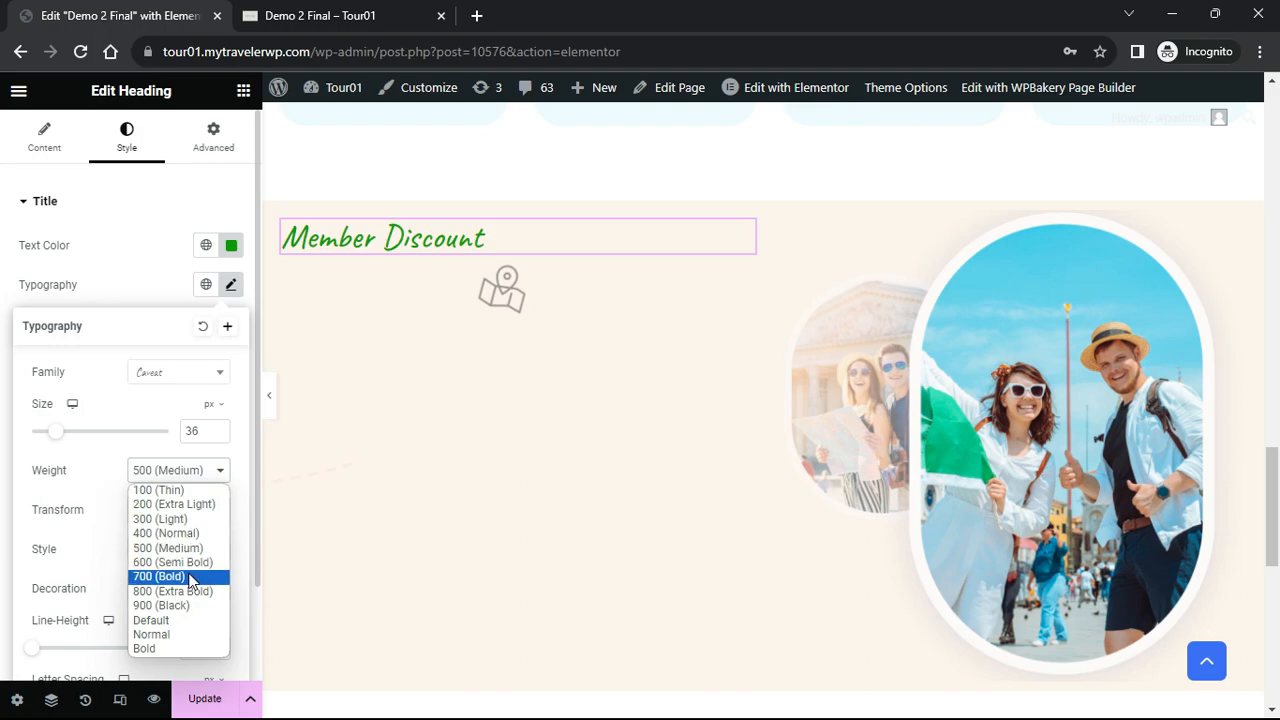
pyautogui.click(190, 574)
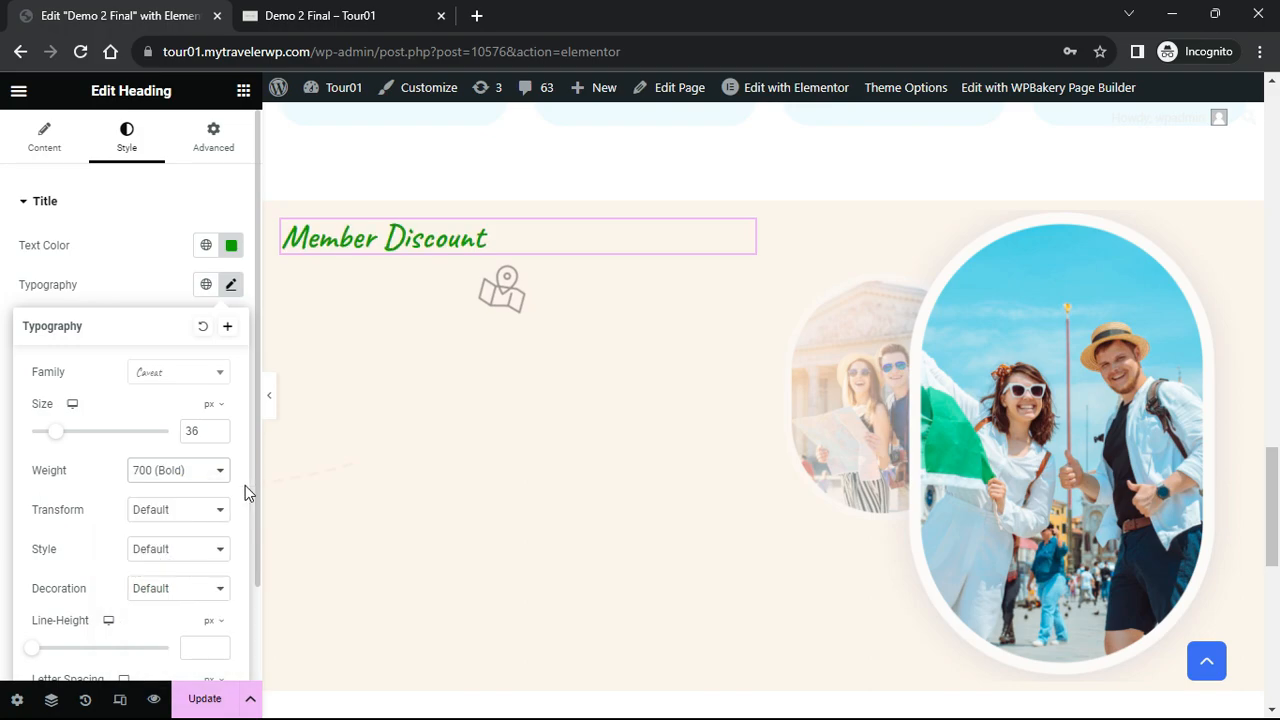
pyautogui.click(180, 227)
# Align the nested container holding the Member Discount heading to the vertical center using Align Self
pyautogui.click(243, 91)
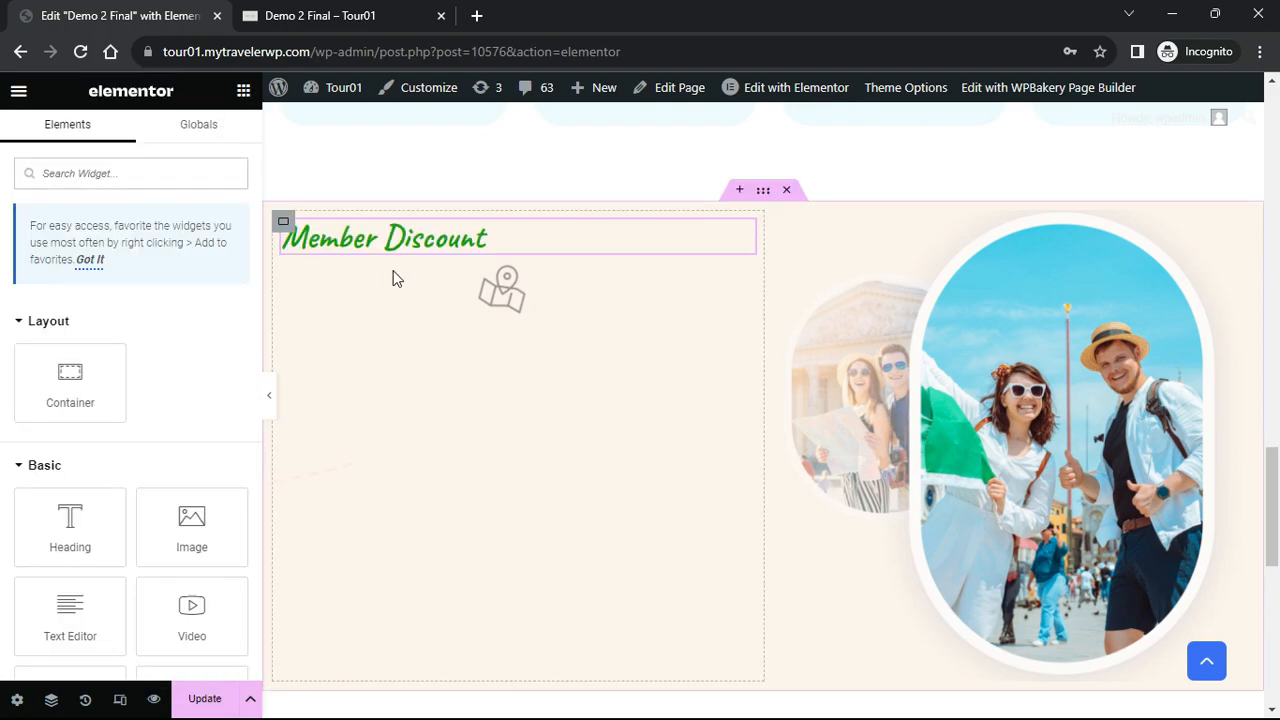
pyautogui.click(284, 223)
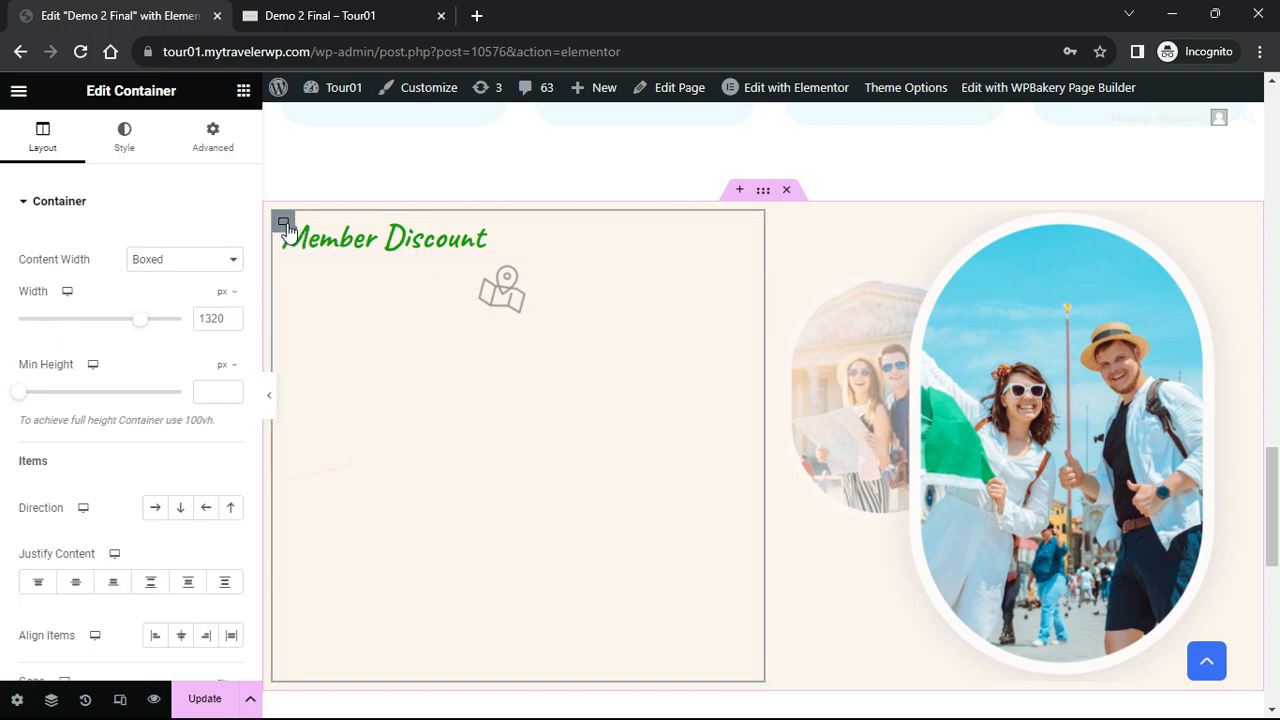
pyautogui.click(212, 137)
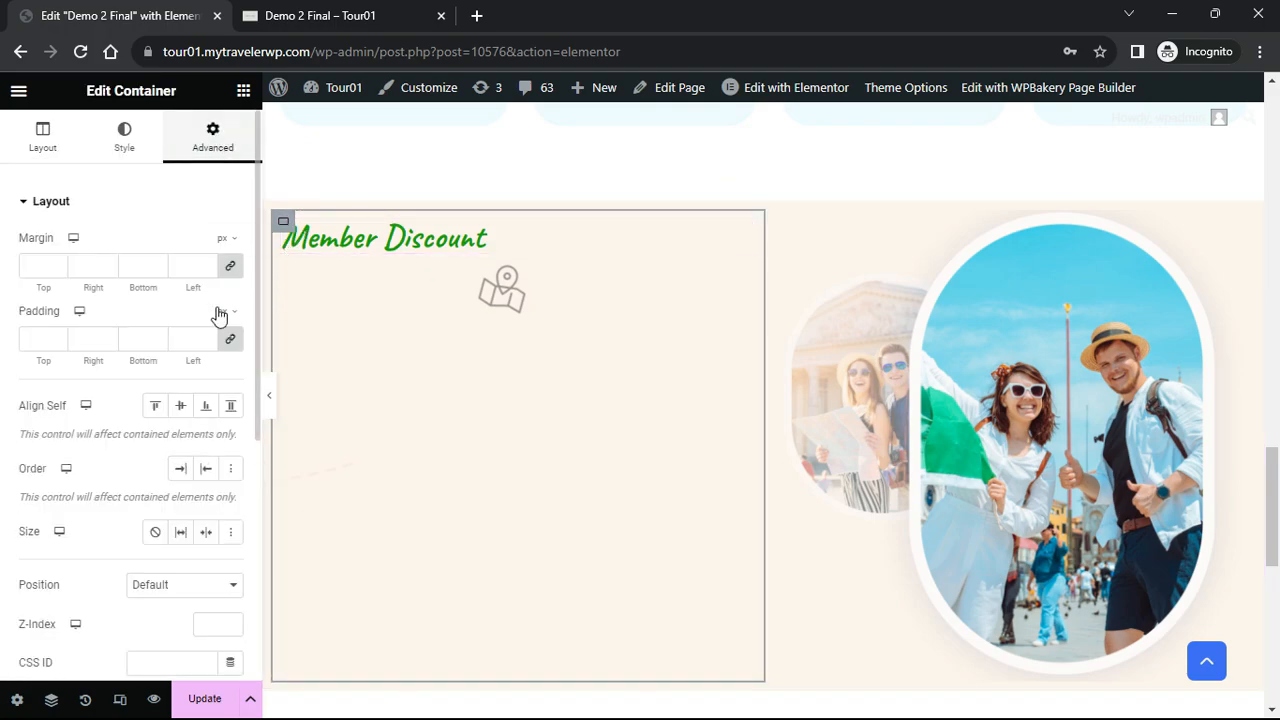
pyautogui.click(180, 405)
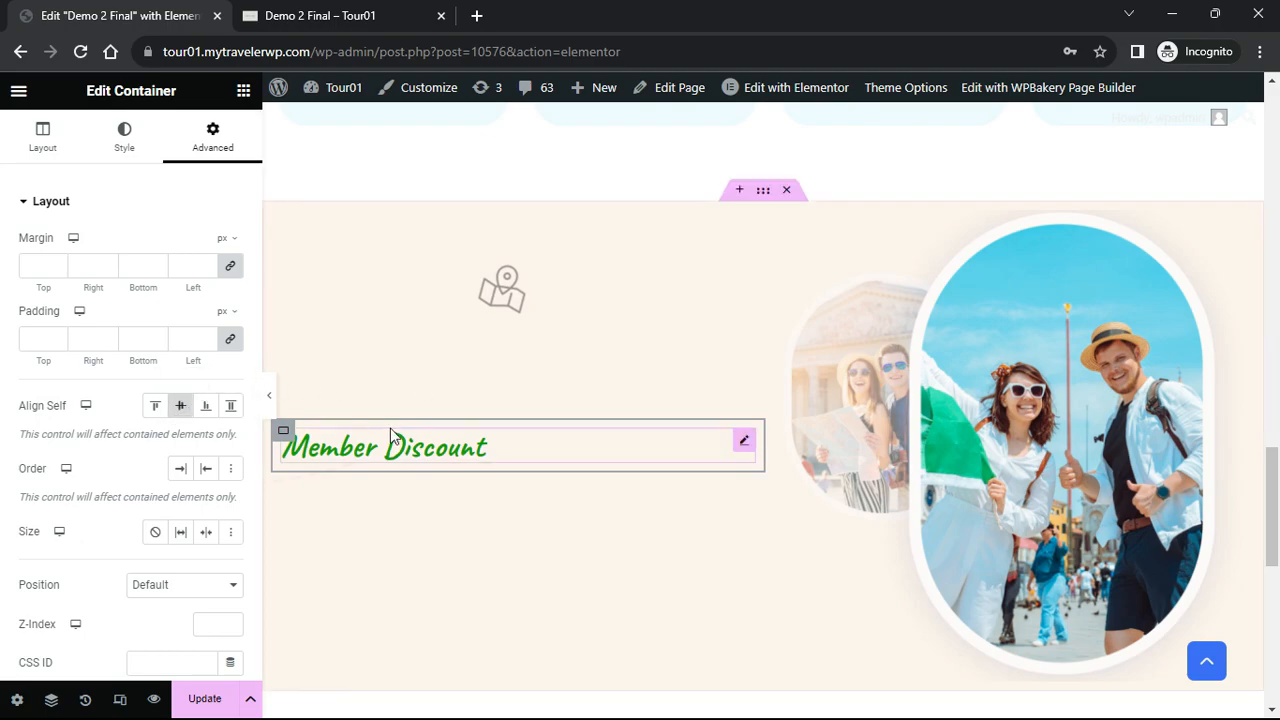
# Add a second heading below Member Discount with the title "Special Offer You Don't Want To Miss"
pyautogui.click(244, 91)
pyautogui.moveTo(70, 520); pyautogui.dragTo(331, 447)
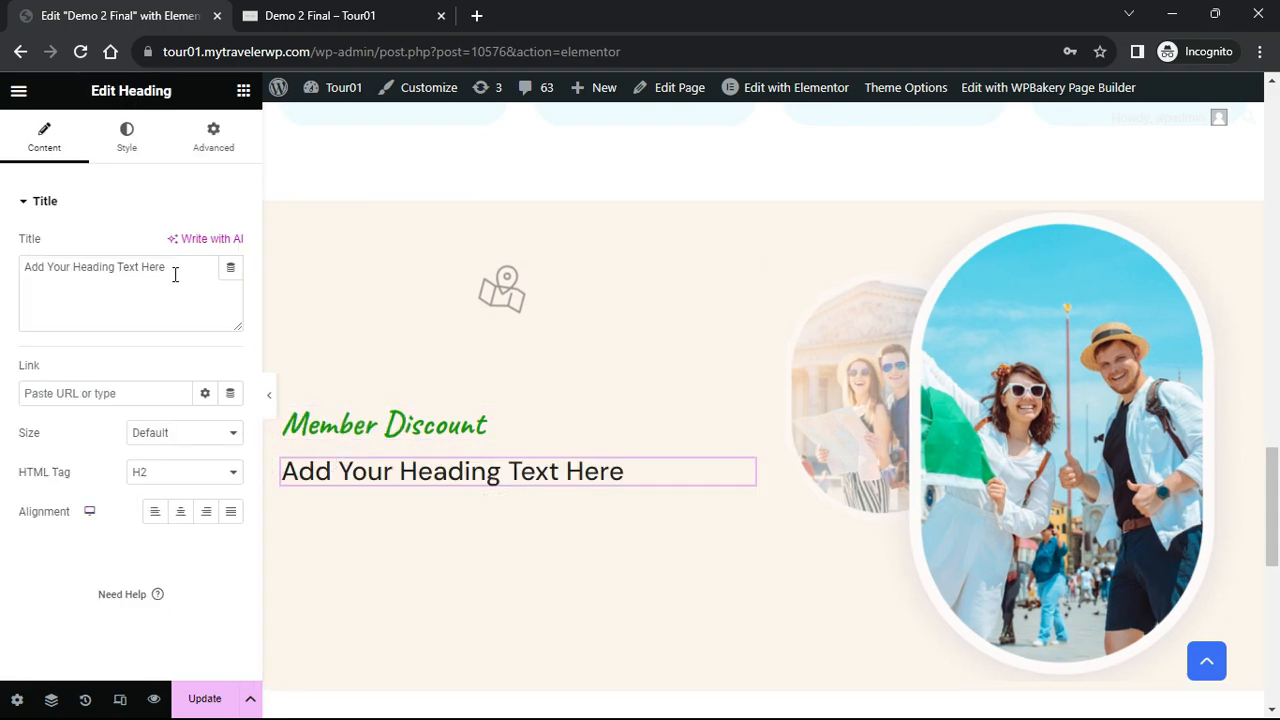
pyautogui.moveTo(172, 270); pyautogui.dragTo(3, 272)
pyautogui.write("Special Offer You Don't Want To Miss")
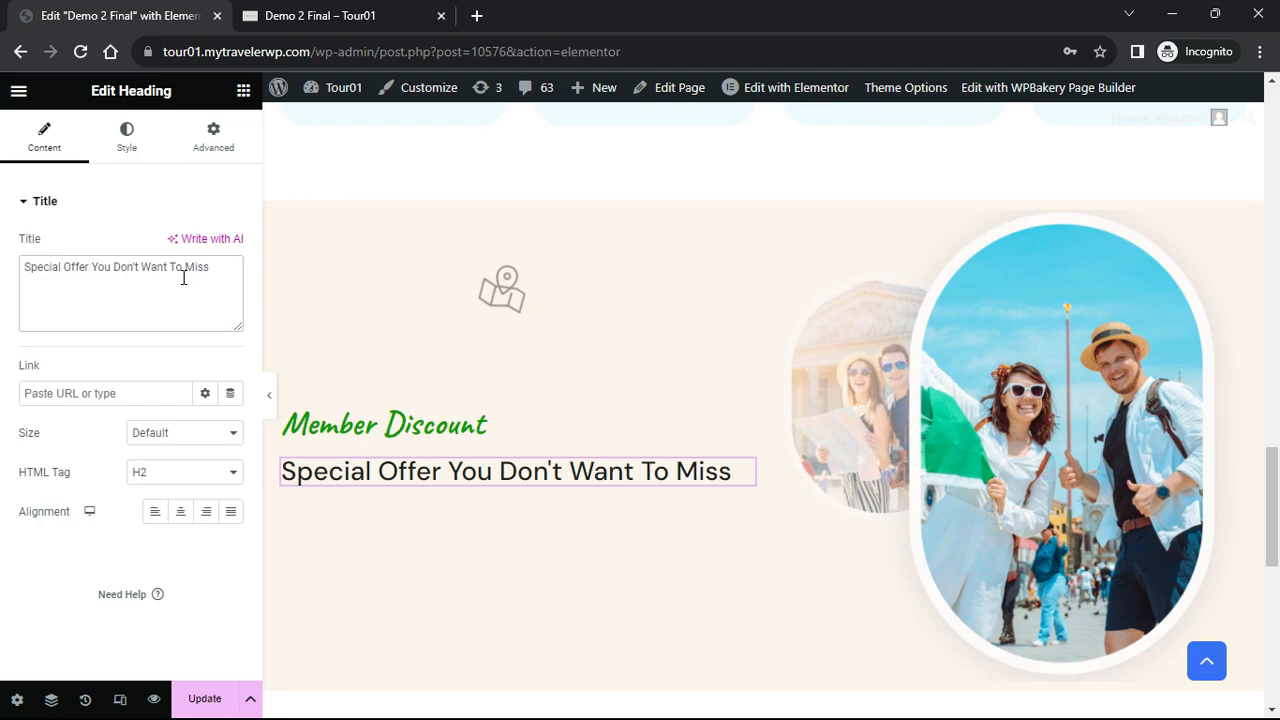
# Set the text color of the Special Offer heading to dark blue #000F79
pyautogui.click(121, 150)
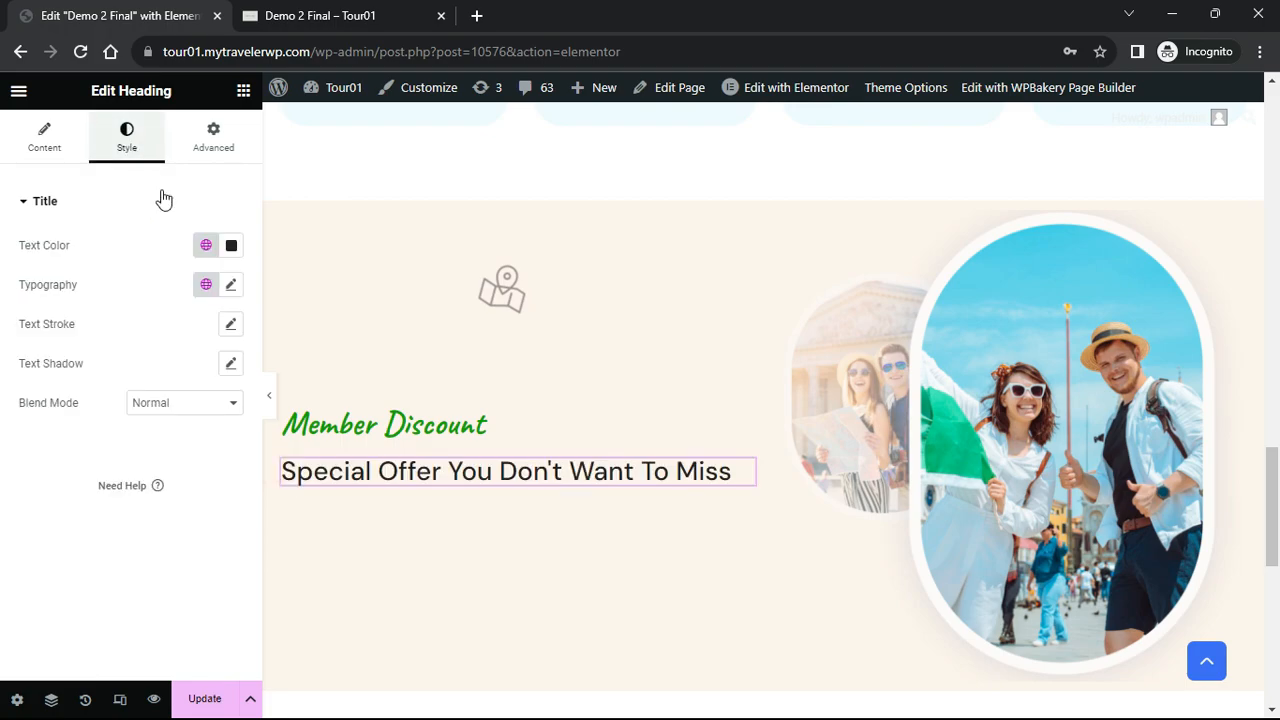
pyautogui.click(231, 247)
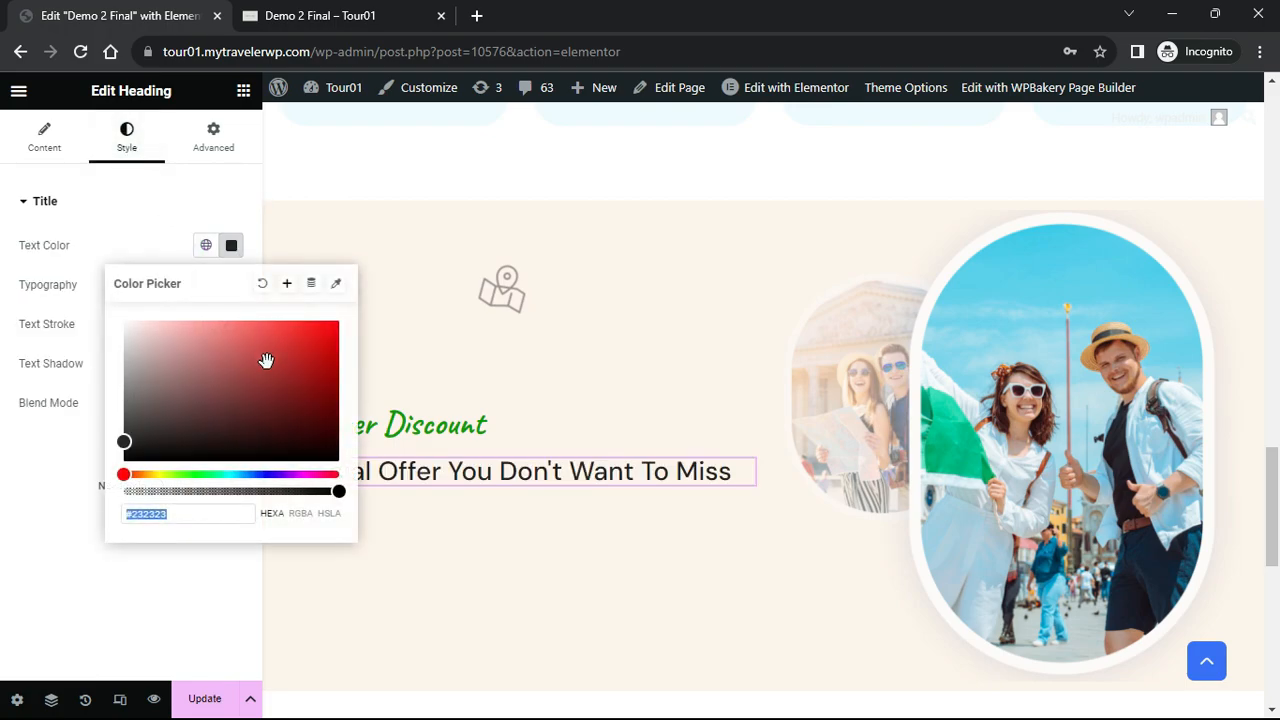
pyautogui.moveTo(267, 362); pyautogui.dragTo(337, 388)
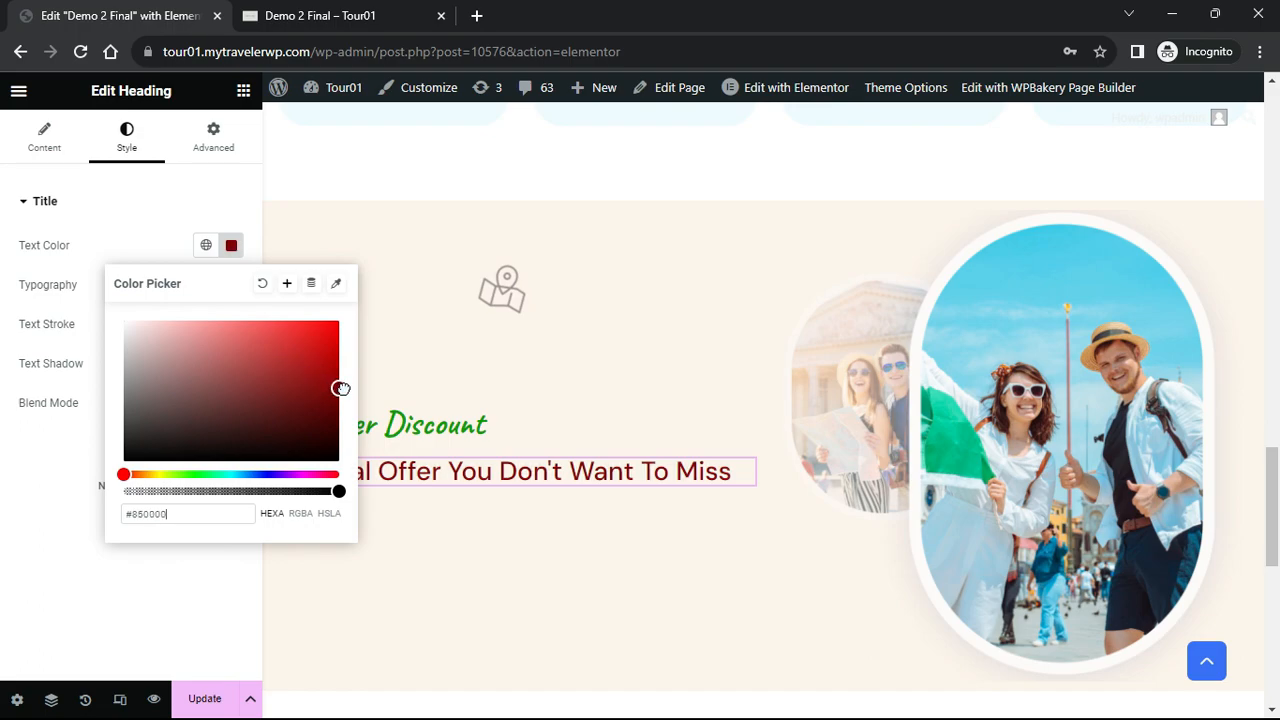
pyautogui.moveTo(125, 477); pyautogui.dragTo(262, 477)
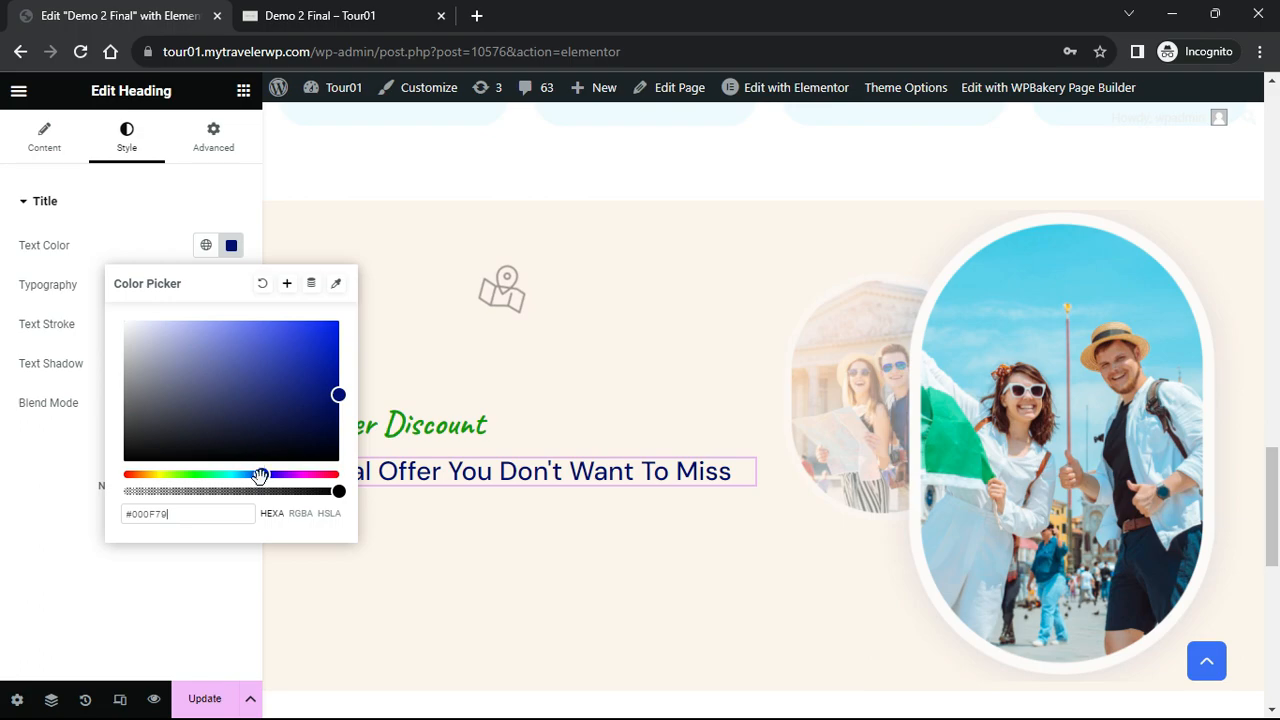
pyautogui.click(60, 297)
# Set the Special Offer heading's typography to the Nunito font, size 60 px and weight 900 (Black)
pyautogui.click(231, 287)
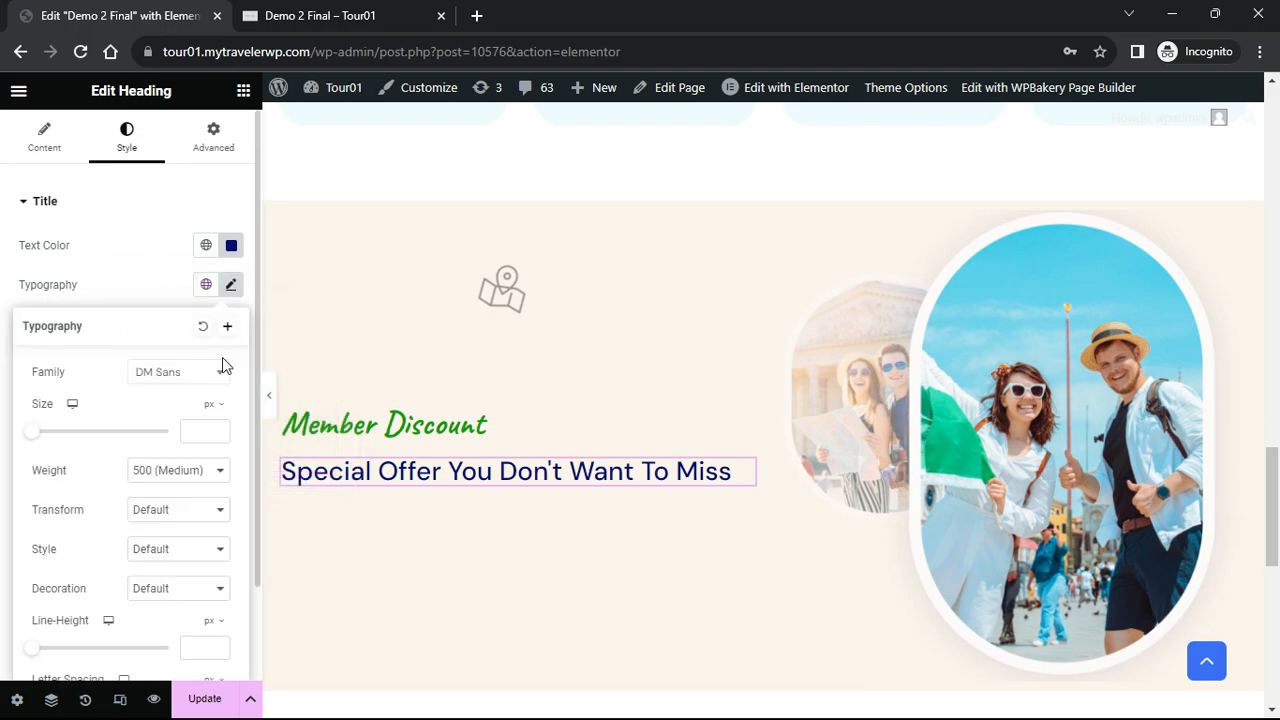
pyautogui.click(187, 373)
pyautogui.write('Nun')
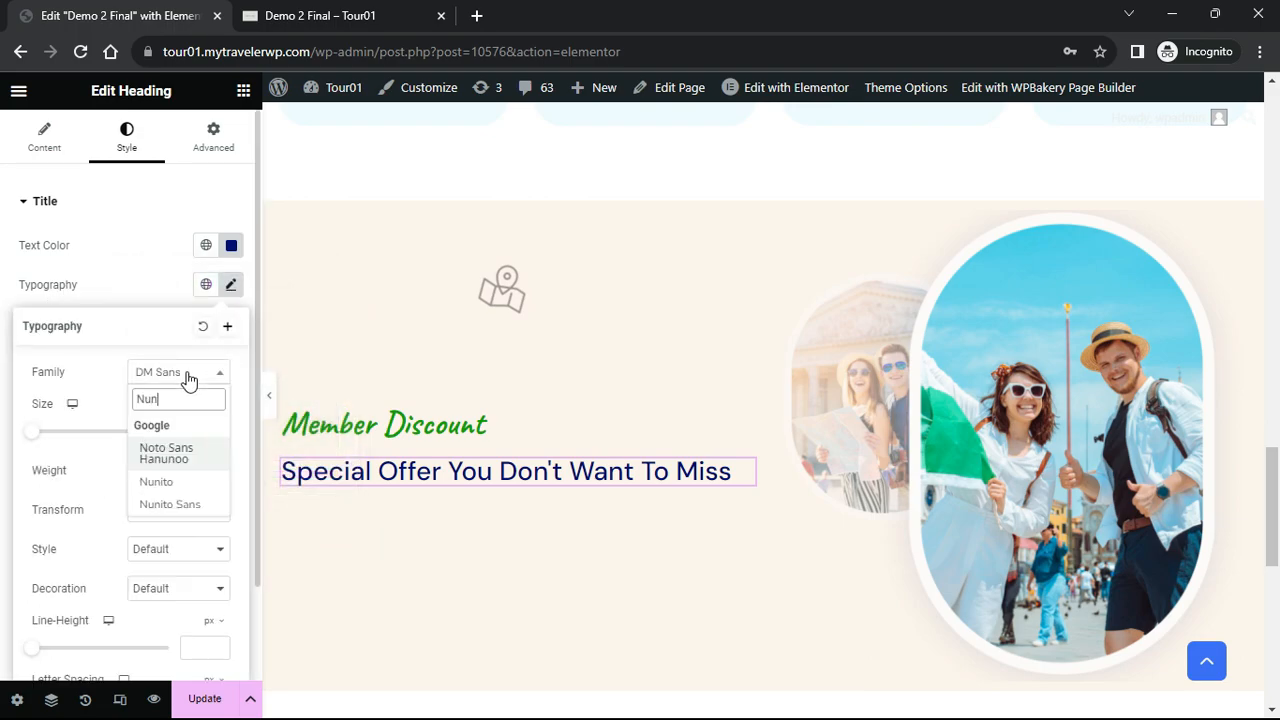
pyautogui.write('ito')
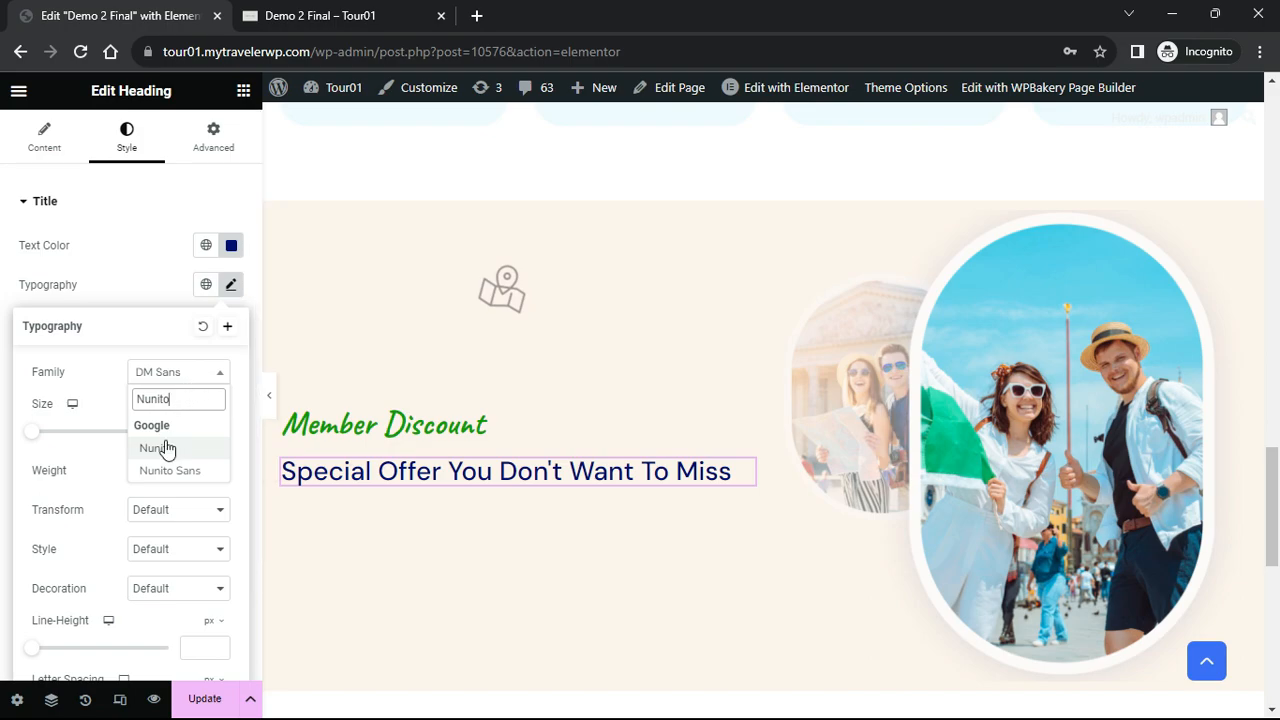
pyautogui.click(163, 448)
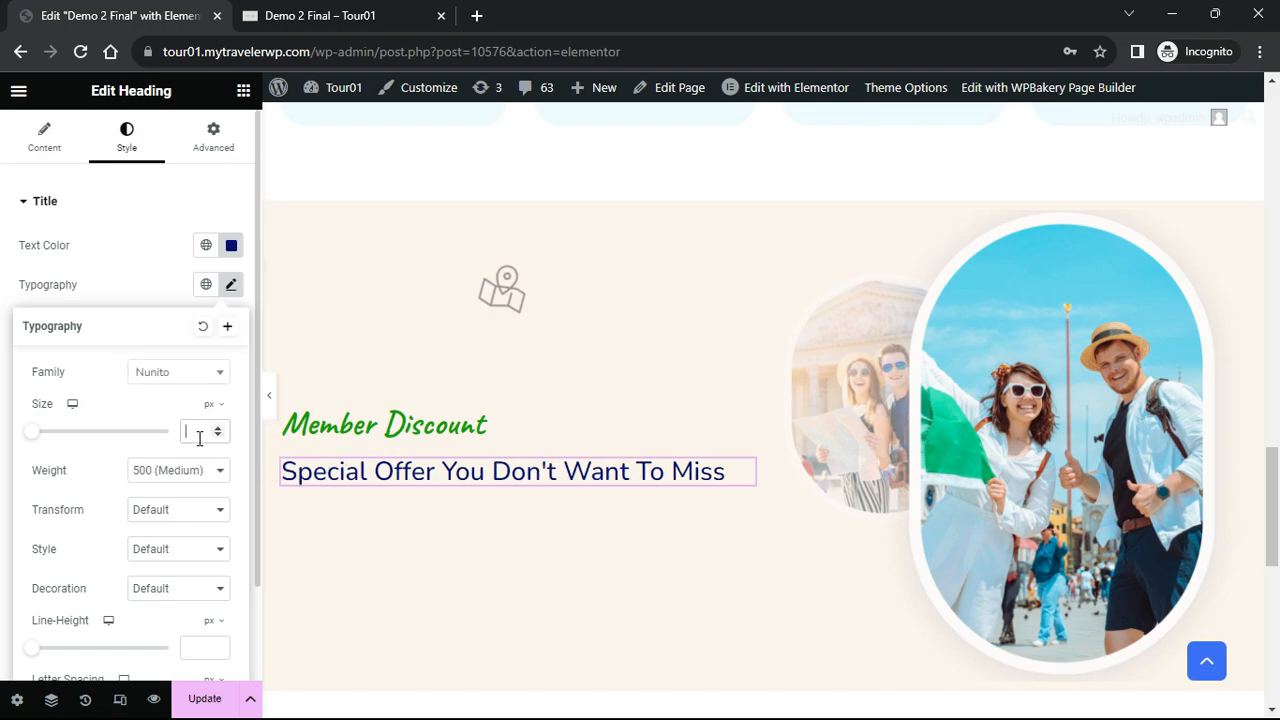
pyautogui.write('60')
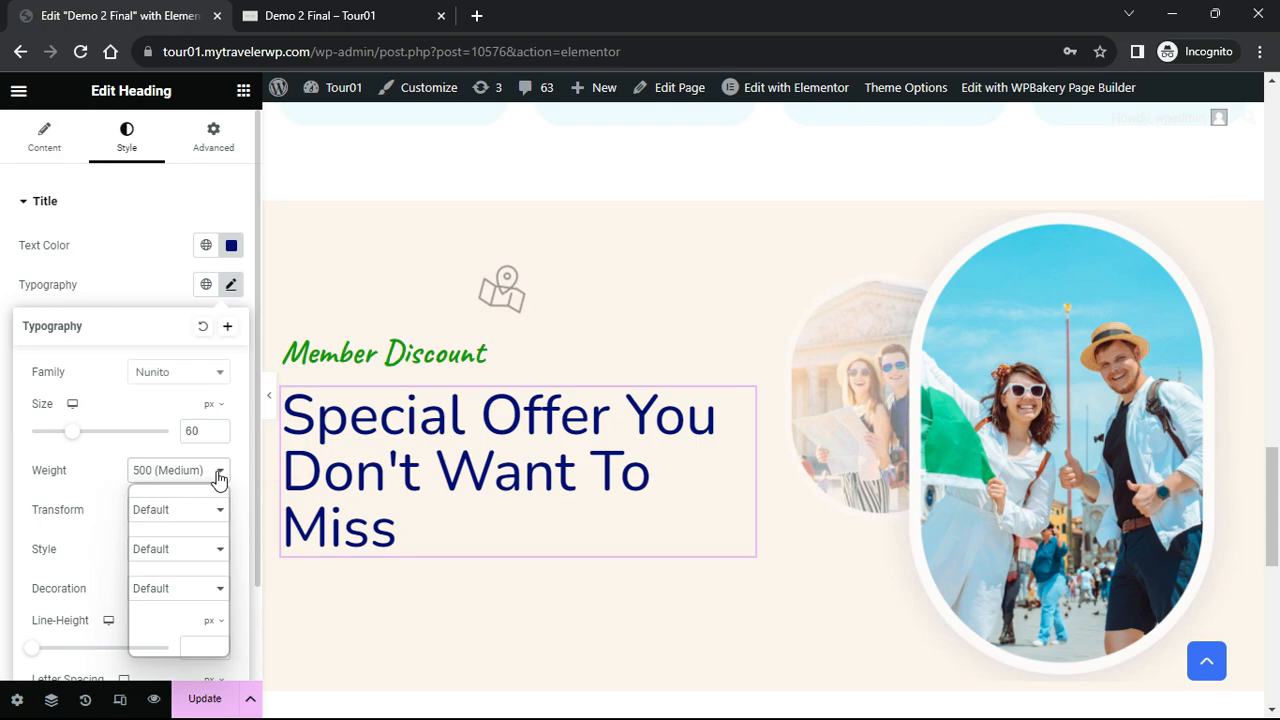
pyautogui.click(217, 472)
pyautogui.click(205, 606)
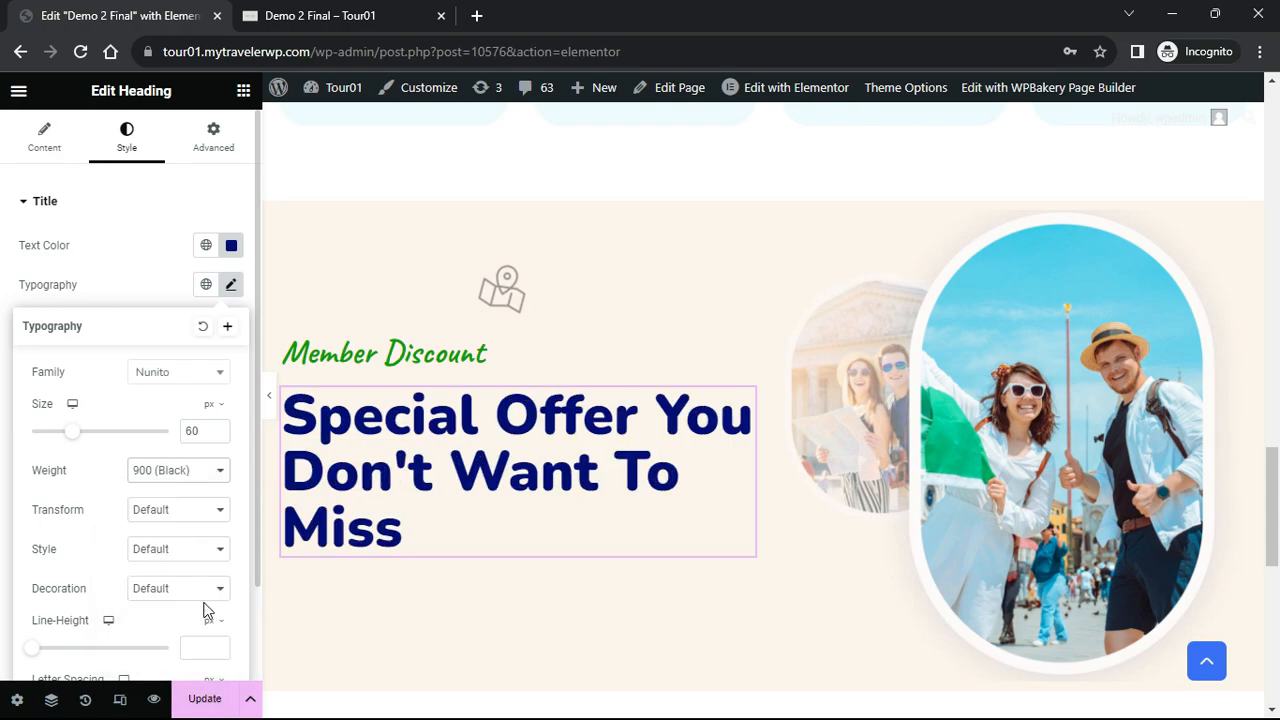
pyautogui.click(269, 395)
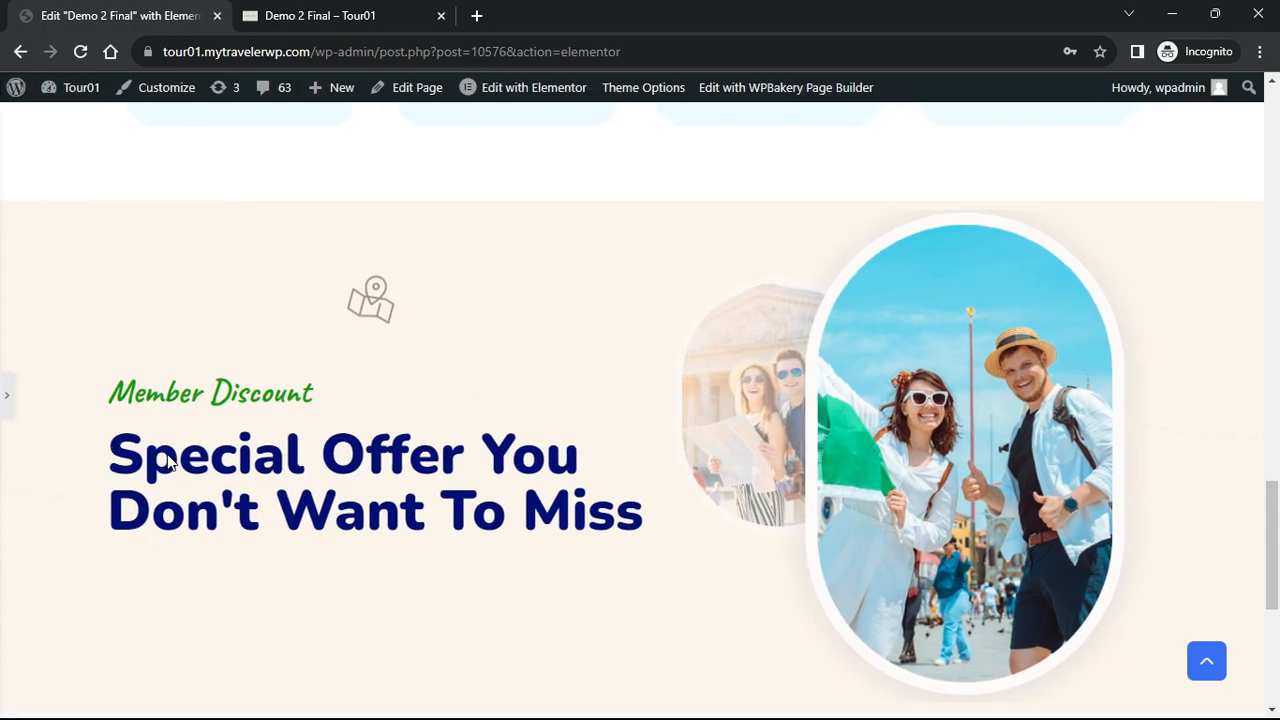
pyautogui.scroll(-1, 332, 482)
pyautogui.click(6, 395)
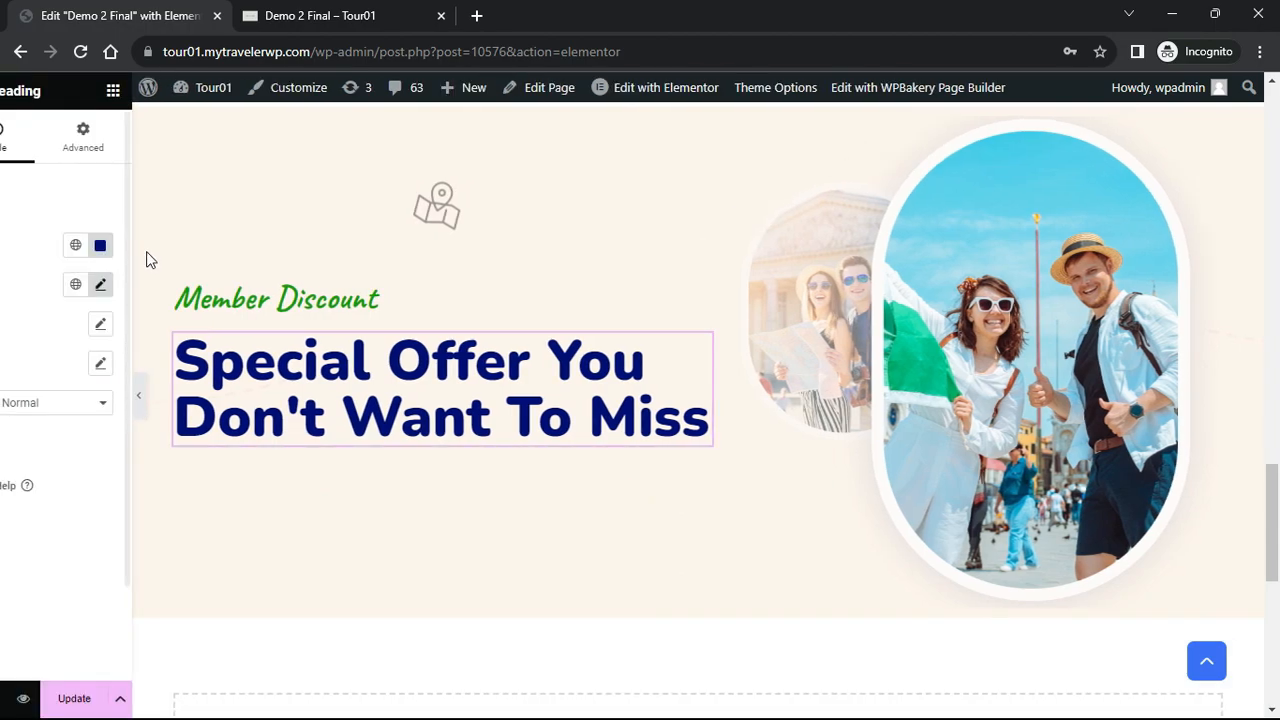
# Add a heading below Special Offer reading "Traveler members get 25% off our best rate! Must show valid card on check-in. Cannot be combined with other offers."
pyautogui.click(242, 91)
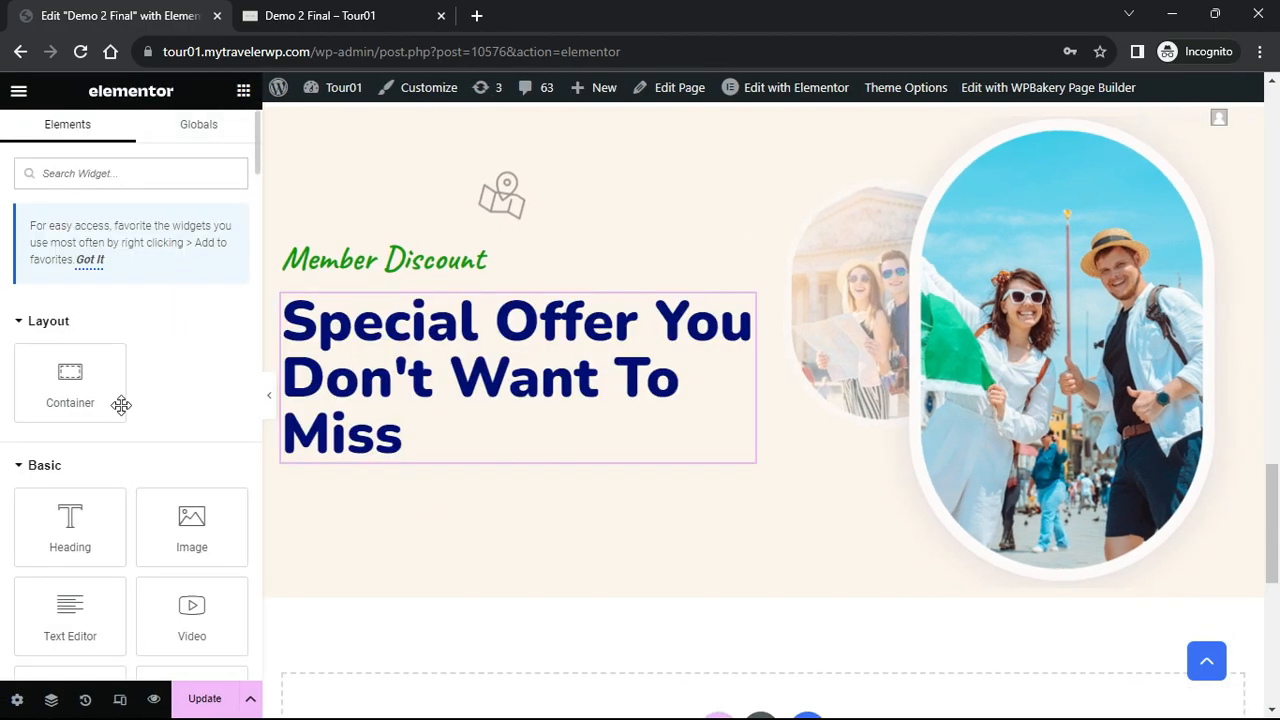
pyautogui.moveTo(70, 525); pyautogui.dragTo(400, 449)
pyautogui.moveTo(220, 289); pyautogui.dragTo(3, 278)
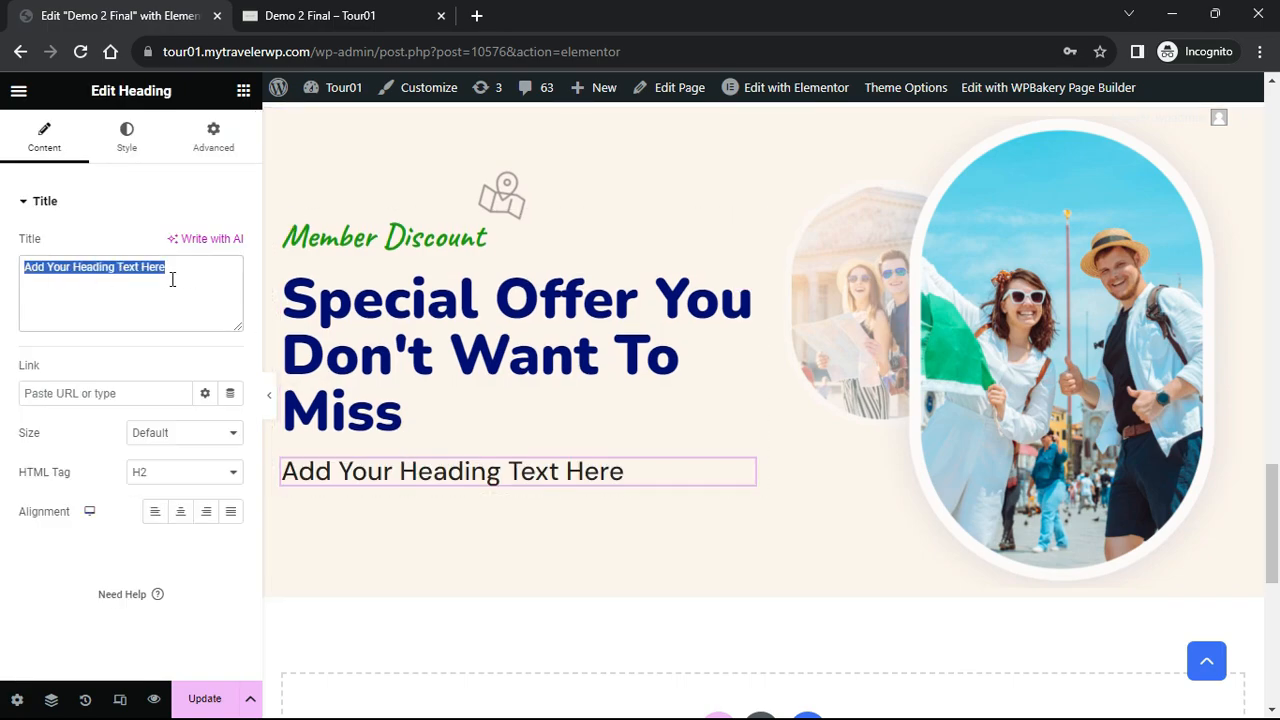
pyautogui.write('Traveler members get 25% off our best rate! Must show valid card on check-in. Cannot be combined with other offers.')
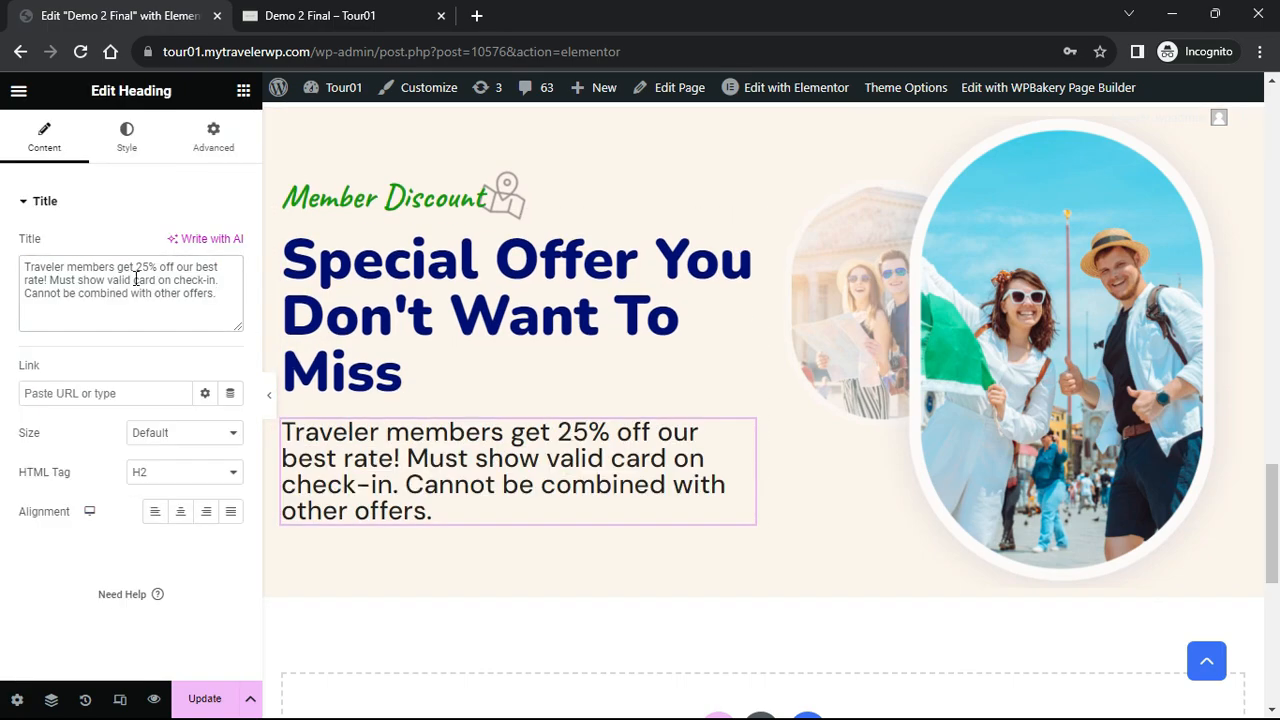
# Set the Traveler members text's typography to Inter, size 16 px, weight 400 (Normal) and line height 32 px
pyautogui.click(127, 137)
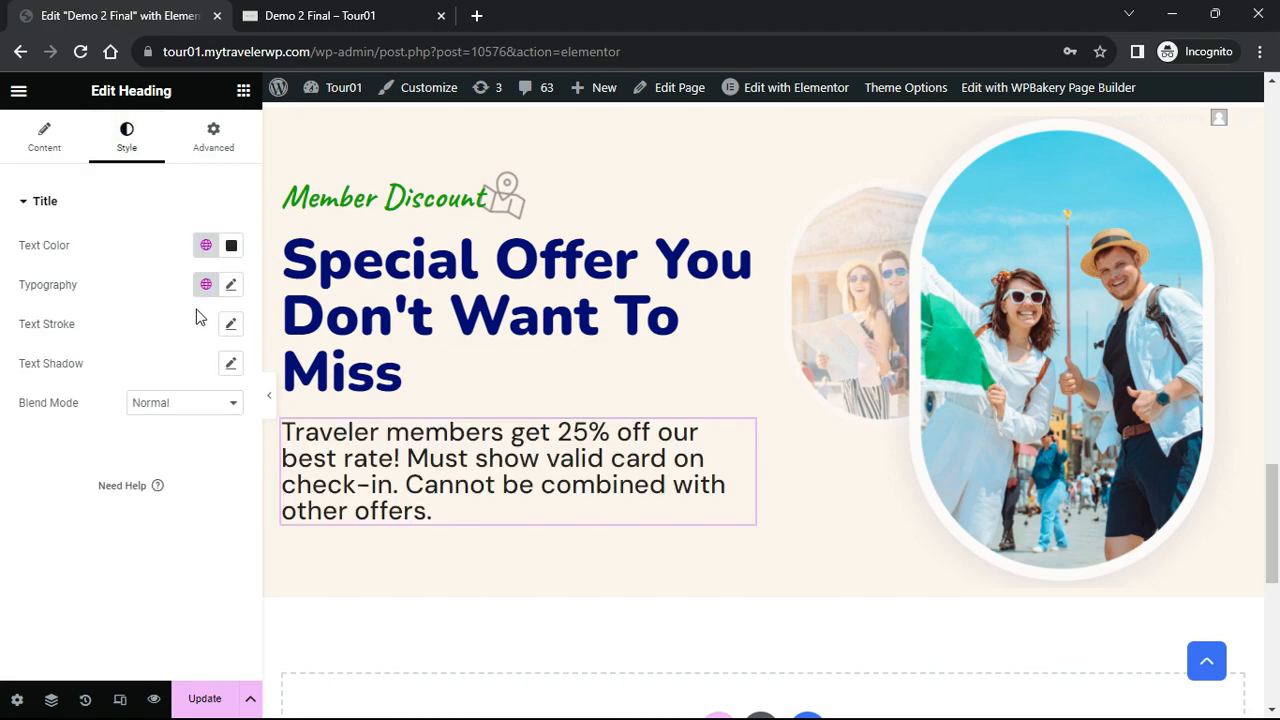
pyautogui.click(231, 285)
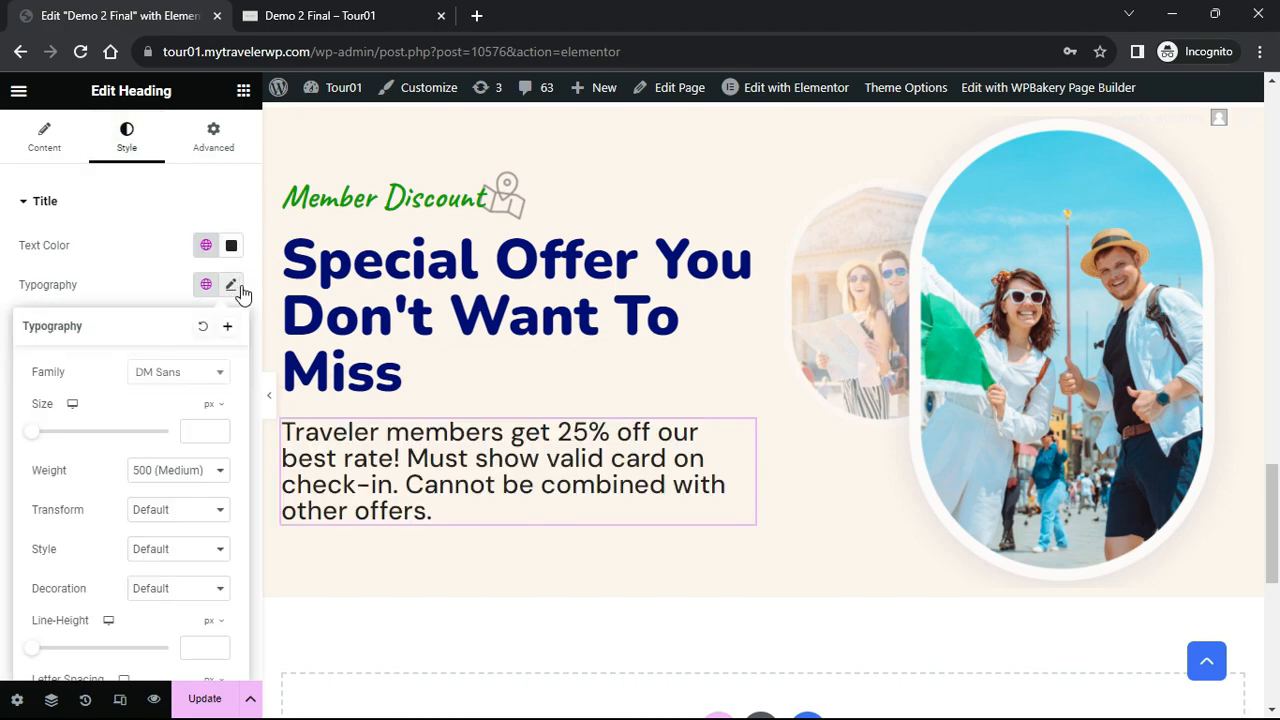
pyautogui.click(189, 374)
pyautogui.write('inter')
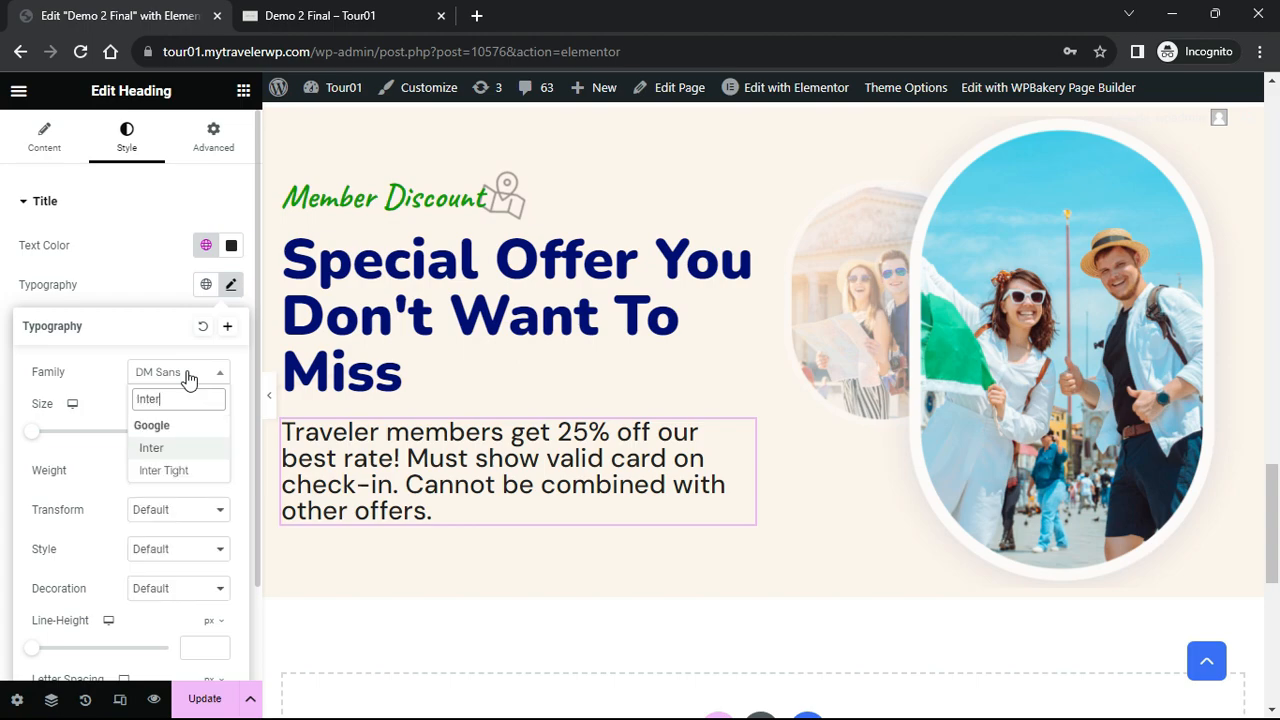
pyautogui.click(164, 442)
pyautogui.click(191, 432)
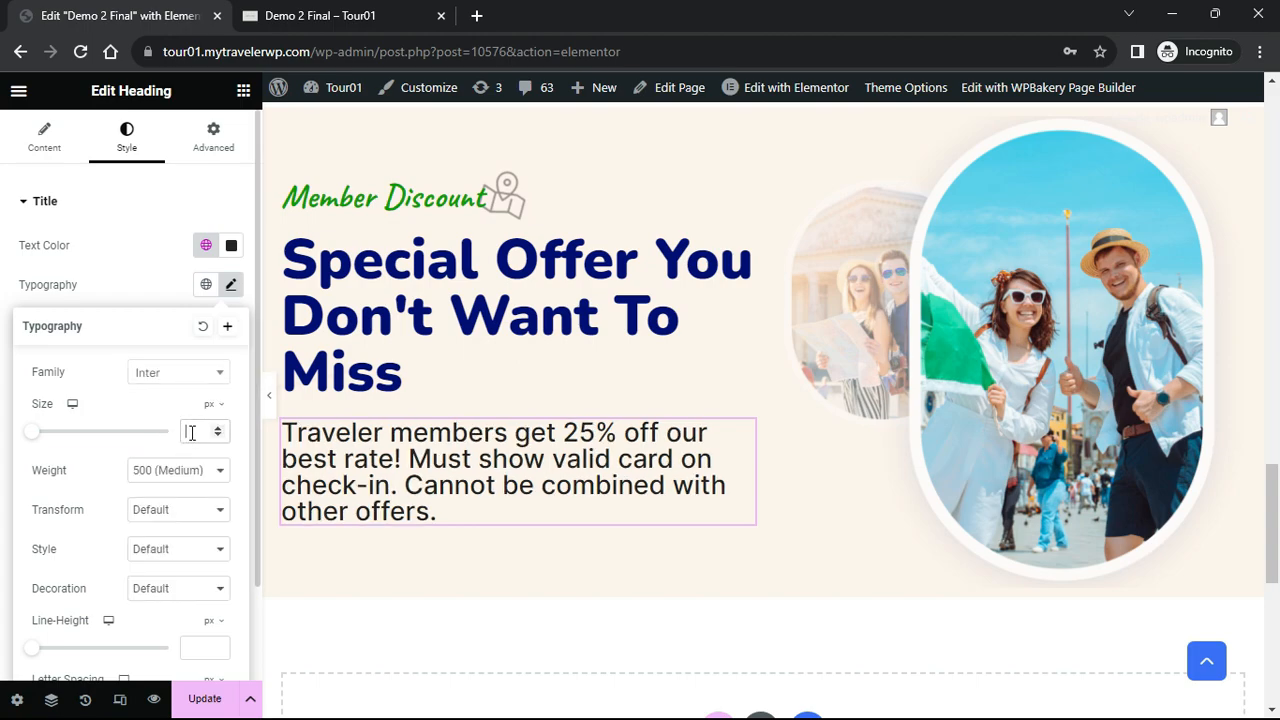
pyautogui.write('14')
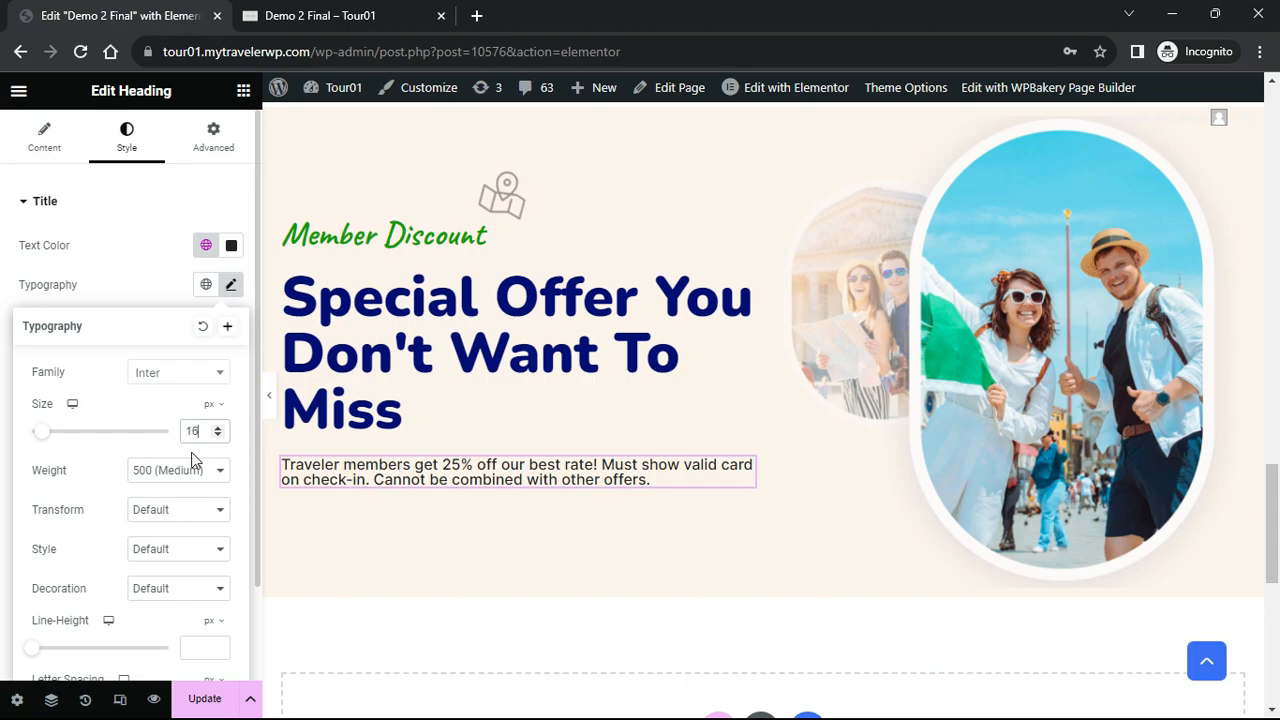
pyautogui.click(193, 471)
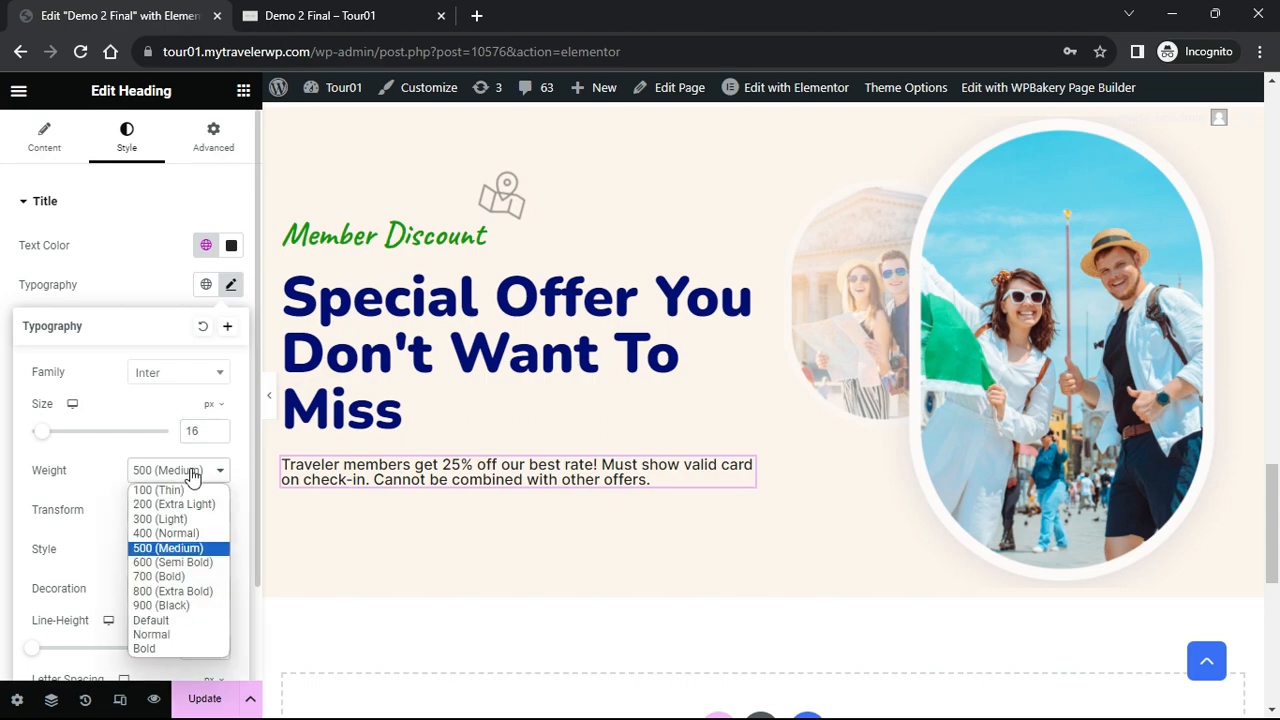
pyautogui.click(166, 533)
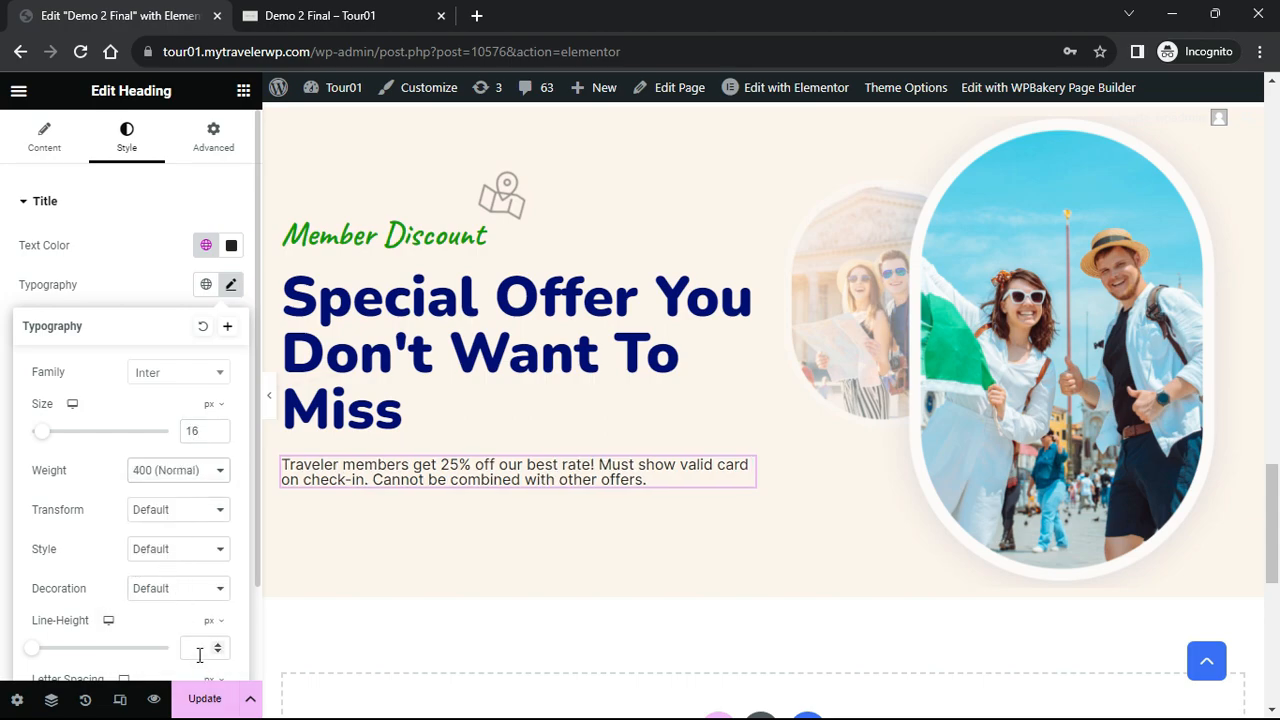
pyautogui.write('32')
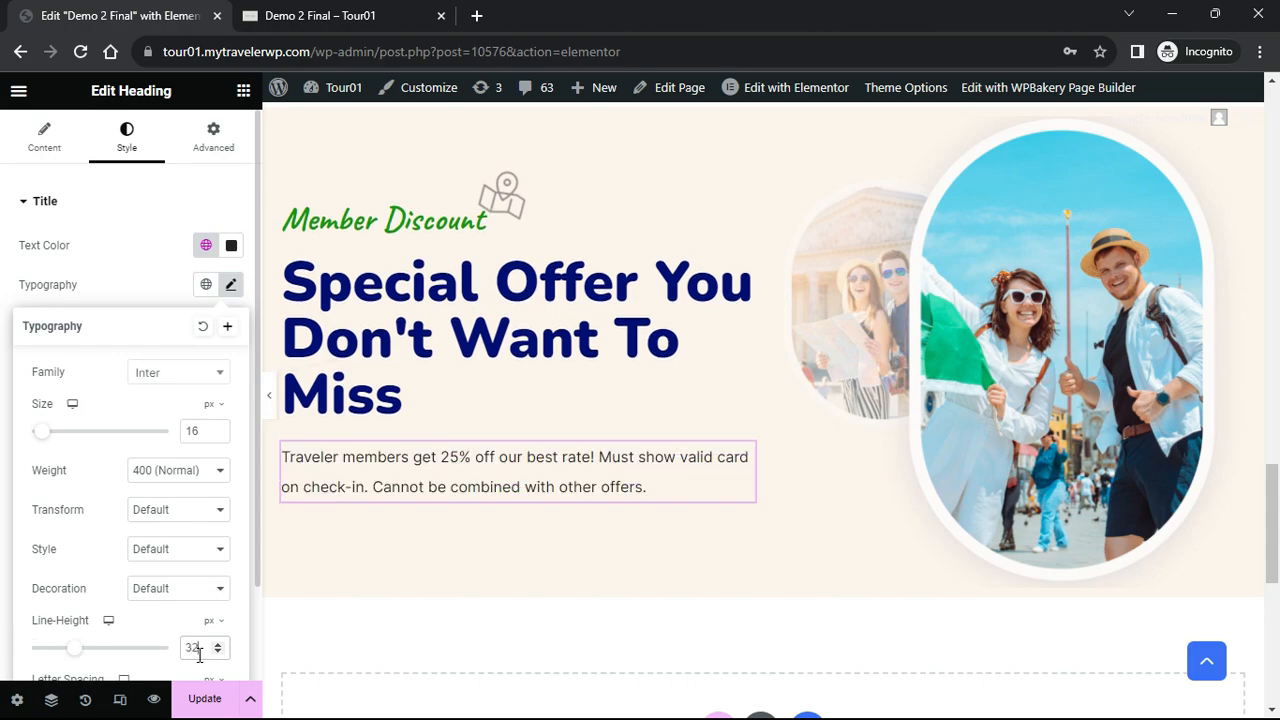
pyautogui.click(268, 397)
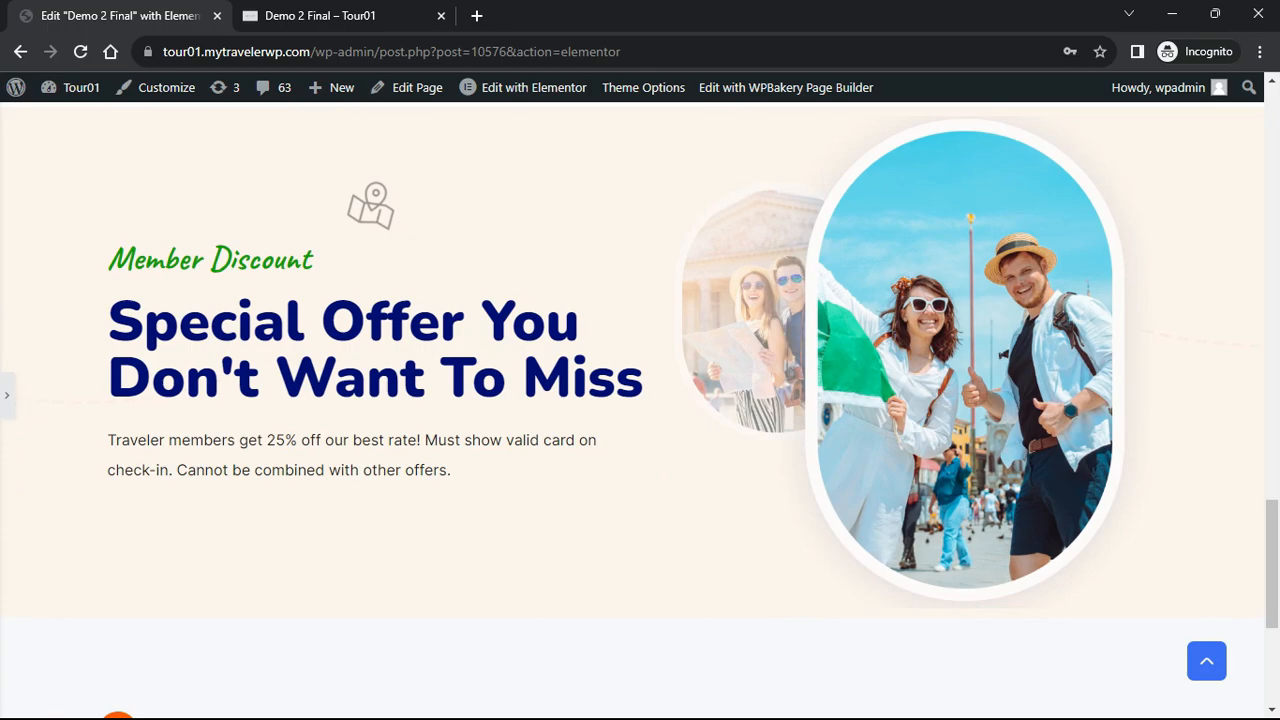
pyautogui.click(11, 400)
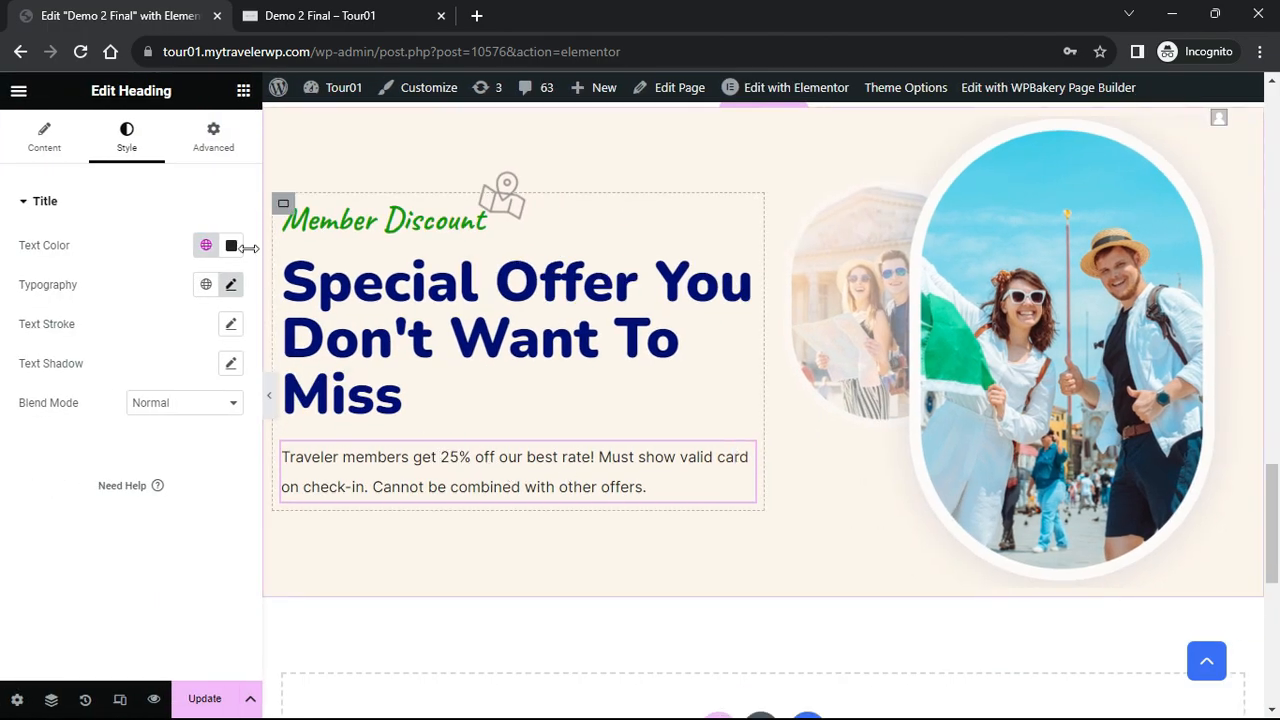
# Give the Traveler members text a custom width of 80% and check the section at full page width
pyautogui.click(213, 140)
pyautogui.click(228, 391)
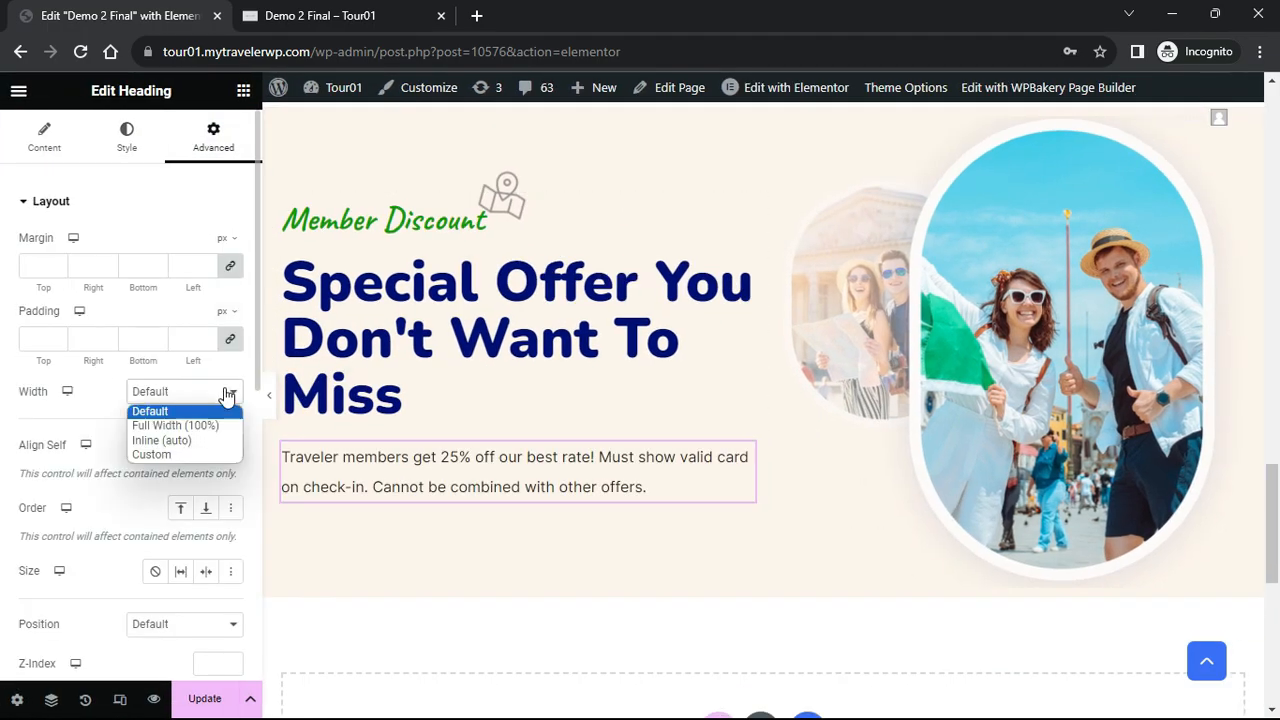
pyautogui.click(189, 455)
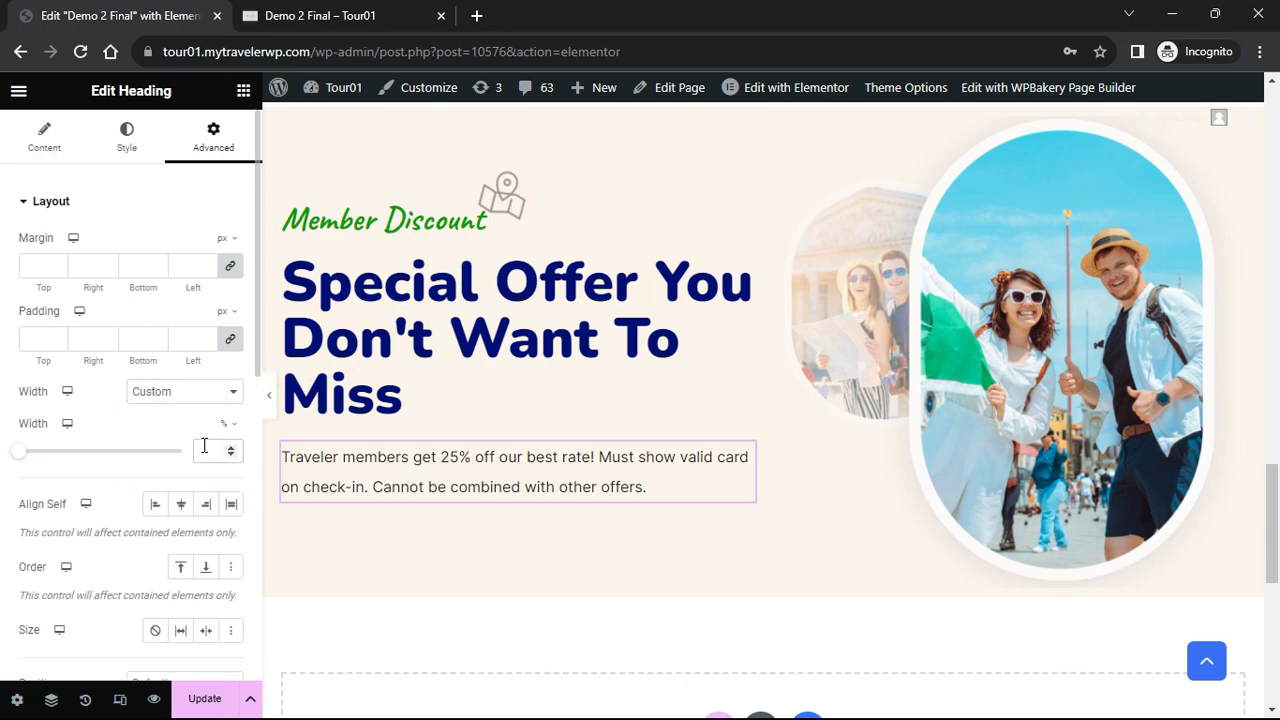
pyautogui.click(204, 449)
pyautogui.write('80')
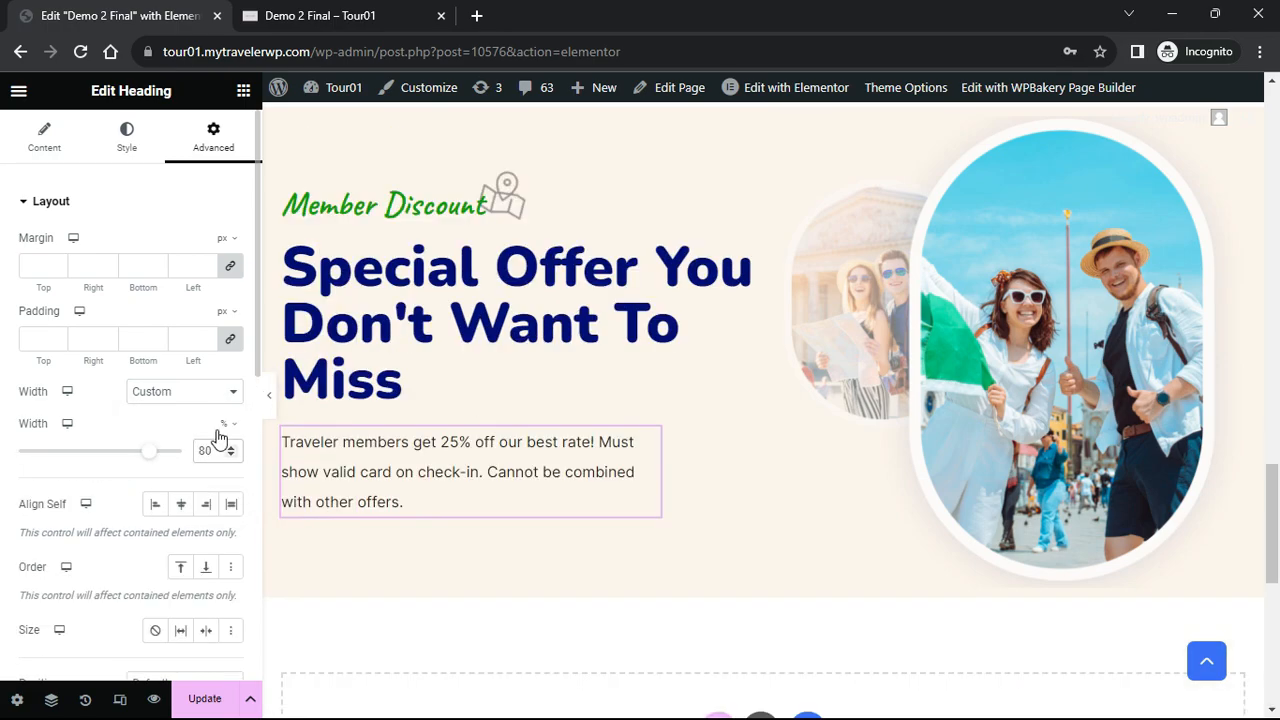
pyautogui.click(268, 396)
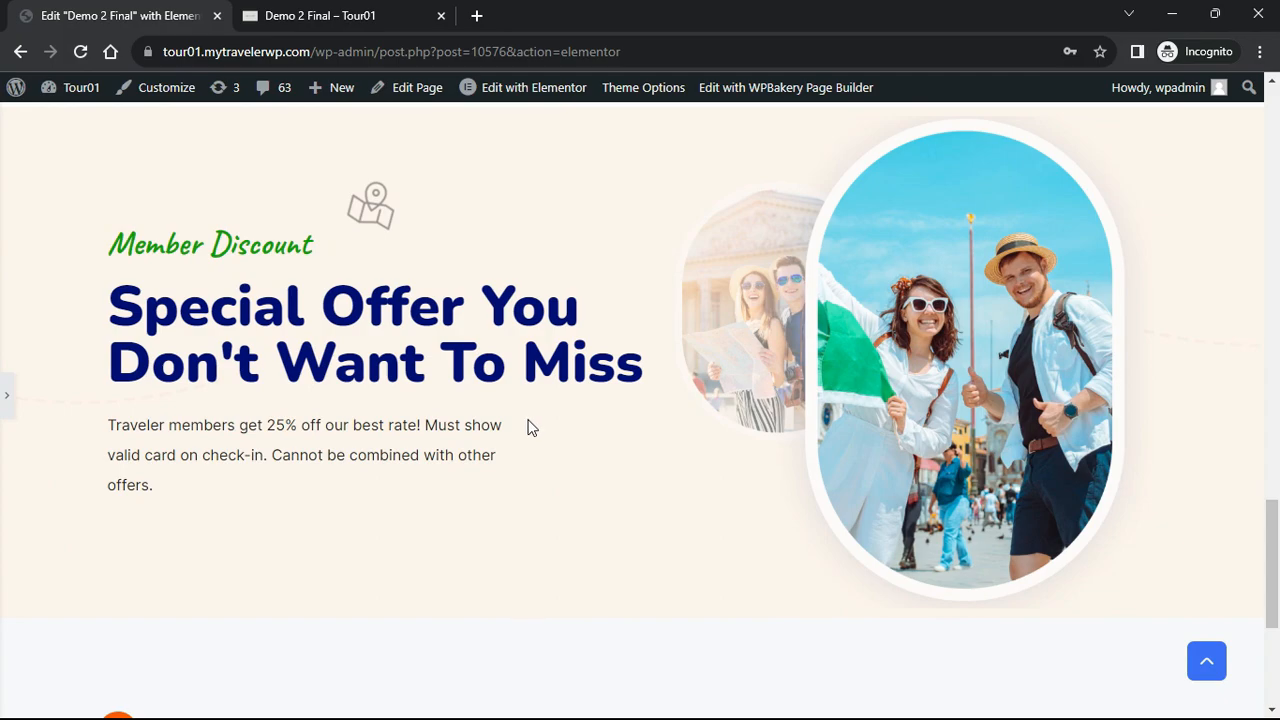
pyautogui.scroll(1, 82, 395)
pyautogui.scroll(-1, 77, 469)
pyautogui.click(7, 395)
# Add a Button widget below the Traveler members text and label it "GET 25% OFF NOW"
pyautogui.click(243, 90)
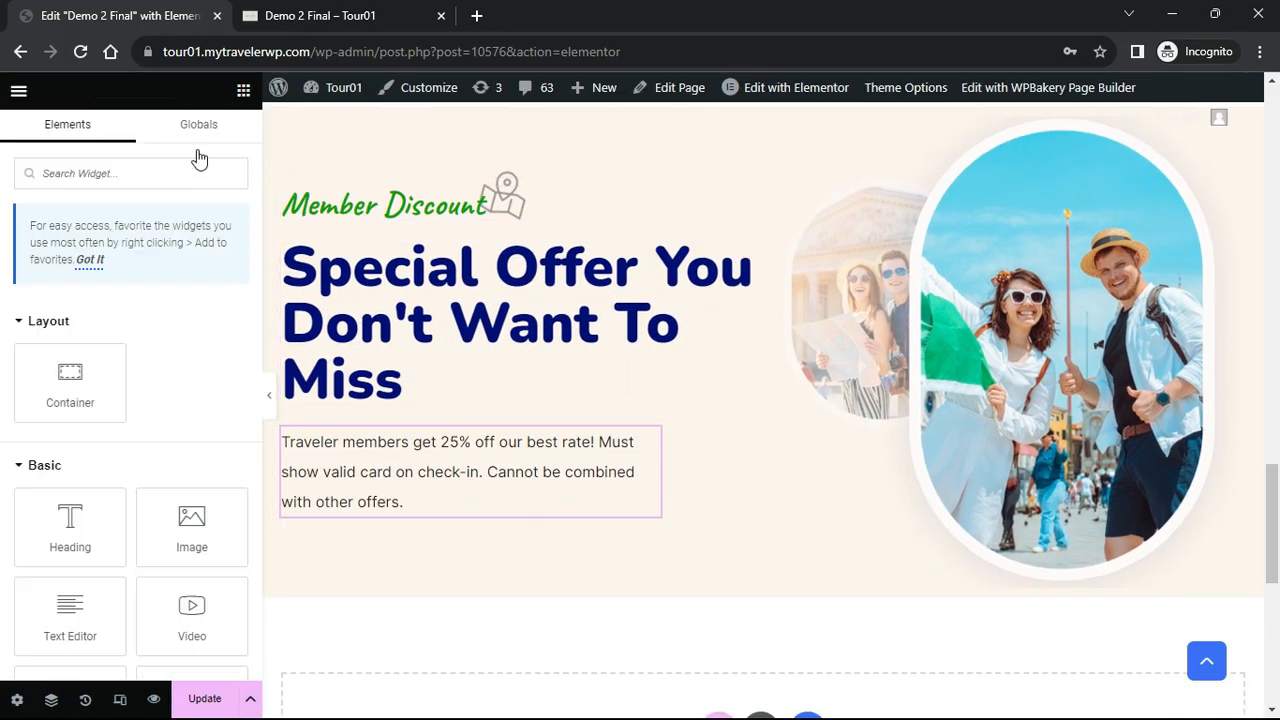
pyautogui.click(82, 177)
pyautogui.write('Butto')
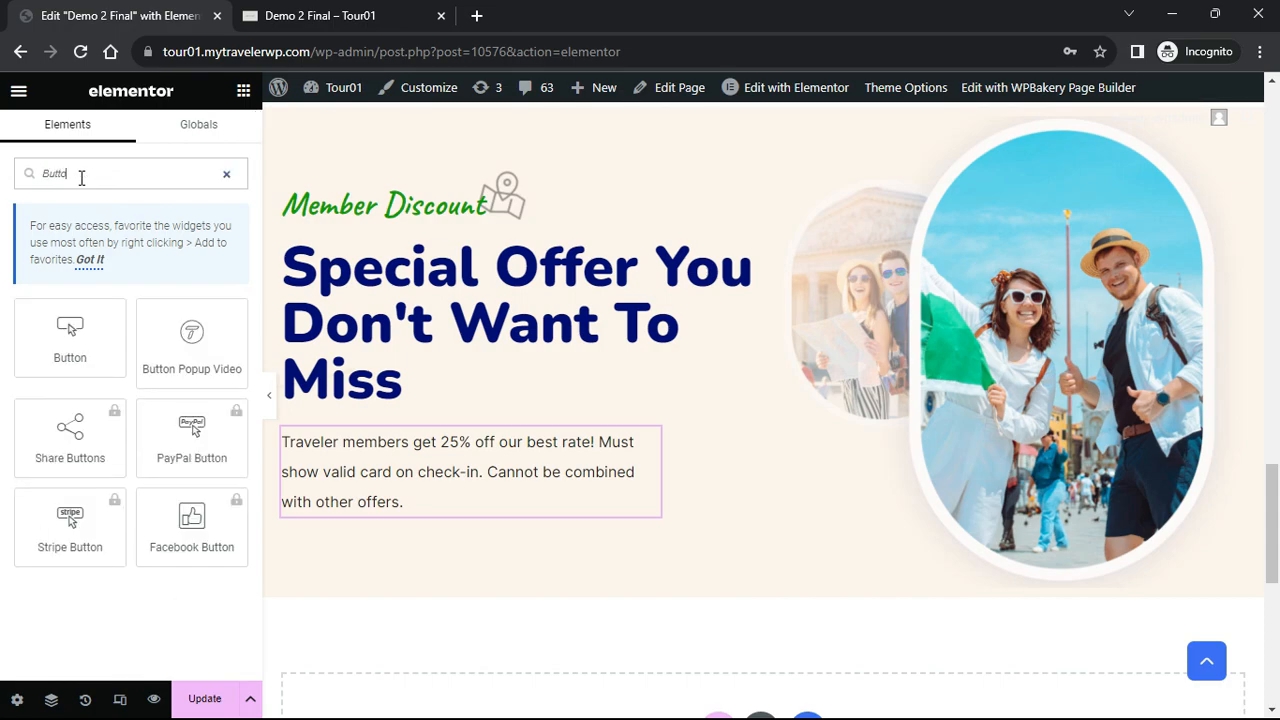
pyautogui.moveTo(71, 337); pyautogui.dragTo(390, 505)
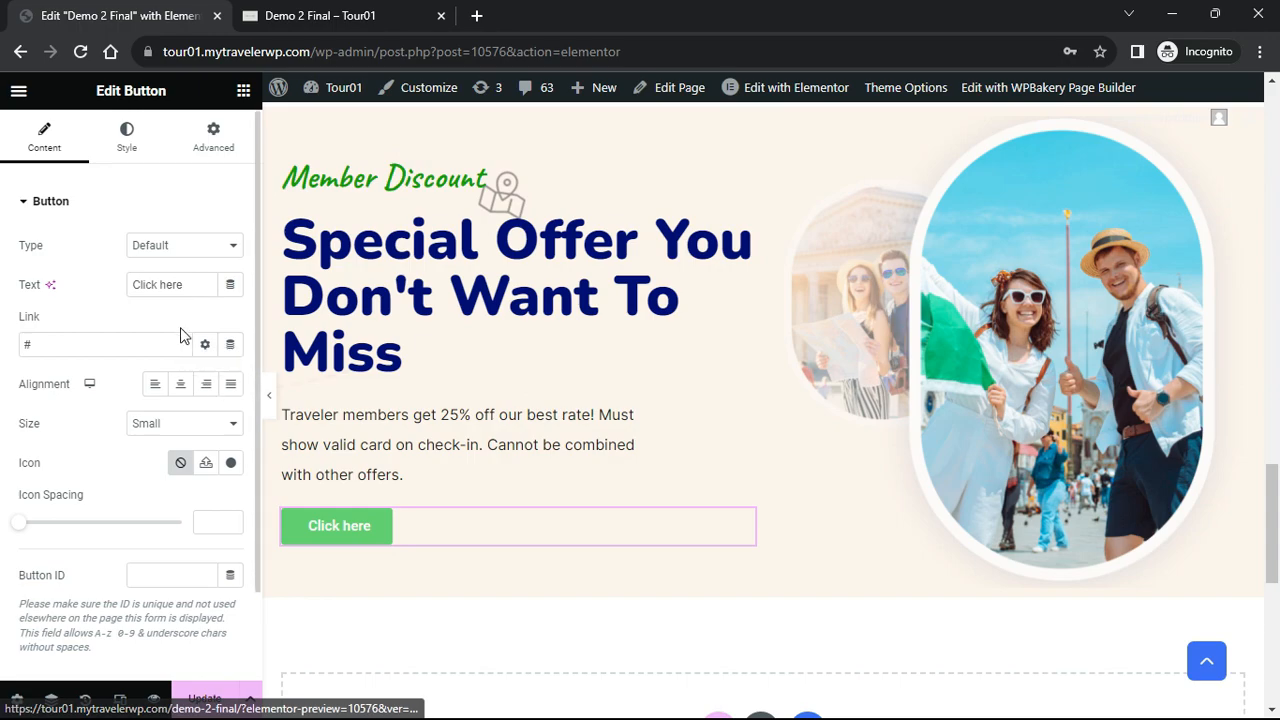
pyautogui.click(76, 347)
pyautogui.moveTo(199, 285); pyautogui.dragTo(89, 300)
pyautogui.write('GE')
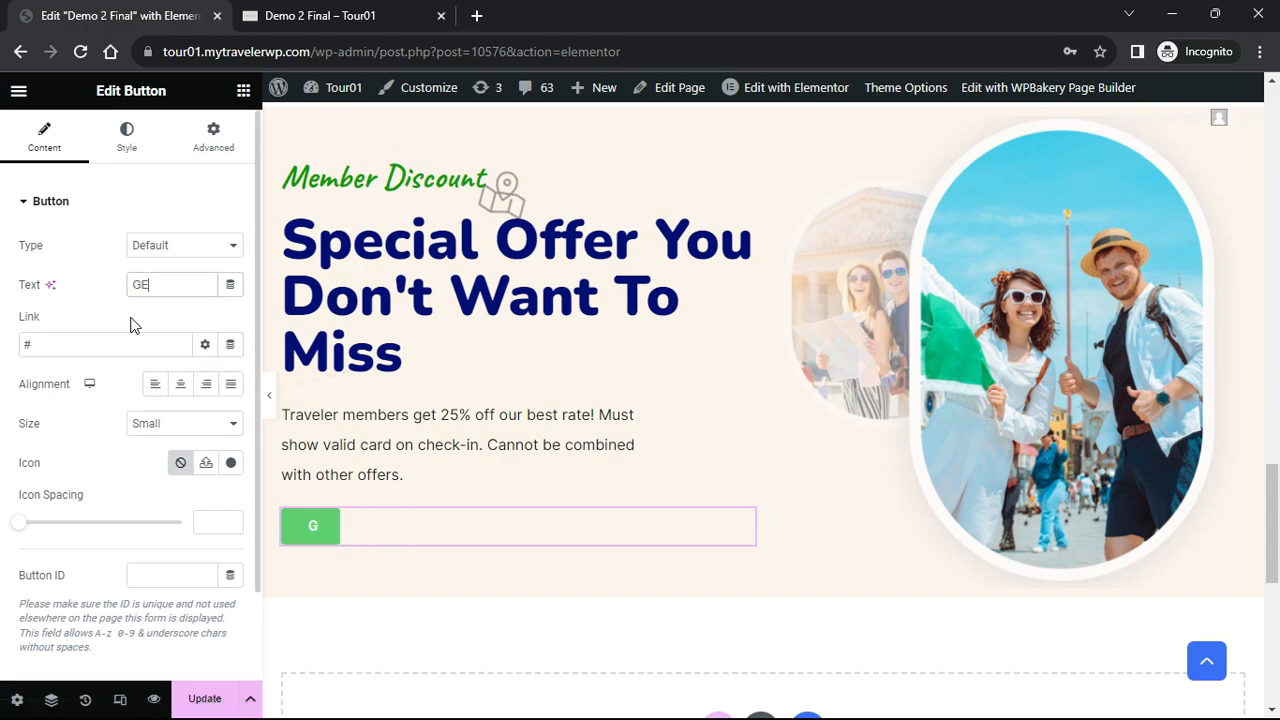
pyautogui.write('T 25% OFF NOW')
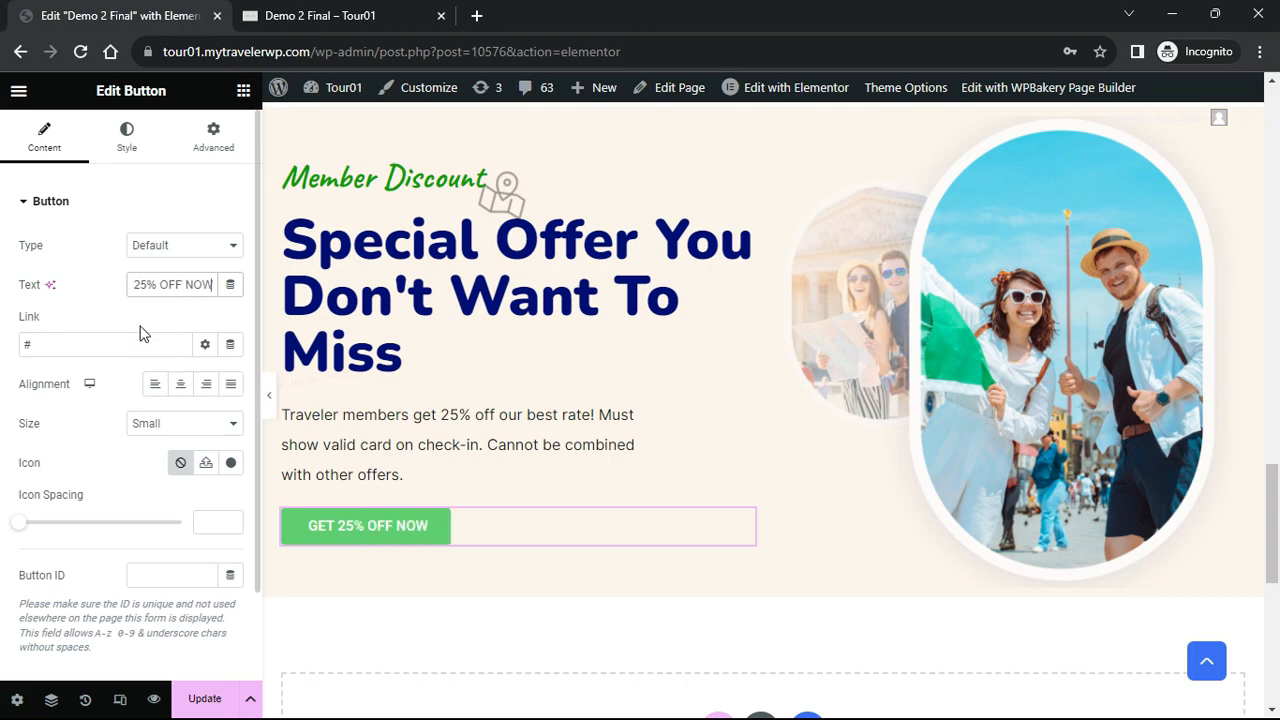
# Set the normal text color of the GET 25% OFF NOW button to orange #FF8F00
pyautogui.click(127, 138)
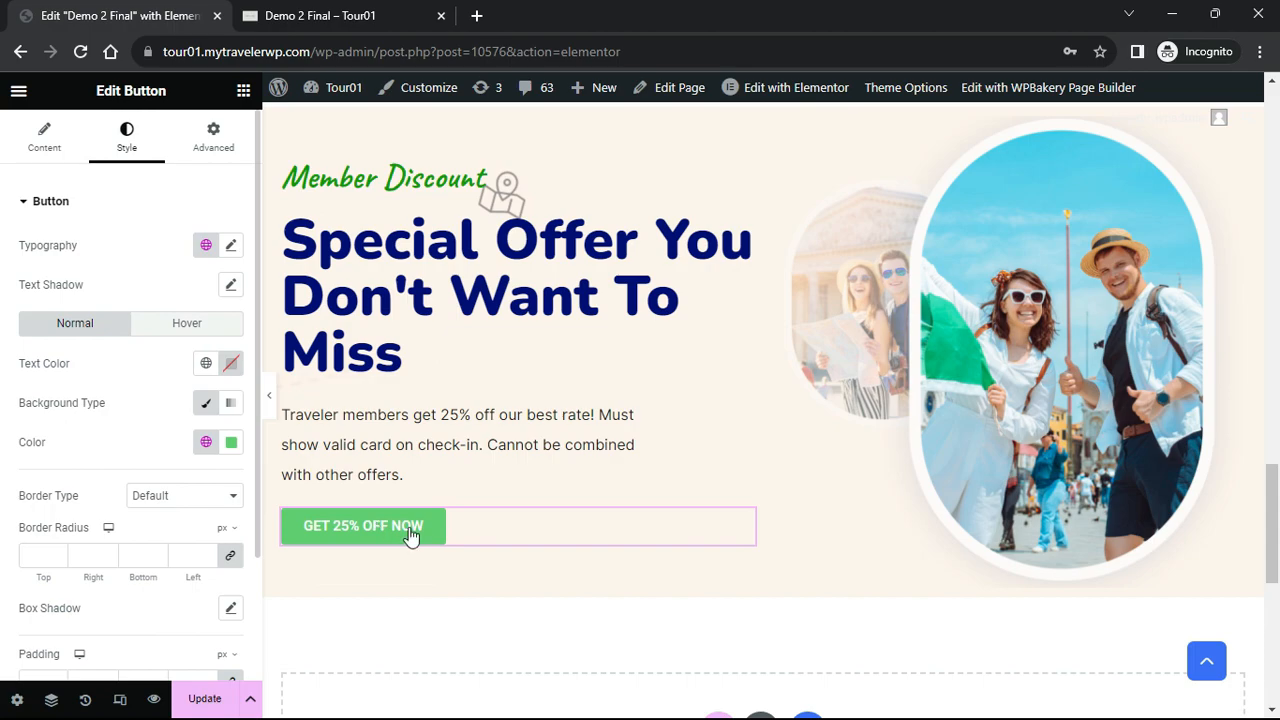
pyautogui.click(231, 364)
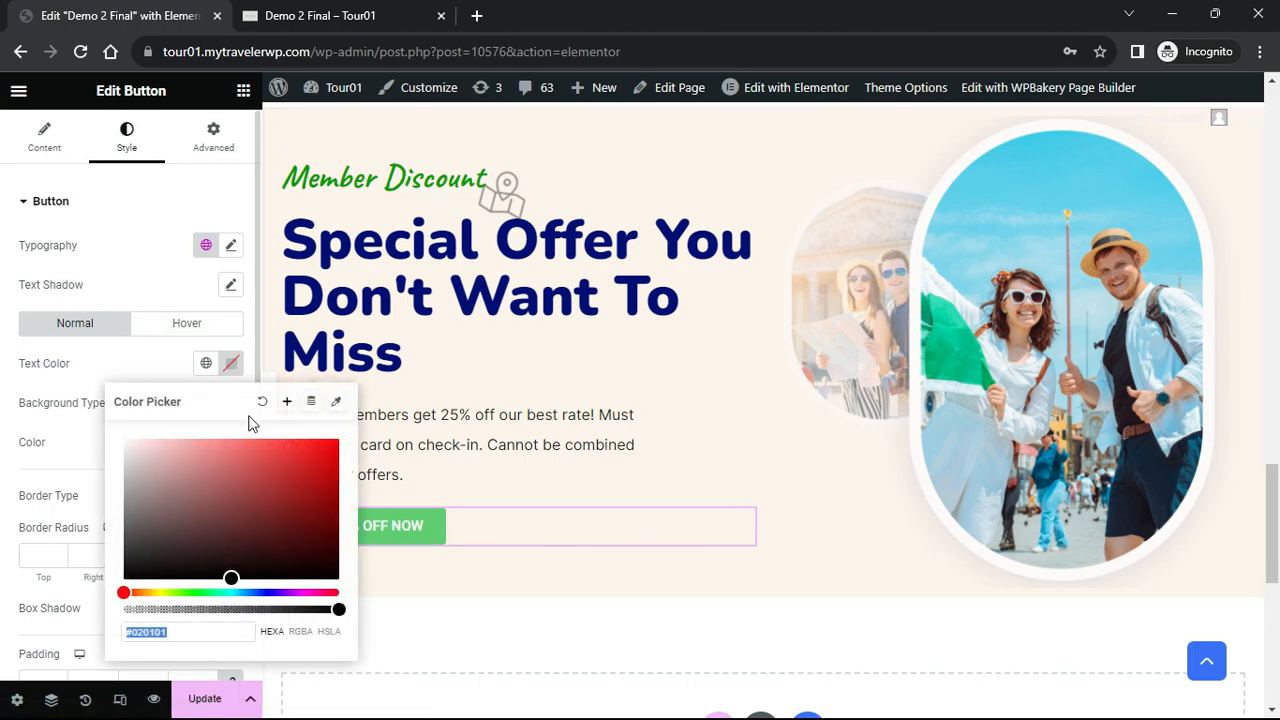
pyautogui.click(334, 440)
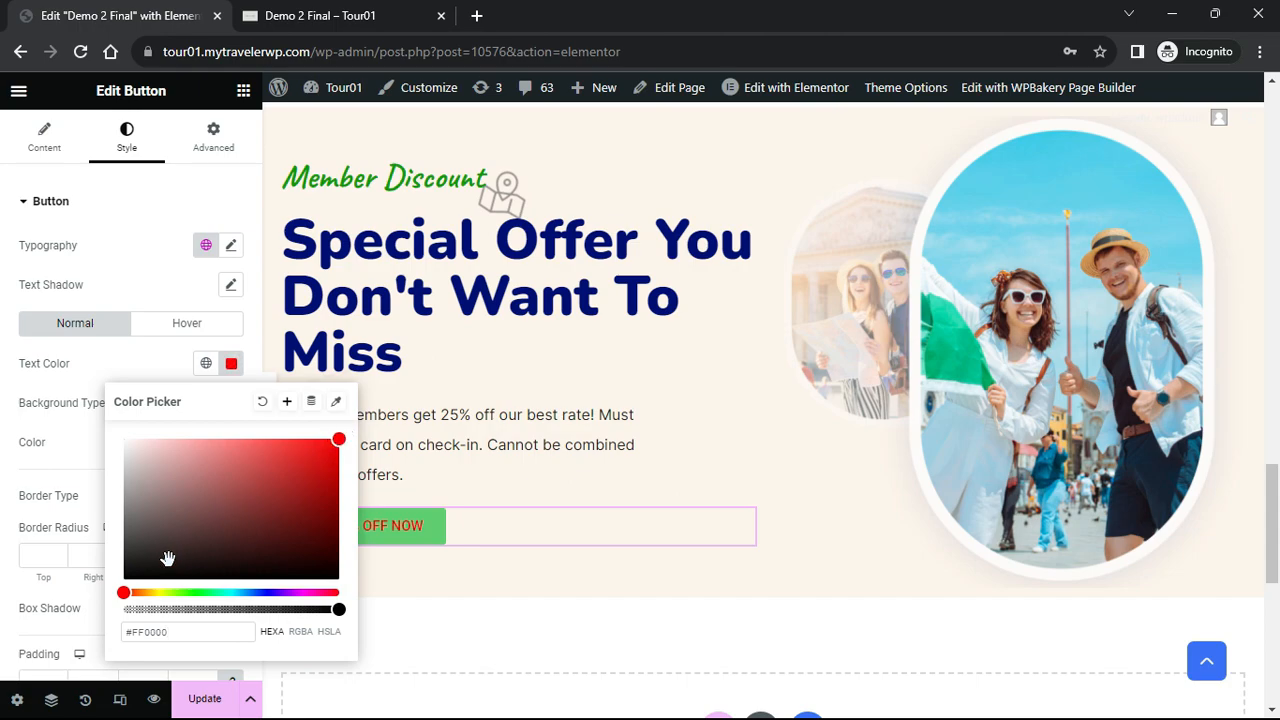
pyautogui.moveTo(128, 592); pyautogui.dragTo(144, 594)
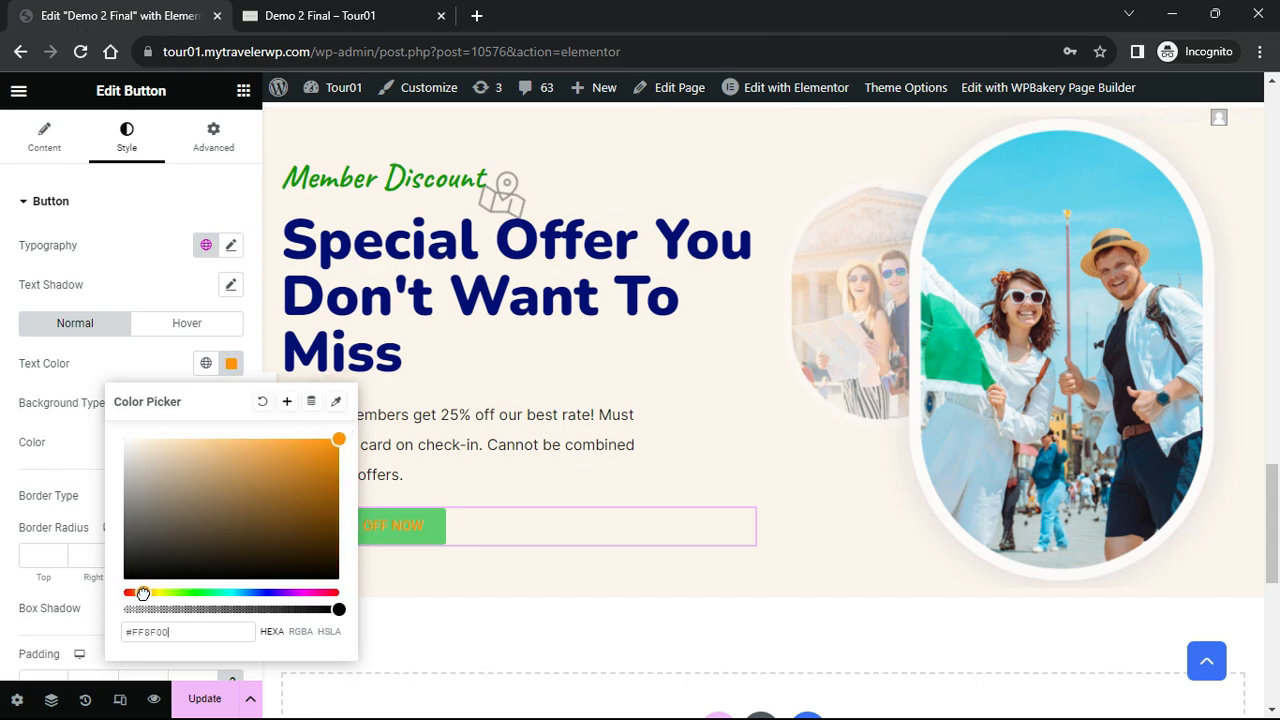
pyautogui.click(62, 406)
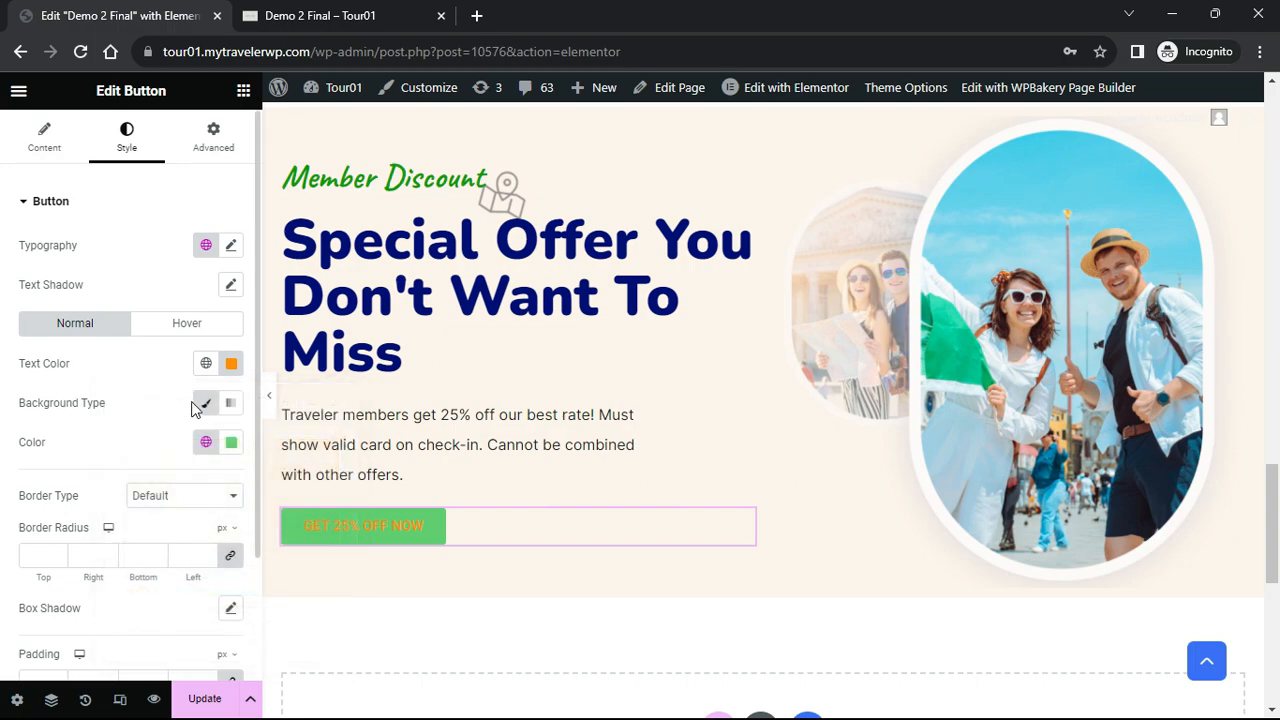
# Make the GET 25% OFF NOW button's normal background fully transparent (#61CE7000) and give it a solid 2 px border
pyautogui.click(230, 445)
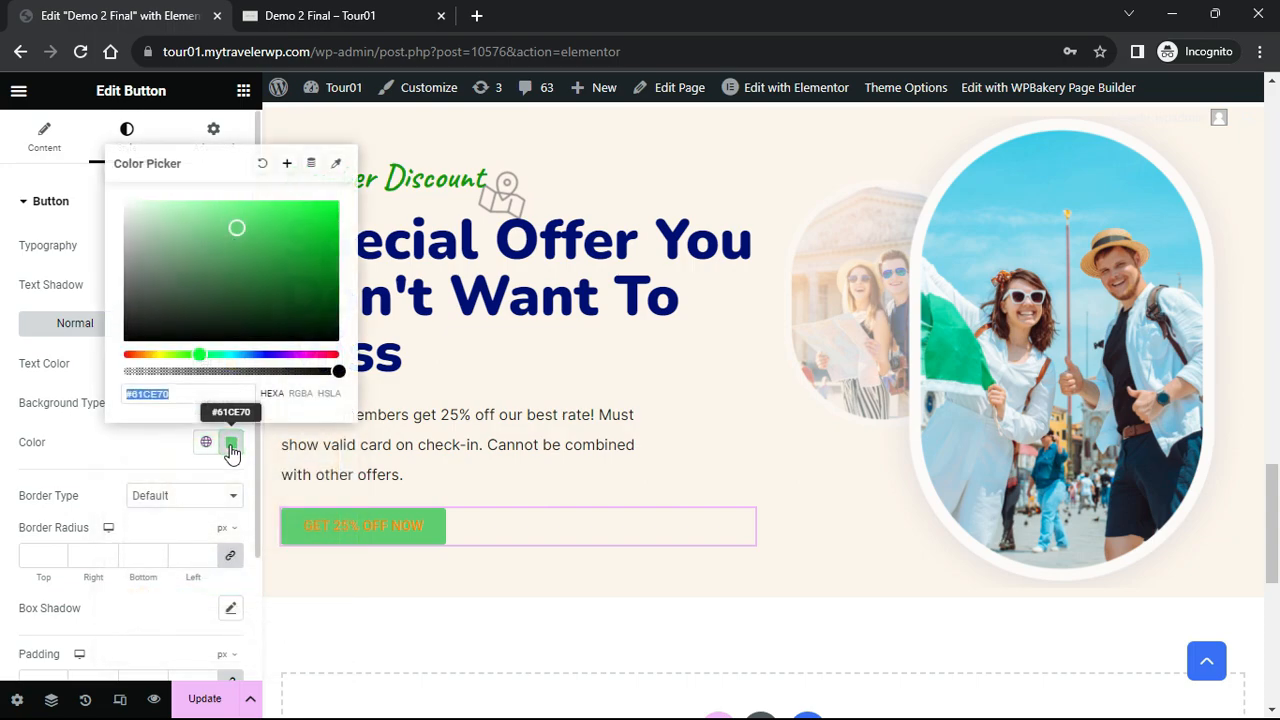
pyautogui.moveTo(323, 374); pyautogui.dragTo(85, 388)
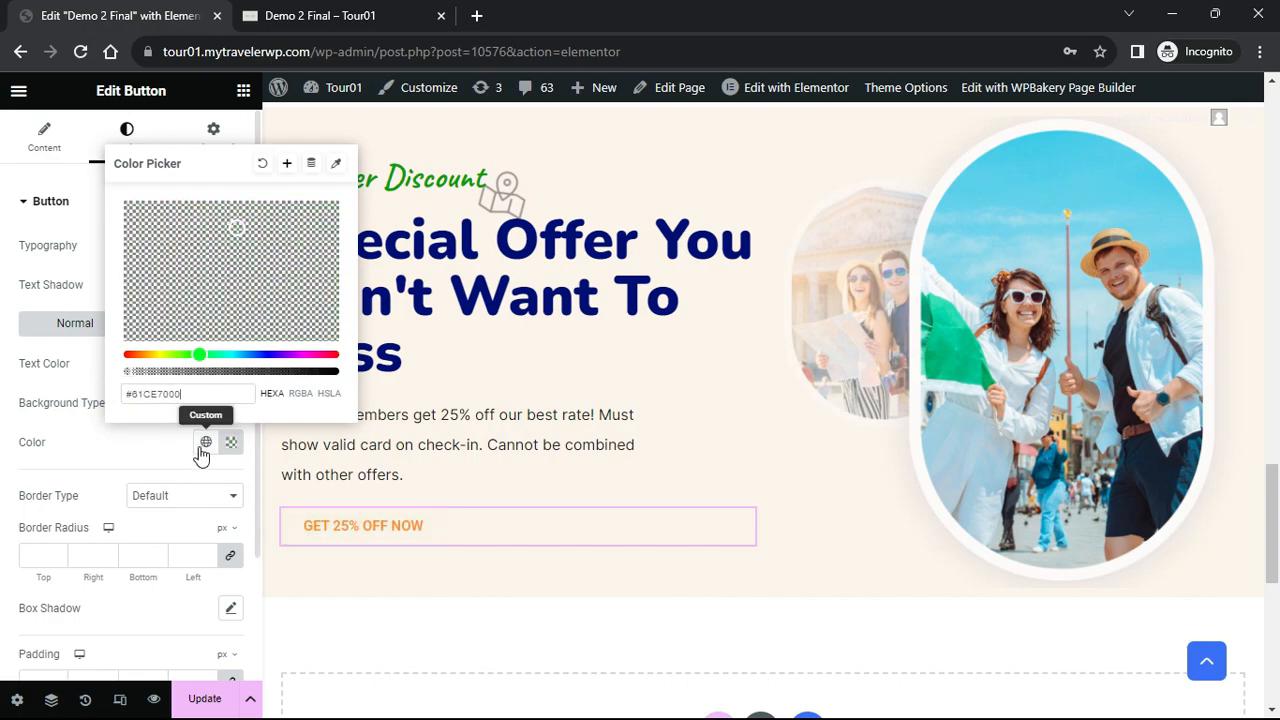
pyautogui.click(177, 500)
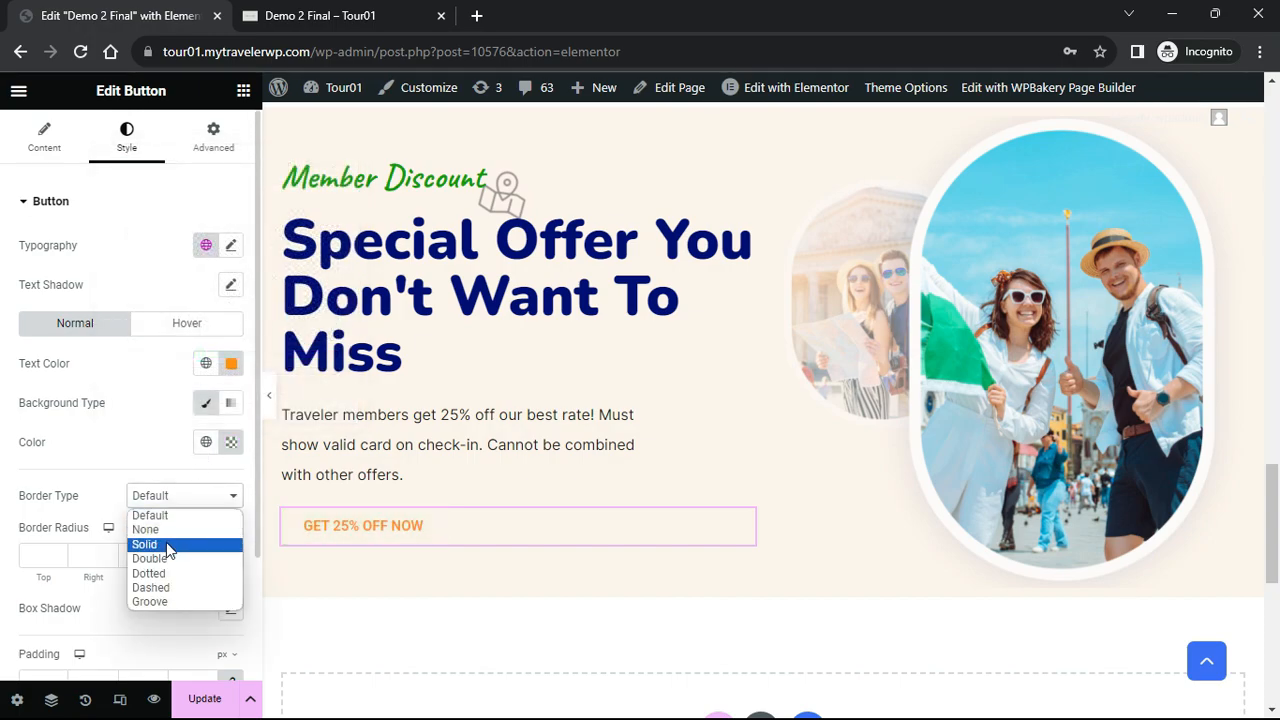
pyautogui.click(166, 543)
pyautogui.click(48, 558)
pyautogui.write('2')
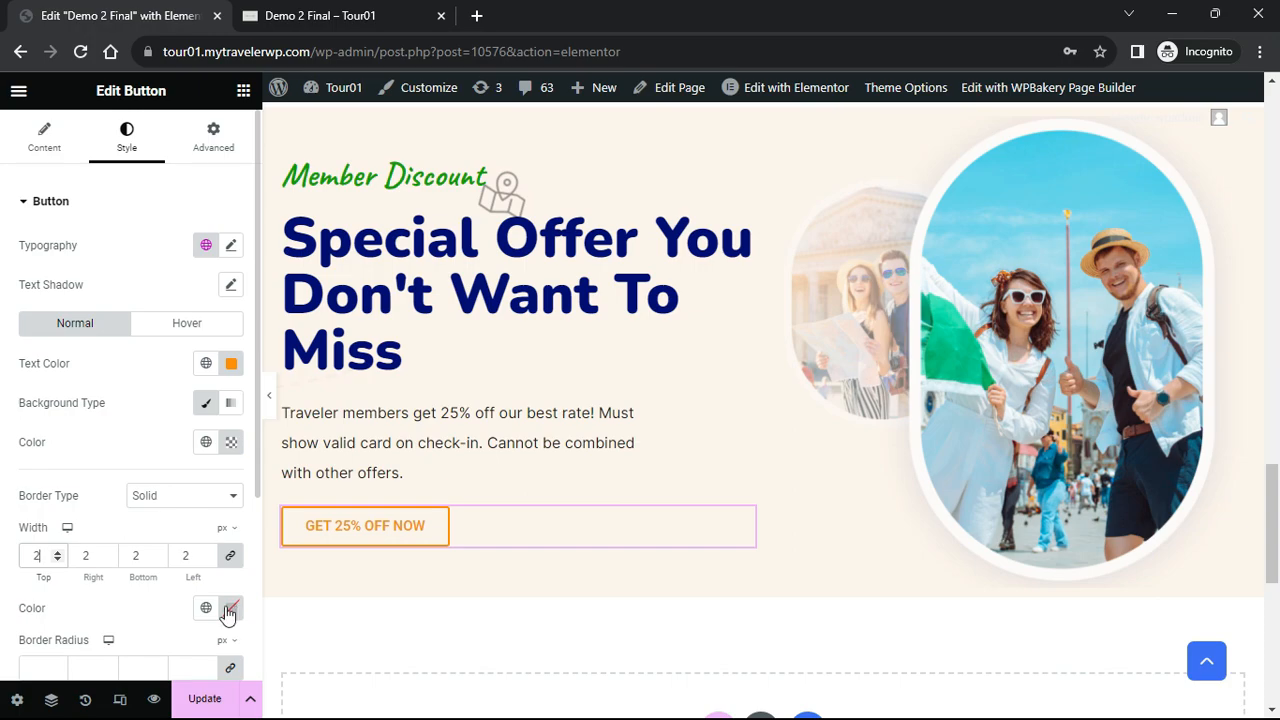
# Set the button's border radius to 30 px on all corners and check the section at full page width
pyautogui.click(40, 662)
pyautogui.write('30')
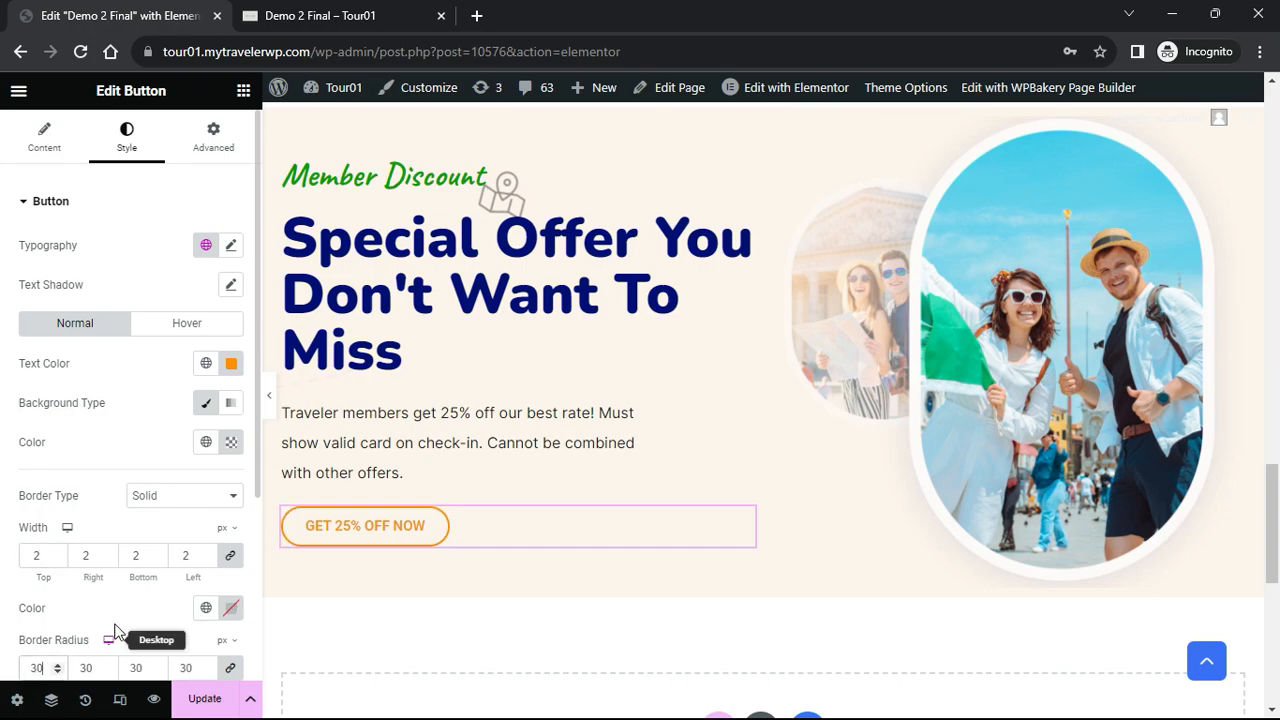
pyautogui.click(271, 403)
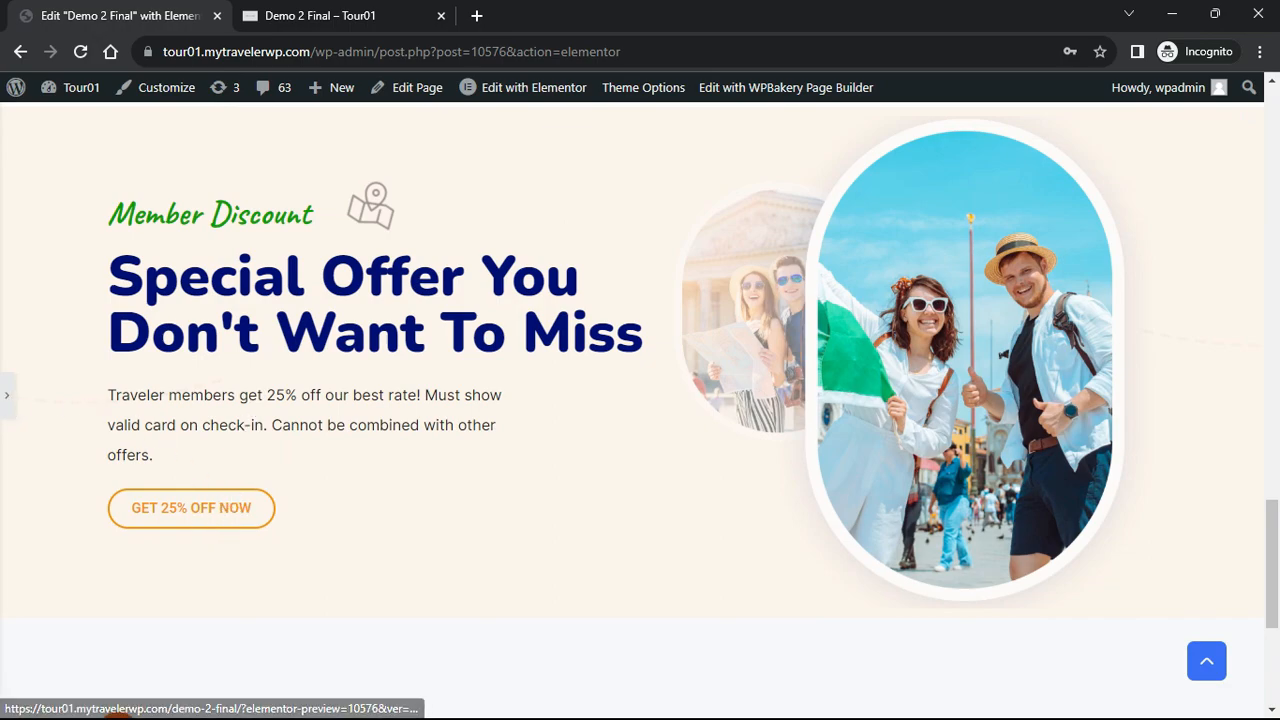
pyautogui.click(6, 395)
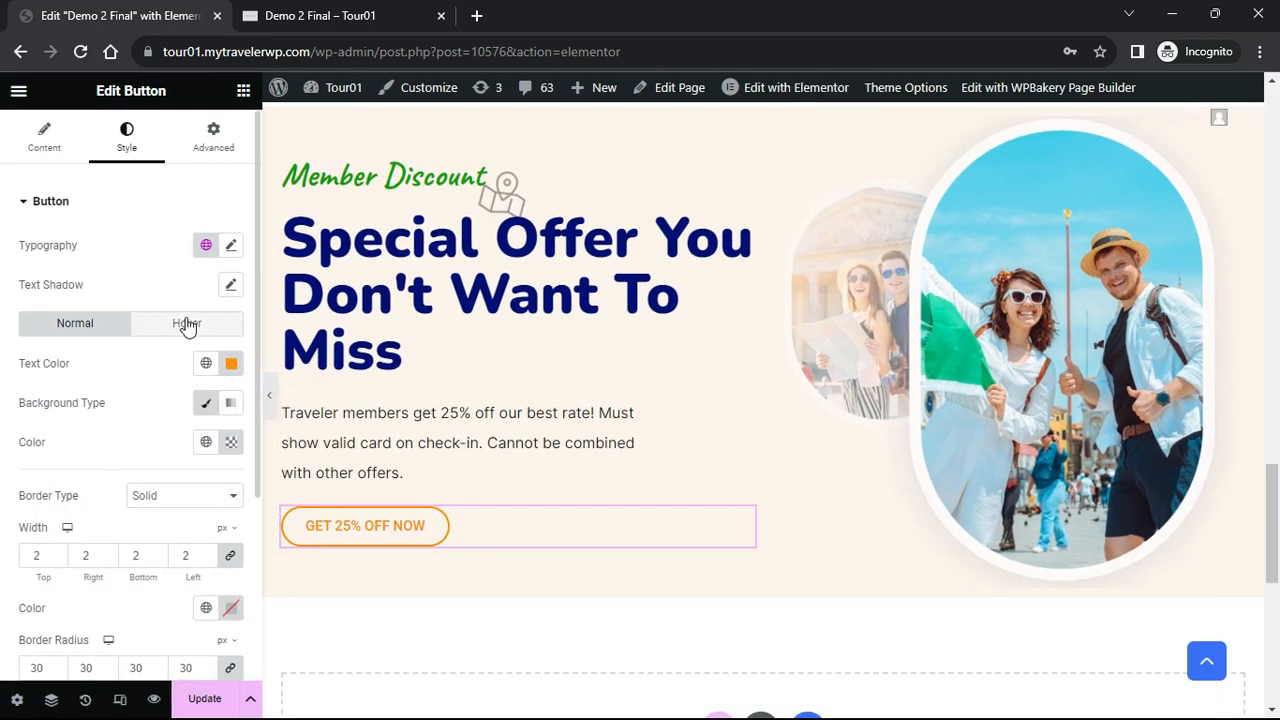
# Set the hover text color of the GET 25% OFF NOW button to white #FFFFFF
pyautogui.click(187, 328)
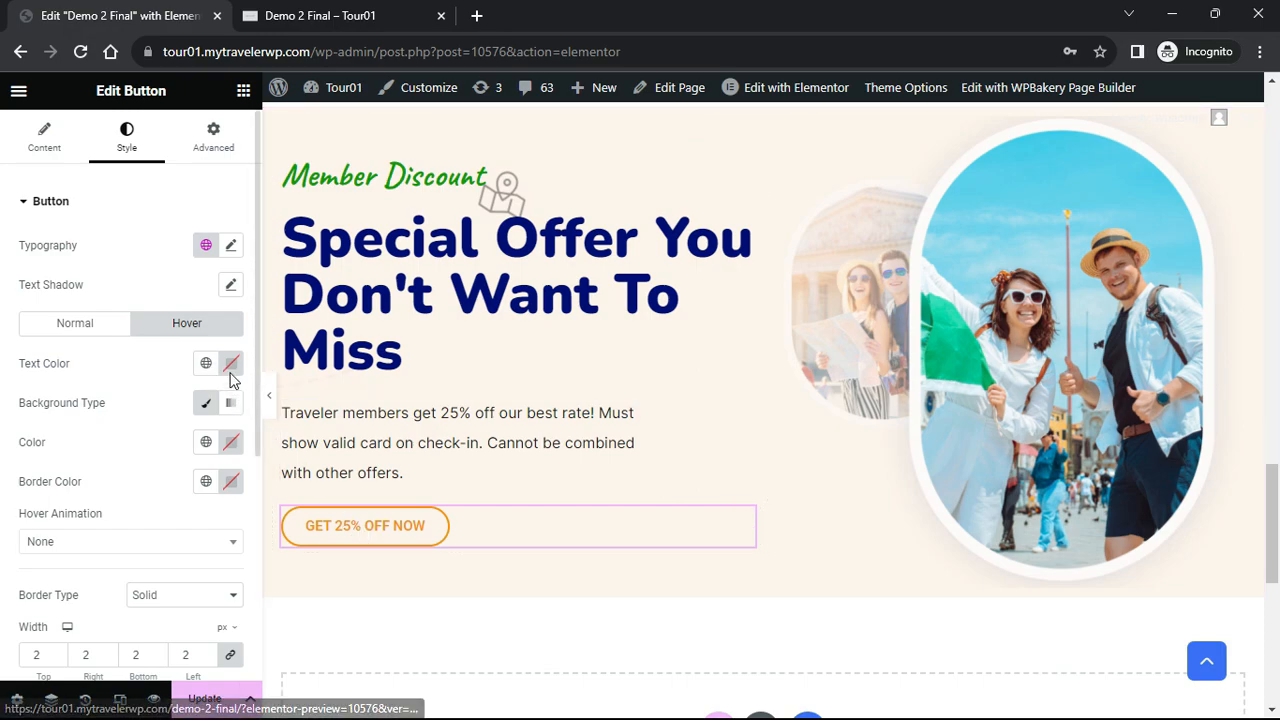
pyautogui.click(231, 366)
pyautogui.click(149, 461)
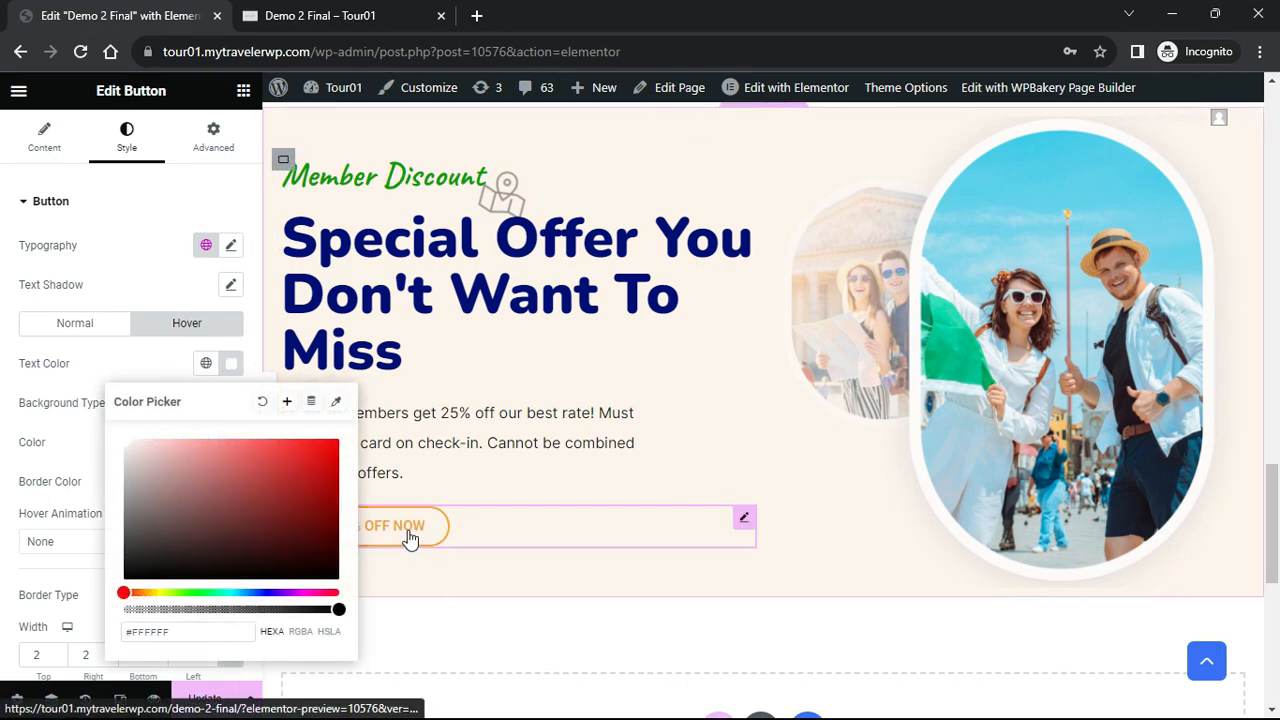
pyautogui.click(70, 404)
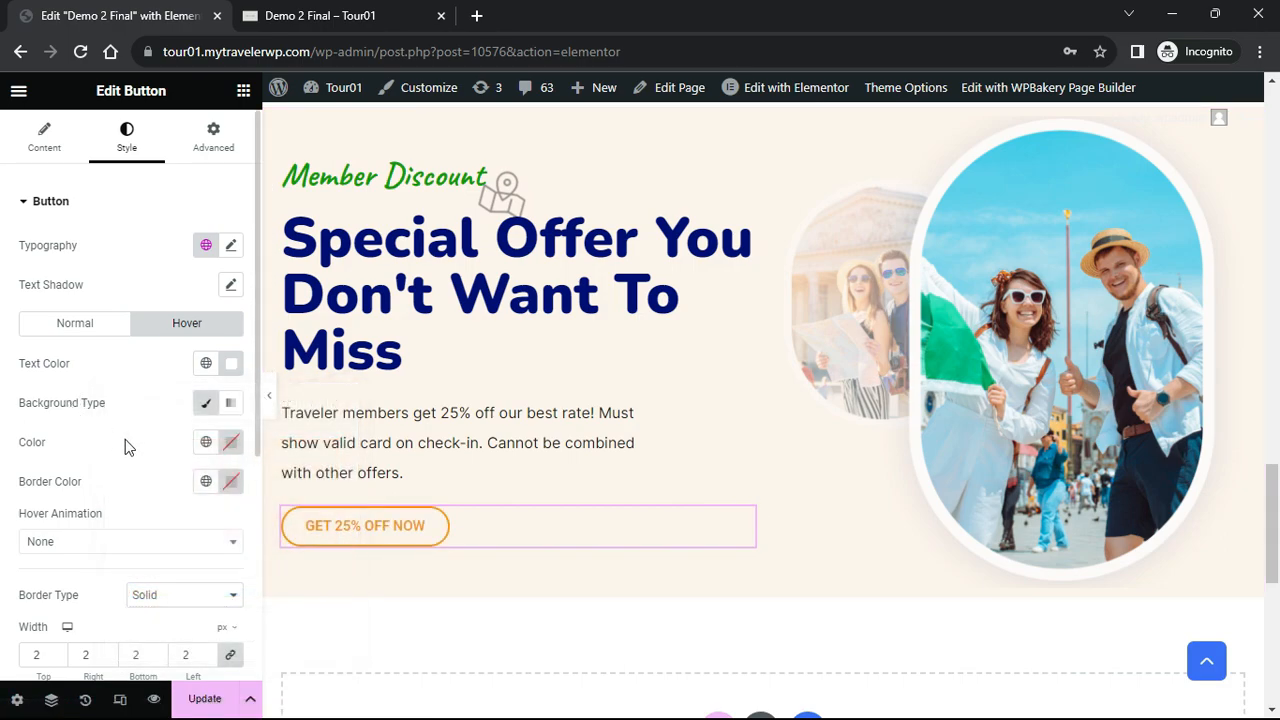
# Set the button's hover background color to orange #FF7B00 and check the button at full page width
pyautogui.click(229, 448)
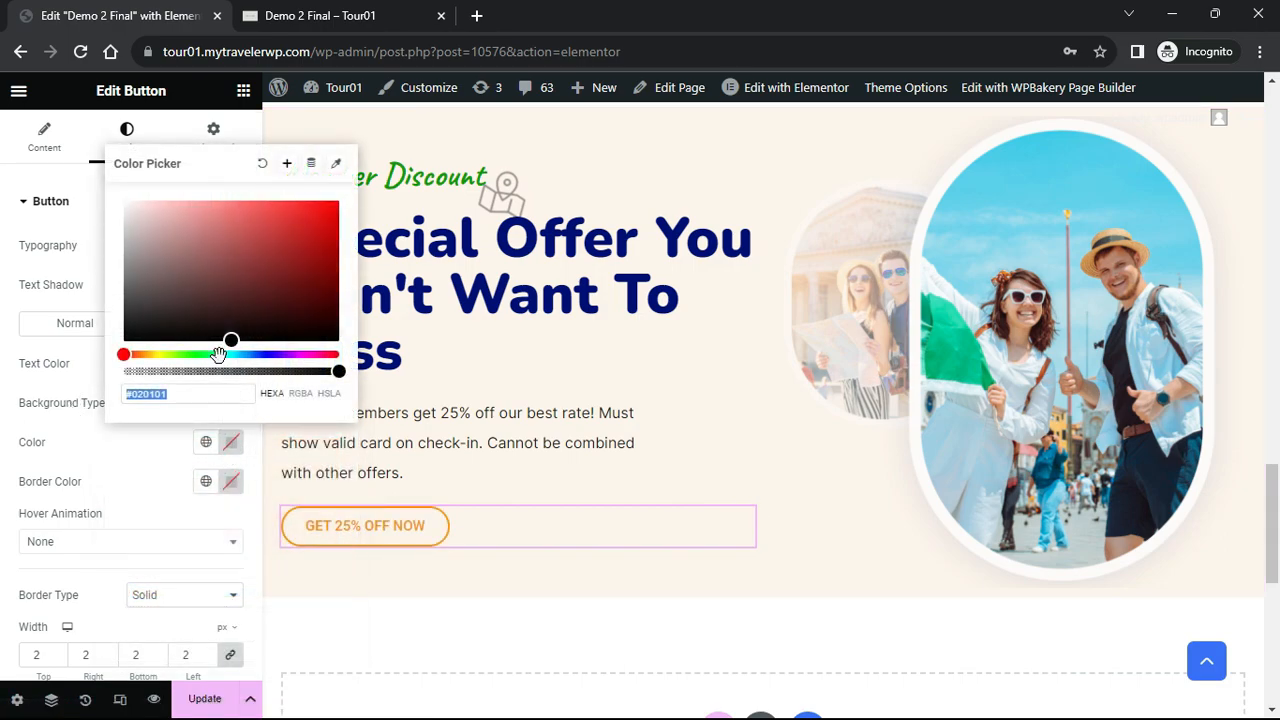
pyautogui.moveTo(229, 341); pyautogui.dragTo(350, 200)
pyautogui.moveTo(120, 356); pyautogui.dragTo(142, 356)
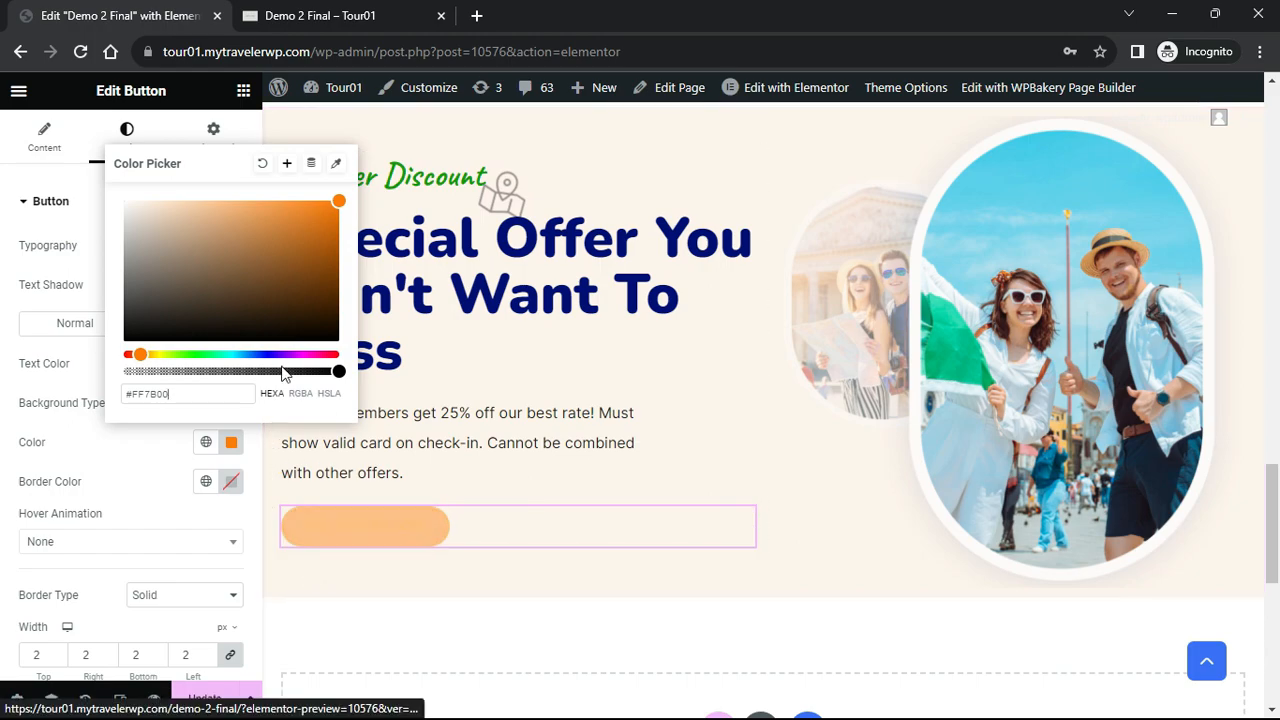
pyautogui.click(76, 410)
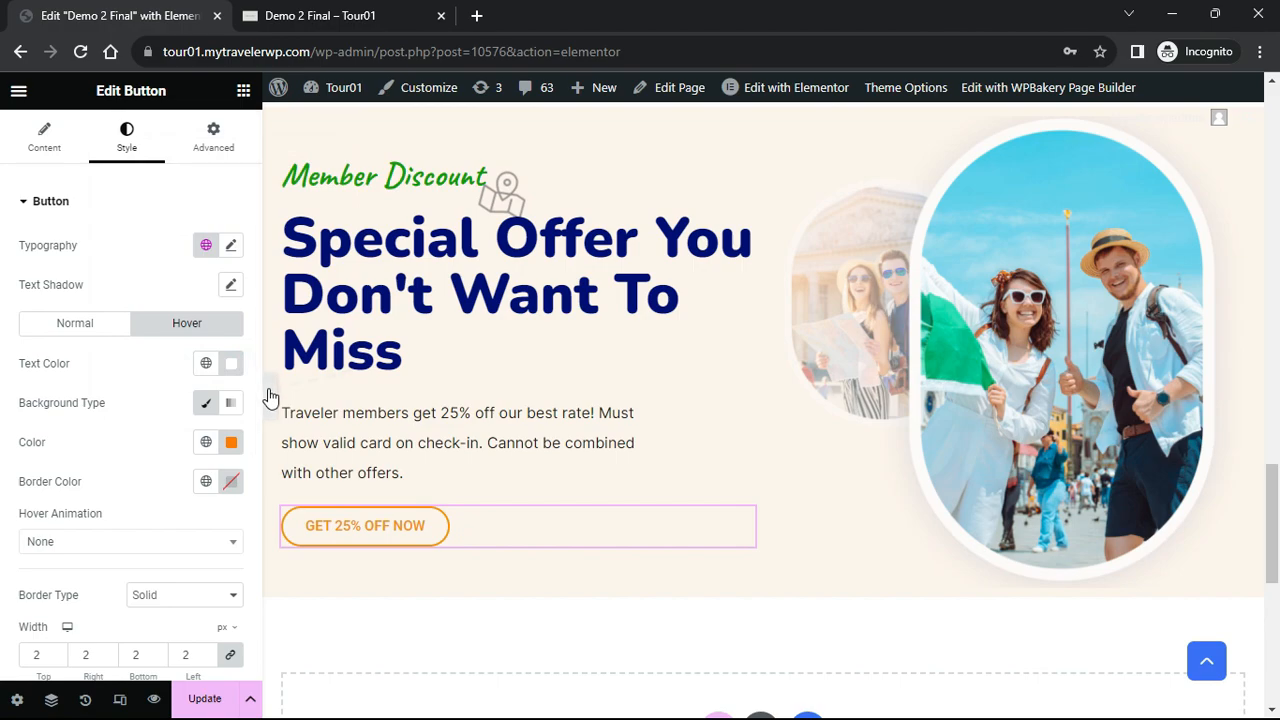
pyautogui.click(266, 394)
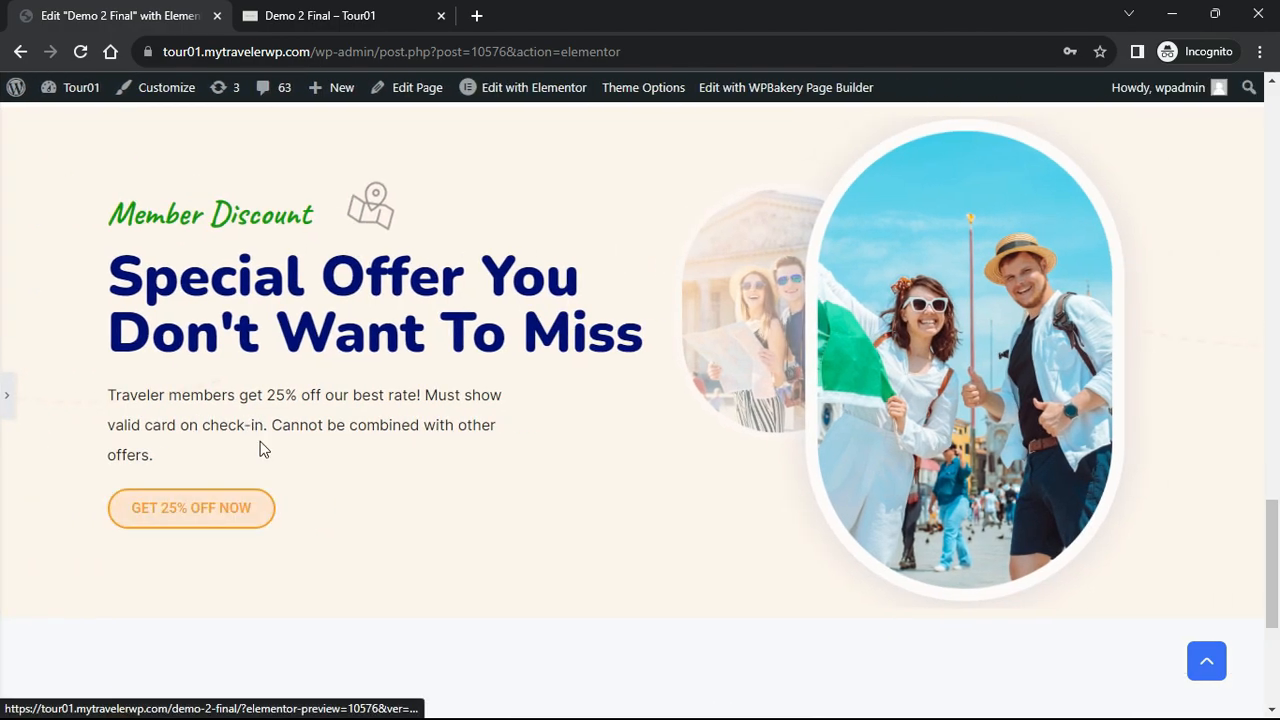
pyautogui.click(10, 391)
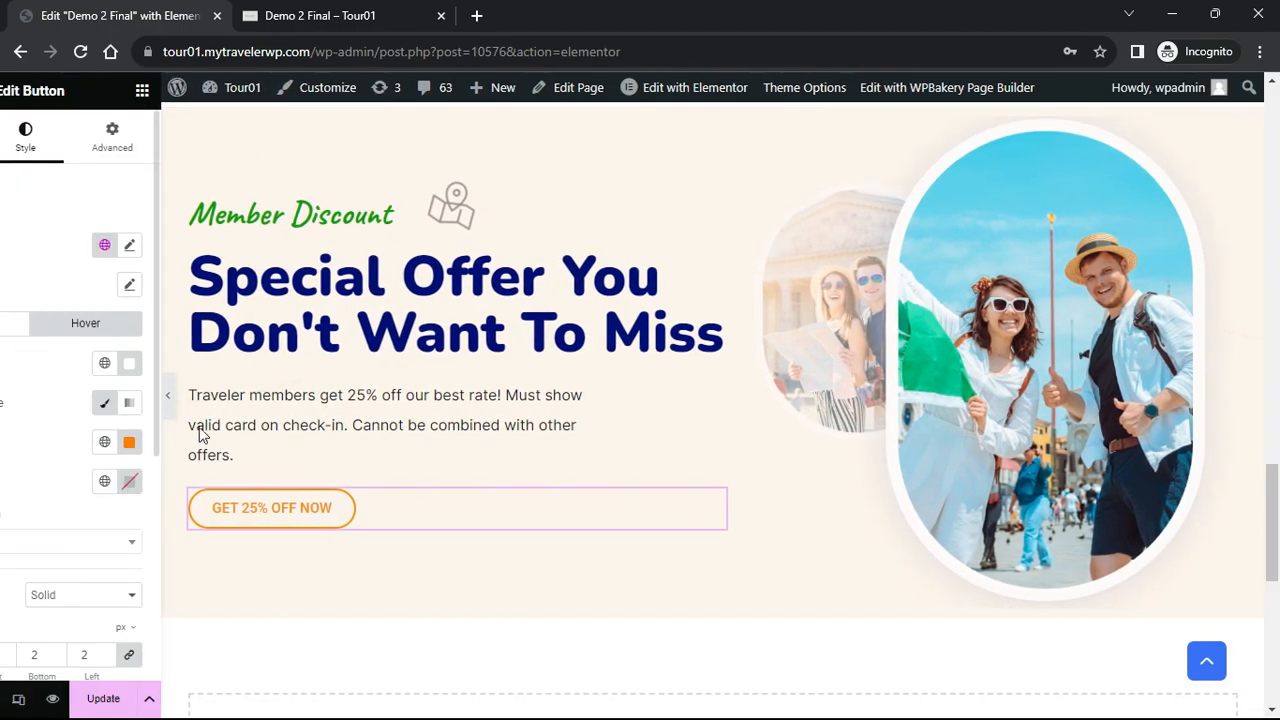
# Apply the Pop hover animation to the GET 25% OFF NOW button and check it at full page width
pyautogui.click(229, 542)
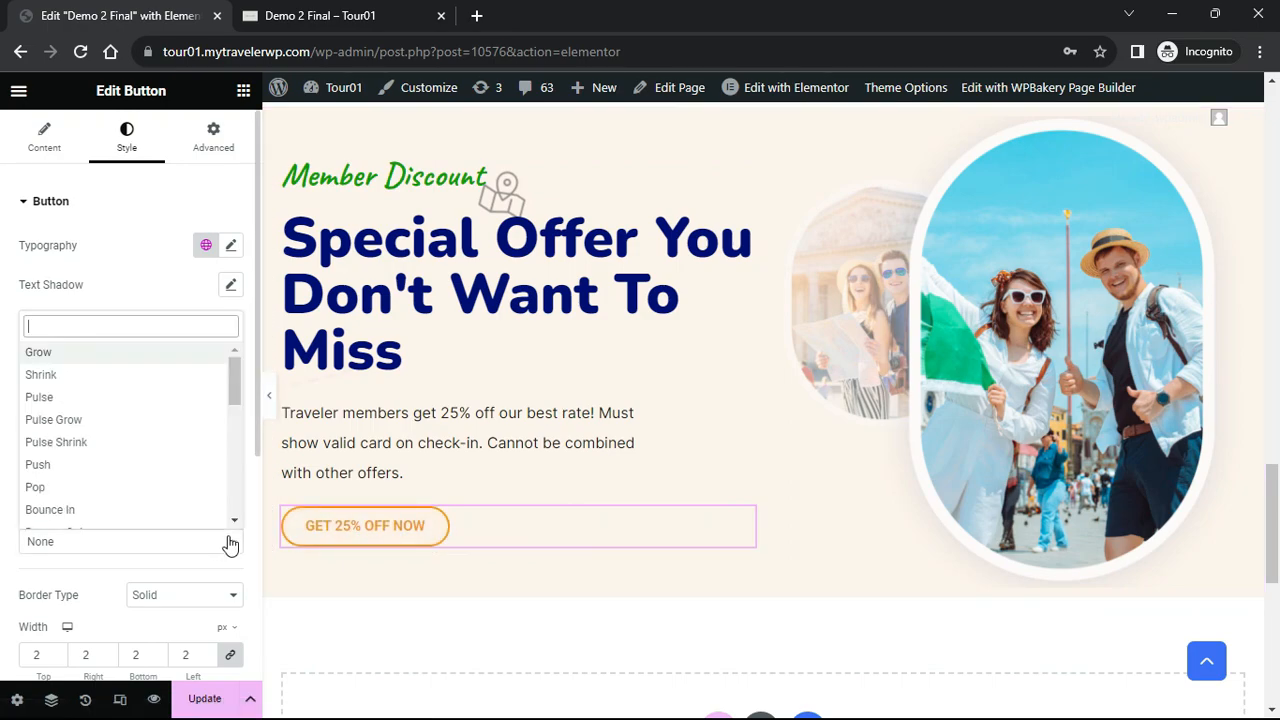
pyautogui.click(118, 489)
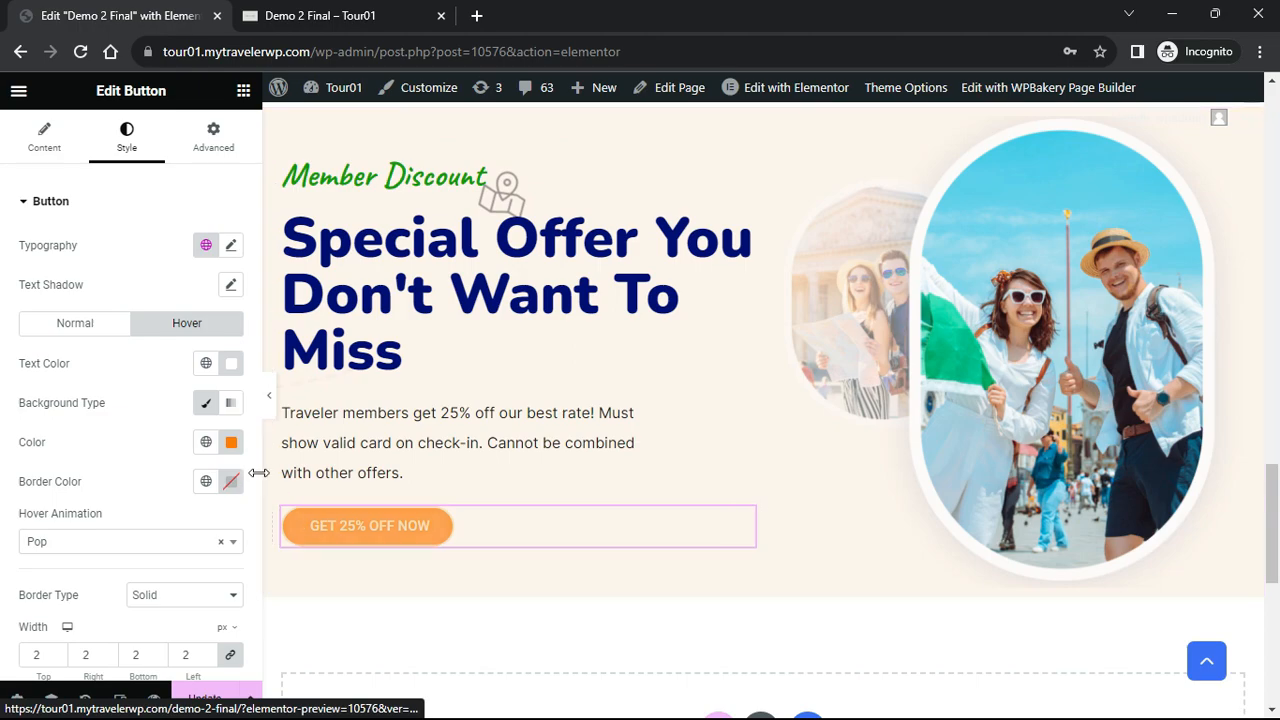
pyautogui.click(268, 396)
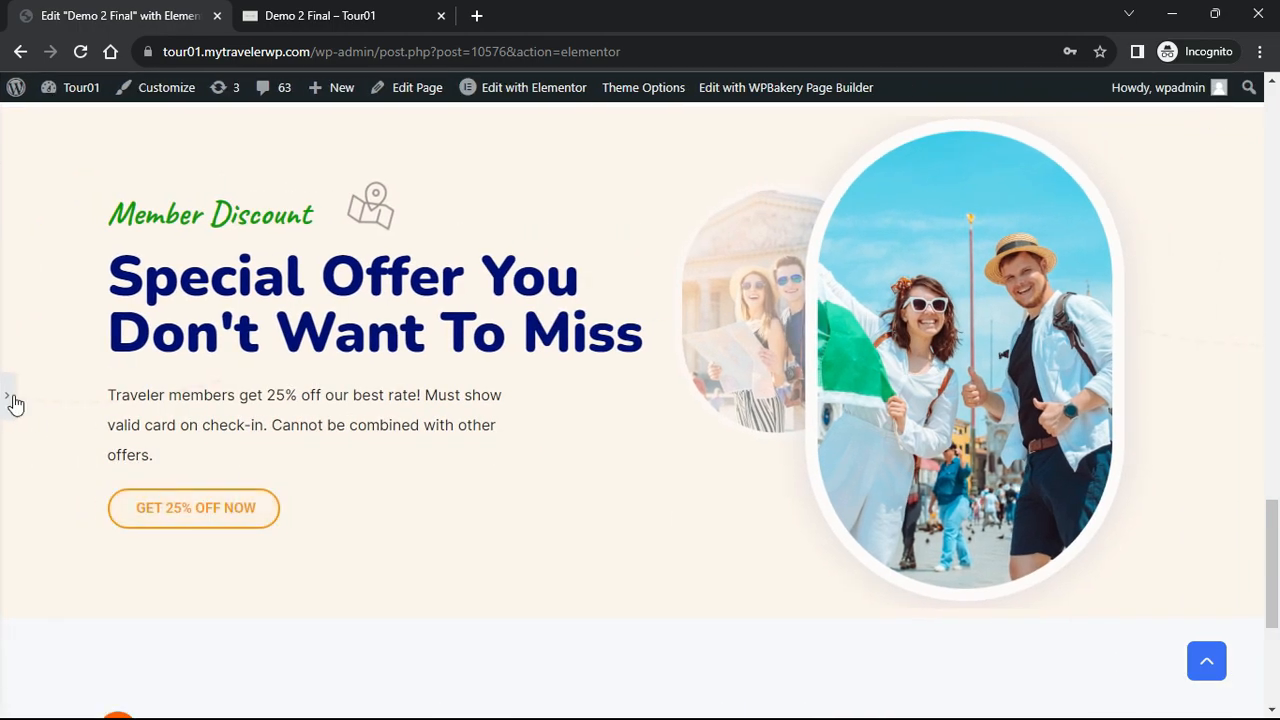
pyautogui.hotkey('ctrl', 'p')
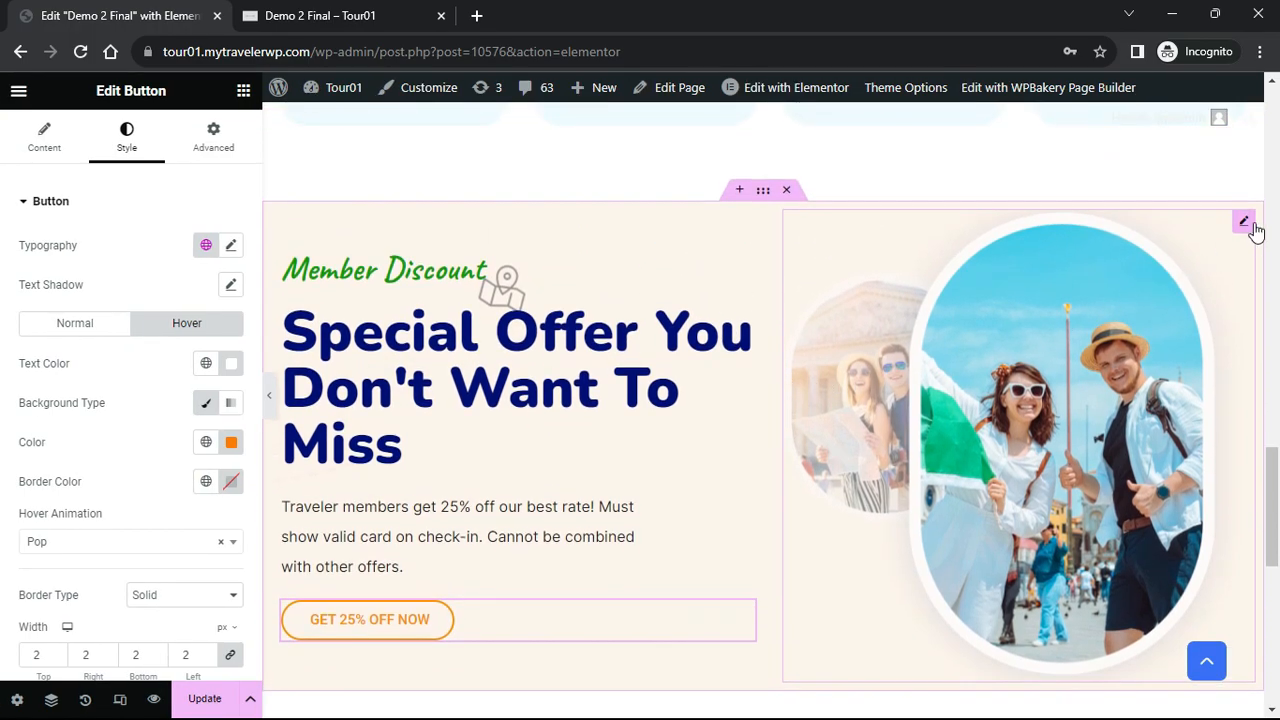
# Apply the Zoom In Right entrance animation to the traveler couple image in the Member Discount section
pyautogui.click(1245, 222)
pyautogui.click(214, 140)
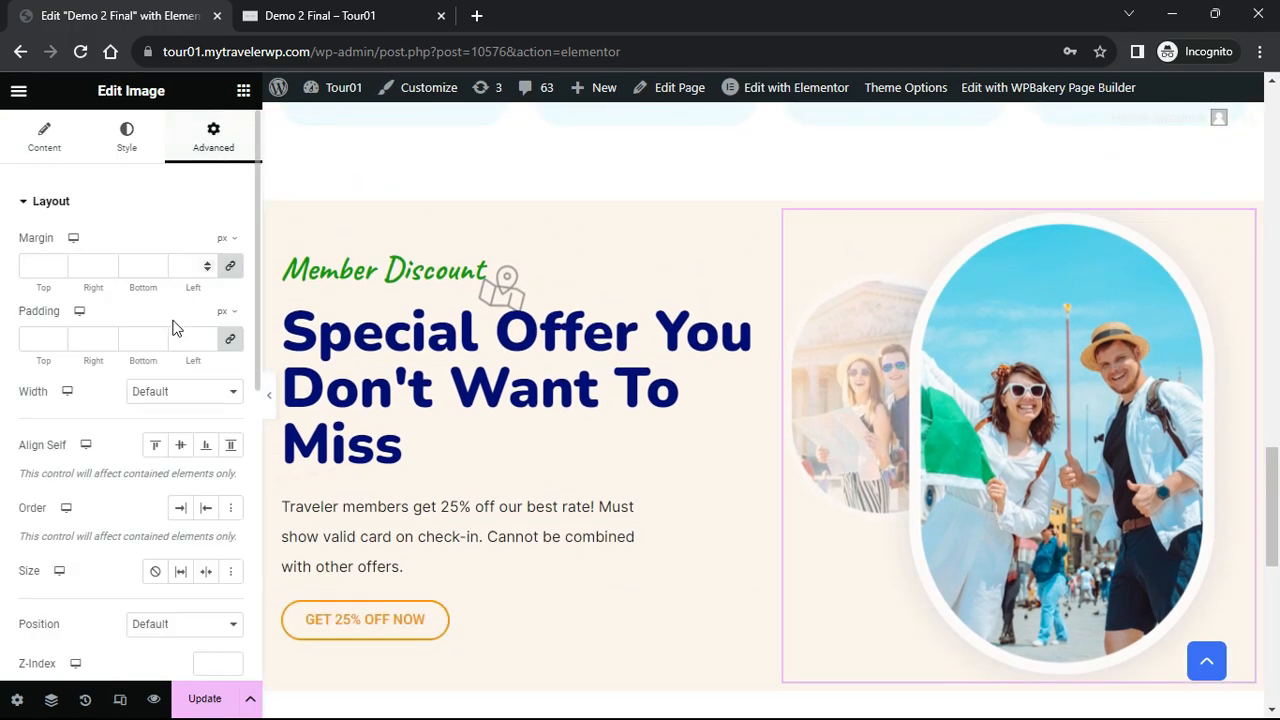
pyautogui.scroll(-2, 172, 333)
pyautogui.scroll(-1, 60, 525)
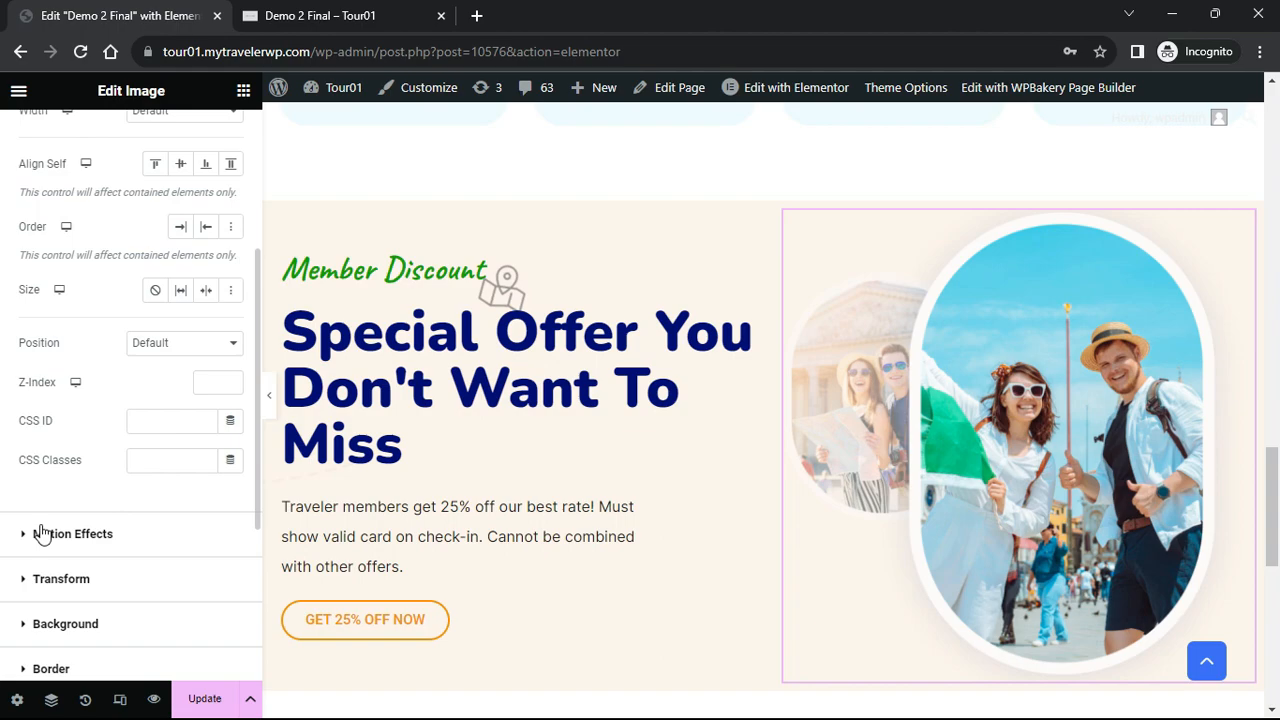
pyautogui.click(20, 531)
pyautogui.click(235, 319)
pyautogui.scroll(-3, 157, 466)
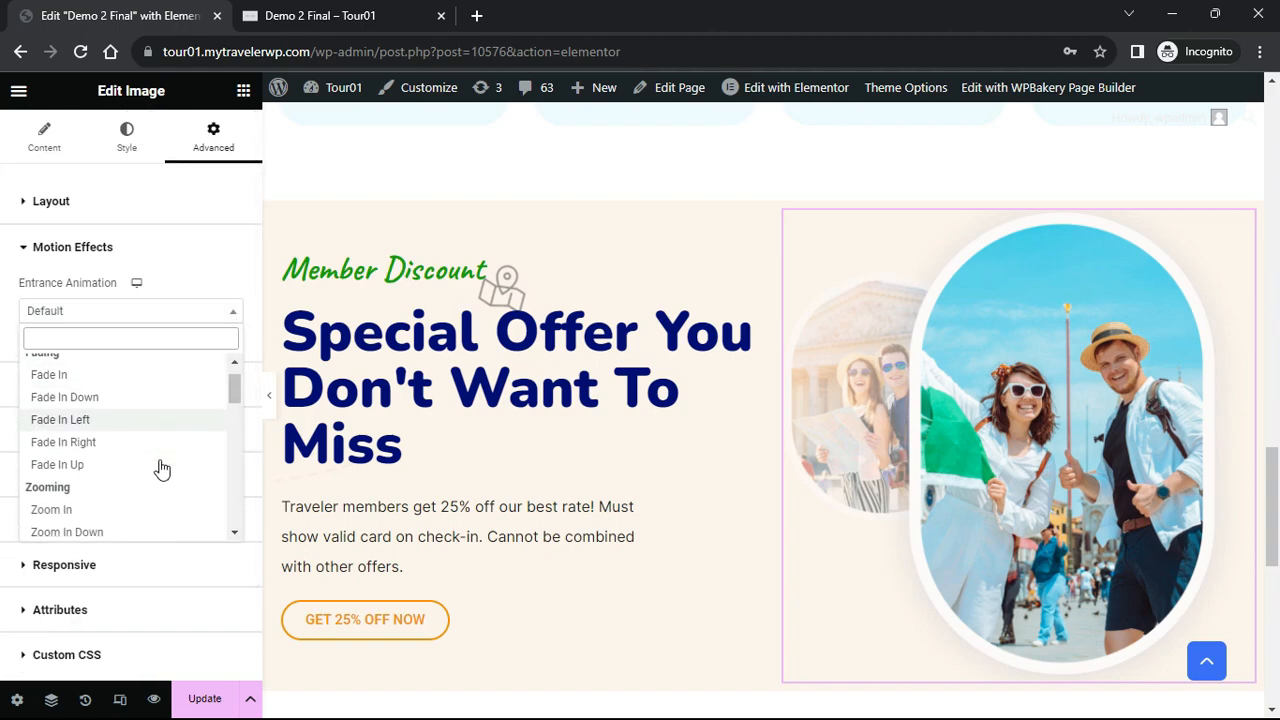
pyautogui.click(144, 517)
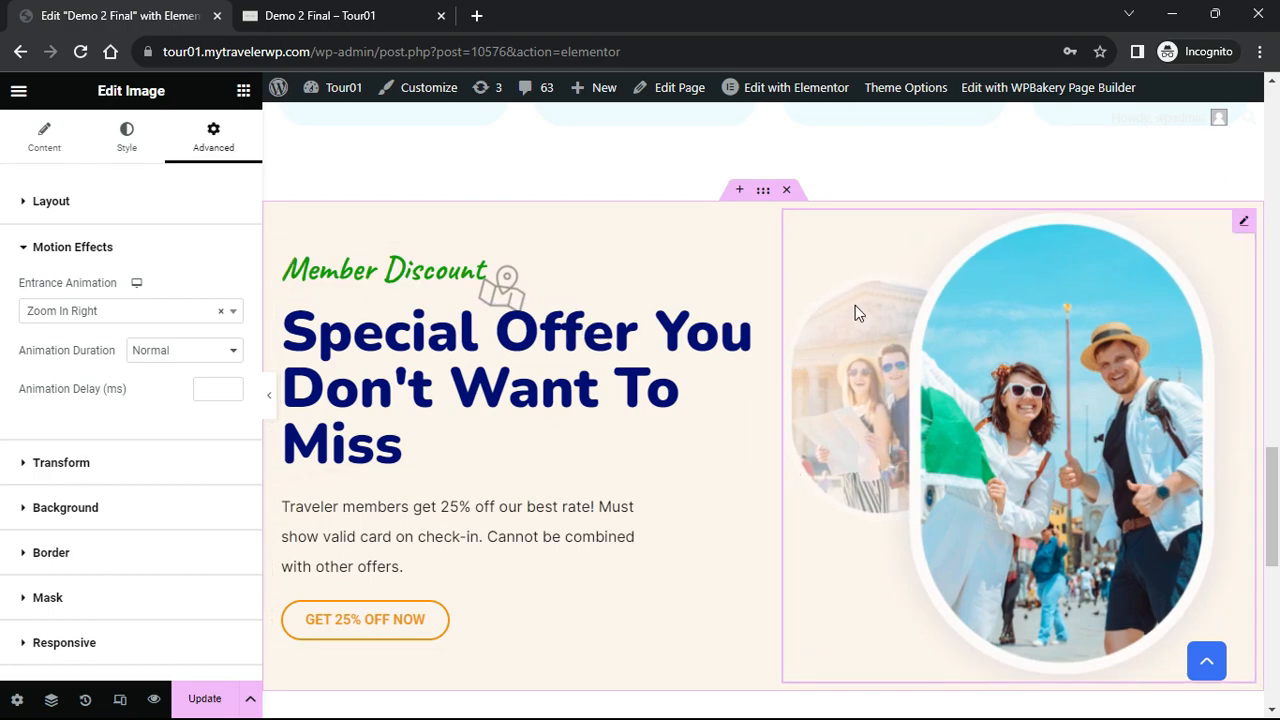
# Set the Member Discount container's padding to 50 px top and bottom and 0 on the sides, and check the section at full page width
pyautogui.click(779, 260)
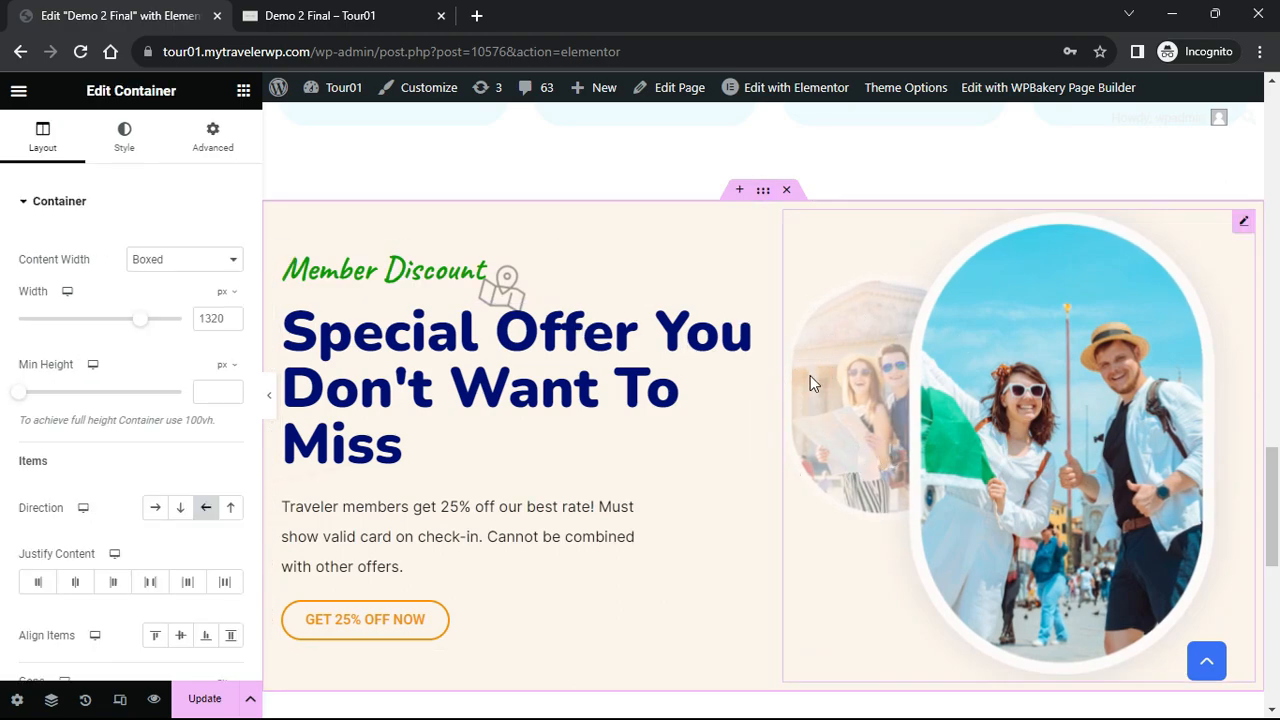
pyautogui.click(212, 137)
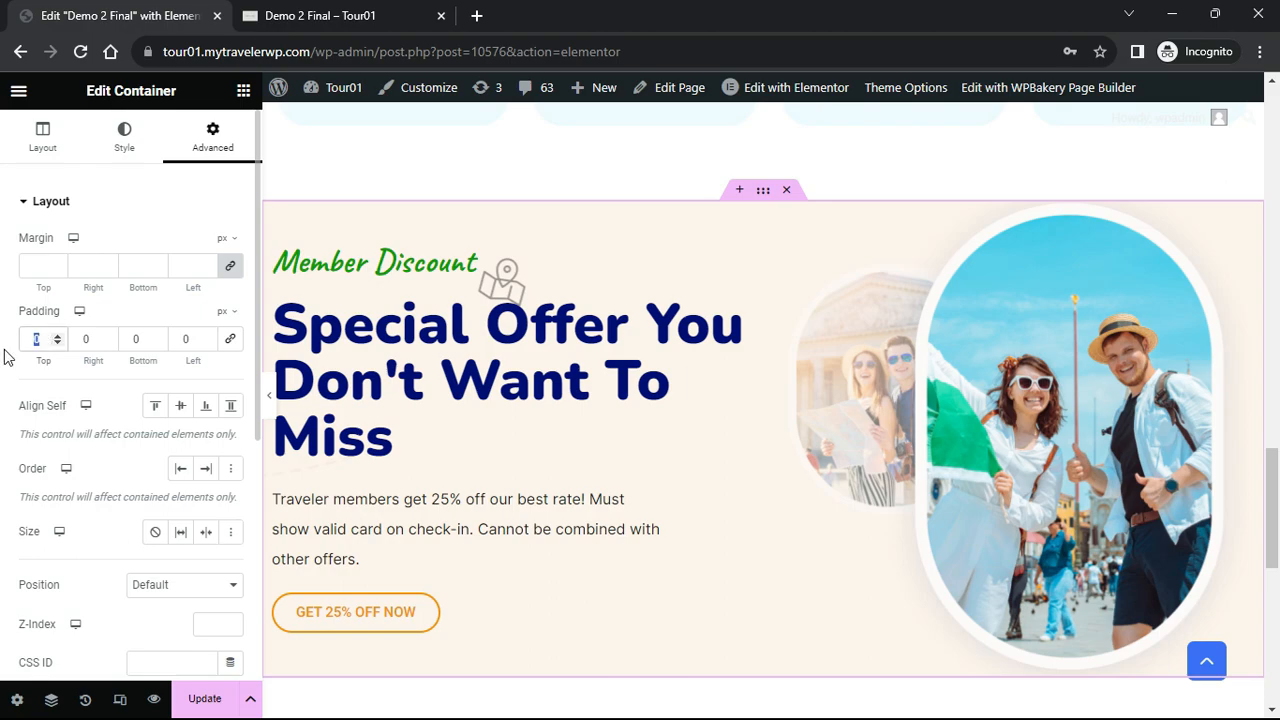
pyautogui.write('5050')
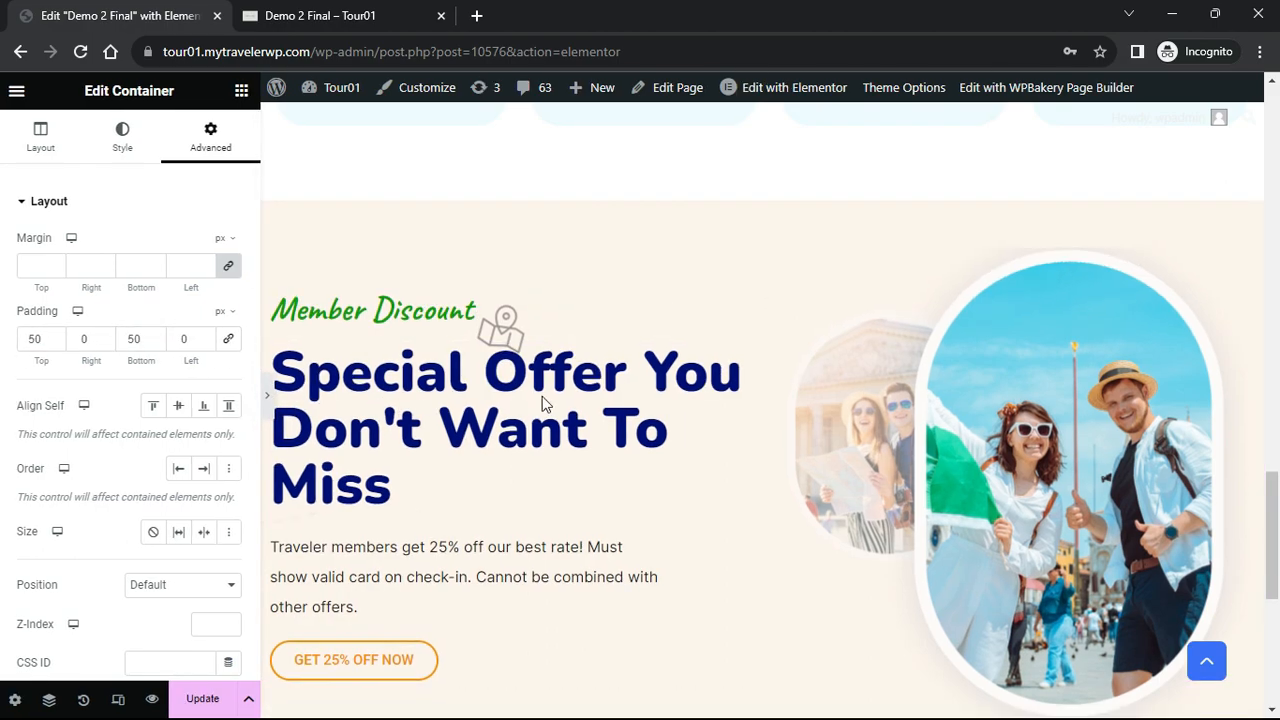
pyautogui.hotkey('ctrl', 'p')
pyautogui.scroll(-1, 263, 477)
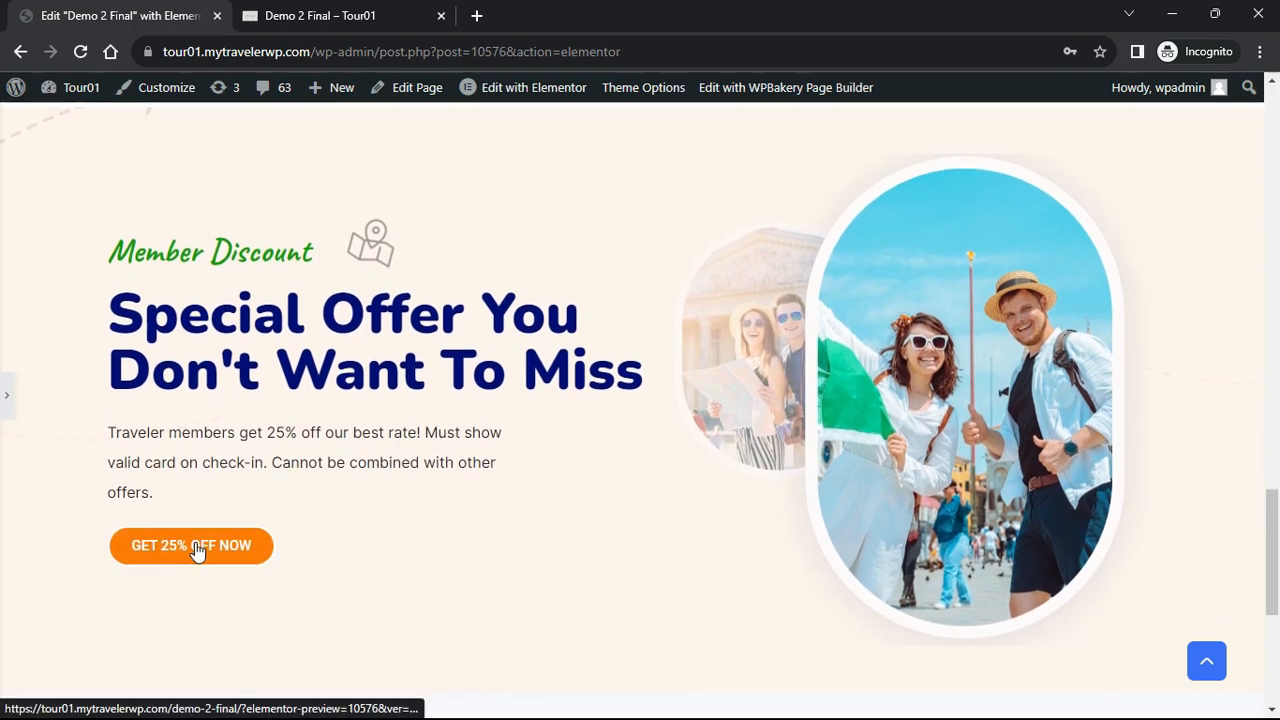
pyautogui.scroll(-2, 997, 450)
pyautogui.scroll(3, 998, 448)
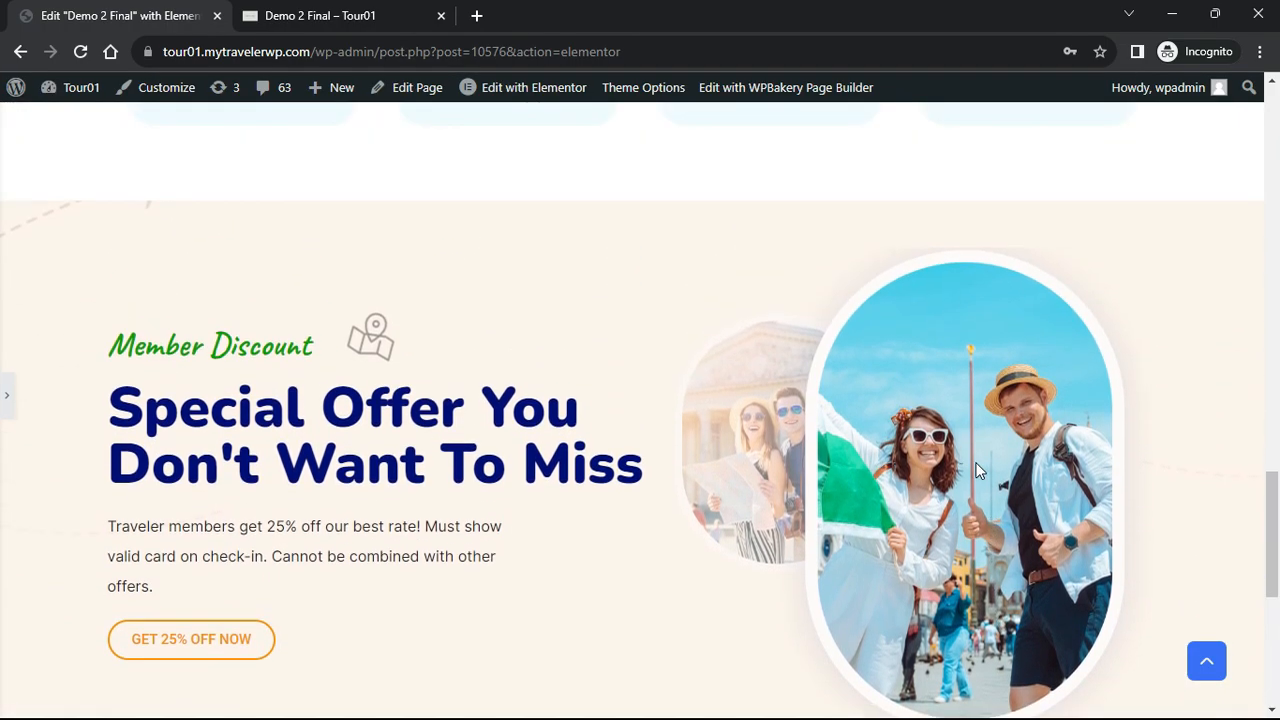
pyautogui.click(8, 396)
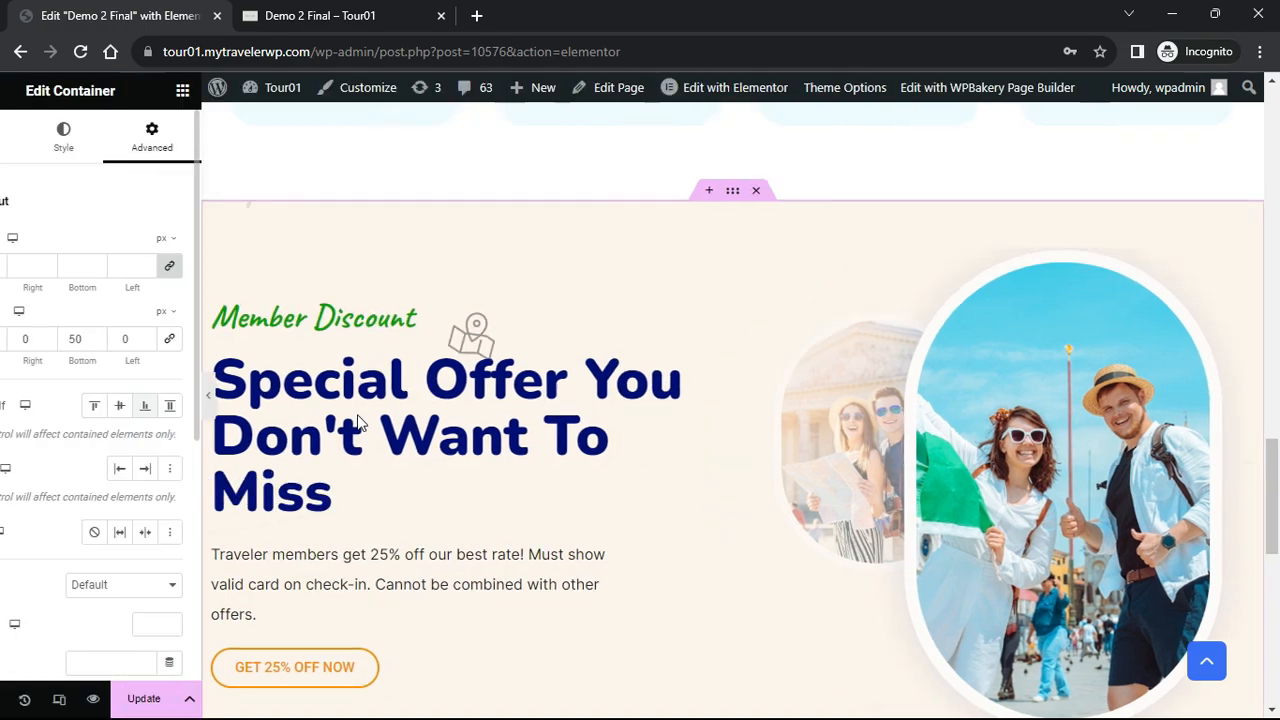
# Save the page and review the Member Discount section and the rest of the page in the Demo 2 Final preview tab
pyautogui.click(215, 706)
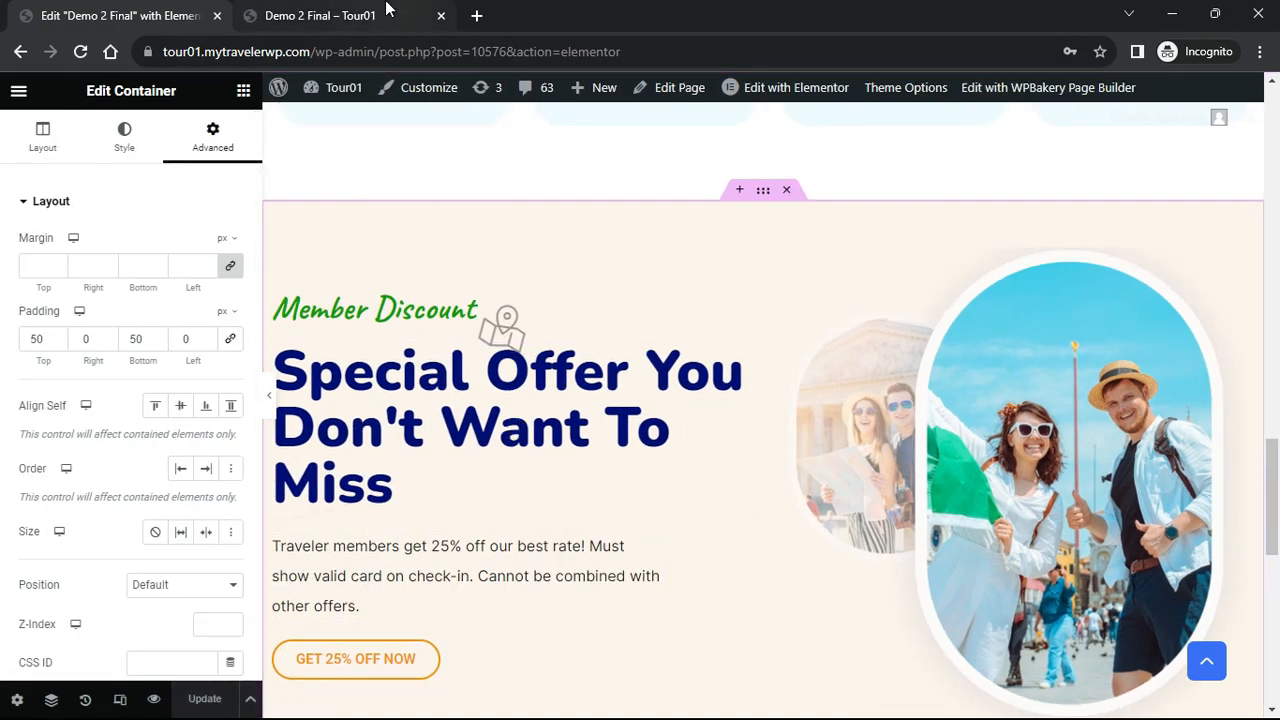
pyautogui.click(306, 12)
pyautogui.moveTo(1277, 130); pyautogui.dragTo(1277, 545)
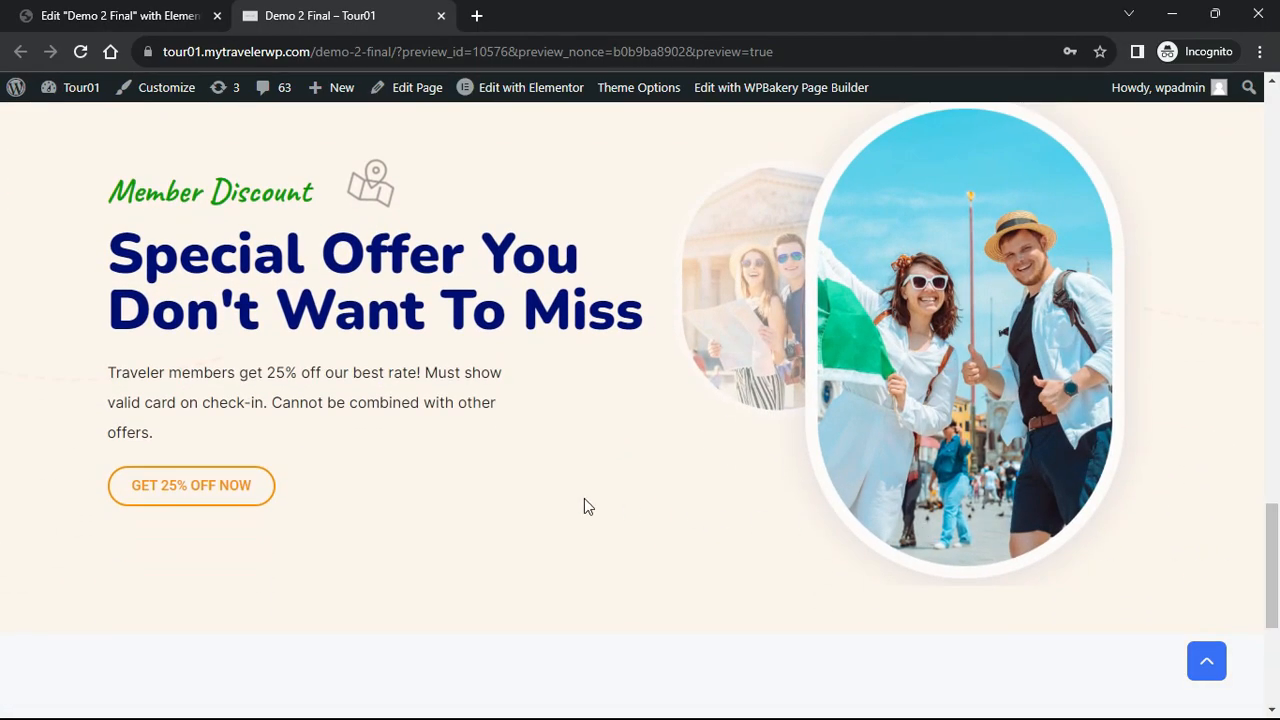
pyautogui.moveTo(1277, 520); pyautogui.dragTo(1272, 108)
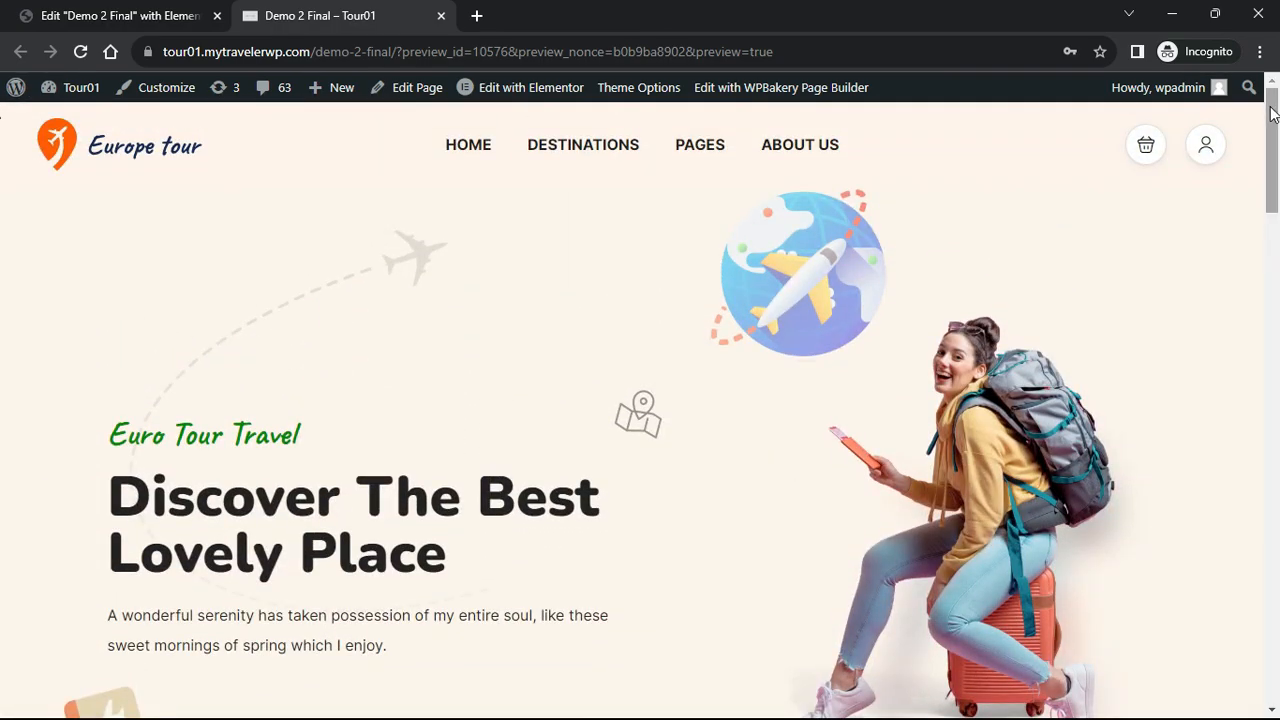
# Back in the Elementor editor, add a Heading widget below the Member Discount section and title it "OUR FEATURES"
pyautogui.click(155, 16)
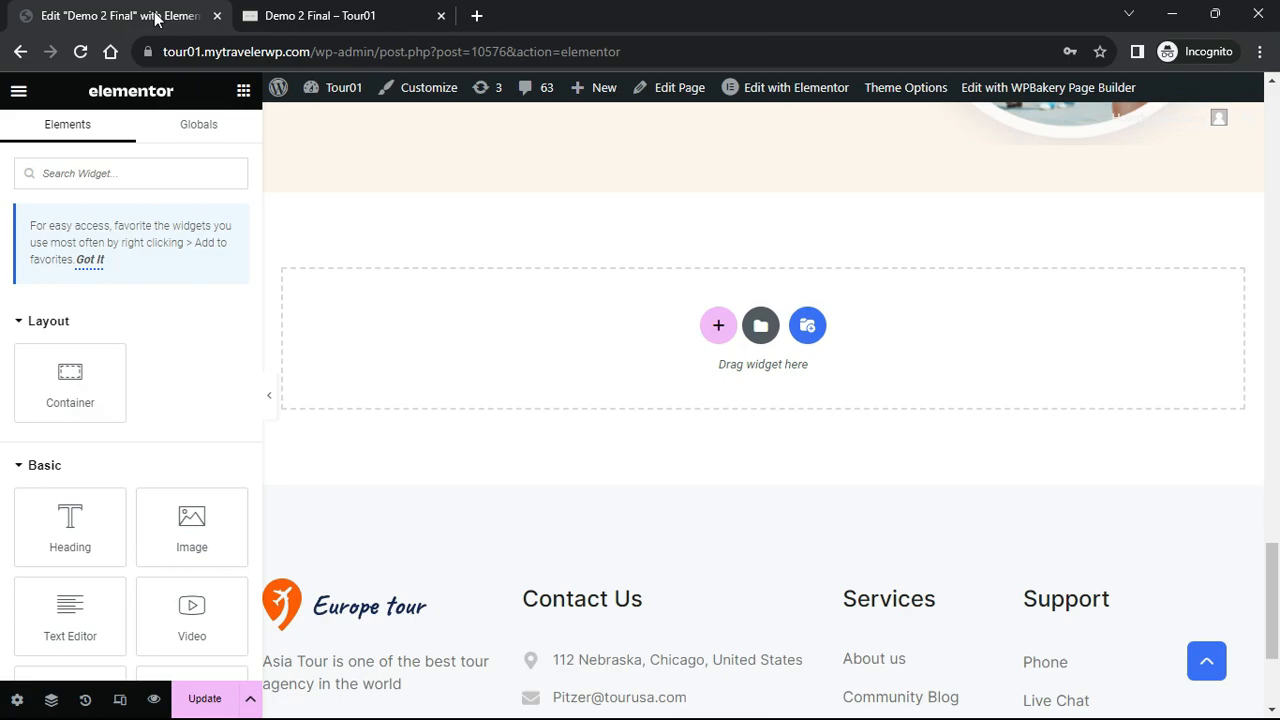
pyautogui.moveTo(70, 525); pyautogui.dragTo(434, 342)
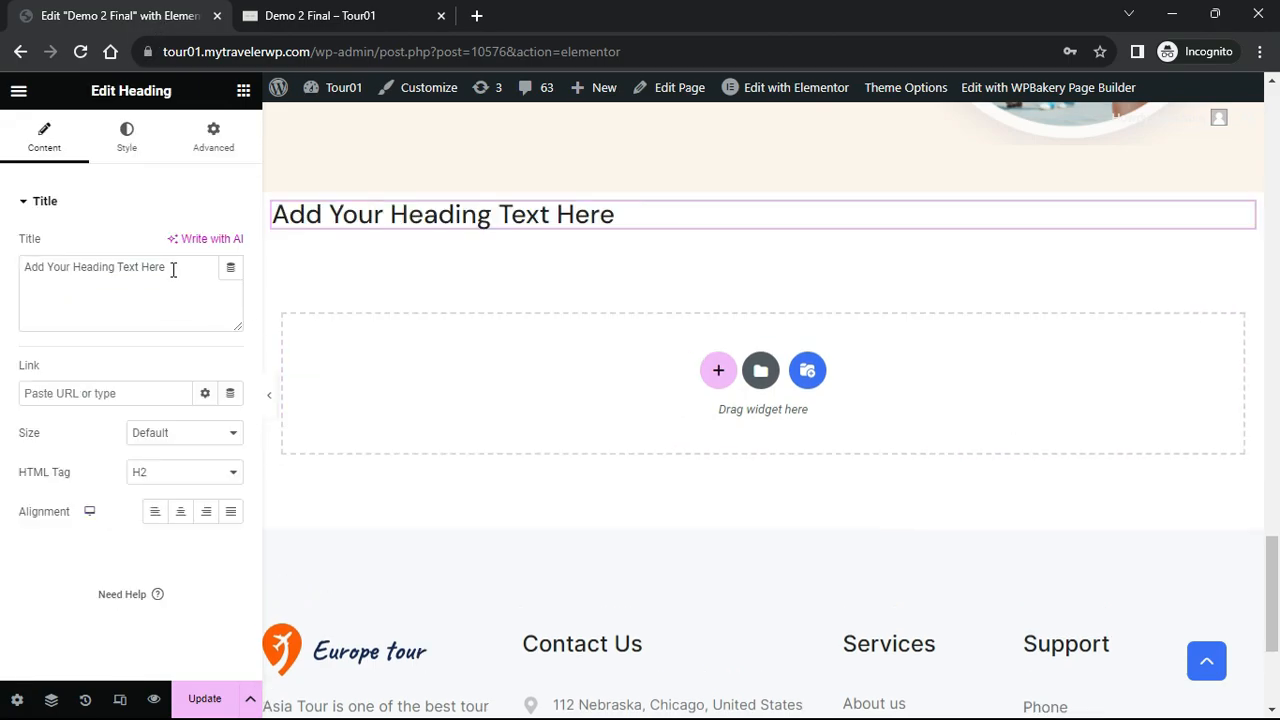
pyautogui.moveTo(173, 270); pyautogui.dragTo(3, 273)
pyautogui.write('OUR FEATURES')
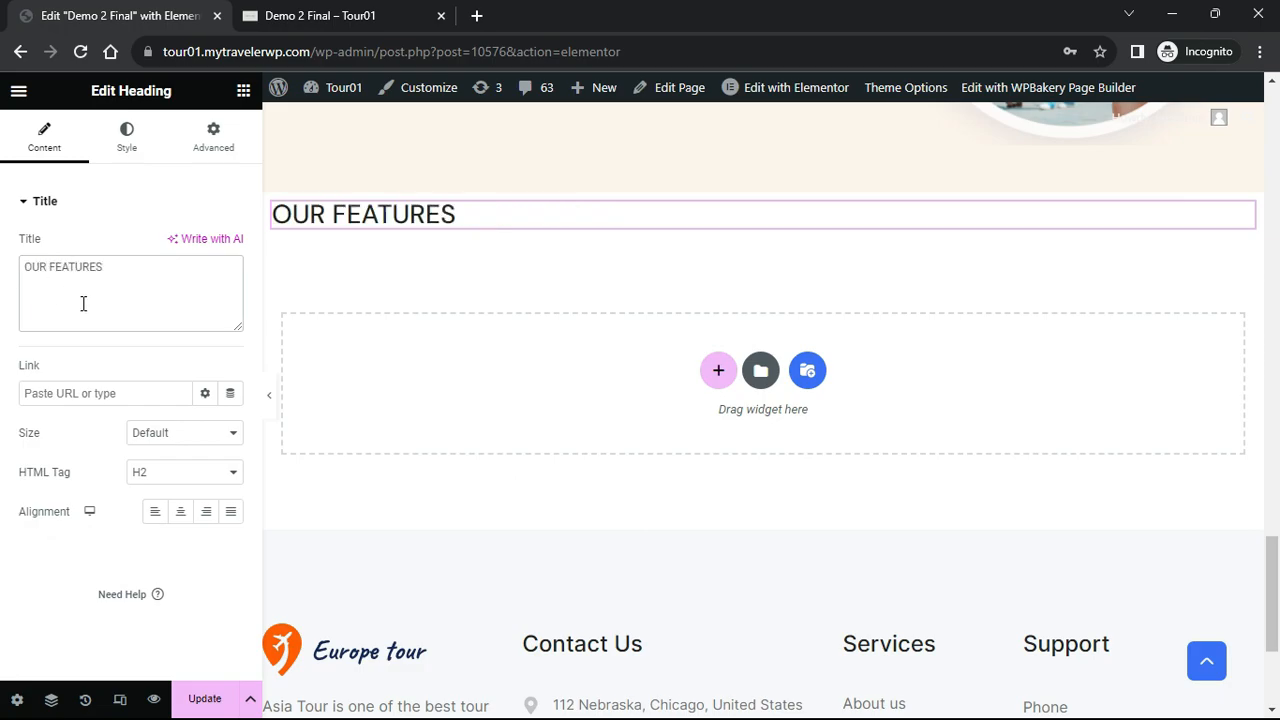
# Center the "OUR FEATURES" heading and set its text color to orange
pyautogui.click(180, 512)
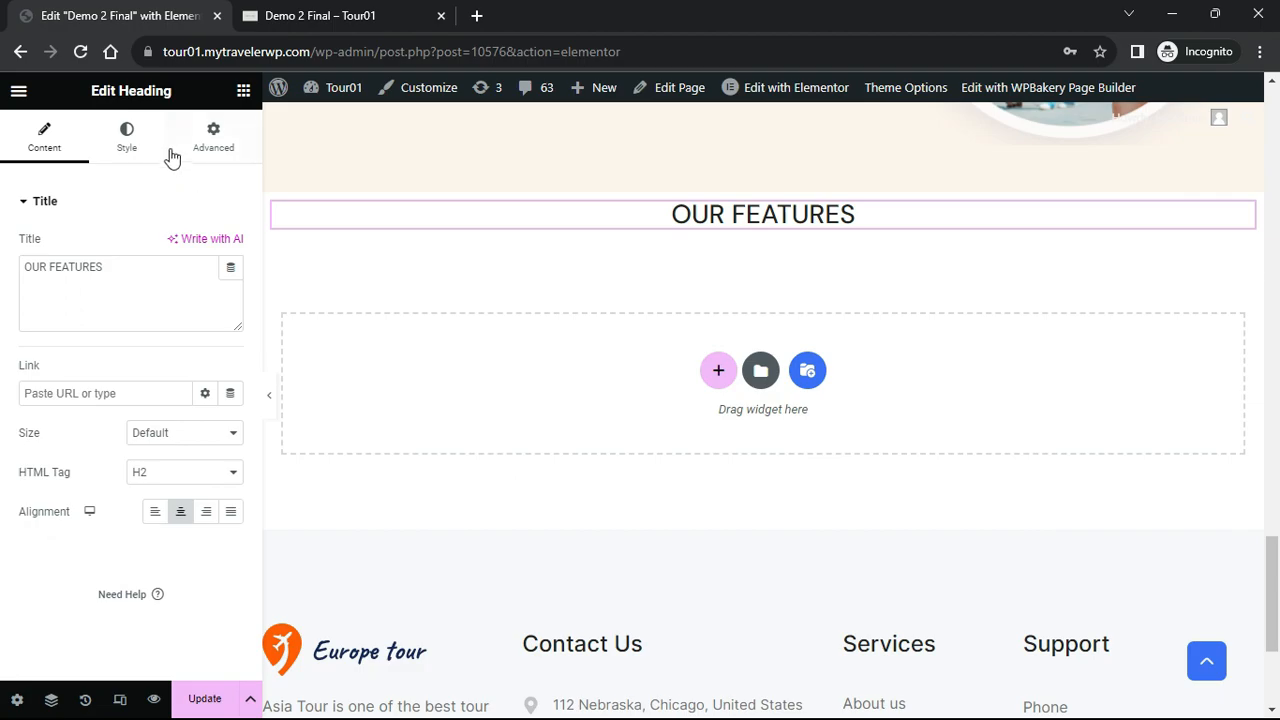
pyautogui.click(141, 143)
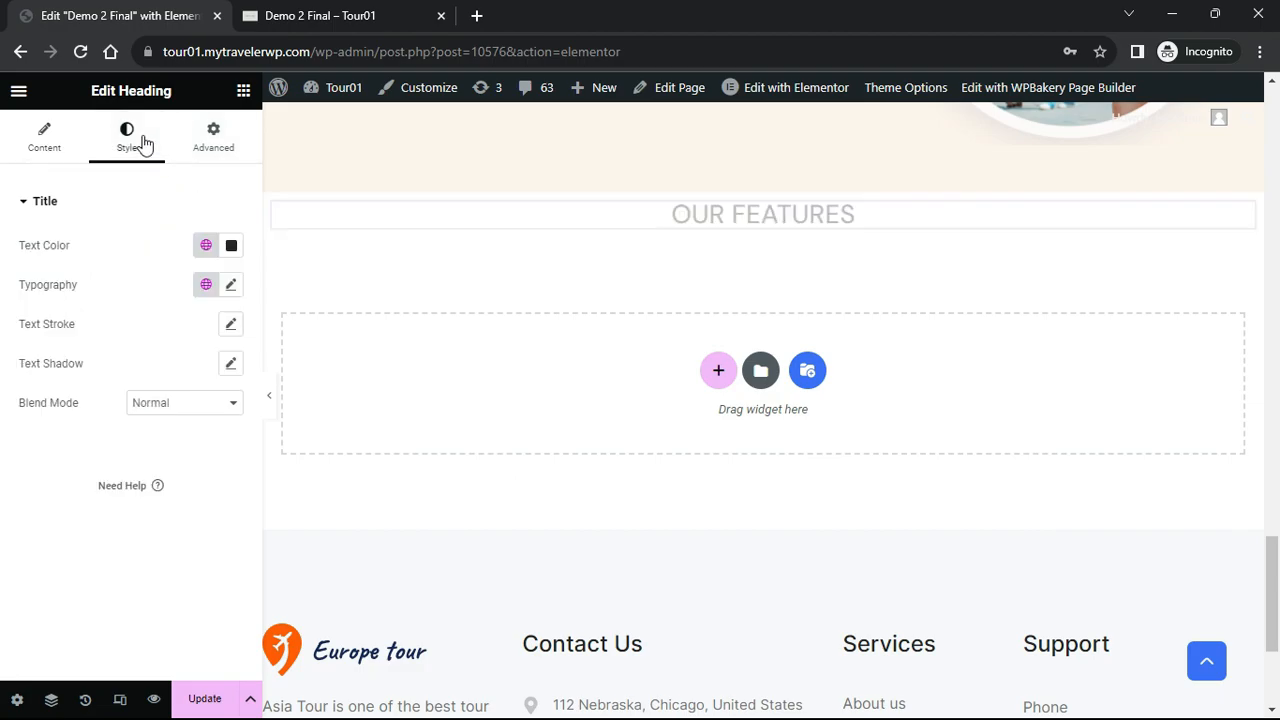
pyautogui.click(231, 250)
pyautogui.moveTo(263, 357); pyautogui.dragTo(343, 318)
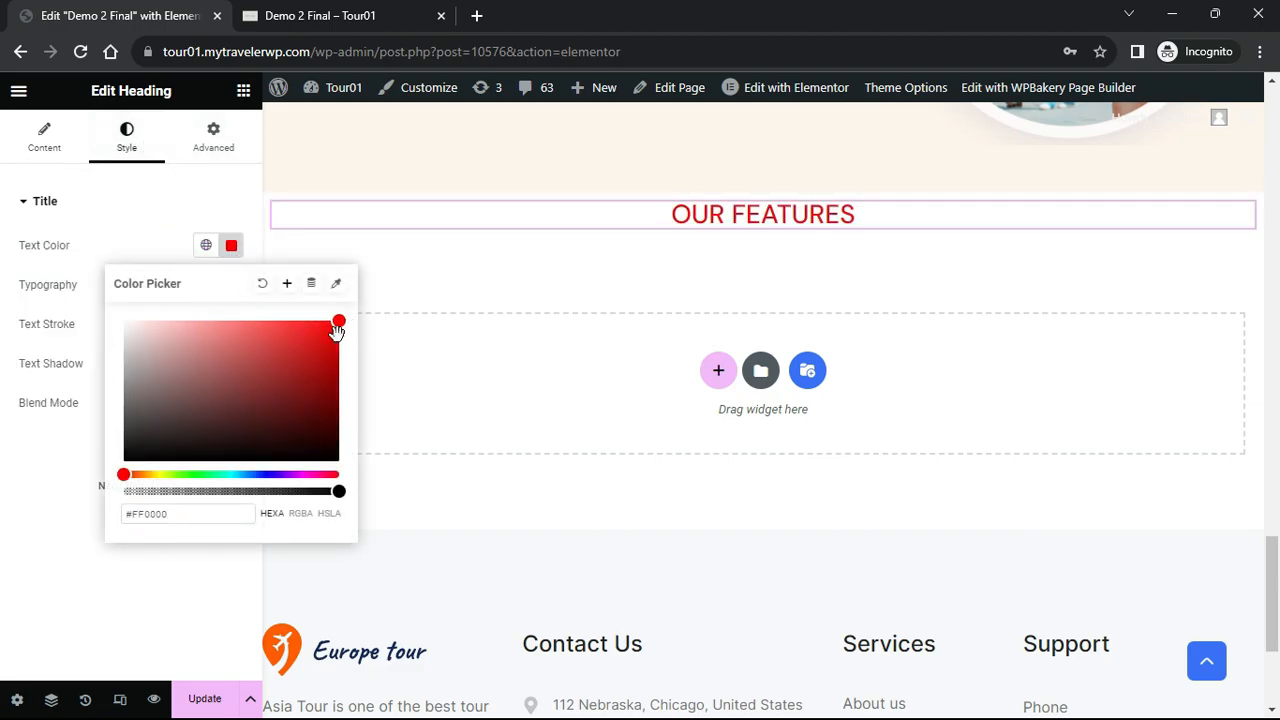
pyautogui.moveTo(133, 472)
pyautogui.mouseDown()
pyautogui.moveTo(149, 475)
pyautogui.moveTo(138, 474)
pyautogui.mouseUp()
pyautogui.click(98, 281)
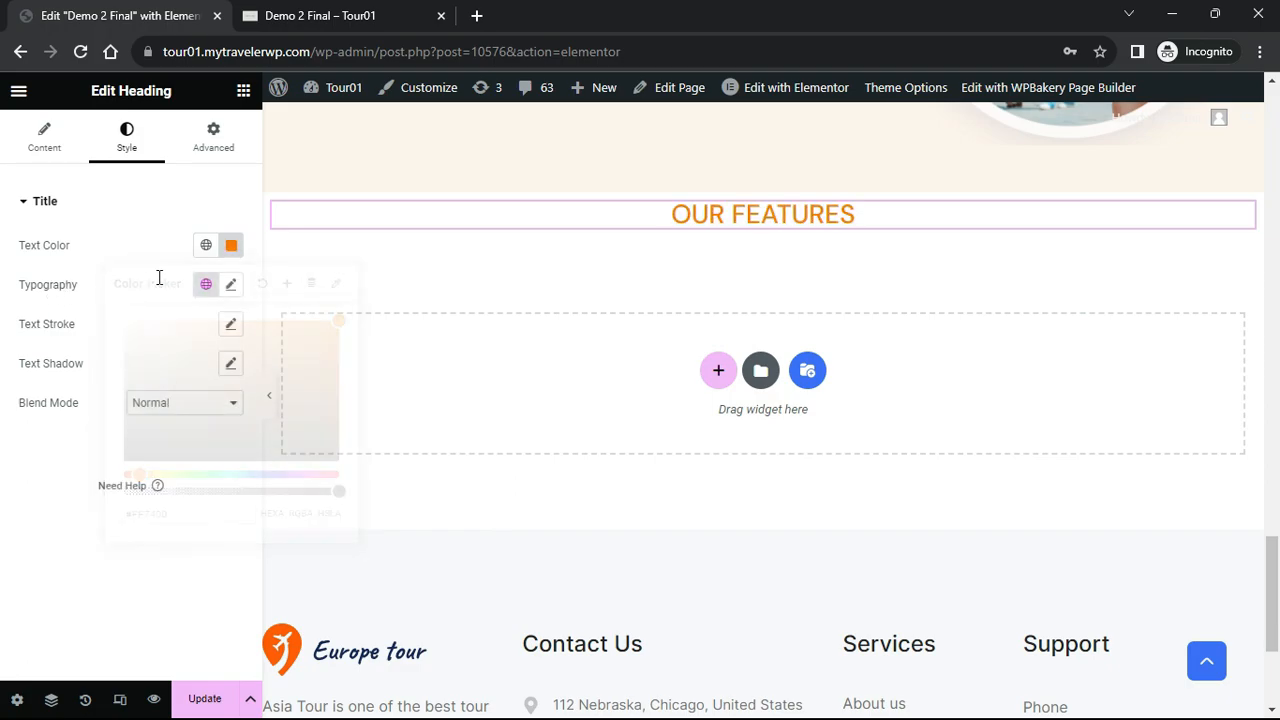
# Set the "OUR FEATURES" heading's typography to the Inter font, size 16 px, weight 400 (Normal)
pyautogui.click(230, 285)
pyautogui.click(175, 372)
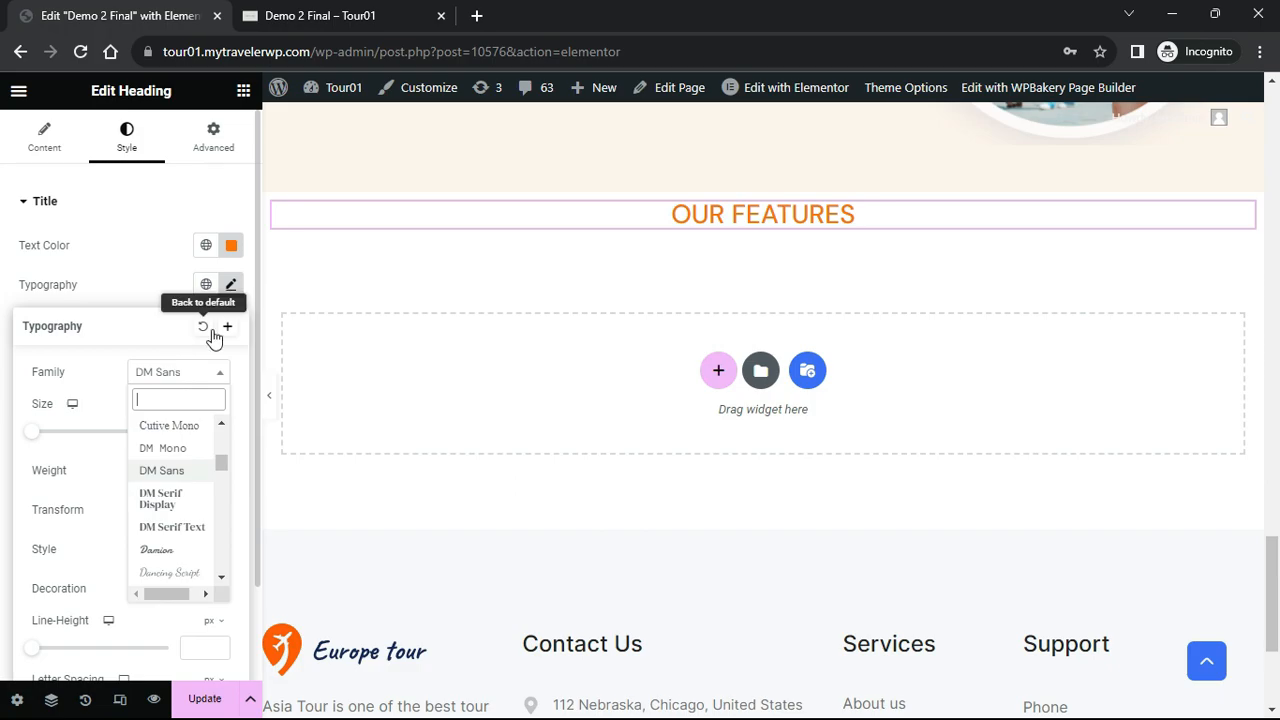
pyautogui.write('Inter')
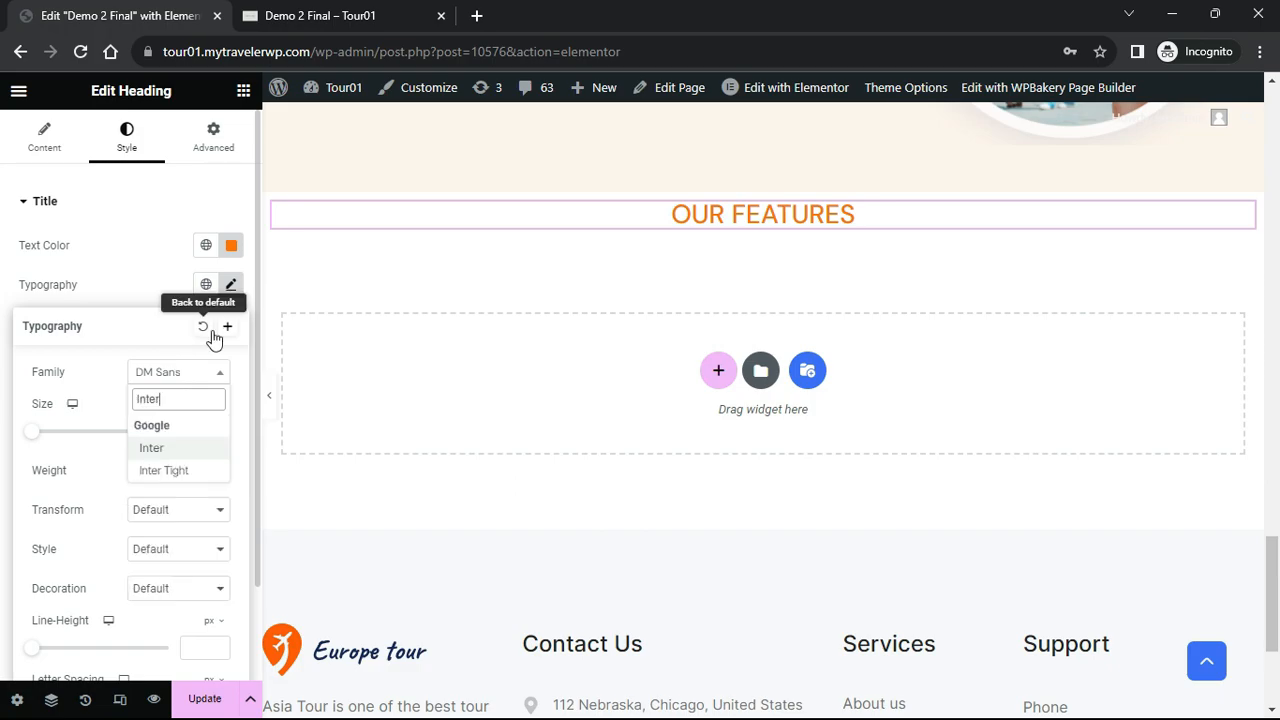
pyautogui.click(160, 448)
pyautogui.click(204, 432)
pyautogui.write('16')
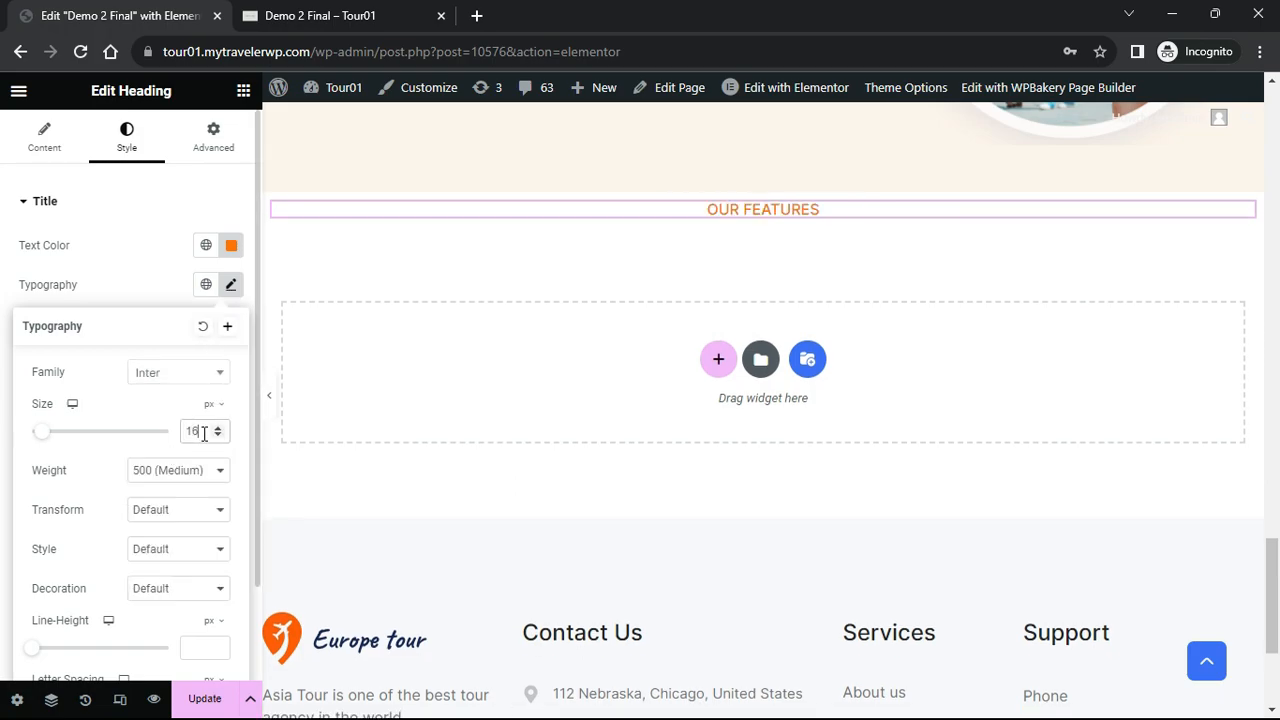
pyautogui.click(182, 475)
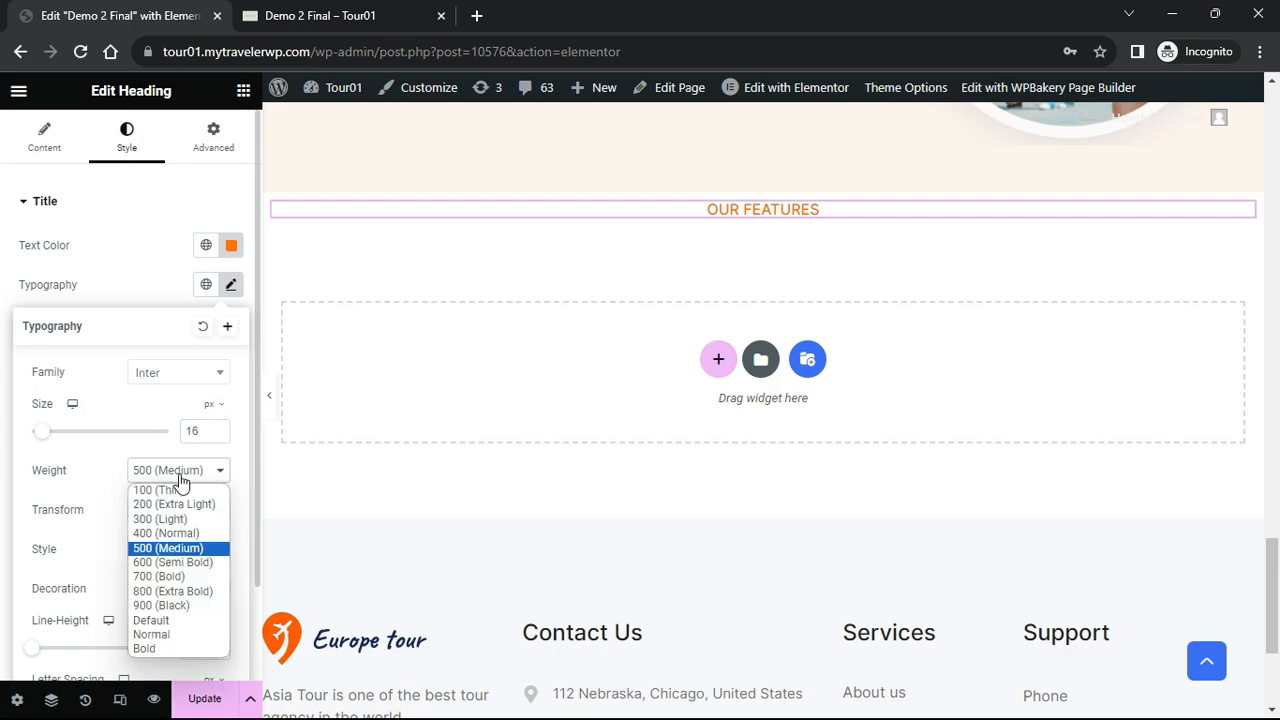
pyautogui.click(176, 536)
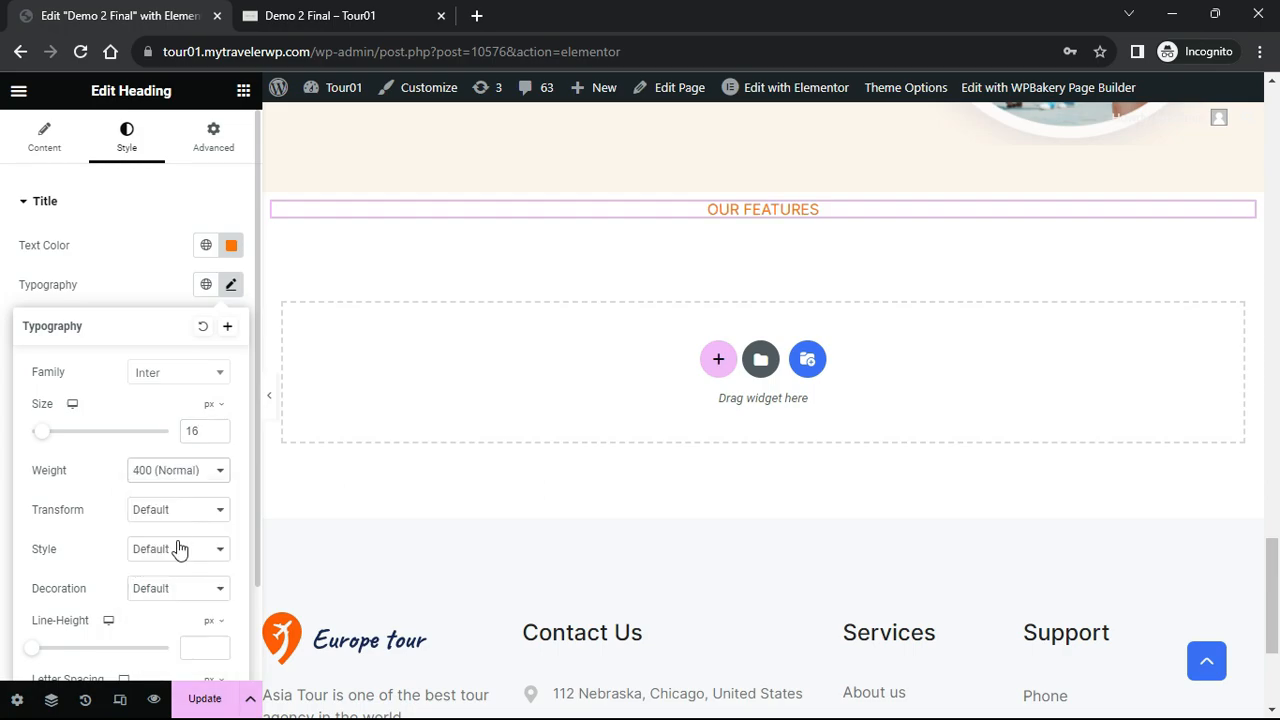
# Add a Heading widget below "OUR FEATURES", title it "Recommended For You" and center it
pyautogui.click(243, 92)
pyautogui.moveTo(70, 507); pyautogui.dragTo(751, 226)
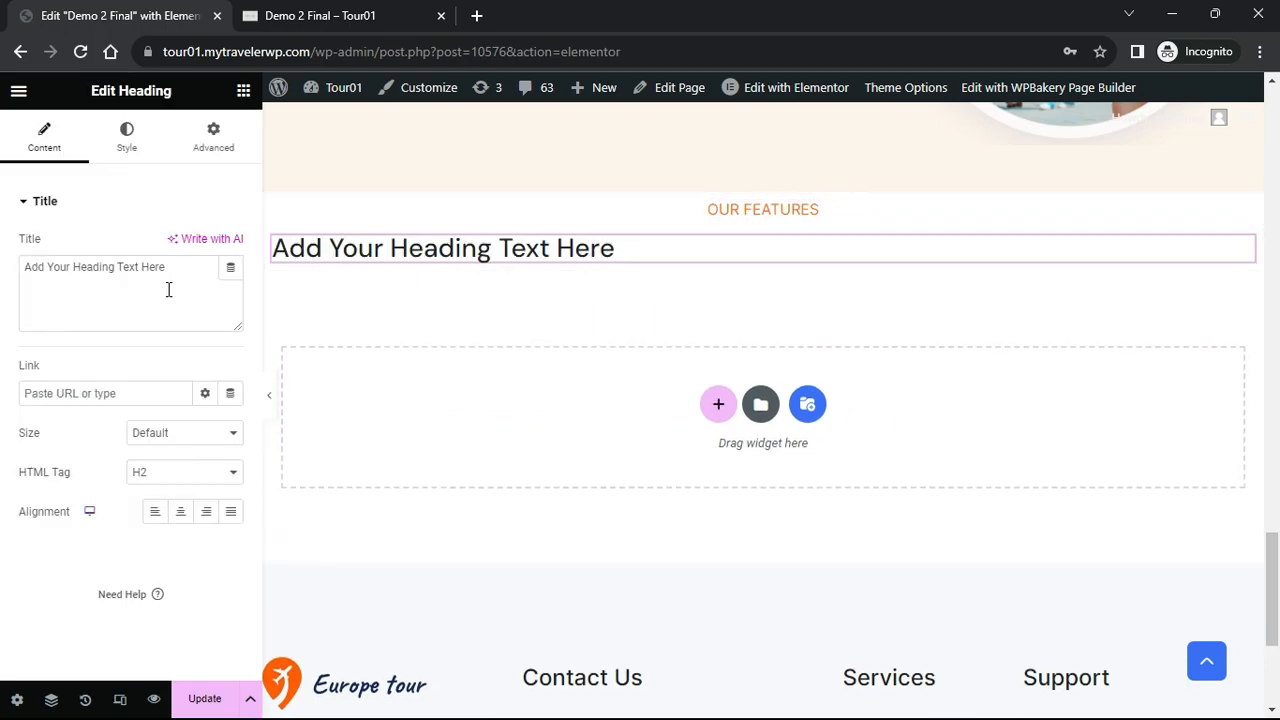
pyautogui.tripleClick(146, 267)
pyautogui.write('Recommended For You')
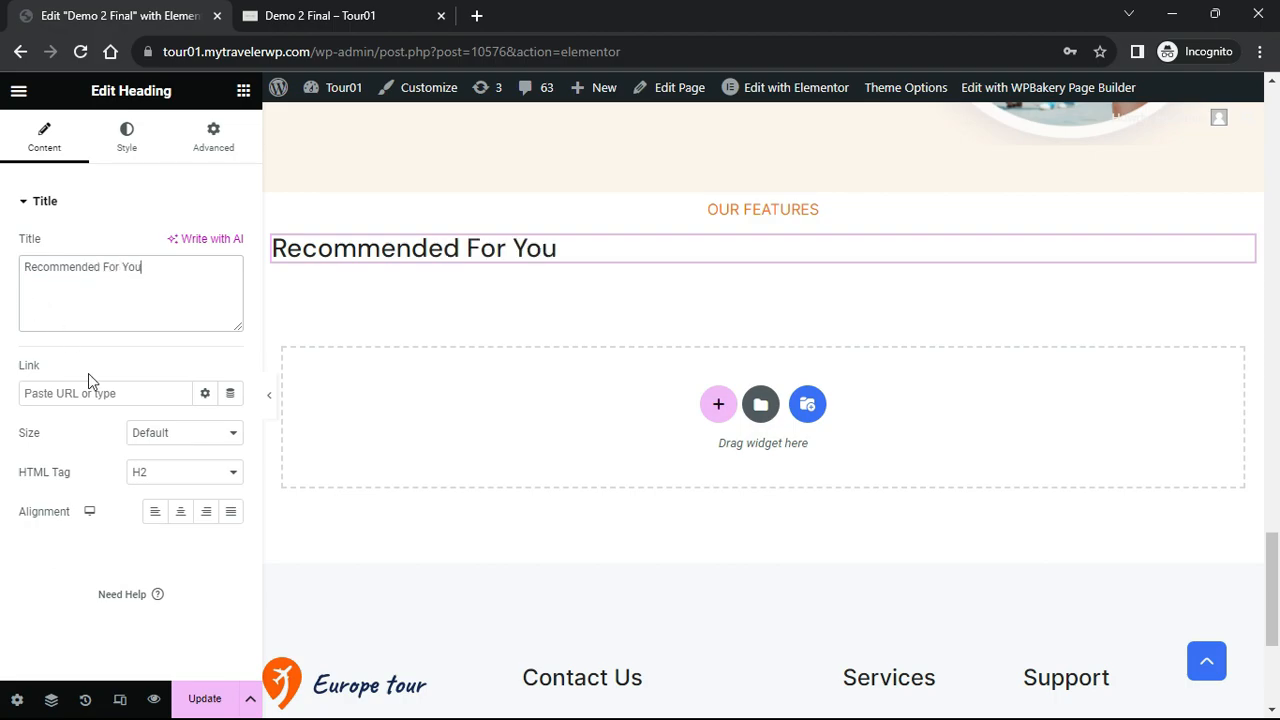
pyautogui.click(178, 514)
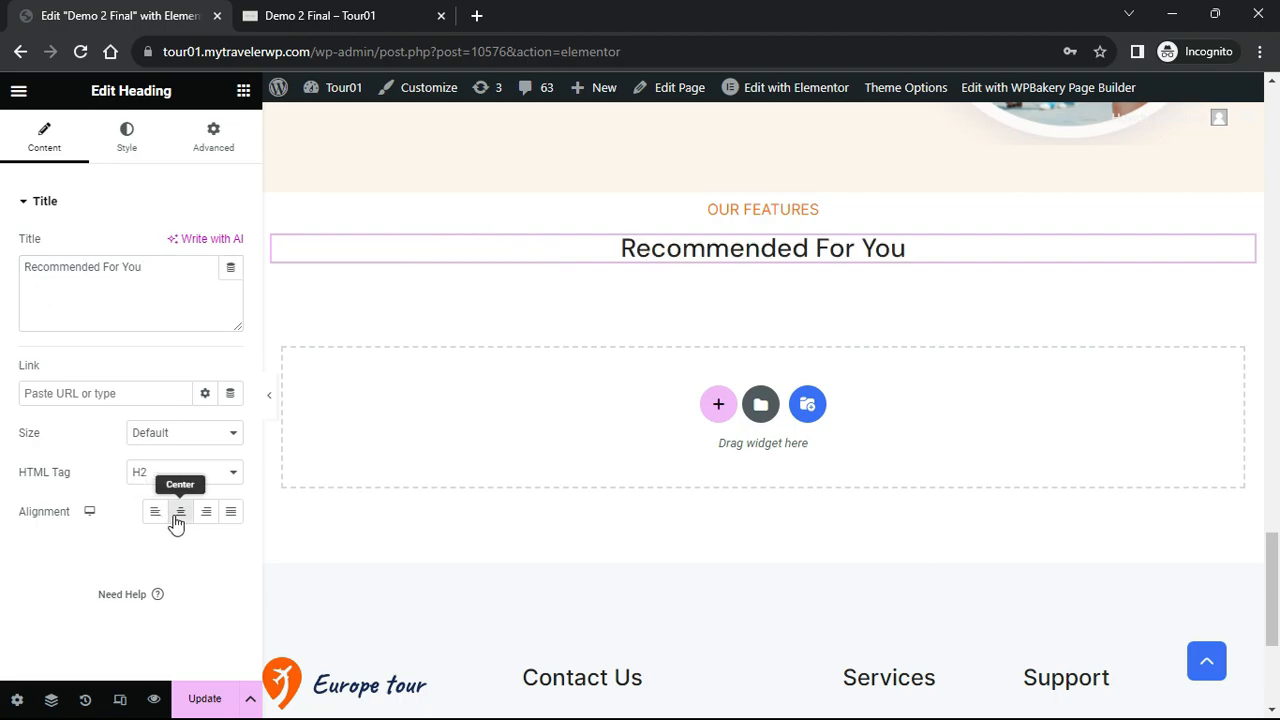
# Set the "Recommended For You" heading's text color to dark navy blue
pyautogui.click(127, 136)
pyautogui.click(231, 247)
pyautogui.click(336, 388)
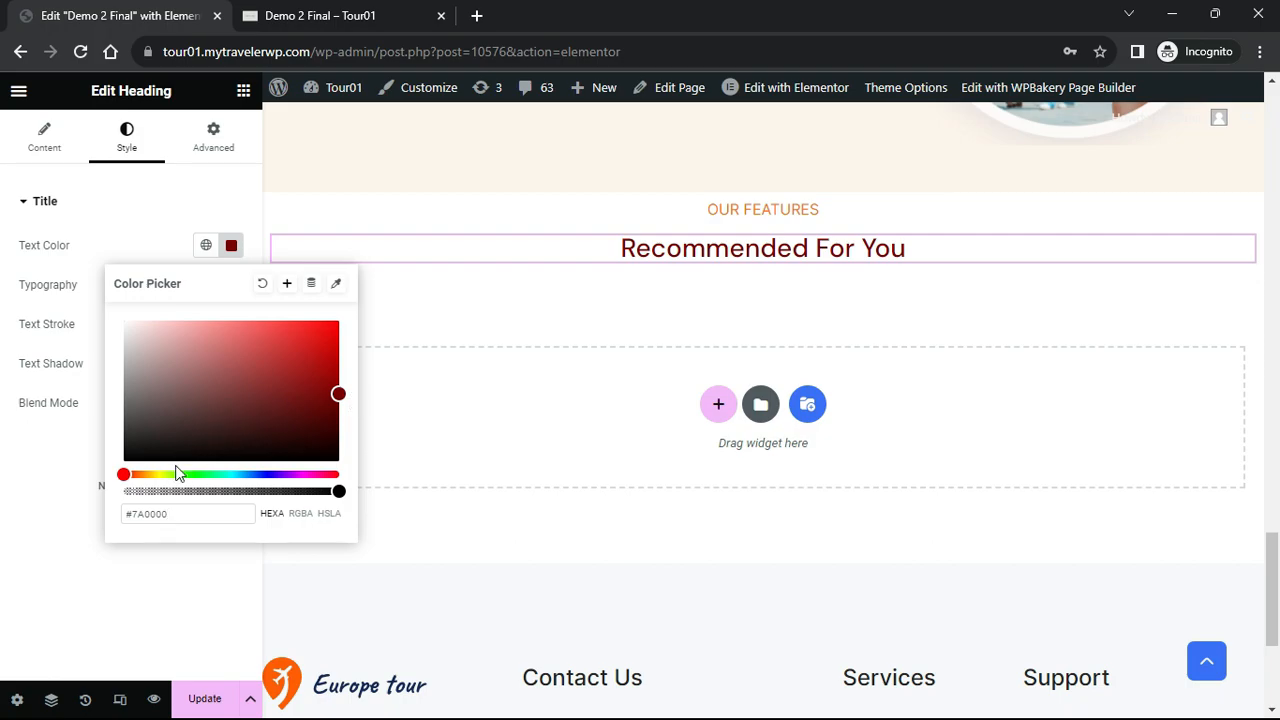
pyautogui.moveTo(124, 476); pyautogui.dragTo(266, 476)
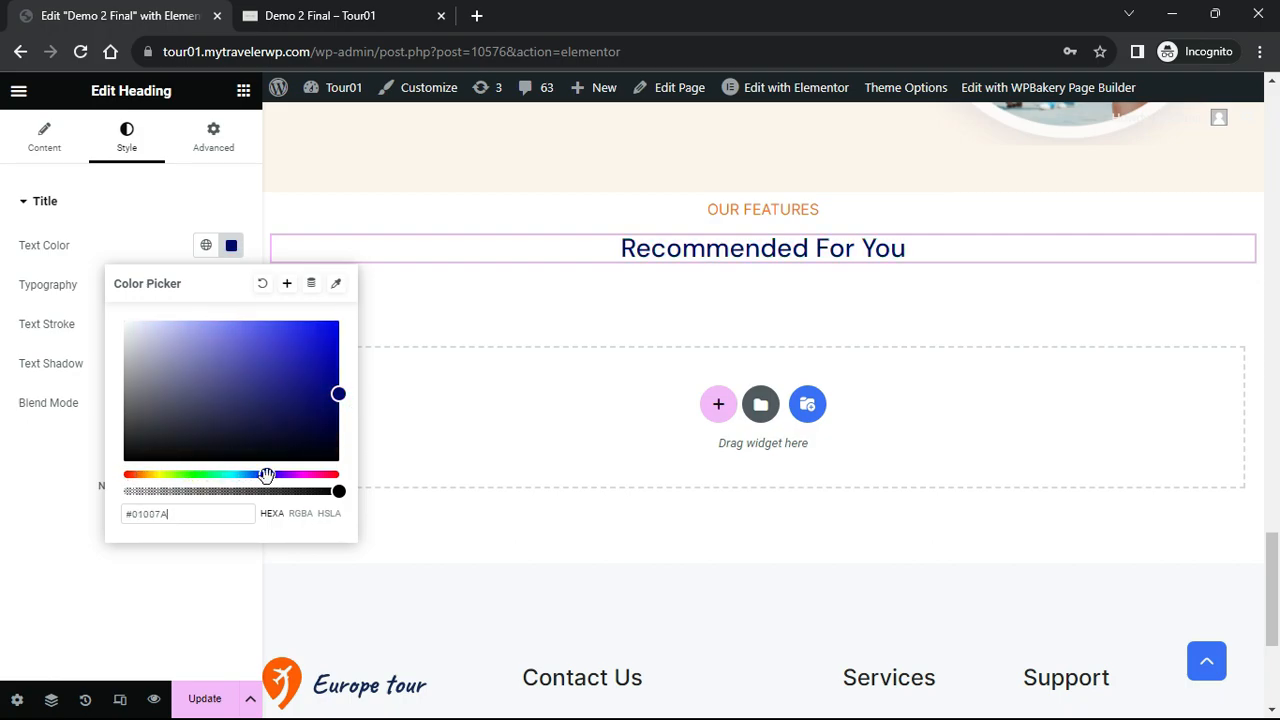
pyautogui.click(48, 288)
# Set the "Recommended For You" heading's typography to the Nunito font, size 40 px, weight 900 (Black)
pyautogui.click(232, 287)
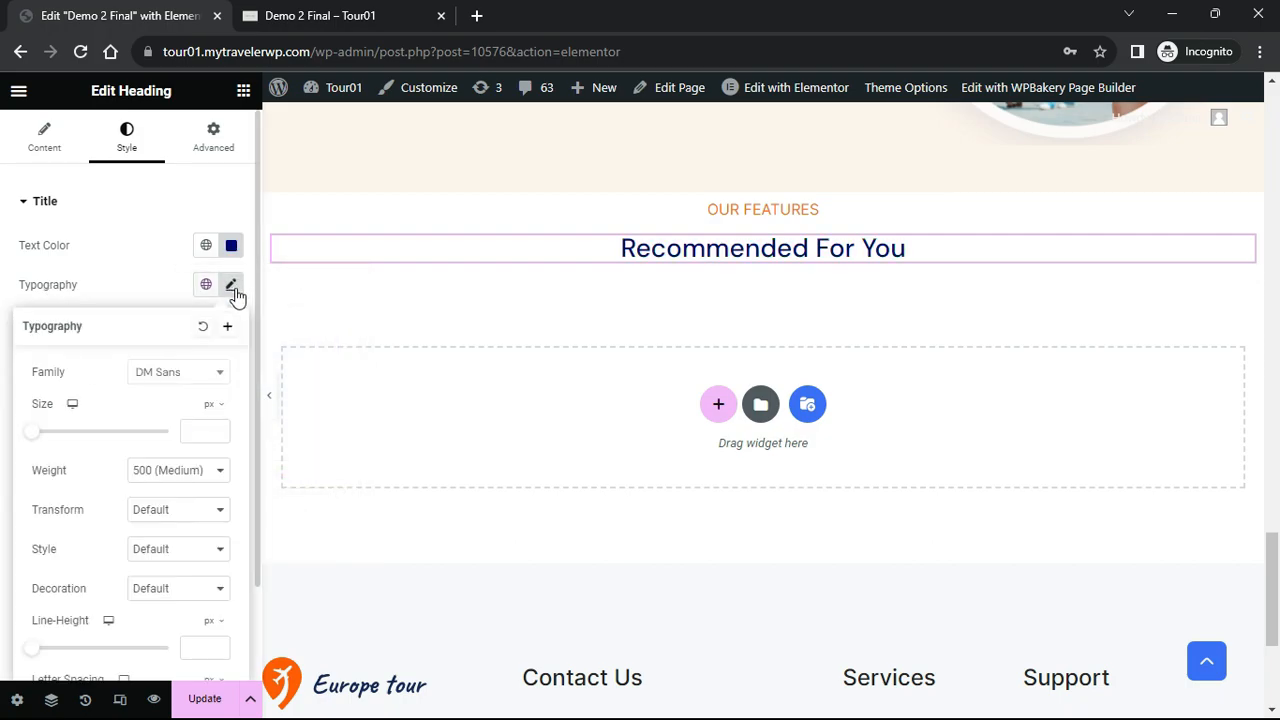
pyautogui.click(184, 385)
pyautogui.write('Nunito')
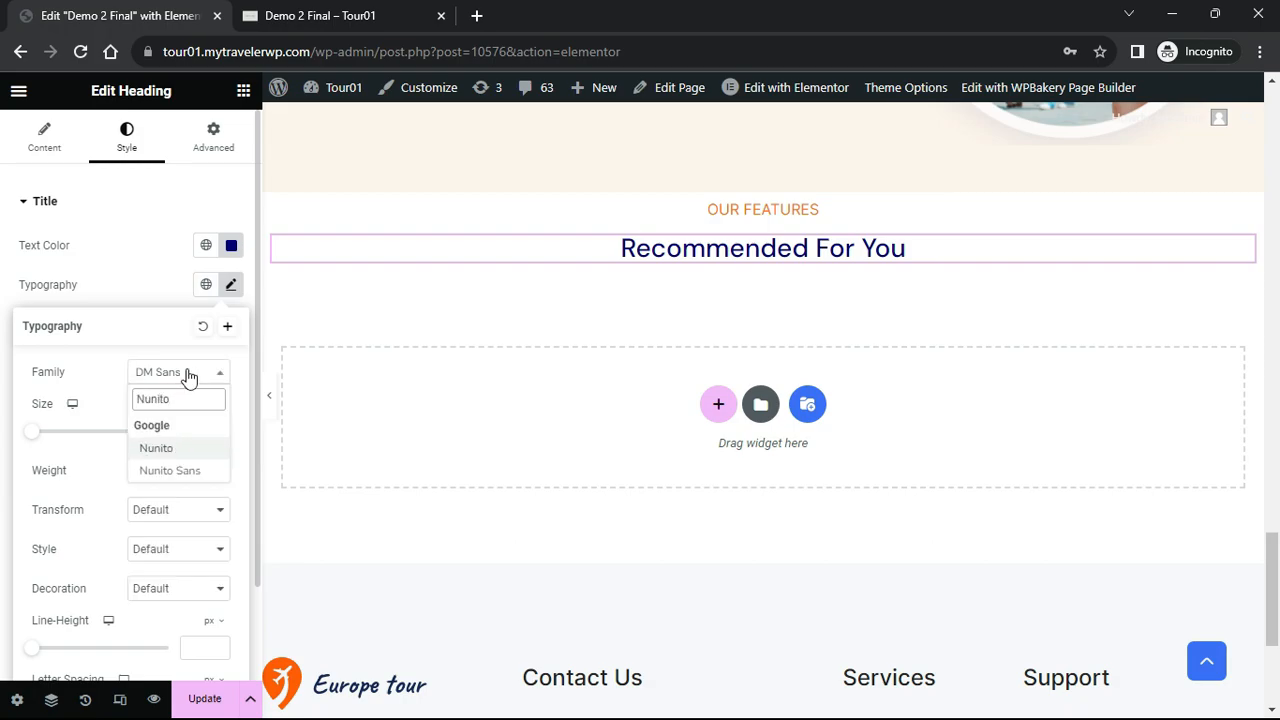
pyautogui.click(172, 449)
pyautogui.write('40')
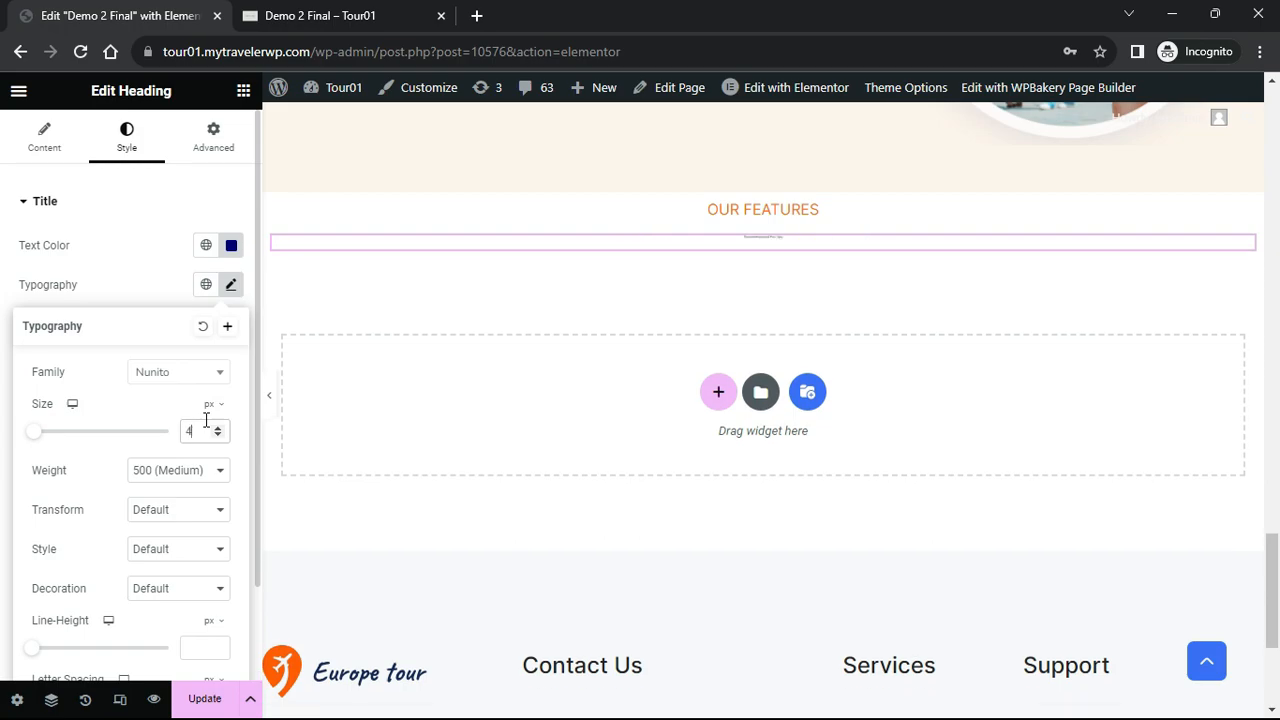
pyautogui.click(220, 470)
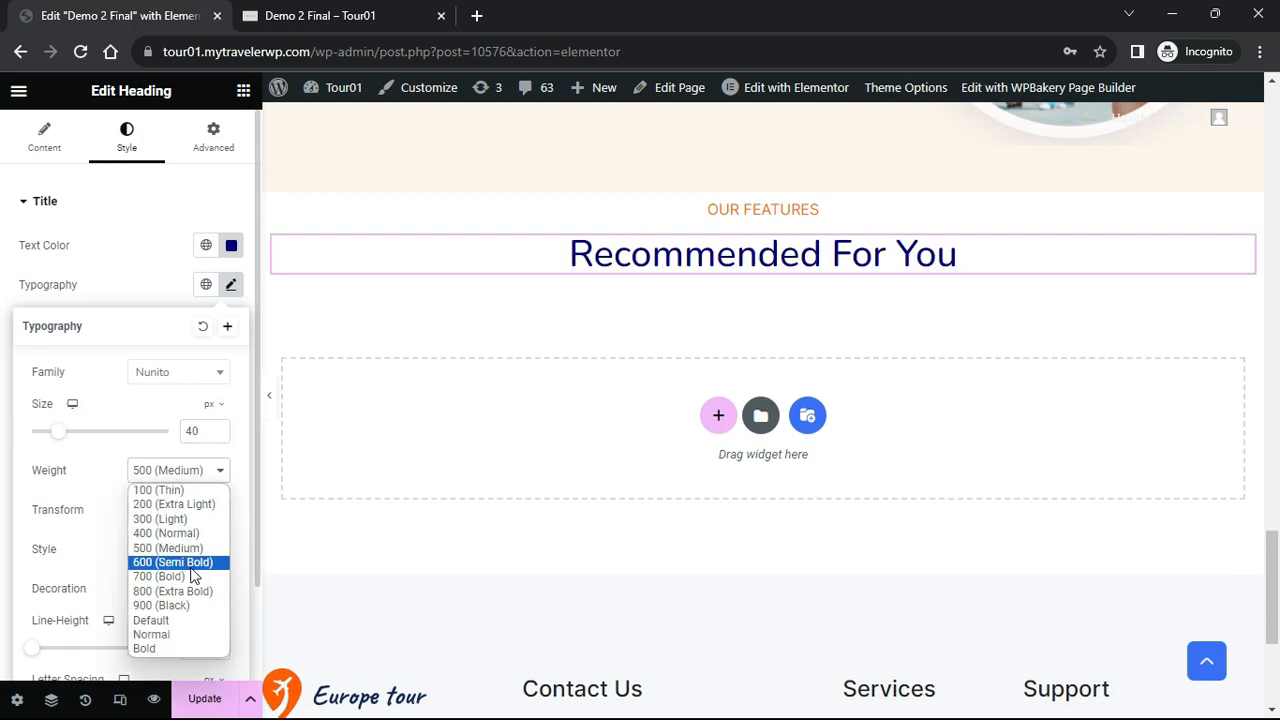
pyautogui.click(195, 604)
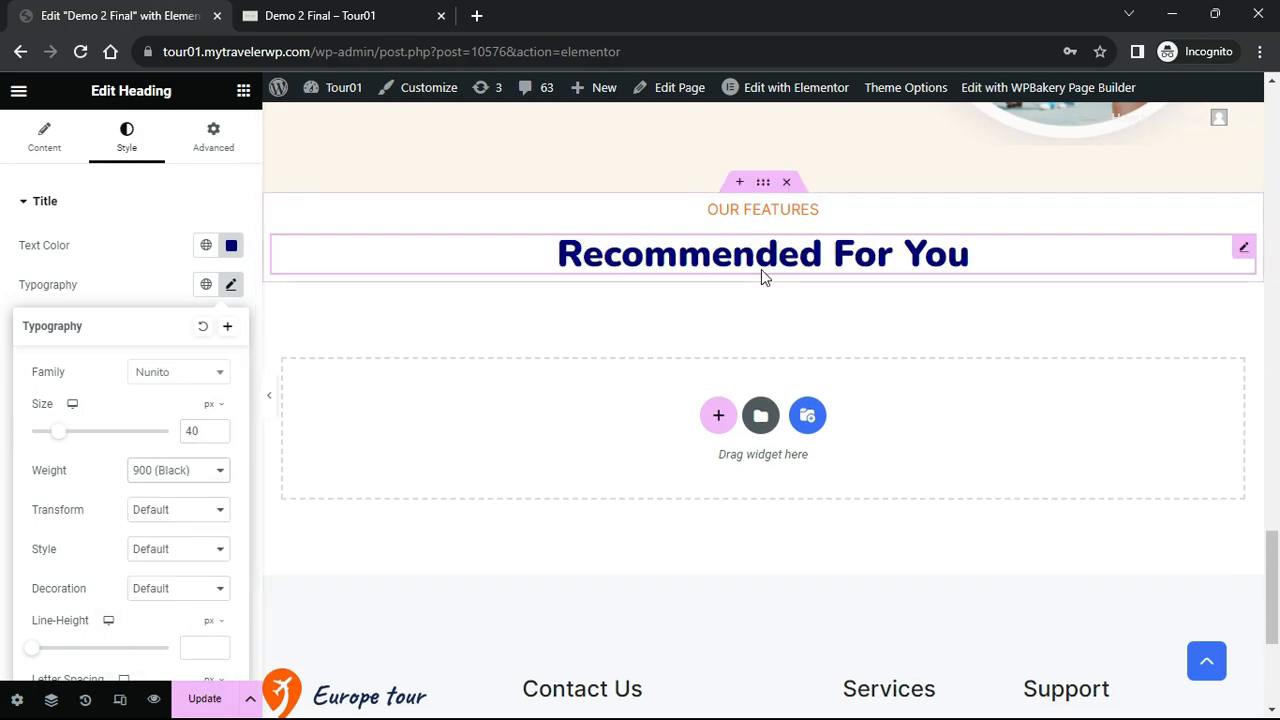
# Set the padding of the container holding both headings to 100 px on top and 0 on the other sides
pyautogui.click(762, 188)
pyautogui.click(209, 140)
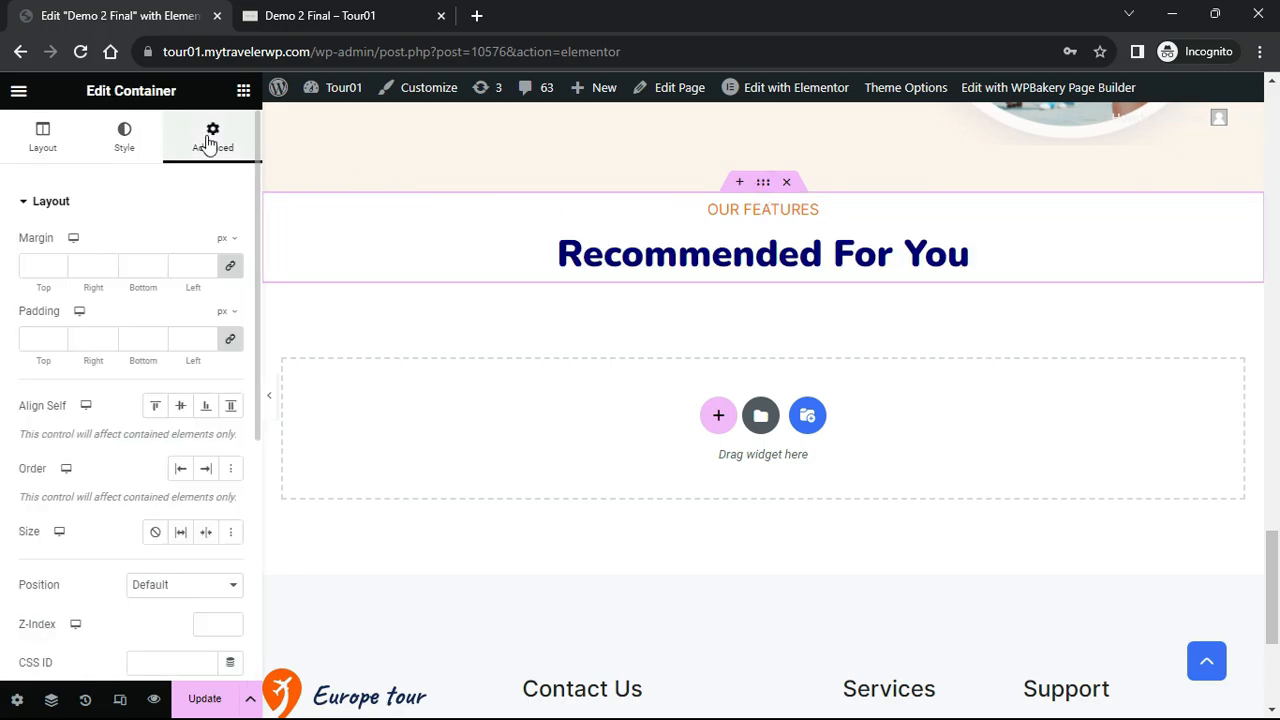
pyautogui.click(232, 339)
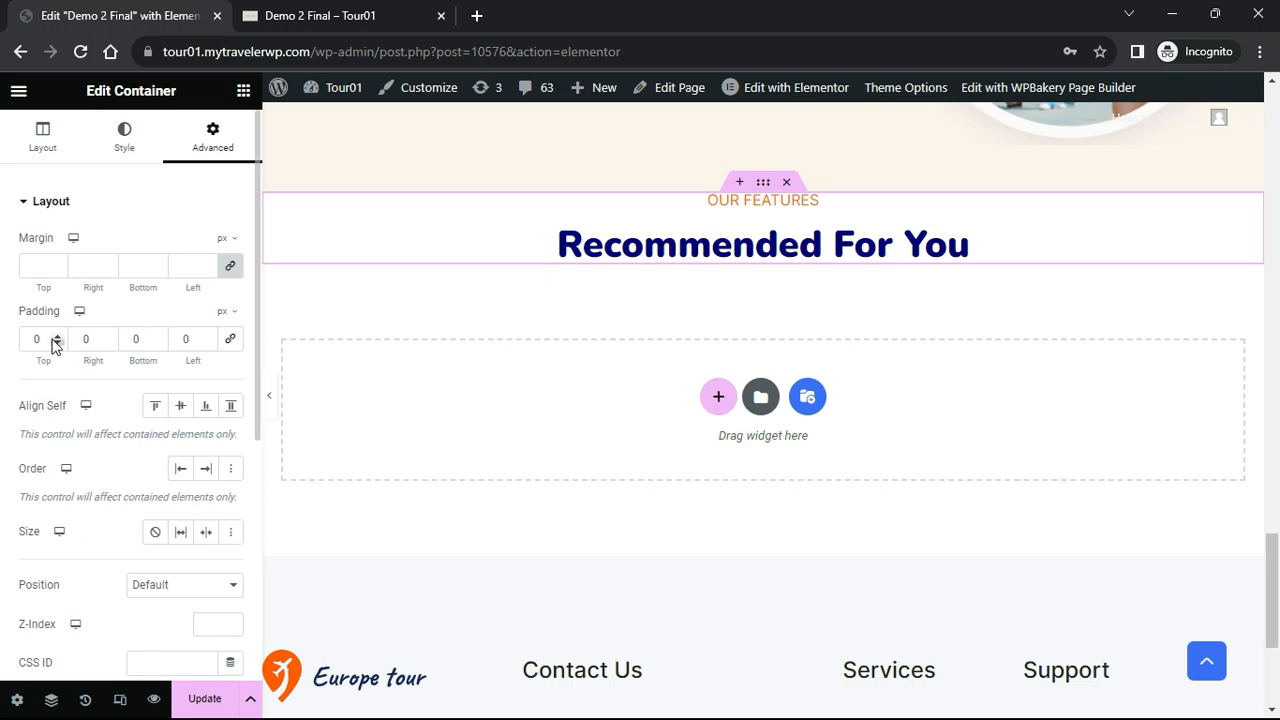
pyautogui.write('00')
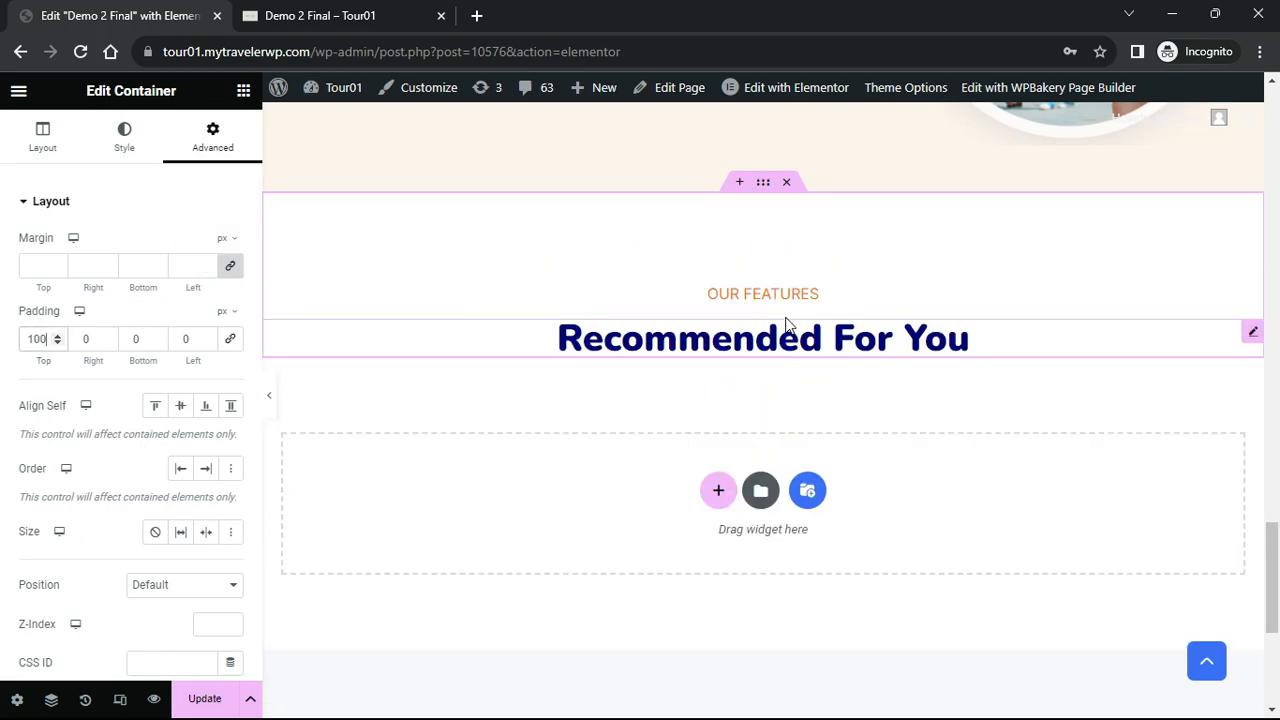
# Add a List item service widget below the "Recommended For You" heading, with Tour as its service and None as the tour category
pyautogui.click(243, 92)
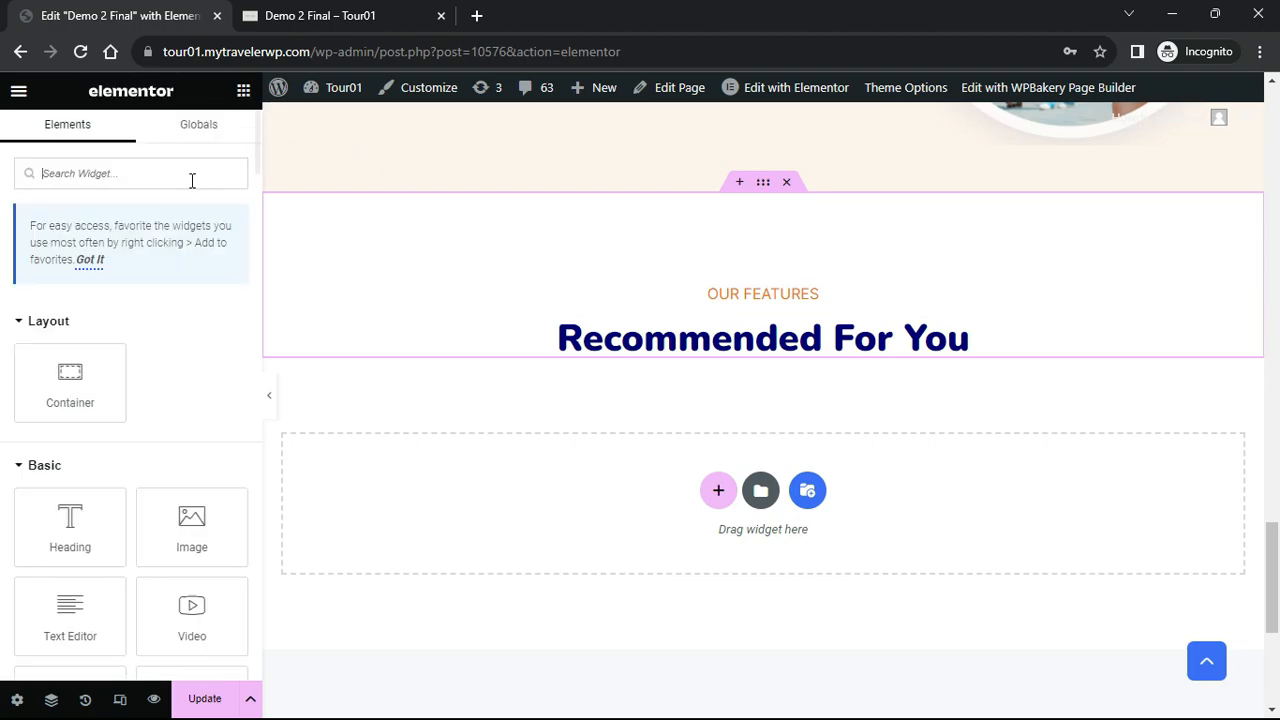
pyautogui.write('List')
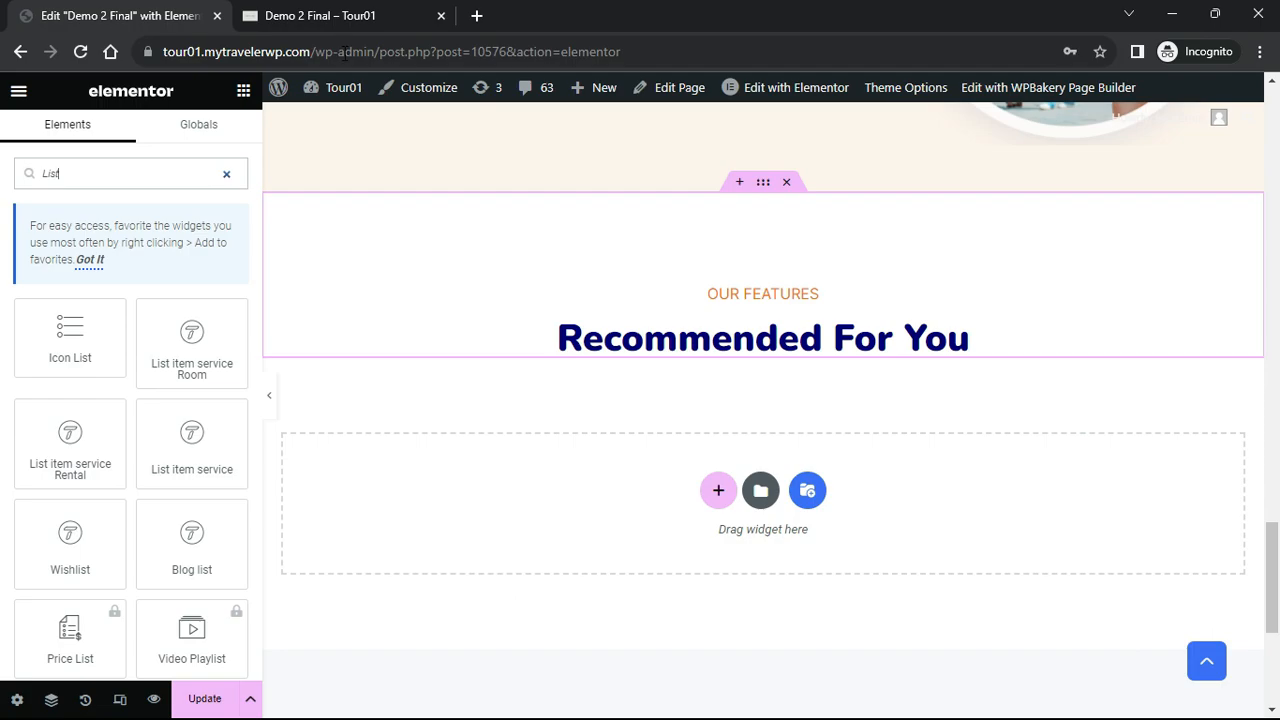
pyautogui.moveTo(209, 443); pyautogui.dragTo(750, 362)
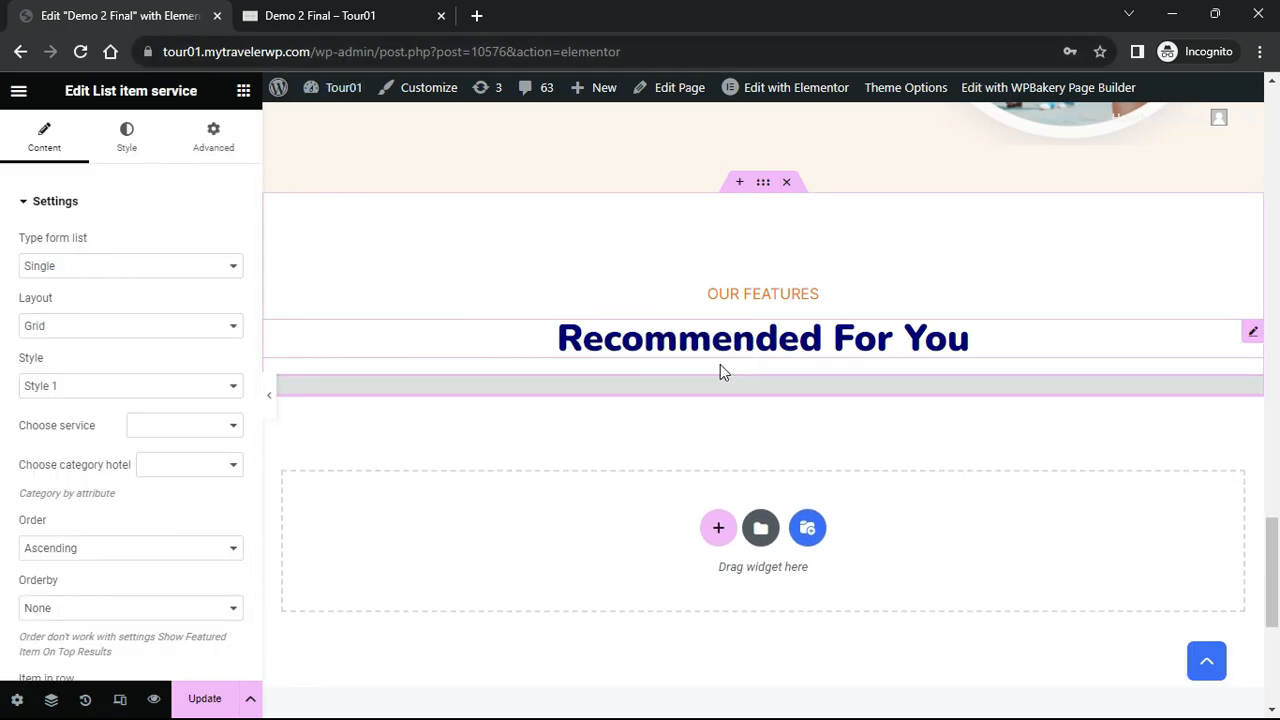
pyautogui.click(232, 427)
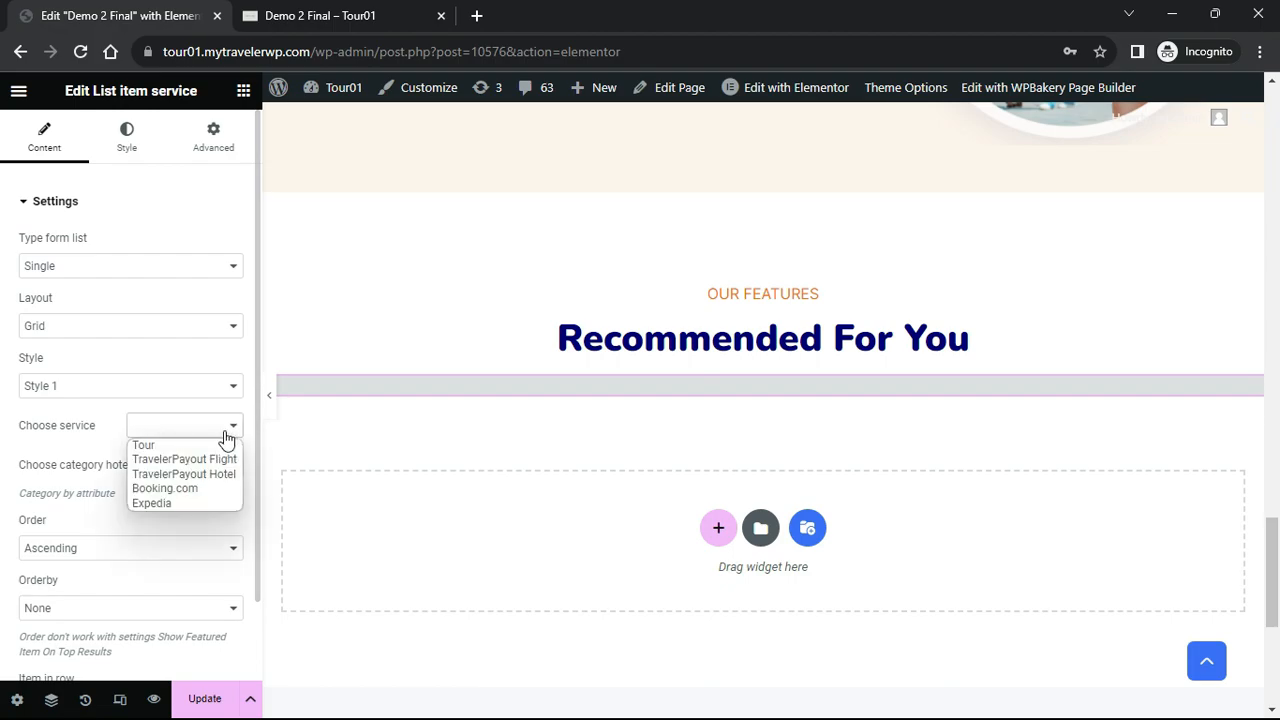
pyautogui.click(222, 446)
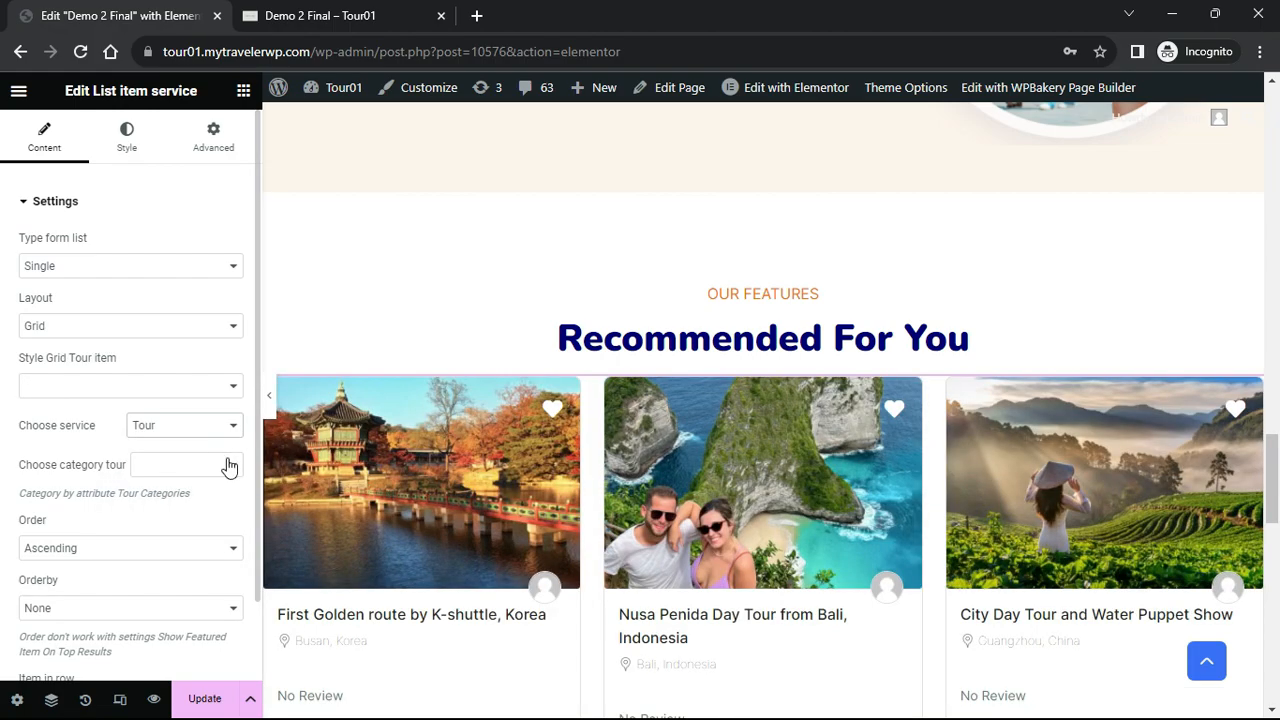
pyautogui.click(228, 466)
pyautogui.click(215, 485)
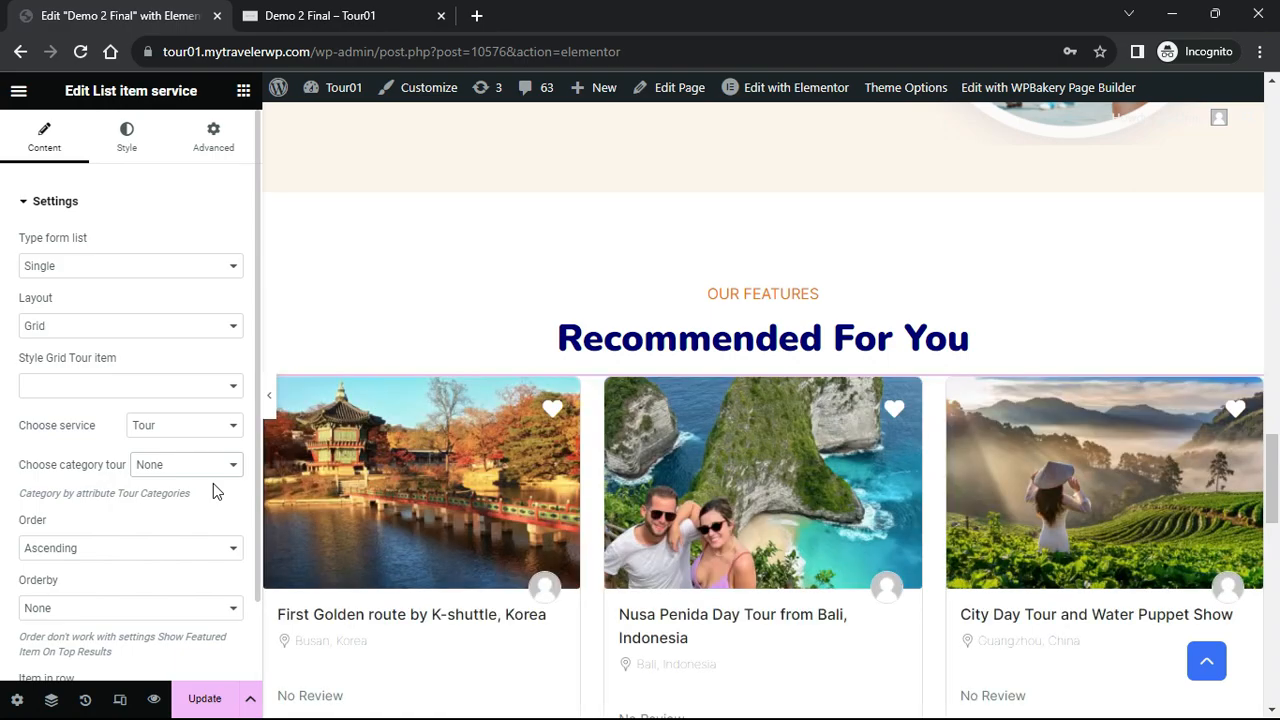
# Switch the tour list's layout to Slider and its grid tour item style to Style 2
pyautogui.click(236, 334)
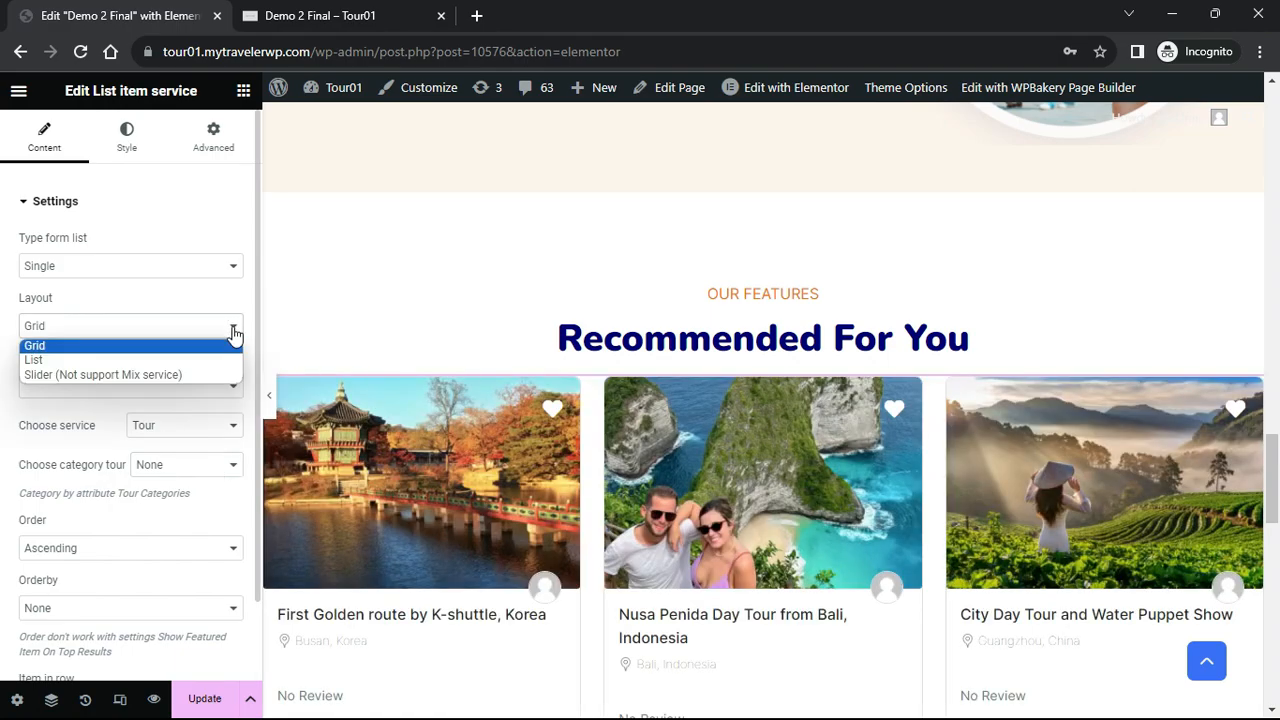
pyautogui.click(200, 375)
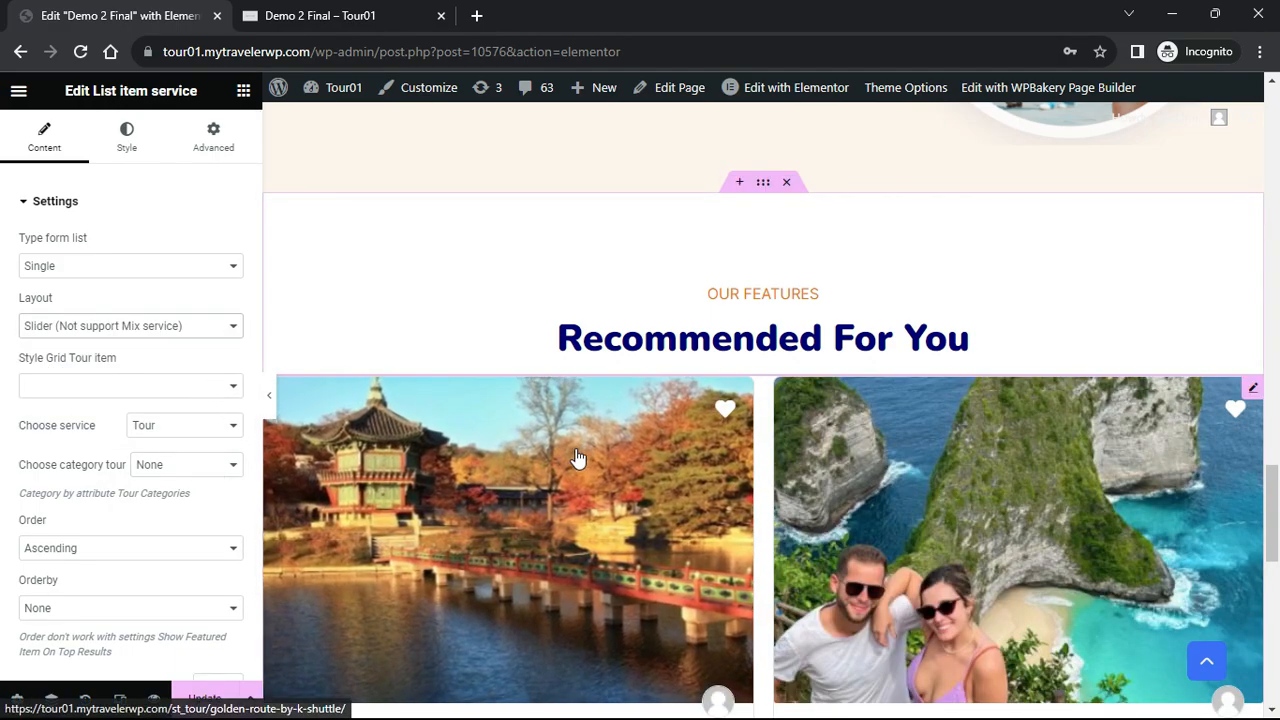
pyautogui.scroll(-2, 496, 446)
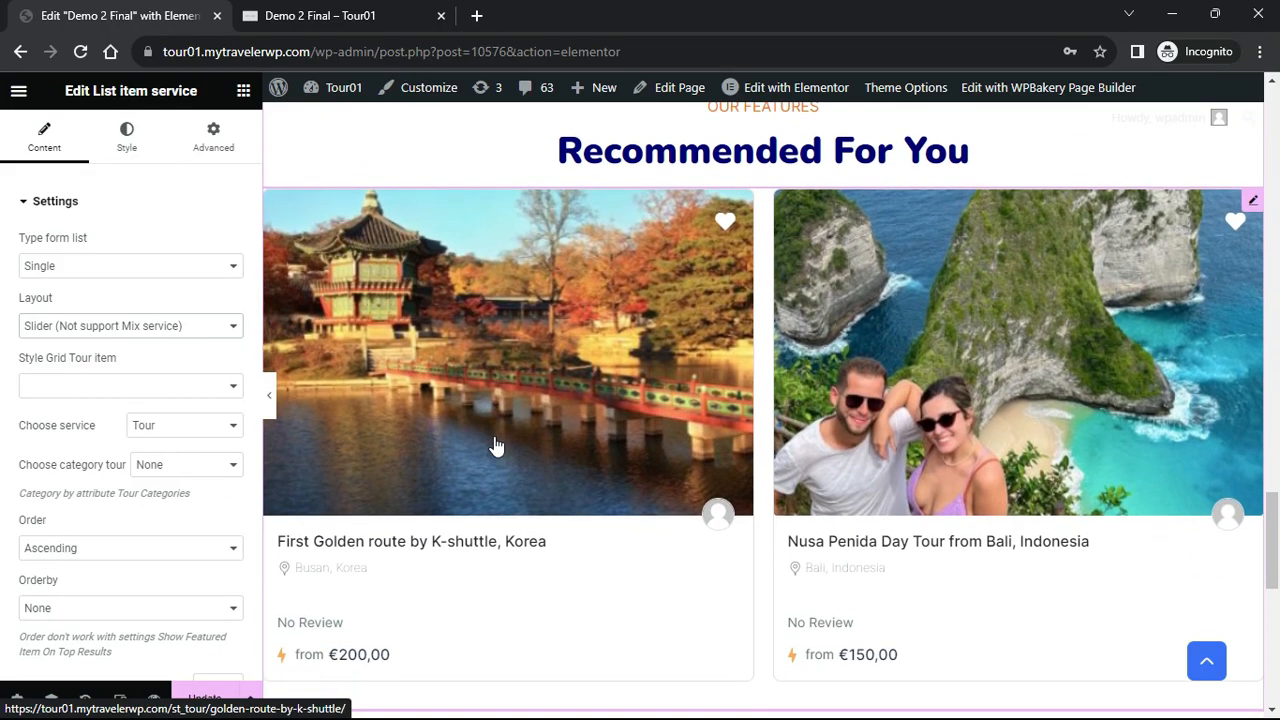
pyautogui.click(234, 386)
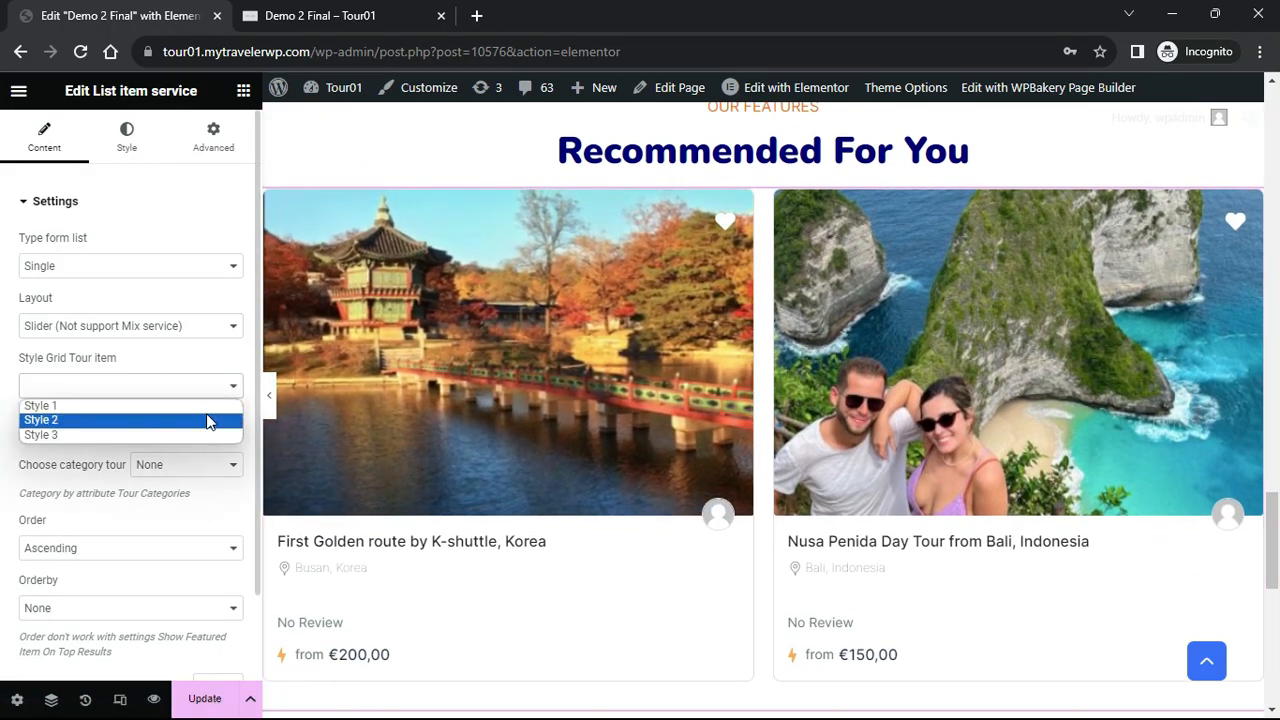
pyautogui.click(208, 421)
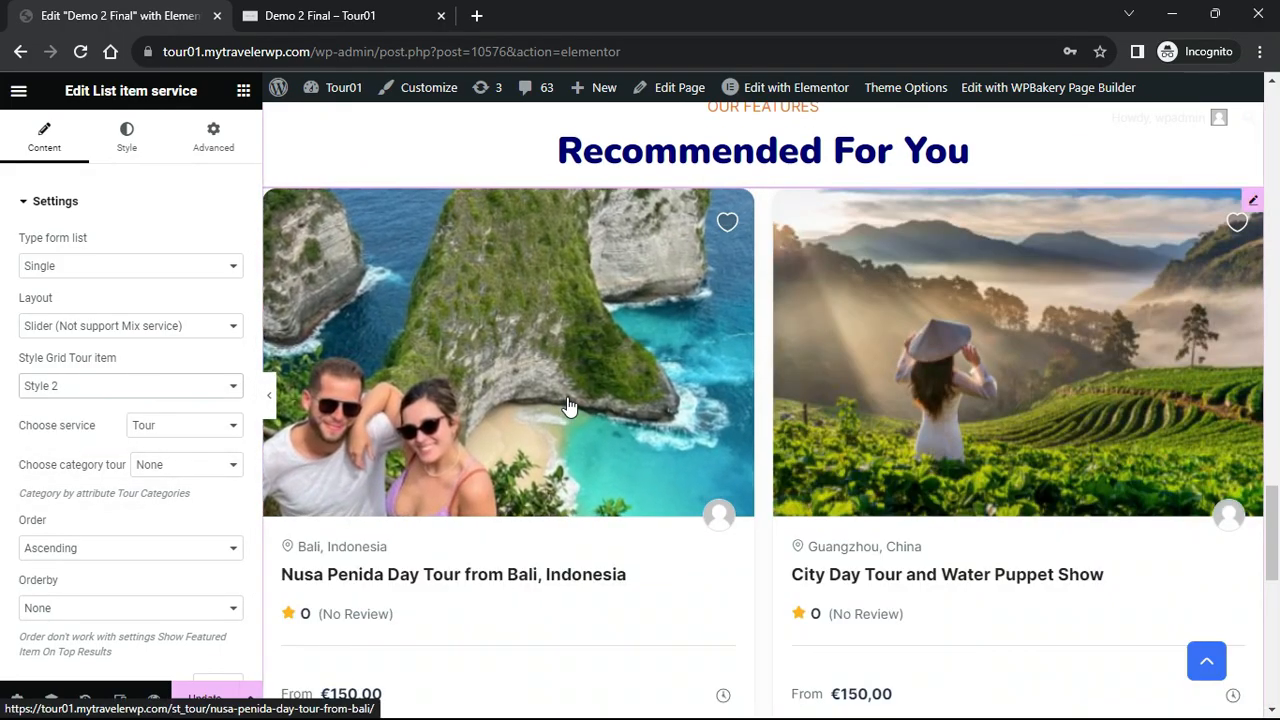
# Turn on auto play in the tour list's slider settings
pyautogui.scroll(-1, 80, 457)
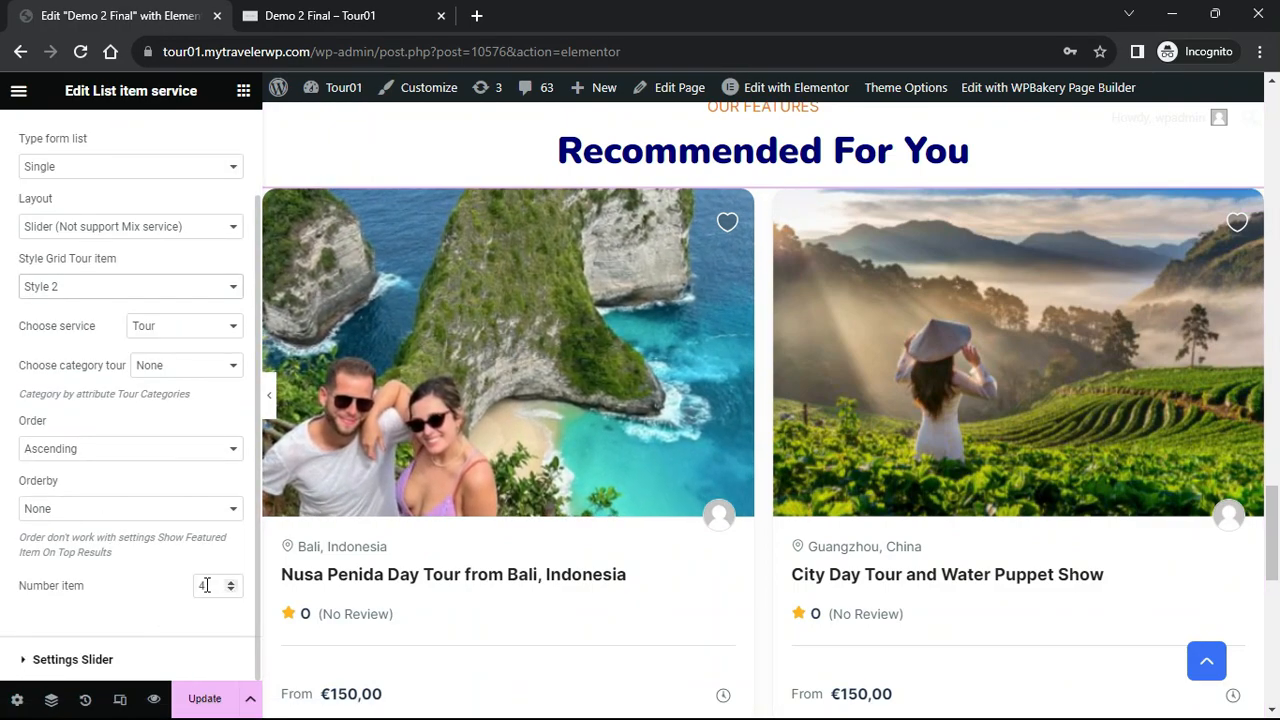
pyautogui.click(28, 663)
pyautogui.scroll(-1, 125, 535)
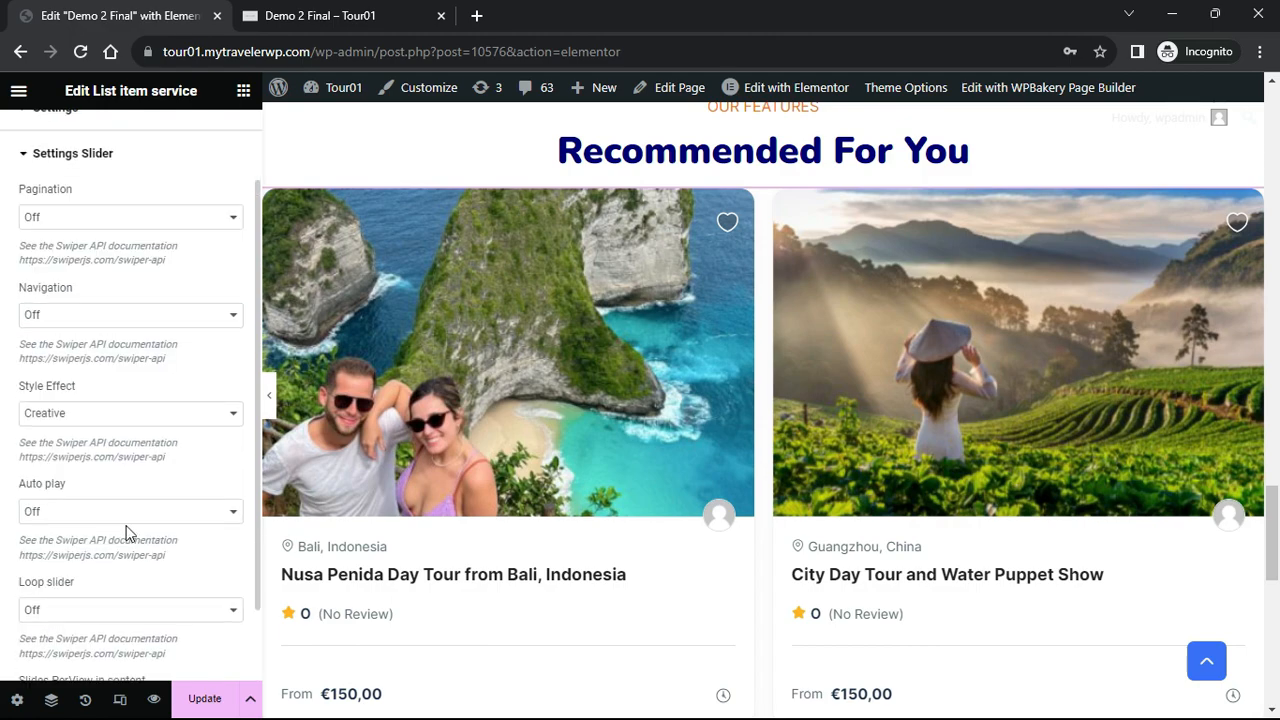
pyautogui.click(234, 515)
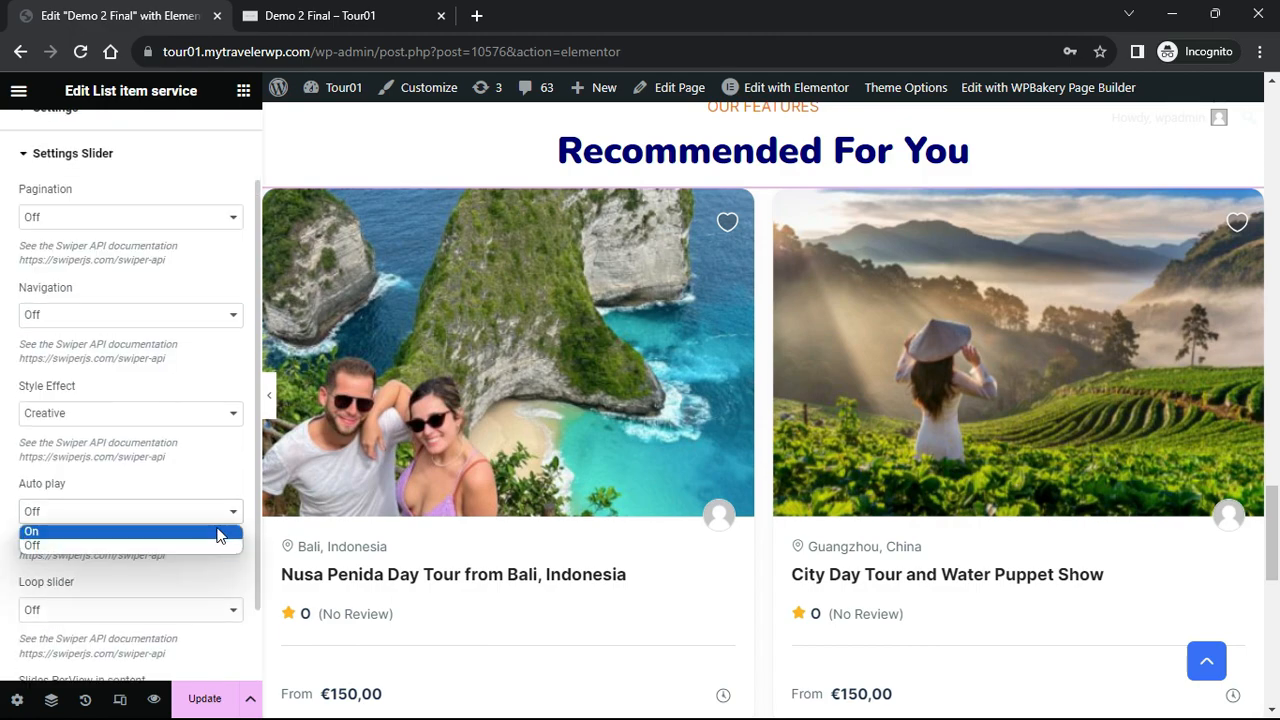
pyautogui.click(220, 532)
pyautogui.scroll(-1, 225, 530)
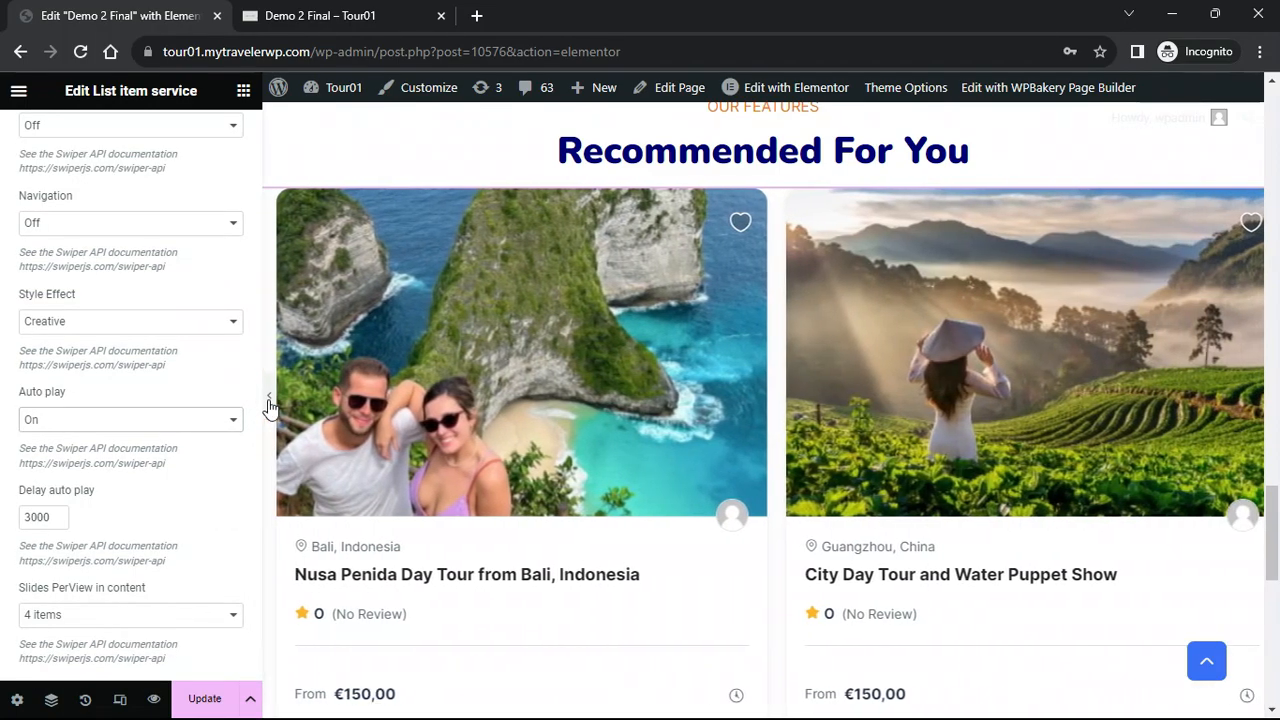
# View the Recommended For You section at full page width, and restore the editing panel
pyautogui.click(266, 395)
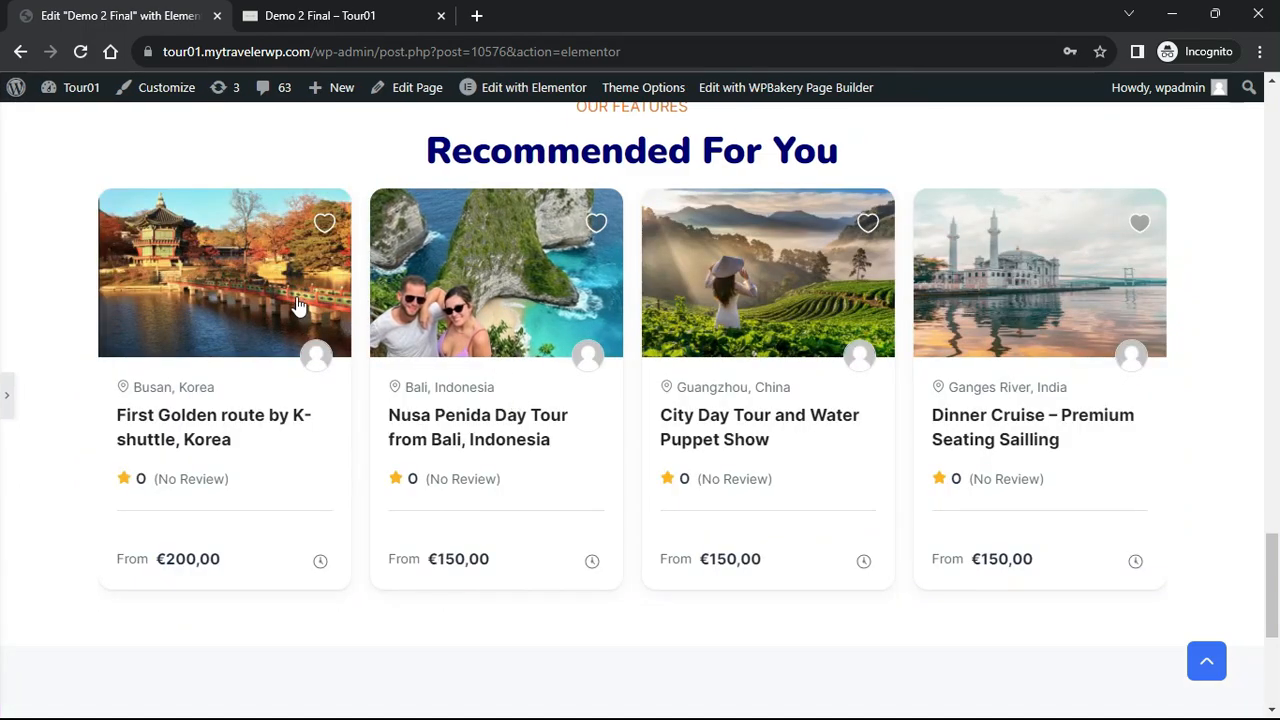
pyautogui.scroll(2, 1002, 300)
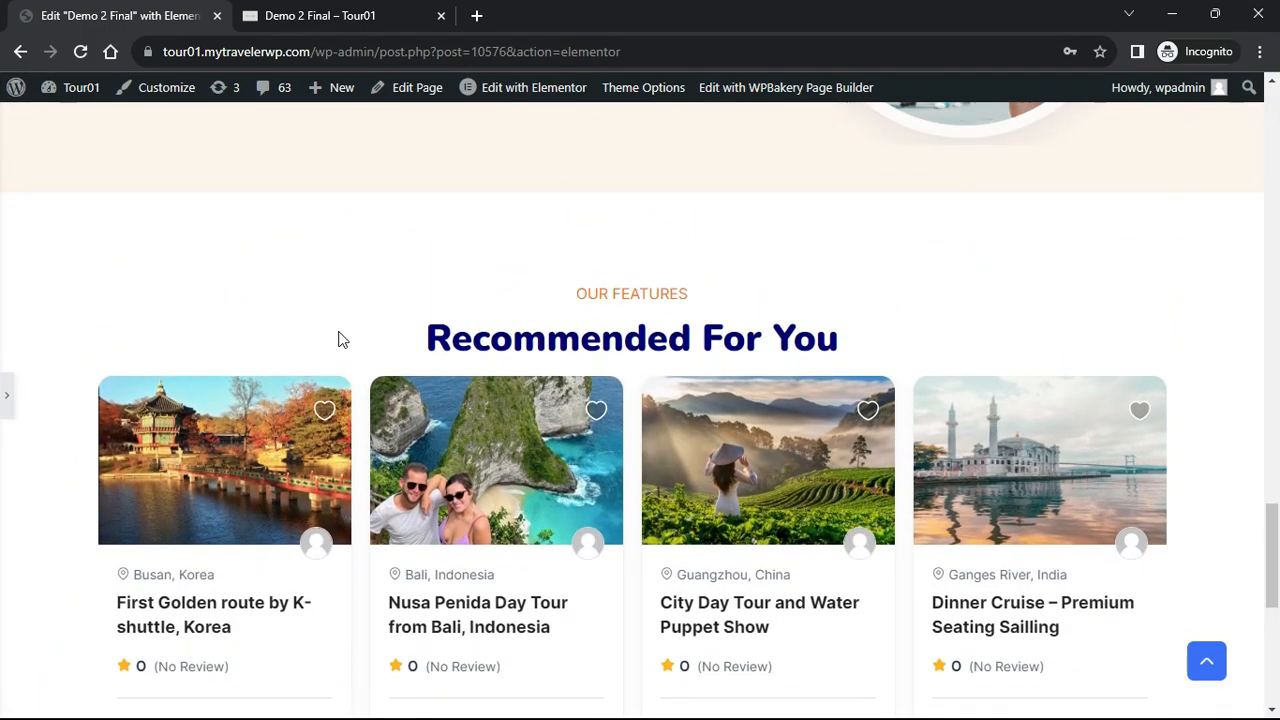
pyautogui.scroll(-1, 286, 470)
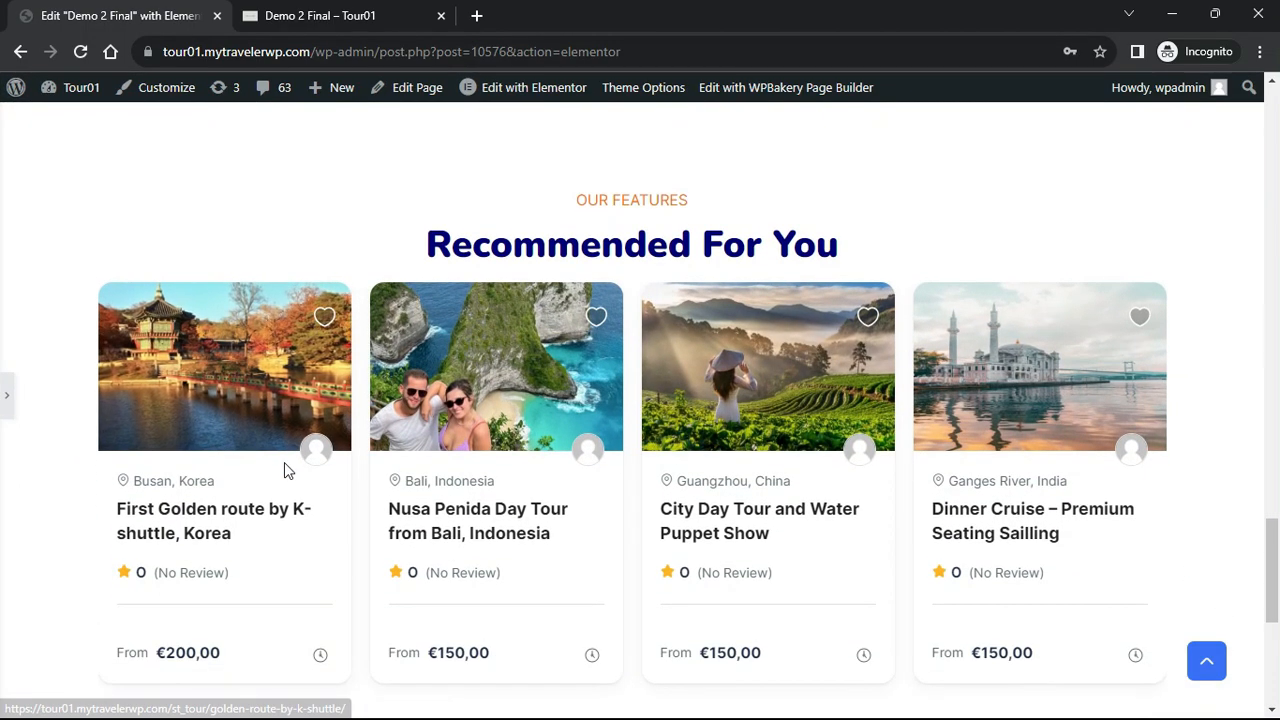
pyautogui.click(6, 395)
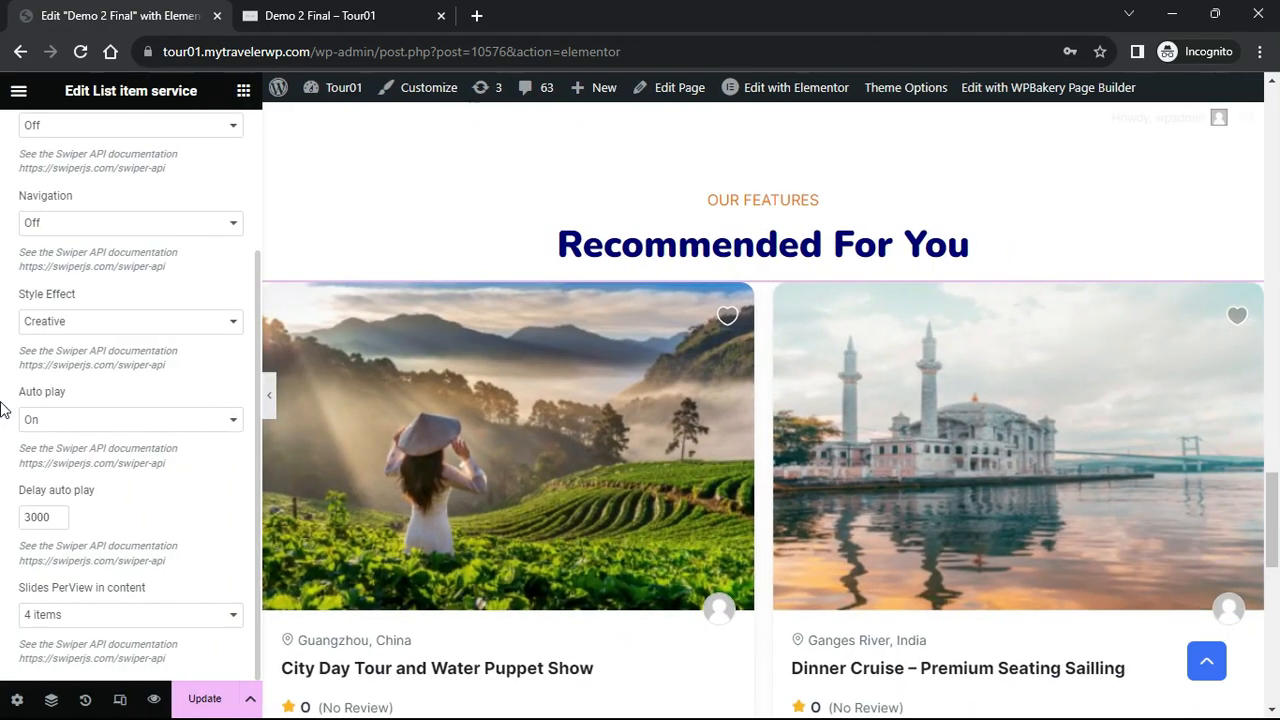
# Update the page and review it in the browser tab holding the Demo 2 Final preview
pyautogui.click(214, 697)
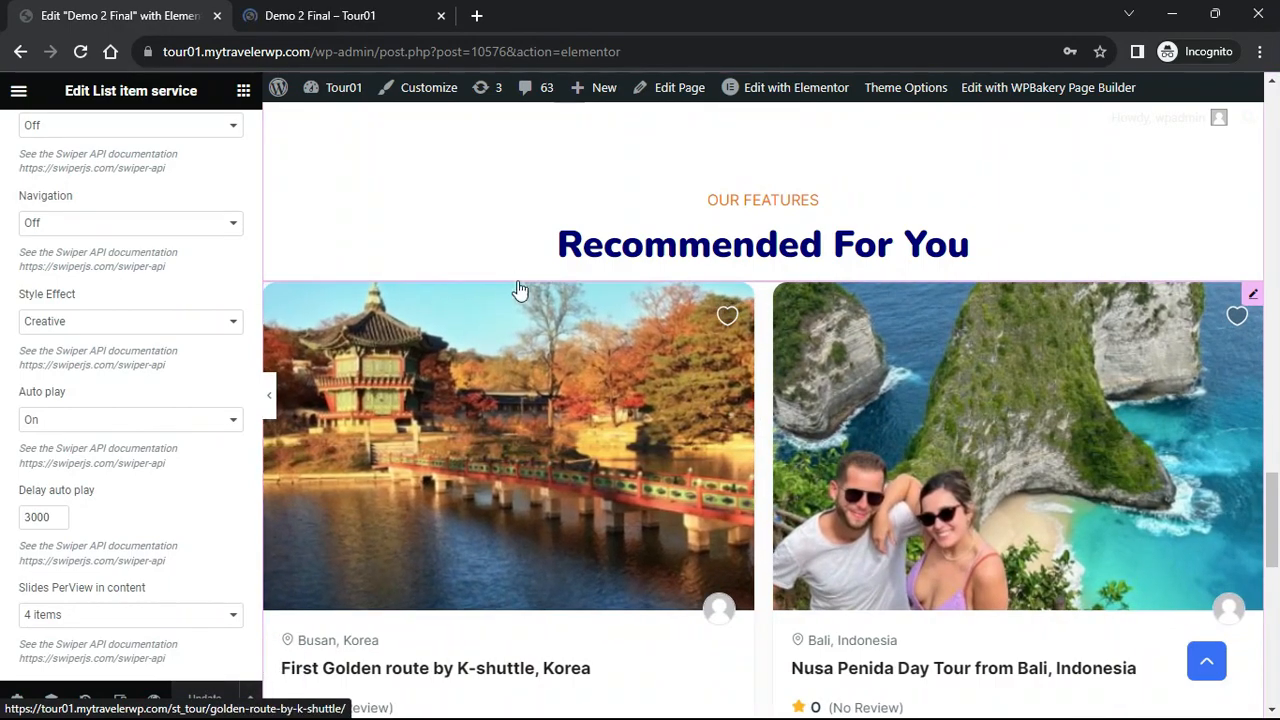
pyautogui.click(352, 17)
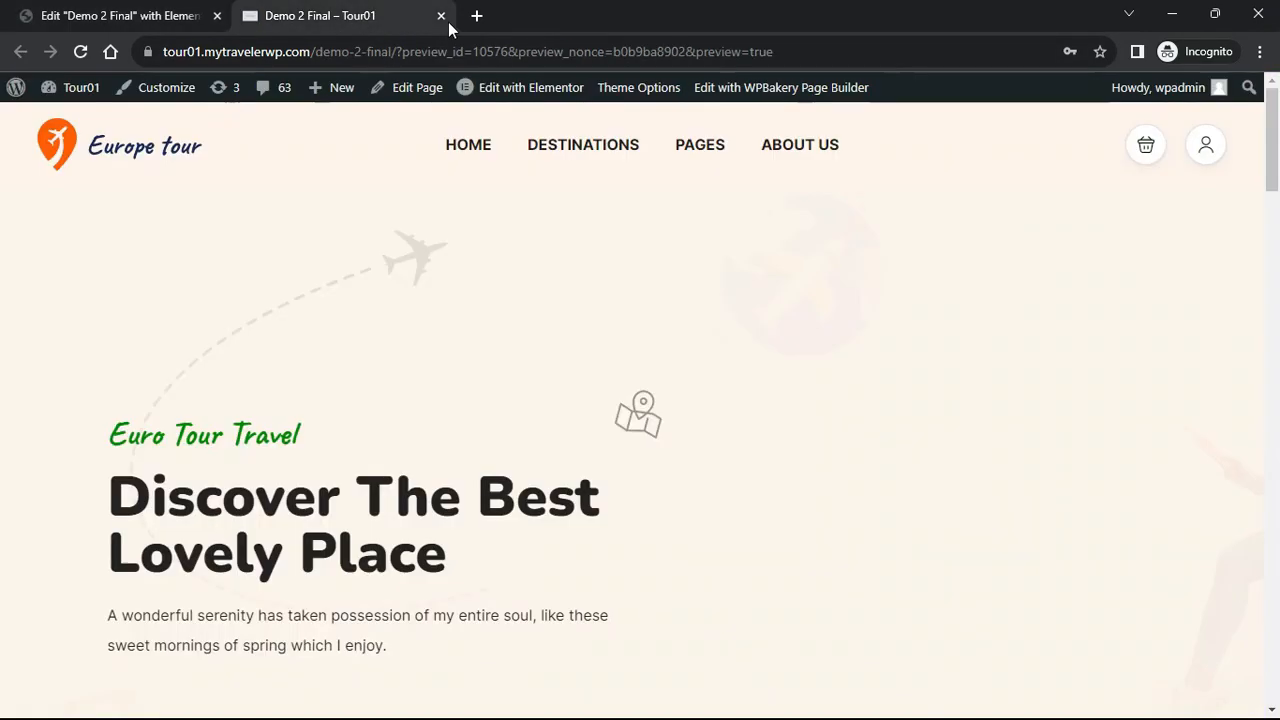
pyautogui.scroll(-2, 2, 178)
pyautogui.moveTo(1275, 172); pyautogui.dragTo(3, 117)
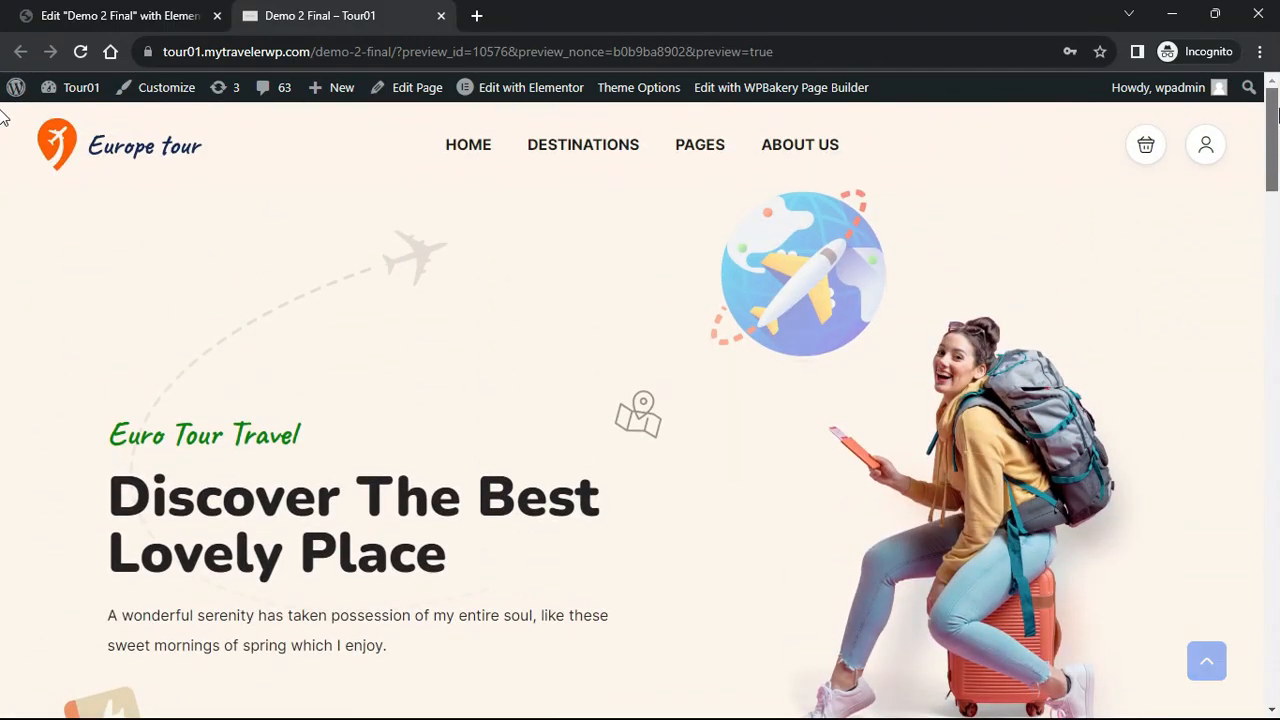